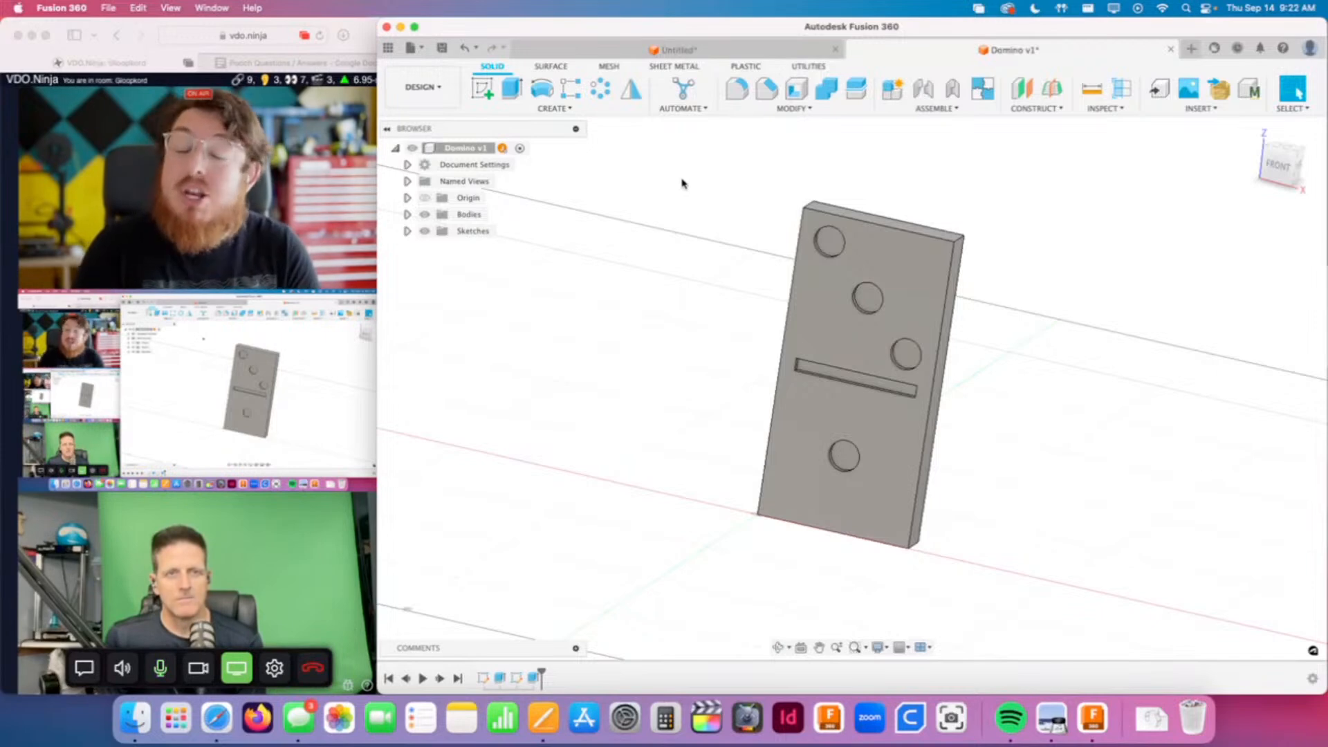
# Step: Try a 1 mm equal-distance chamfer on the domino's short edge between its top and side faces
pyautogui.click(810, 109)
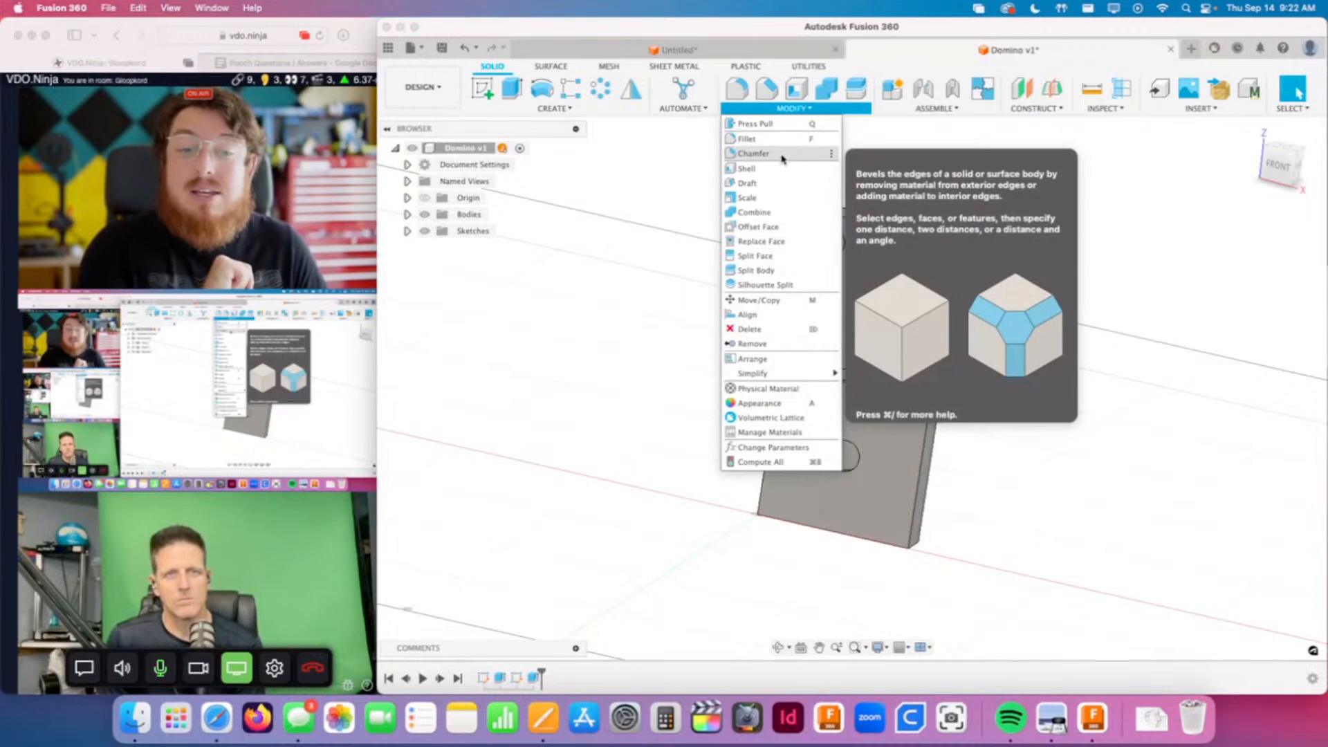
pyautogui.click(784, 154)
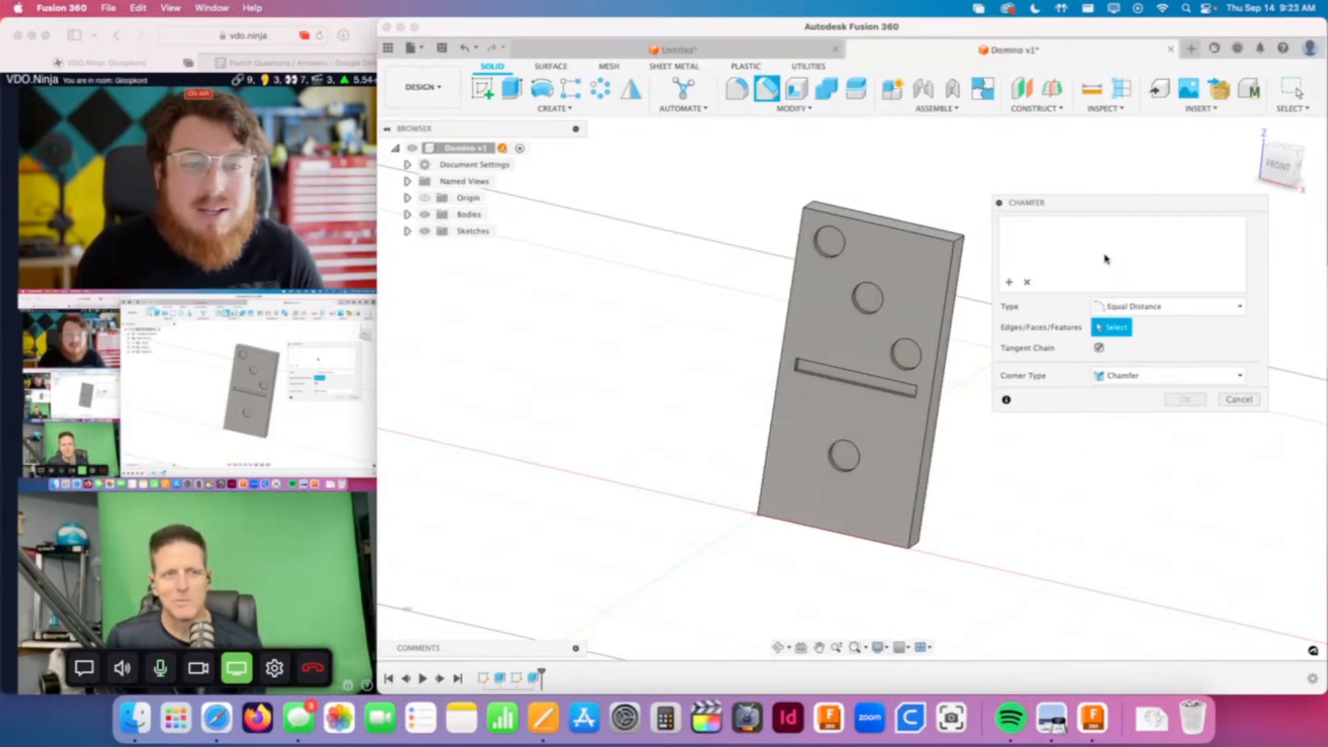
pyautogui.moveTo(987, 324); pyautogui.dragTo(949, 338, button='middle')
pyautogui.keyDown('shift'); pyautogui.moveTo(970, 274); pyautogui.dragTo(928, 293, button='middle'); pyautogui.keyUp('shift')
pyautogui.scroll(5, 885, 357)
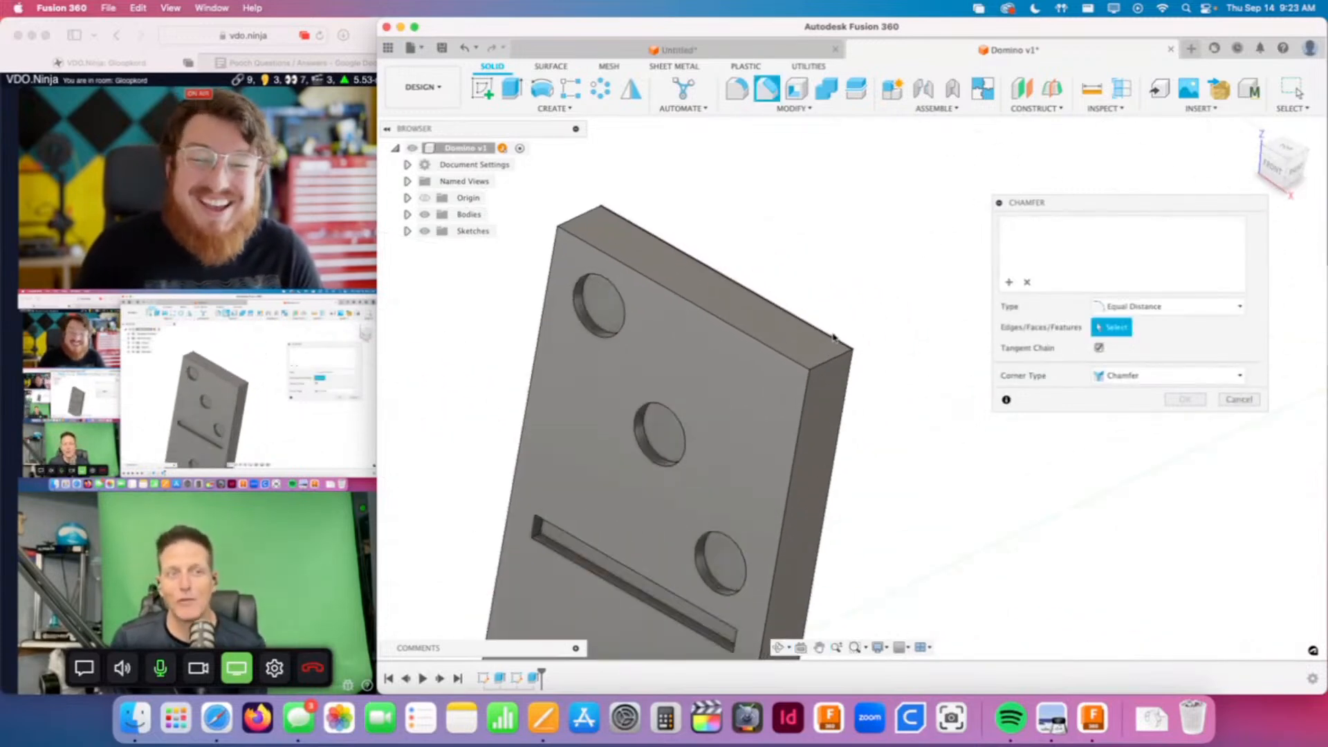
pyautogui.keyDown('shift'); pyautogui.moveTo(892, 294); pyautogui.dragTo(884, 335, button='middle'); pyautogui.keyUp('shift')
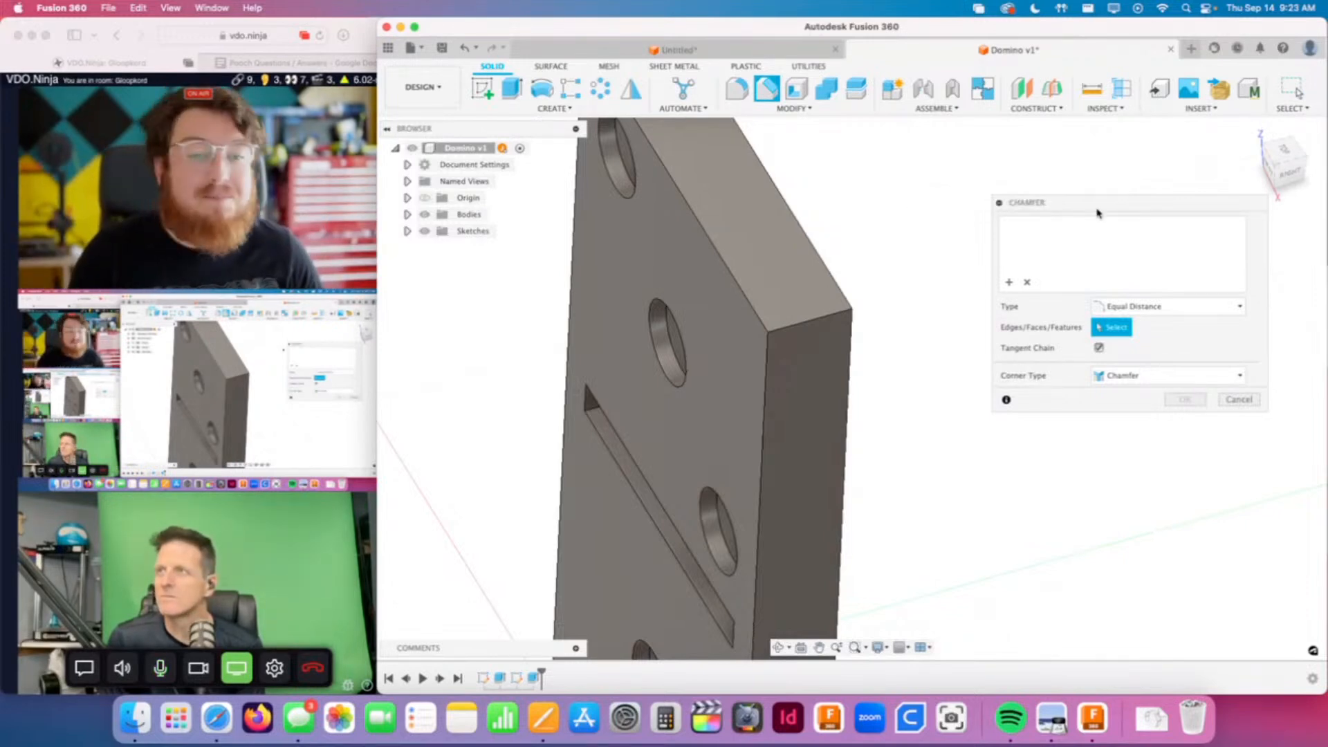
pyautogui.moveTo(1119, 203); pyautogui.dragTo(1058, 205)
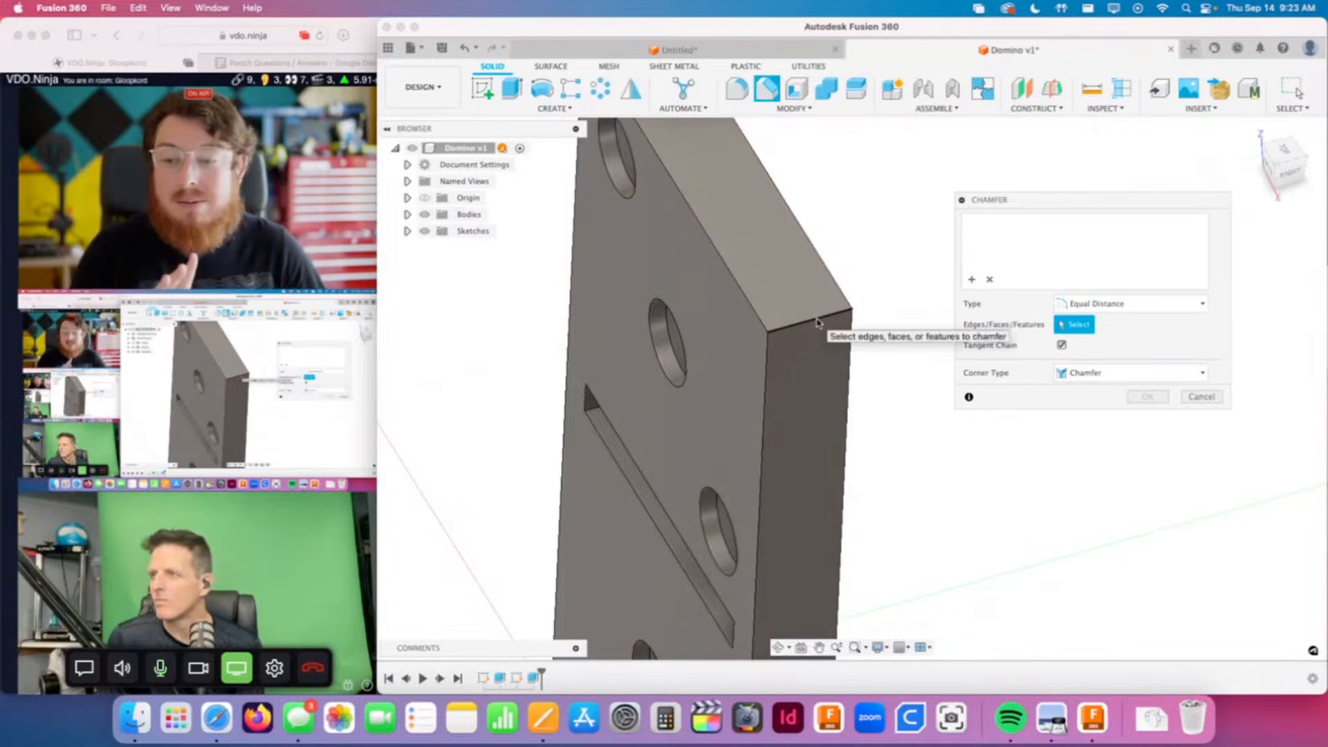
pyautogui.click(818, 323)
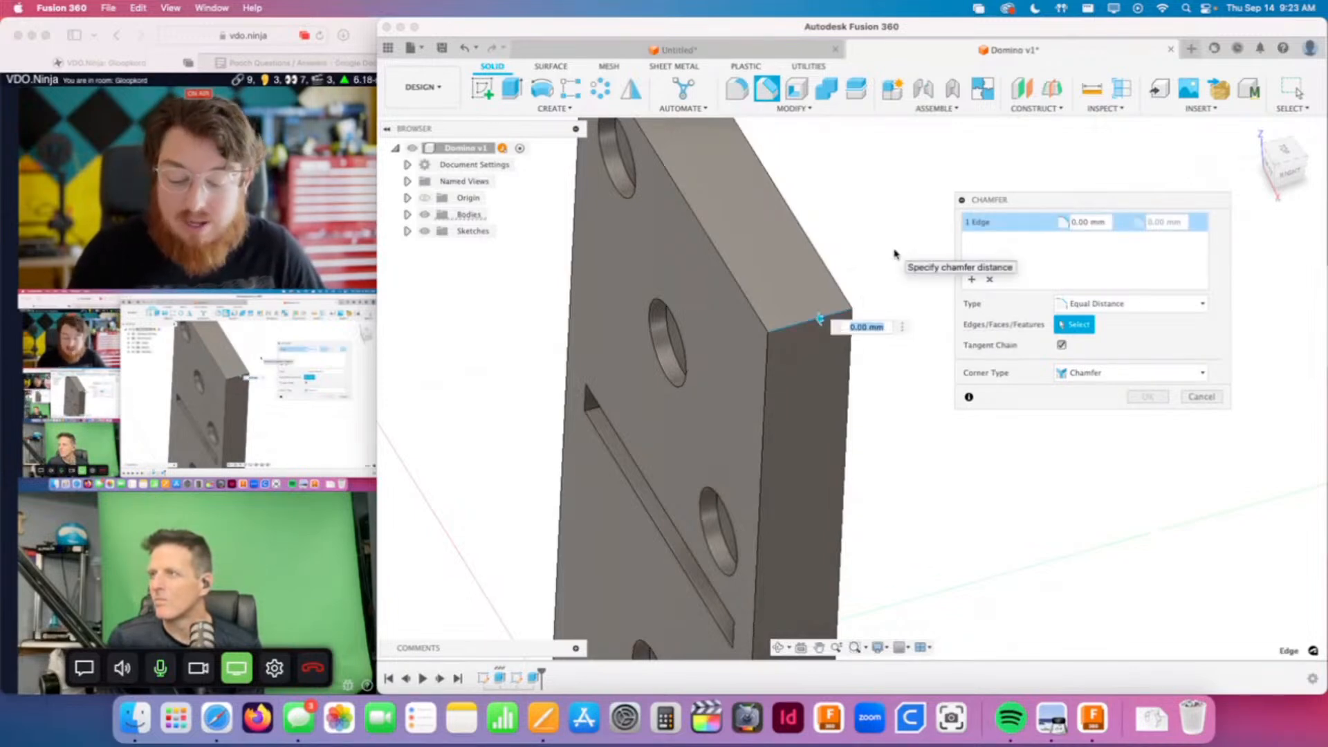
pyautogui.write('1')
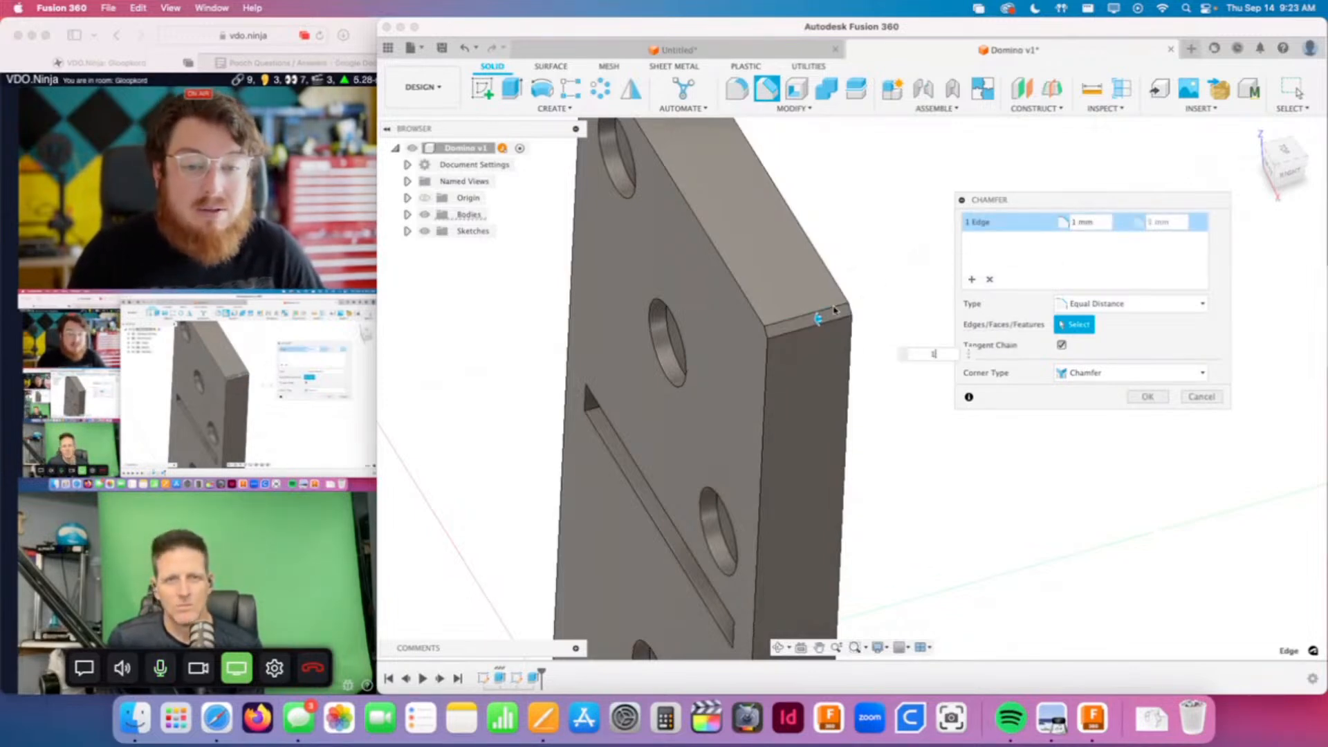
pyautogui.press('Return')
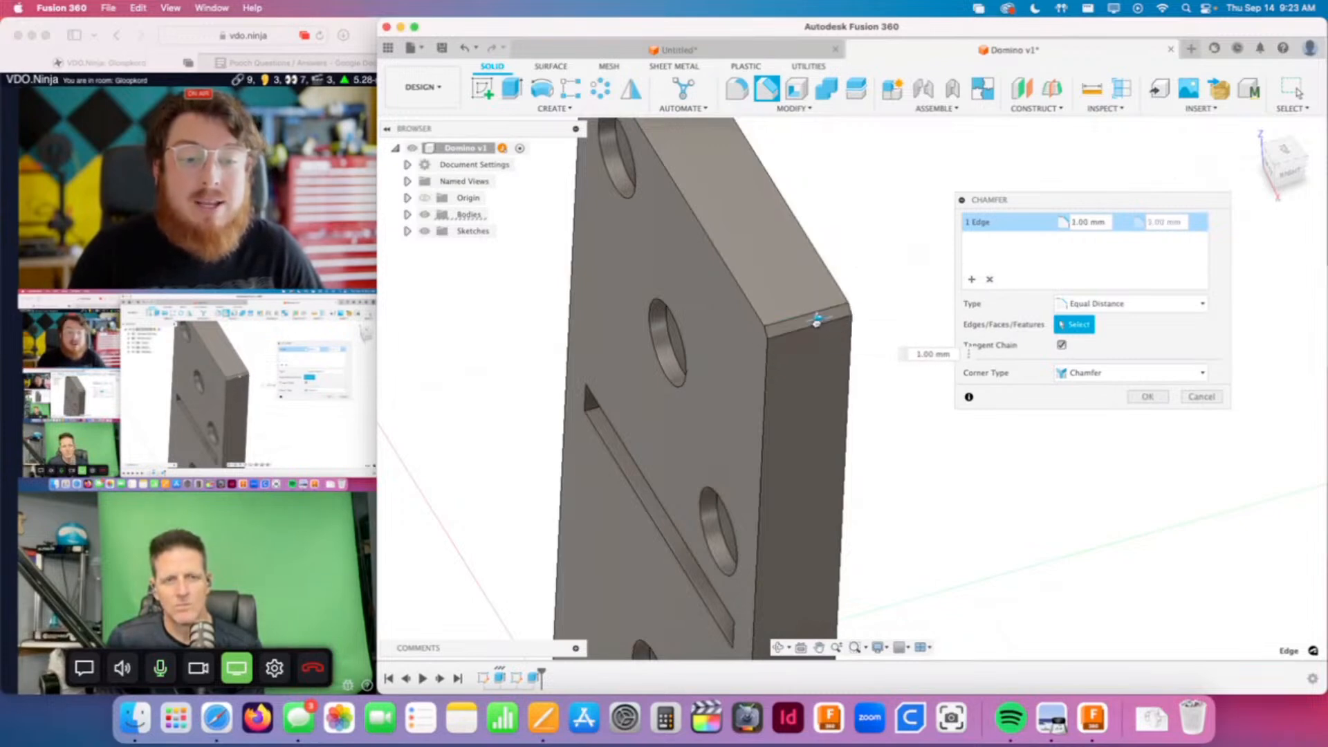
# Step: Add the adjoining top and side edges around the domino's upper corner to the 1 mm chamfer selection
pyautogui.keyDown('shift'); pyautogui.moveTo(875, 379); pyautogui.dragTo(907, 376, button='middle'); pyautogui.keyUp('shift')
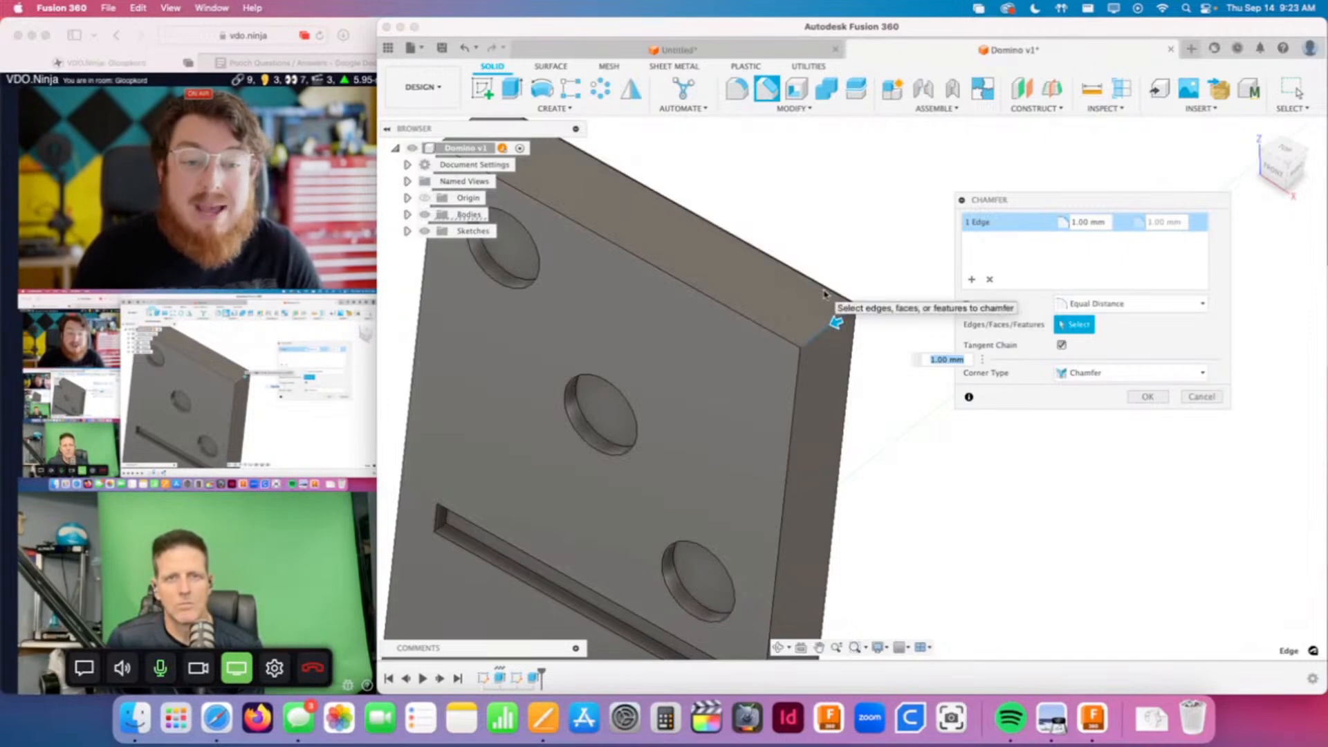
pyautogui.click(819, 299)
pyautogui.click(774, 333)
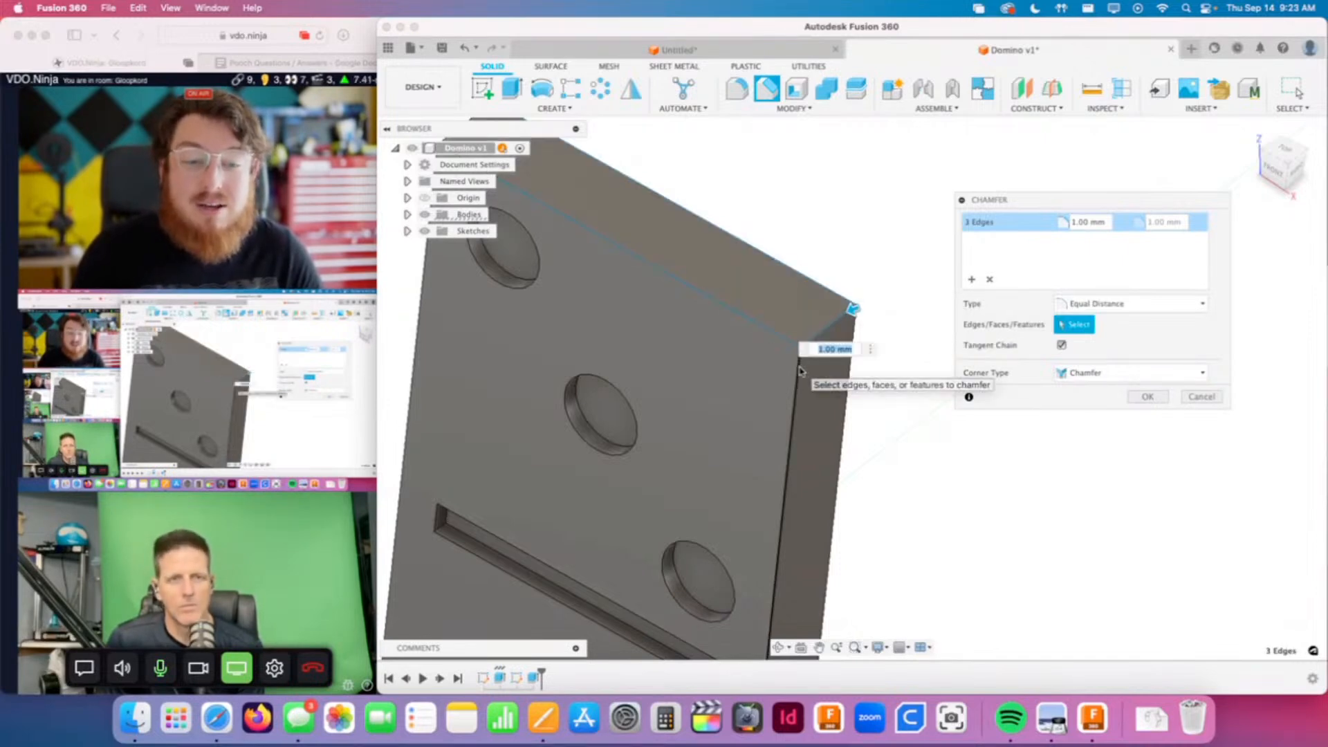
pyautogui.click(865, 339)
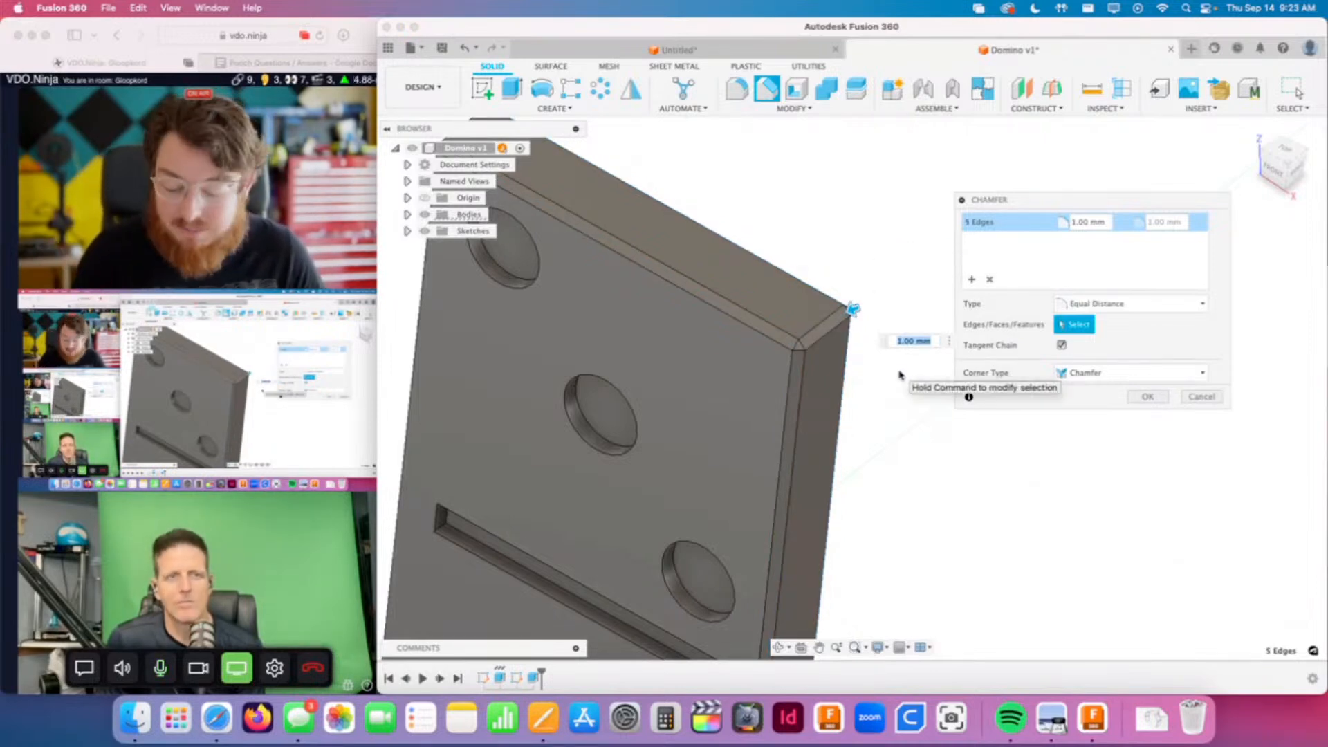
# Step: Try adding the domino's back face to the 1 mm chamfer selection, and cancel the chamfer
pyautogui.scroll(-3, 852, 548)
pyautogui.keyDown('shift'); pyautogui.moveTo(922, 490); pyautogui.dragTo(797, 466, button='middle'); pyautogui.keyUp('shift')
pyautogui.moveTo(1178, 517); pyautogui.dragTo(1062, 437, button='middle')
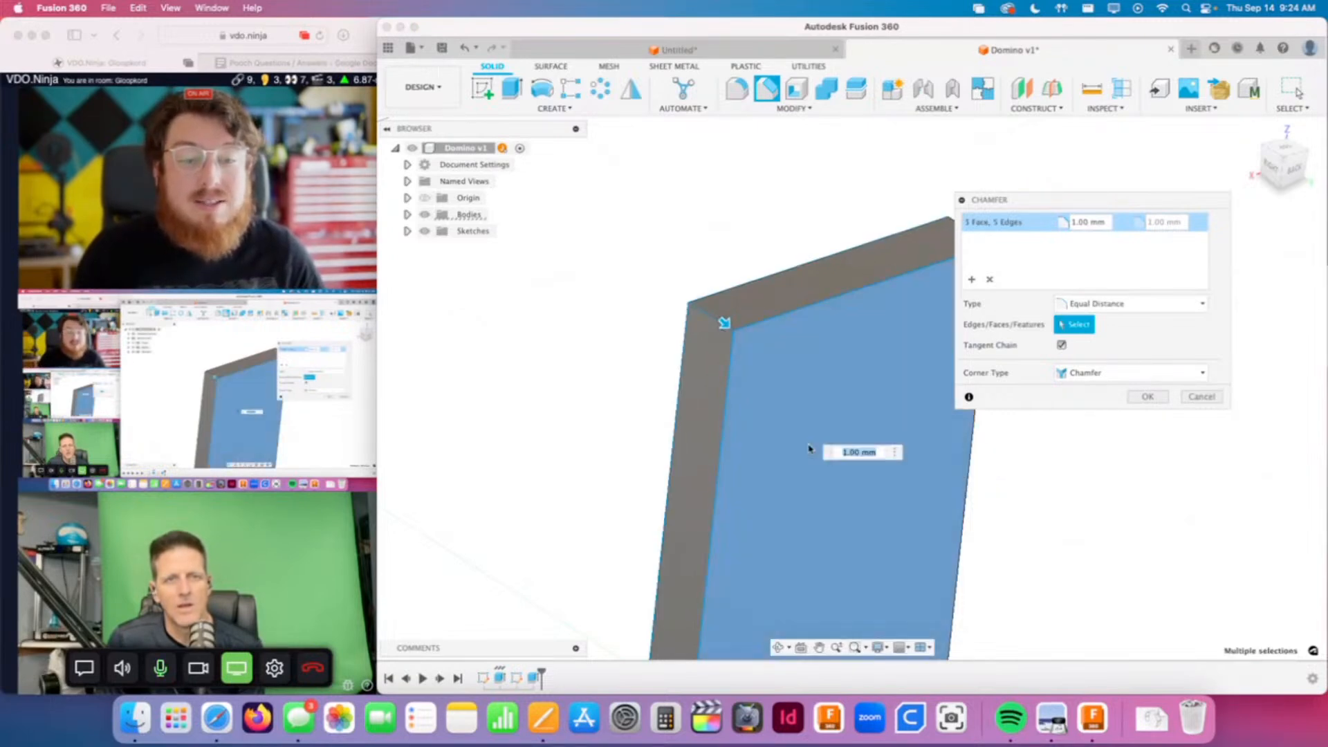
pyautogui.click(811, 450)
pyautogui.keyDown('shift'); pyautogui.moveTo(1079, 478); pyautogui.dragTo(904, 484, button='middle'); pyautogui.keyUp('shift')
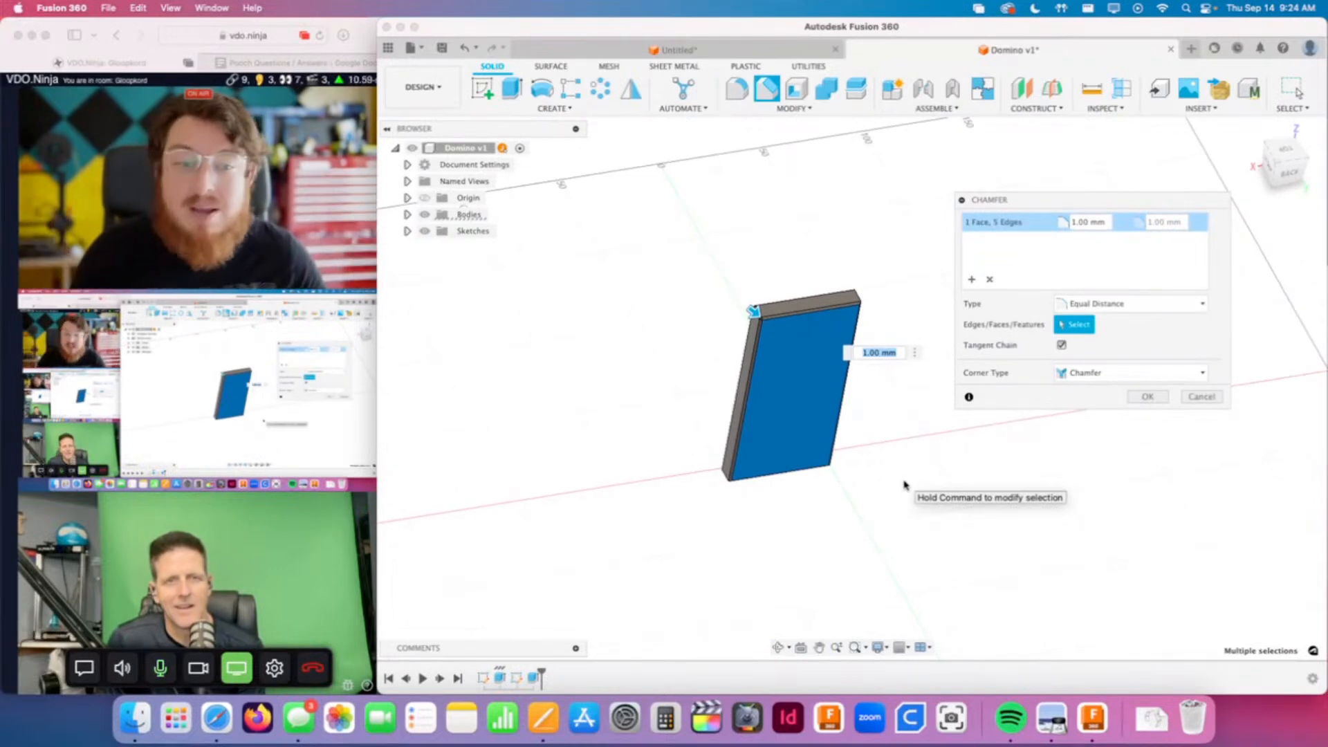
pyautogui.moveTo(653, 239); pyautogui.dragTo(938, 569)
pyautogui.click(1202, 397)
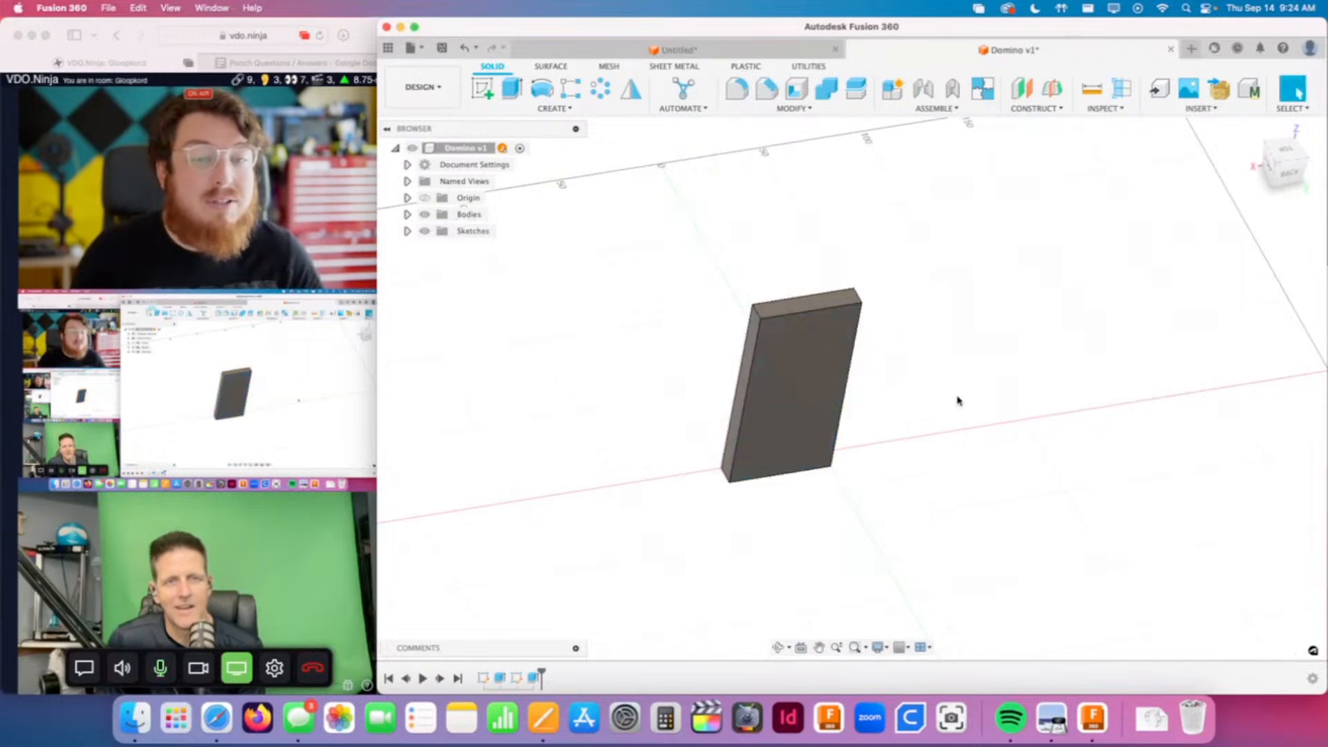
# Step: Window-select the whole domino, try a 0.5 mm equal-distance chamfer on all its faces, and cancel it
pyautogui.moveTo(630, 233); pyautogui.dragTo(948, 569)
pyautogui.keyDown('shift'); pyautogui.moveTo(874, 521); pyautogui.dragTo(989, 534, button='middle'); pyautogui.keyUp('shift')
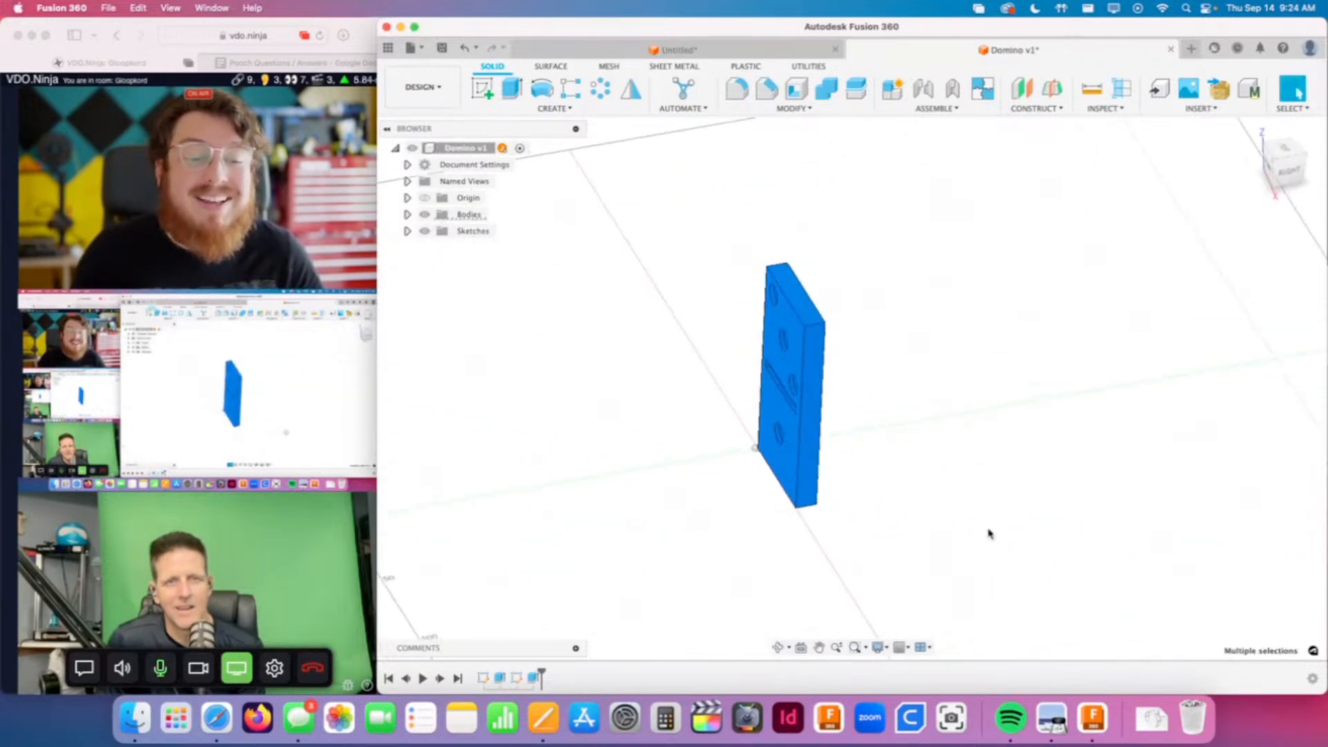
pyautogui.click(768, 88)
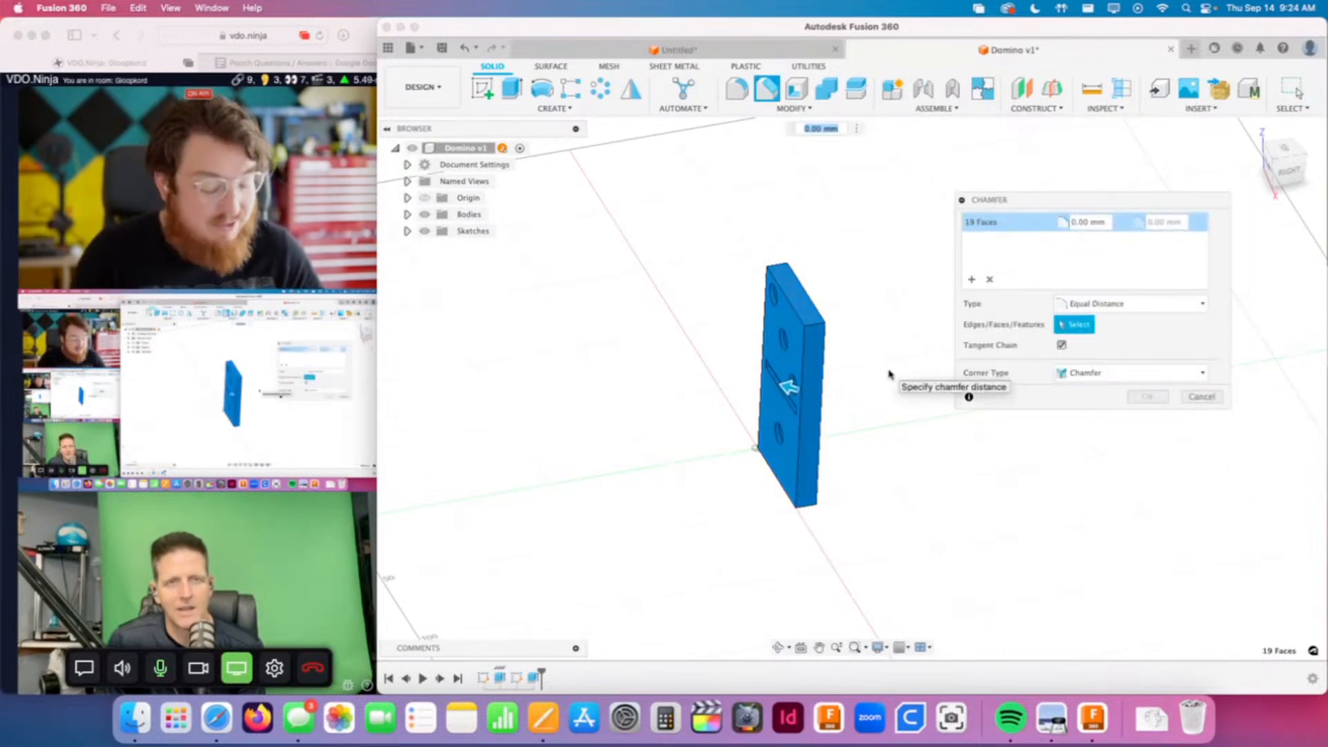
pyautogui.click(1099, 225)
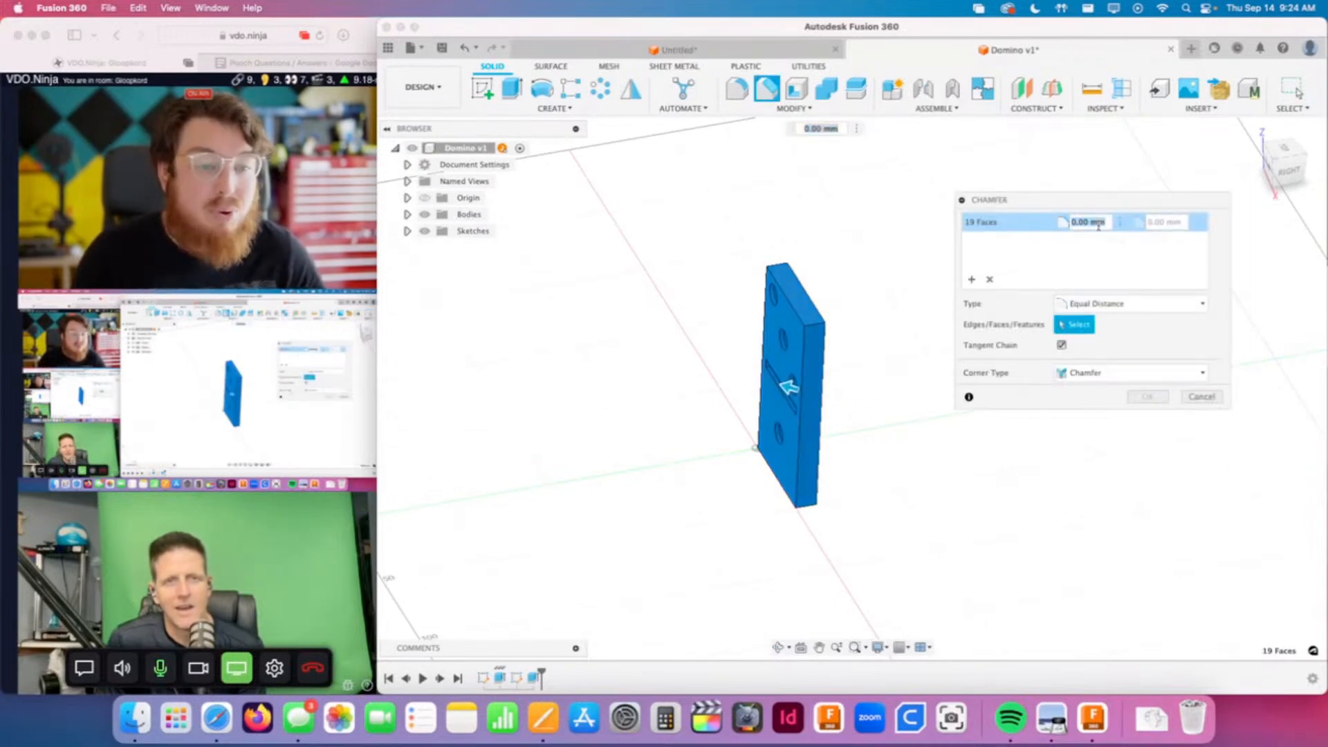
pyautogui.scroll(5, 782, 350)
pyautogui.keyDown('shift'); pyautogui.moveTo(866, 362); pyautogui.dragTo(955, 354, button='middle'); pyautogui.keyUp('shift')
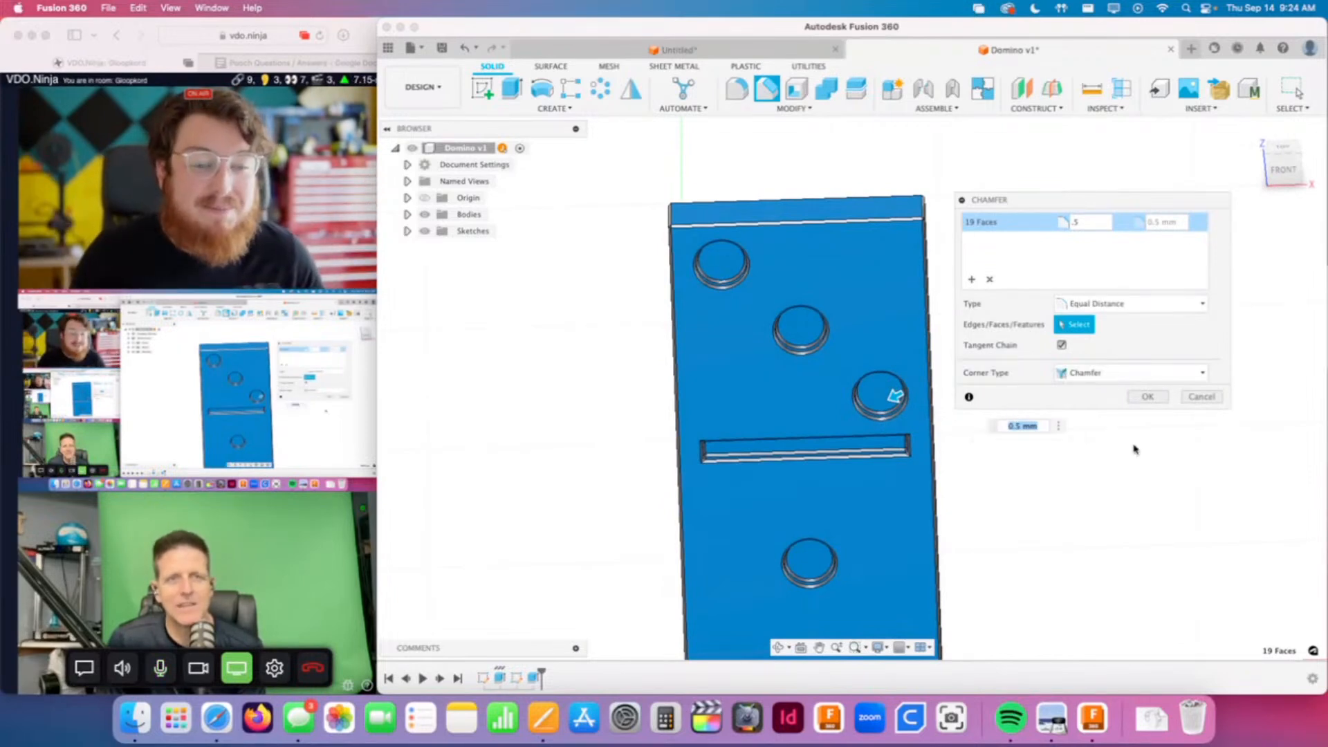
pyautogui.scroll(-3, 1020, 498)
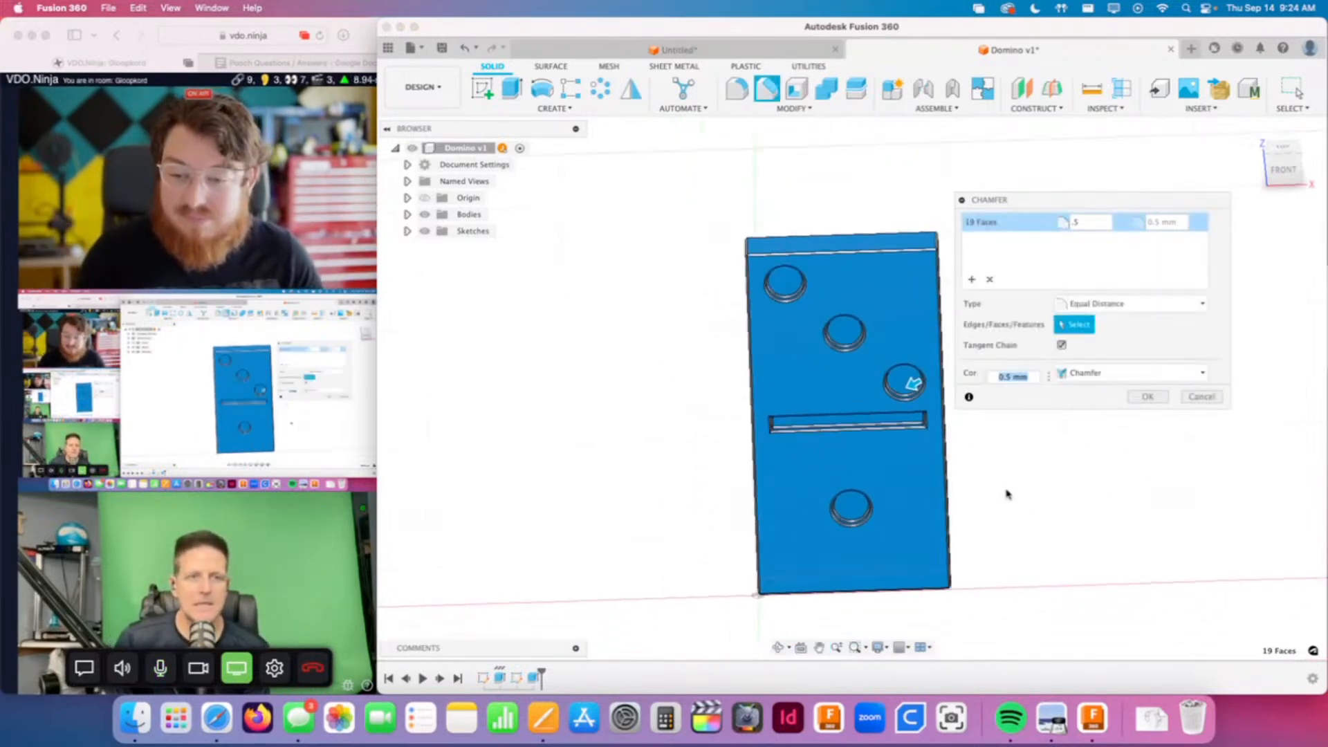
pyautogui.moveTo(1017, 516); pyautogui.dragTo(967, 507, button='middle')
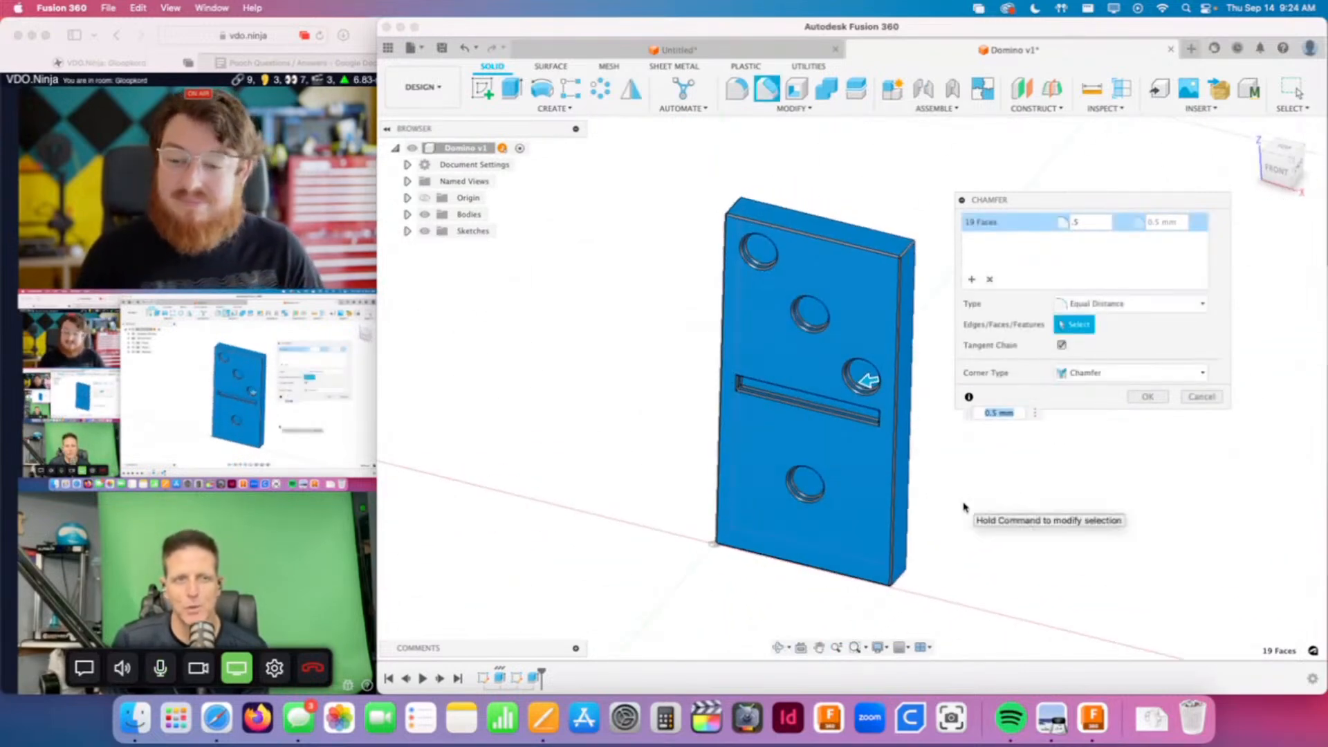
pyautogui.click(1202, 397)
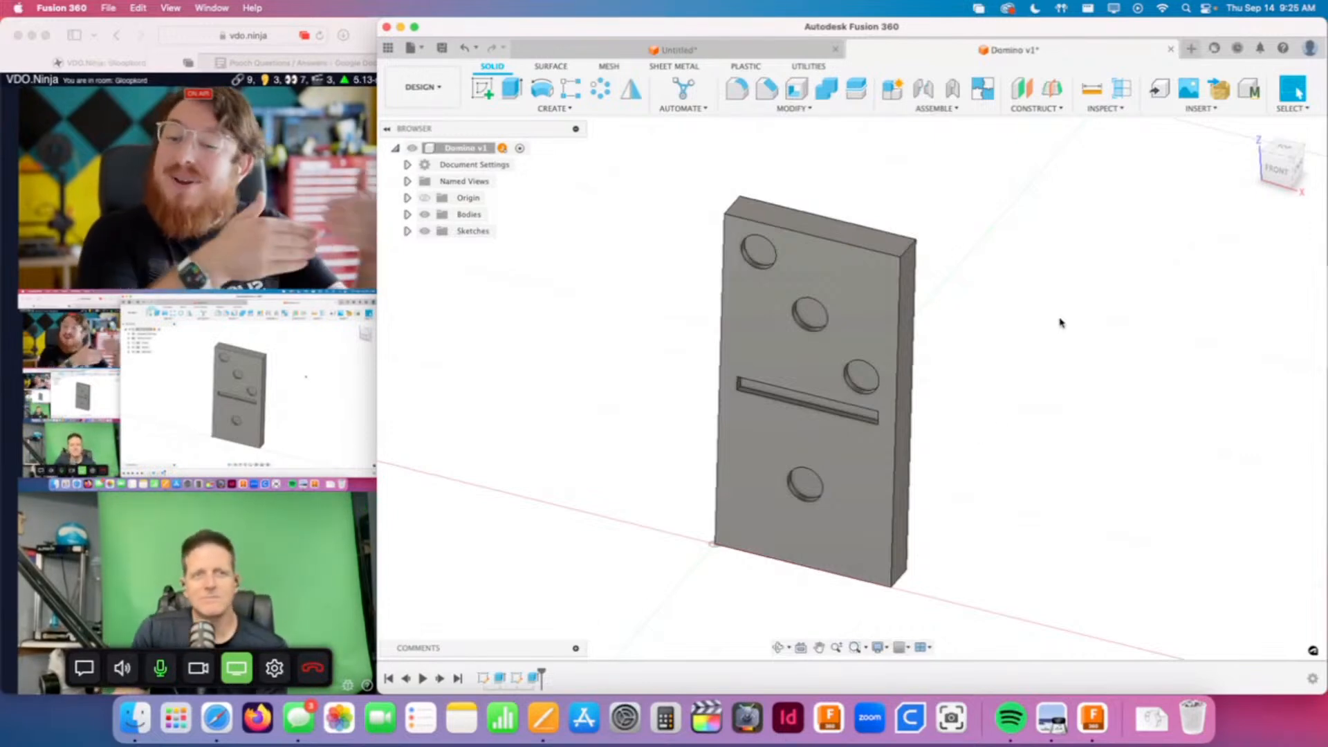
# Step: Try a 1 mm chamfer on the domino's top face and upper recesses picked with Freeform Selection, and cancel it
pyautogui.click(1301, 110)
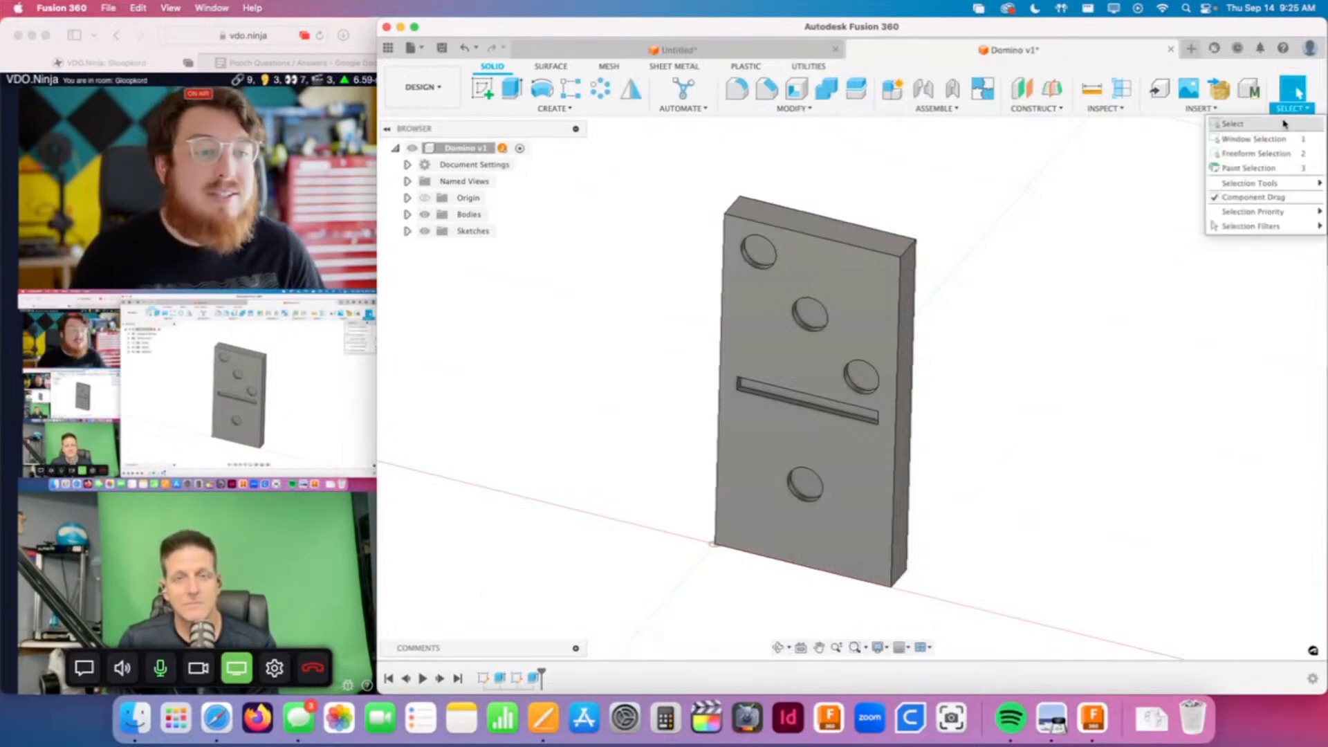
pyautogui.click(1263, 141)
pyautogui.moveTo(655, 173); pyautogui.dragTo(745, 182)
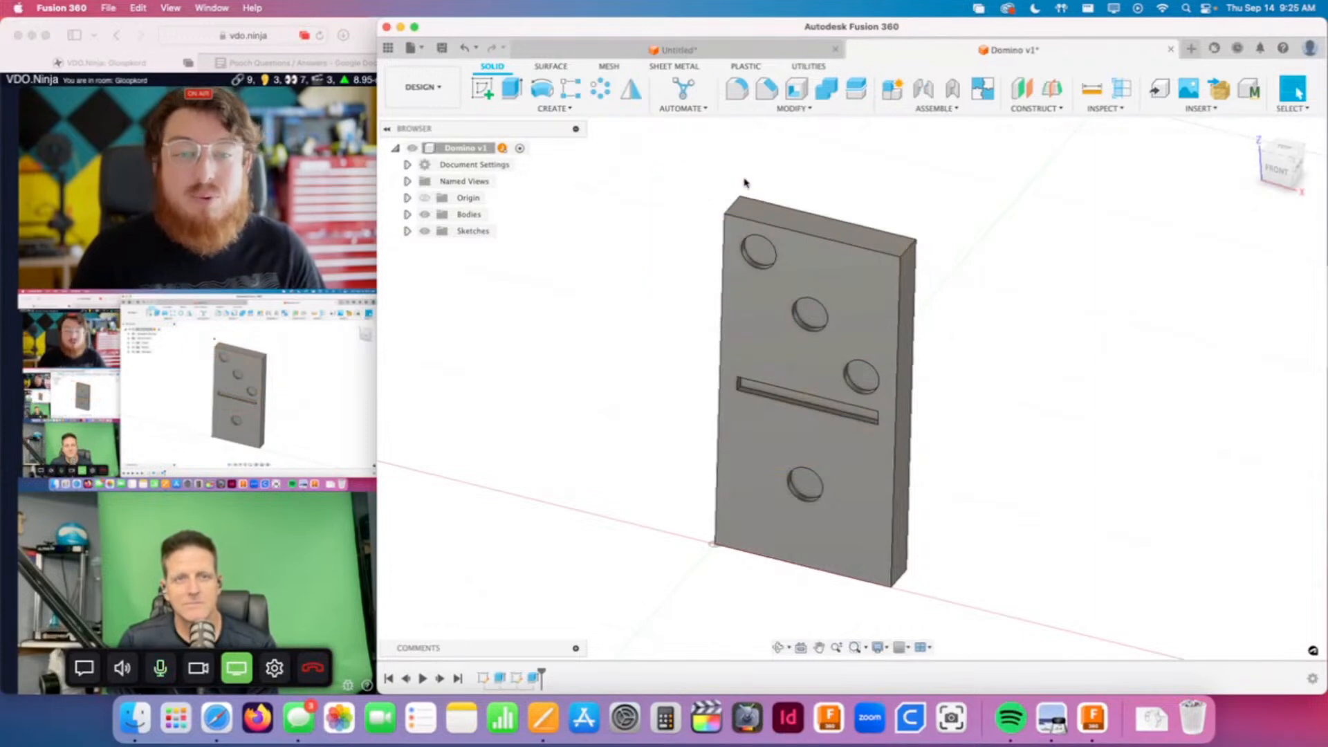
pyautogui.click(1294, 105)
pyautogui.click(1254, 153)
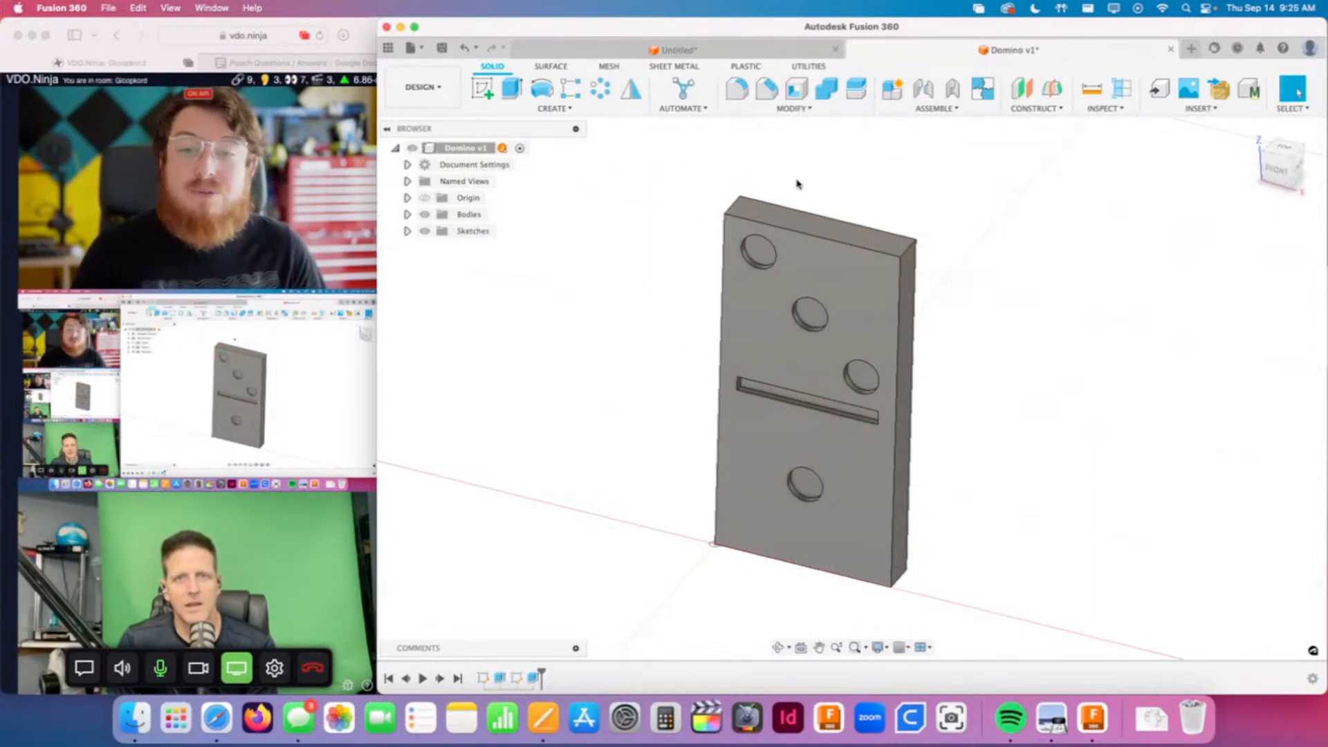
pyautogui.moveTo(889, 175)
pyautogui.mouseDown()
pyautogui.moveTo(996, 406)
pyautogui.moveTo(581, 365)
pyautogui.moveTo(668, 196)
pyautogui.mouseUp()
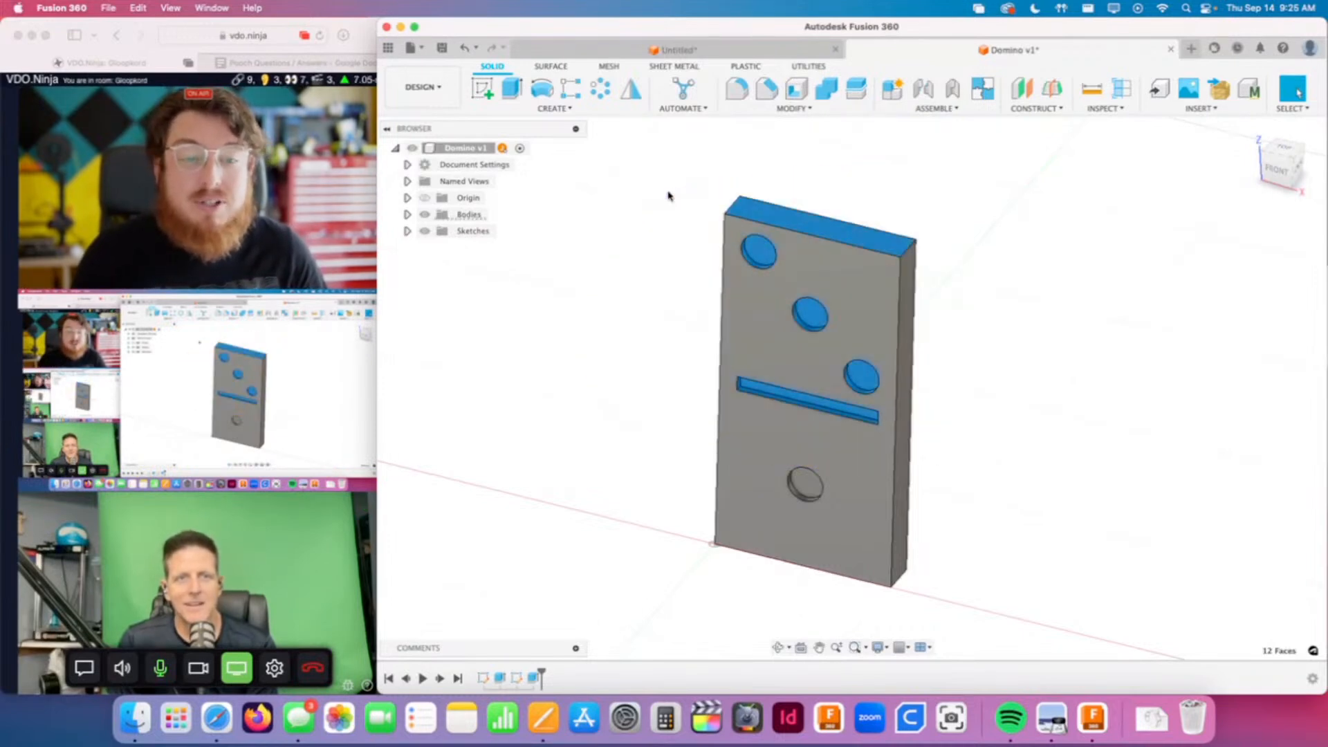
pyautogui.click(767, 88)
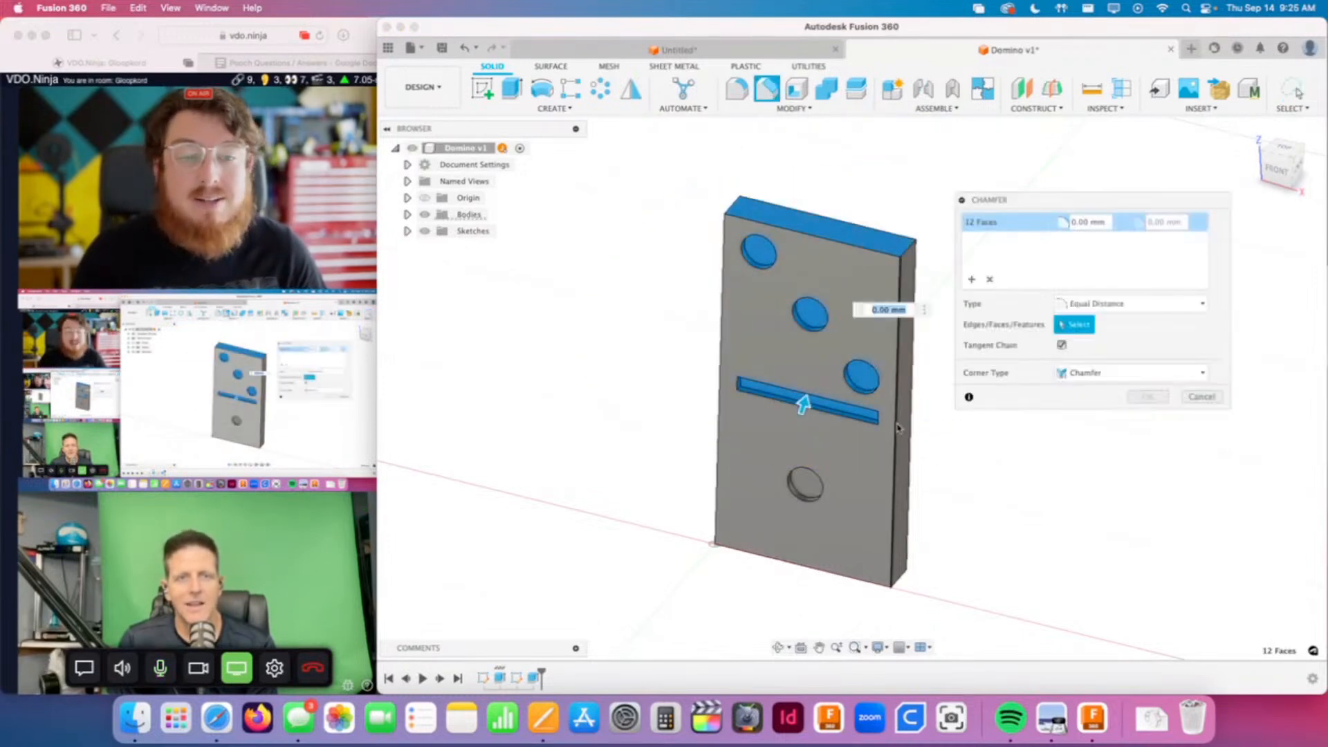
pyautogui.write('1')
pyautogui.moveTo(987, 469)
pyautogui.keyDown('shift'); pyautogui.mouseDown(button='middle')
pyautogui.moveTo(1017, 409)
pyautogui.moveTo(1009, 370)
pyautogui.moveTo(1011, 451)
pyautogui.moveTo(977, 465)
pyautogui.mouseUp(button='middle'); pyautogui.keyUp('shift')
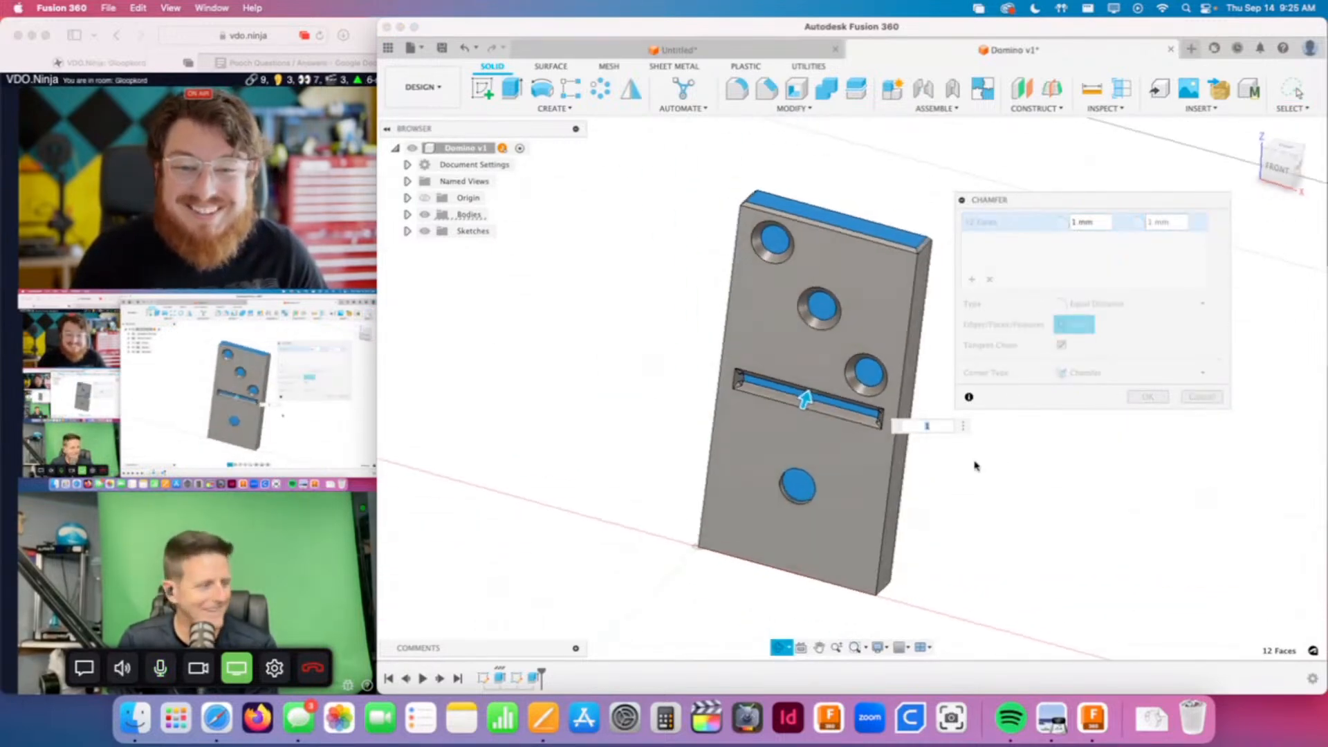
pyautogui.click(1204, 398)
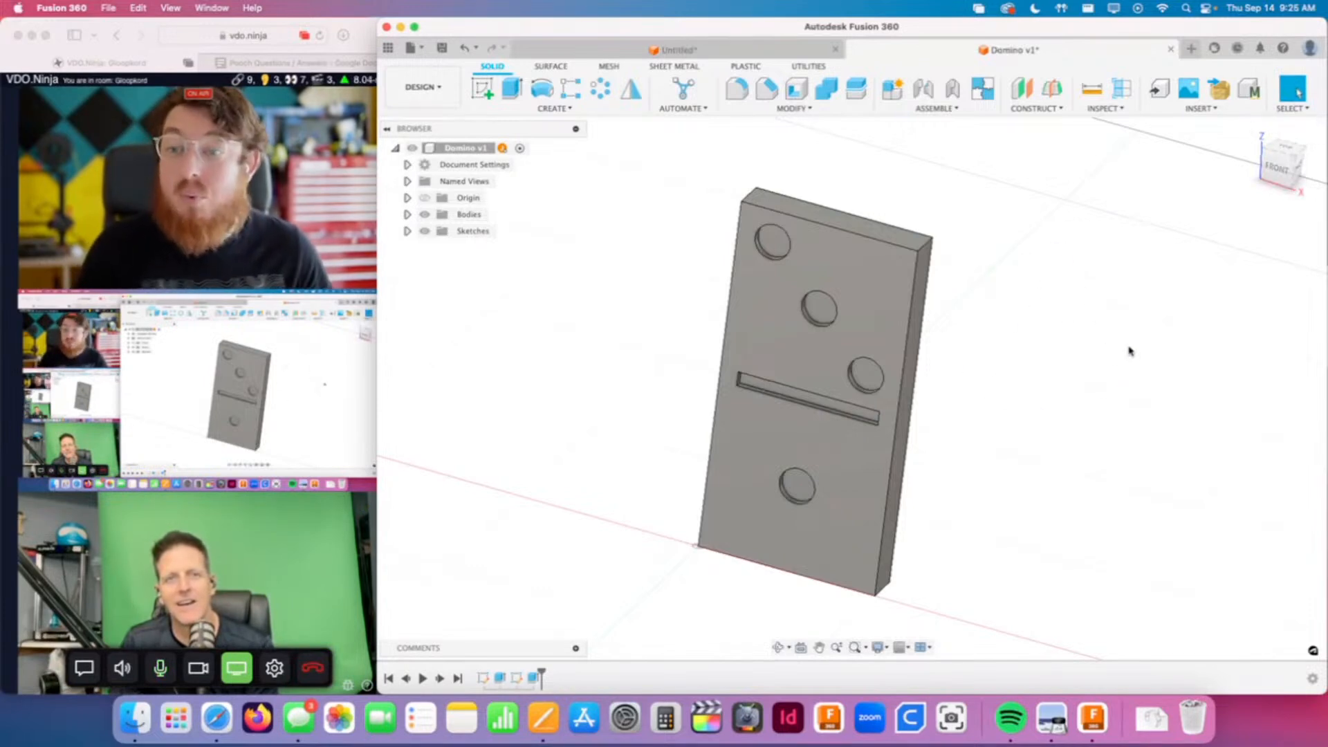
pyautogui.click(1292, 108)
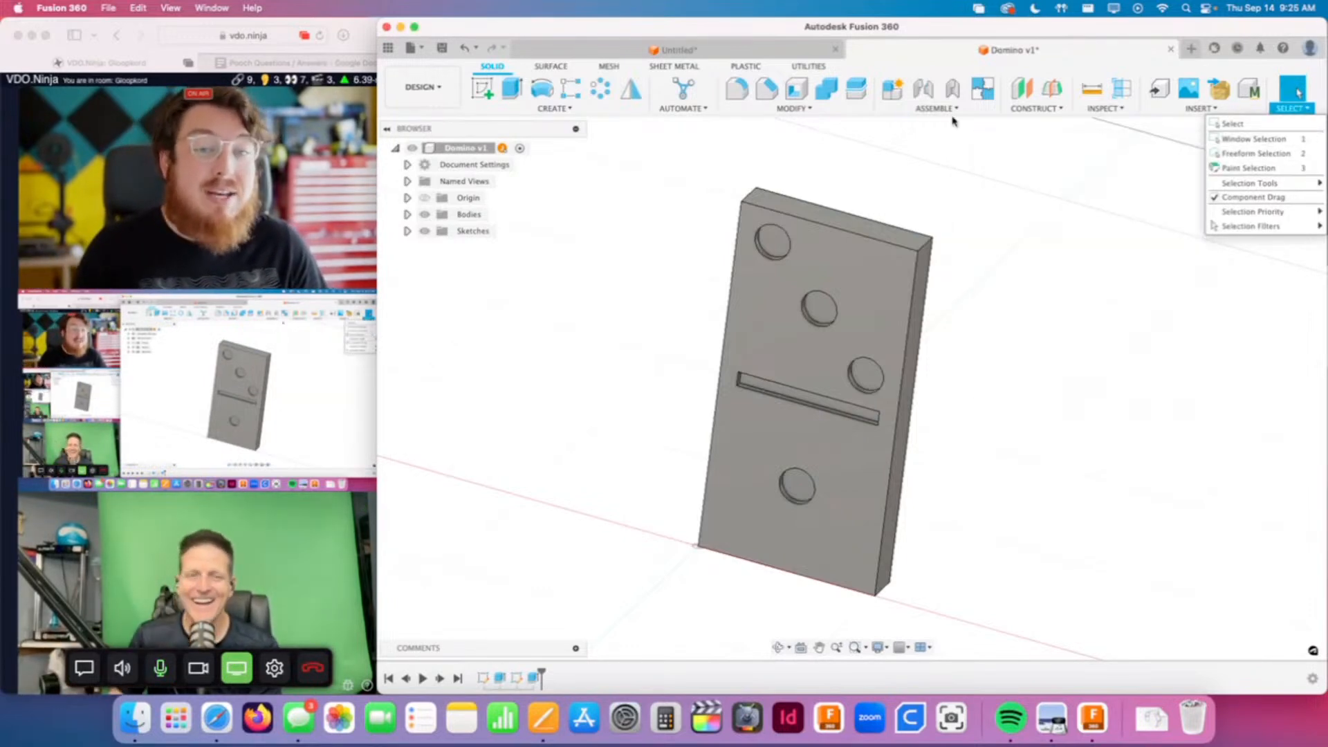
pyautogui.click(839, 110)
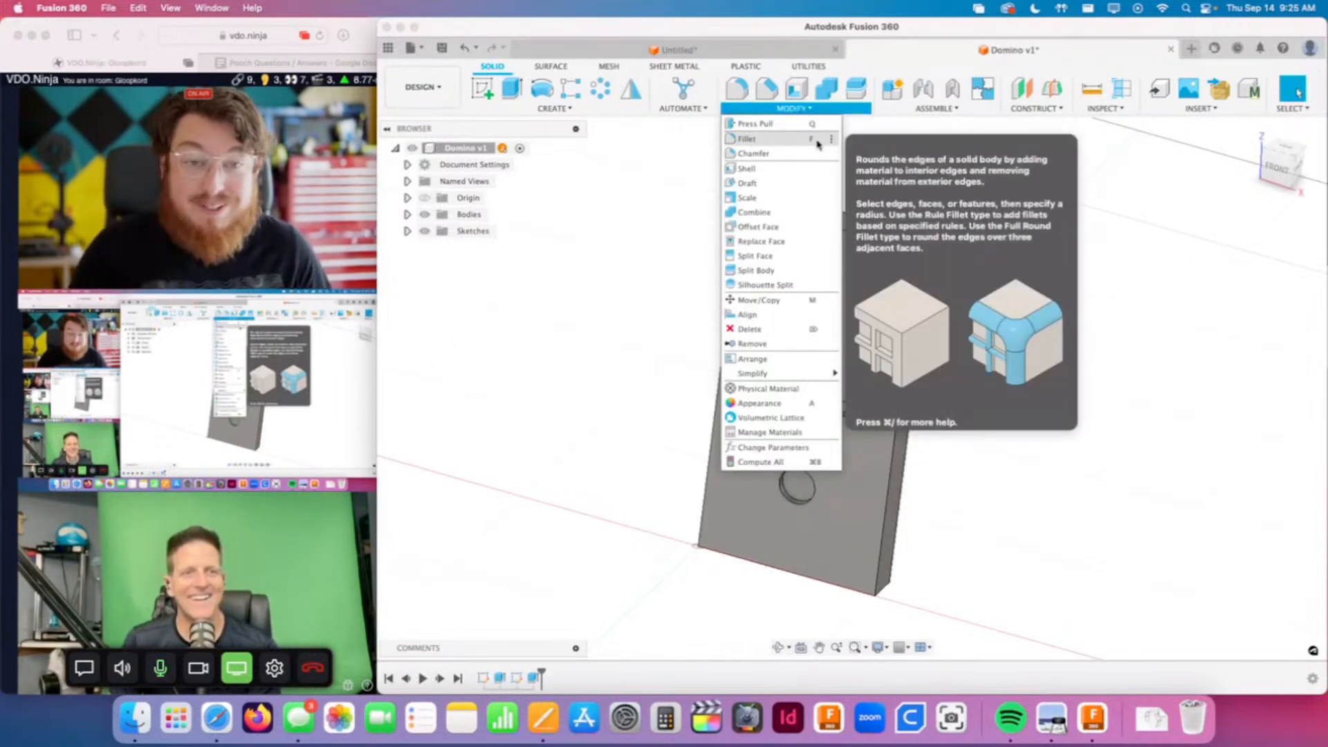
pyautogui.click(1047, 198)
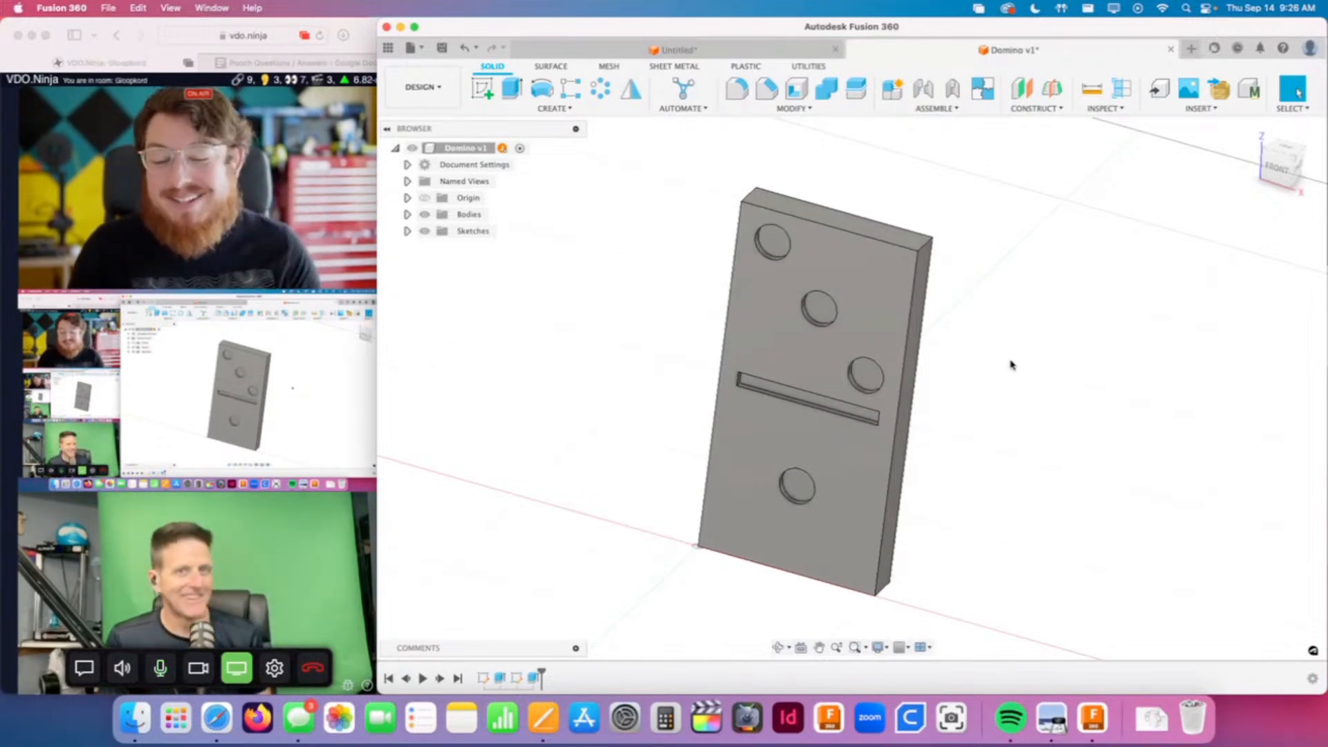
pyautogui.keyDown('shift'); pyautogui.moveTo(1011, 365); pyautogui.dragTo(983, 410, button='middle'); pyautogui.keyUp('shift')
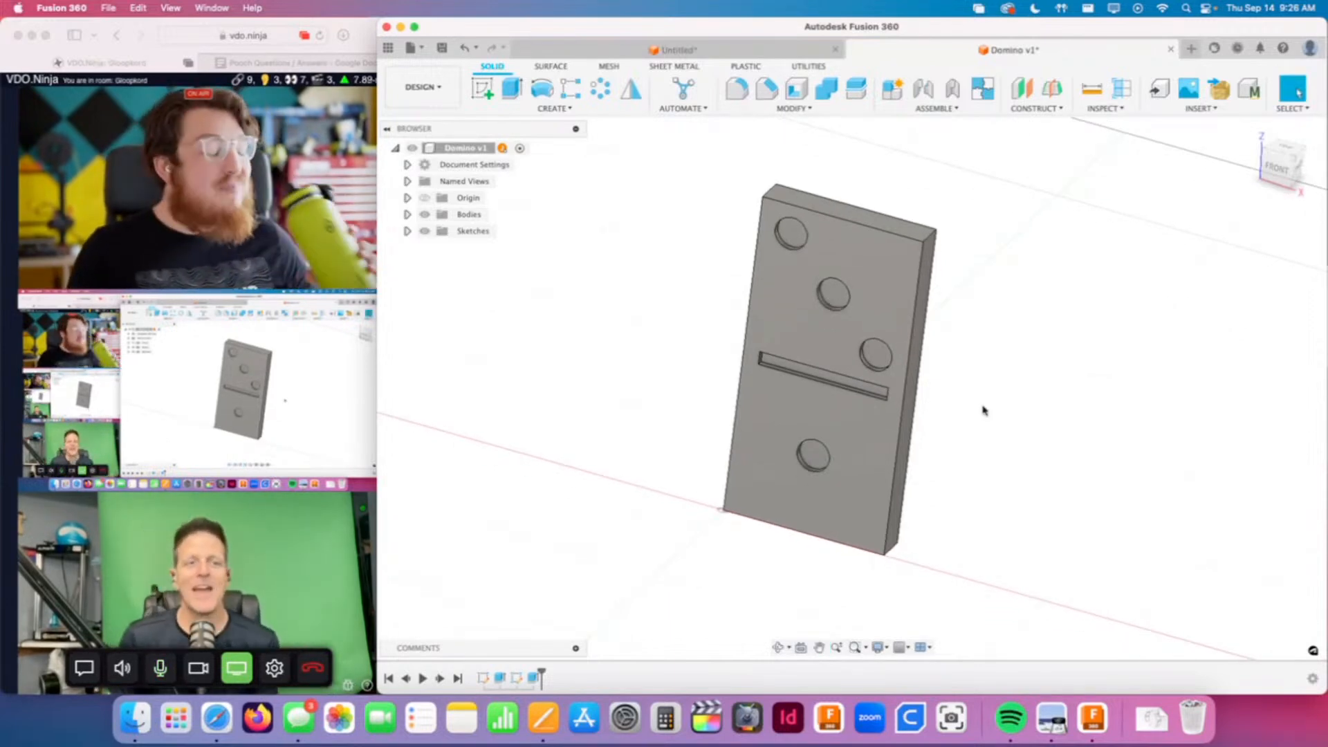
pyautogui.keyDown('shift'); pyautogui.moveTo(985, 411); pyautogui.dragTo(1033, 399, button='middle'); pyautogui.keyUp('shift')
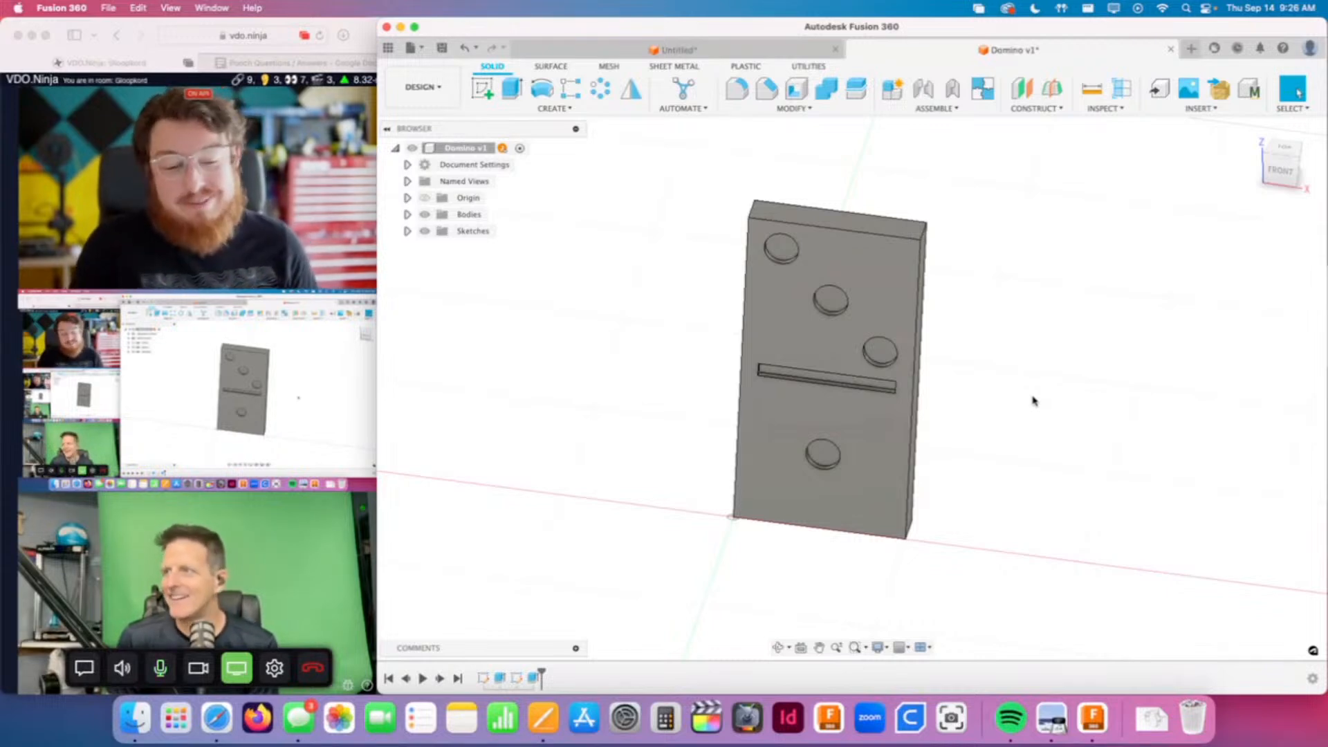
pyautogui.keyDown('shift'); pyautogui.moveTo(1024, 427); pyautogui.dragTo(996, 475, button='middle'); pyautogui.keyUp('shift')
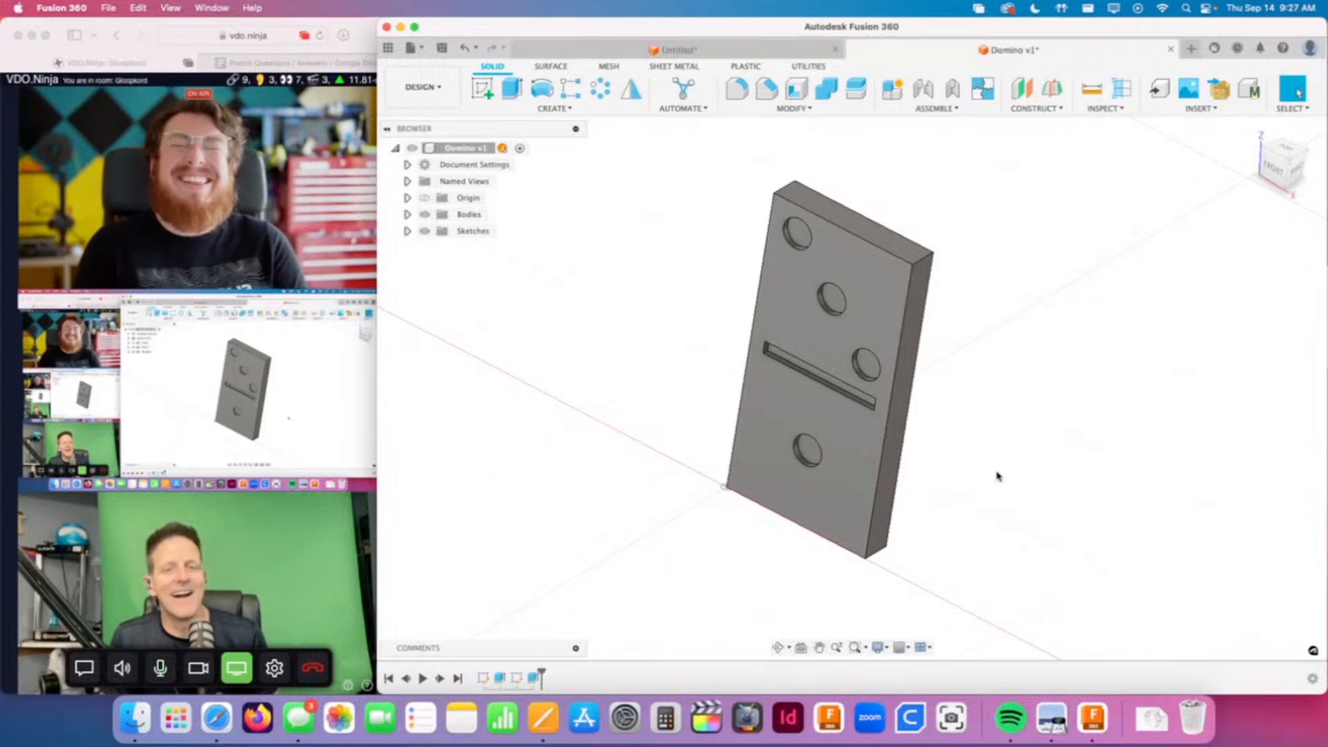
pyautogui.keyDown('shift'); pyautogui.moveTo(1118, 427); pyautogui.dragTo(1196, 373, button='middle'); pyautogui.keyUp('shift')
pyautogui.scroll(-3, 1057, 465)
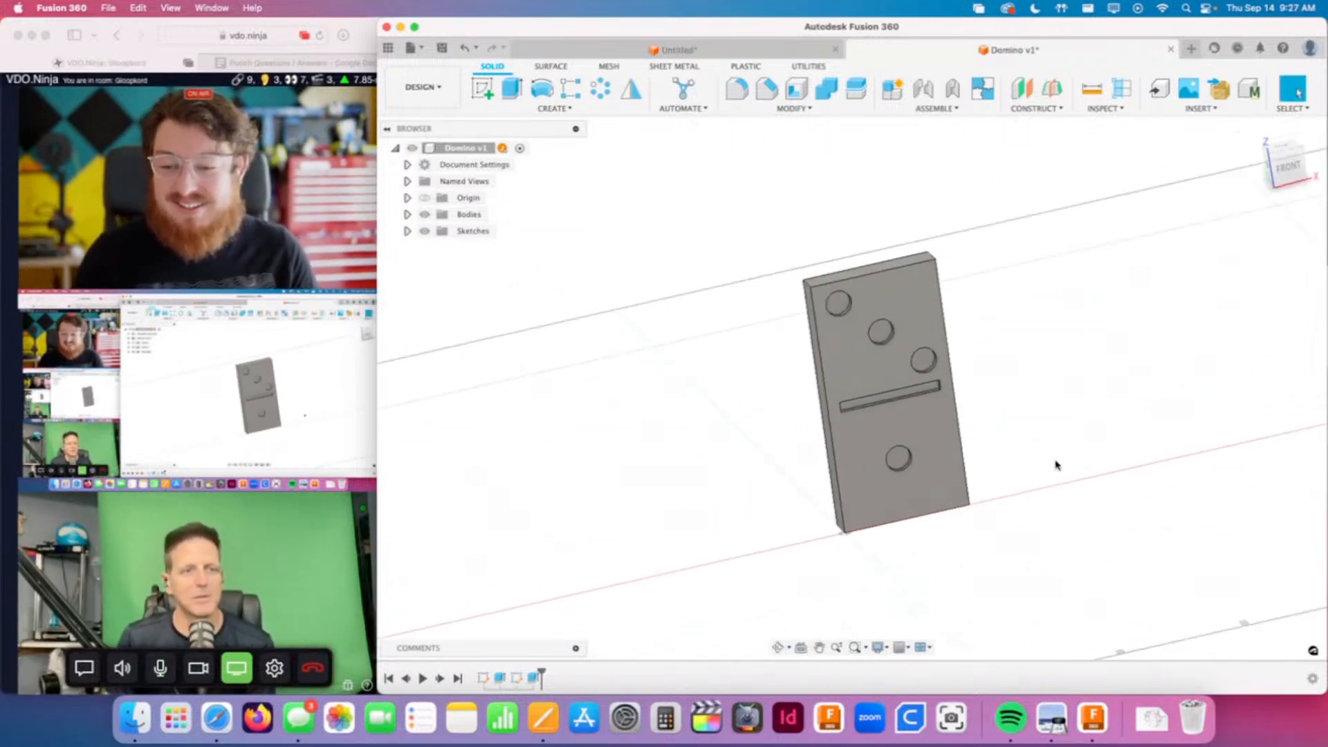
pyautogui.scroll(3, 1057, 465)
pyautogui.moveTo(1103, 409); pyautogui.dragTo(1154, 406, button='middle')
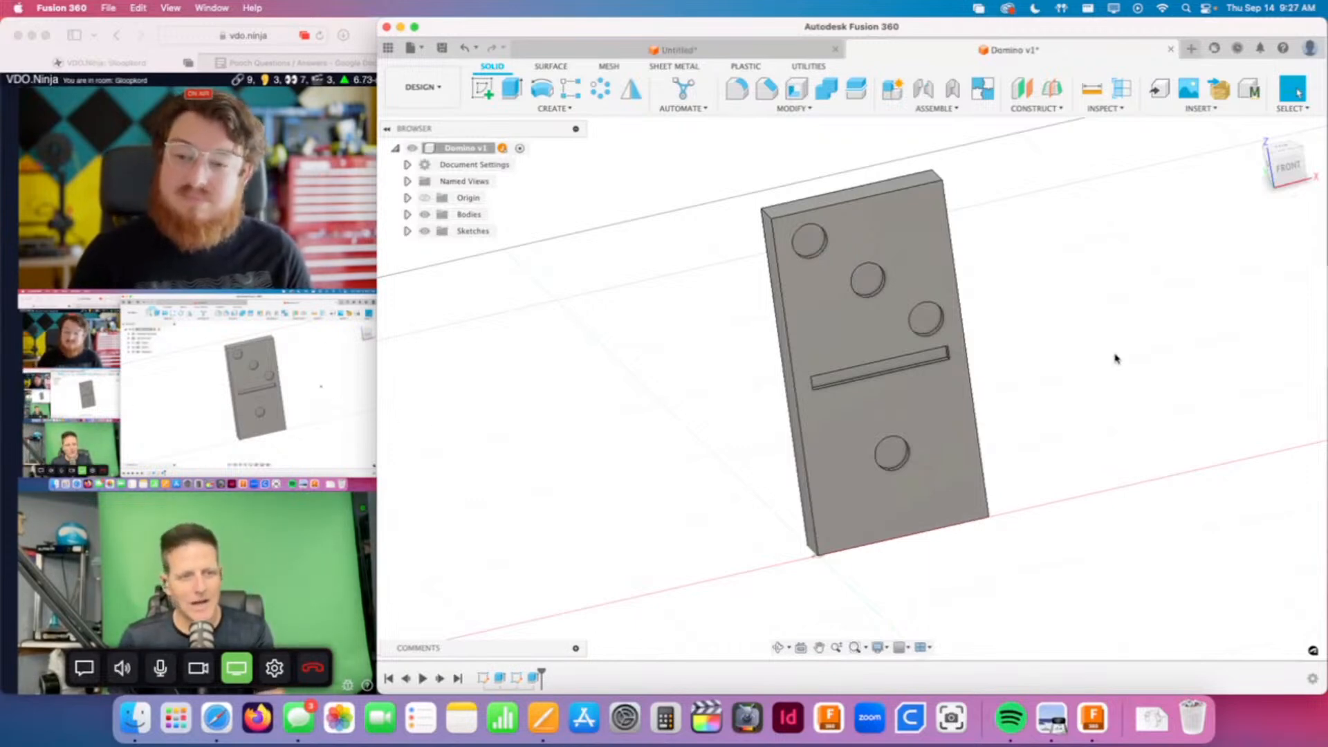
pyautogui.keyDown('shift'); pyautogui.moveTo(1162, 350); pyautogui.dragTo(963, 364, button='middle'); pyautogui.keyUp('shift')
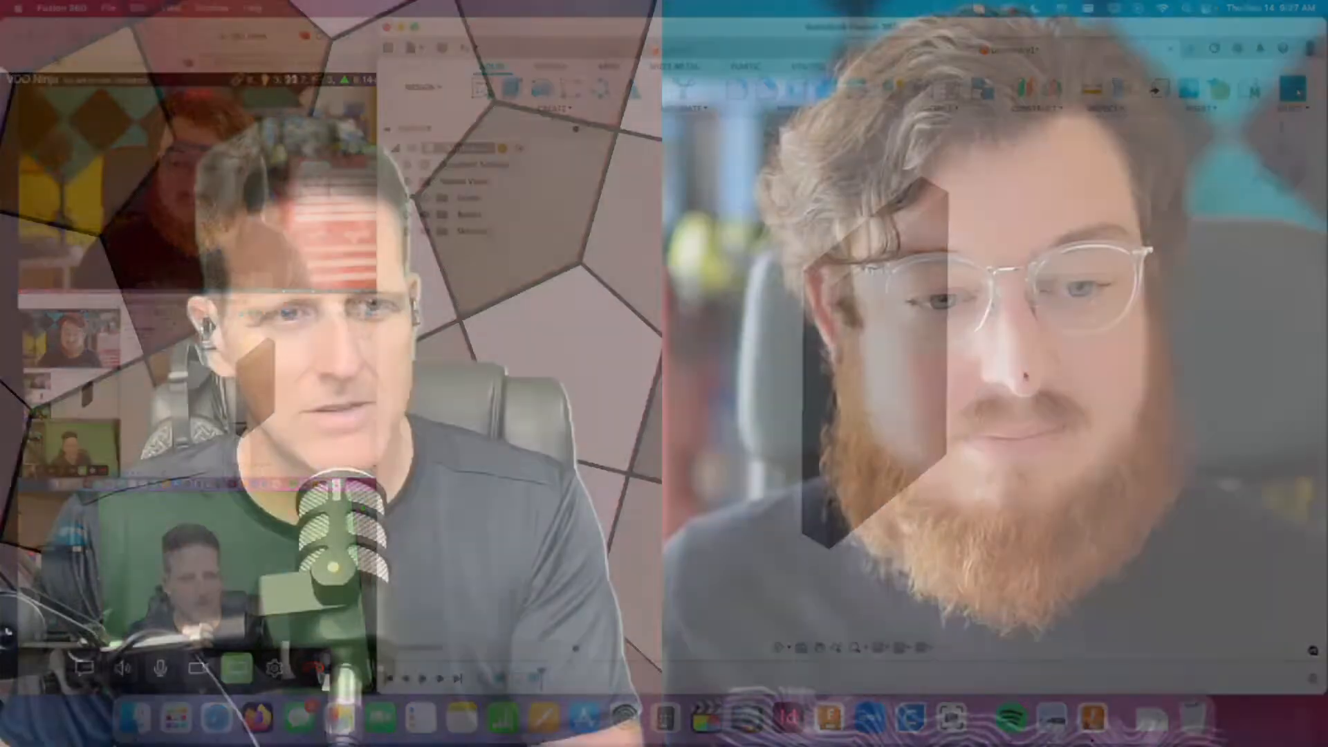
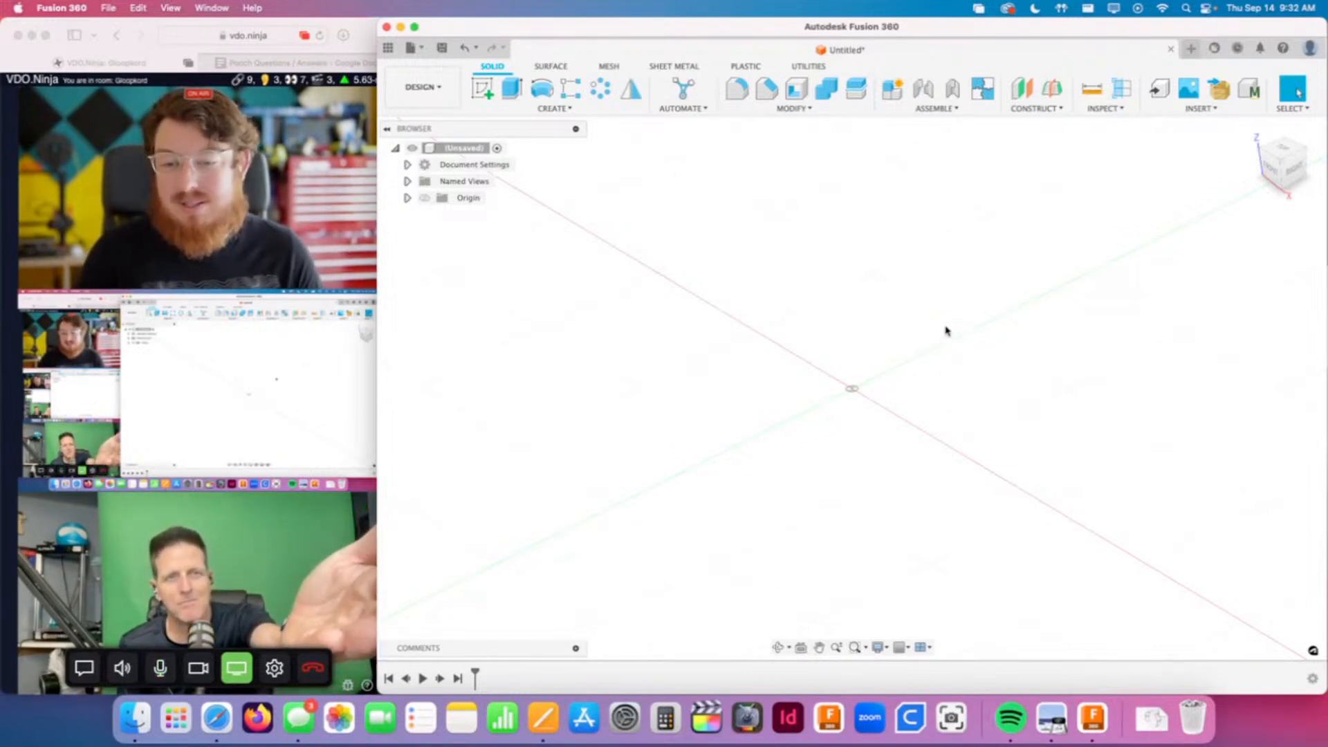
# Step: Open the Parametric . Silicone Mold design from the 3-Parametric Design project folder, and close the file browser
pyautogui.click(609, 66)
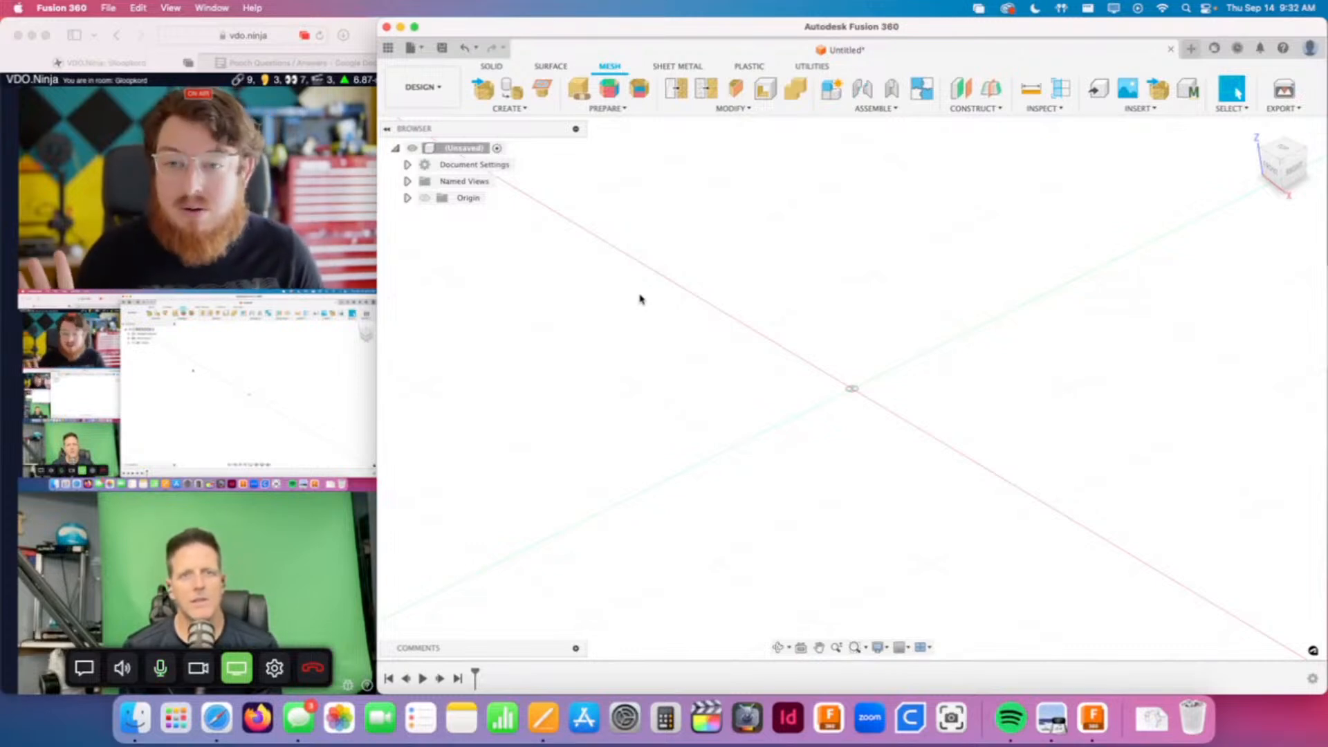
pyautogui.click(388, 47)
pyautogui.click(510, 341)
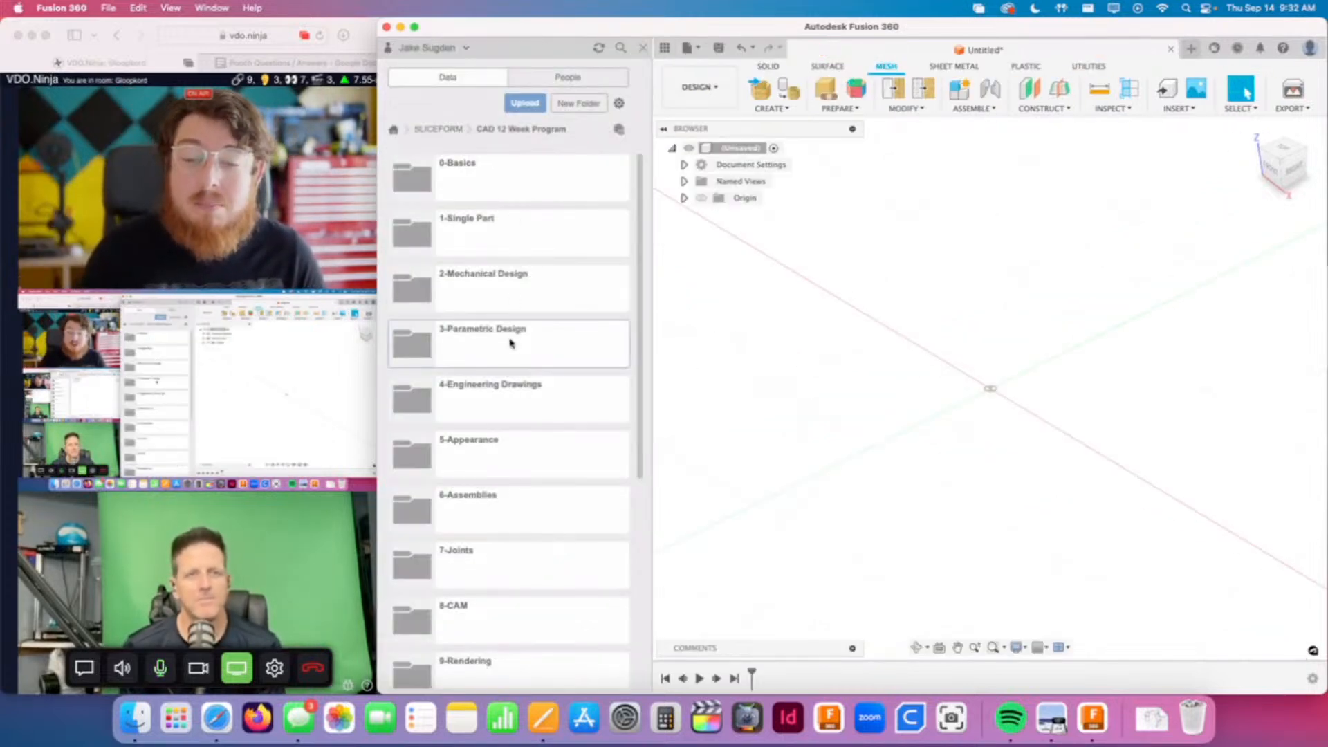
pyautogui.doubleClick(498, 239)
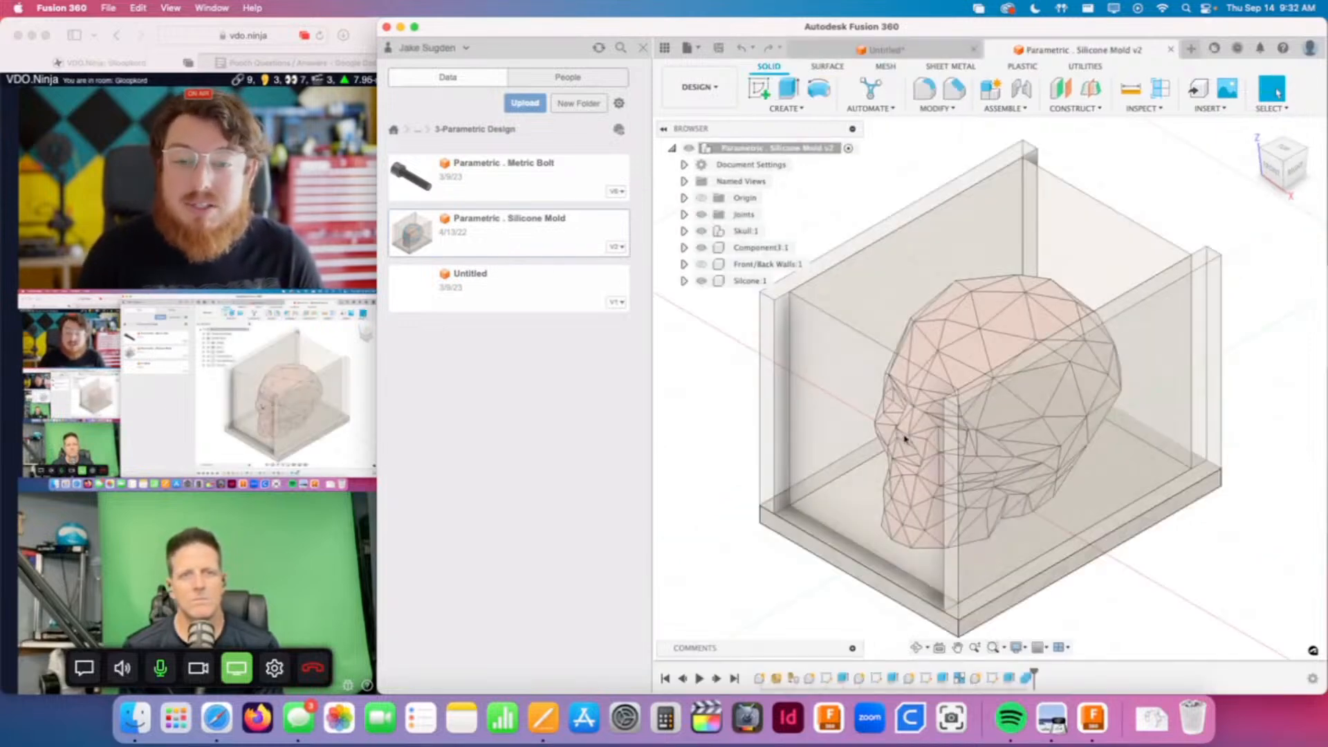
pyautogui.click(651, 47)
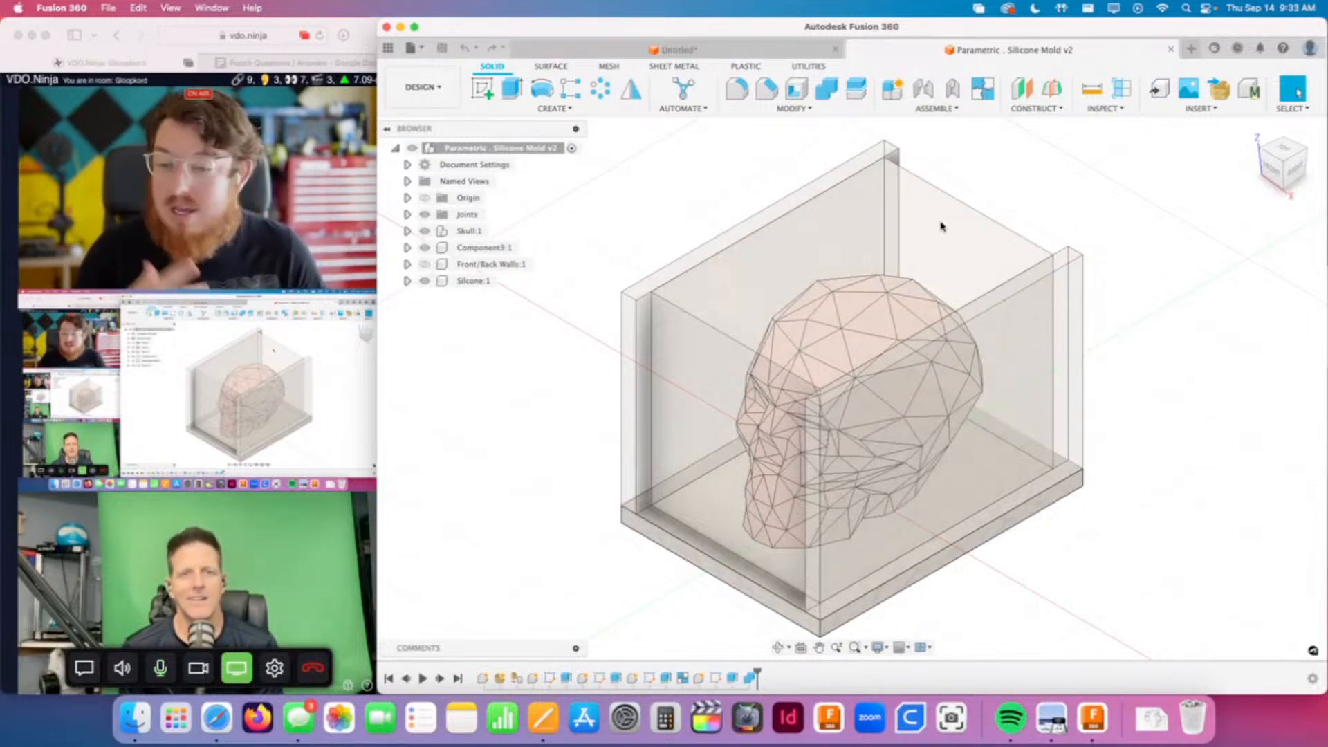
# Step: Roll the design history back to just after the second feature, leaving only the original skull mesh
pyautogui.moveTo(1036, 513); pyautogui.dragTo(779, 400, button='middle')
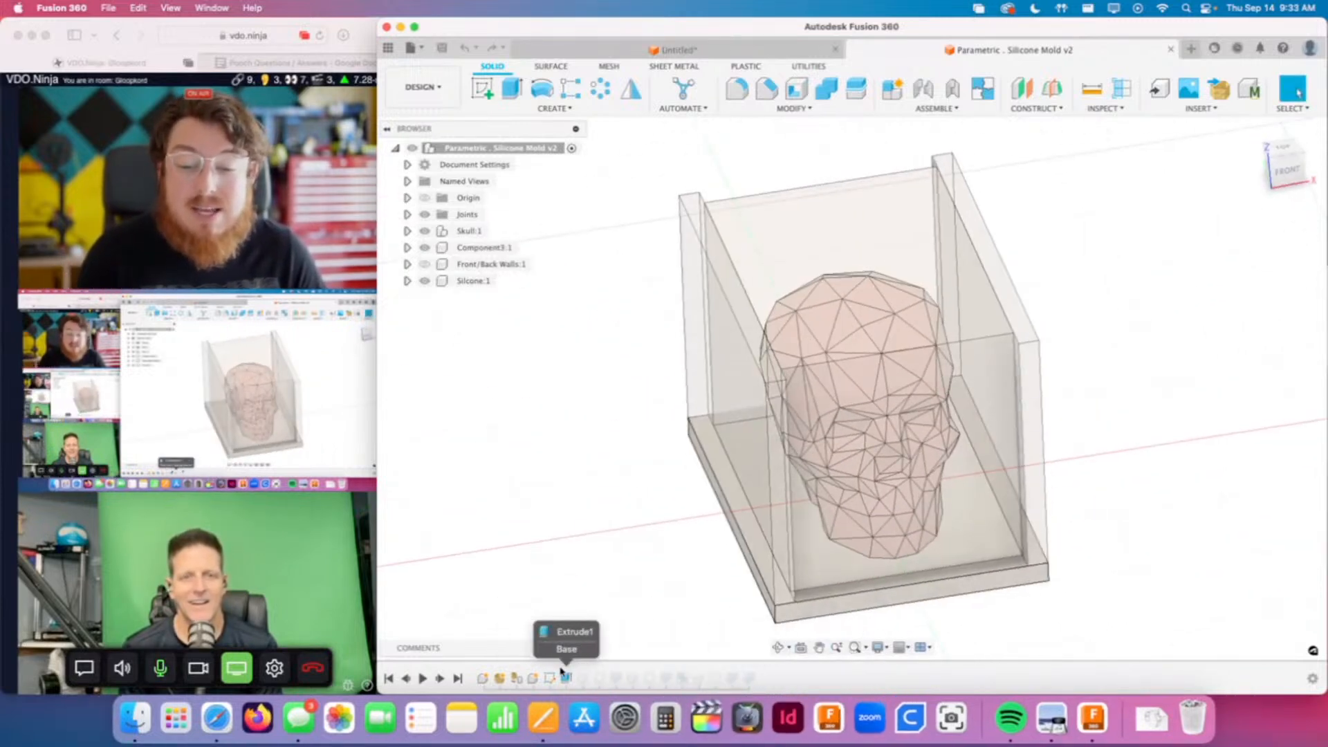
pyautogui.moveTo(562, 671); pyautogui.dragTo(509, 678)
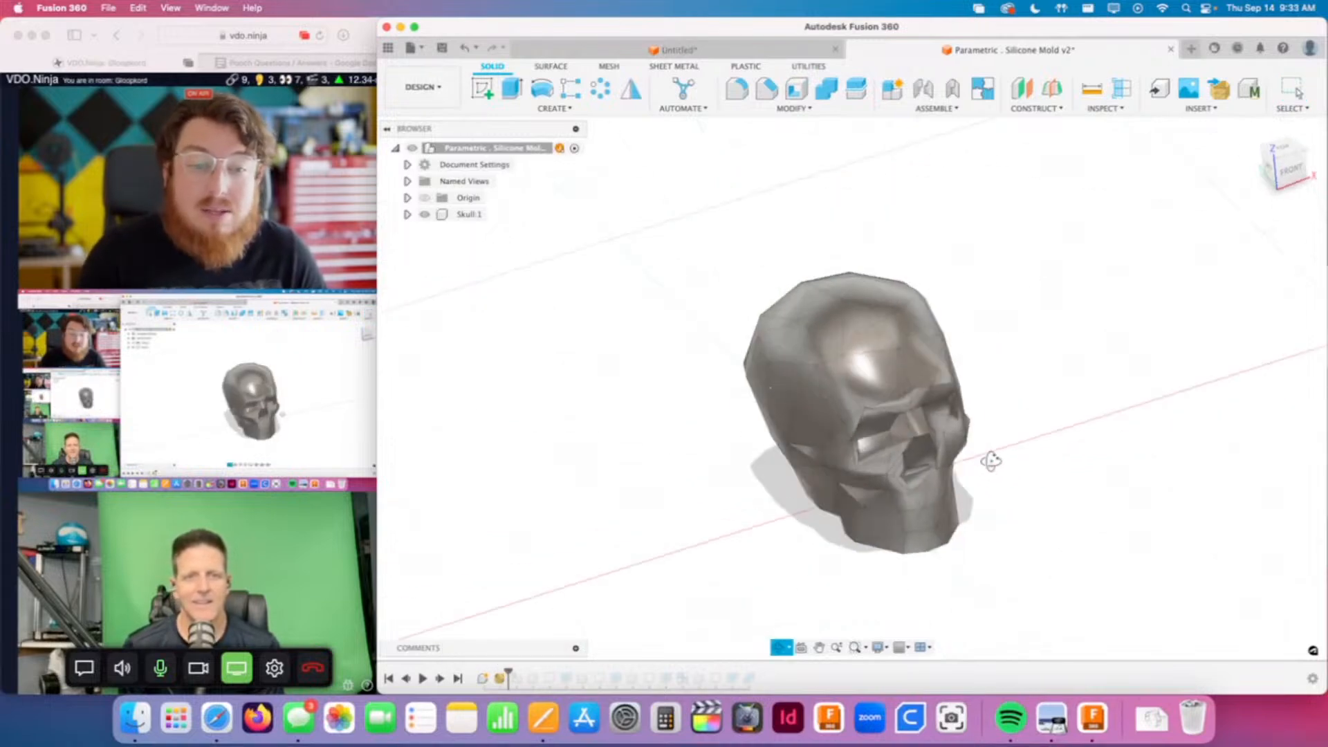
# Step: Examine the skull mesh from the front, both sides, above and the open underside
pyautogui.moveTo(991, 461)
pyautogui.keyDown('shift'); pyautogui.mouseDown(button='middle')
pyautogui.moveTo(893, 454)
pyautogui.moveTo(1114, 400)
pyautogui.moveTo(1112, 258)
pyautogui.moveTo(1105, 430)
pyautogui.moveTo(857, 303)
pyautogui.moveTo(1141, 305)
pyautogui.moveTo(912, 208)
pyautogui.mouseUp(button='middle'); pyautogui.keyUp('shift')
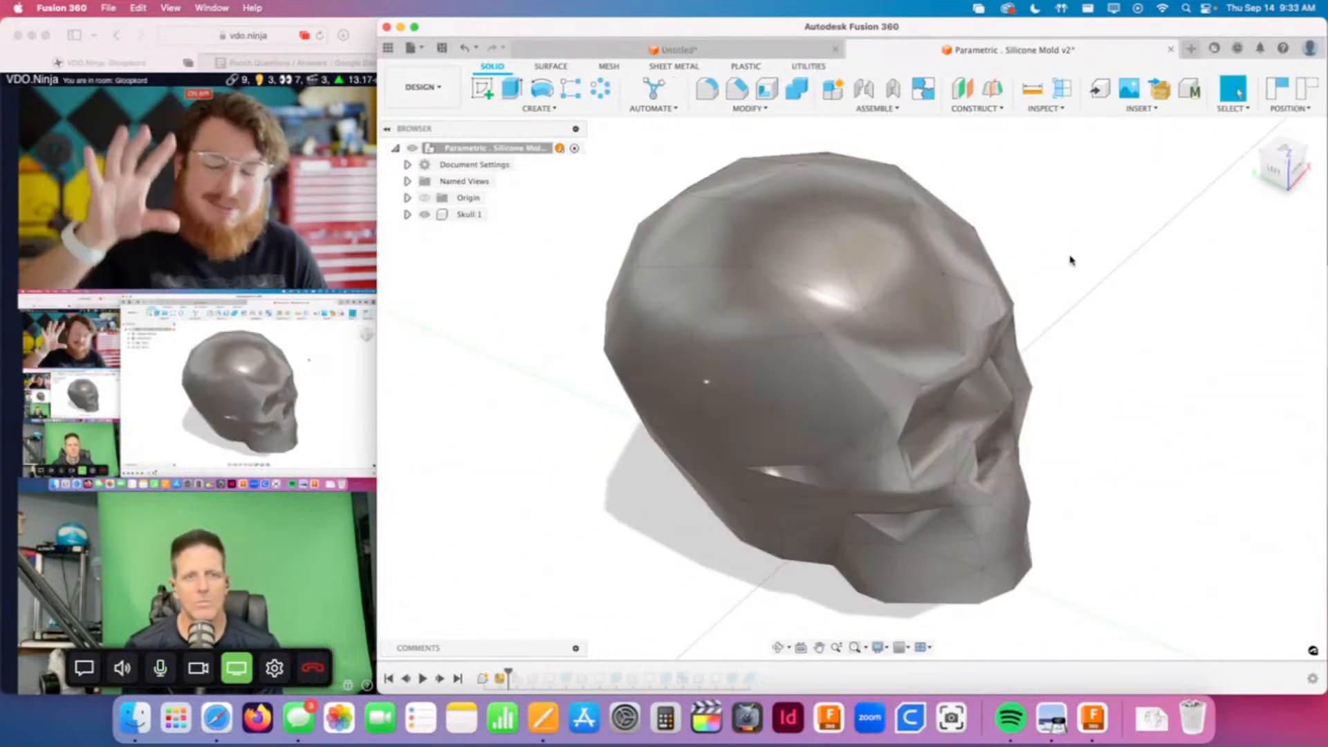
pyautogui.moveTo(1058, 320)
pyautogui.keyDown('shift'); pyautogui.mouseDown(button='middle')
pyautogui.moveTo(1044, 251)
pyautogui.moveTo(678, 433)
pyautogui.mouseUp(button='middle'); pyautogui.keyUp('shift')
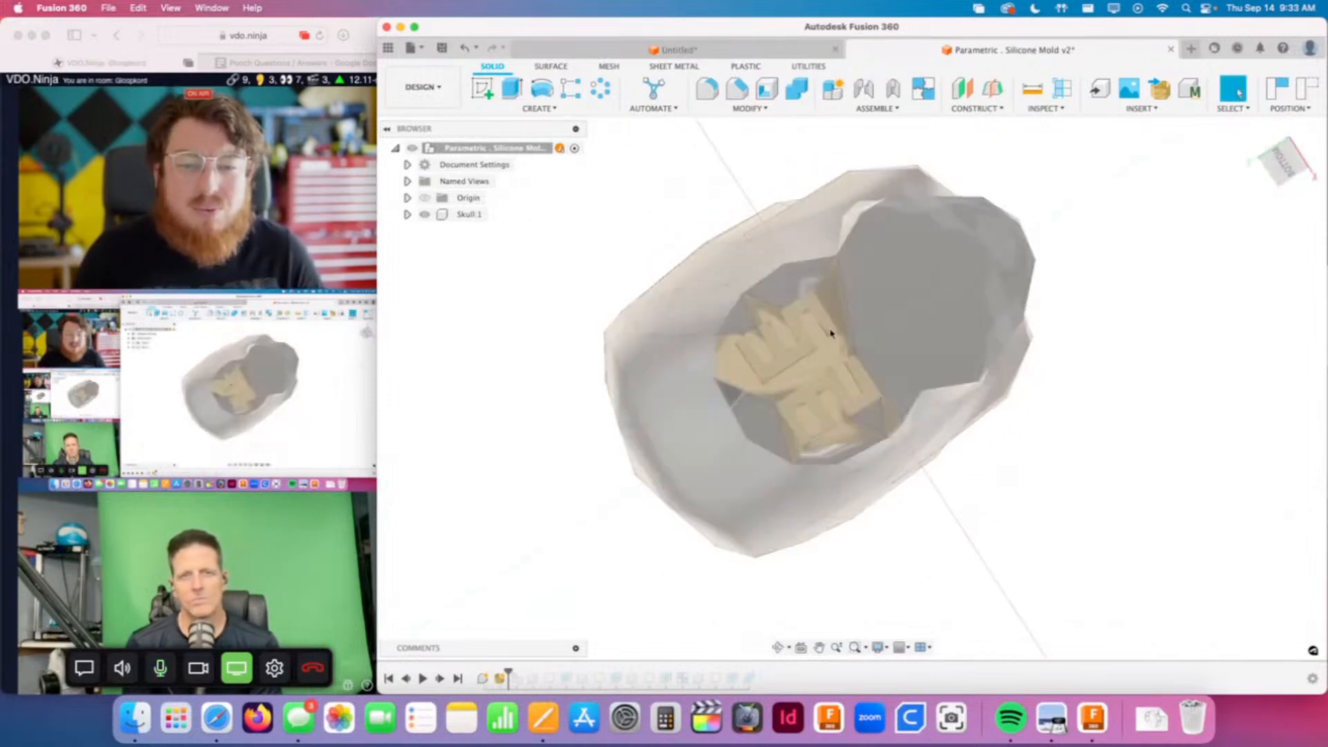
pyautogui.moveTo(831, 334)
pyautogui.keyDown('shift'); pyautogui.mouseDown(button='middle')
pyautogui.moveTo(884, 355)
pyautogui.moveTo(883, 420)
pyautogui.moveTo(803, 441)
pyautogui.mouseUp(button='middle'); pyautogui.keyUp('shift')
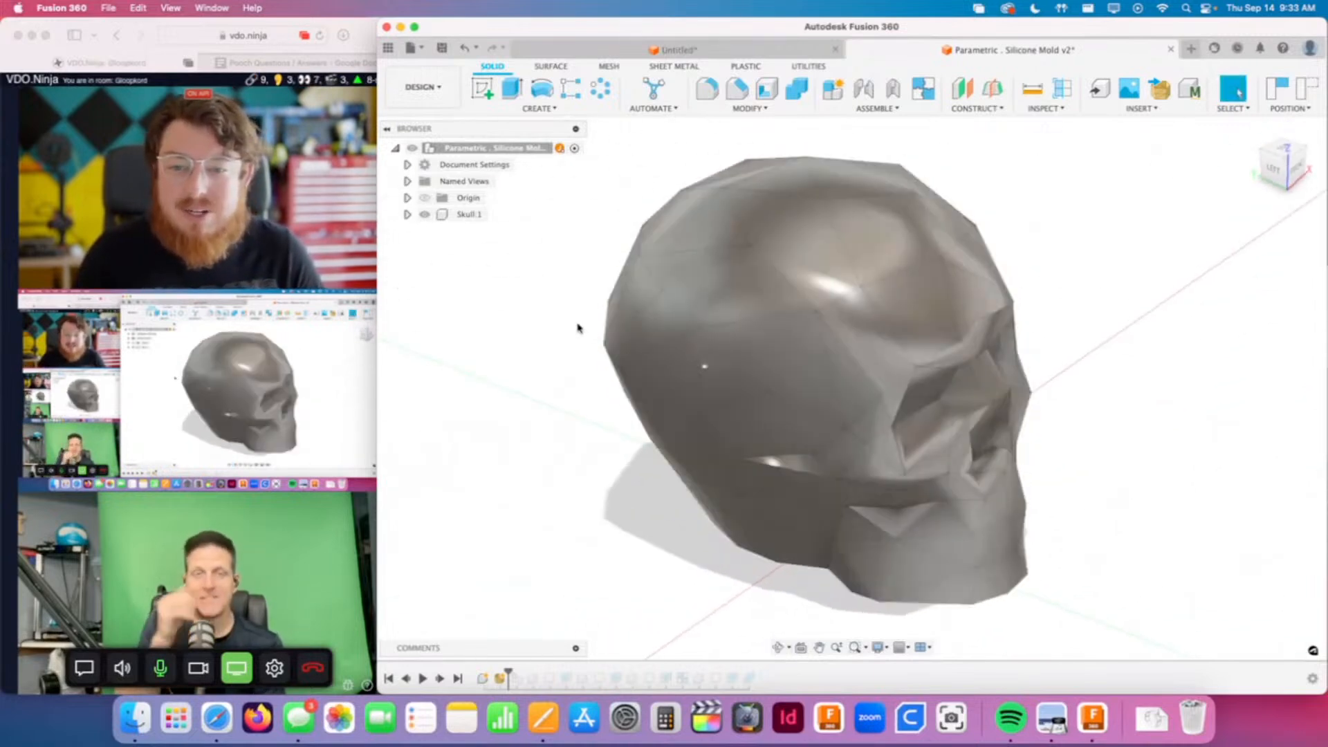
pyautogui.scroll(-3, 732, 339)
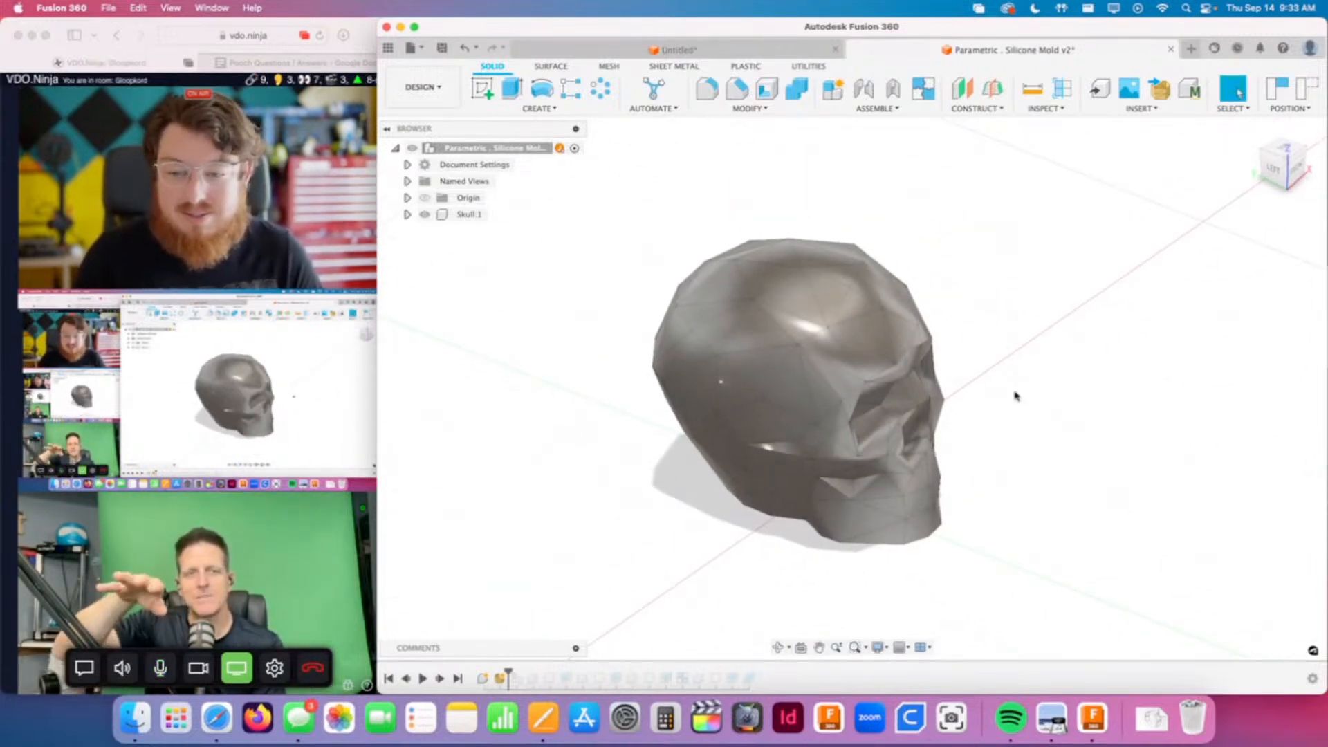
pyautogui.keyDown('shift'); pyautogui.moveTo(1016, 396); pyautogui.dragTo(932, 383, button='middle'); pyautogui.keyUp('shift')
pyautogui.scroll(3, 967, 372)
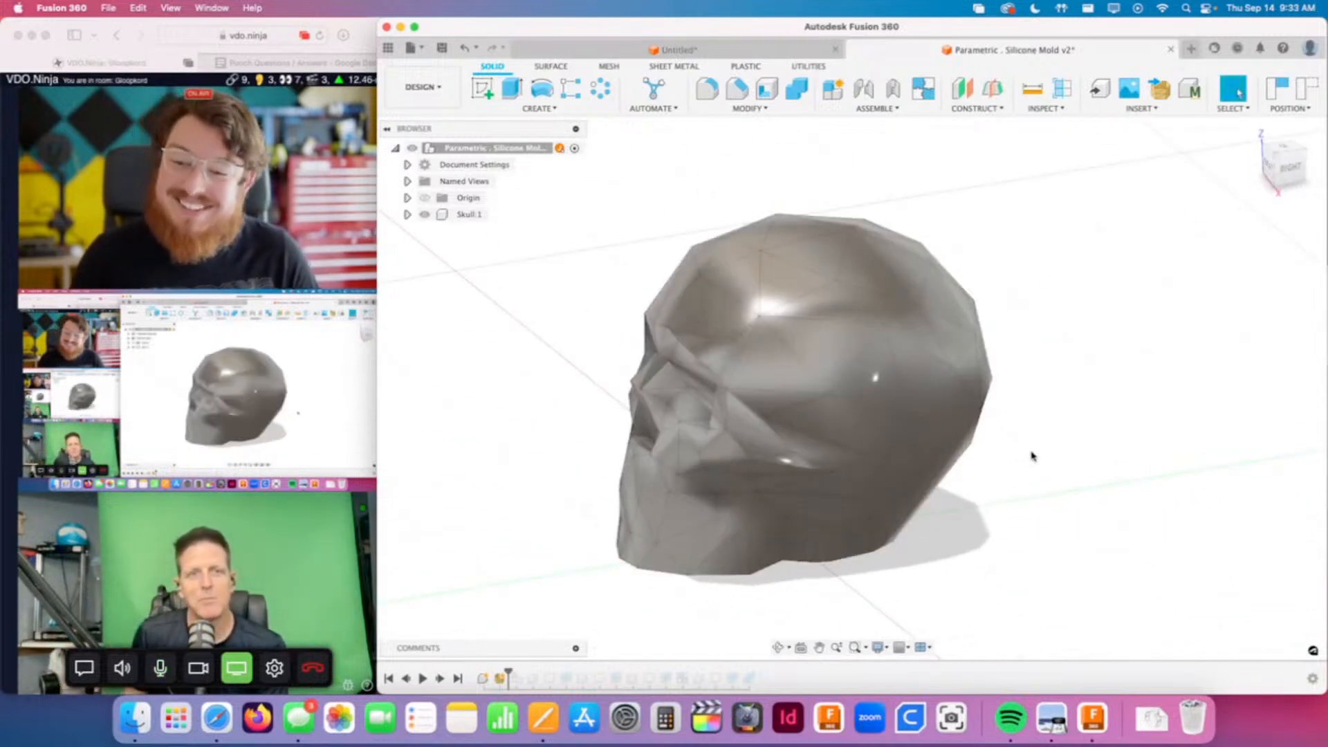
pyautogui.keyDown('shift'); pyautogui.moveTo(977, 537); pyautogui.dragTo(1097, 503, button='middle'); pyautogui.keyUp('shift')
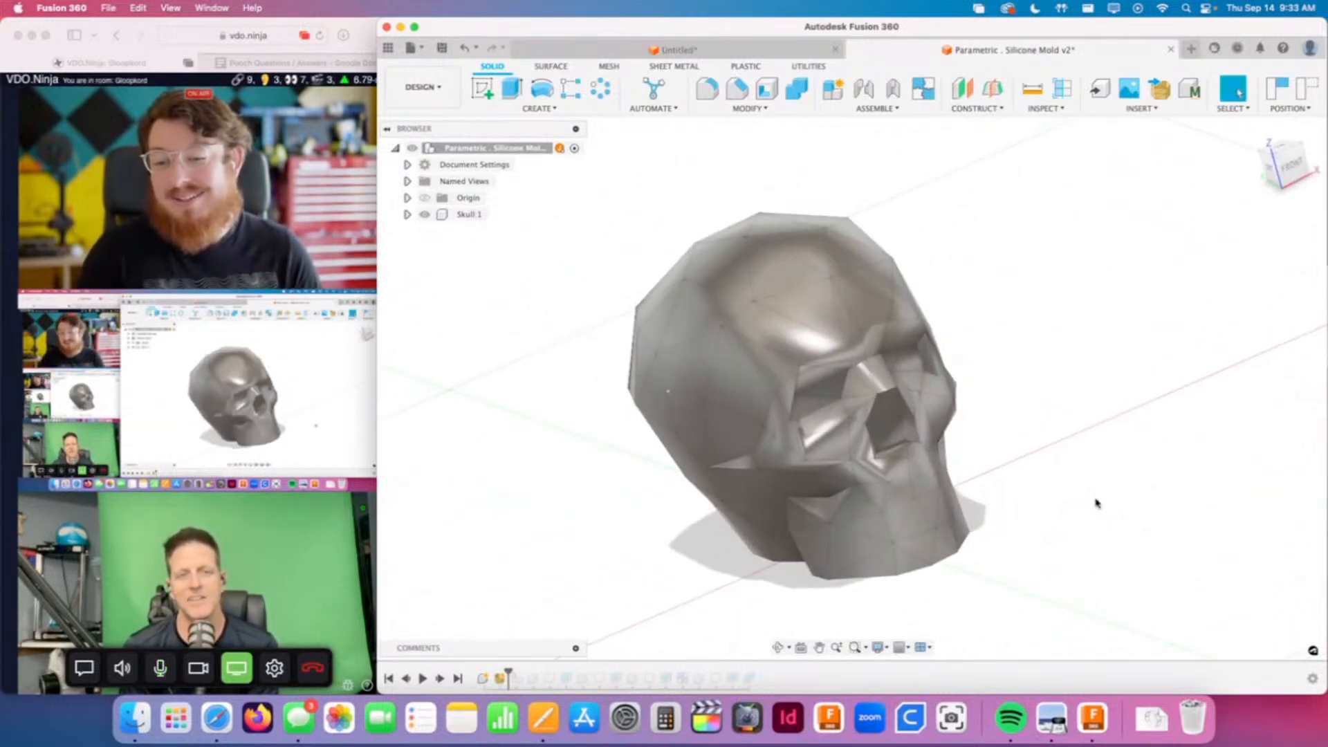
pyautogui.keyDown('shift'); pyautogui.moveTo(1039, 522); pyautogui.dragTo(1070, 528, button='middle'); pyautogui.keyUp('shift')
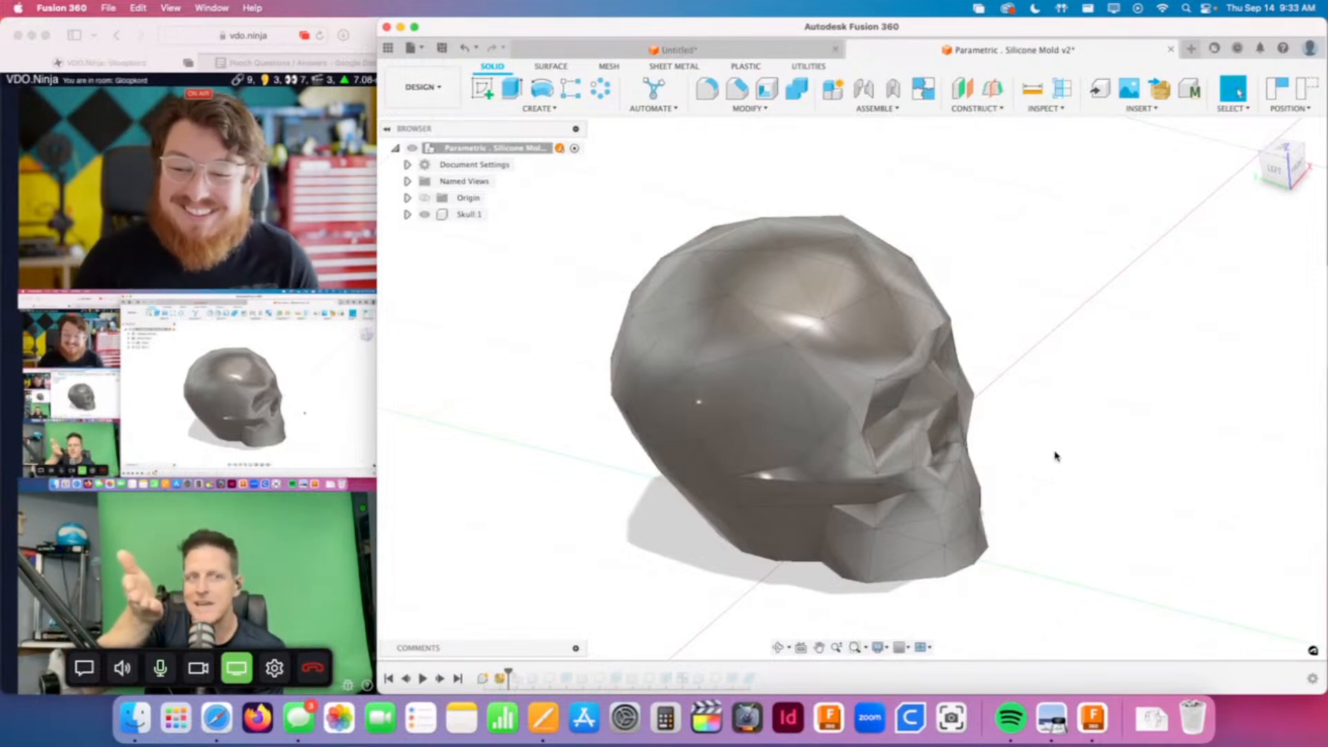
pyautogui.keyDown('shift'); pyautogui.moveTo(1062, 450); pyautogui.dragTo(1100, 474, button='middle'); pyautogui.keyUp('shift')
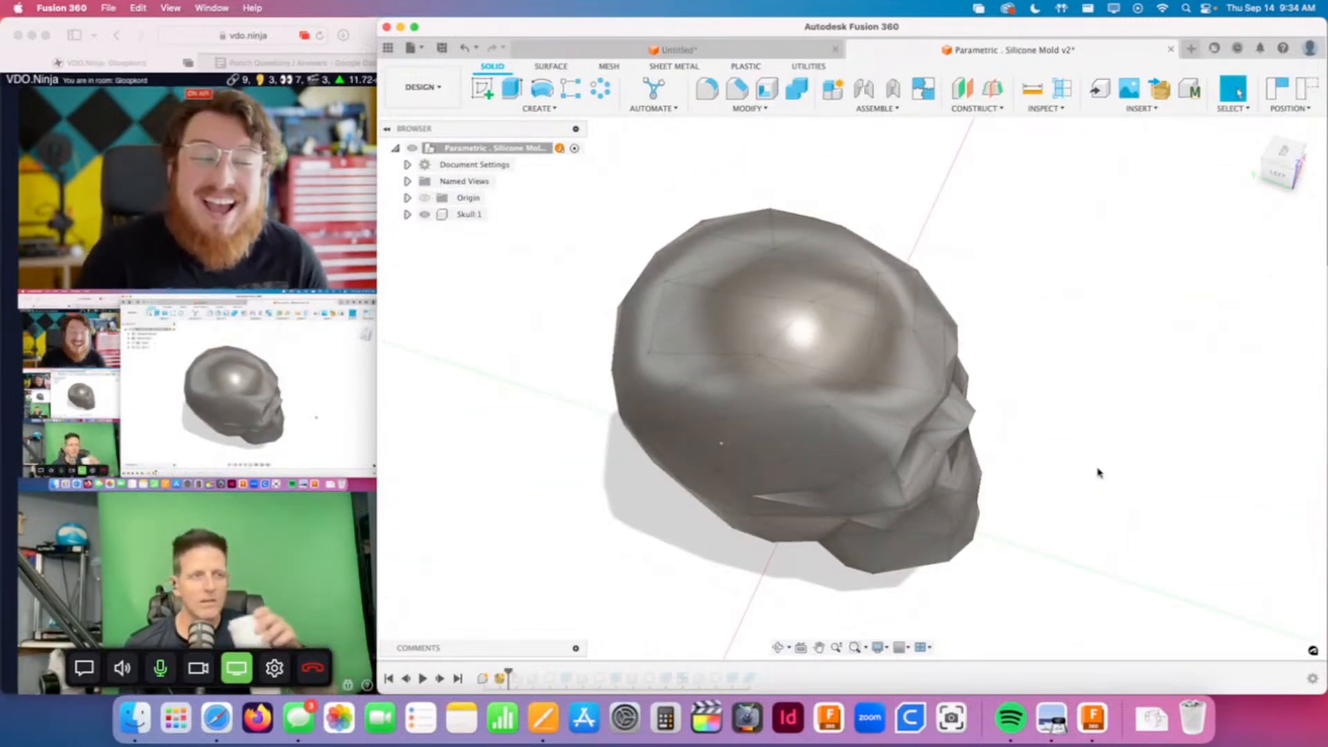
# Step: Inspect the skull mesh's interior with a section analysis on the XY plane offset 1.10 in, and cancel the analysis
pyautogui.click(1062, 88)
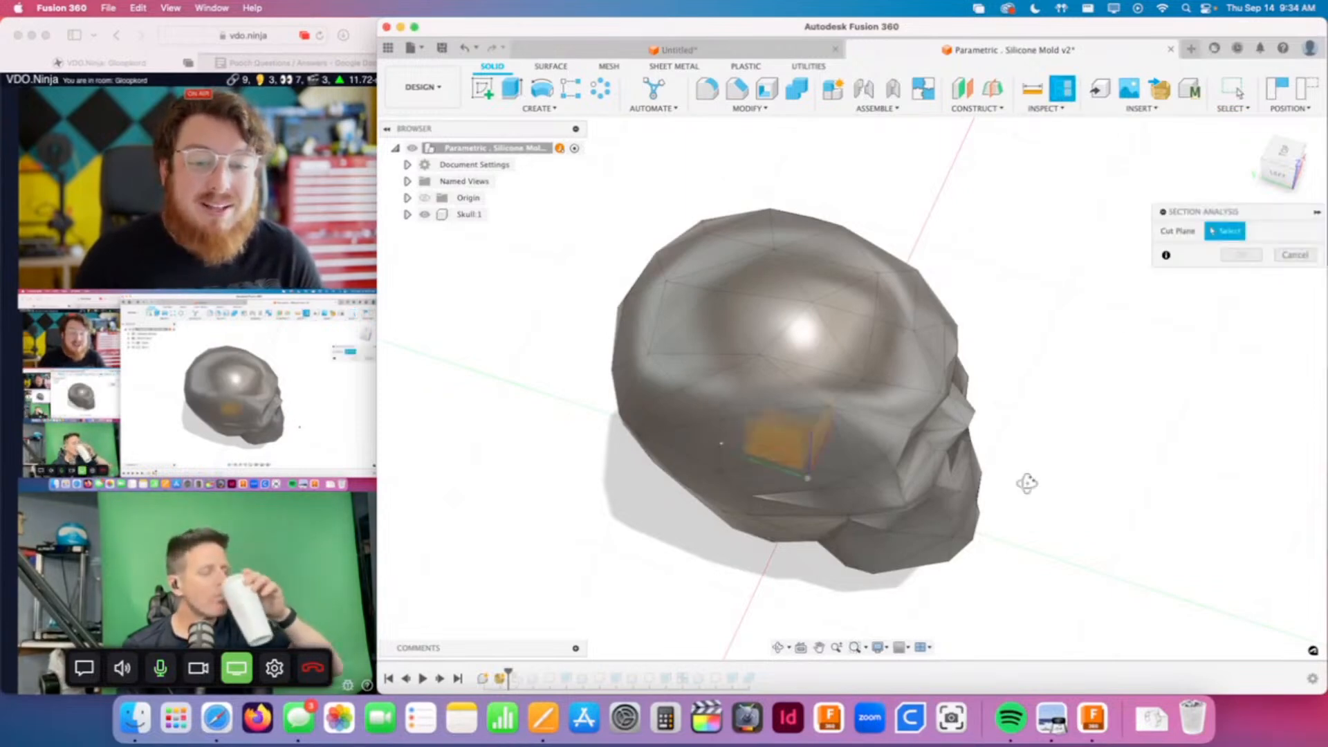
pyautogui.keyDown('shift'); pyautogui.moveTo(1026, 480); pyautogui.dragTo(835, 546, button='middle'); pyautogui.keyUp('shift')
pyautogui.click(836, 546)
pyautogui.keyDown('shift'); pyautogui.moveTo(1023, 436); pyautogui.dragTo(869, 504, button='middle'); pyautogui.keyUp('shift')
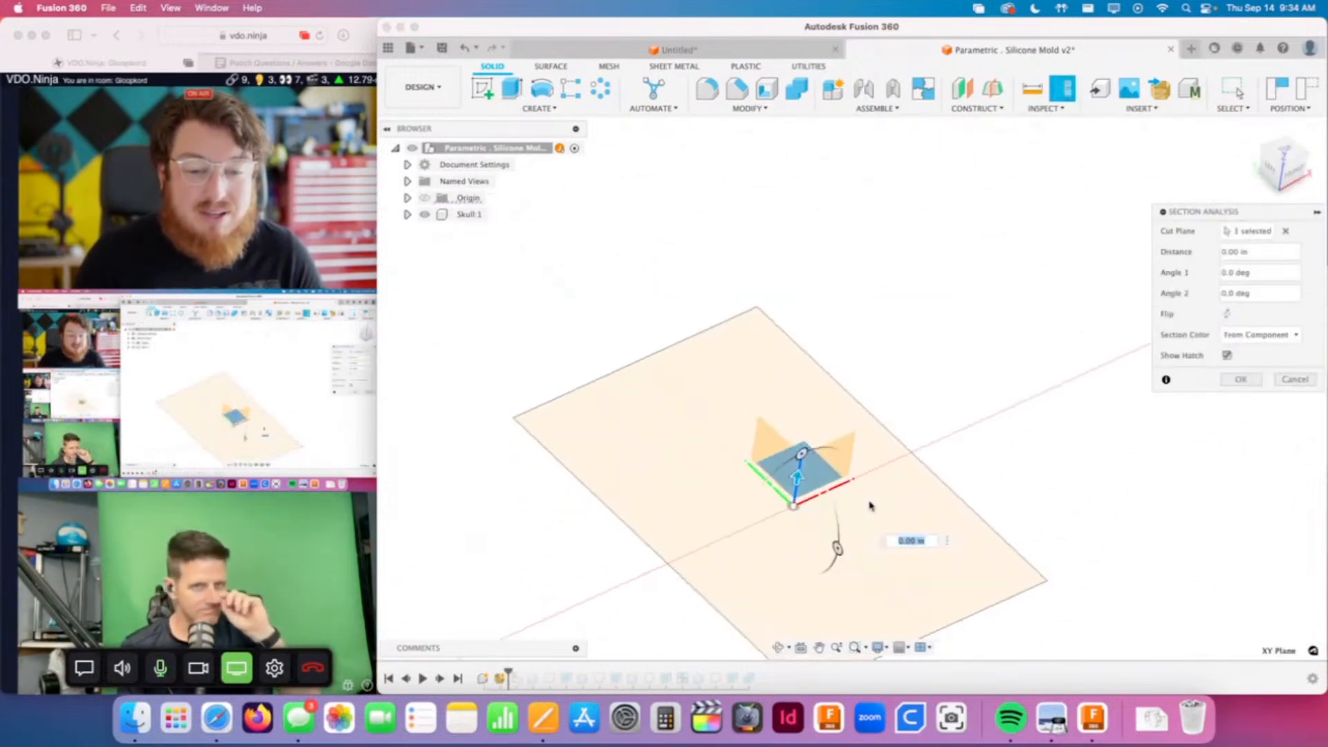
pyautogui.moveTo(803, 479); pyautogui.dragTo(817, 348)
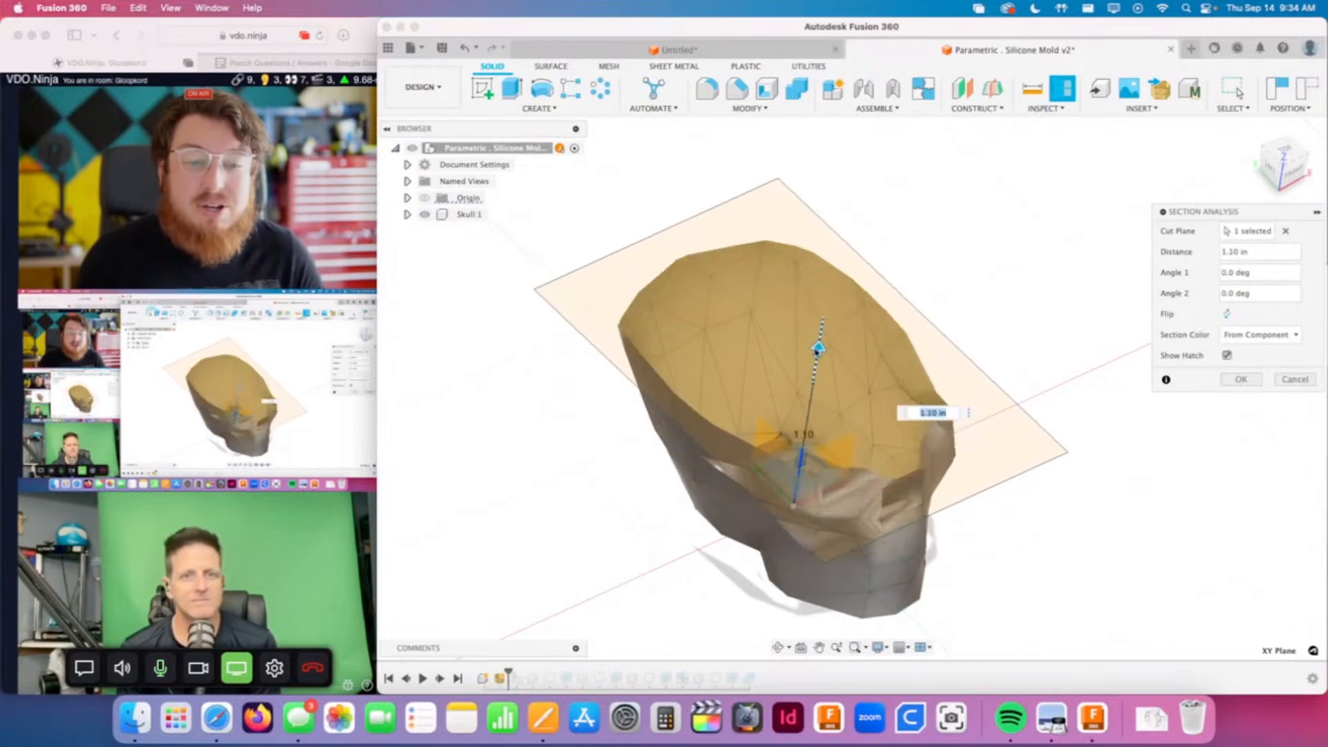
pyautogui.moveTo(969, 310)
pyautogui.keyDown('shift'); pyautogui.mouseDown(button='middle')
pyautogui.moveTo(967, 360)
pyautogui.moveTo(926, 330)
pyautogui.moveTo(961, 308)
pyautogui.mouseUp(button='middle'); pyautogui.keyUp('shift')
pyautogui.scroll(8, 924, 331)
pyautogui.scroll(-8, 961, 308)
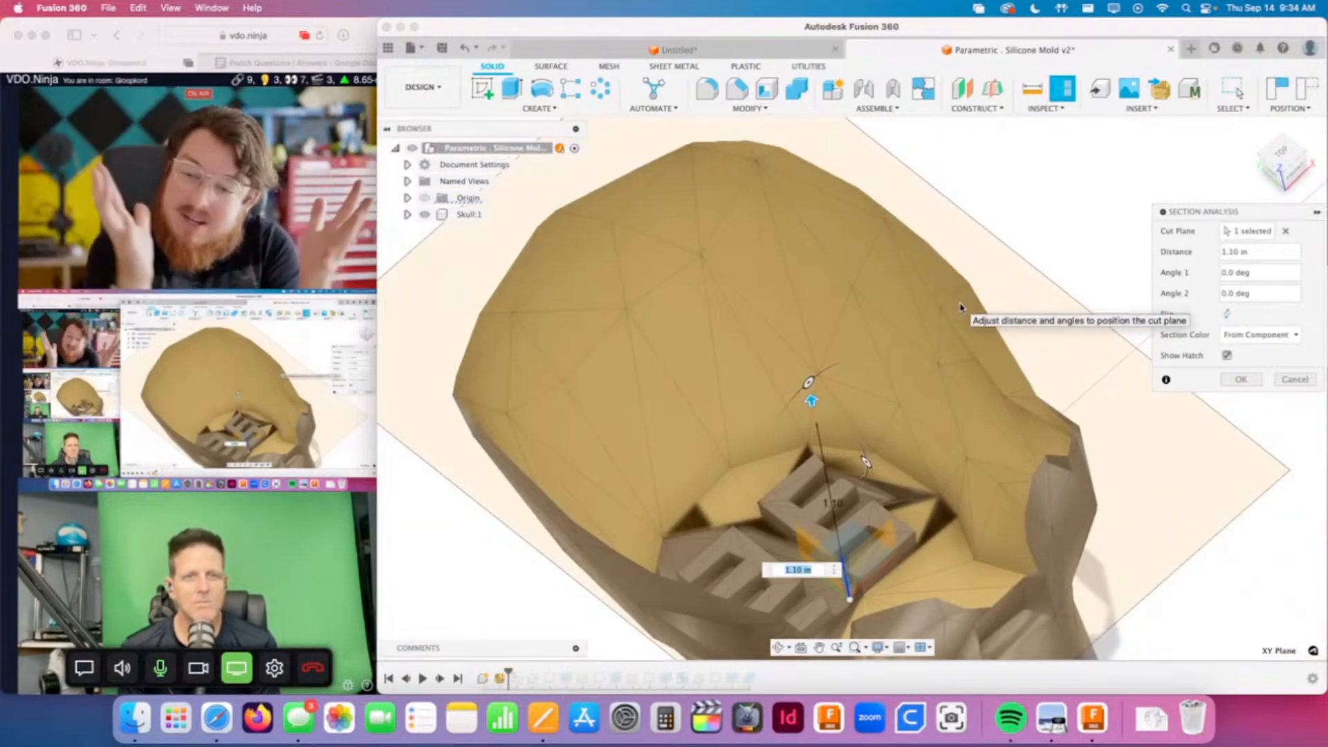
pyautogui.click(1295, 379)
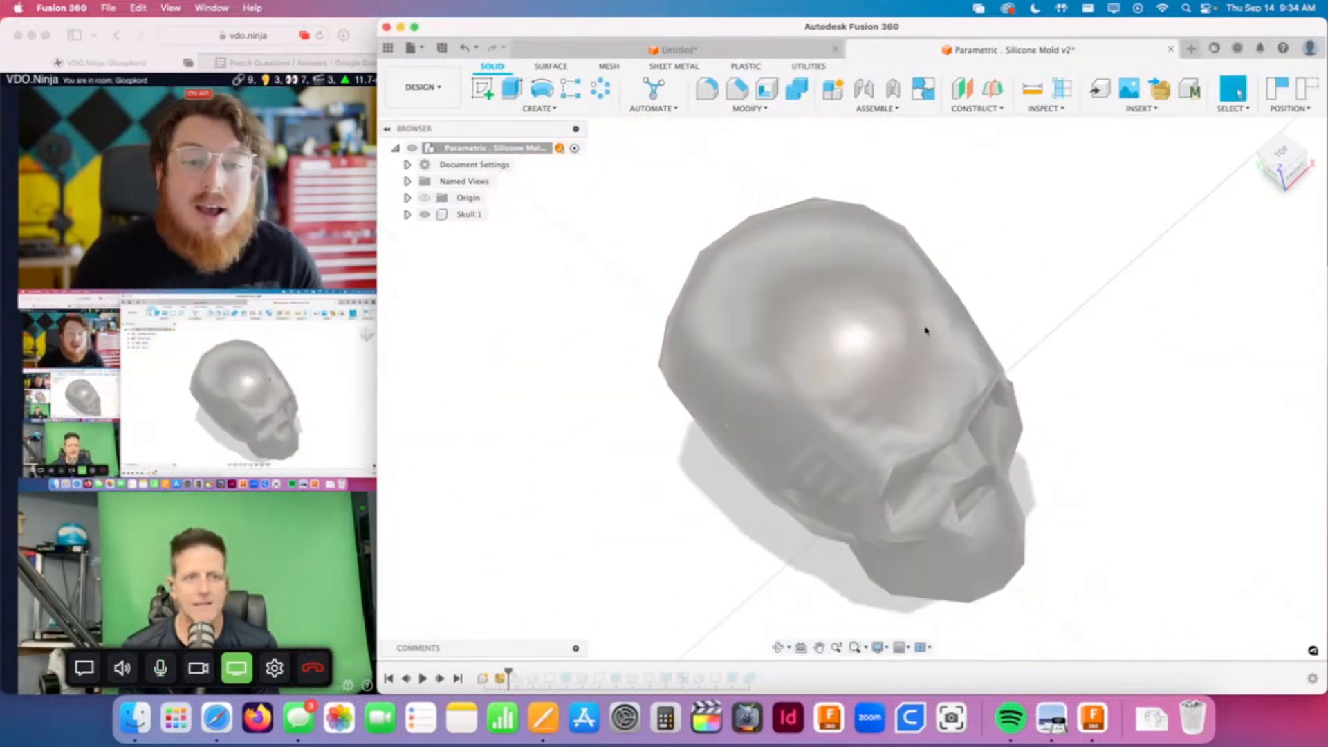
# Step: Roll the design history forward by one feature to bring back the skull as a faceted solid body
pyautogui.click(611, 66)
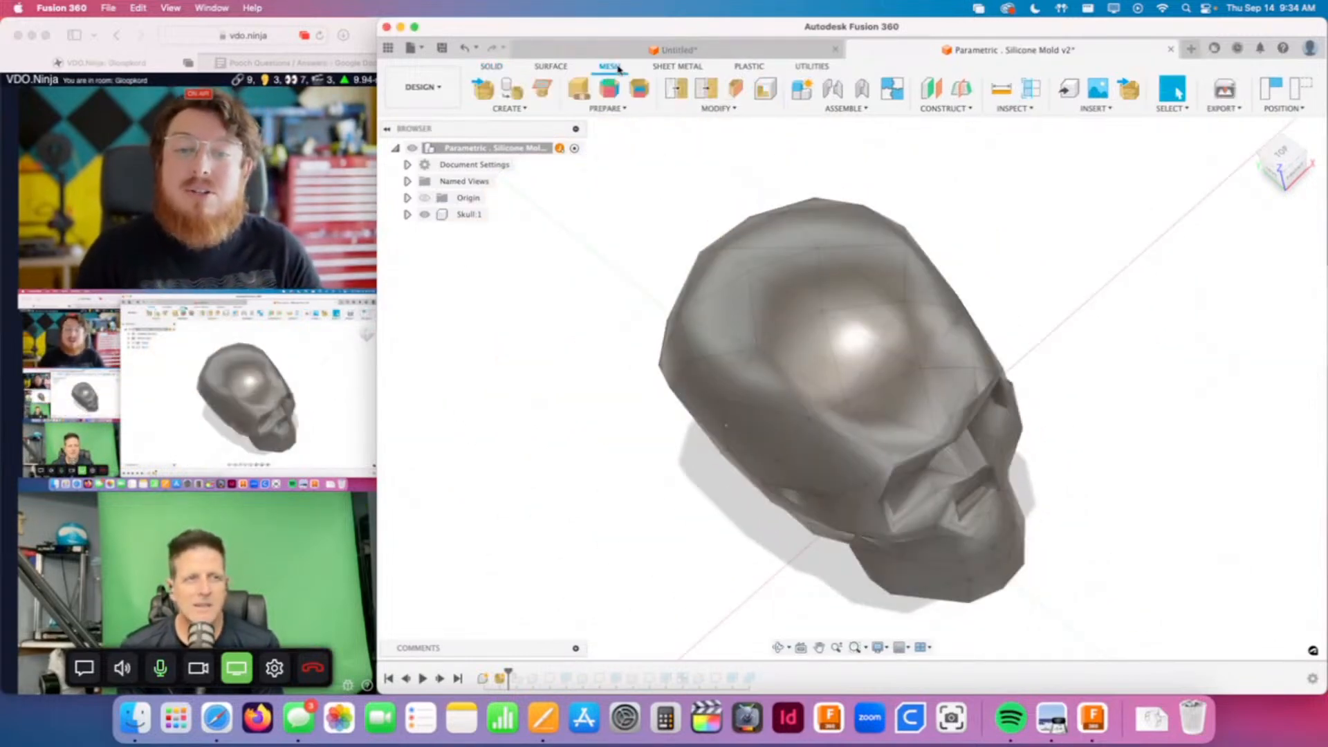
pyautogui.click(523, 109)
pyautogui.click(522, 110)
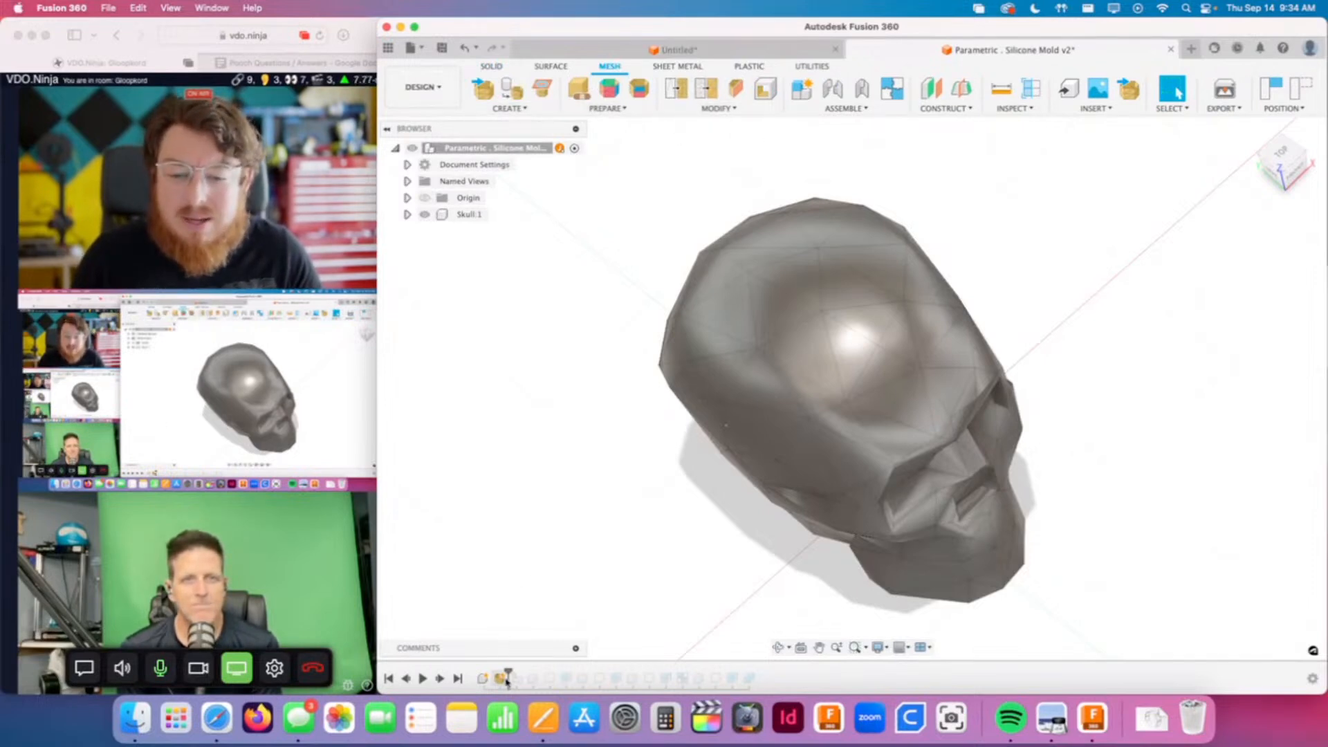
pyautogui.moveTo(509, 675); pyautogui.dragTo(524, 675)
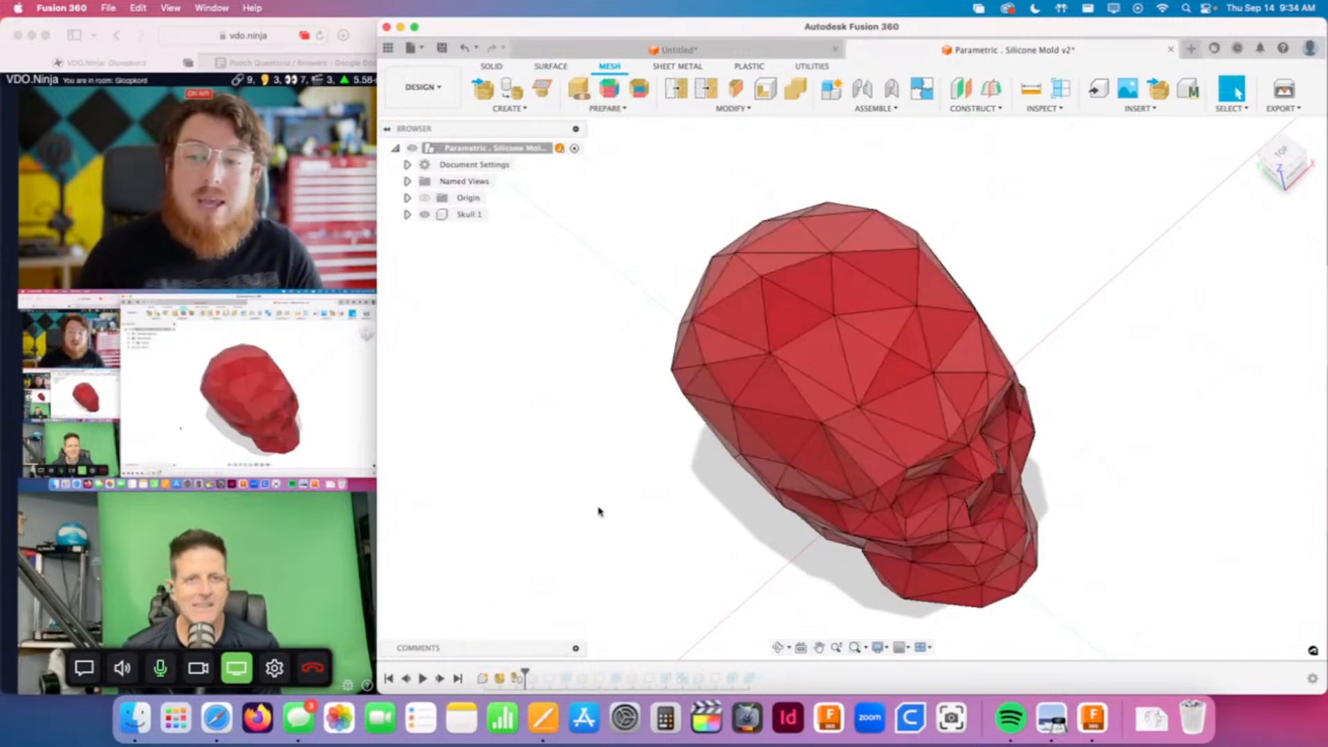
# Step: Try extruding a triangular face on the solid skull's forehead by 0.70 in, and cancel the extrusion
pyautogui.keyDown('shift'); pyautogui.moveTo(599, 512); pyautogui.dragTo(608, 470, button='middle'); pyautogui.keyUp('shift')
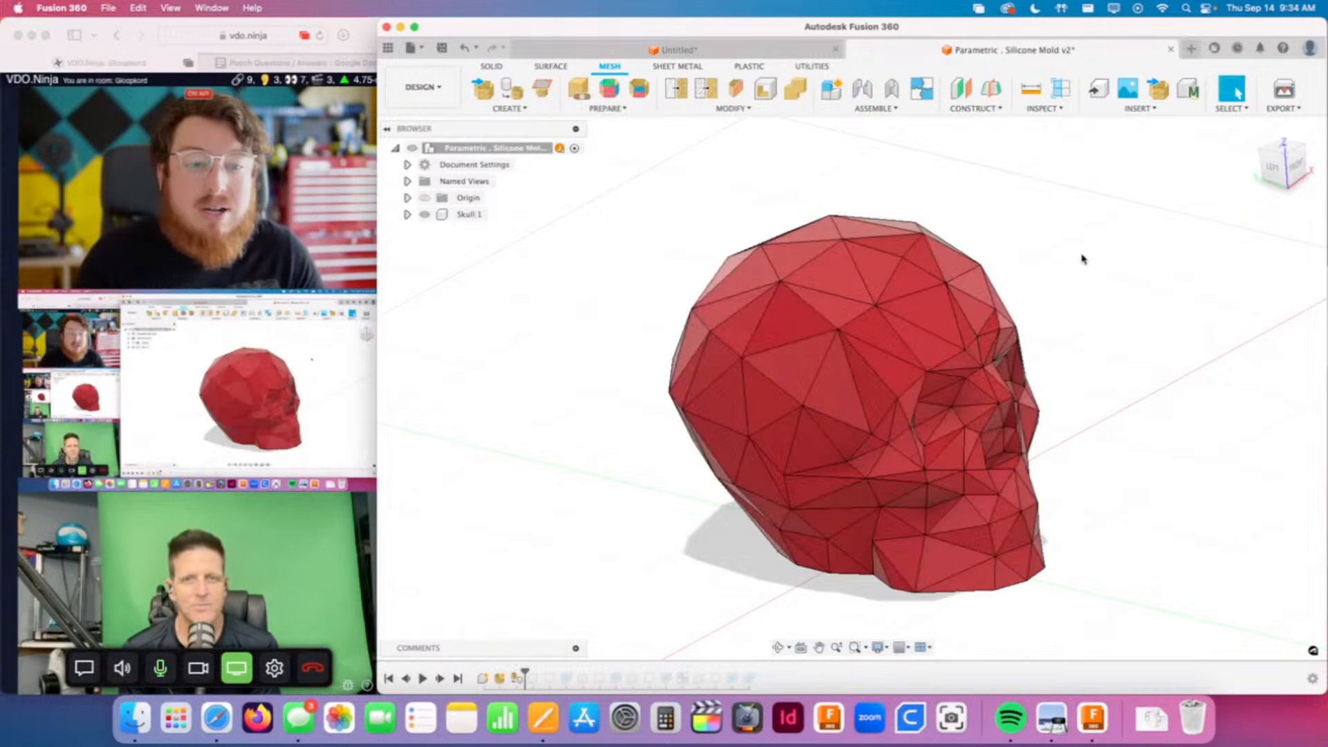
pyautogui.keyDown('shift'); pyautogui.moveTo(795, 385); pyautogui.dragTo(996, 367, button='middle'); pyautogui.keyUp('shift')
pyautogui.click(883, 341)
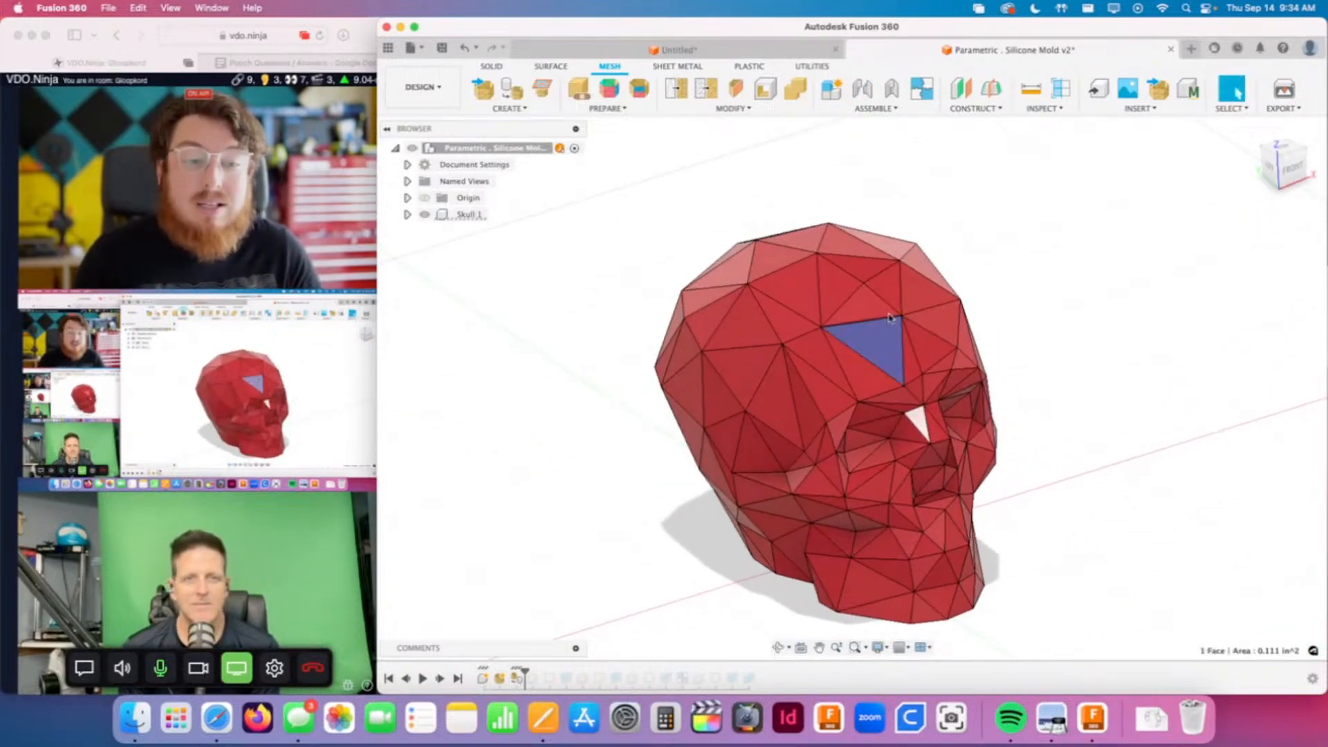
pyautogui.click(927, 290)
pyautogui.click(498, 65)
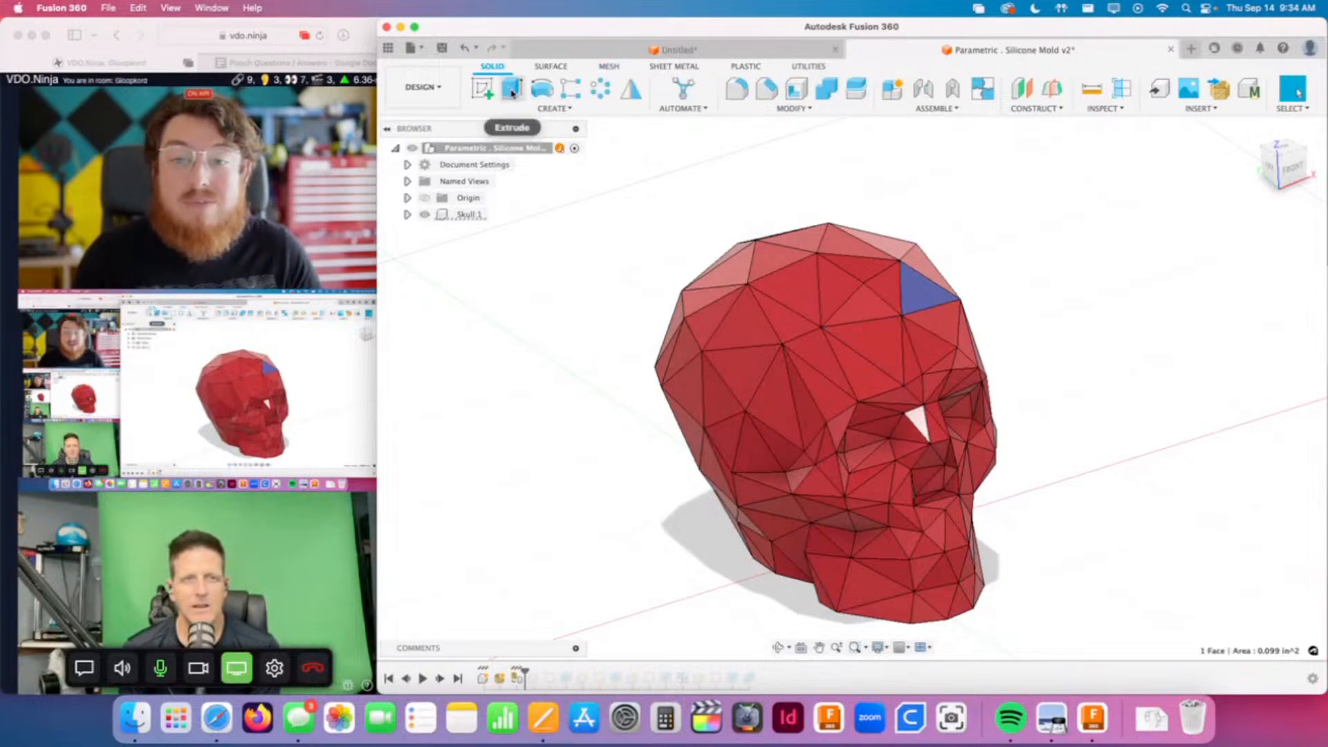
pyautogui.click(510, 89)
pyautogui.moveTo(919, 286); pyautogui.dragTo(1018, 250)
pyautogui.keyDown('shift'); pyautogui.moveTo(1021, 360); pyautogui.dragTo(887, 400, button='middle'); pyautogui.keyUp('shift')
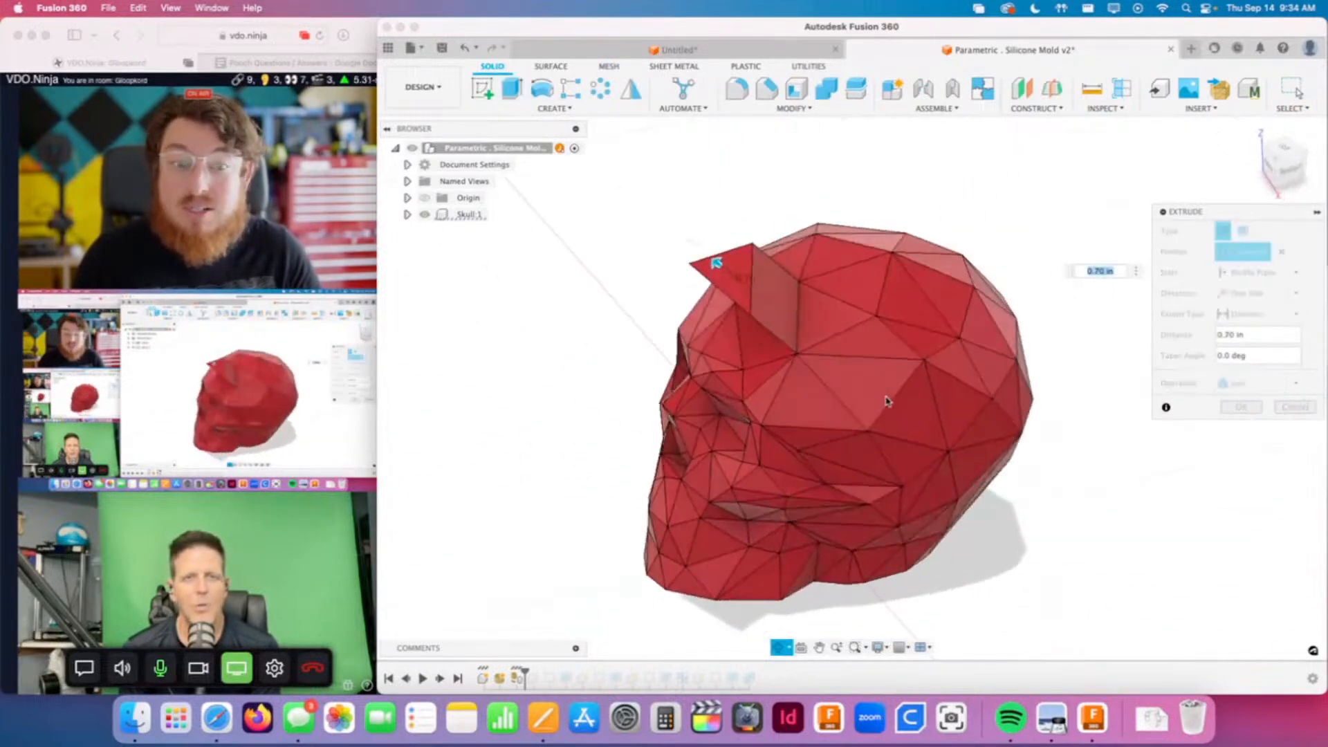
pyautogui.keyDown('shift'); pyautogui.moveTo(932, 521); pyautogui.dragTo(974, 468, button='middle'); pyautogui.keyUp('shift')
pyautogui.click(1308, 409)
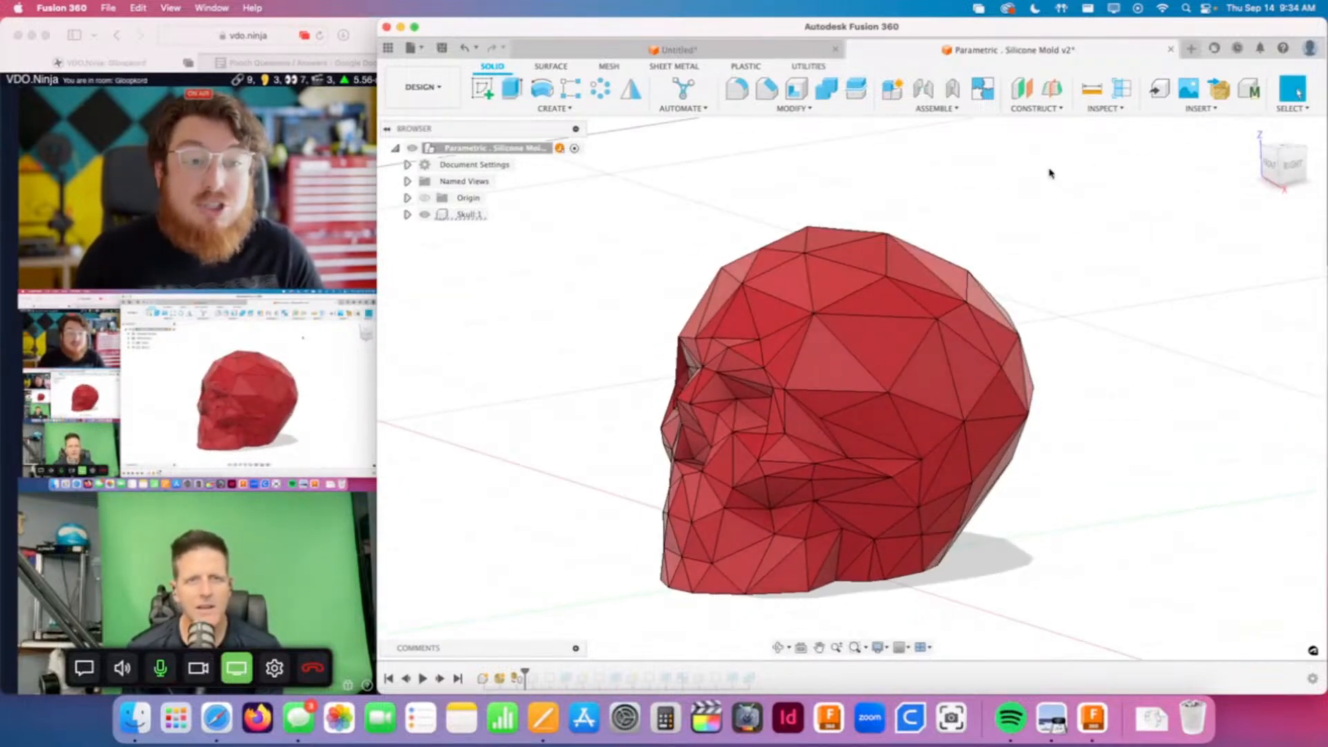
# Step: Inspect the solid skull's interior with a section analysis on the XY plane offset 1.00 in, and cancel the analysis
pyautogui.click(1122, 88)
pyautogui.click(882, 538)
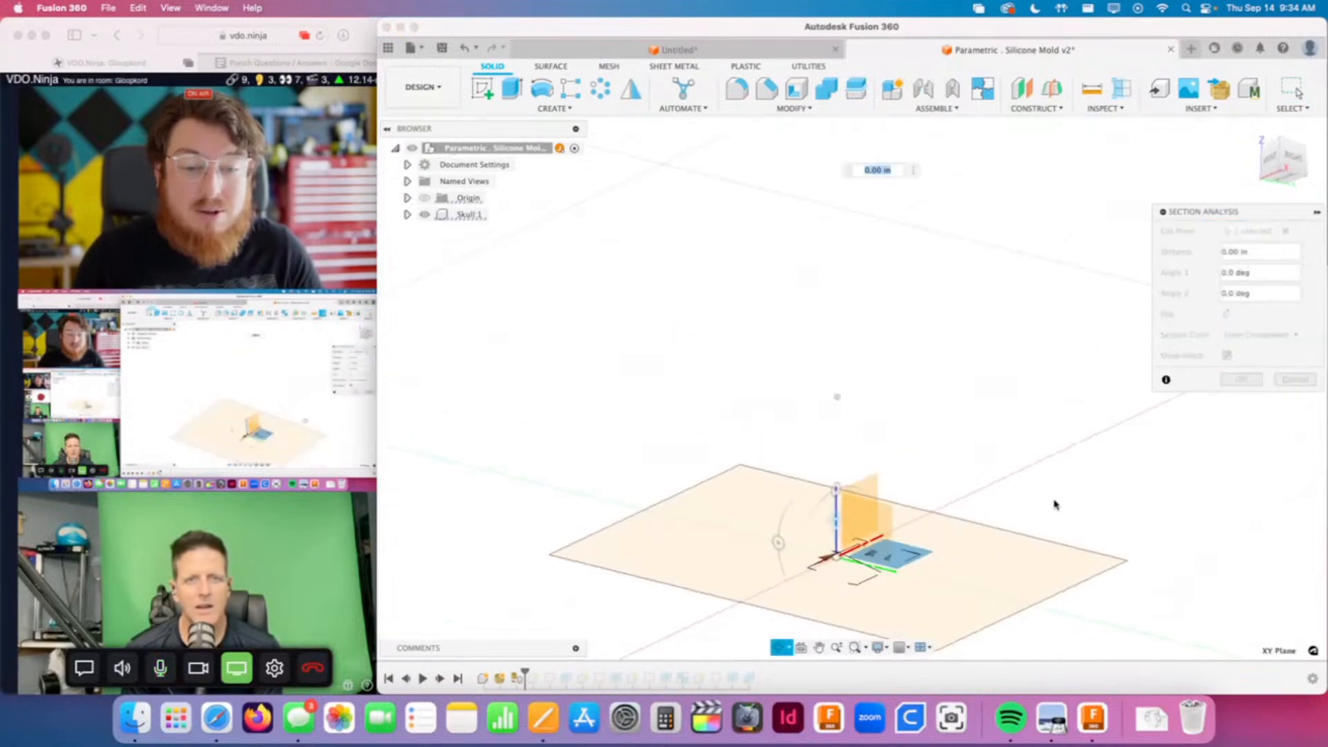
pyautogui.keyDown('shift'); pyautogui.moveTo(1056, 506); pyautogui.dragTo(948, 481, button='middle'); pyautogui.keyUp('shift')
pyautogui.moveTo(835, 530); pyautogui.dragTo(839, 364)
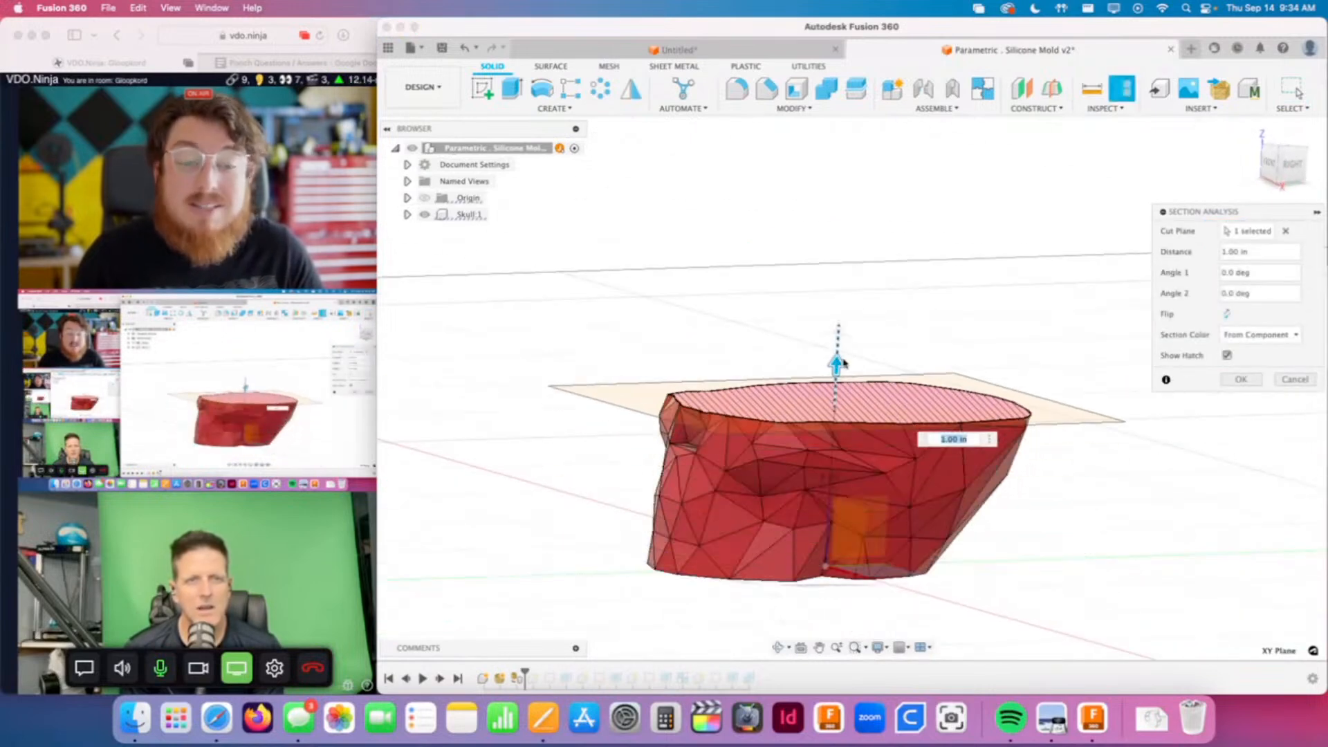
pyautogui.keyDown('shift'); pyautogui.moveTo(955, 416); pyautogui.dragTo(1040, 525, button='middle'); pyautogui.keyUp('shift')
pyautogui.click(1284, 379)
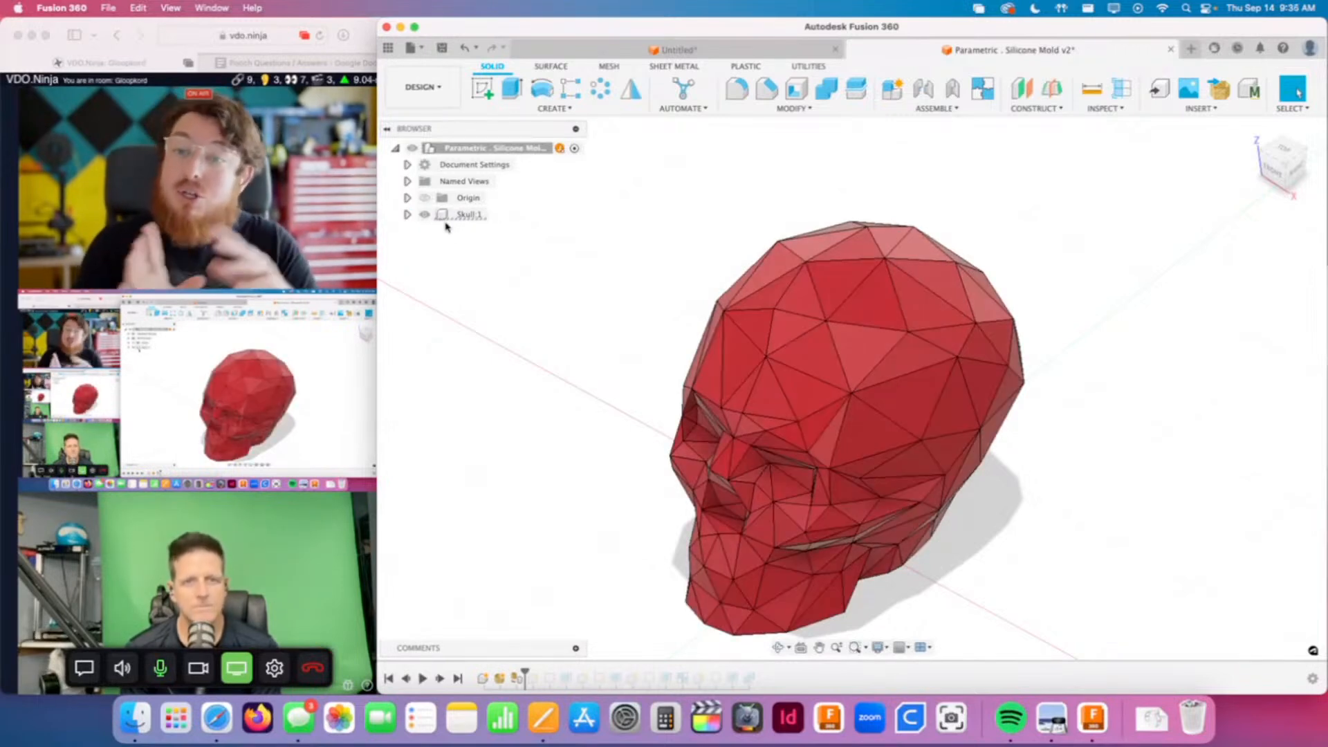
# Step: Roll the design history back by one feature to return from the faceted solid to the original skull mesh
pyautogui.scroll(-3, 712, 380)
pyautogui.keyDown('shift'); pyautogui.moveTo(823, 474); pyautogui.dragTo(853, 480, button='middle'); pyautogui.keyUp('shift')
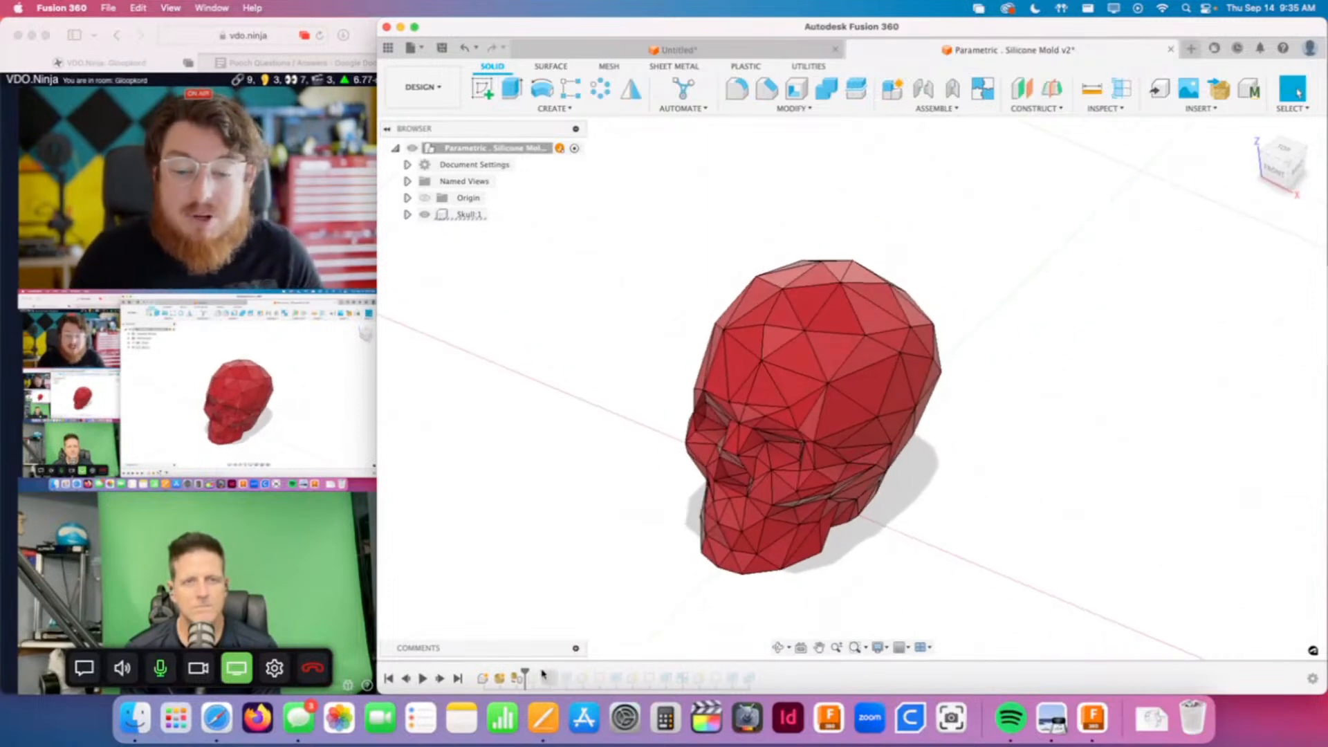
pyautogui.moveTo(523, 675); pyautogui.dragTo(507, 675)
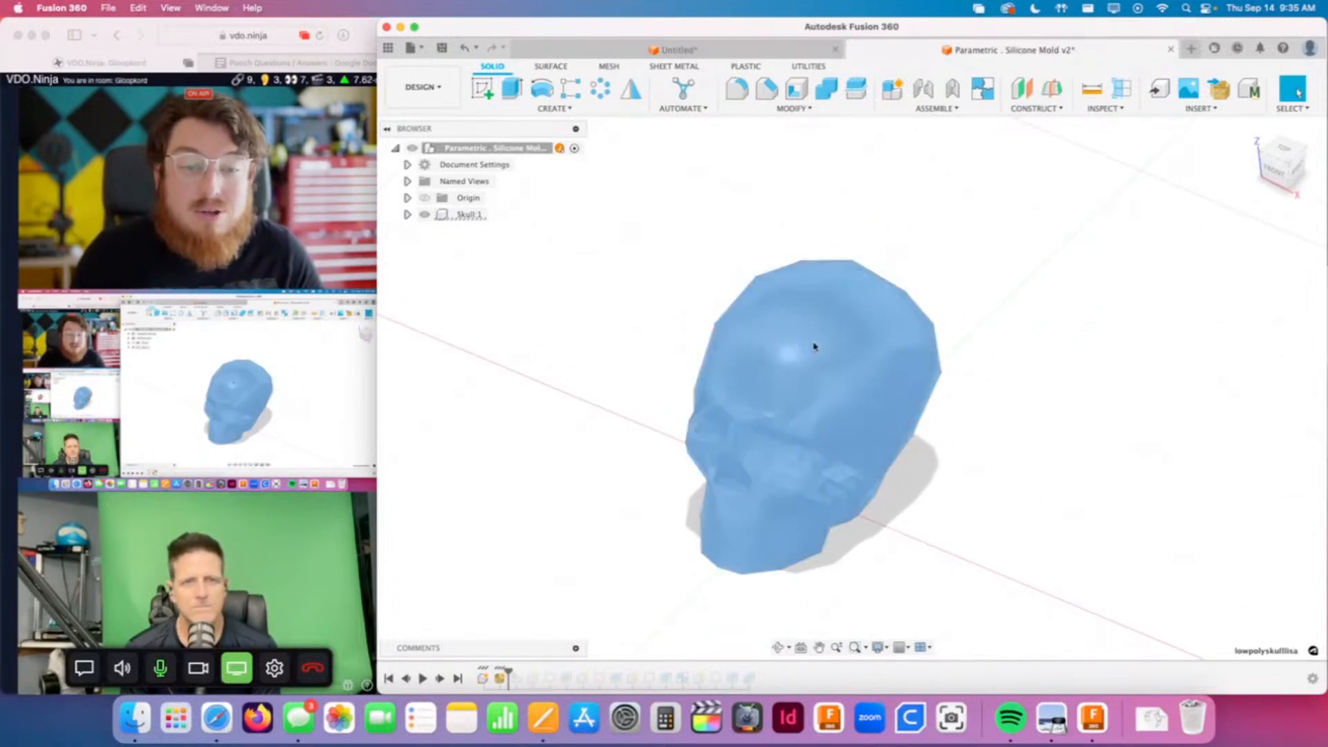
# Step: Roll the design history forward past the Convert Mesh feature to bring back the skull as a faceted solid
pyautogui.keyDown('shift'); pyautogui.moveTo(870, 365); pyautogui.dragTo(972, 380, button='middle'); pyautogui.keyUp('shift')
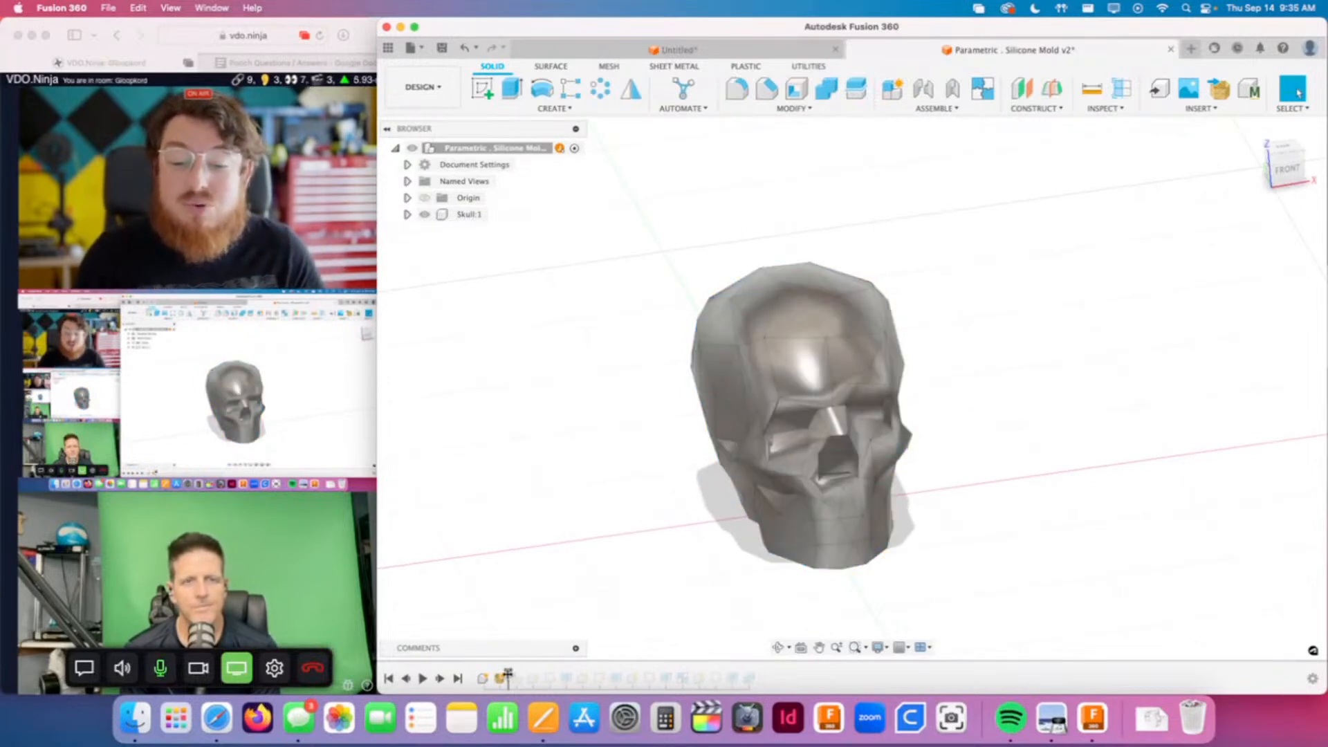
pyautogui.moveTo(509, 675); pyautogui.dragTo(525, 674)
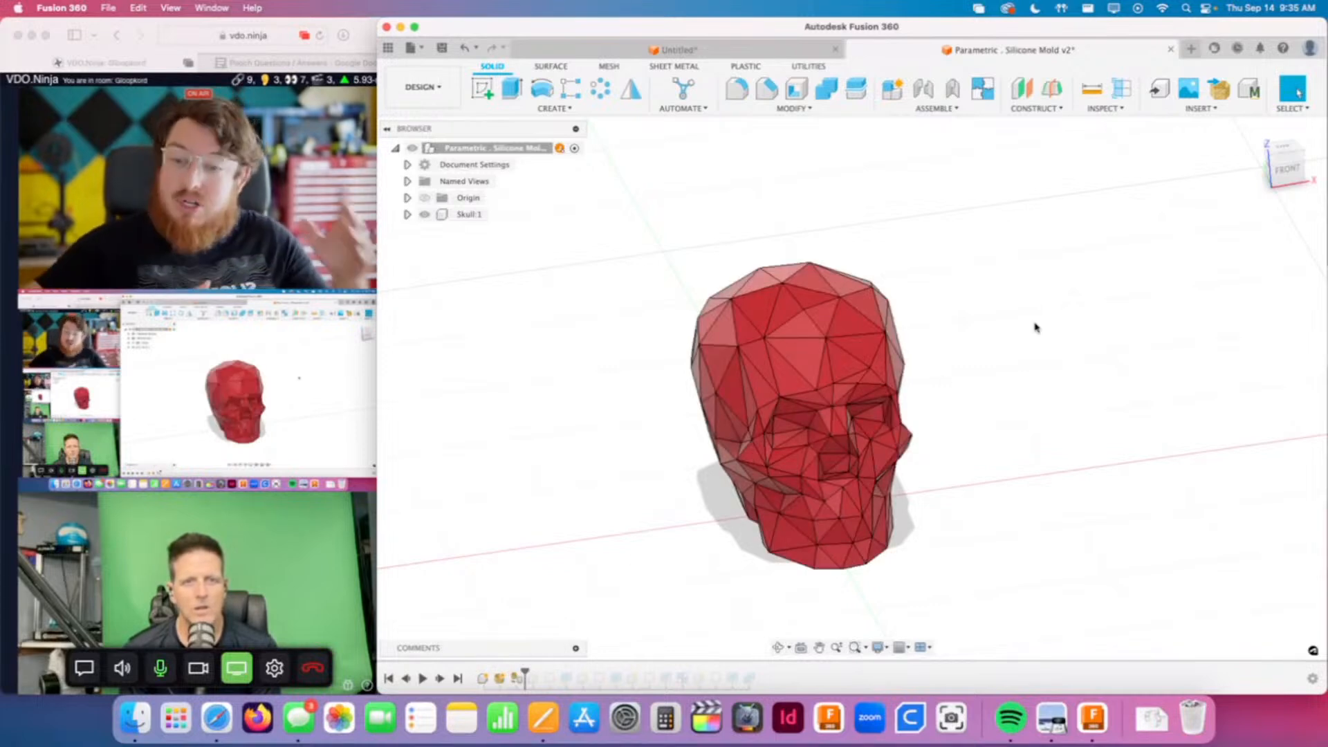
pyautogui.moveTo(955, 425)
pyautogui.keyDown('shift'); pyautogui.mouseDown(button='middle')
pyautogui.moveTo(1029, 374)
pyautogui.moveTo(947, 435)
pyautogui.mouseUp(button='middle'); pyautogui.keyUp('shift')
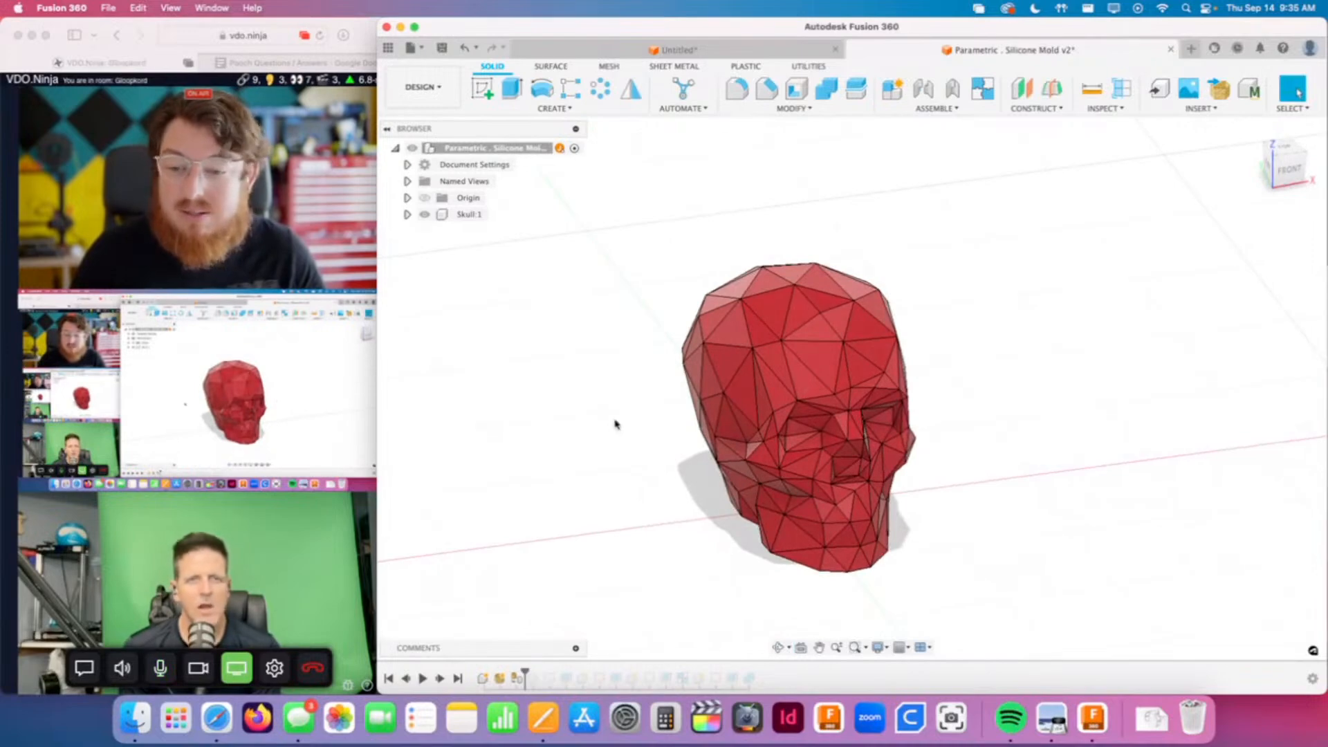
pyautogui.scroll(3, 719, 450)
pyautogui.keyDown('shift'); pyautogui.moveTo(1069, 476); pyautogui.dragTo(1133, 480, button='middle'); pyautogui.keyUp('shift')
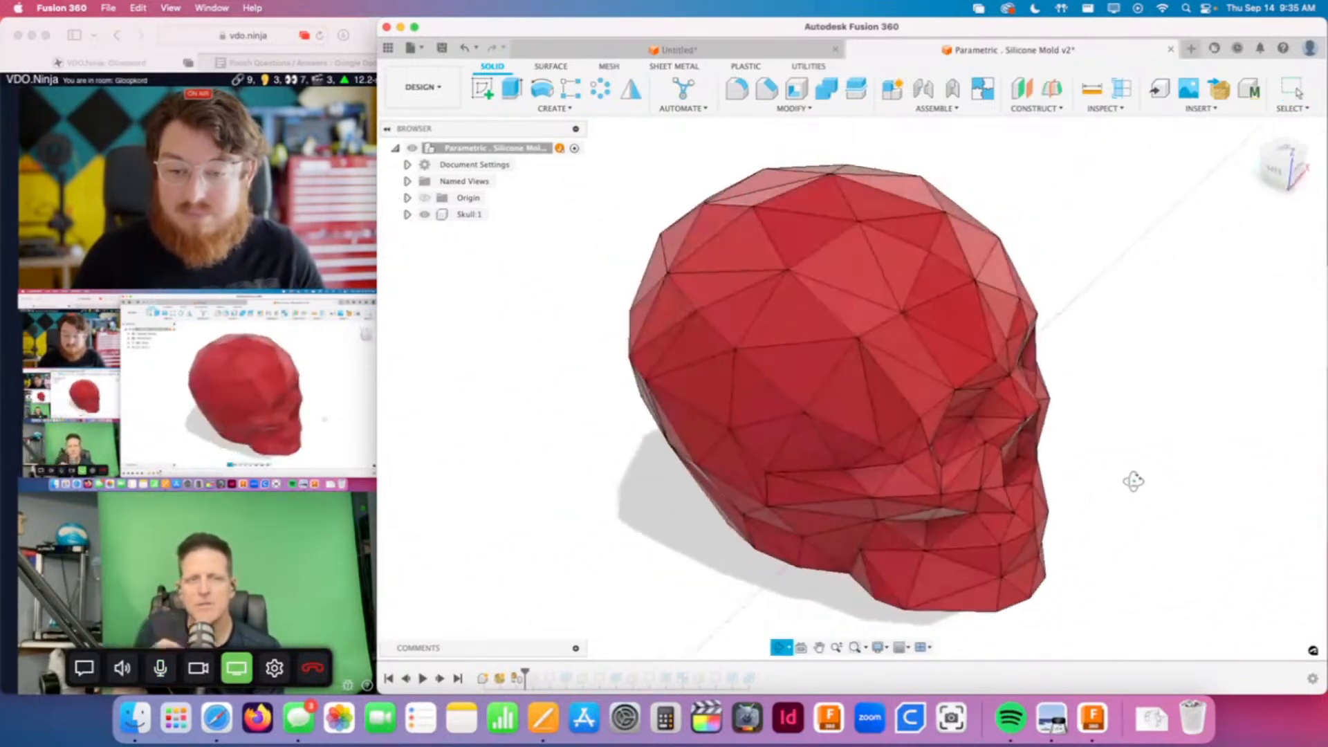
pyautogui.click(516, 679)
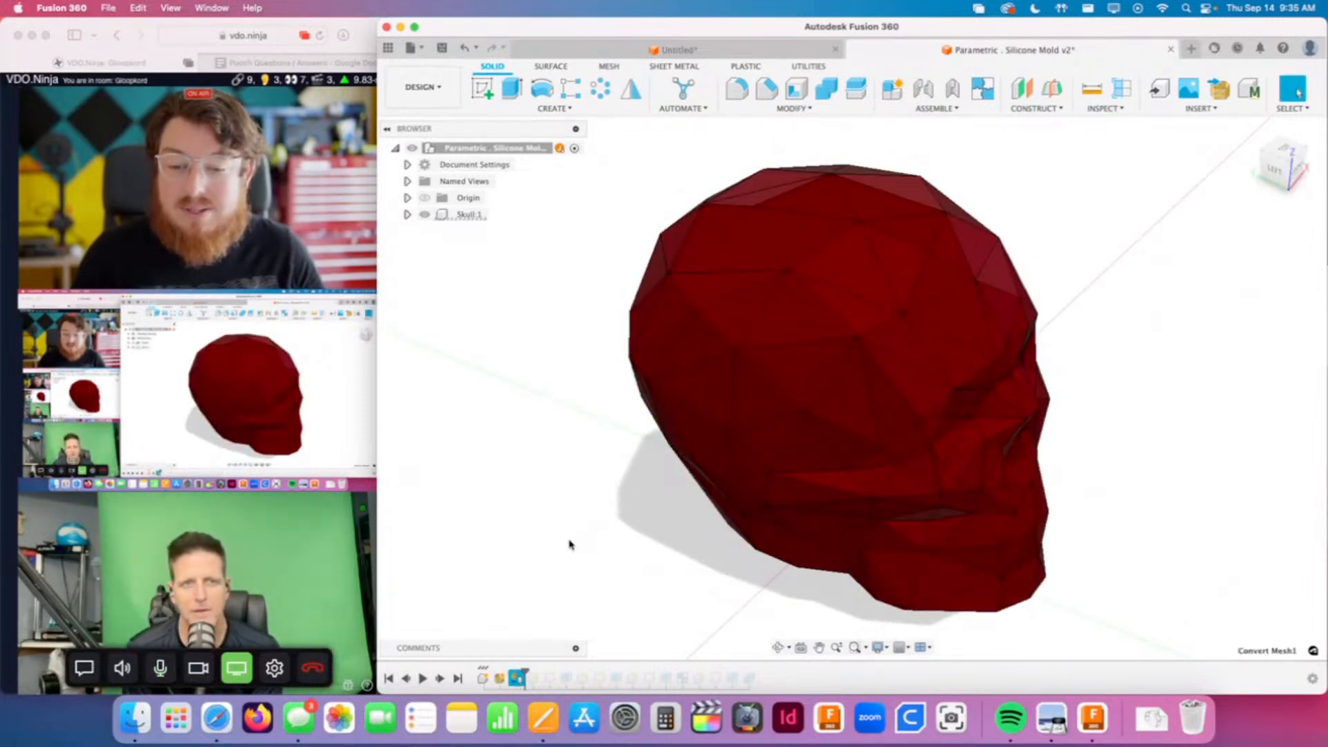
pyautogui.click(579, 477)
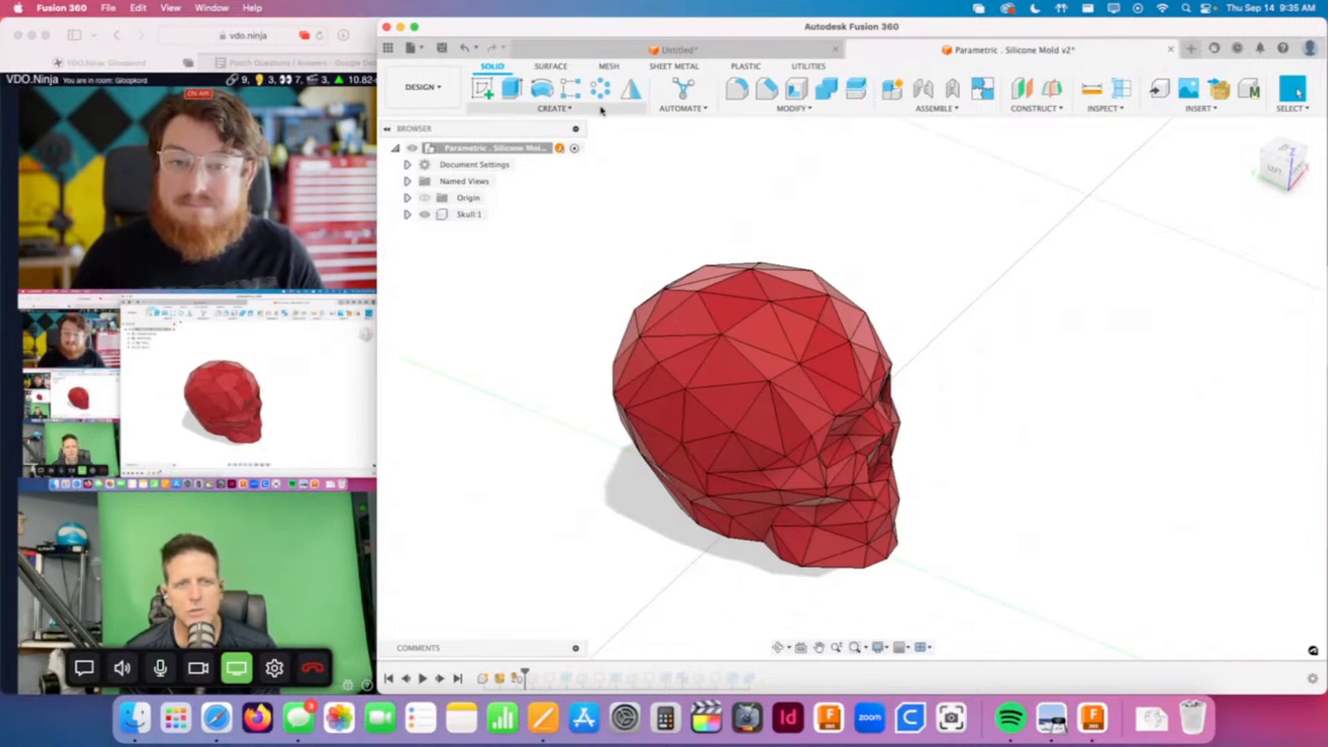
# Step: Locate the Convert Mesh command among the mesh modification commands without running it
pyautogui.click(610, 65)
pyautogui.click(718, 108)
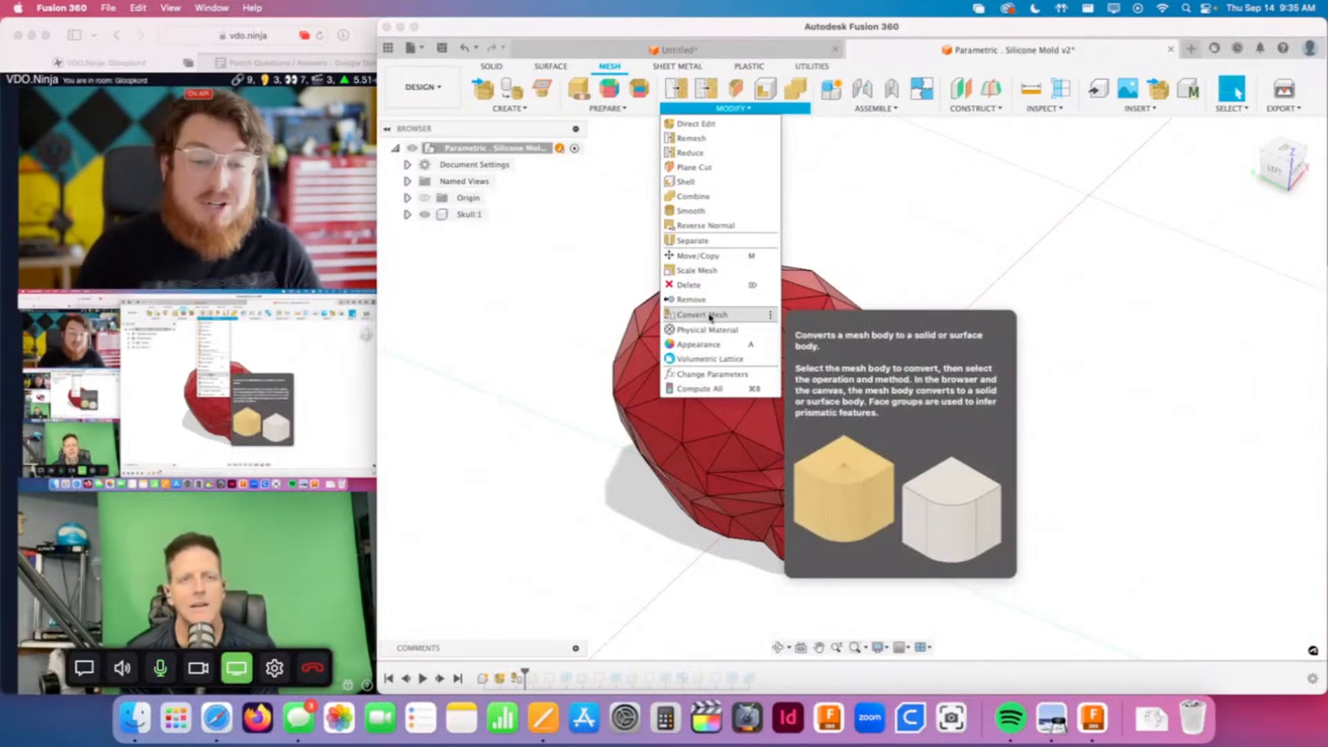
pyautogui.click(954, 262)
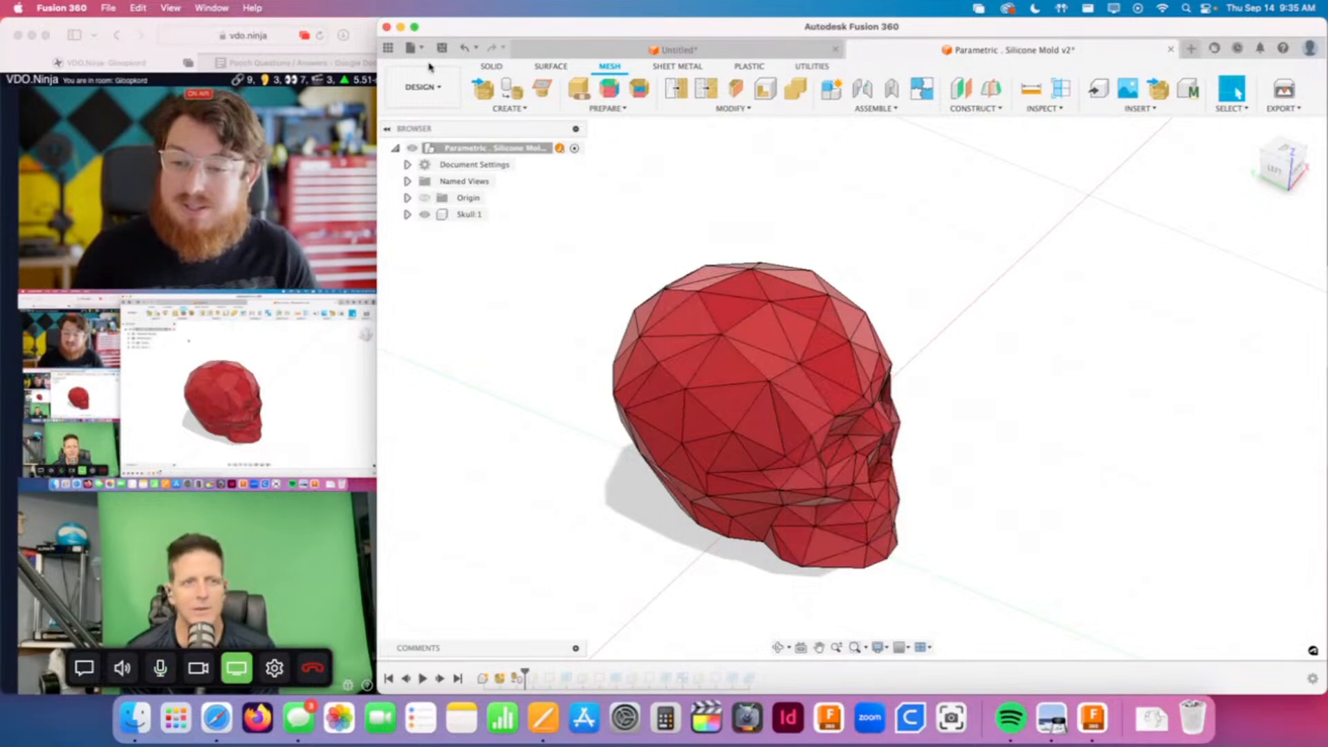
pyautogui.click(497, 69)
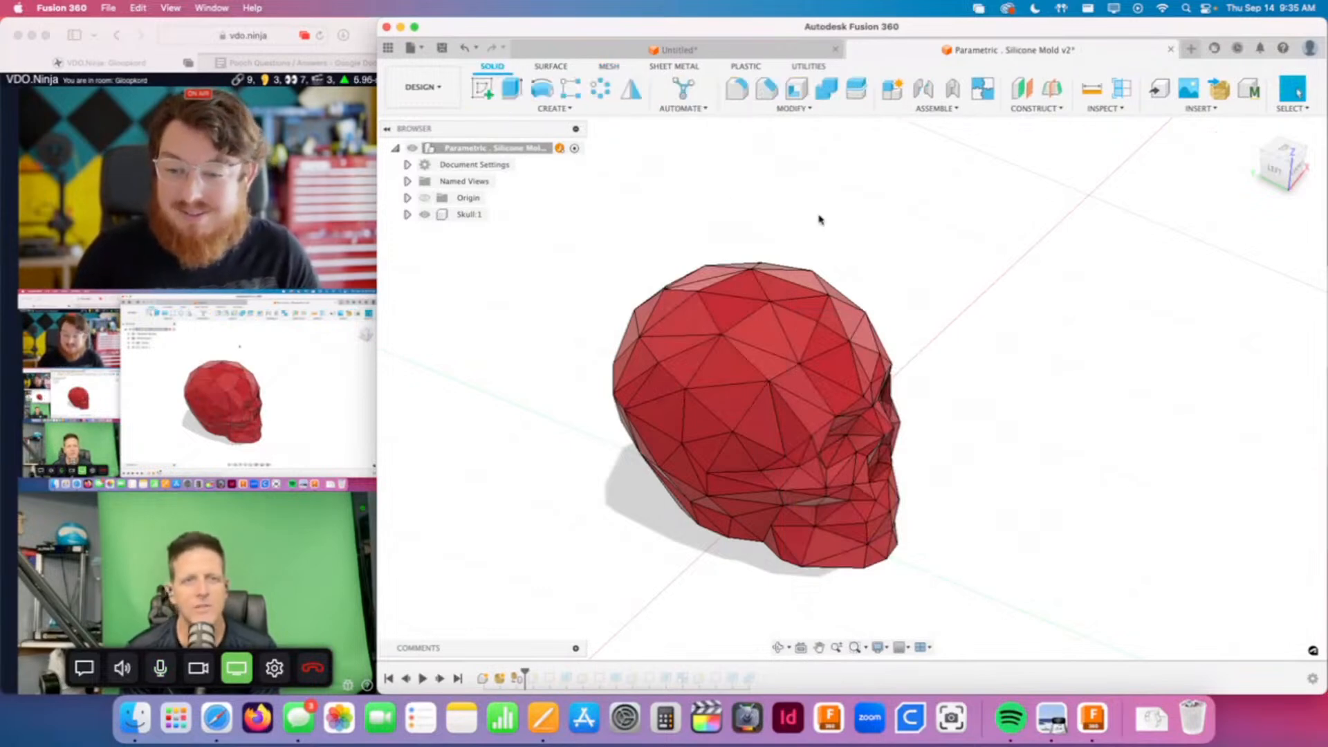
# Step: Try filleting a single triangle edge on the side of the solid skull, and cancel the fillet
pyautogui.keyDown('shift'); pyautogui.moveTo(1067, 447); pyautogui.dragTo(995, 517, button='middle'); pyautogui.keyUp('shift')
pyautogui.scroll(5, 968, 480)
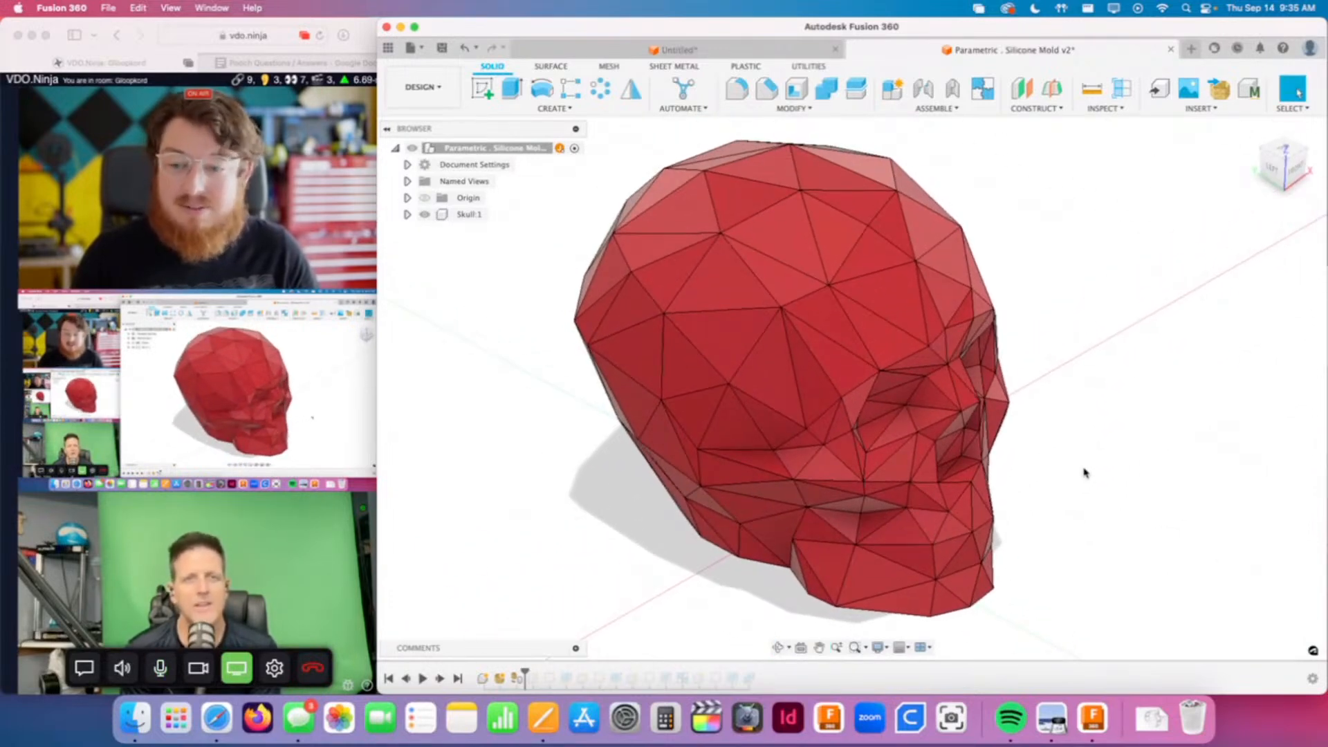
pyautogui.keyDown('shift'); pyautogui.moveTo(1108, 466); pyautogui.dragTo(1112, 439, button='middle'); pyautogui.keyUp('shift')
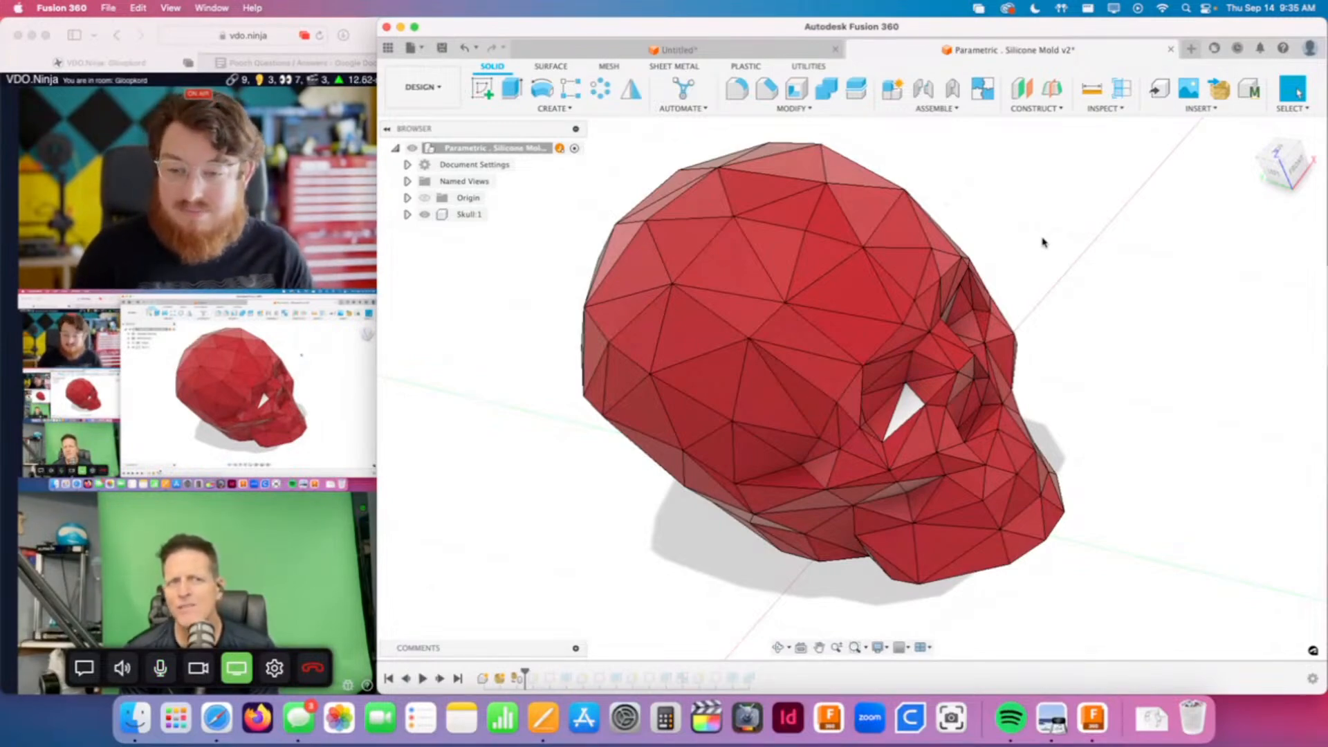
pyautogui.keyDown('shift'); pyautogui.moveTo(1044, 242); pyautogui.dragTo(1032, 297, button='middle'); pyautogui.keyUp('shift')
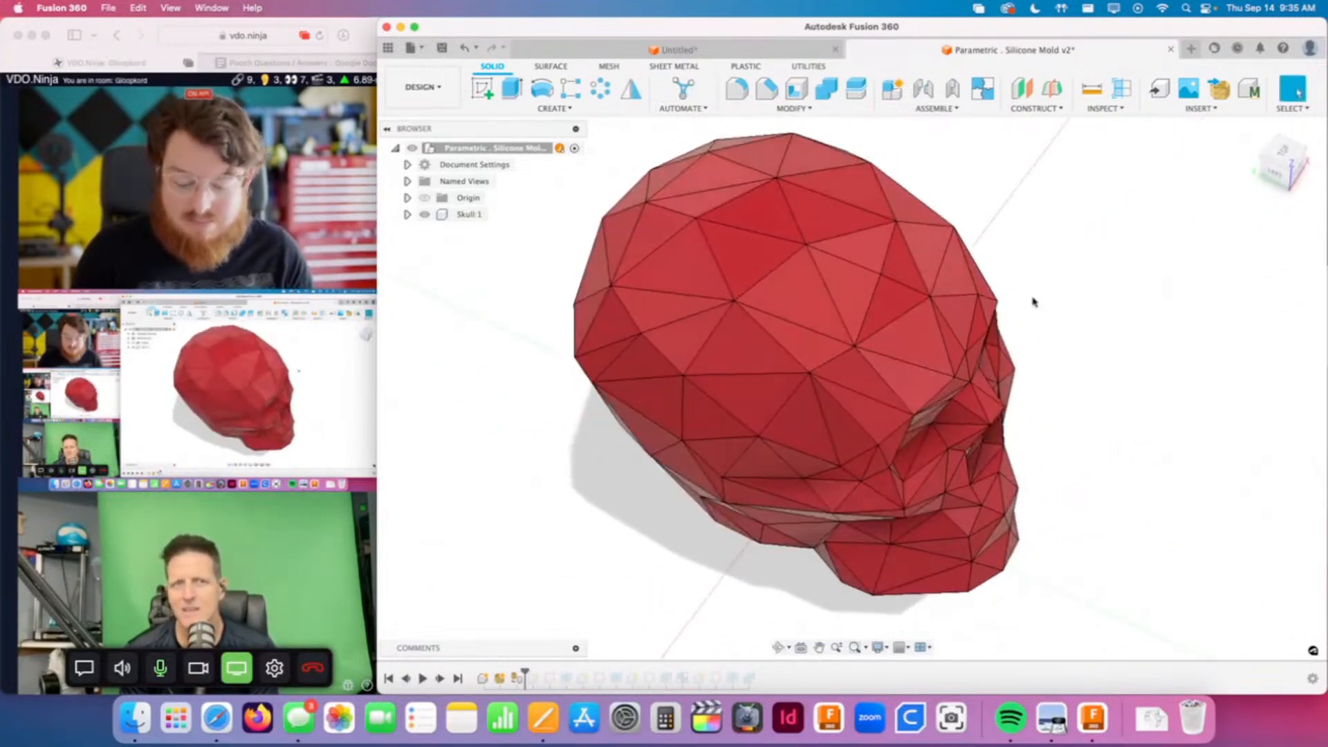
pyautogui.press('f')
pyautogui.click(873, 289)
pyautogui.scroll(6, 874, 287)
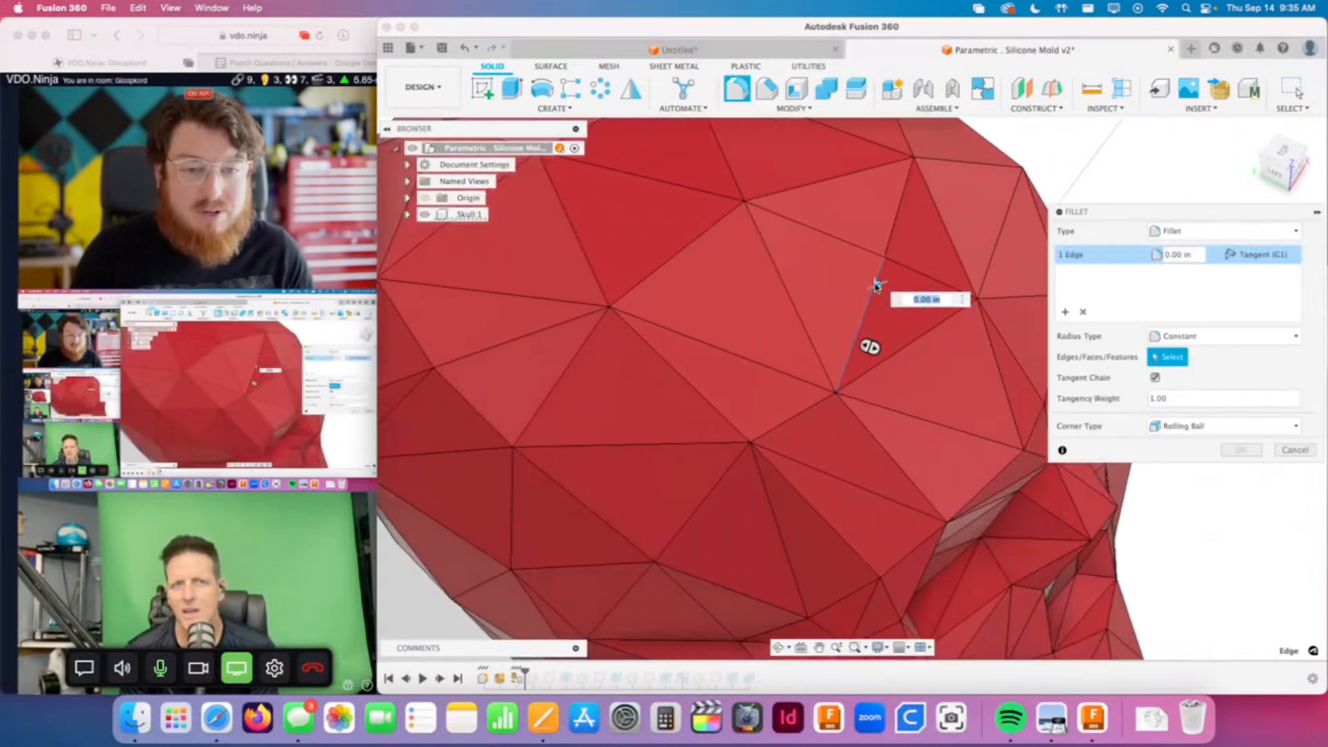
pyautogui.moveTo(874, 286); pyautogui.dragTo(878, 287)
pyautogui.click(1296, 451)
pyautogui.scroll(-5, 1099, 433)
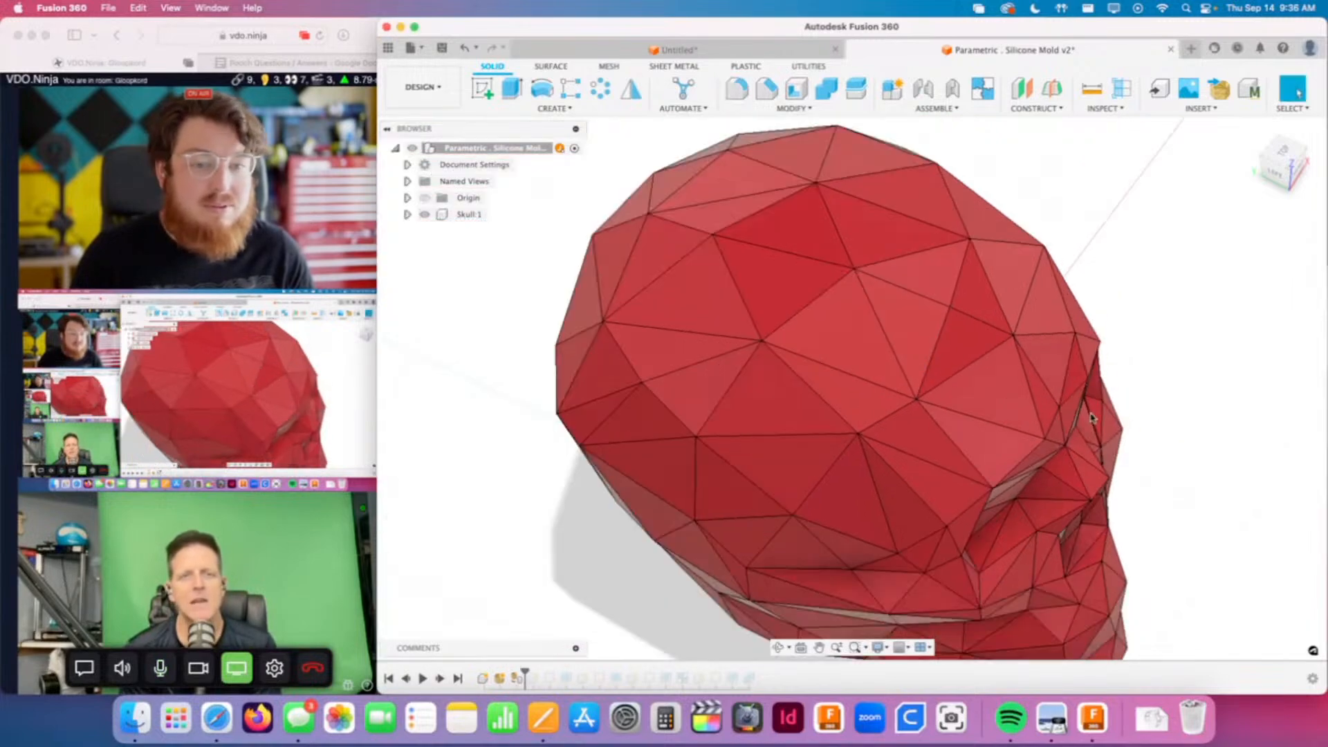
# Step: Review the modification commands available for the faceted solid skull without running any
pyautogui.keyDown('shift'); pyautogui.moveTo(1099, 432); pyautogui.dragTo(1029, 362, button='middle'); pyautogui.keyUp('shift')
pyautogui.scroll(-3, 1074, 391)
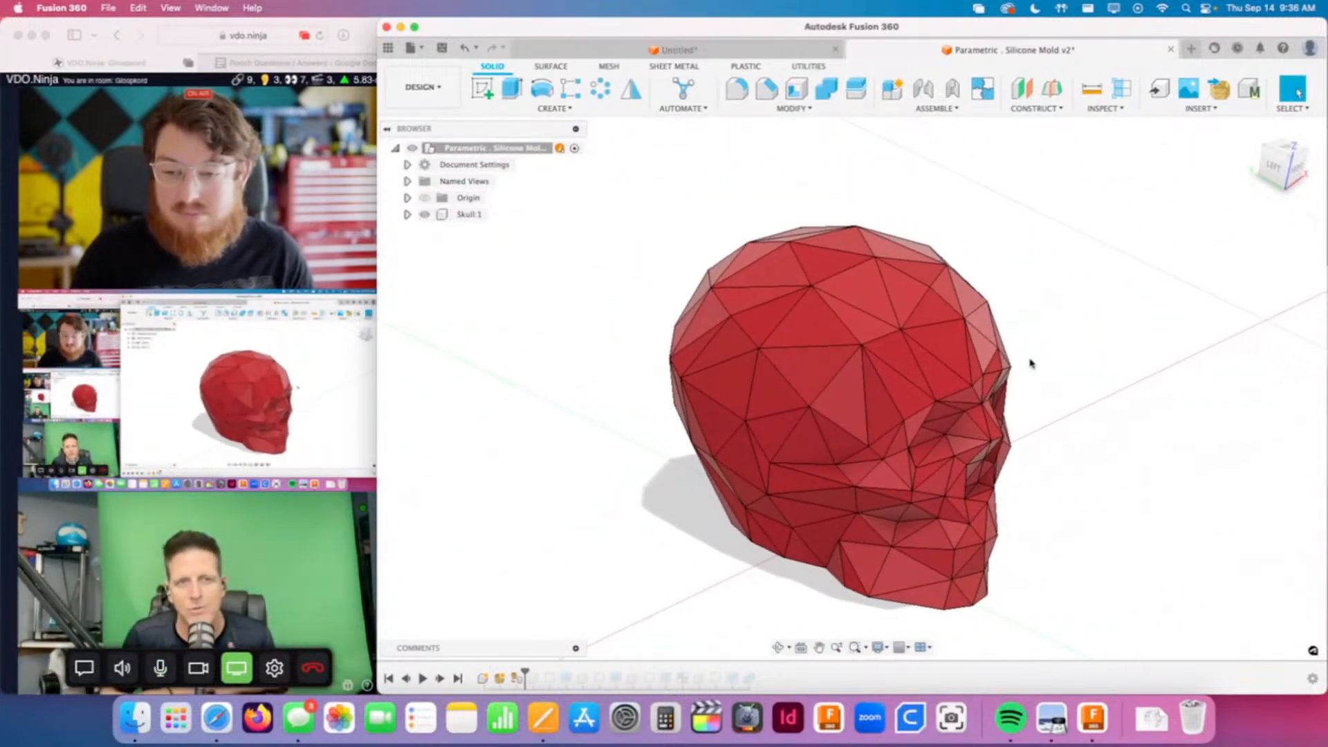
pyautogui.scroll(-2, 1094, 364)
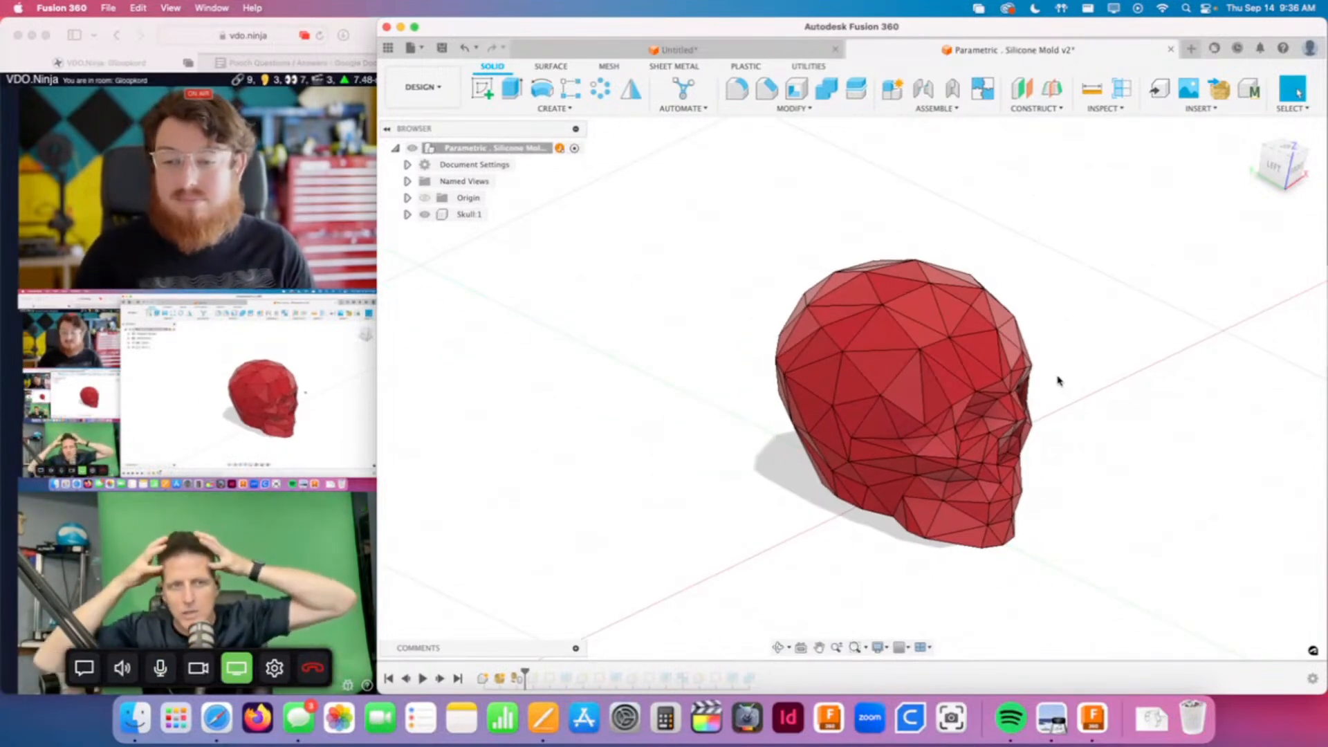
pyautogui.keyDown('shift'); pyautogui.moveTo(1059, 377); pyautogui.dragTo(1089, 363, button='middle'); pyautogui.keyUp('shift')
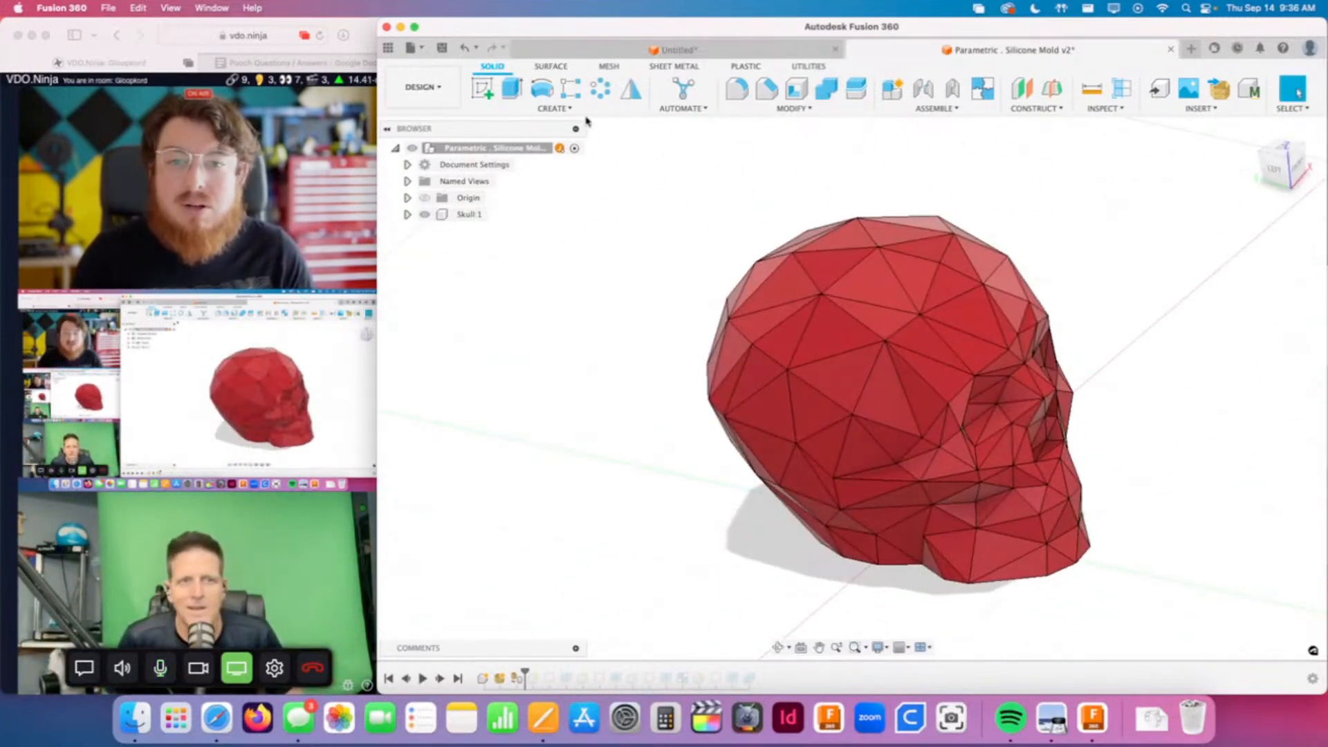
pyautogui.click(786, 109)
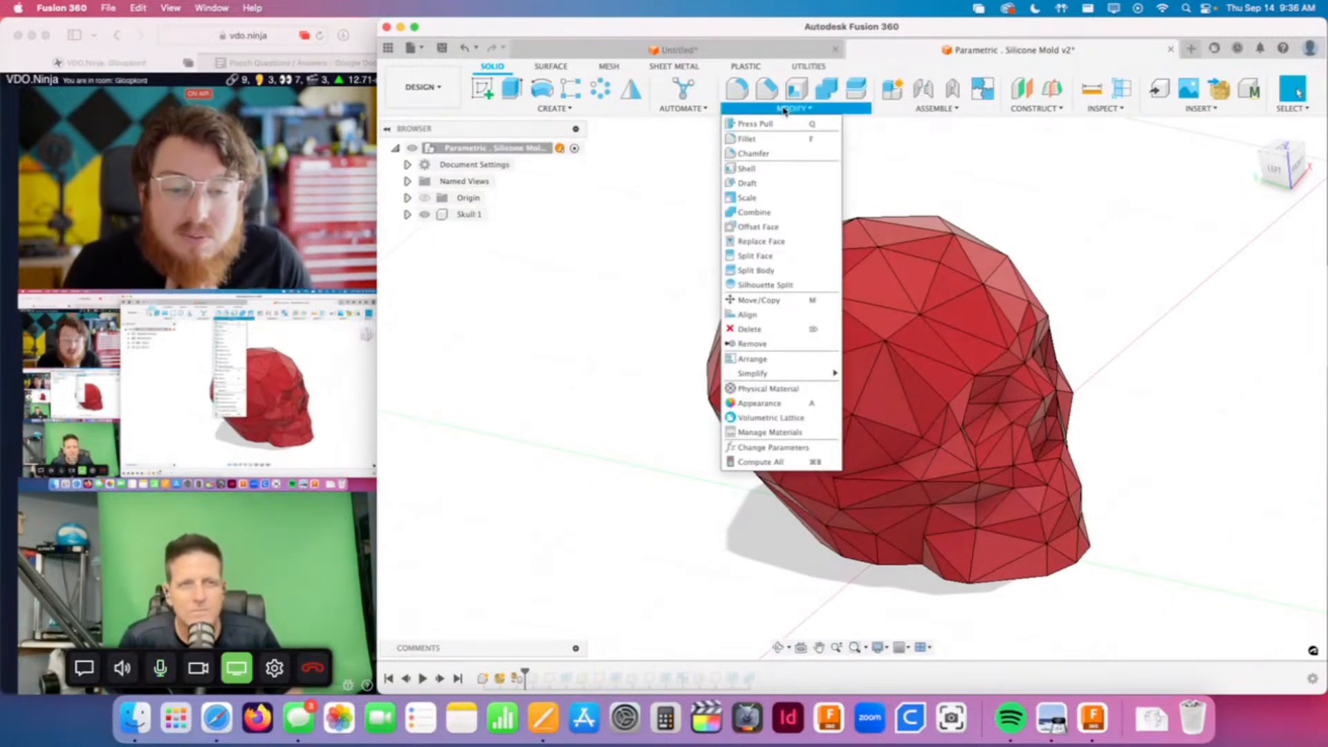
pyautogui.click(900, 147)
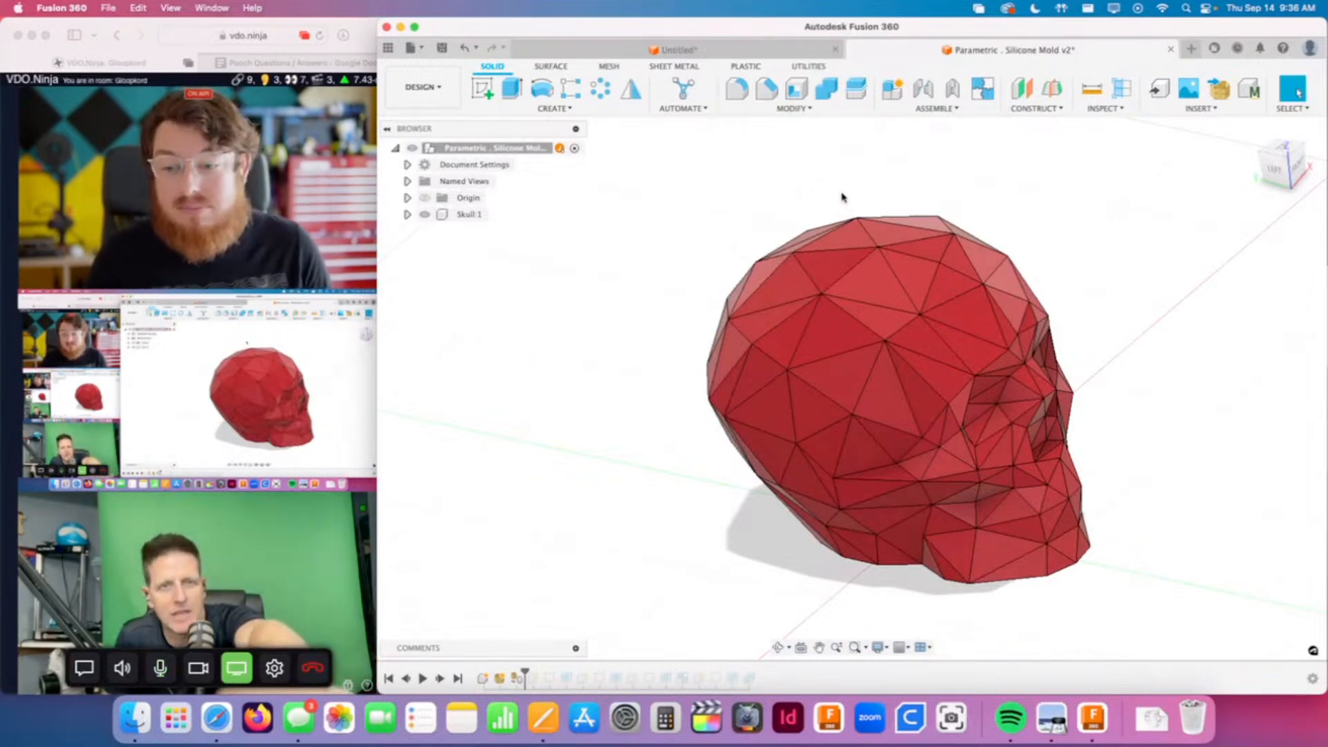
# Step: Try moving the solid skull from a point at its crown with Move/Copy on bodies, and cancel the move
pyautogui.keyDown('shift'); pyautogui.moveTo(871, 290); pyautogui.dragTo(842, 299, button='middle'); pyautogui.keyUp('shift')
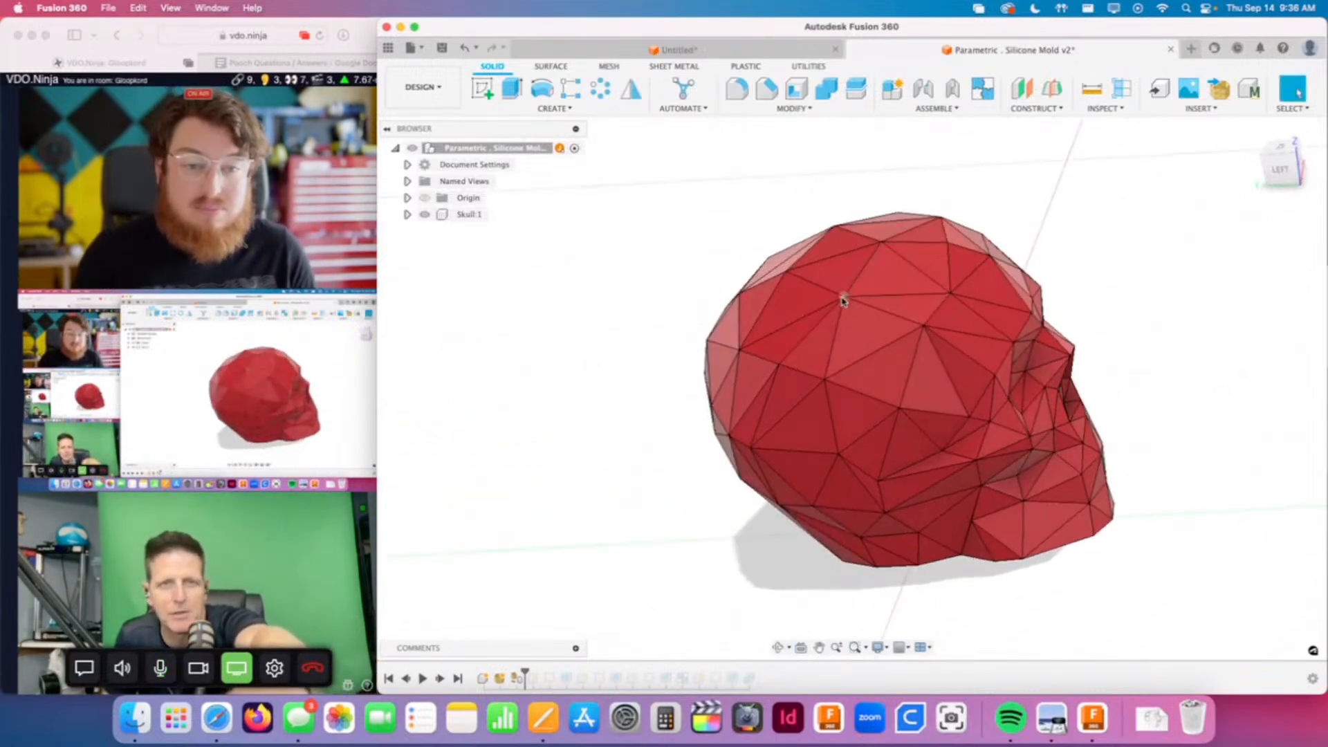
pyautogui.scroll(10, 878, 317)
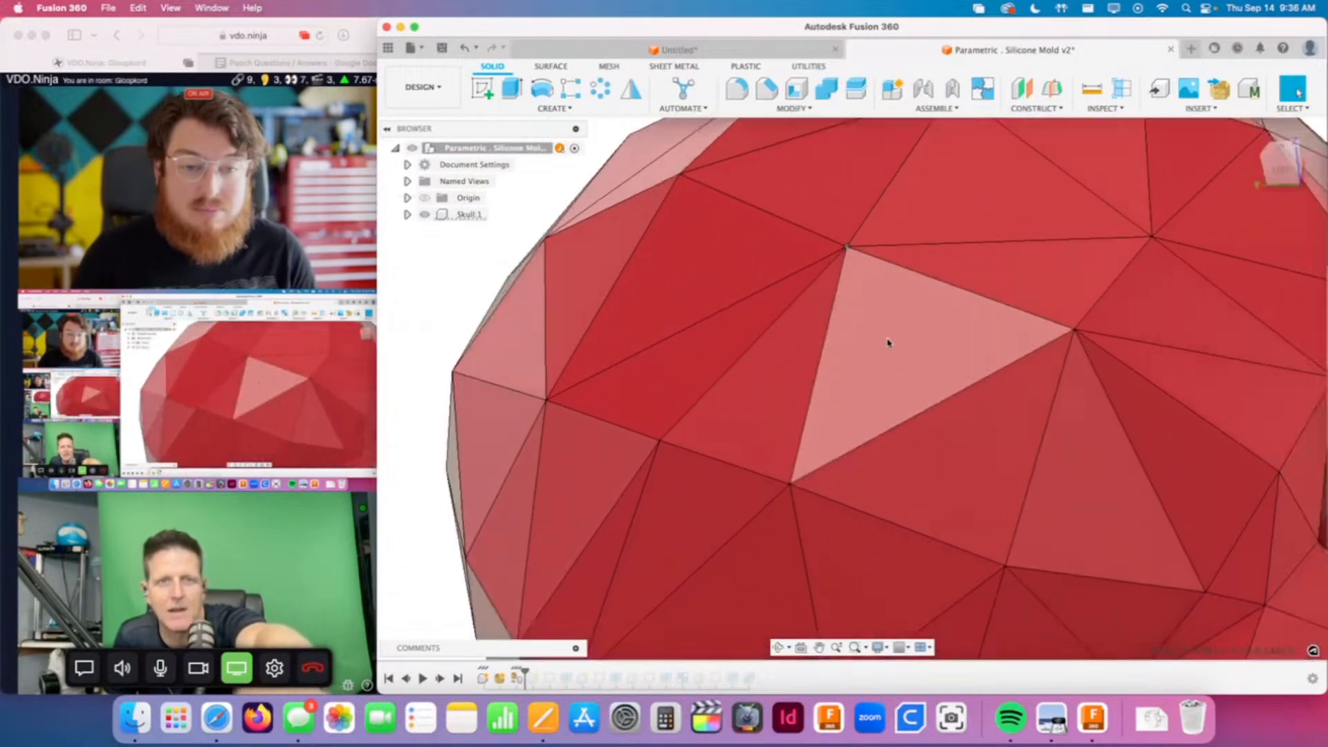
pyautogui.keyDown('shift'); pyautogui.moveTo(914, 318); pyautogui.dragTo(907, 315, button='middle'); pyautogui.keyUp('shift')
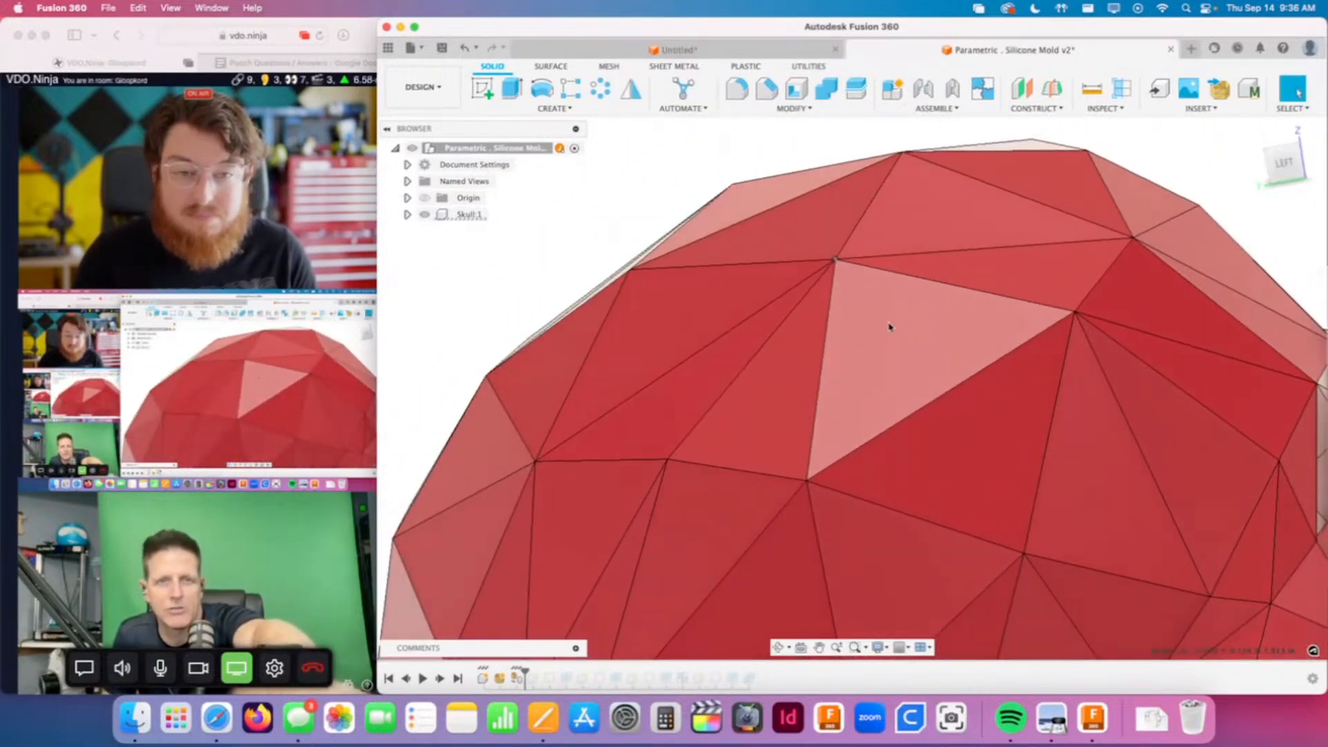
pyautogui.scroll(-6, 828, 307)
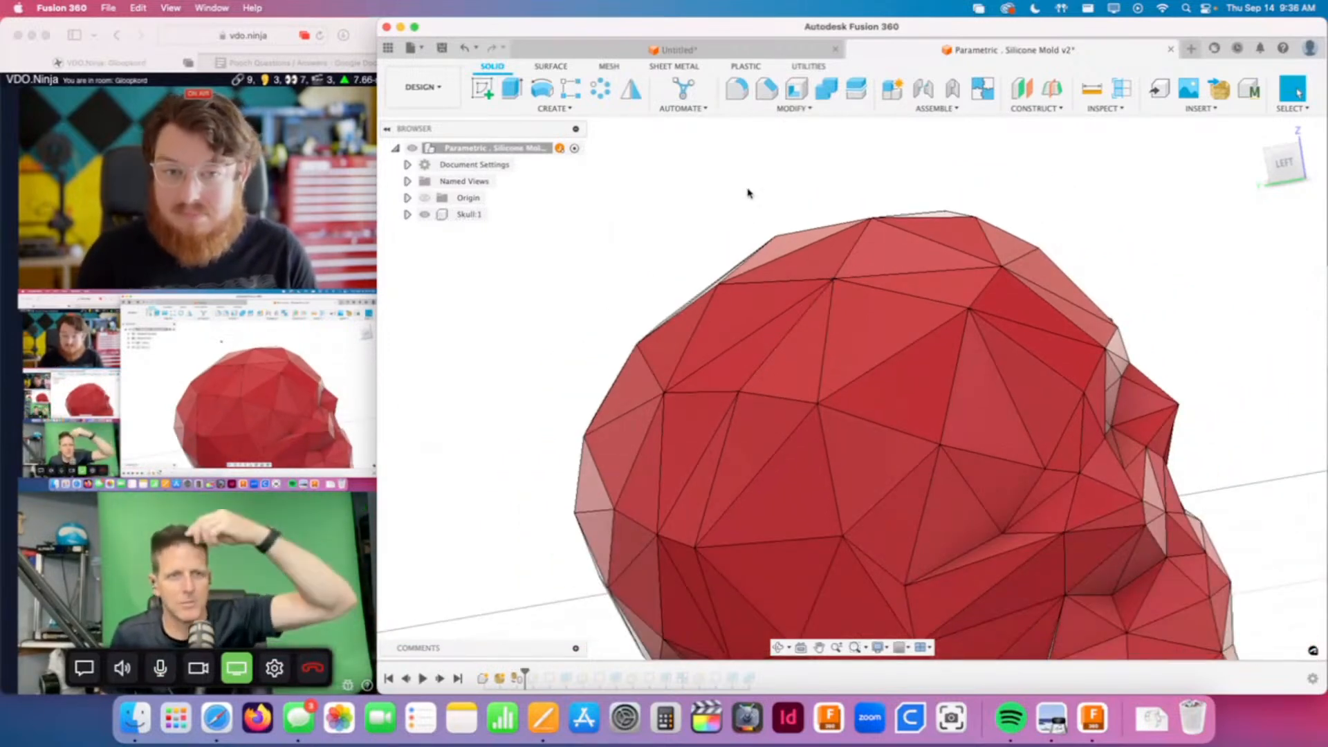
pyautogui.scroll(-3, 749, 193)
pyautogui.press('m')
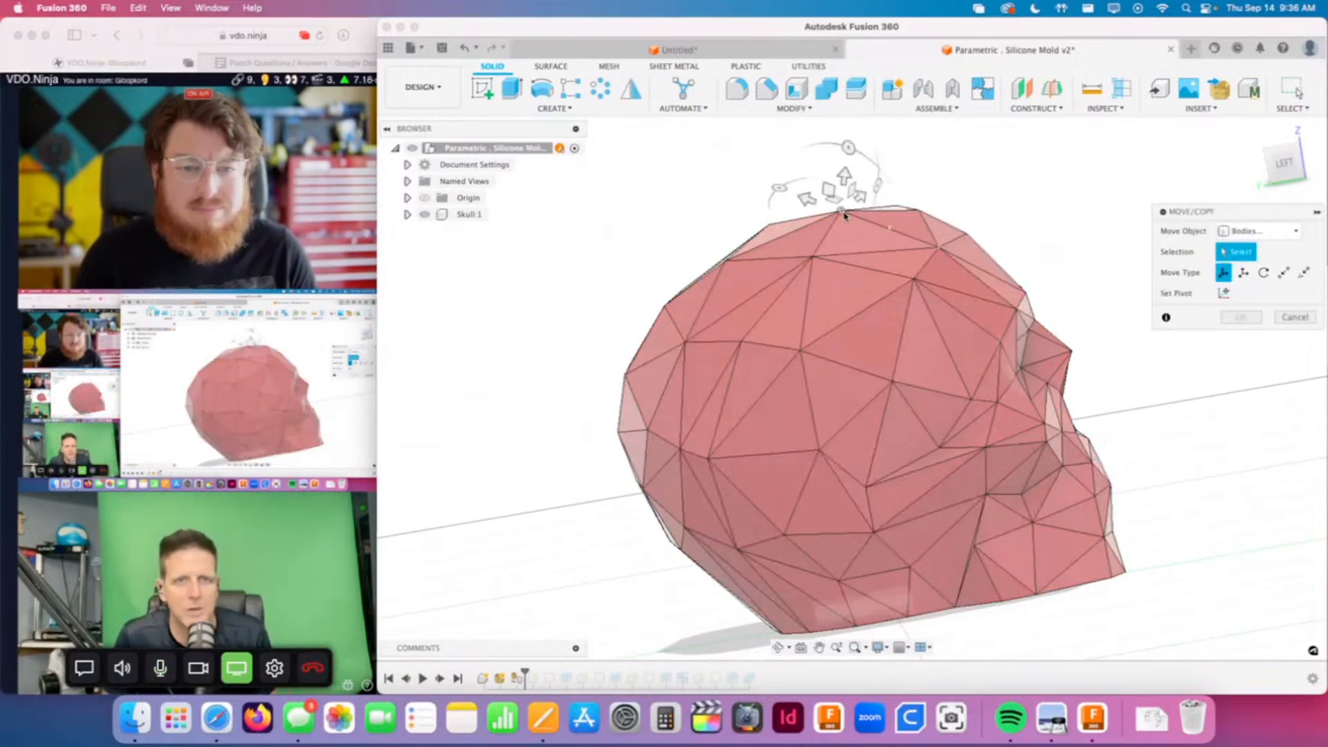
pyautogui.click(846, 211)
pyautogui.moveTo(849, 182)
pyautogui.mouseDown()
pyautogui.moveTo(854, 146)
pyautogui.moveTo(852, 181)
pyautogui.mouseUp()
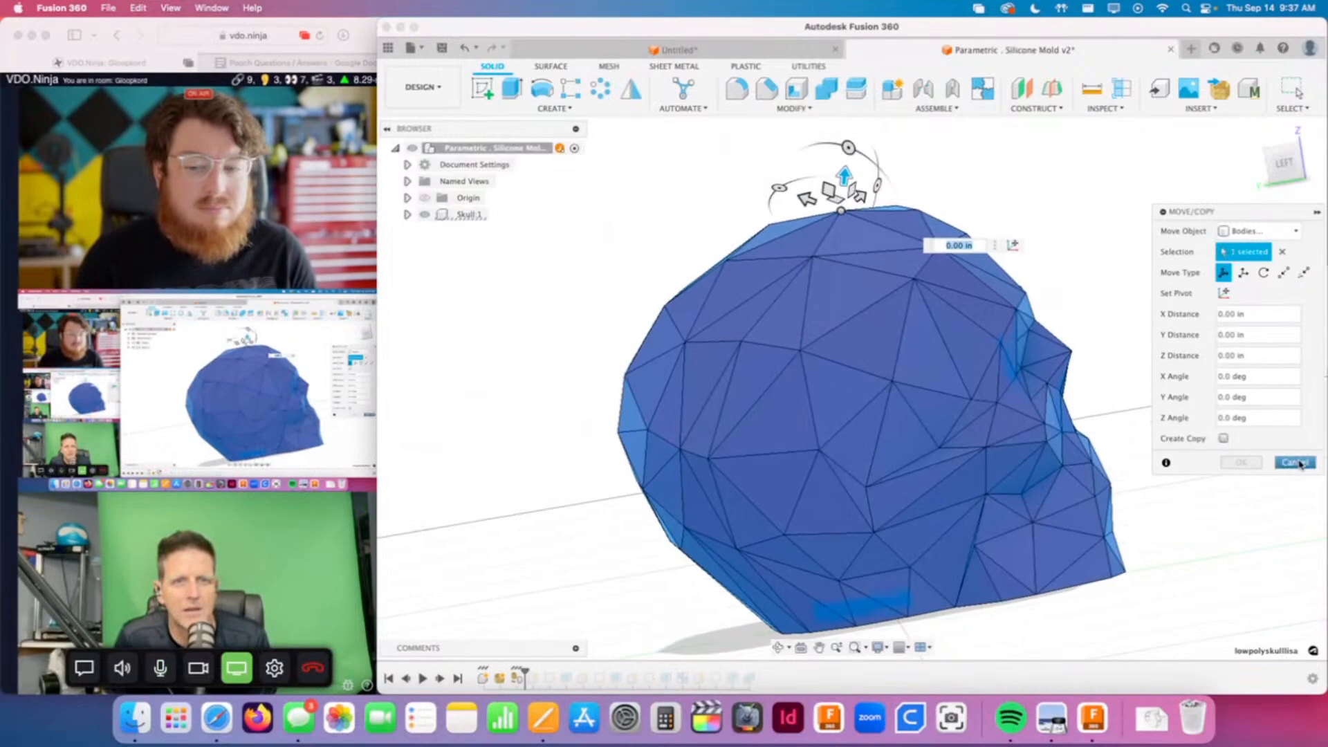
pyautogui.click(1296, 462)
# Step: Nudge the skull component slightly out of position from a vertex at its crown
pyautogui.keyDown('shift'); pyautogui.moveTo(1195, 350); pyautogui.dragTo(1118, 368, button='middle'); pyautogui.keyUp('shift')
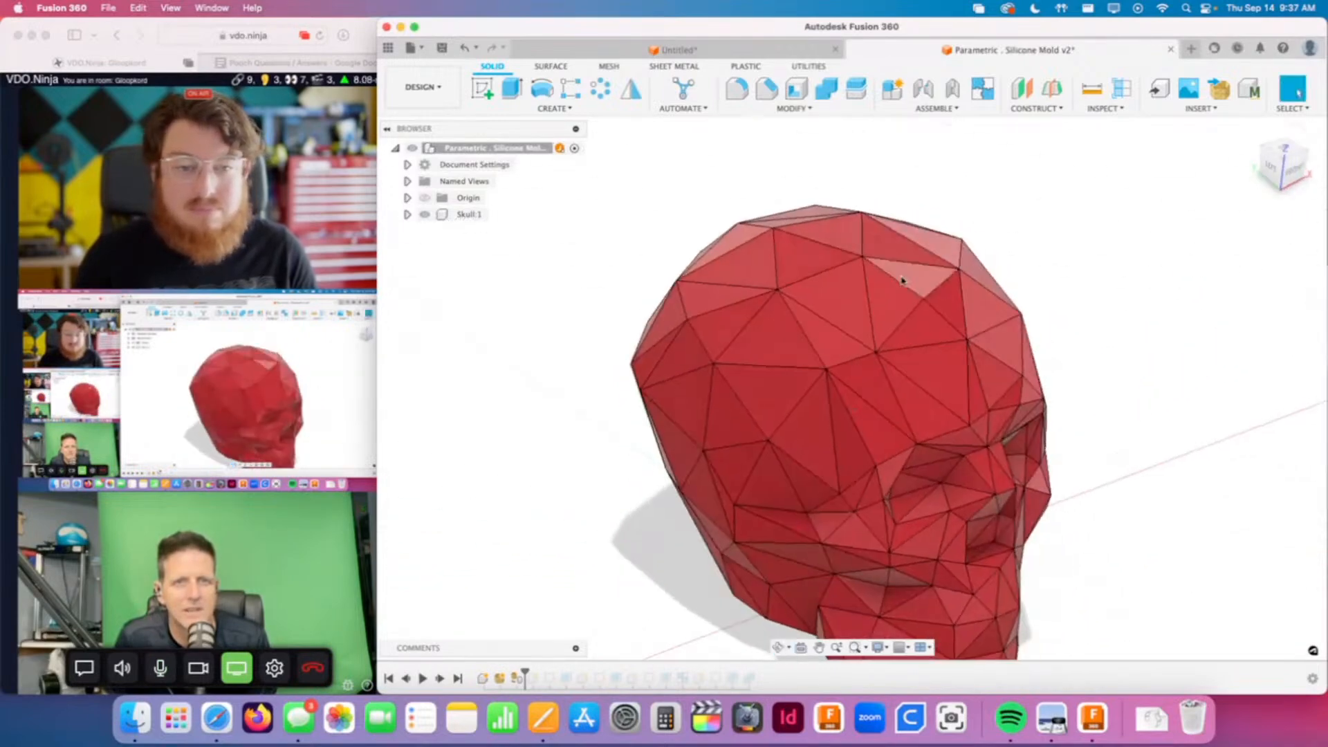
pyautogui.moveTo(863, 261); pyautogui.dragTo(877, 211, button='middle')
pyautogui.moveTo(878, 212); pyautogui.dragTo(872, 206)
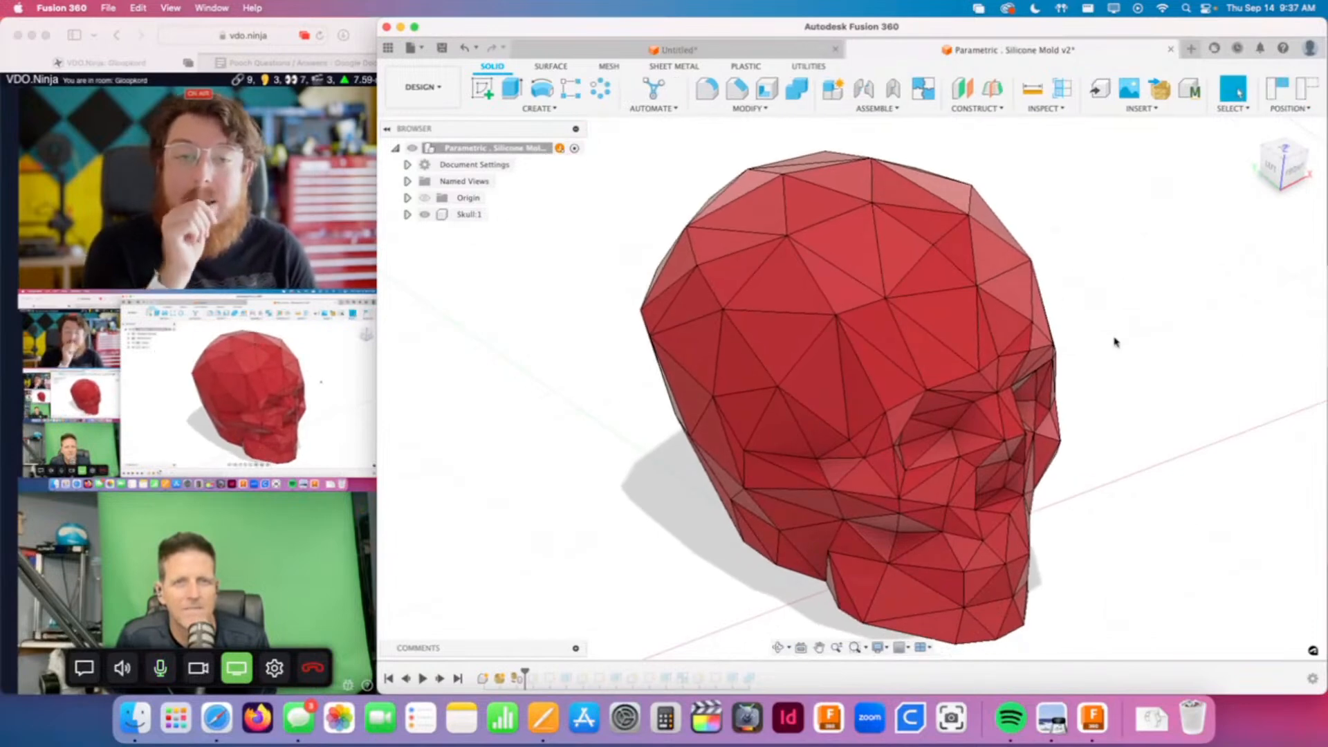
pyautogui.scroll(-4, 1116, 342)
pyautogui.moveTo(1115, 342); pyautogui.dragTo(1043, 352, button='middle')
pyautogui.scroll(5, 871, 248)
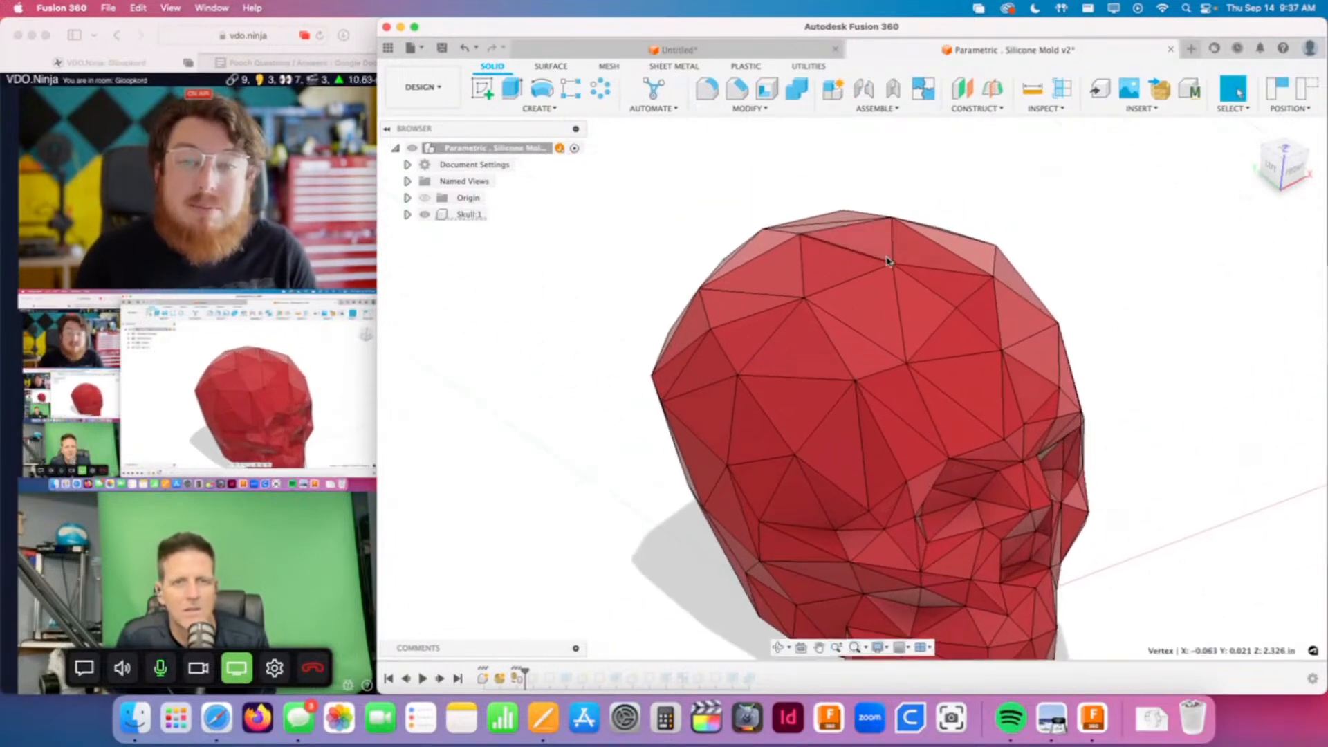
# Step: Create a form in the design and finish it without adding any geometry, returning to the solid modelling tools
pyautogui.click(552, 66)
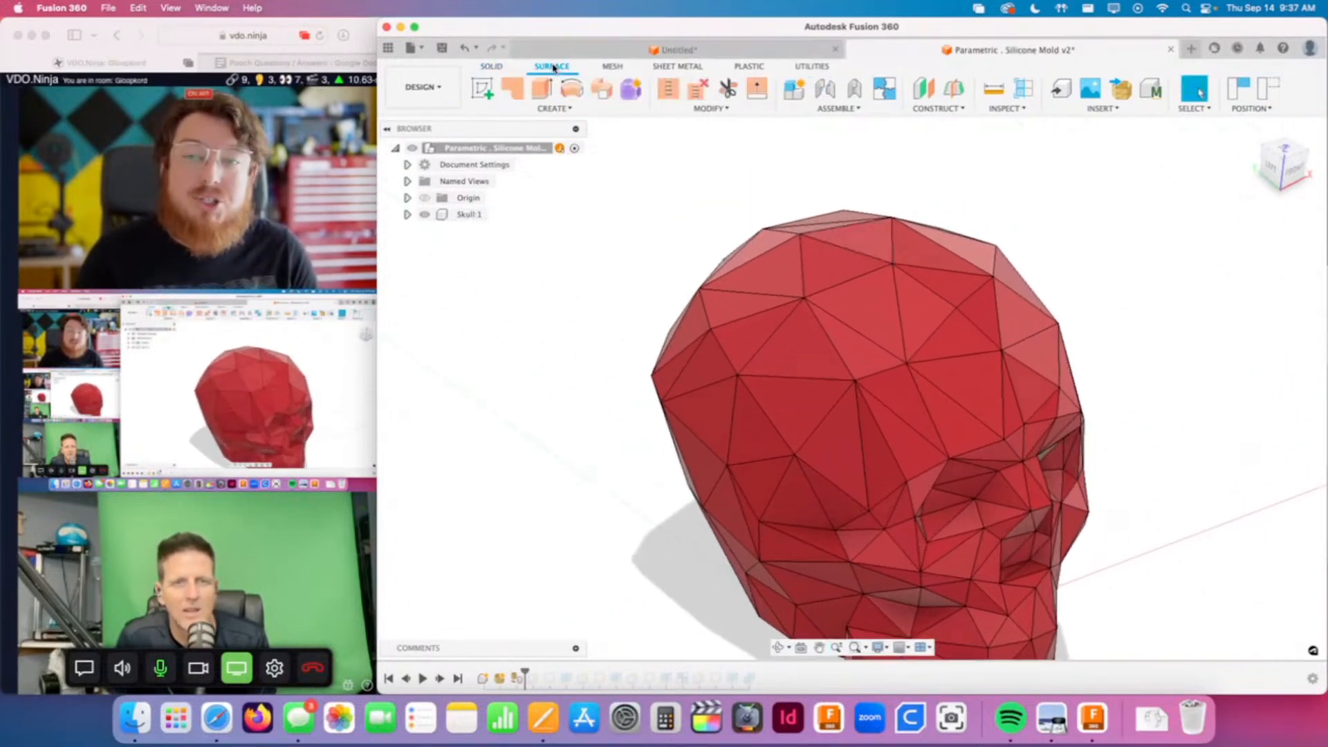
pyautogui.click(634, 90)
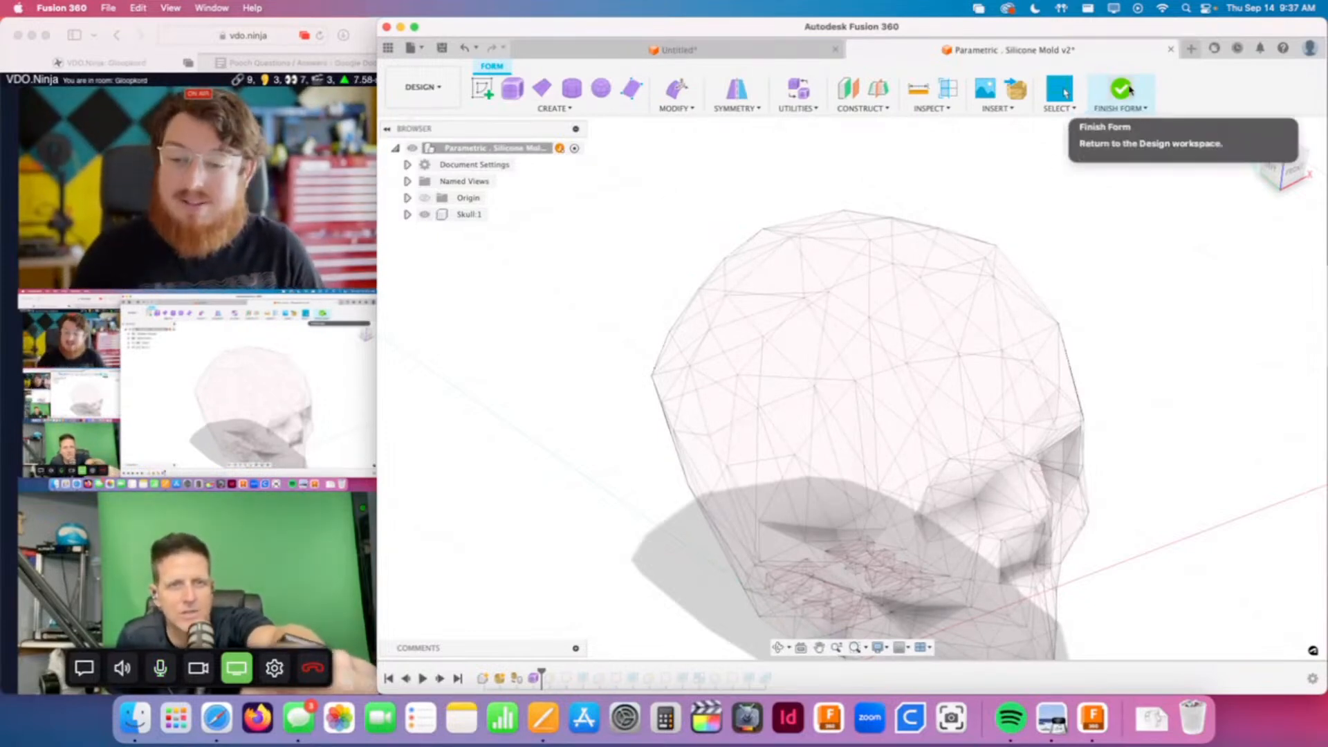
pyautogui.scroll(-4, 1057, 415)
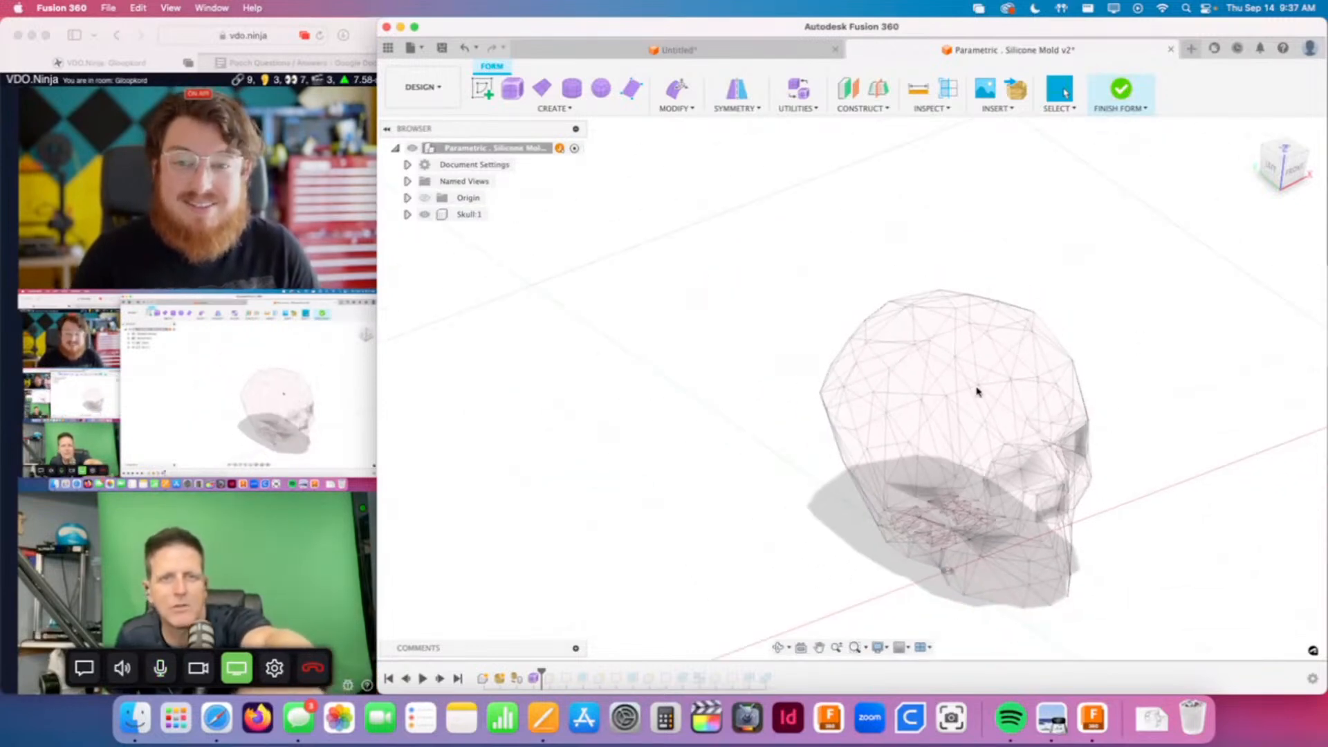
pyautogui.keyDown('shift'); pyautogui.moveTo(979, 385); pyautogui.dragTo(840, 362, button='middle'); pyautogui.keyUp('shift')
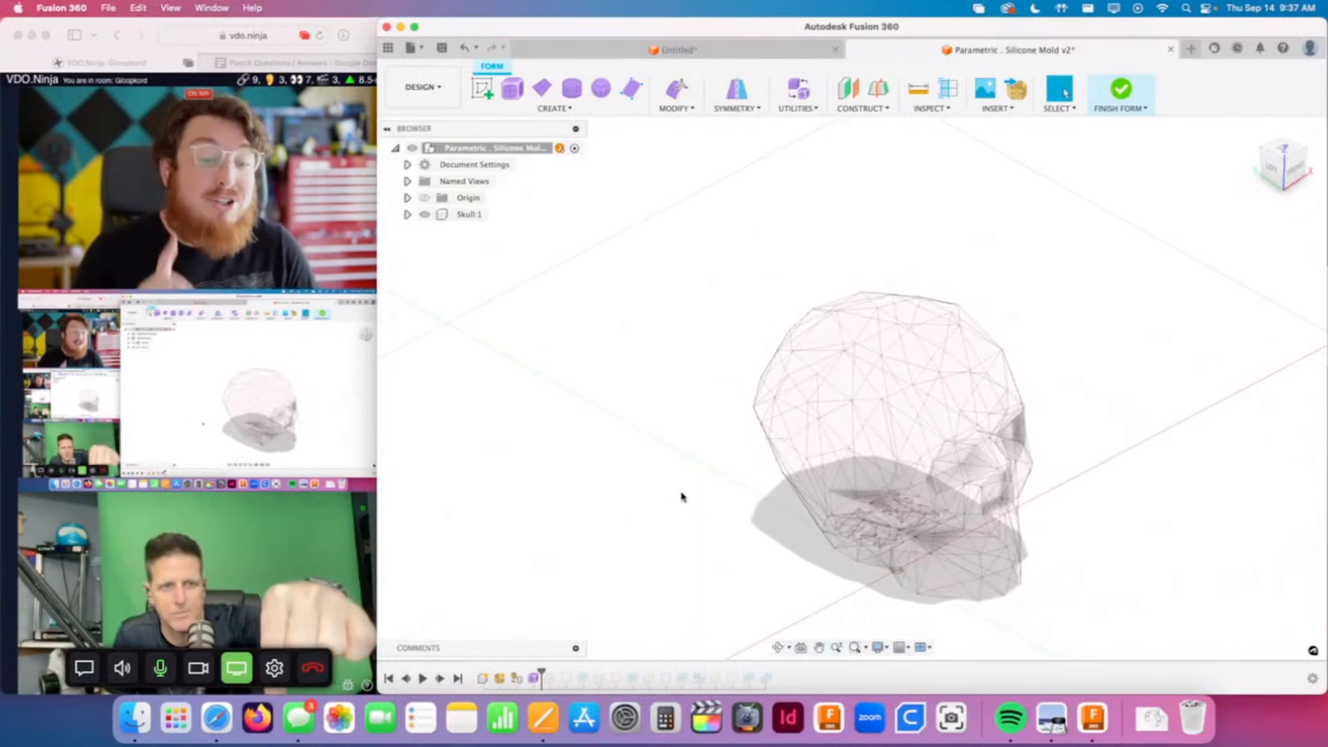
pyautogui.click(1124, 92)
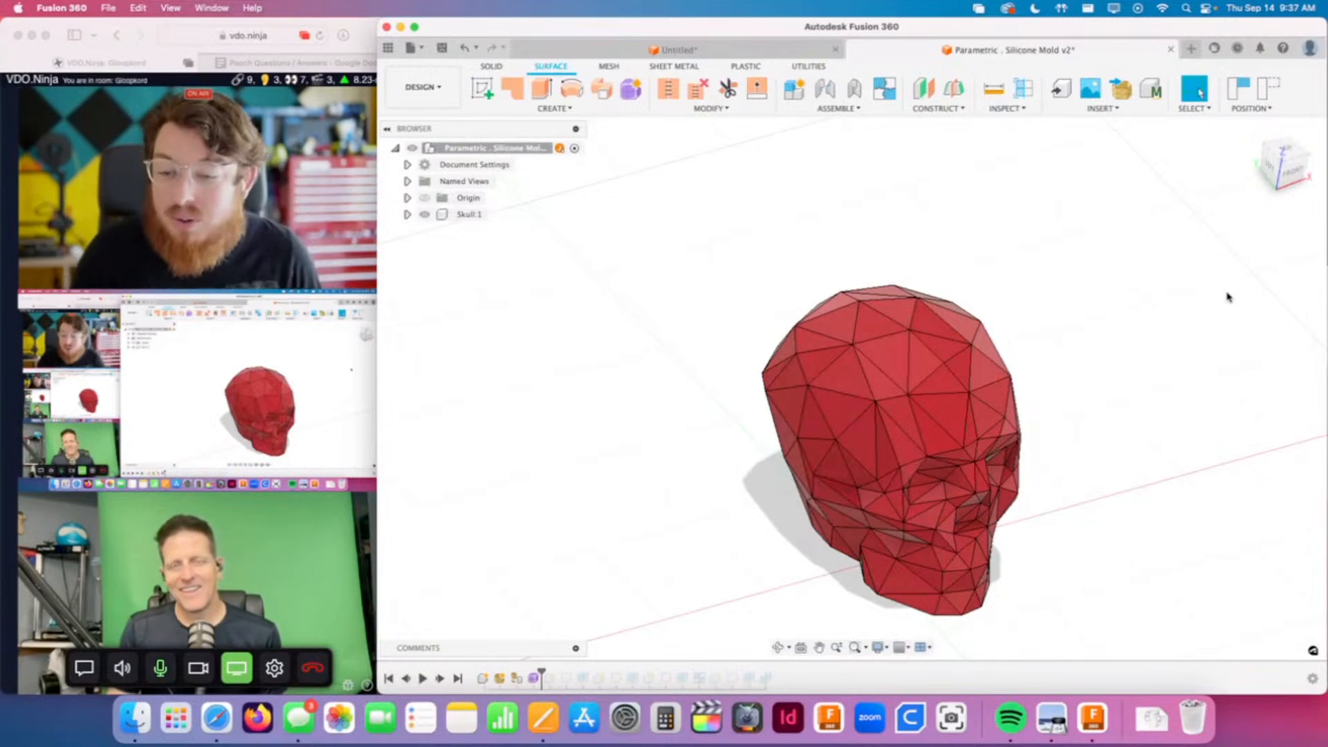
pyautogui.click(493, 69)
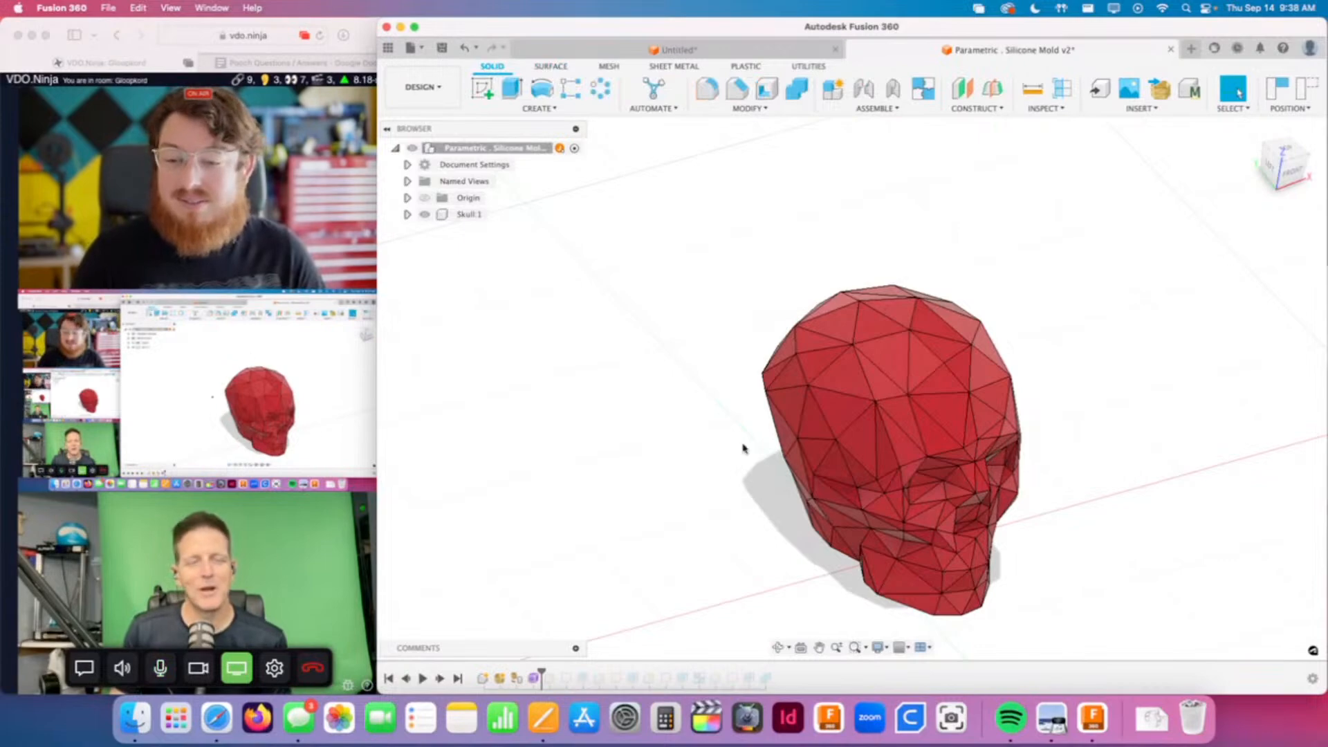
pyautogui.keyDown('shift'); pyautogui.moveTo(1105, 427); pyautogui.dragTo(1156, 443, button='middle'); pyautogui.keyUp('shift')
pyautogui.scroll(5, 1038, 513)
pyautogui.keyDown('shift'); pyautogui.moveTo(1100, 516); pyautogui.dragTo(1102, 487, button='middle'); pyautogui.keyUp('shift')
pyautogui.scroll(-3, 1049, 483)
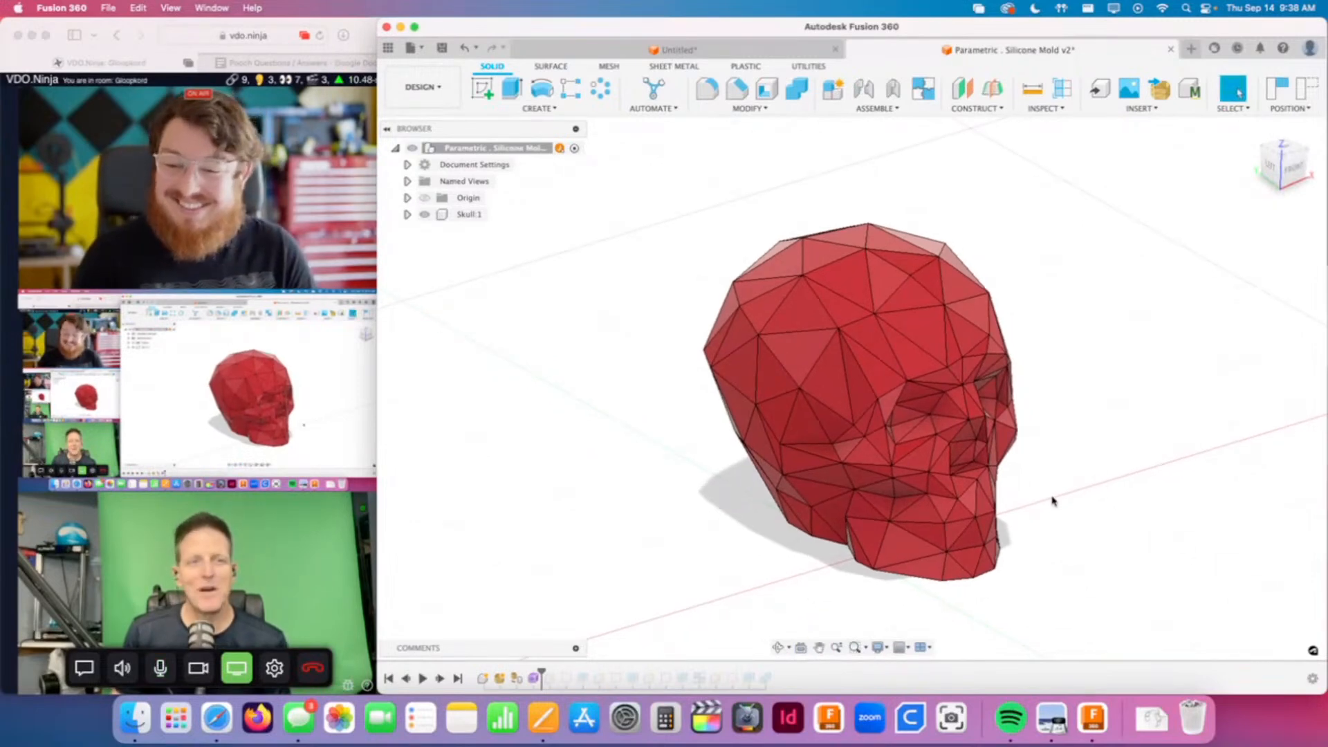
# Step: Close the Silicone Mold design without saving it and switch the untitled design to the solid modelling tools
pyautogui.click(1171, 49)
pyautogui.click(908, 384)
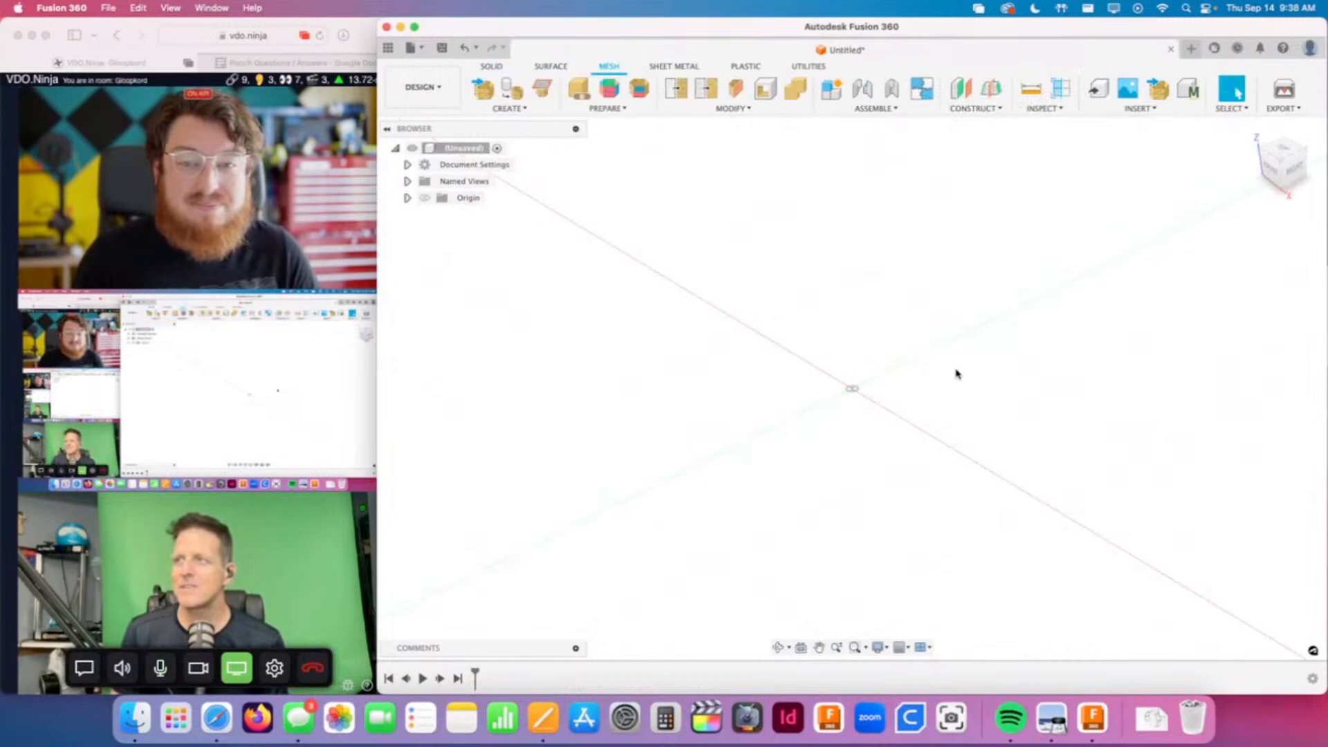
pyautogui.click(492, 65)
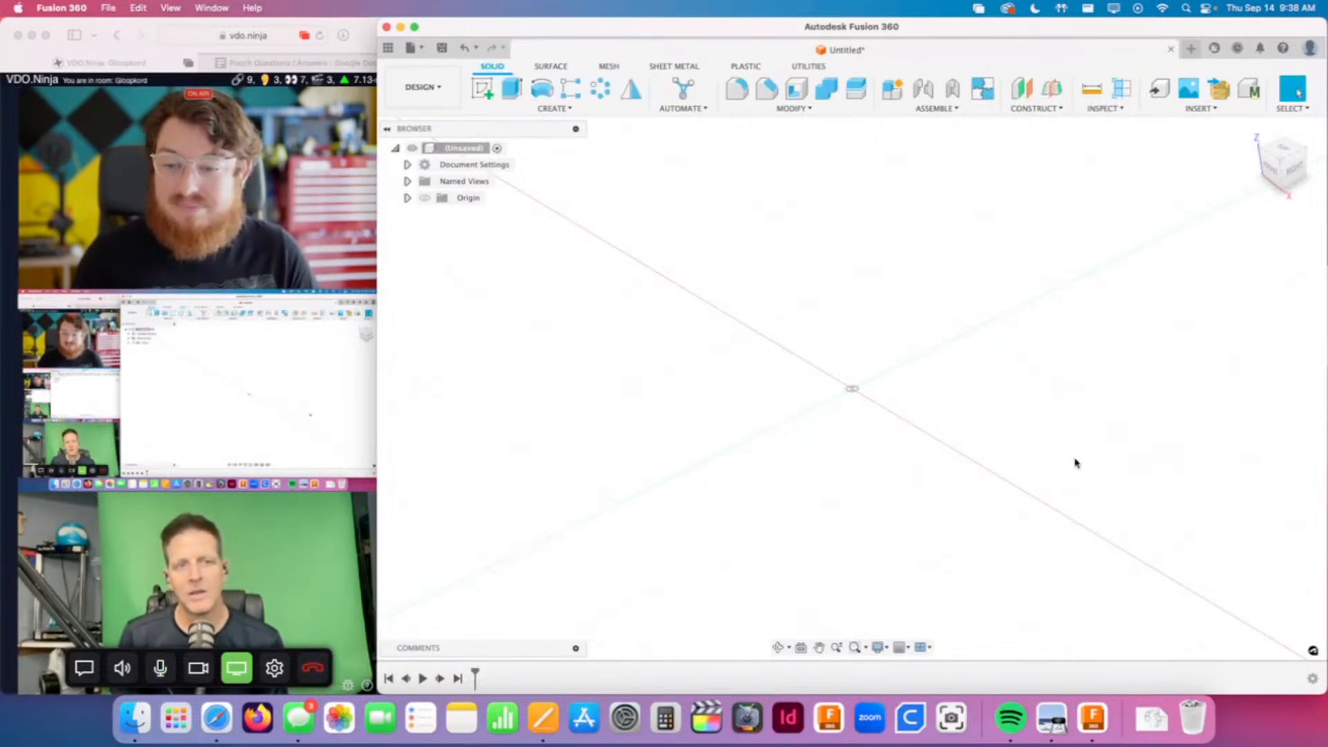
pyautogui.moveTo(1076, 463)
pyautogui.keyDown('shift'); pyautogui.mouseDown(button='middle')
pyautogui.moveTo(952, 466)
pyautogui.moveTo(1070, 470)
pyautogui.mouseUp(button='middle'); pyautogui.keyUp('shift')
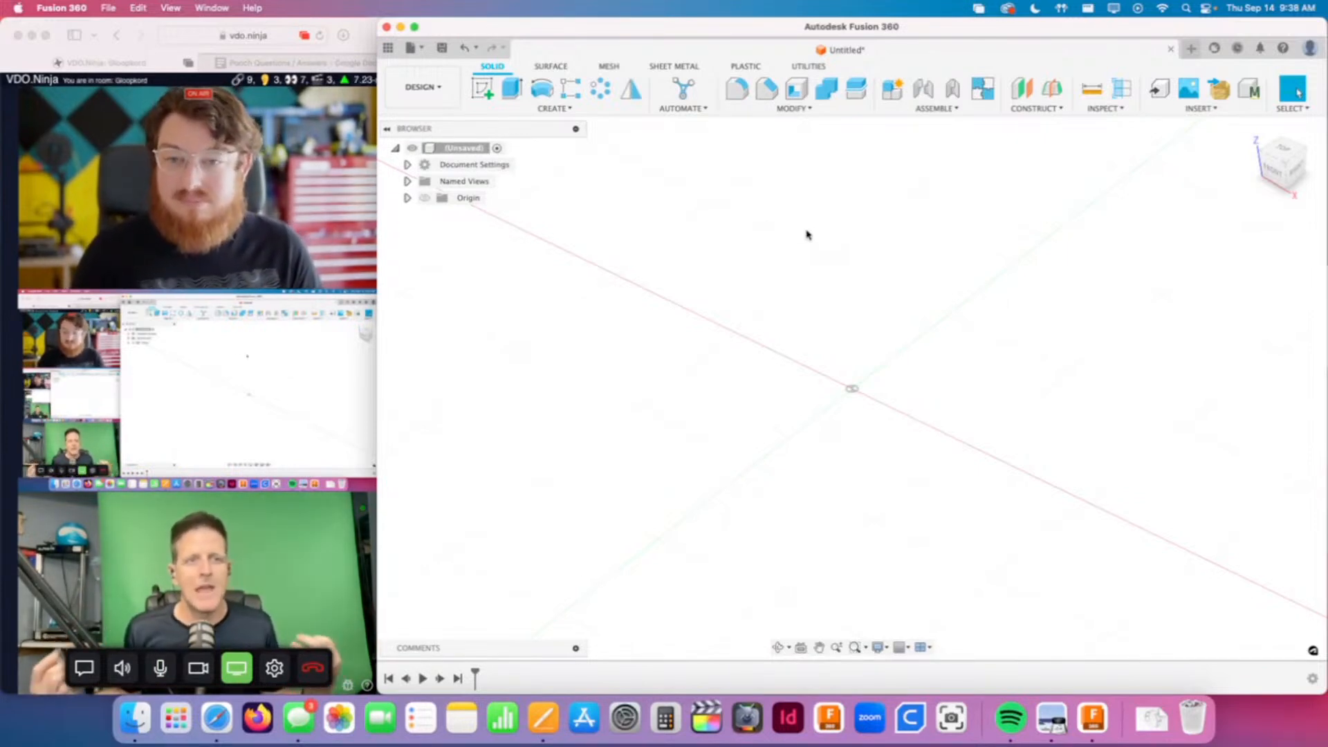
# Step: Open the Geocache Hide design from the 2-Mechanical Design project folder and close the data panel
pyautogui.click(388, 48)
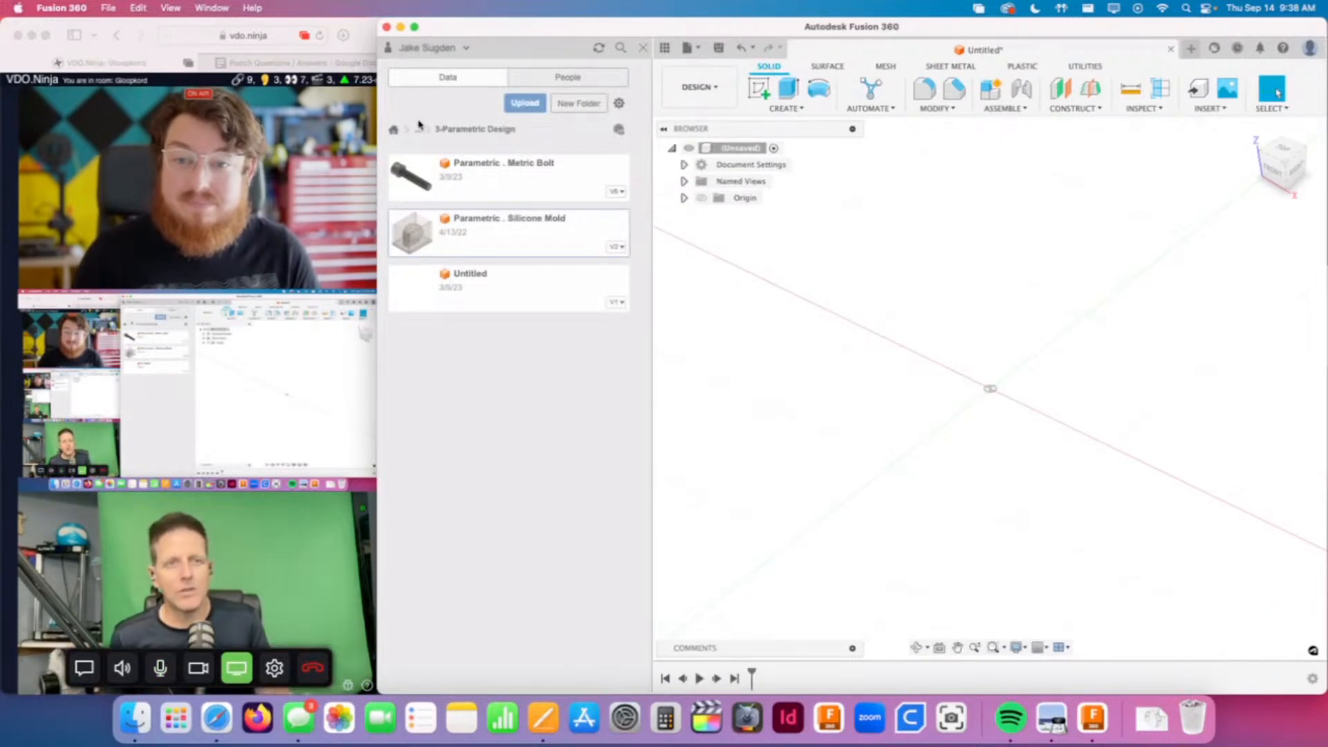
pyautogui.click(419, 128)
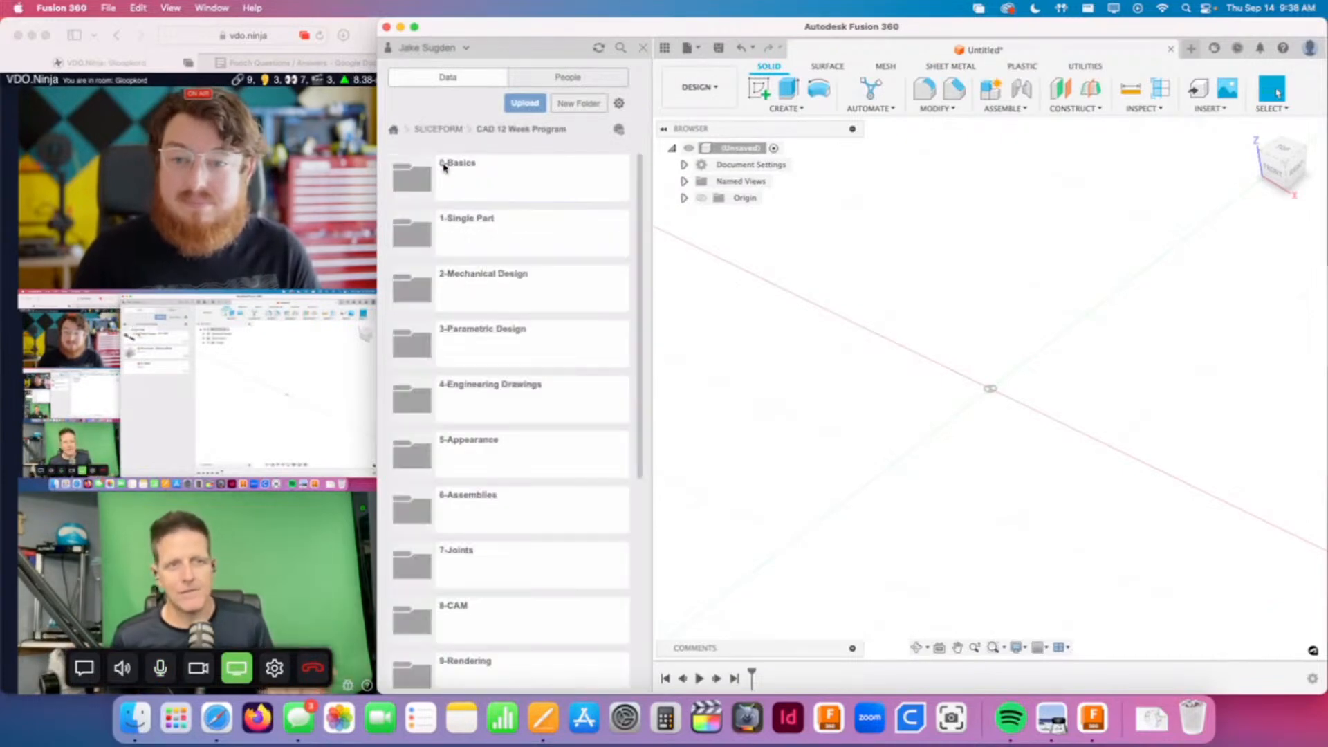
pyautogui.click(504, 295)
pyautogui.doubleClick(499, 197)
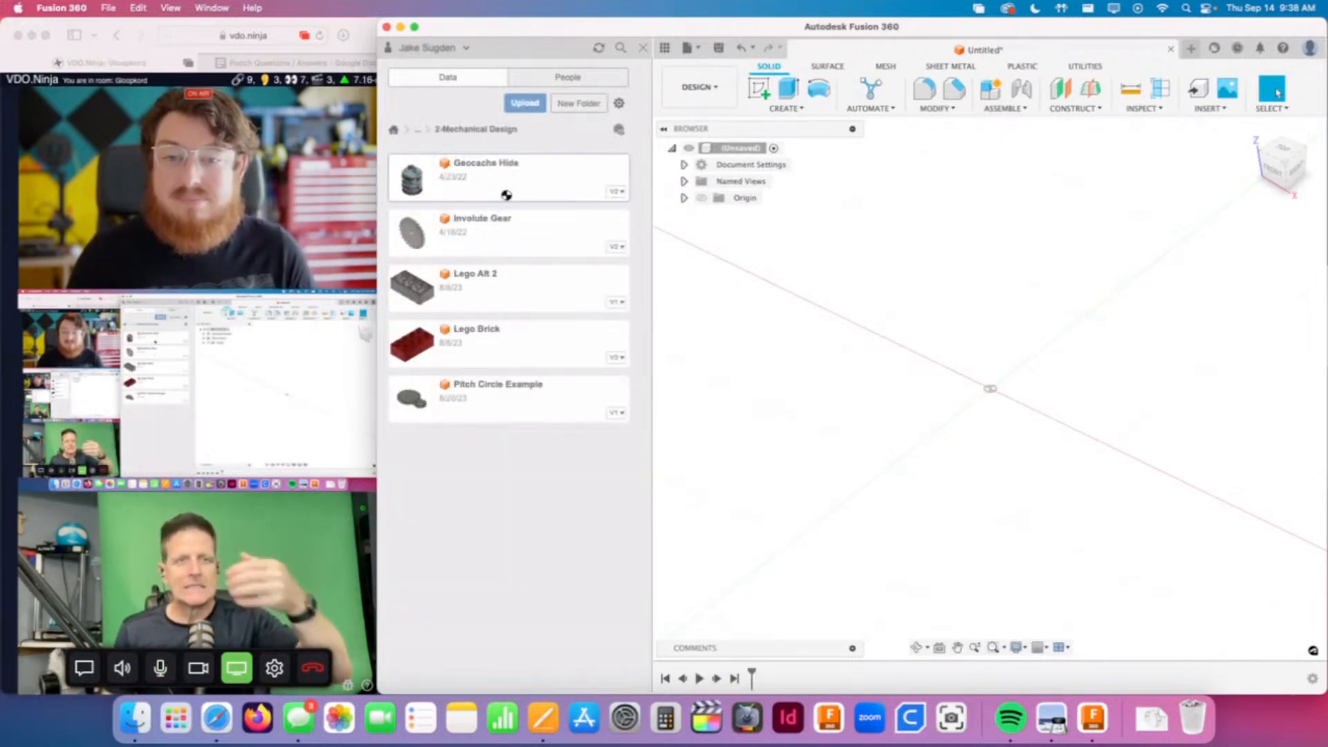
pyautogui.click(642, 49)
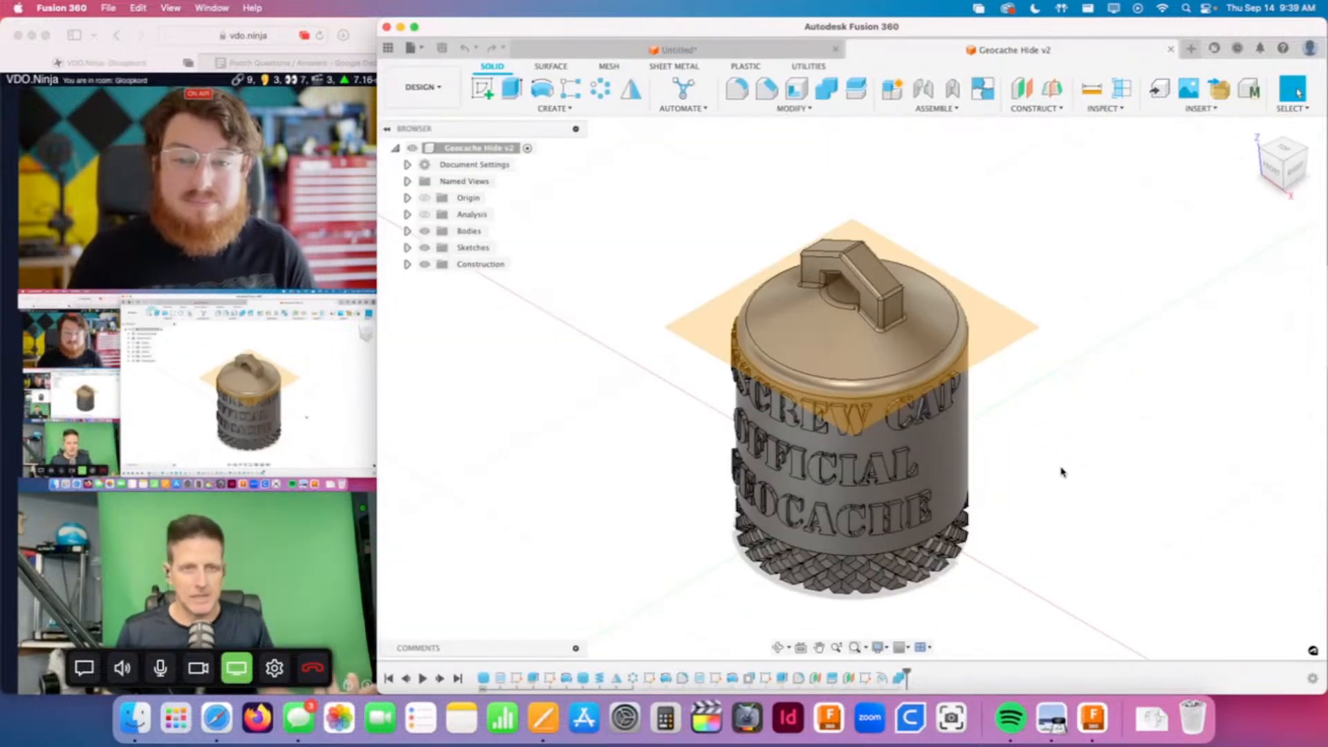
# Step: Hide the construction geometry of the geocache container and inspect its lettering, handle and knurled base
pyautogui.click(424, 263)
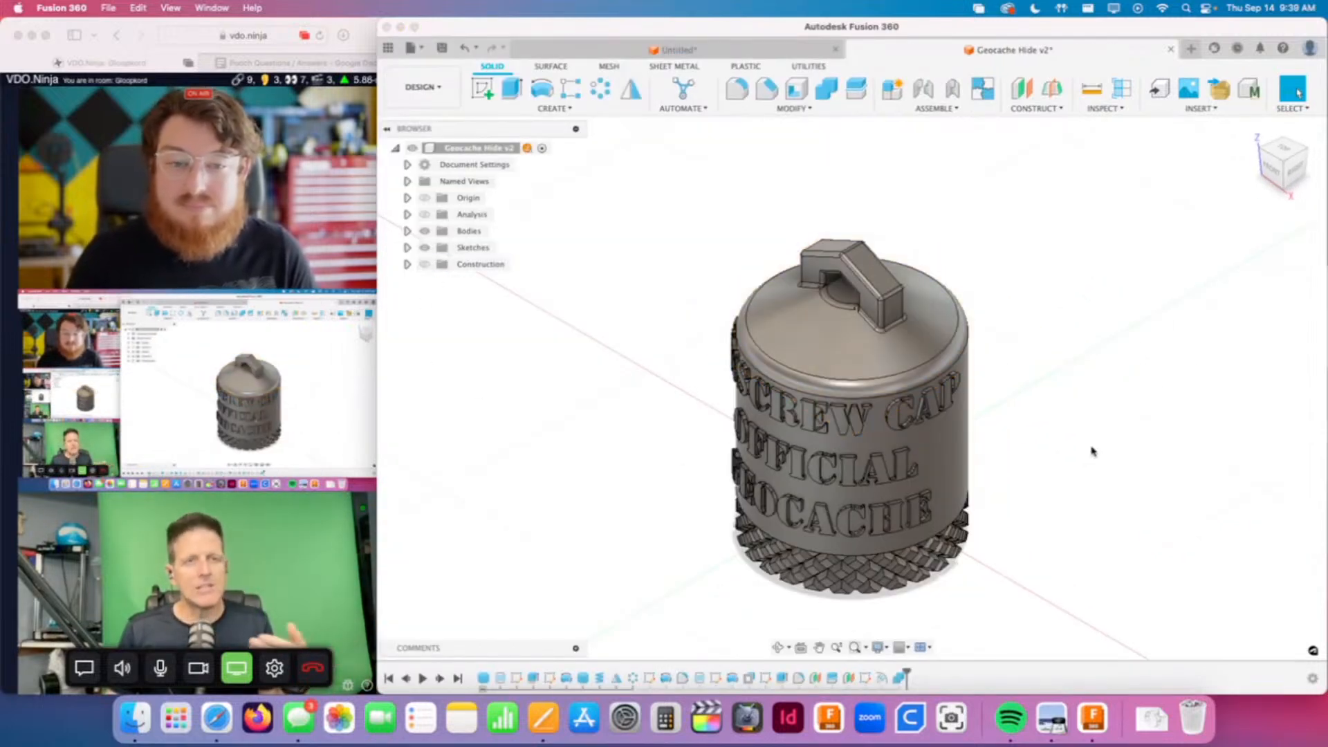
pyautogui.keyDown('shift'); pyautogui.moveTo(1085, 492); pyautogui.dragTo(1130, 459, button='middle'); pyautogui.keyUp('shift')
pyautogui.keyDown('shift'); pyautogui.moveTo(1045, 550); pyautogui.dragTo(1053, 514, button='middle'); pyautogui.keyUp('shift')
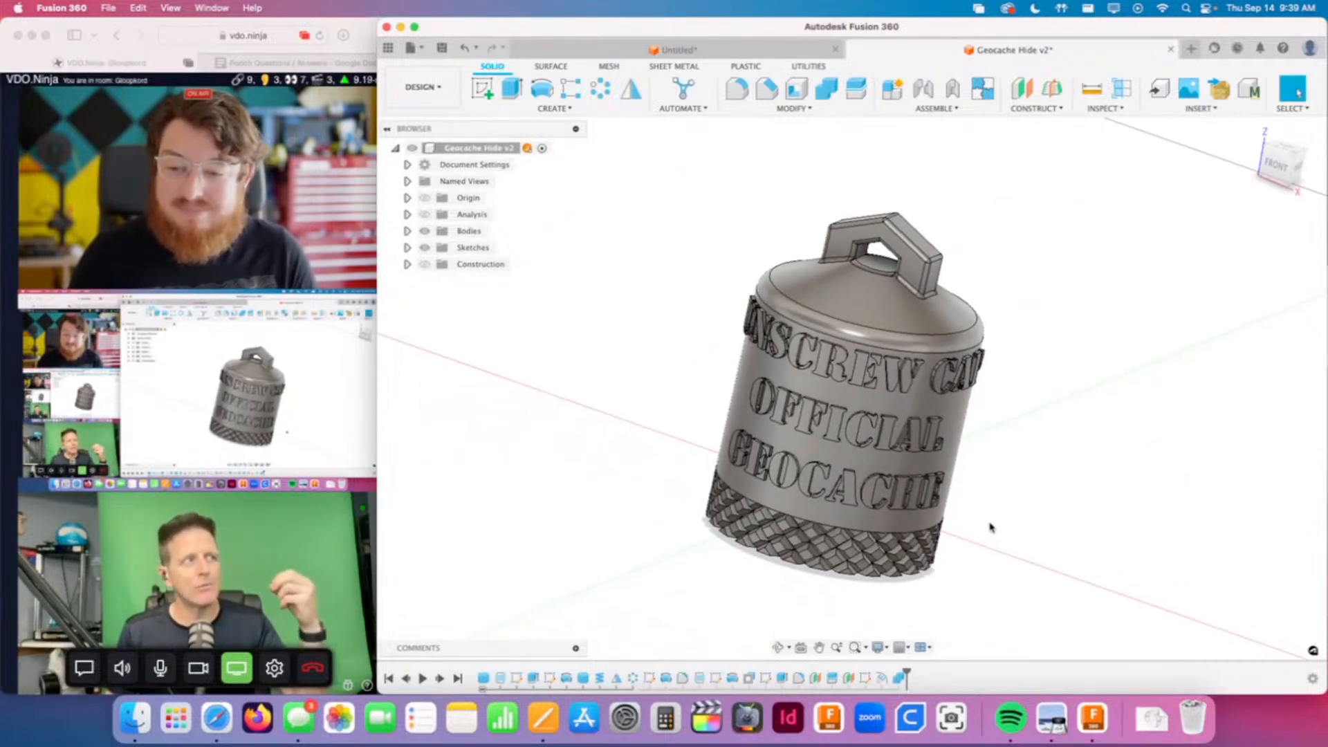
pyautogui.scroll(-3, 1001, 522)
pyautogui.scroll(5, 984, 532)
pyautogui.moveTo(1015, 500); pyautogui.dragTo(1043, 516, button='middle')
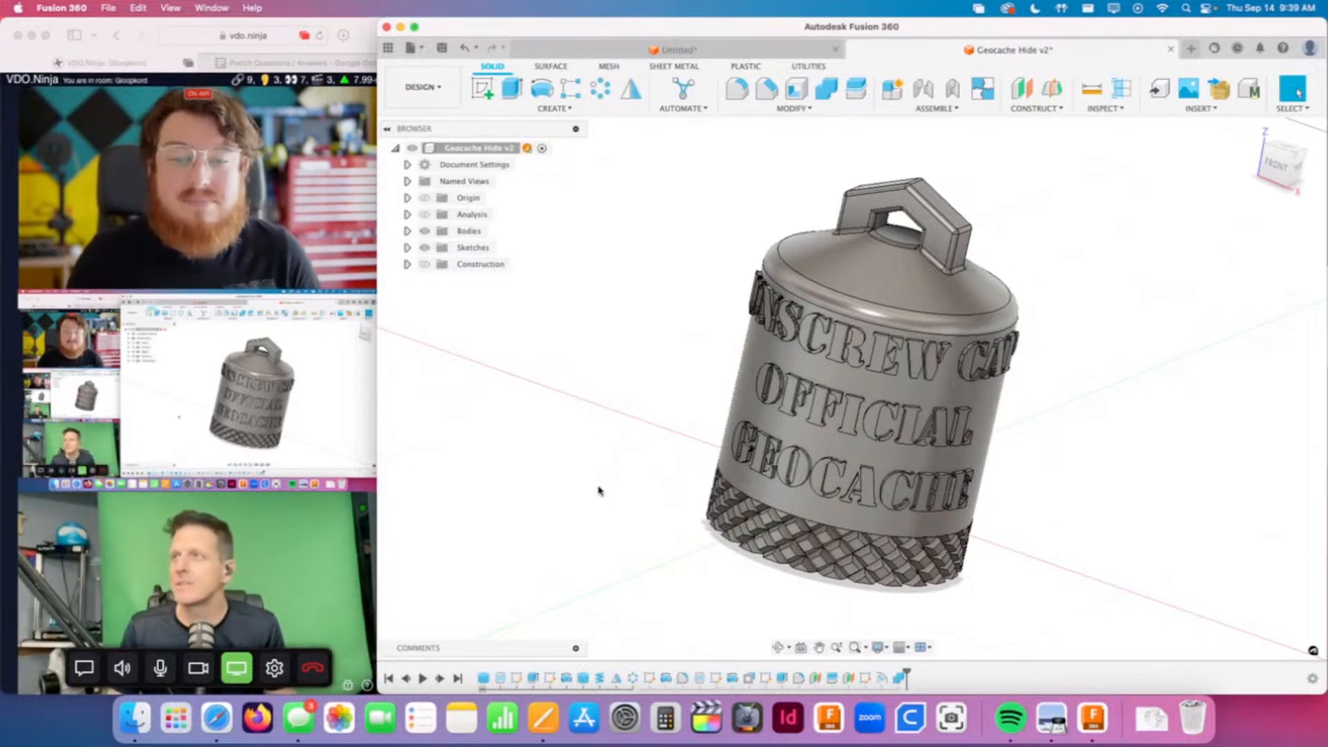
# Step: List the geocache container's bodies and check which part of the model is the Top Cap and which the Bottom Screw
pyautogui.click(407, 231)
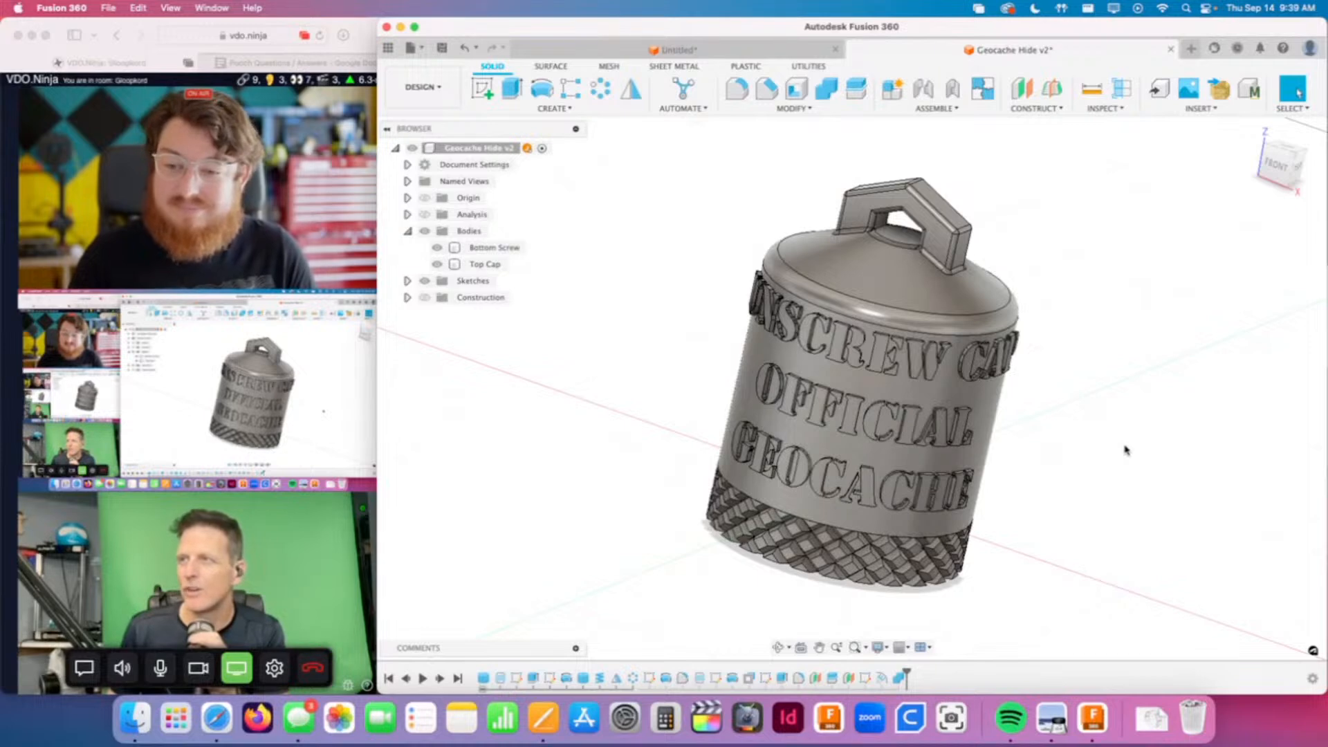
pyautogui.click(513, 151)
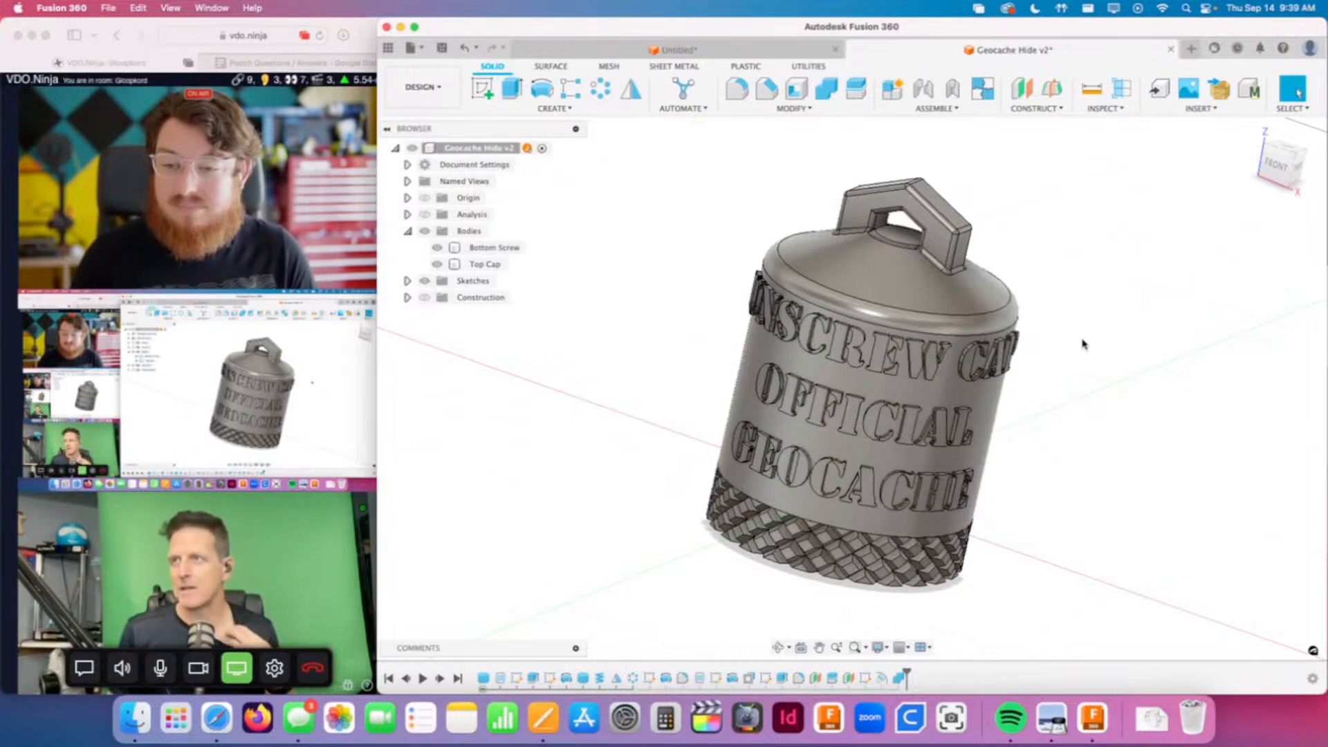
pyautogui.click(1015, 359)
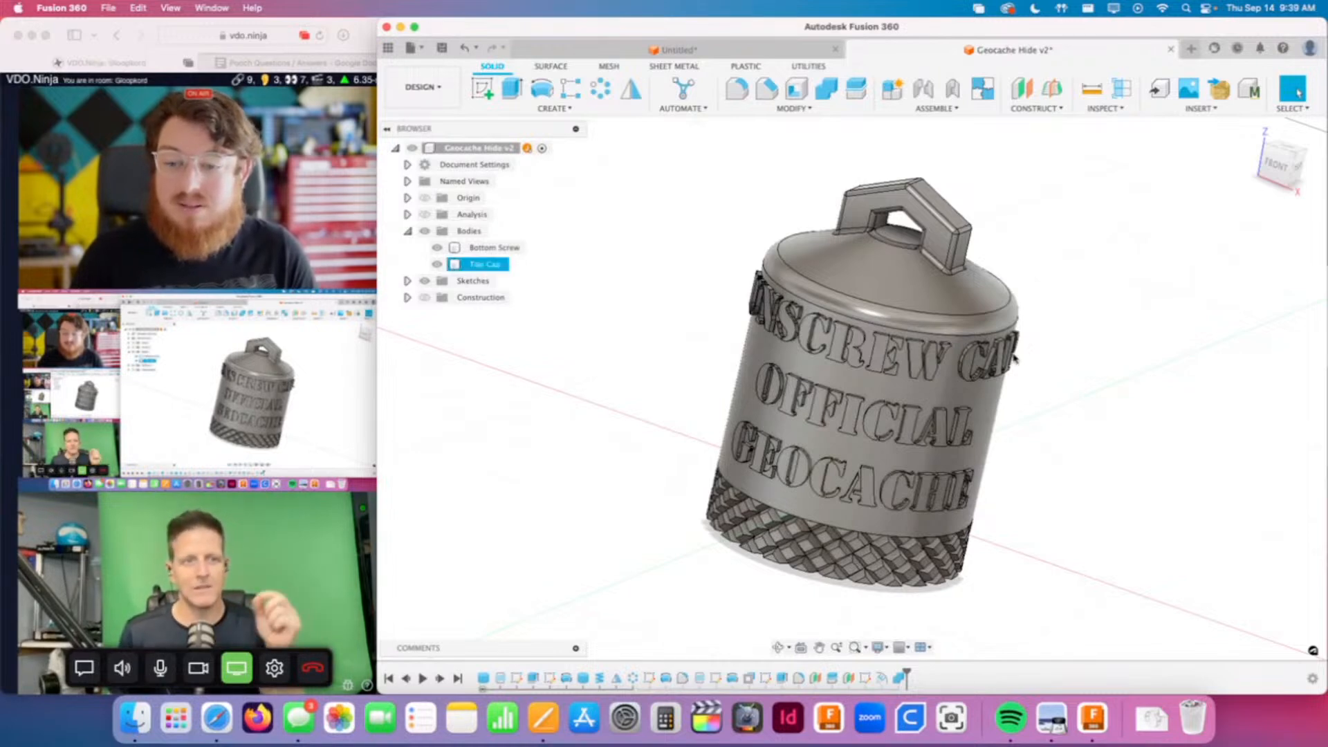
pyautogui.click(1152, 373)
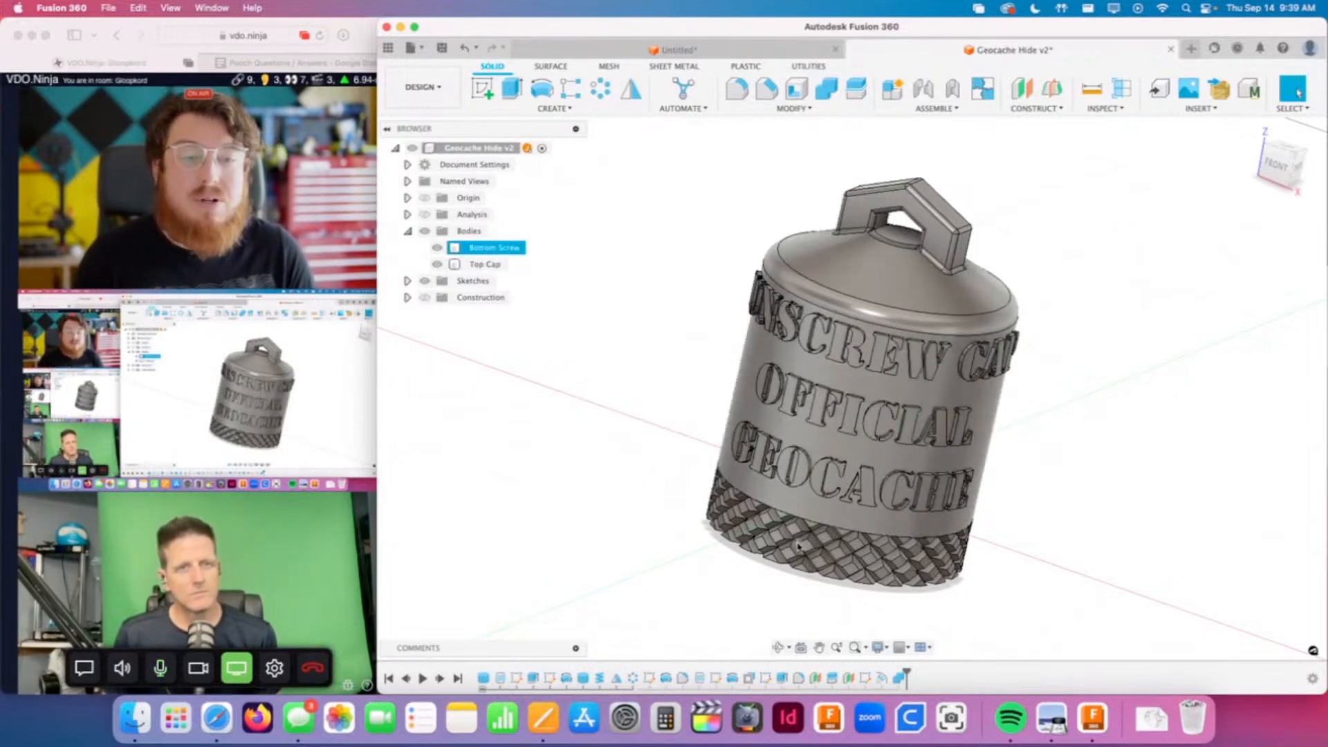
# Step: Close Geocache Hide without saving and open 000 Fire Piston Assembly from the Fire Piston folder in 6-Assemblies
pyautogui.click(1169, 50)
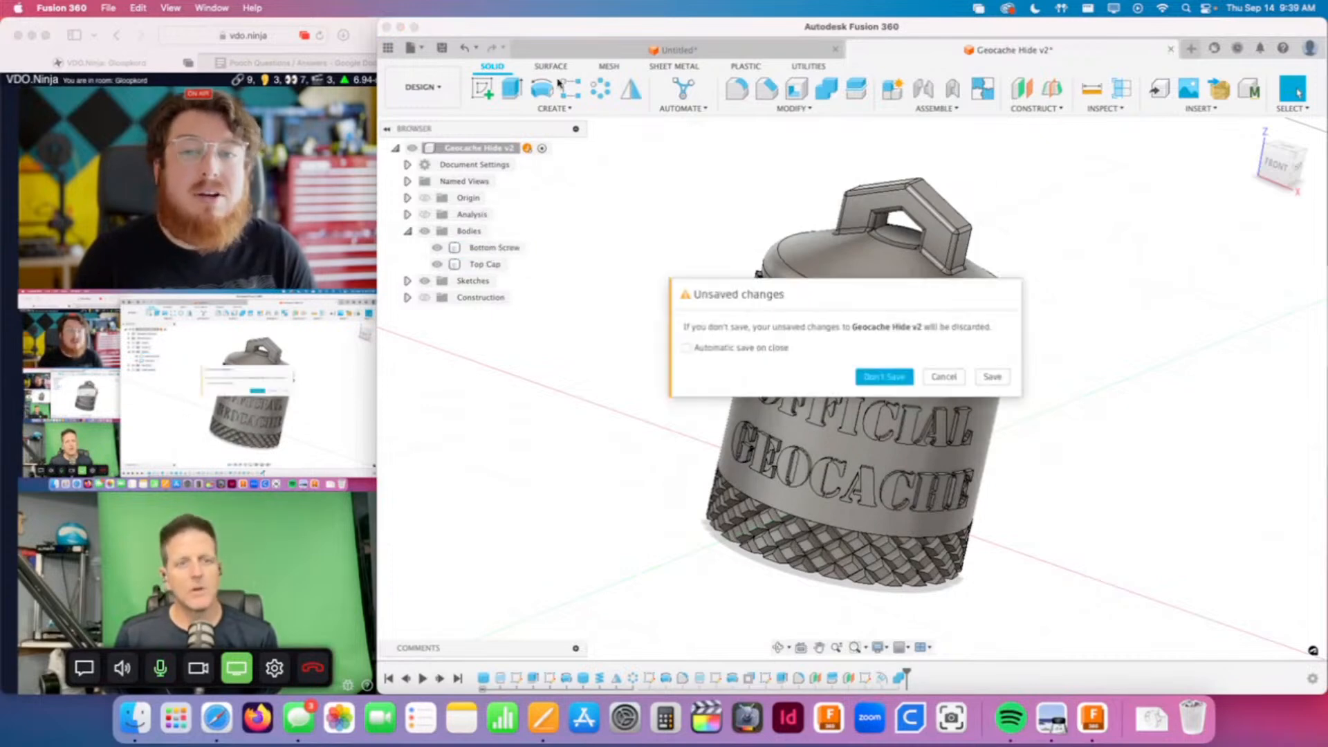
pyautogui.click(885, 376)
pyautogui.click(388, 47)
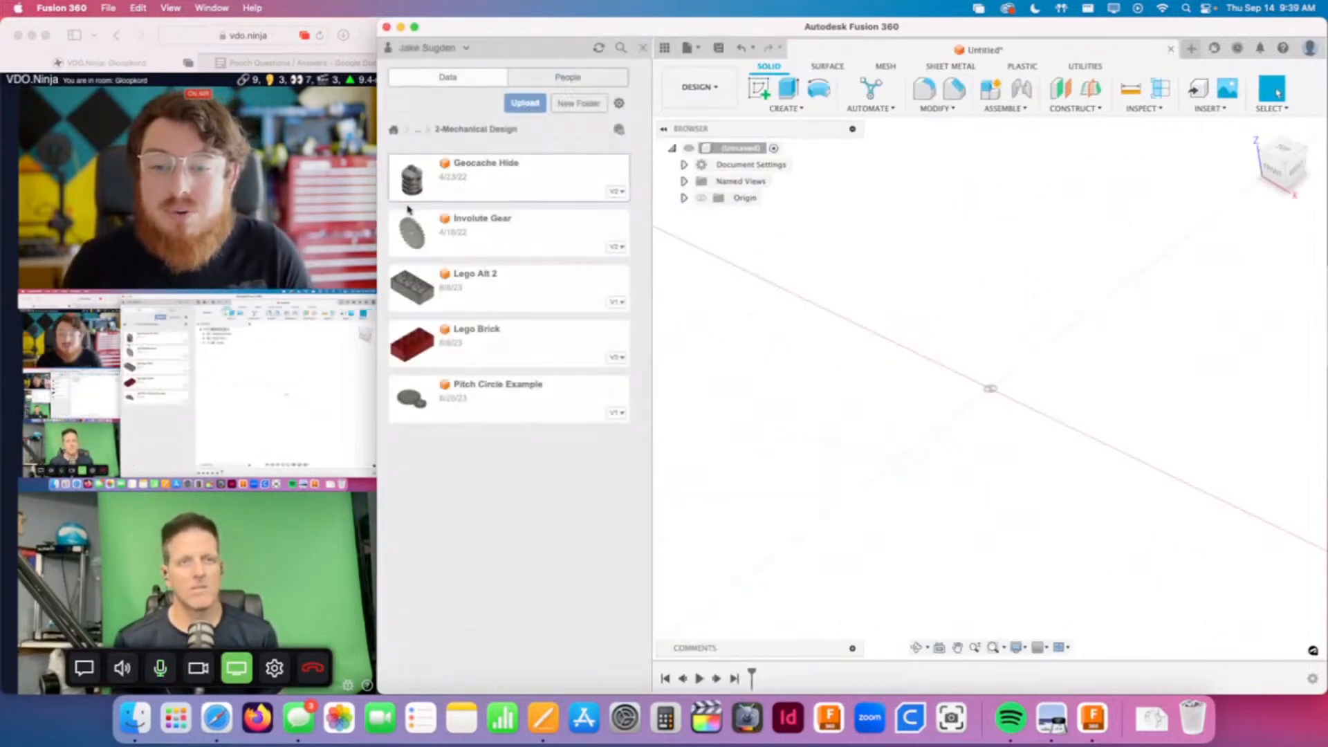
pyautogui.click(418, 132)
pyautogui.click(440, 173)
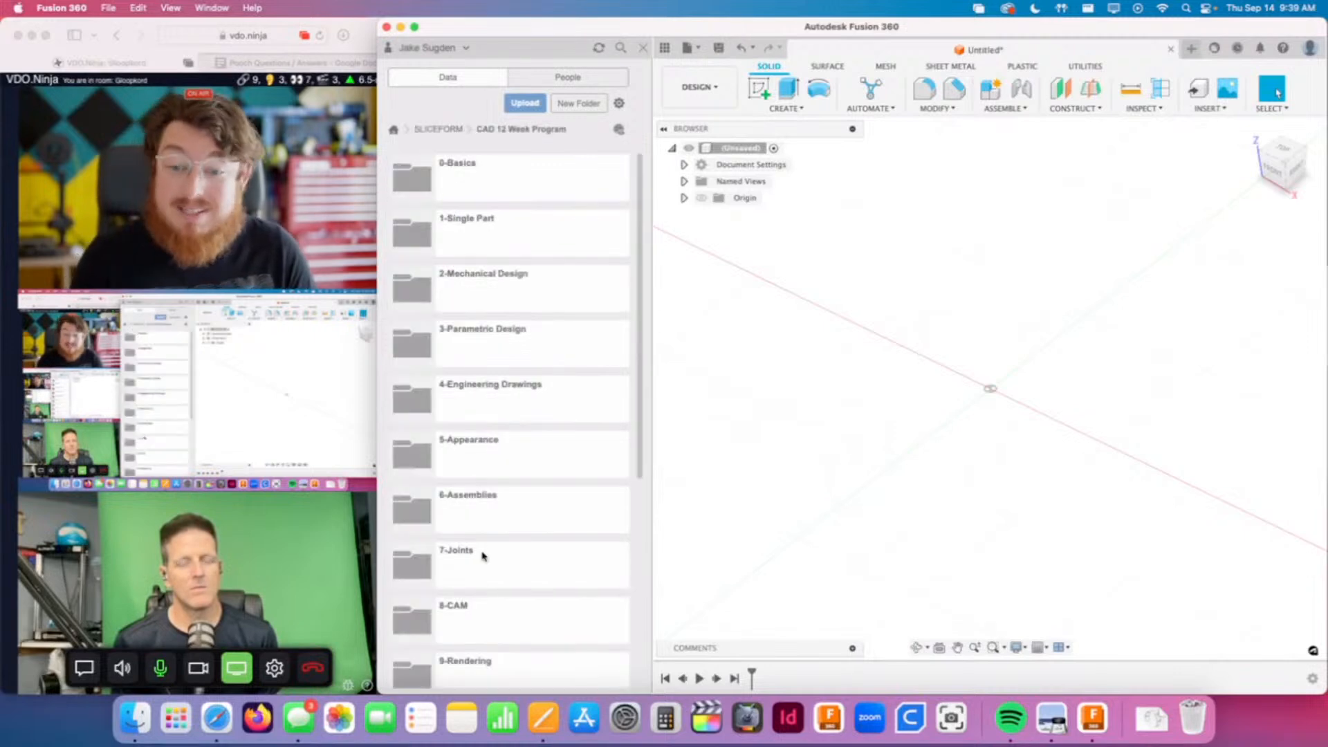
pyautogui.doubleClick(494, 505)
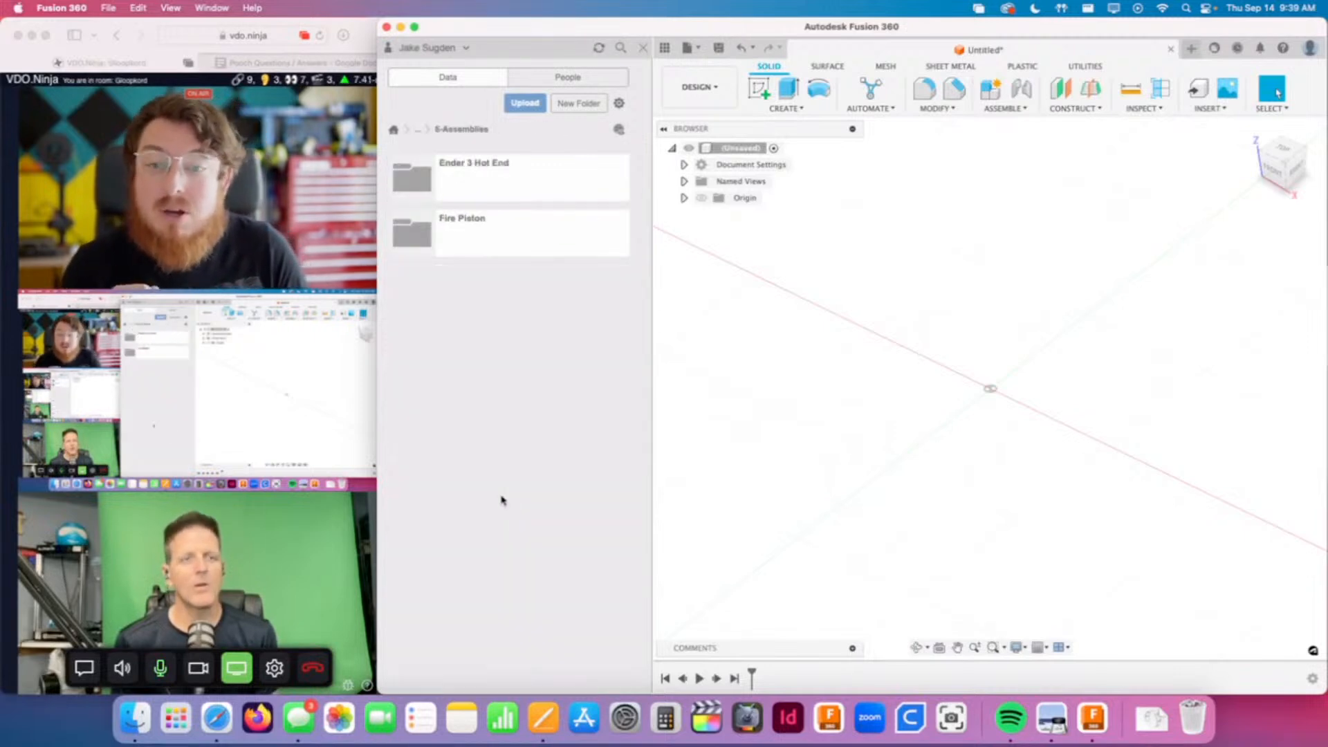
pyautogui.doubleClick(501, 241)
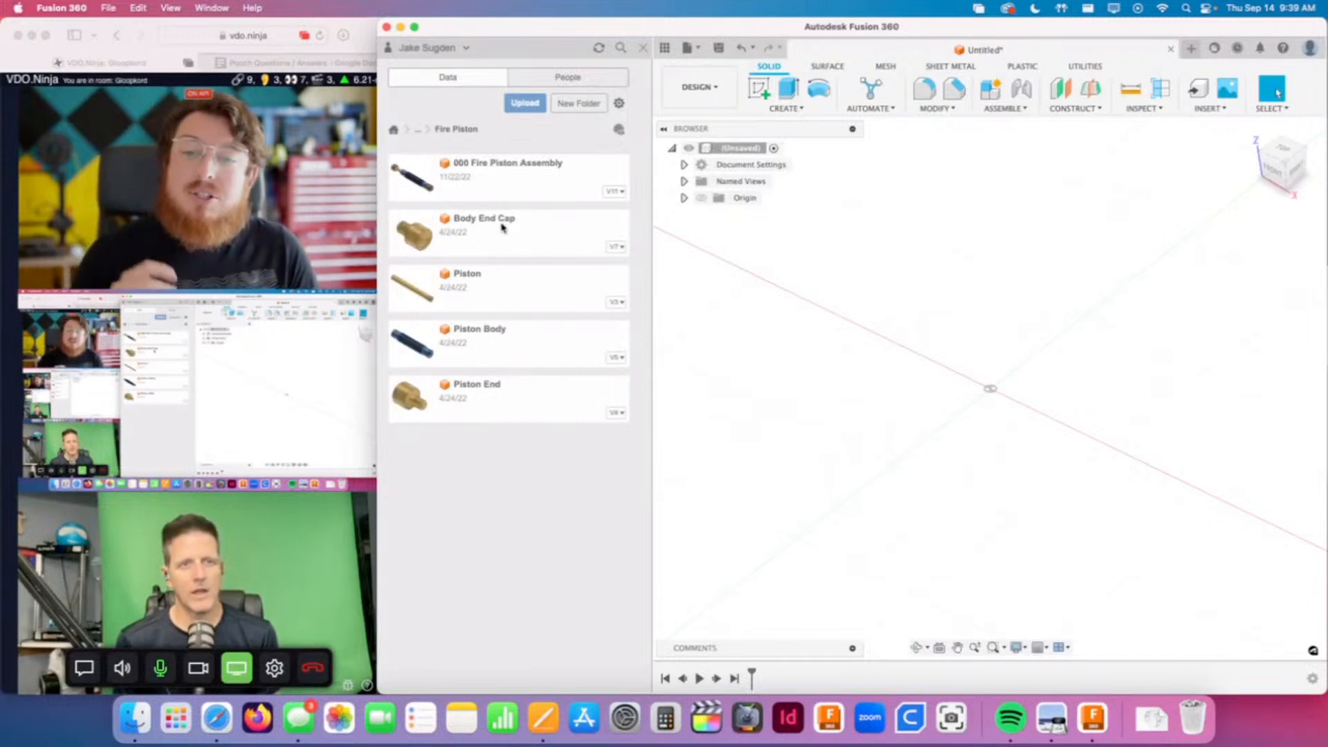
pyautogui.doubleClick(503, 185)
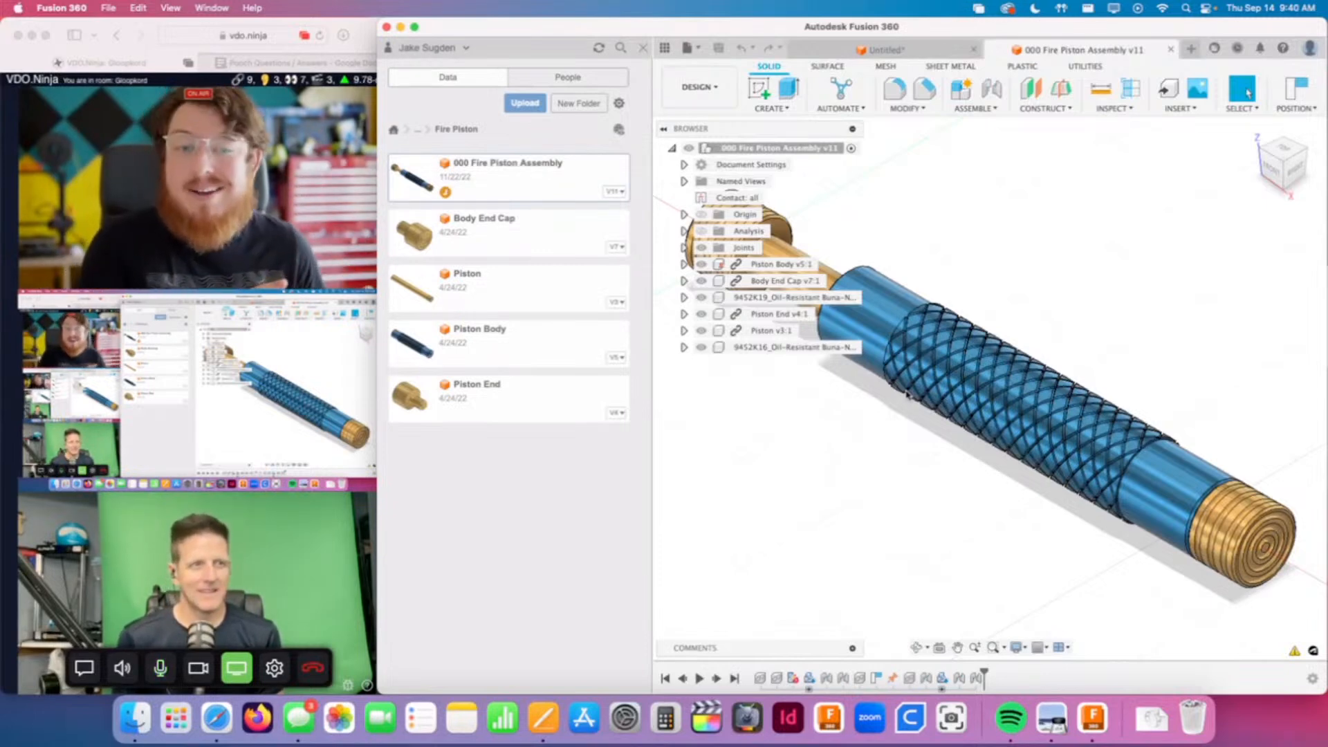
# Step: Slide the piston fully into the piston body and look over the closed fire piston assembly
pyautogui.keyDown('shift'); pyautogui.moveTo(866, 453); pyautogui.dragTo(785, 448, button='middle'); pyautogui.keyUp('shift')
pyautogui.moveTo(785, 444); pyautogui.dragTo(990, 519)
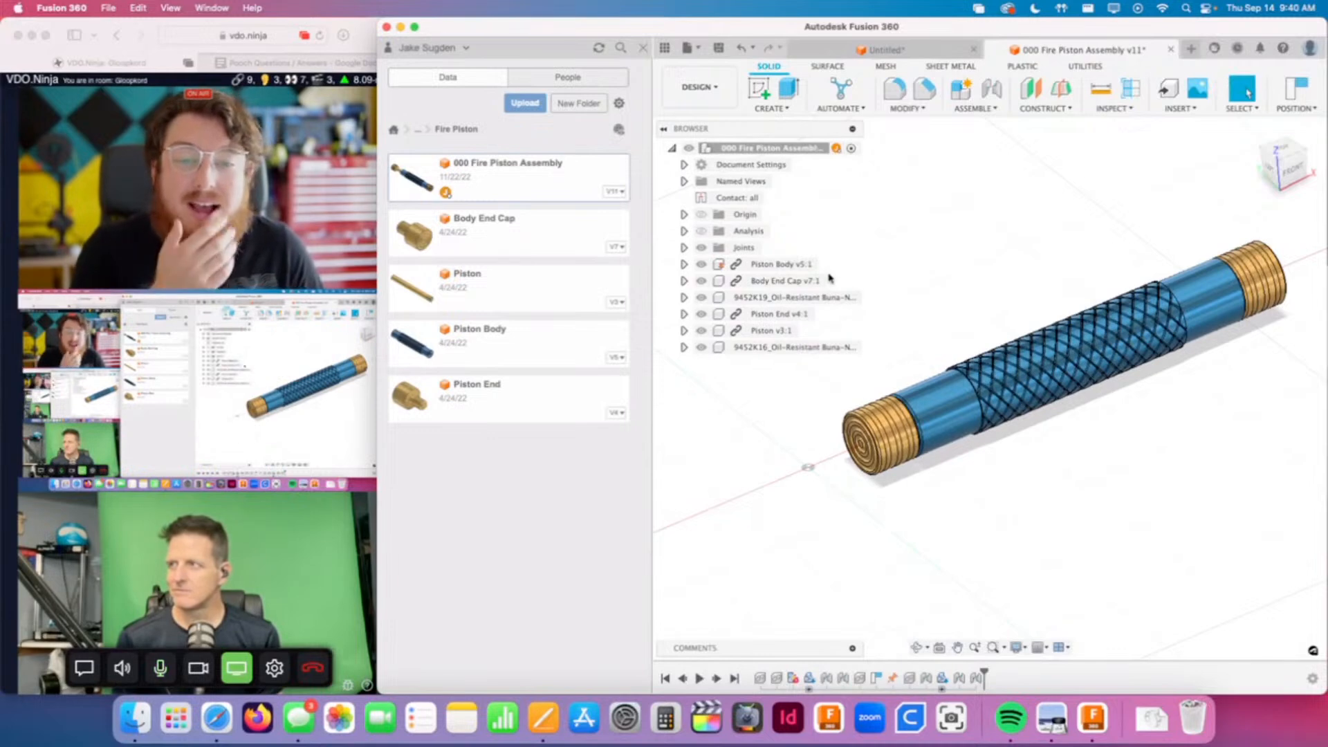
pyautogui.click(806, 154)
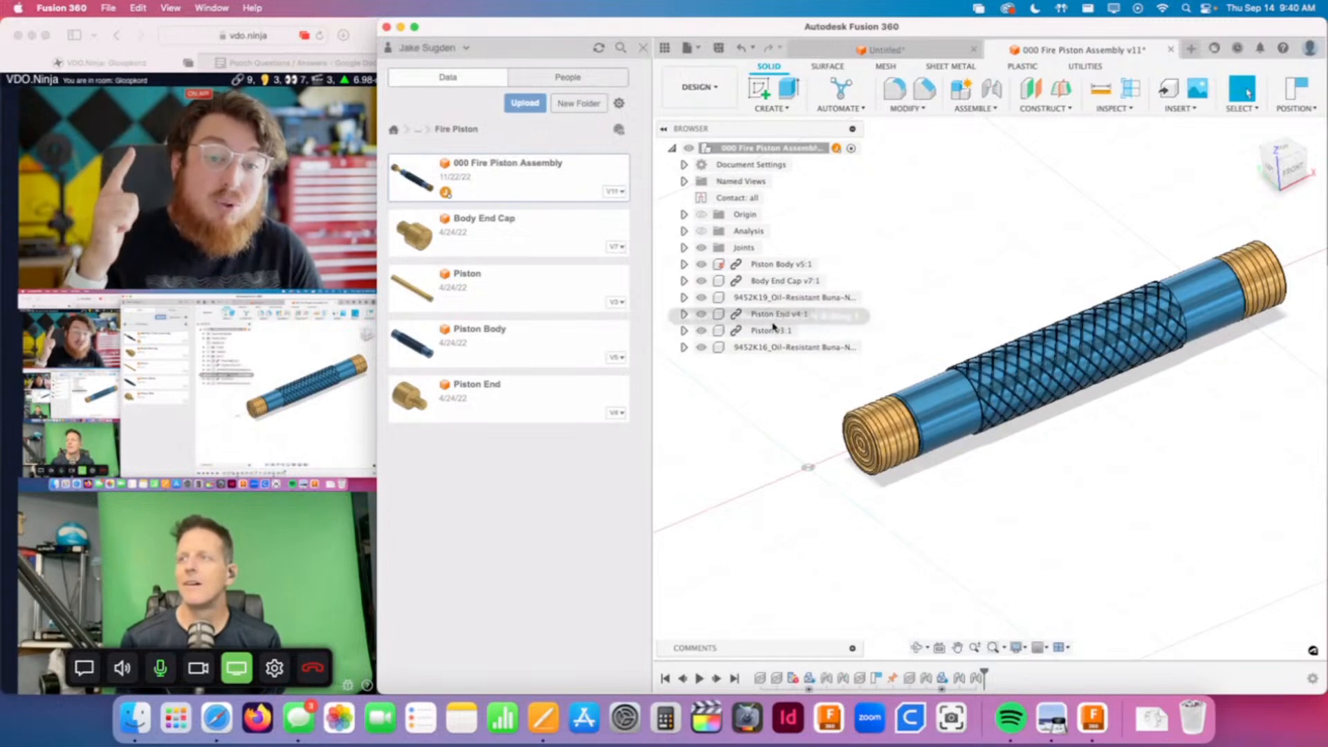
pyautogui.click(776, 155)
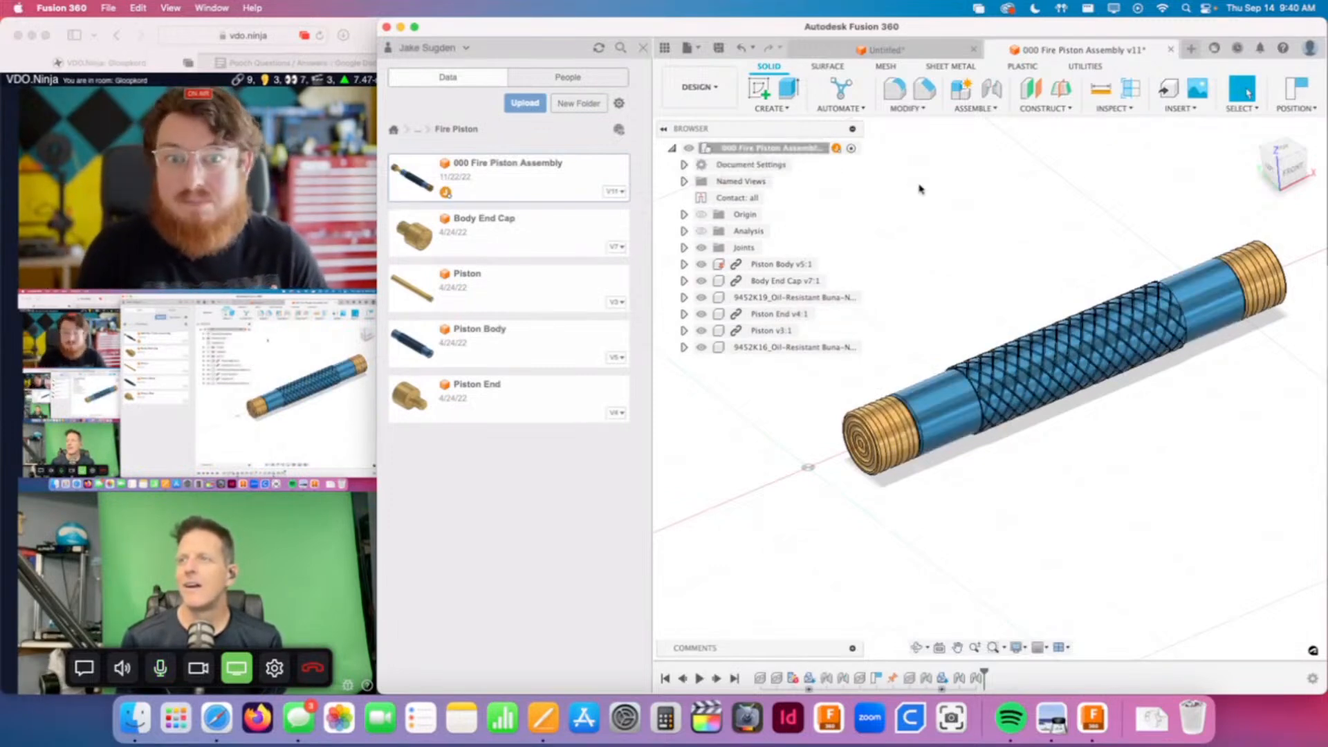
pyautogui.click(643, 48)
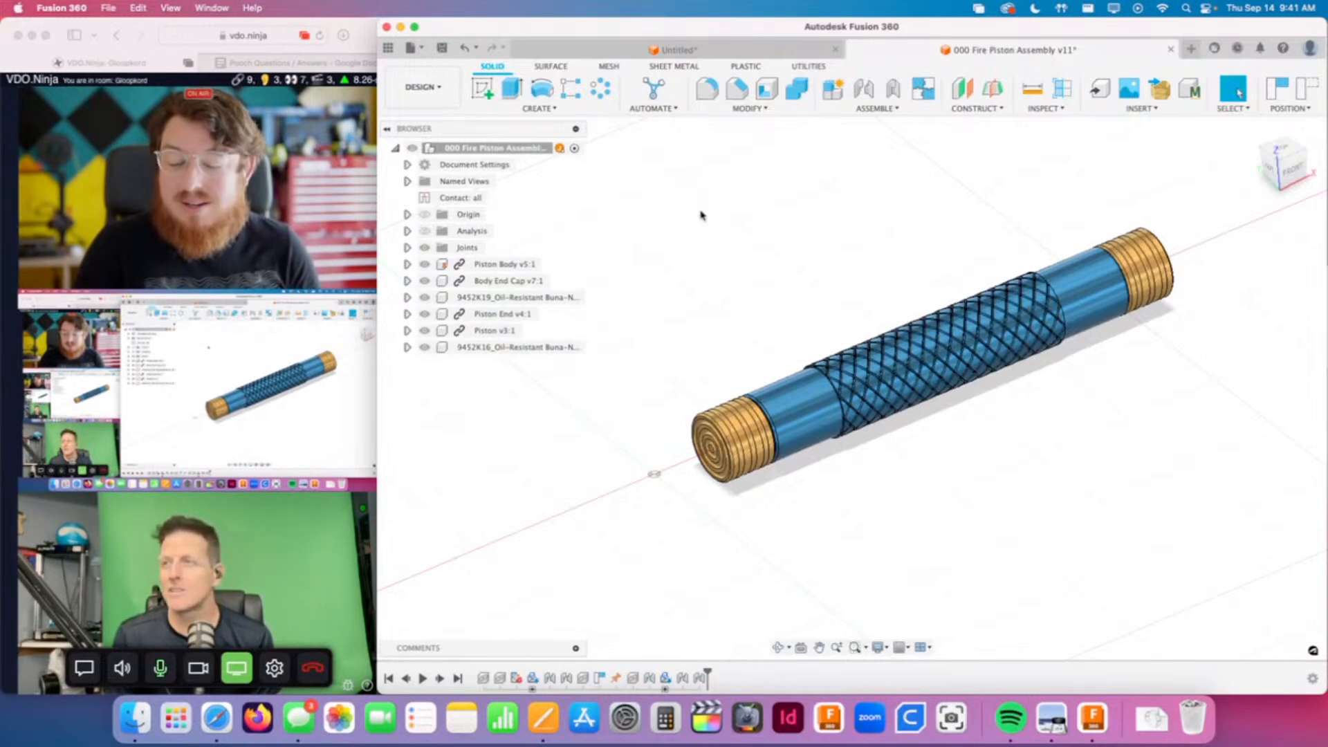
pyautogui.keyDown('shift'); pyautogui.moveTo(977, 457); pyautogui.dragTo(1041, 489, button='middle'); pyautogui.keyUp('shift')
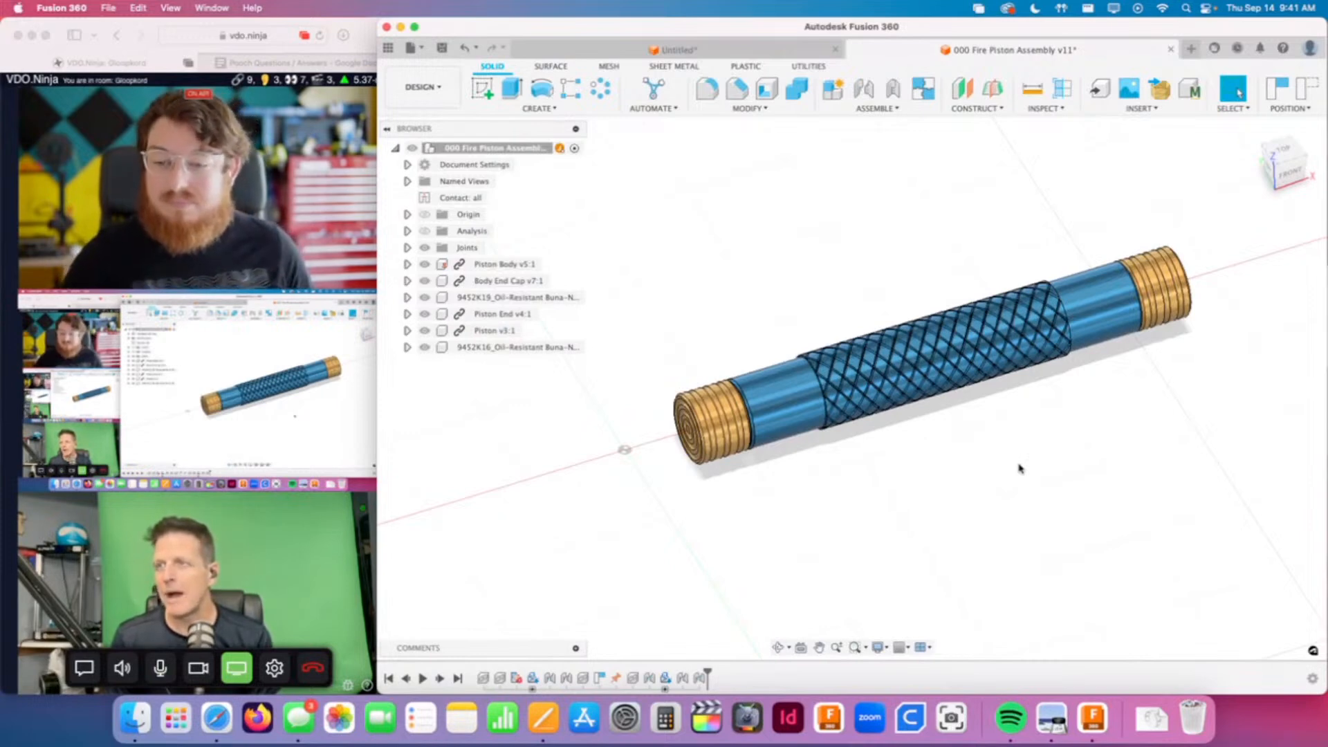
pyautogui.keyDown('shift'); pyautogui.moveTo(1003, 515); pyautogui.dragTo(1032, 513, button='middle'); pyautogui.keyUp('shift')
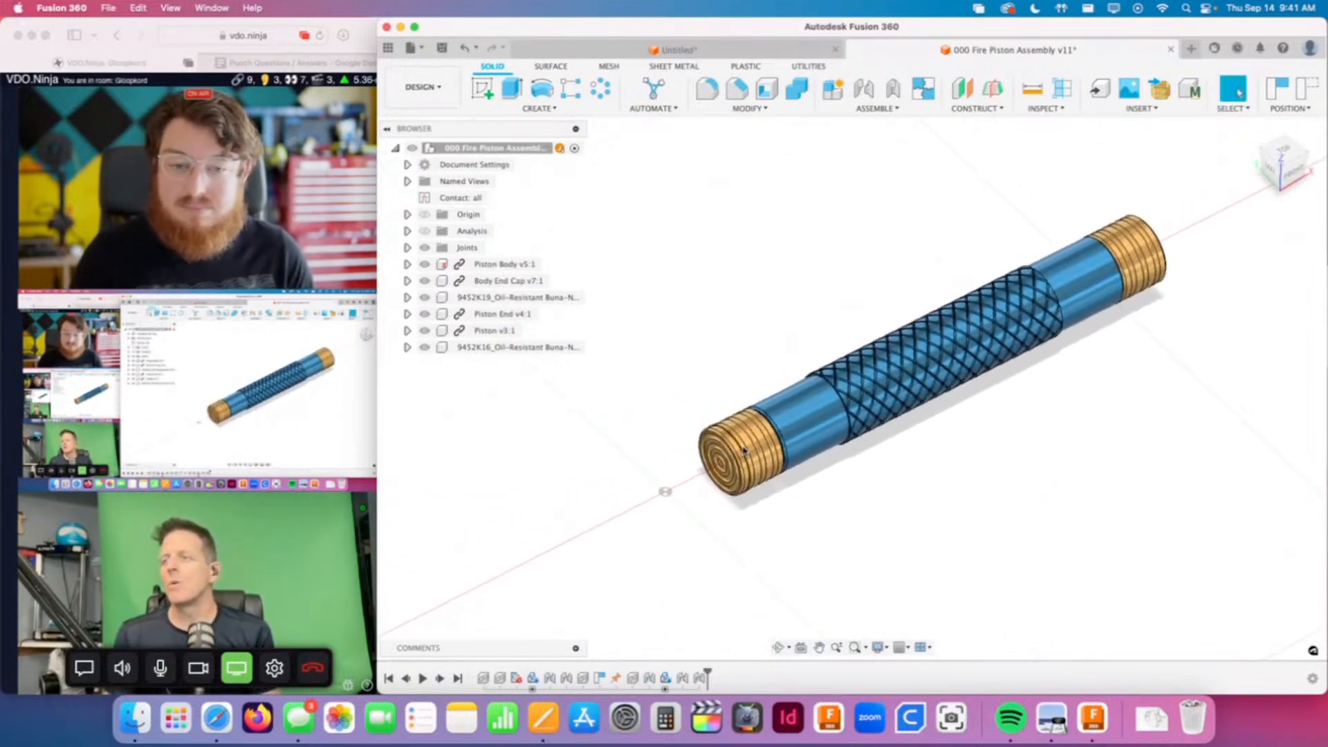
# Step: Open the 000 Assembly design from the Ender 3 Hot End folder in 6-Assemblies
pyautogui.click(388, 49)
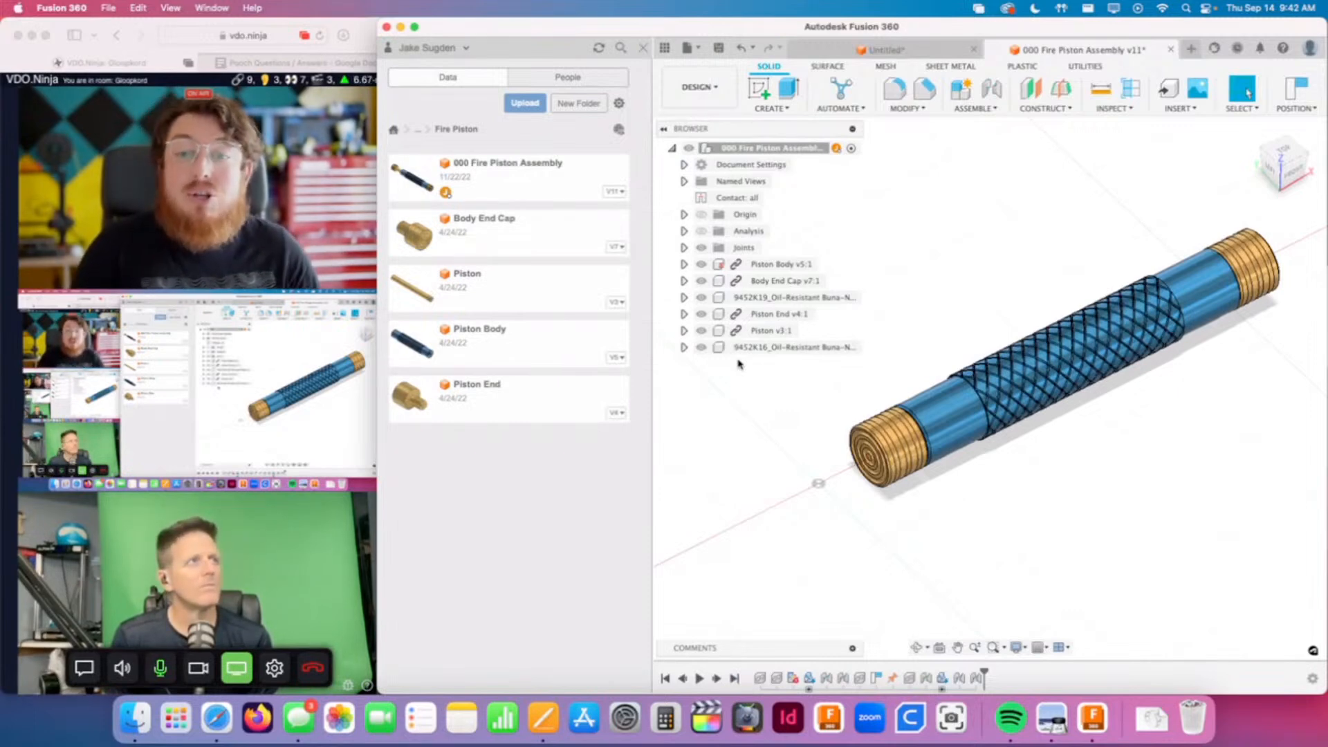
pyautogui.click(418, 131)
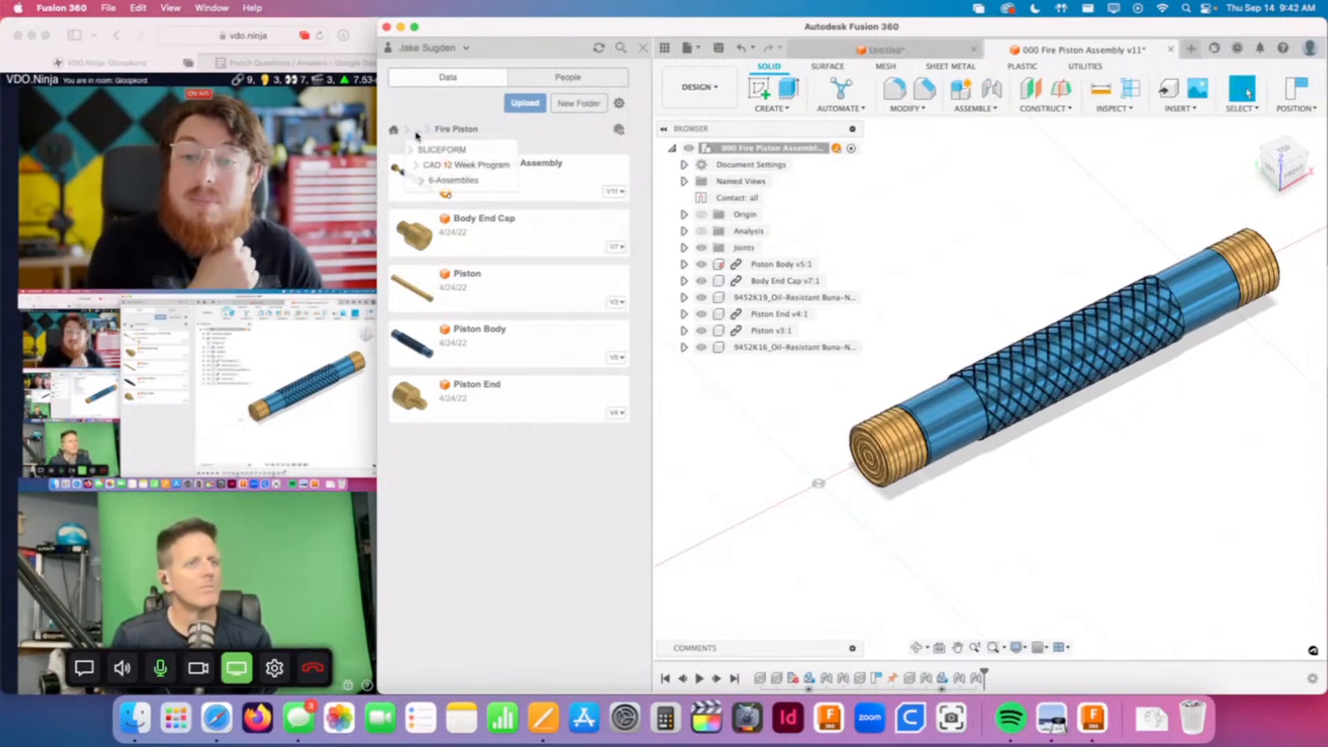
pyautogui.click(454, 180)
pyautogui.click(459, 178)
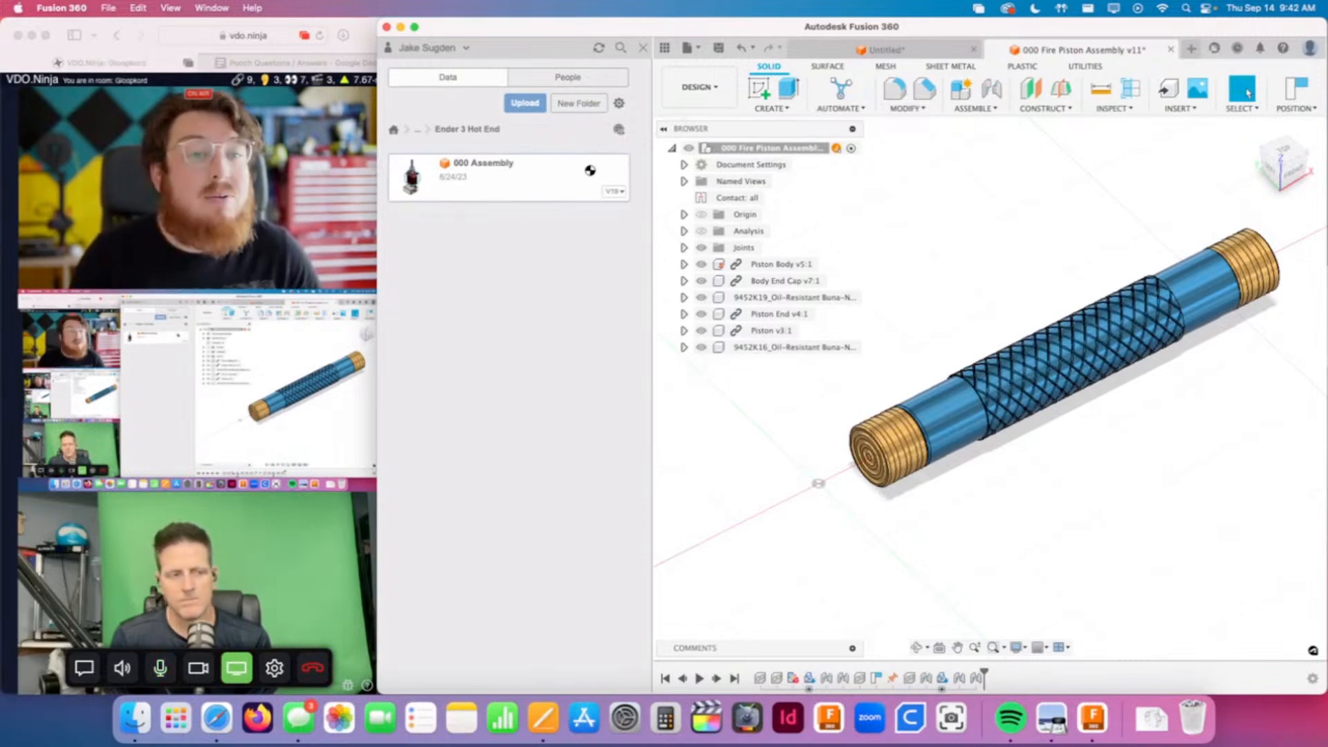
pyautogui.doubleClick(585, 171)
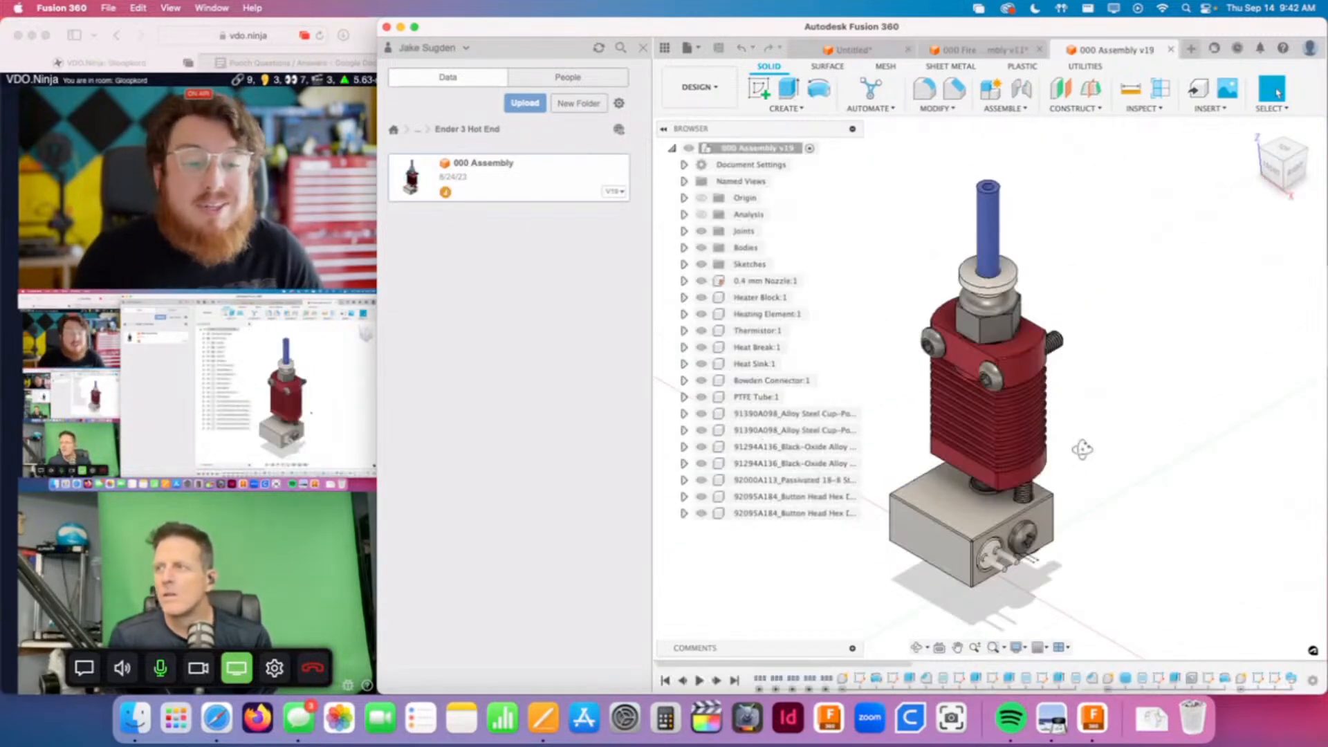
# Step: Examine the hot end assembly and highlight its Heating Element, Heat Break and Heat Sink components in turn
pyautogui.keyDown('shift'); pyautogui.moveTo(1082, 450); pyautogui.dragTo(1143, 389, button='middle'); pyautogui.keyUp('shift')
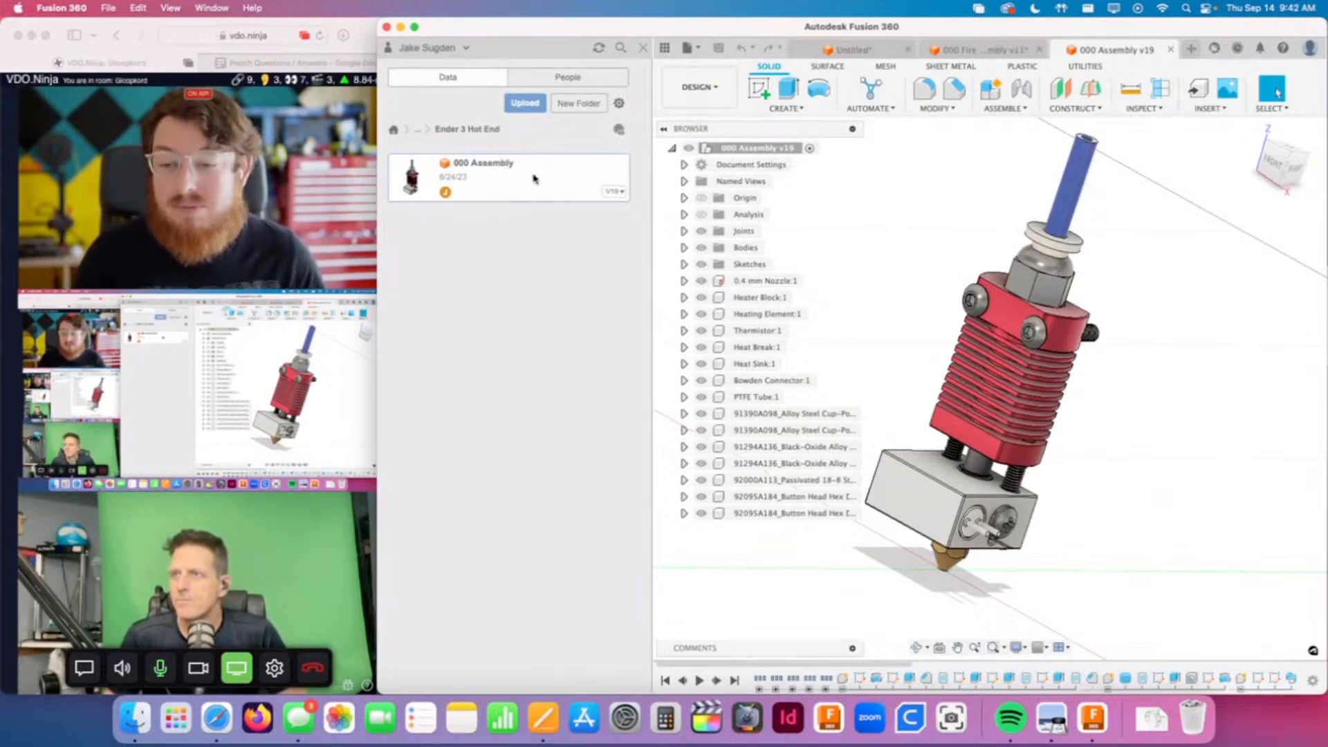
pyautogui.moveTo(1146, 413)
pyautogui.keyDown('shift'); pyautogui.mouseDown(button='middle')
pyautogui.moveTo(1160, 424)
pyautogui.moveTo(1144, 437)
pyautogui.mouseUp(button='middle'); pyautogui.keyUp('shift')
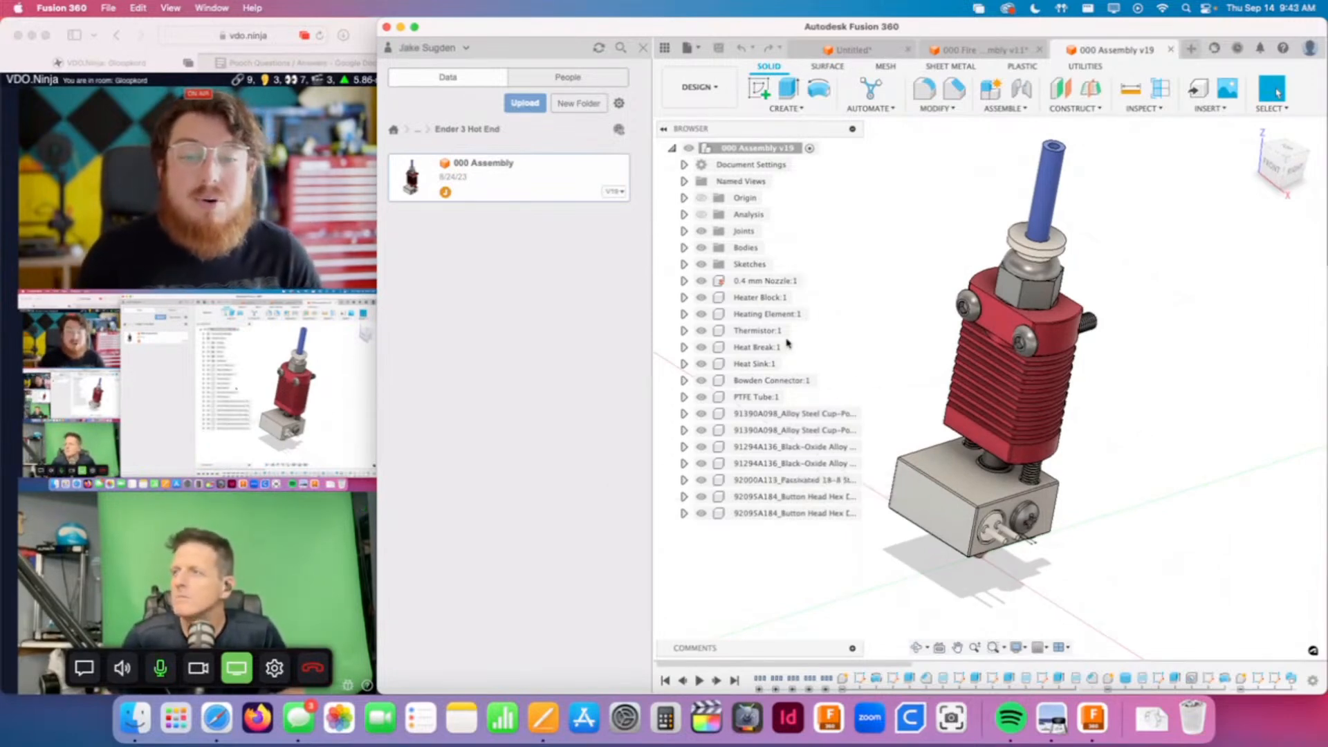
pyautogui.click(765, 315)
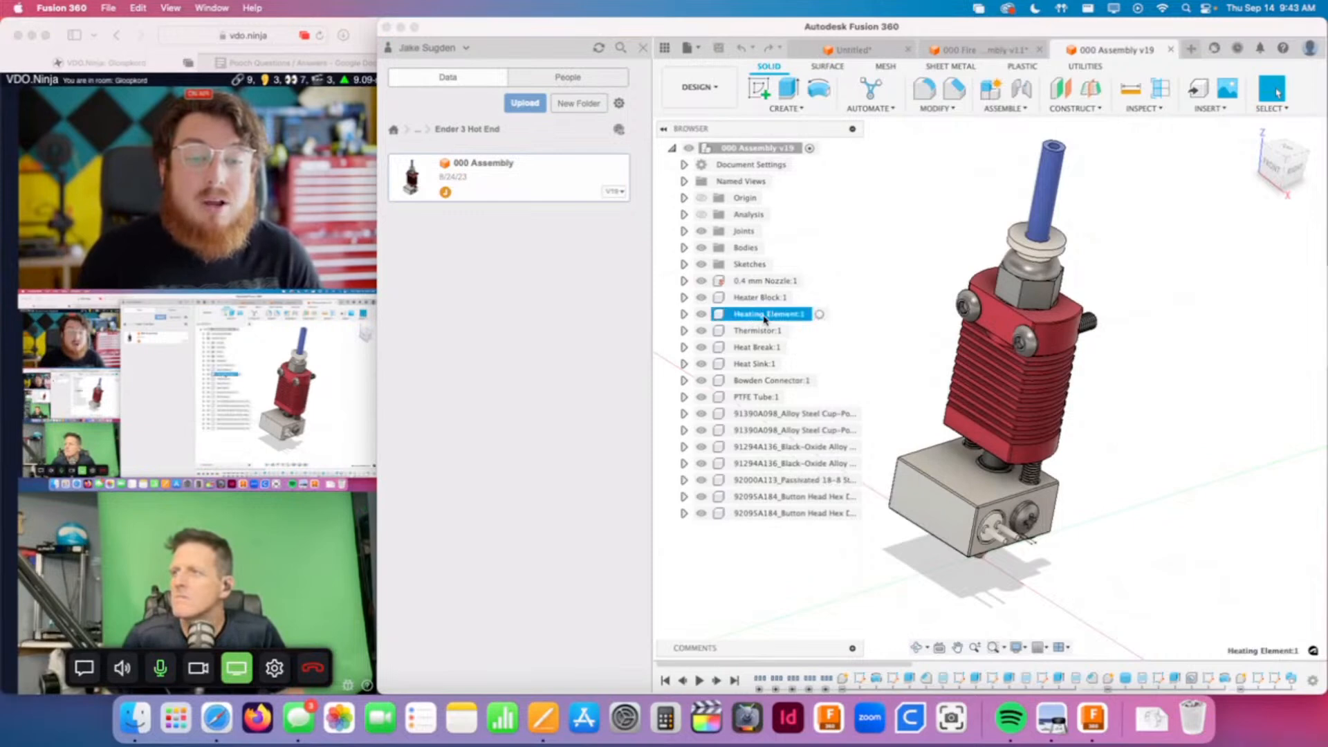
pyautogui.click(758, 347)
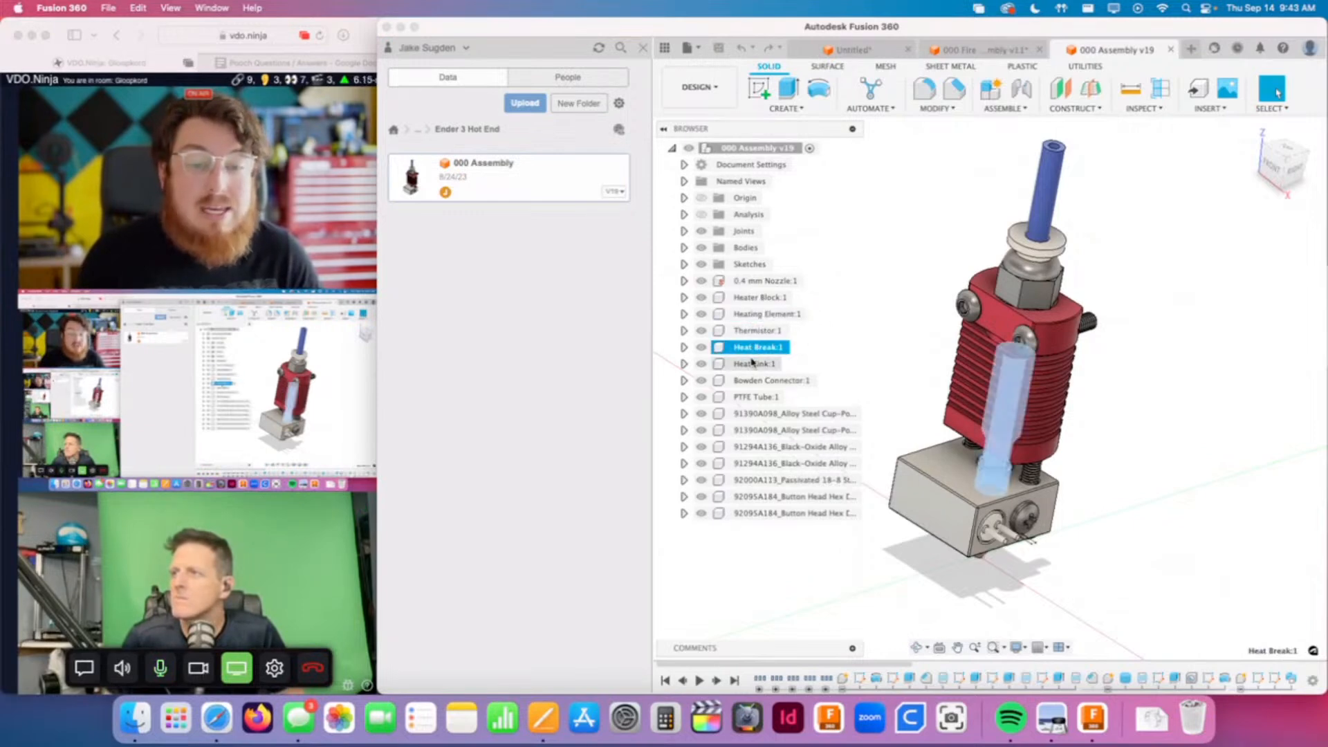
pyautogui.click(753, 366)
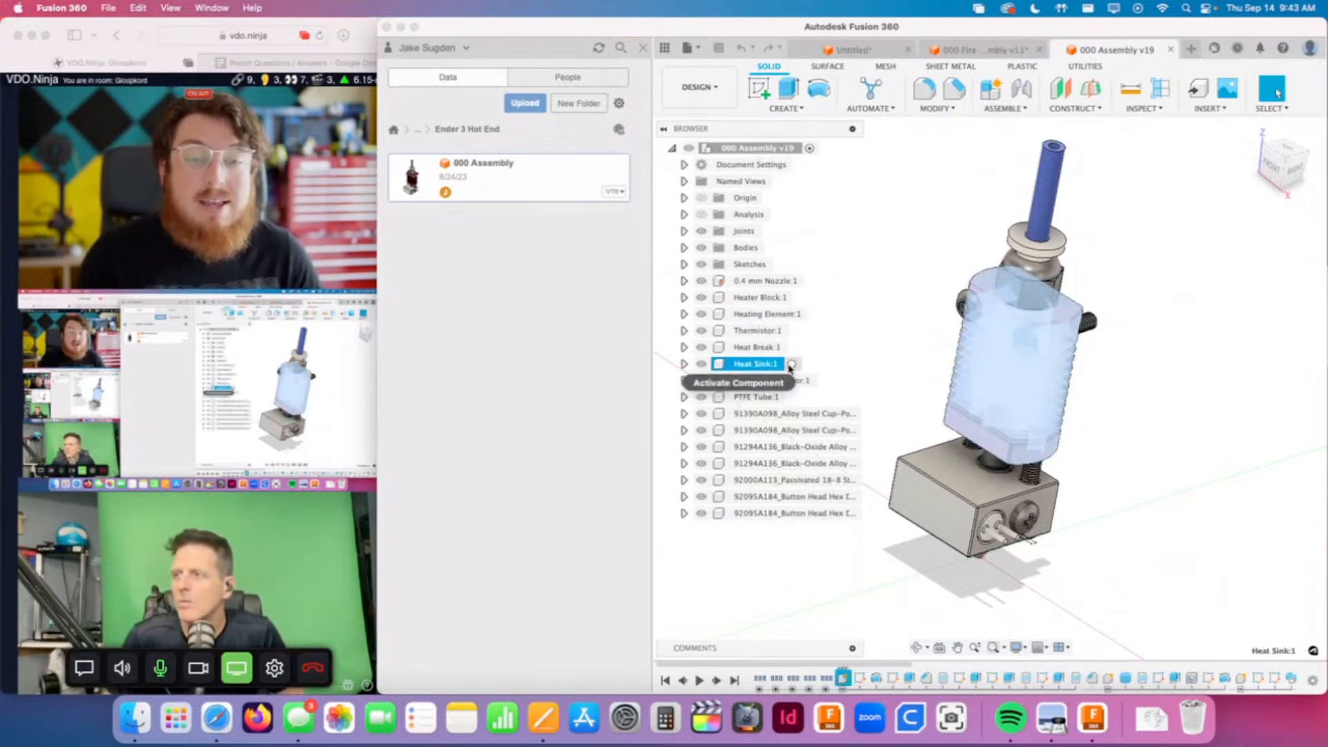
# Step: Activate the Heat Sink component in the hot end assembly and look over it among the surrounding parts
pyautogui.click(791, 365)
pyautogui.click(1180, 410)
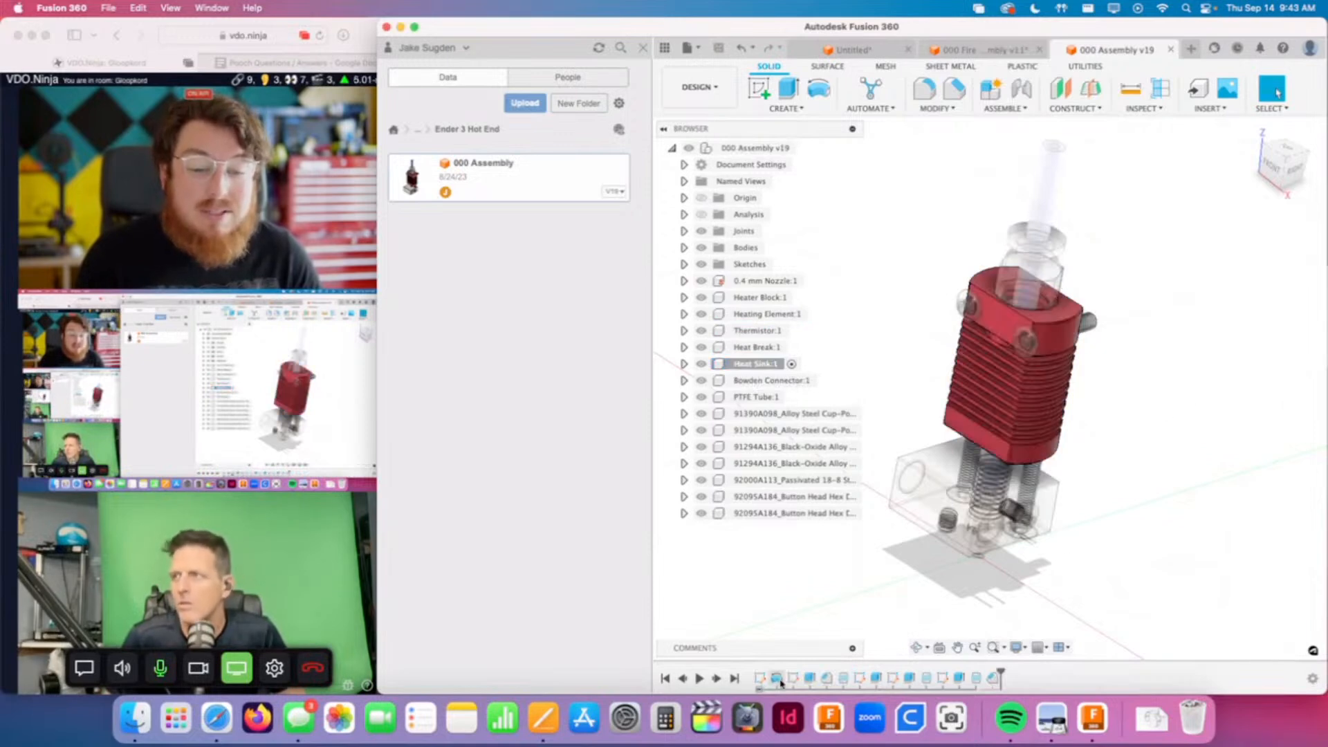
pyautogui.keyDown('shift'); pyautogui.moveTo(1137, 321); pyautogui.dragTo(1200, 388, button='middle'); pyautogui.keyUp('shift')
pyautogui.scroll(5, 982, 371)
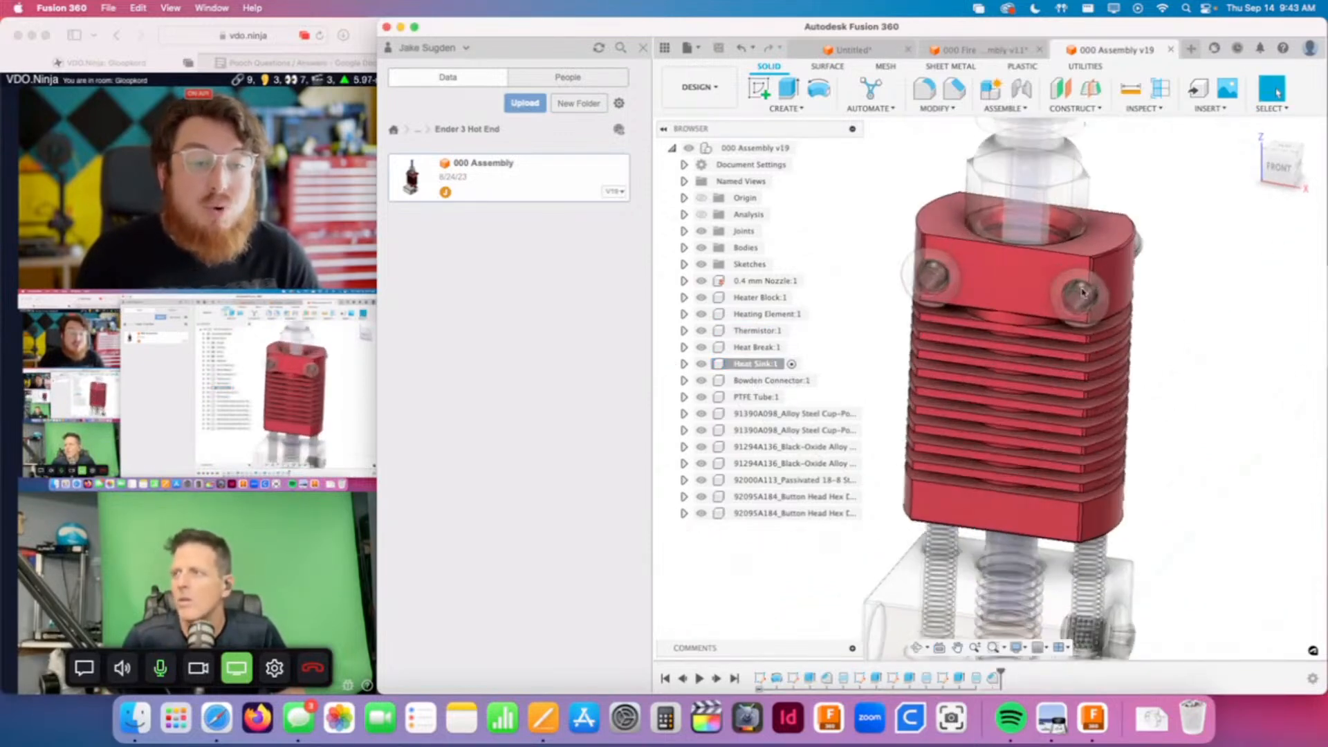
pyautogui.scroll(-2, 1143, 367)
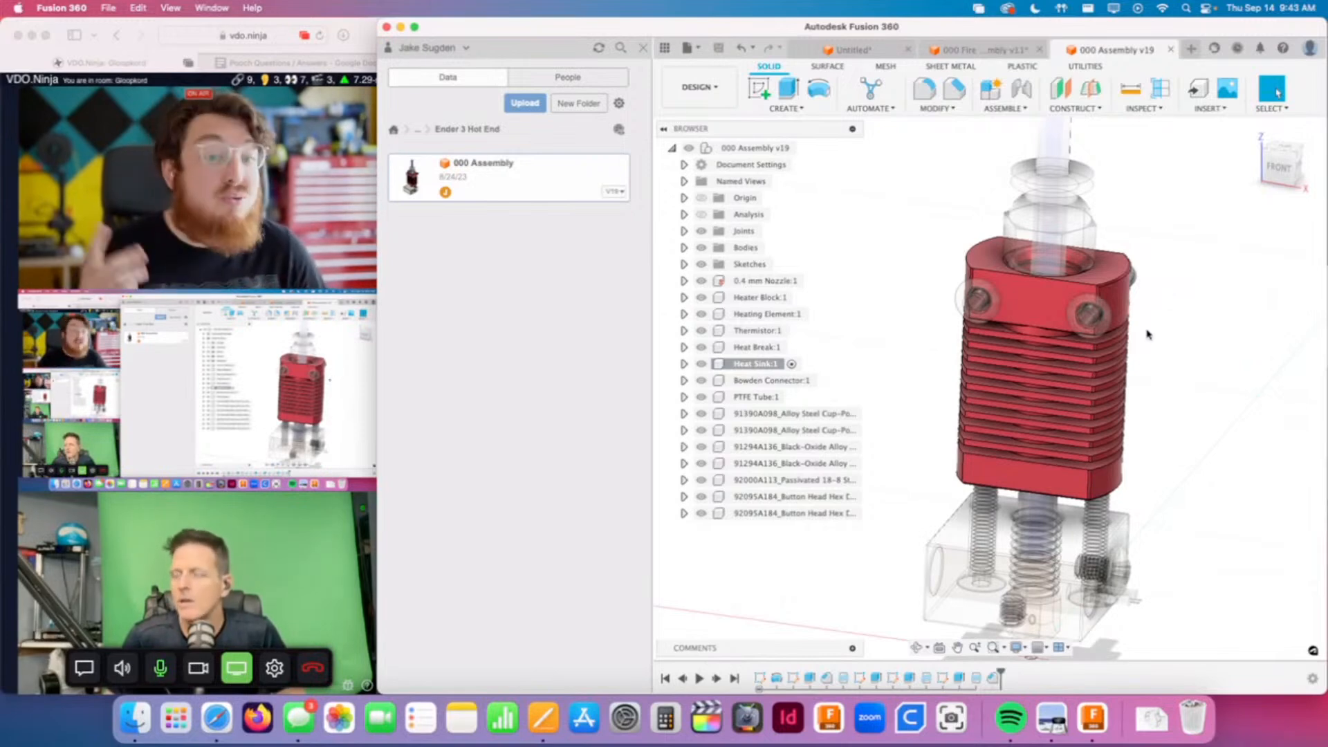
pyautogui.scroll(-5, 1147, 335)
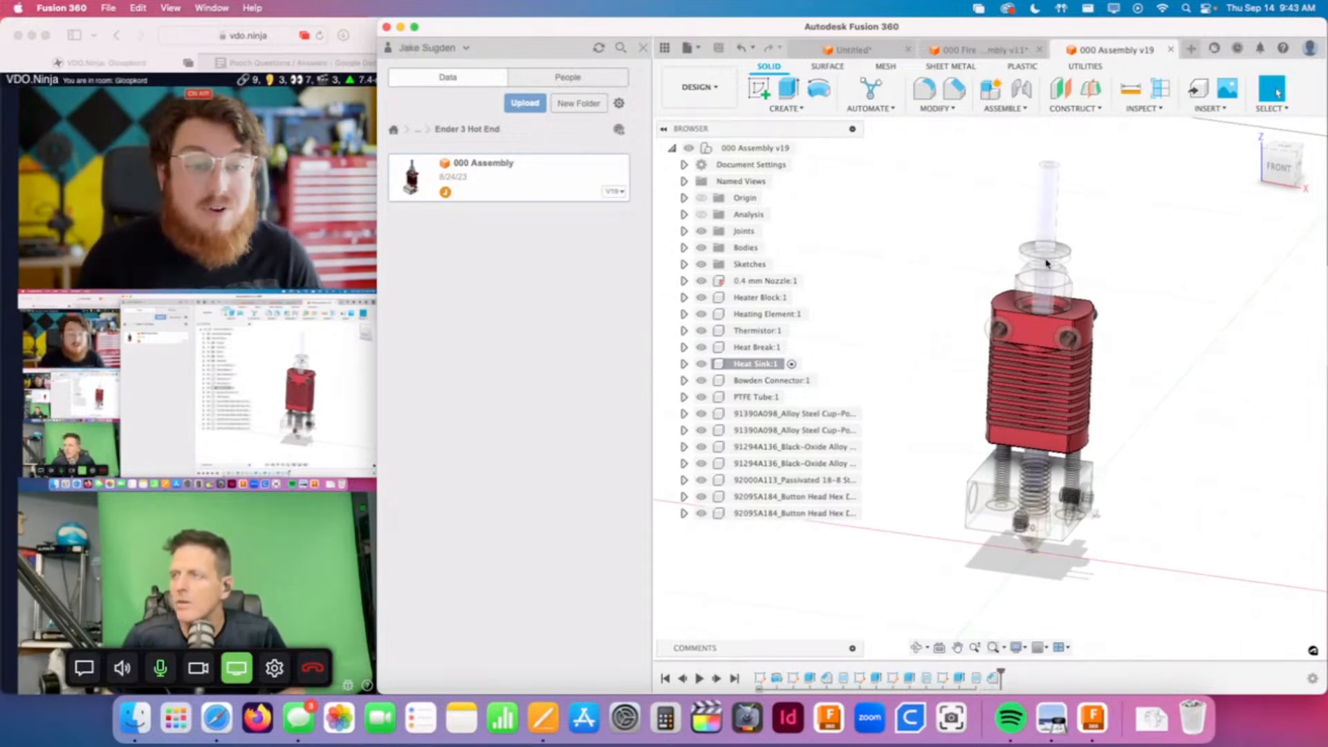
# Step: Hide the 0.4 mm Nozzle and Heater Block components and show them again
pyautogui.click(701, 297)
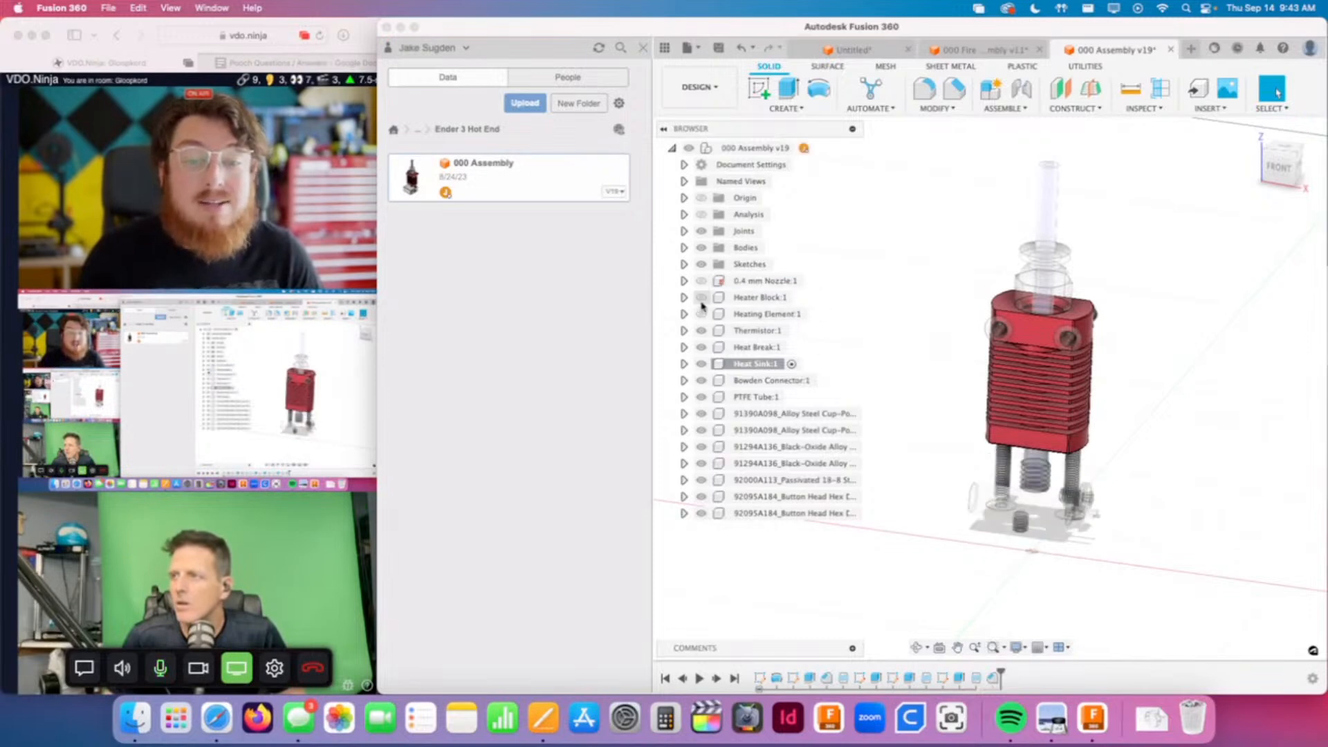
pyautogui.click(701, 297)
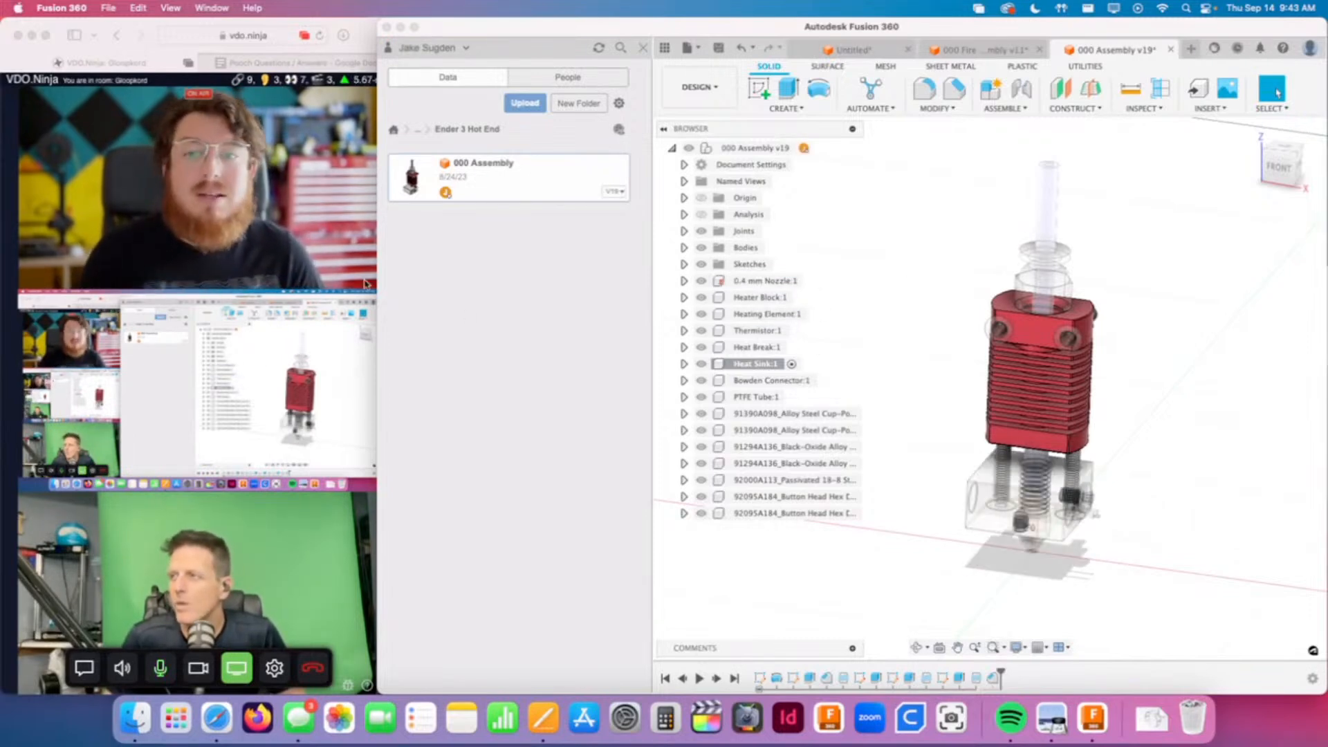
pyautogui.click(473, 249)
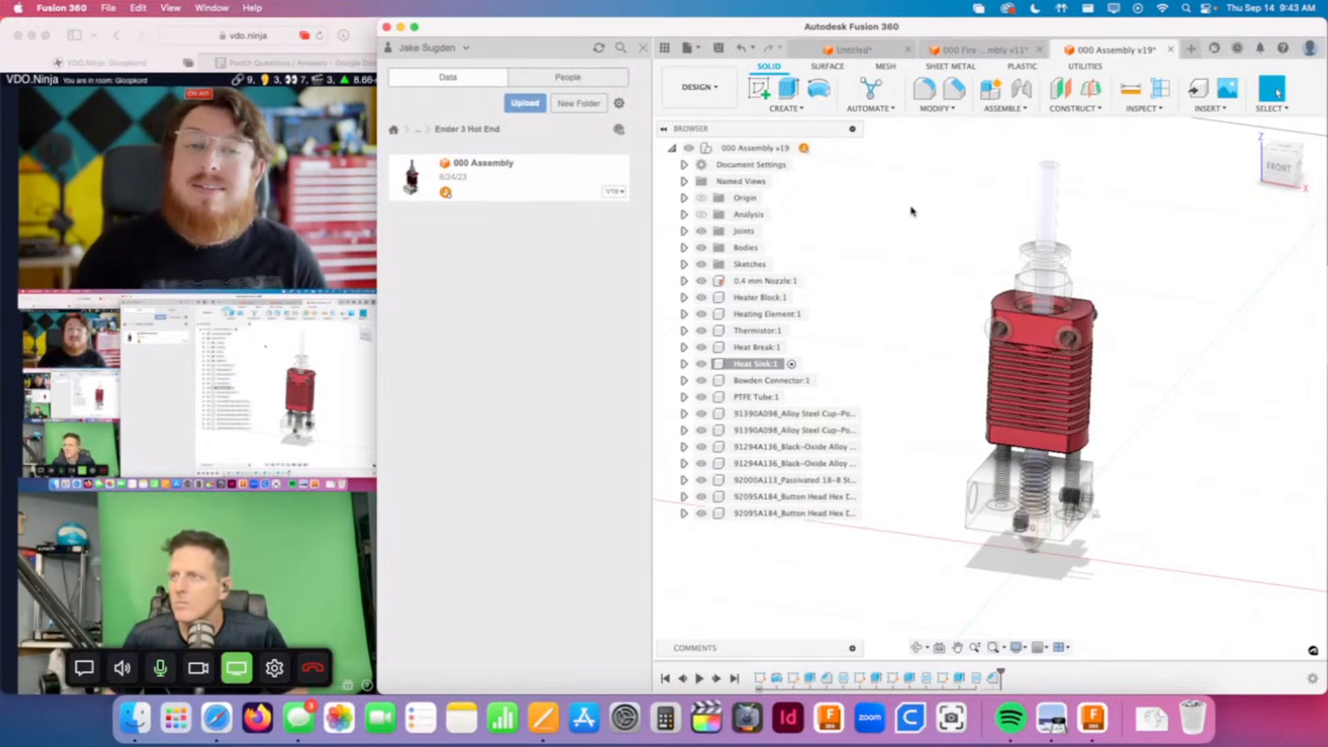
# Step: Preview the External option for a new component under the Heat Sink and discard the new component
pyautogui.click(991, 90)
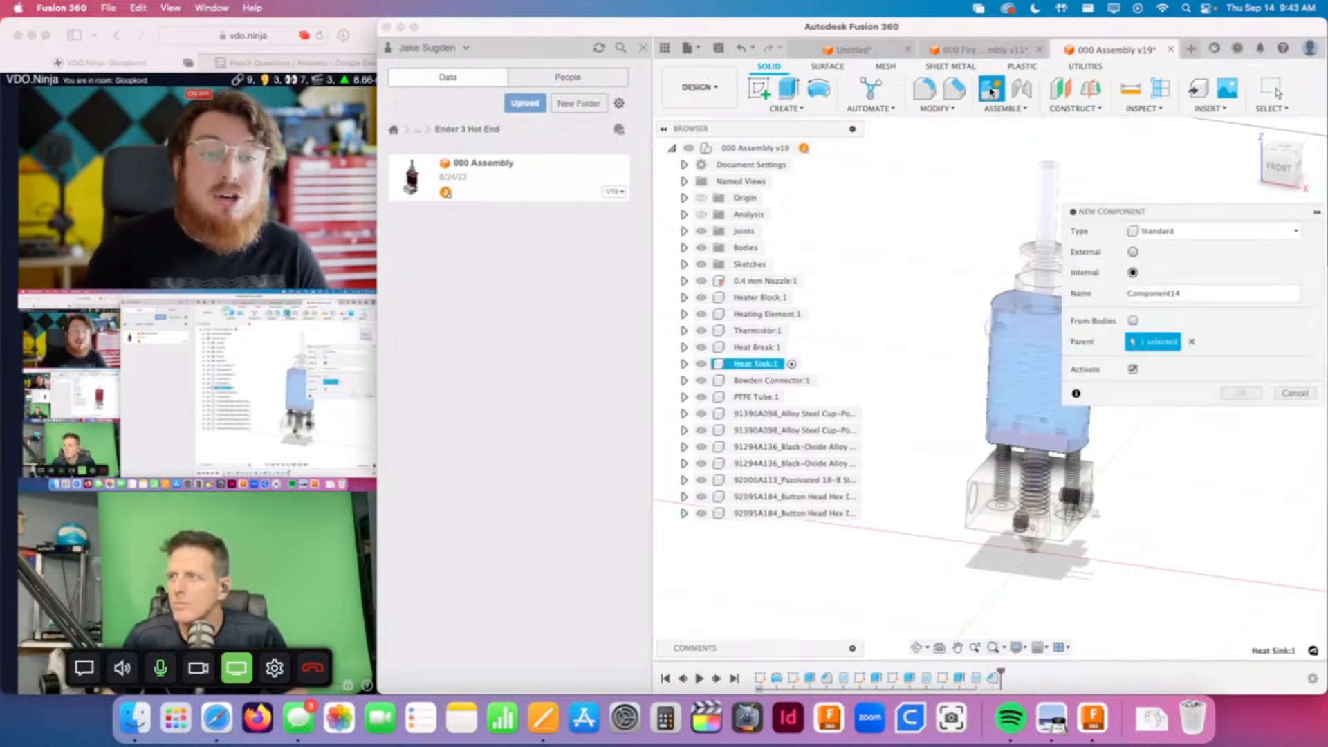
pyautogui.click(1134, 252)
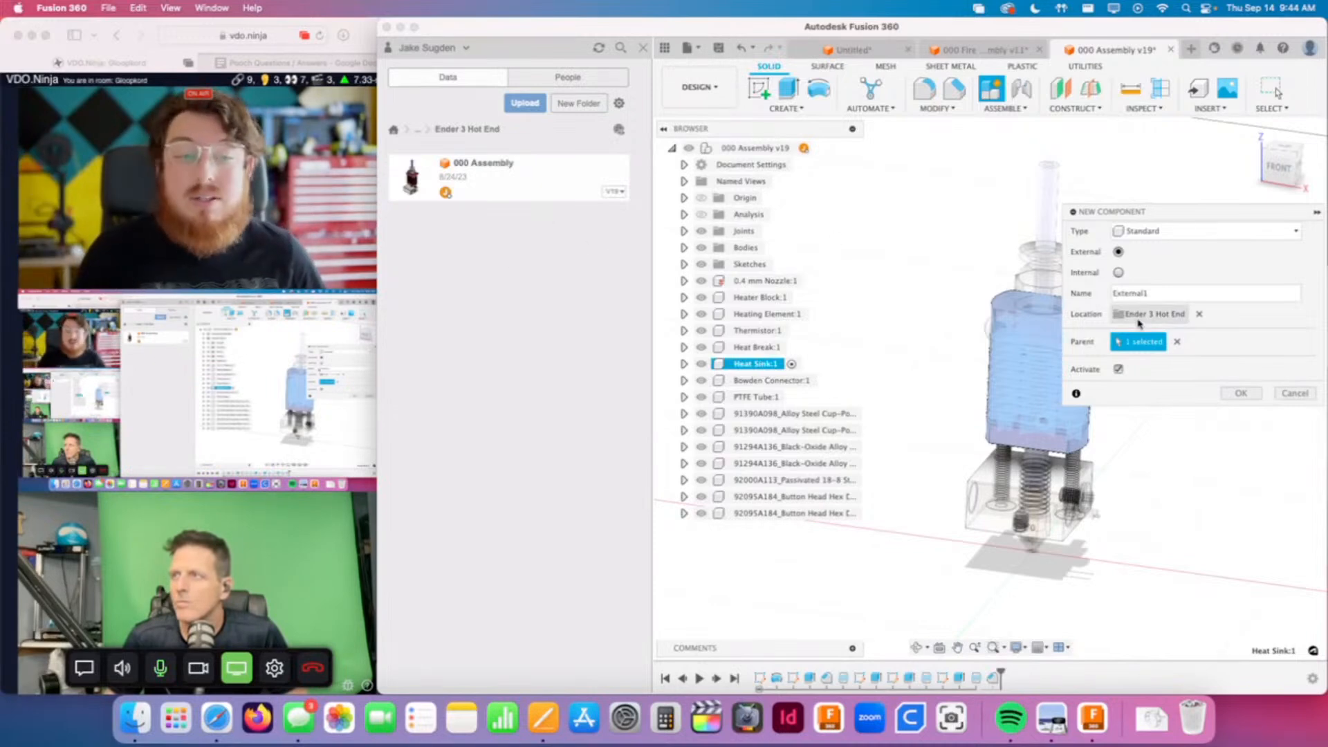
pyautogui.click(1295, 393)
# Step: Open the Piston design from the Fire Piston folder in 6-Assemblies and look over the part
pyautogui.click(418, 130)
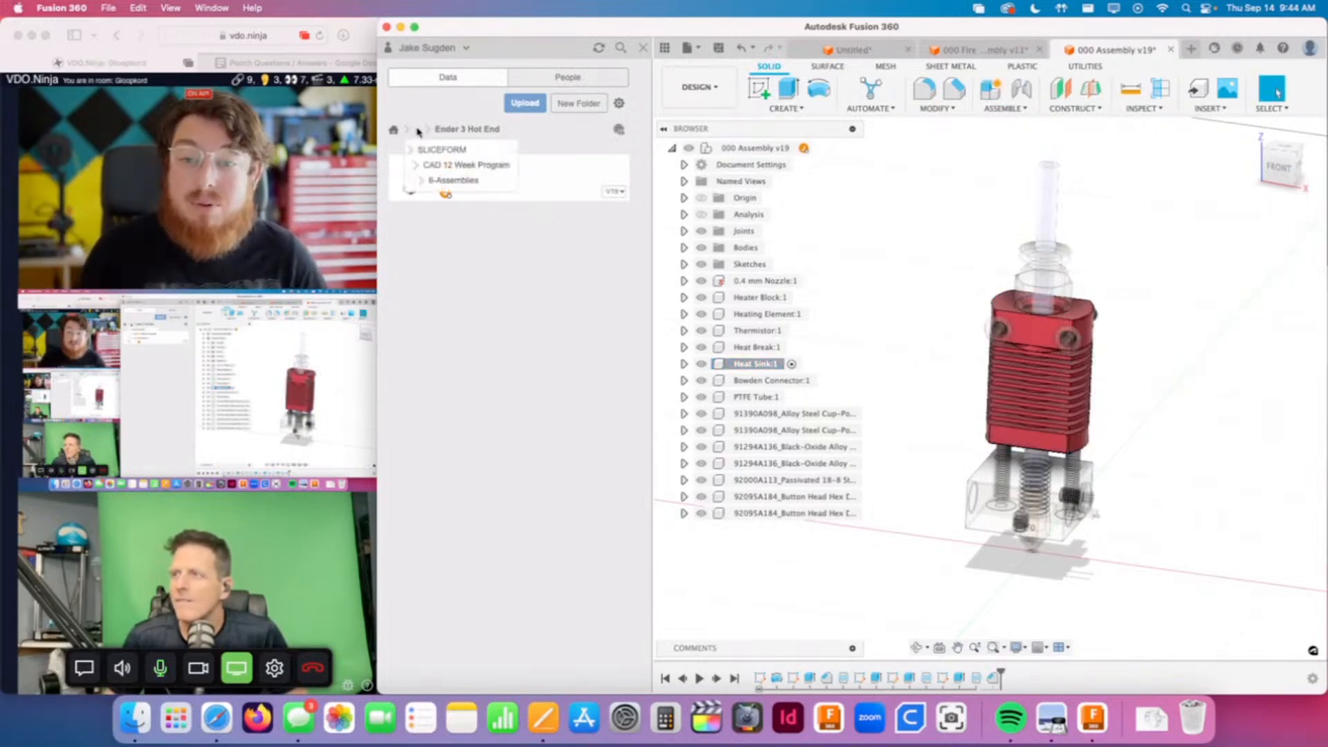
pyautogui.click(446, 182)
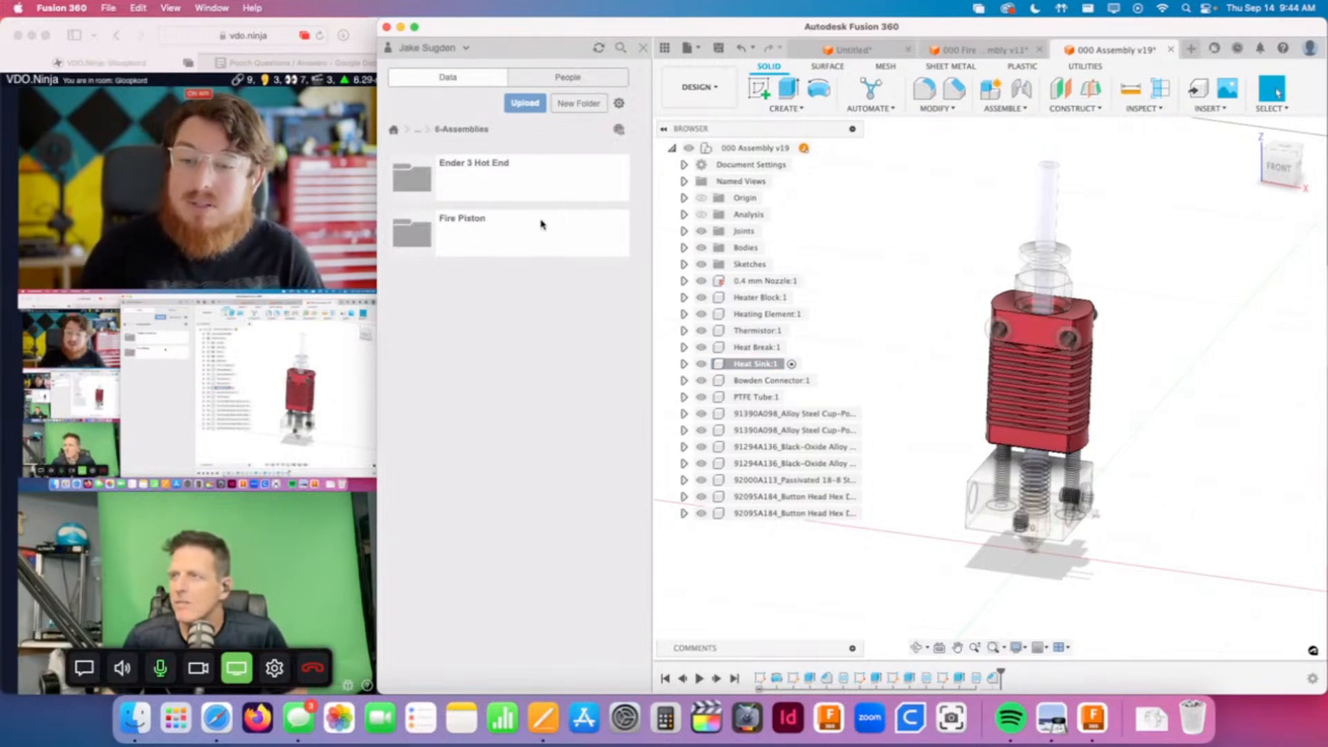
pyautogui.click(508, 242)
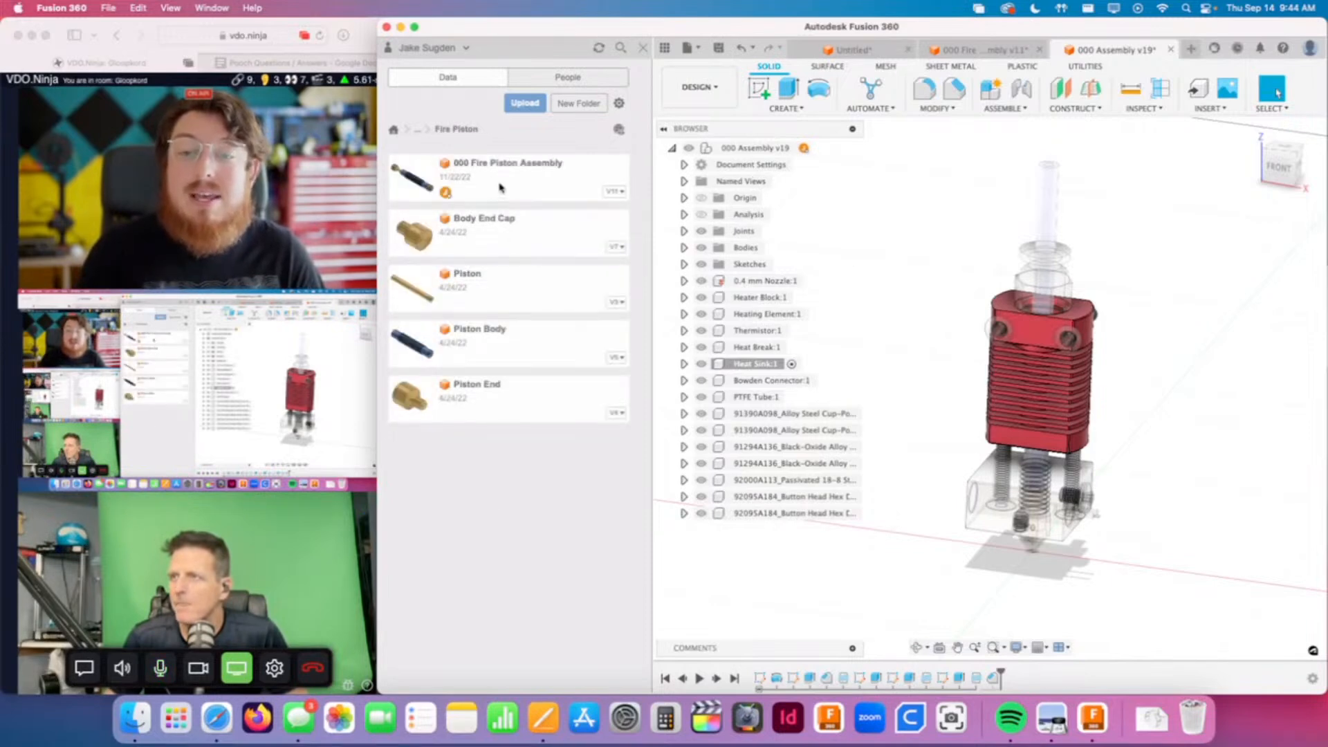
pyautogui.click(969, 50)
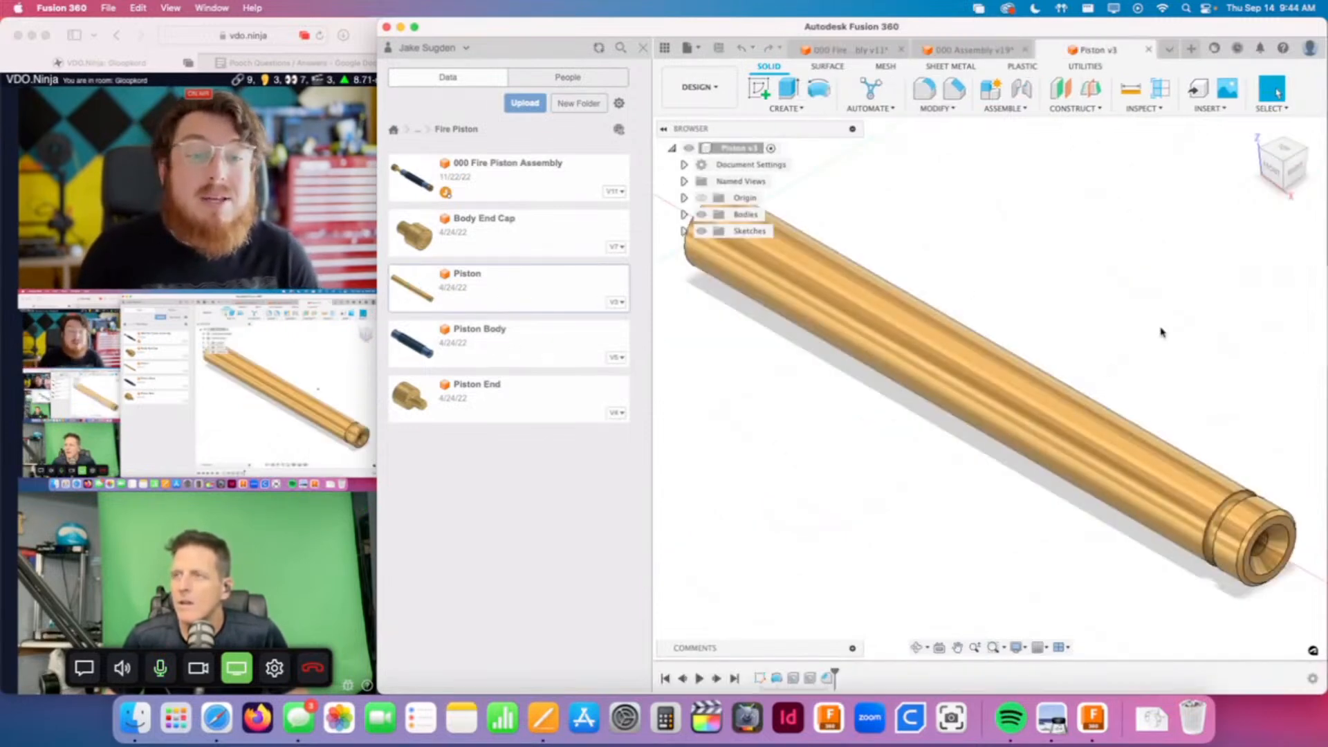
pyautogui.keyDown('shift'); pyautogui.moveTo(1162, 332); pyautogui.dragTo(1134, 333, button='middle'); pyautogui.keyUp('shift')
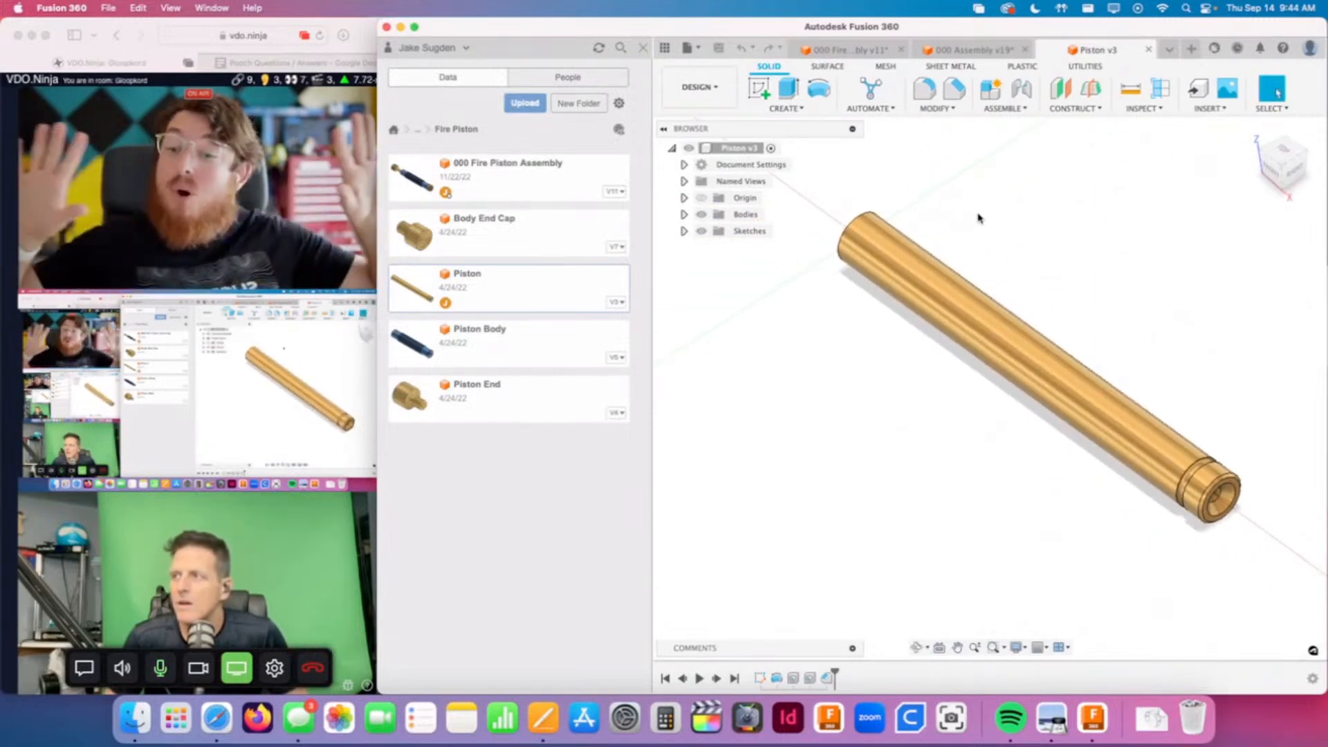
pyautogui.scroll(-3, 978, 222)
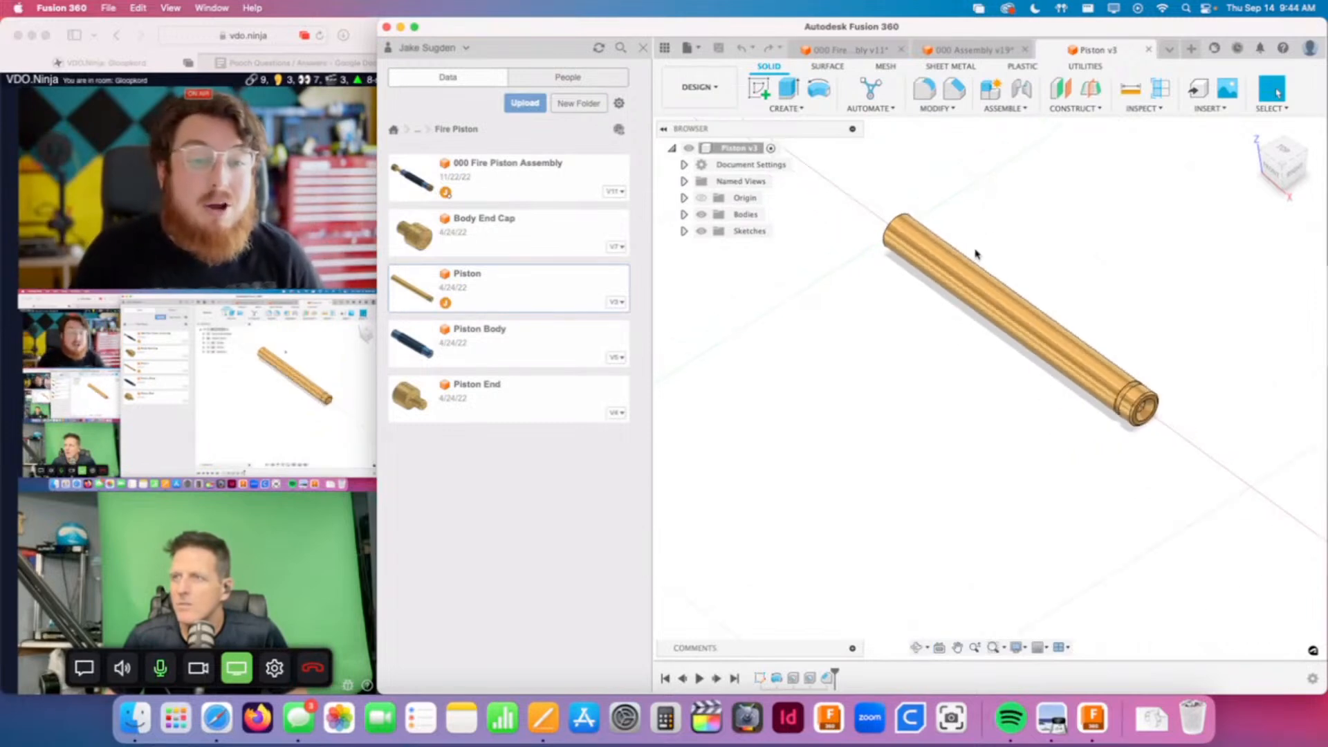
pyautogui.moveTo(976, 251); pyautogui.dragTo(980, 259, button='middle')
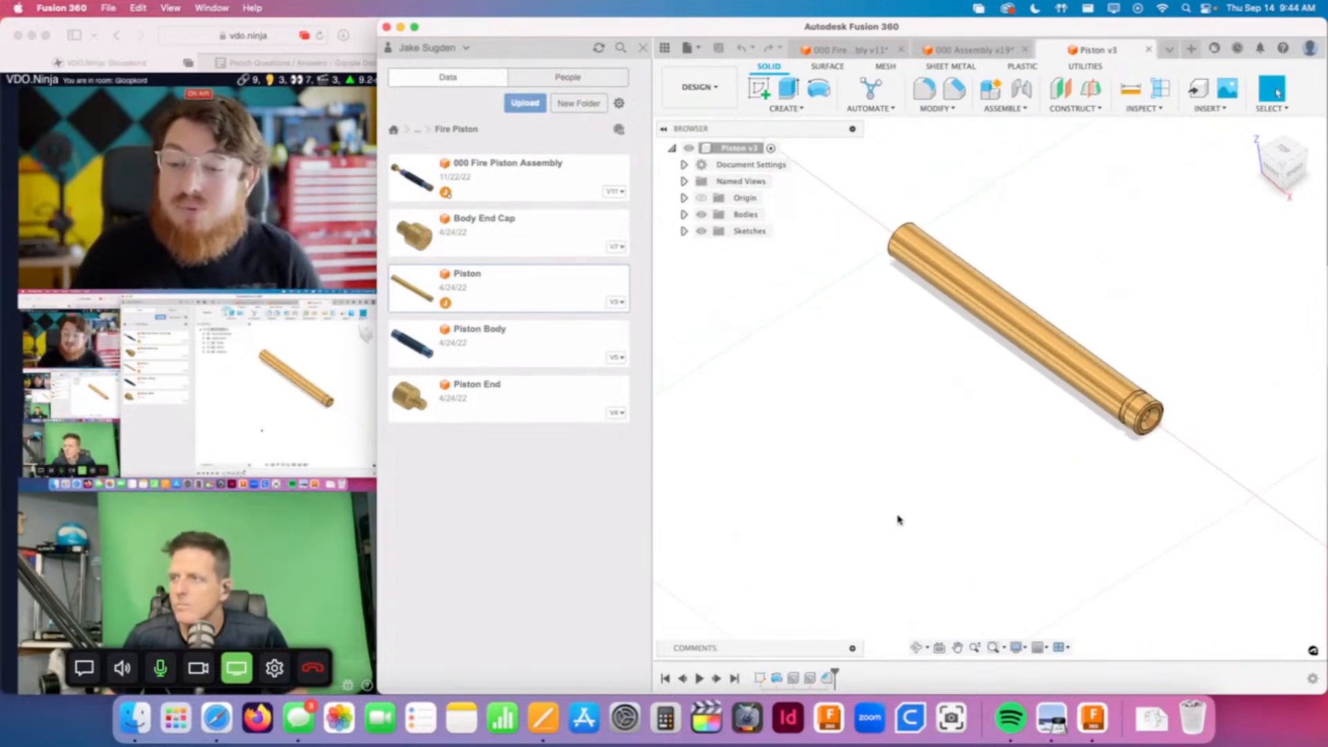
pyautogui.keyDown('shift'); pyautogui.moveTo(899, 520); pyautogui.dragTo(1022, 471, button='middle'); pyautogui.keyUp('shift')
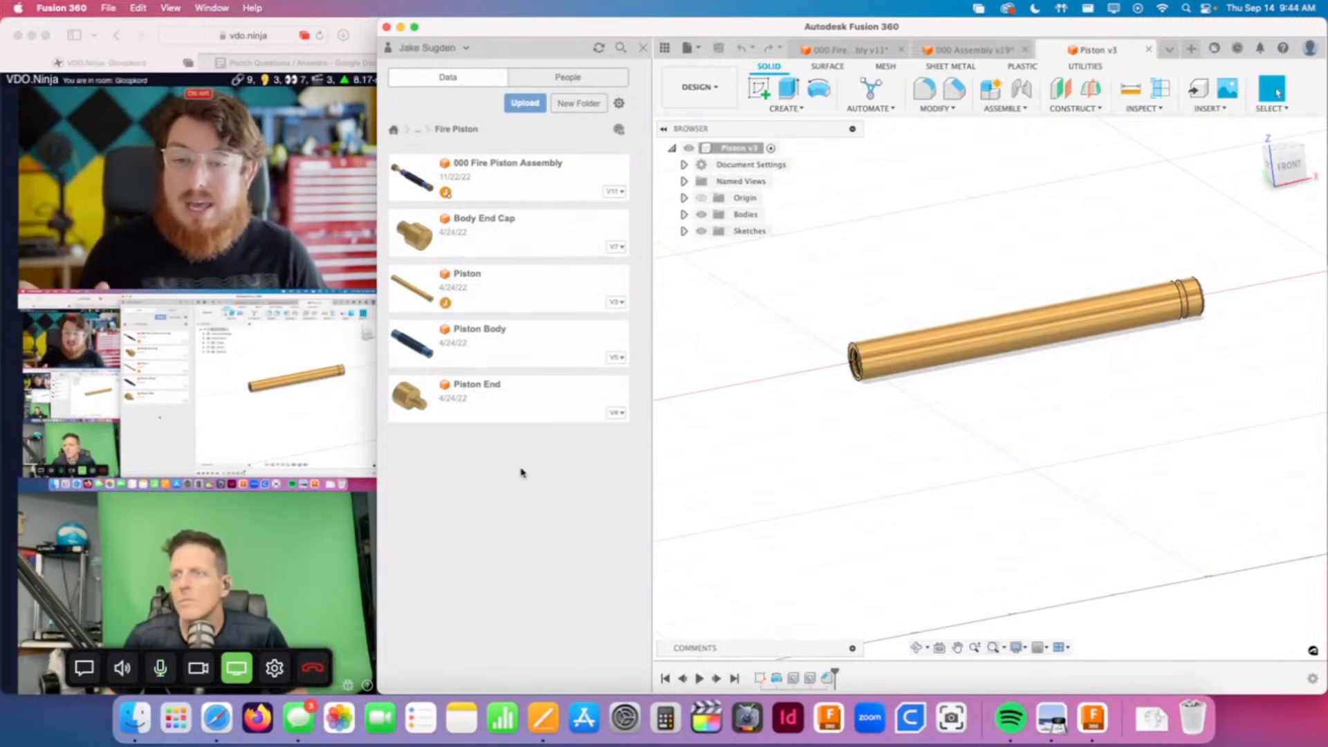
# Step: Review the version history of the Body End Cap design and collapse its details
pyautogui.click(620, 248)
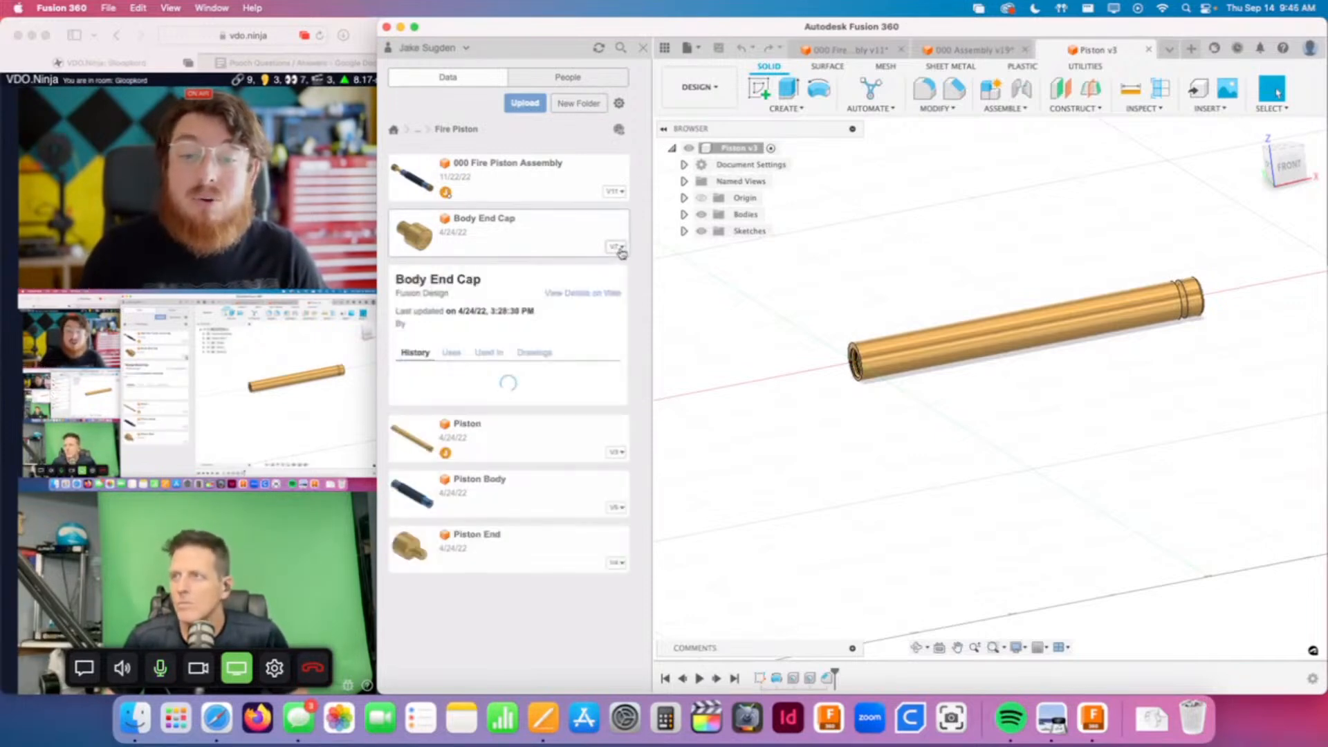
pyautogui.click(438, 491)
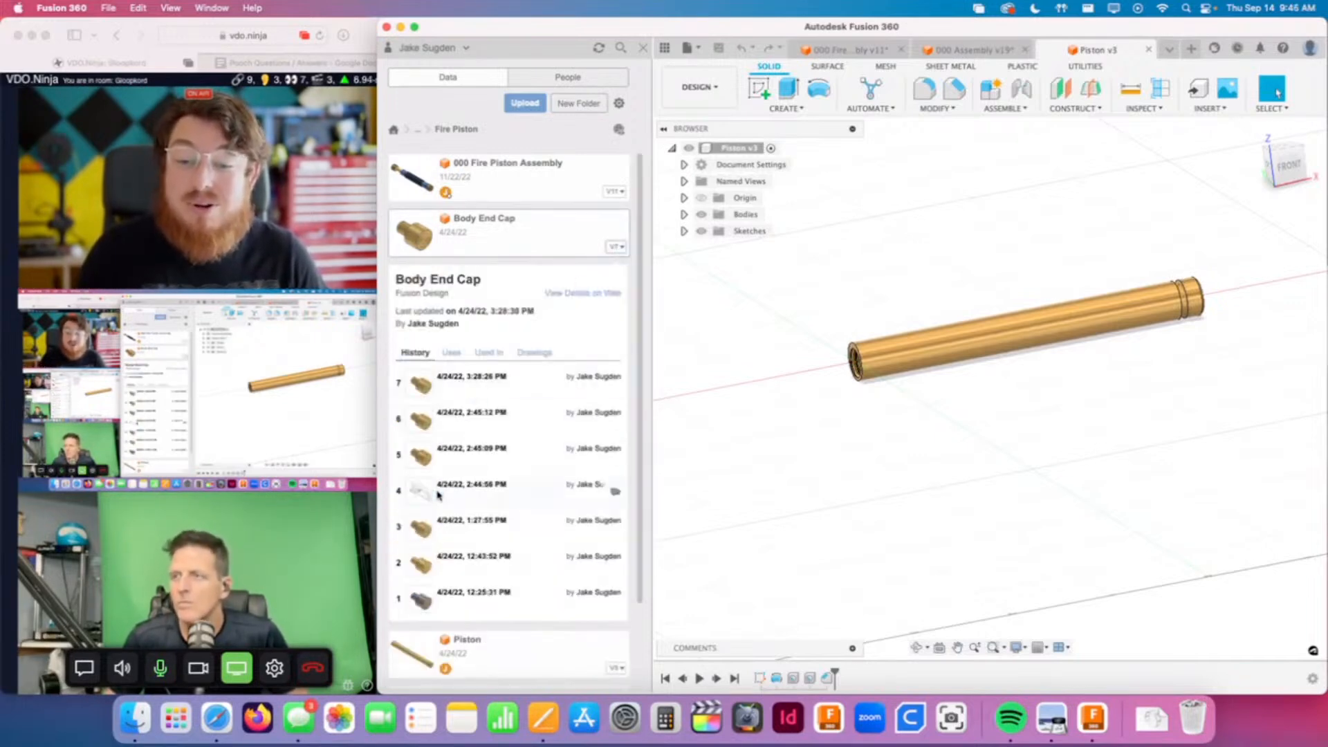
pyautogui.scroll(-1, 526, 457)
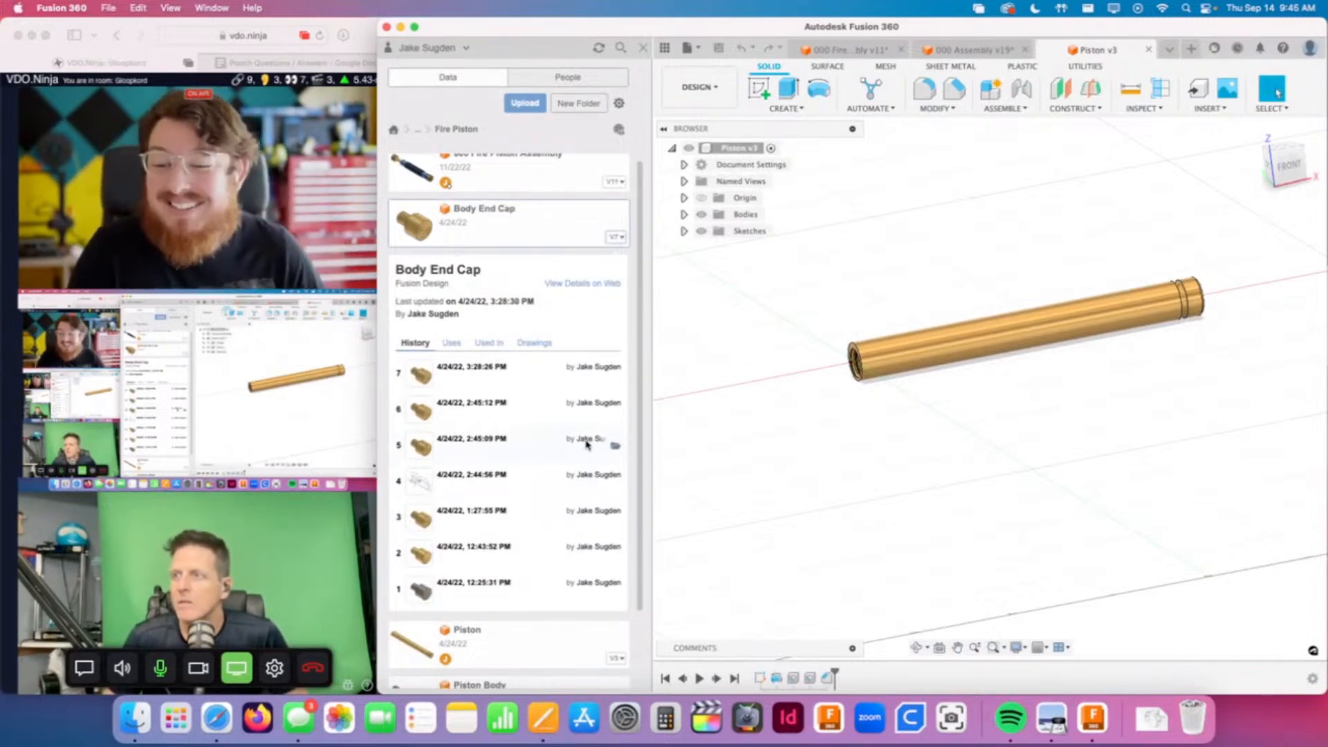
pyautogui.click(616, 242)
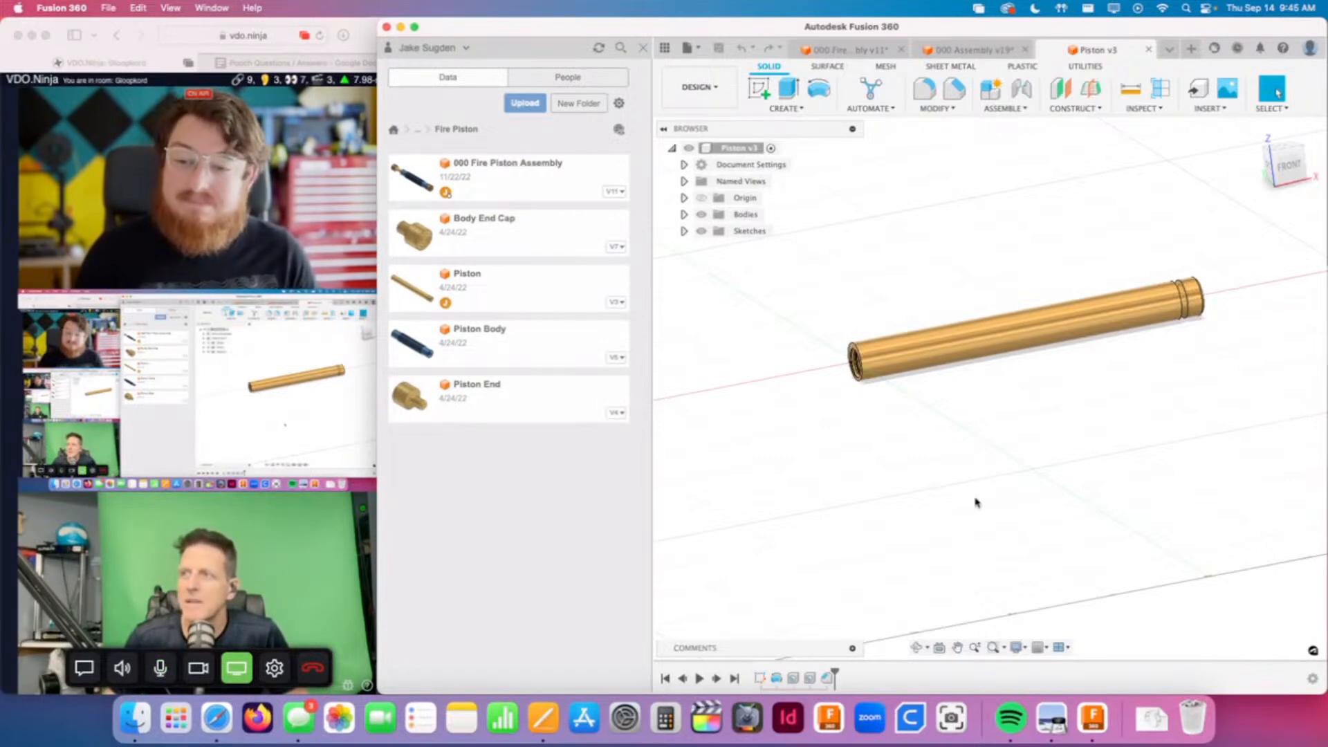
# Step: Switch to the 000 Fire Piston Assembly and close the Untitled design without saving
pyautogui.keyDown('shift'); pyautogui.moveTo(977, 503); pyautogui.dragTo(940, 510, button='middle'); pyautogui.keyUp('shift')
pyautogui.click(959, 50)
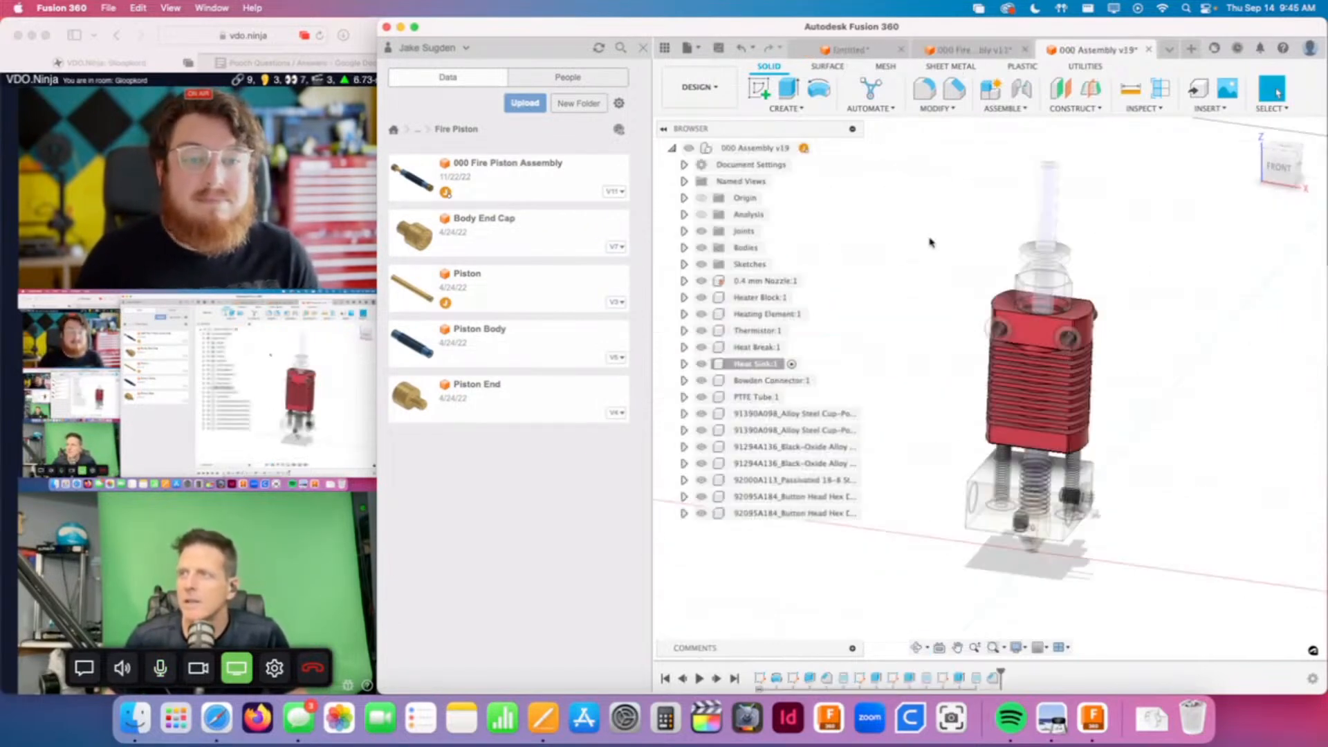
pyautogui.click(969, 50)
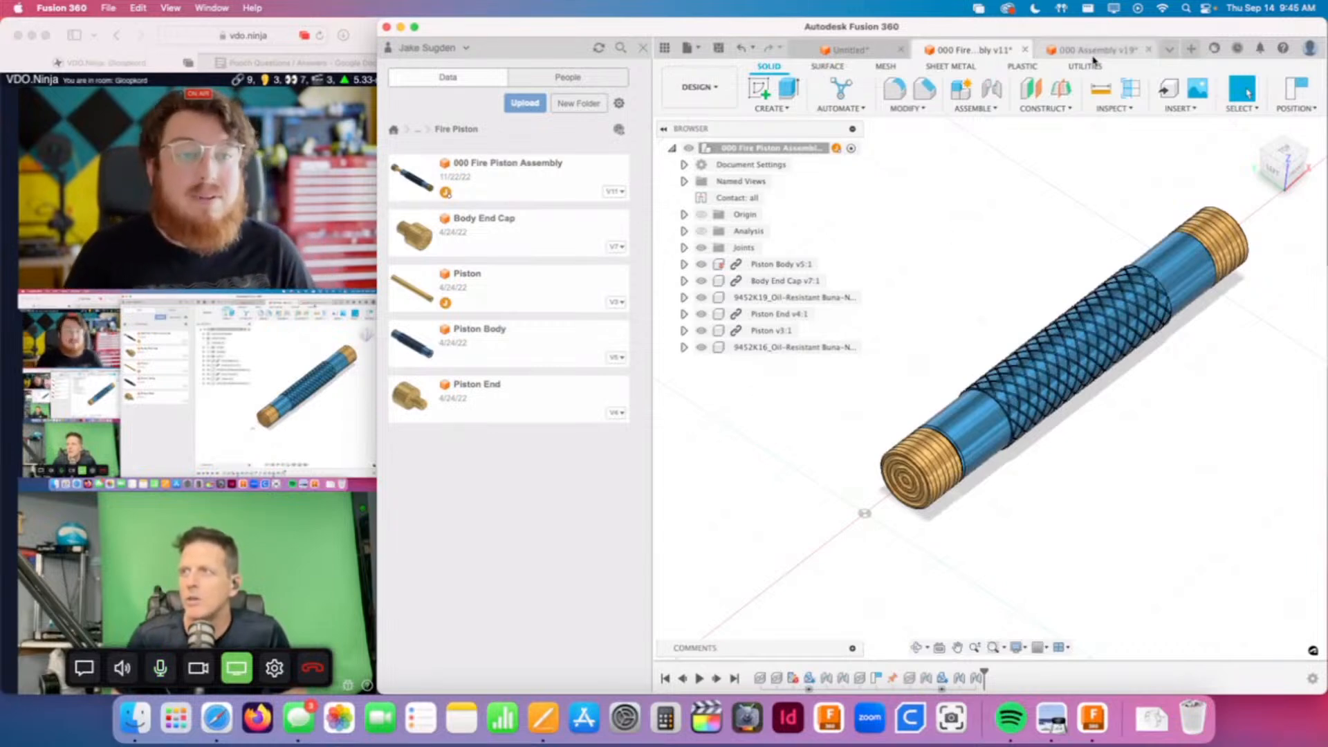
pyautogui.click(901, 49)
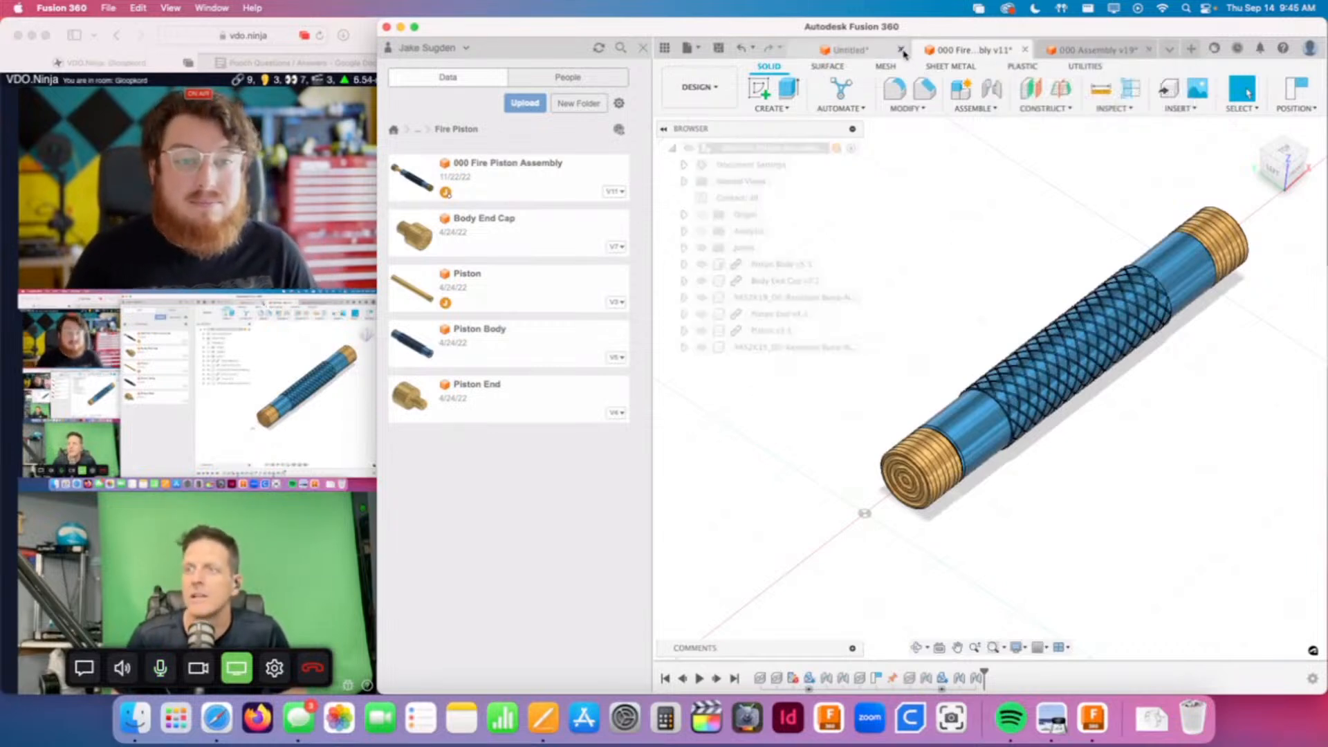
pyautogui.click(892, 377)
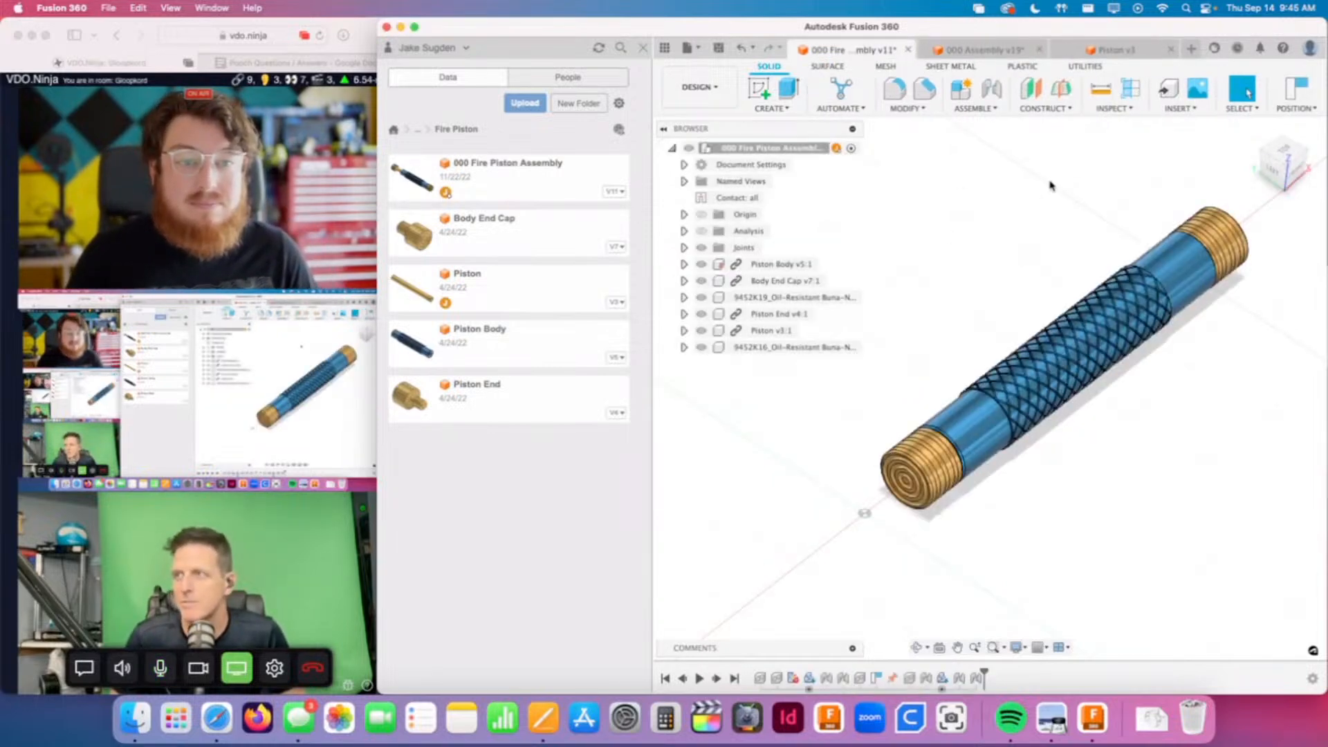
# Step: Return to the Piston design and set the chamfer on the piston's grooved end to 0.02 in
pyautogui.click(1126, 56)
pyautogui.keyDown('shift'); pyautogui.moveTo(961, 364); pyautogui.dragTo(979, 389, button='middle'); pyautogui.keyUp('shift')
pyautogui.scroll(5, 869, 398)
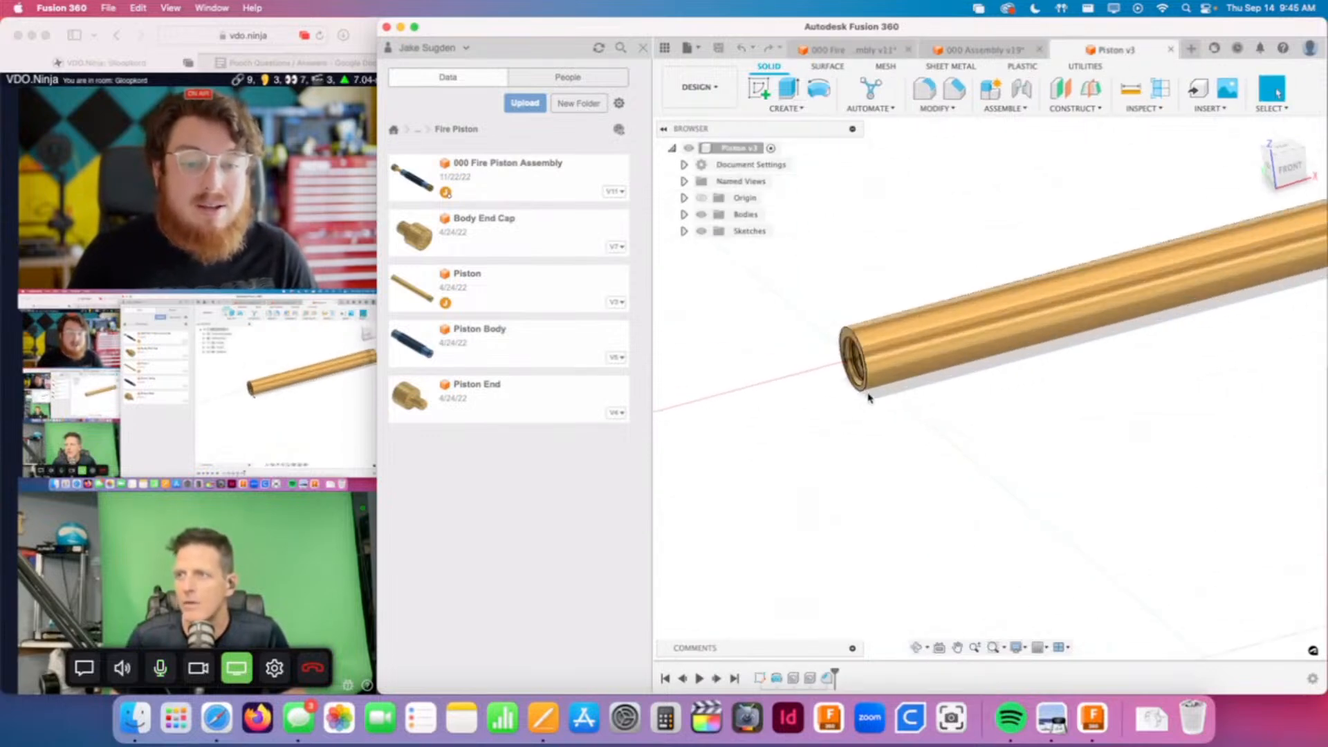
pyautogui.scroll(2, 870, 398)
pyautogui.scroll(-5, 1023, 442)
pyautogui.scroll(4, 1153, 401)
pyautogui.keyDown('shift'); pyautogui.moveTo(1195, 367); pyautogui.dragTo(1179, 379, button='middle'); pyautogui.keyUp('shift')
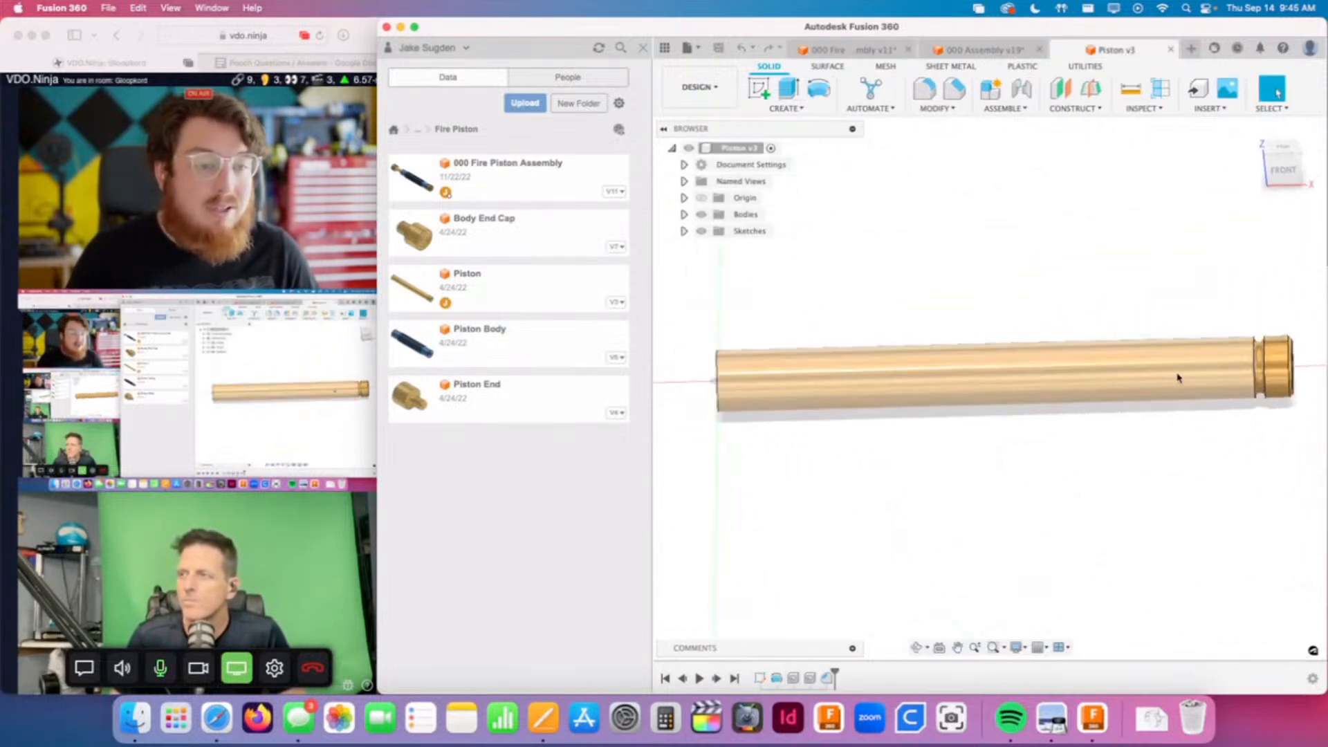
pyautogui.scroll(3, 1179, 379)
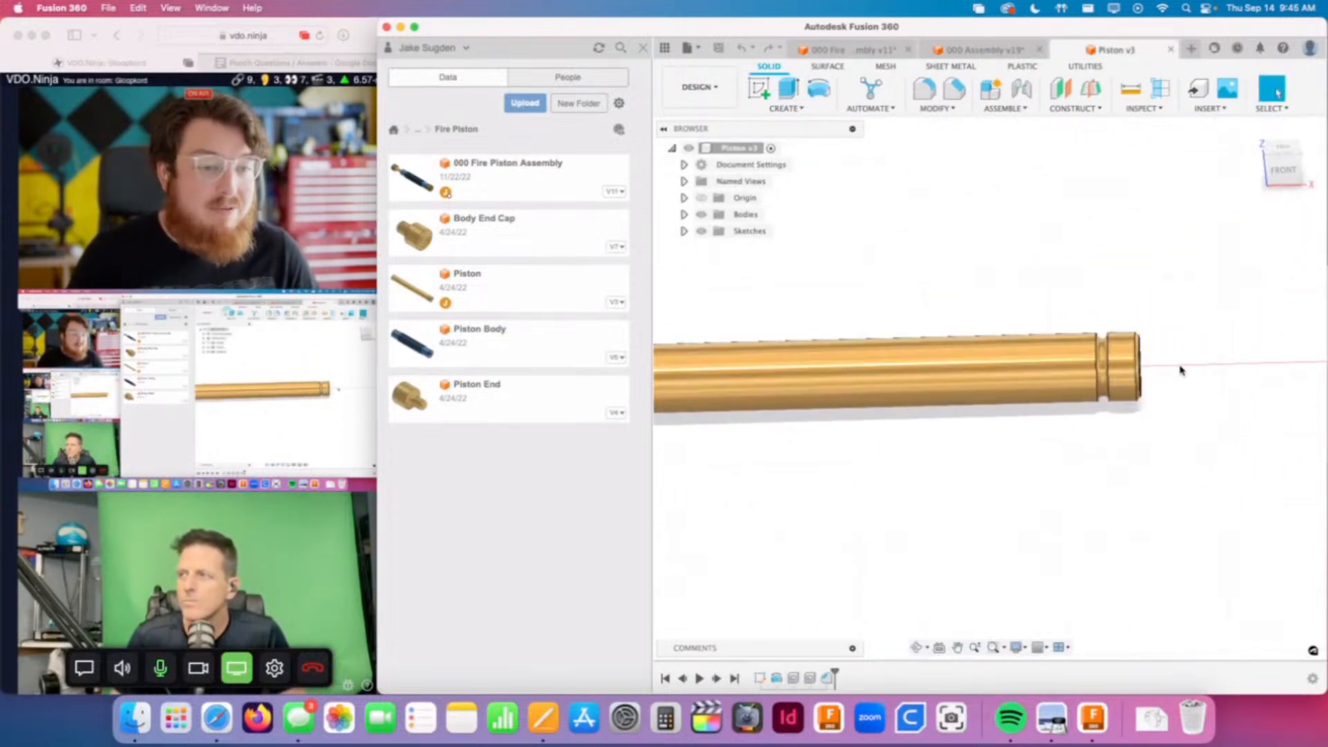
pyautogui.doubleClick(826, 679)
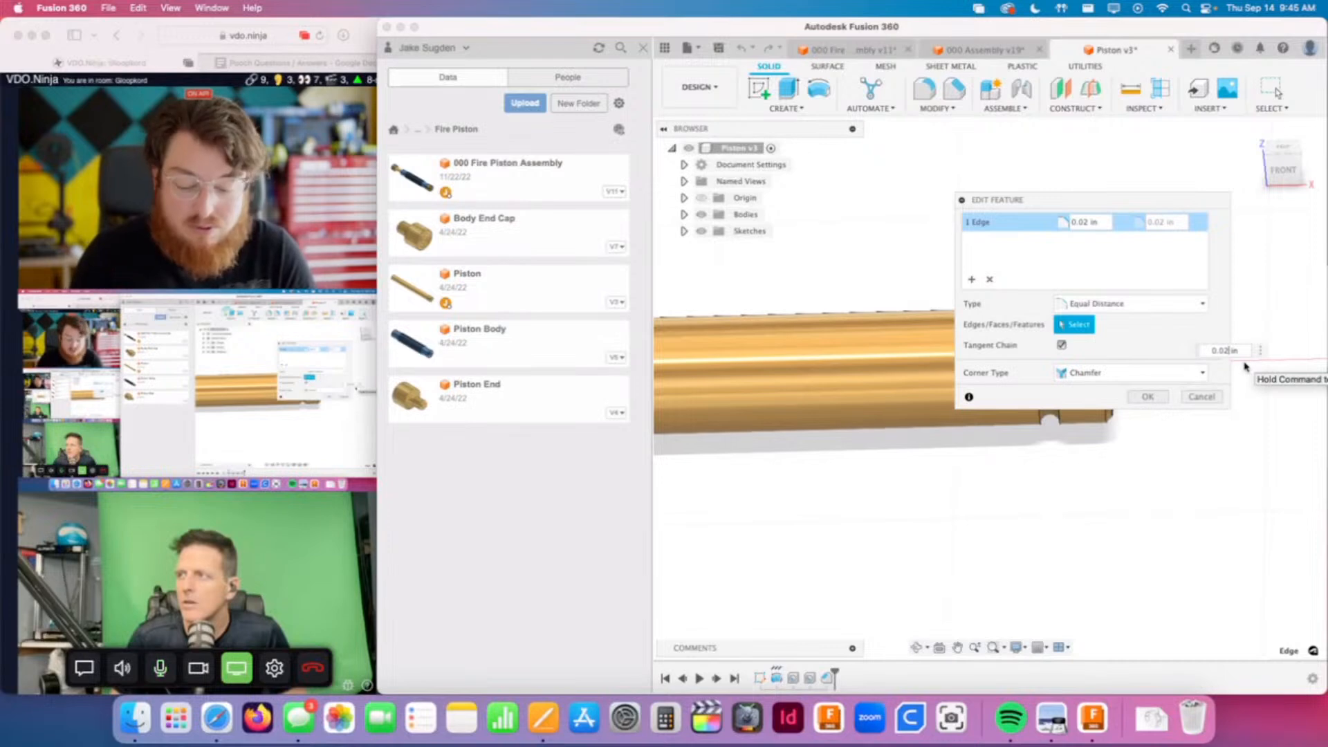
pyautogui.click(1148, 396)
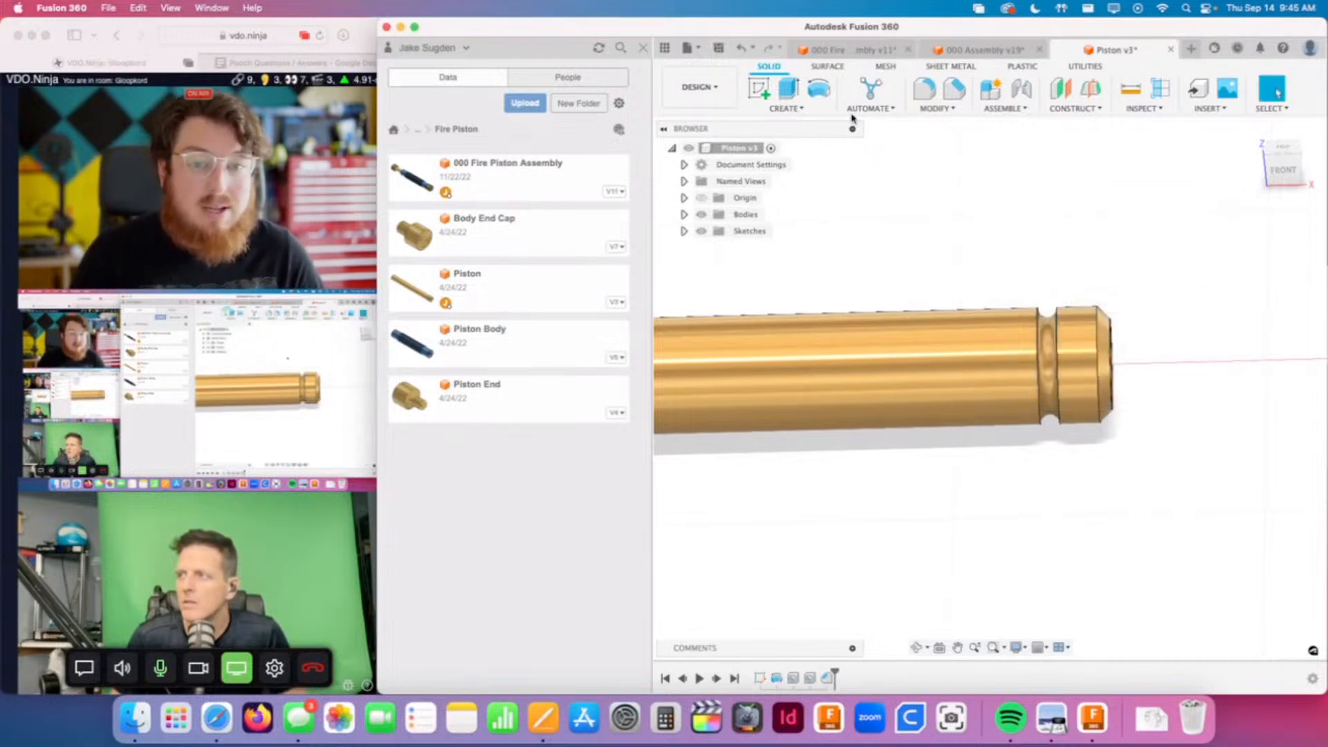
# Step: Save the Piston design as a new version with the description User Saved
pyautogui.click(719, 49)
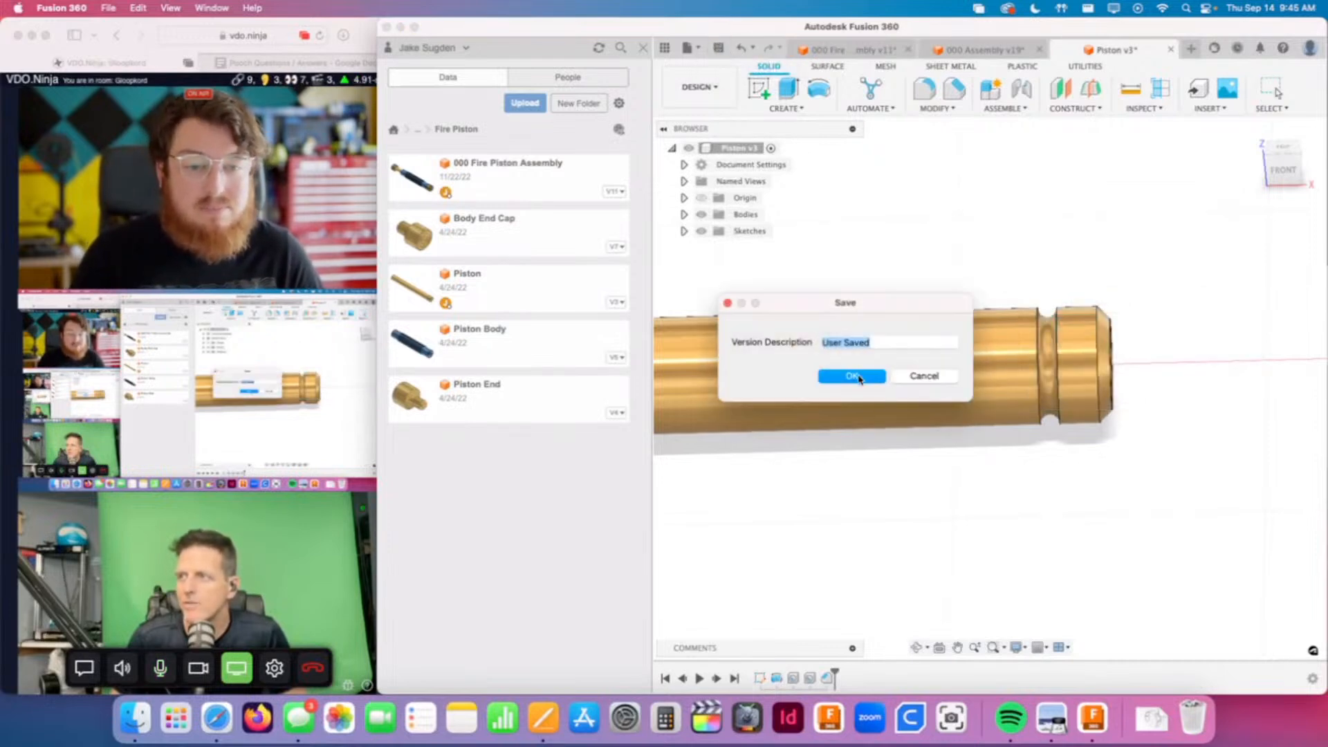
pyautogui.click(858, 378)
pyautogui.scroll(-5, 890, 408)
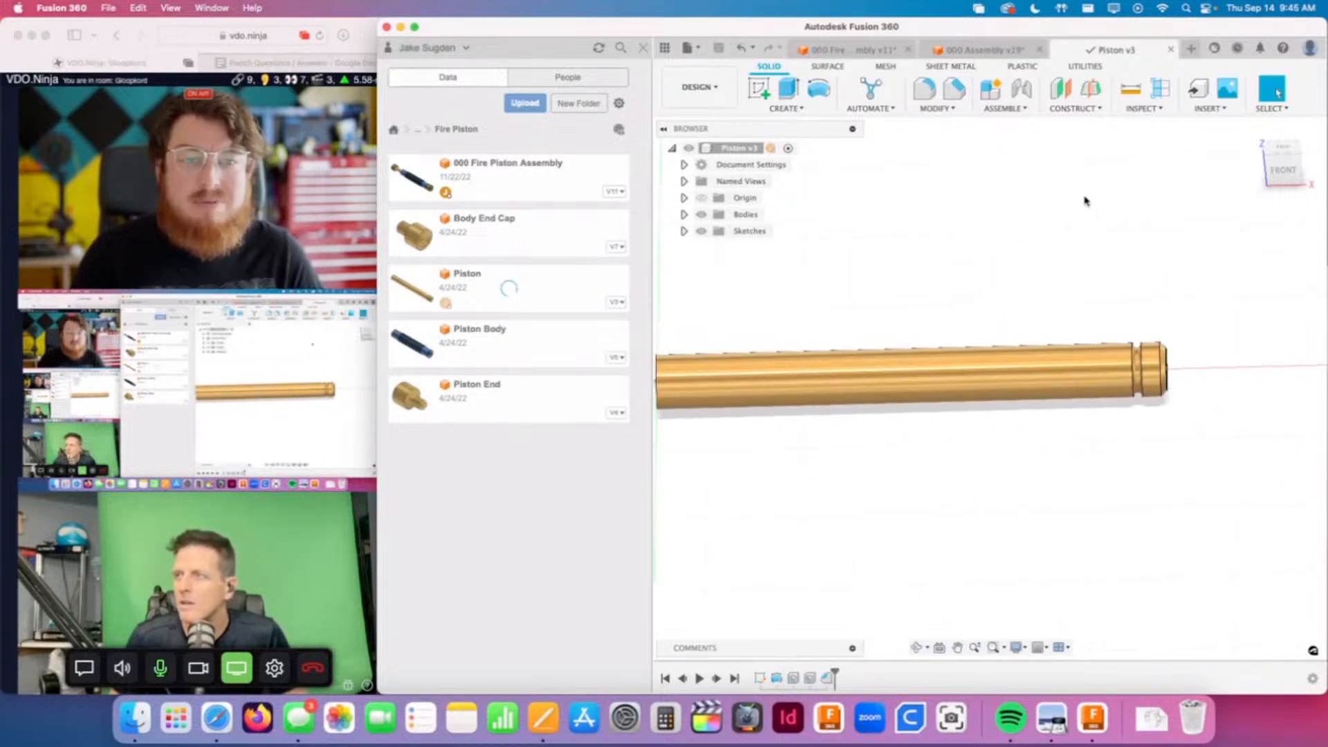
# Step: Update the out-of-date Piston reference in the 000 Fire Piston Assembly to its latest version
pyautogui.click(851, 50)
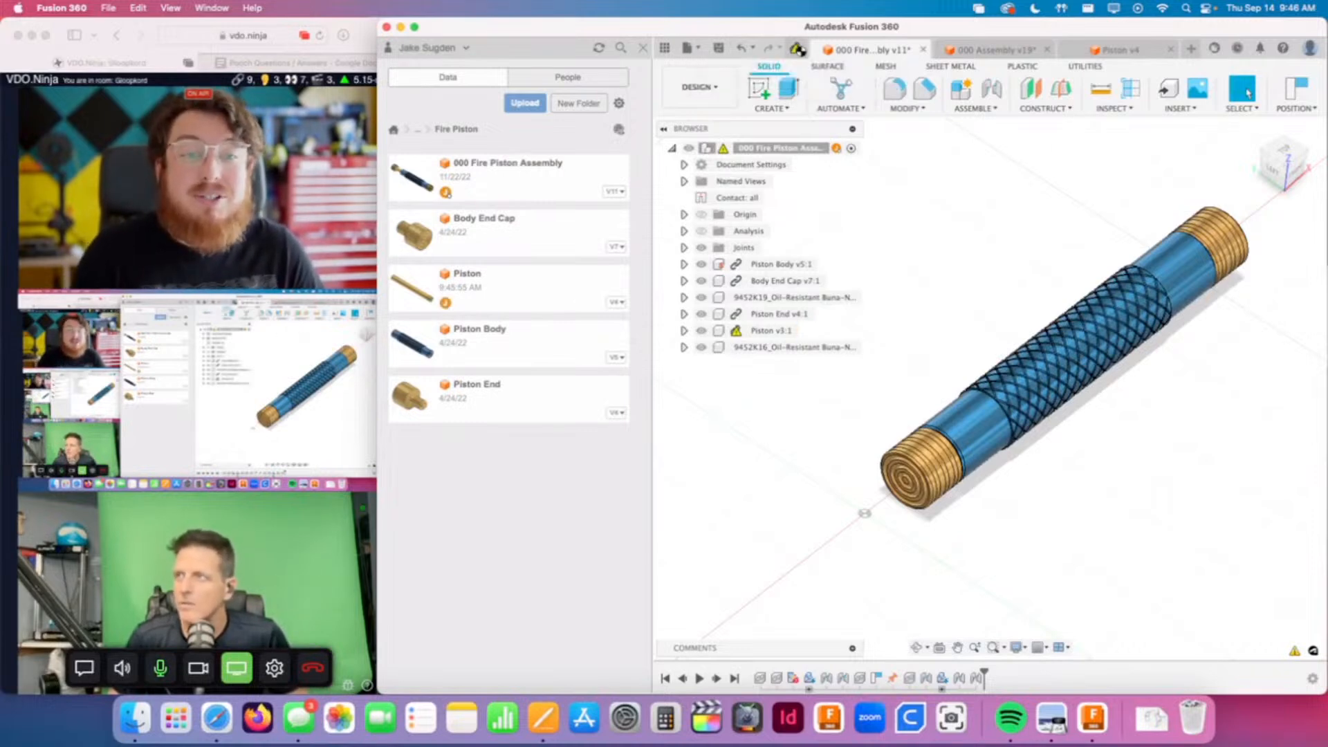
pyautogui.click(795, 48)
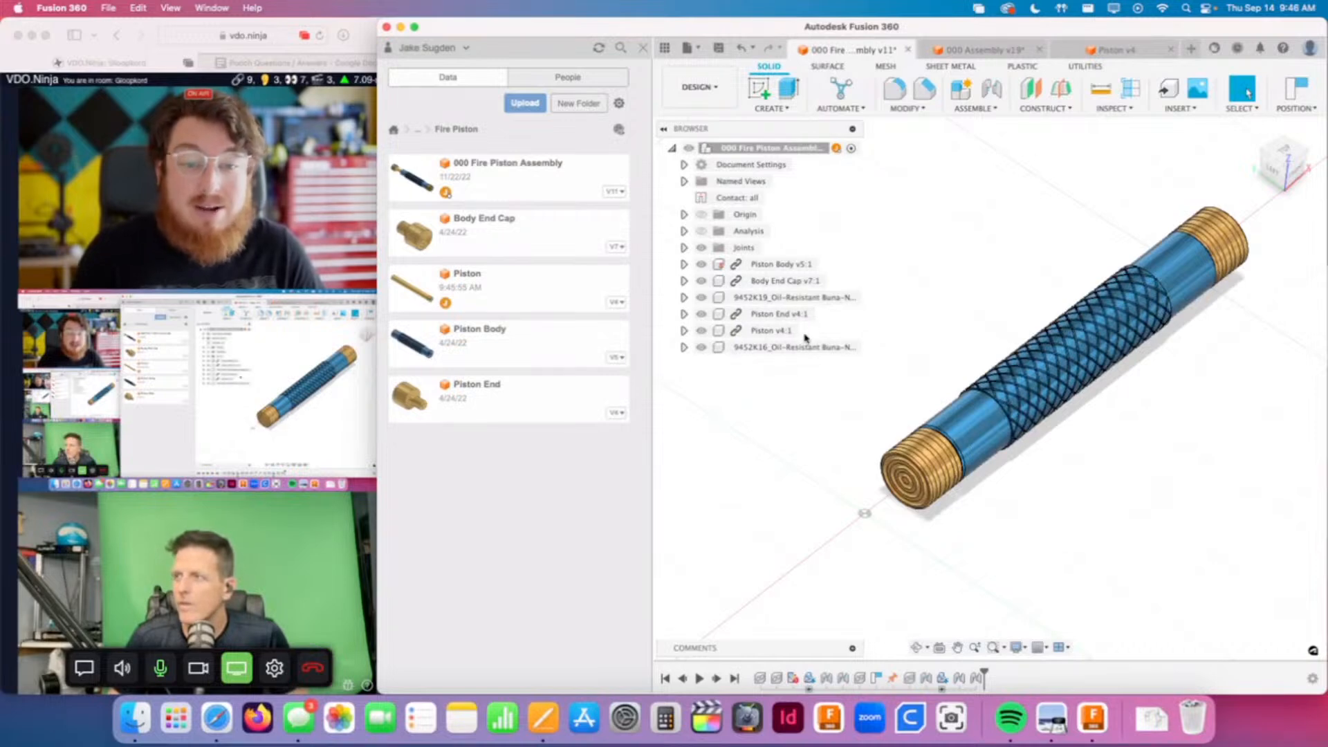
pyautogui.scroll(-3, 822, 364)
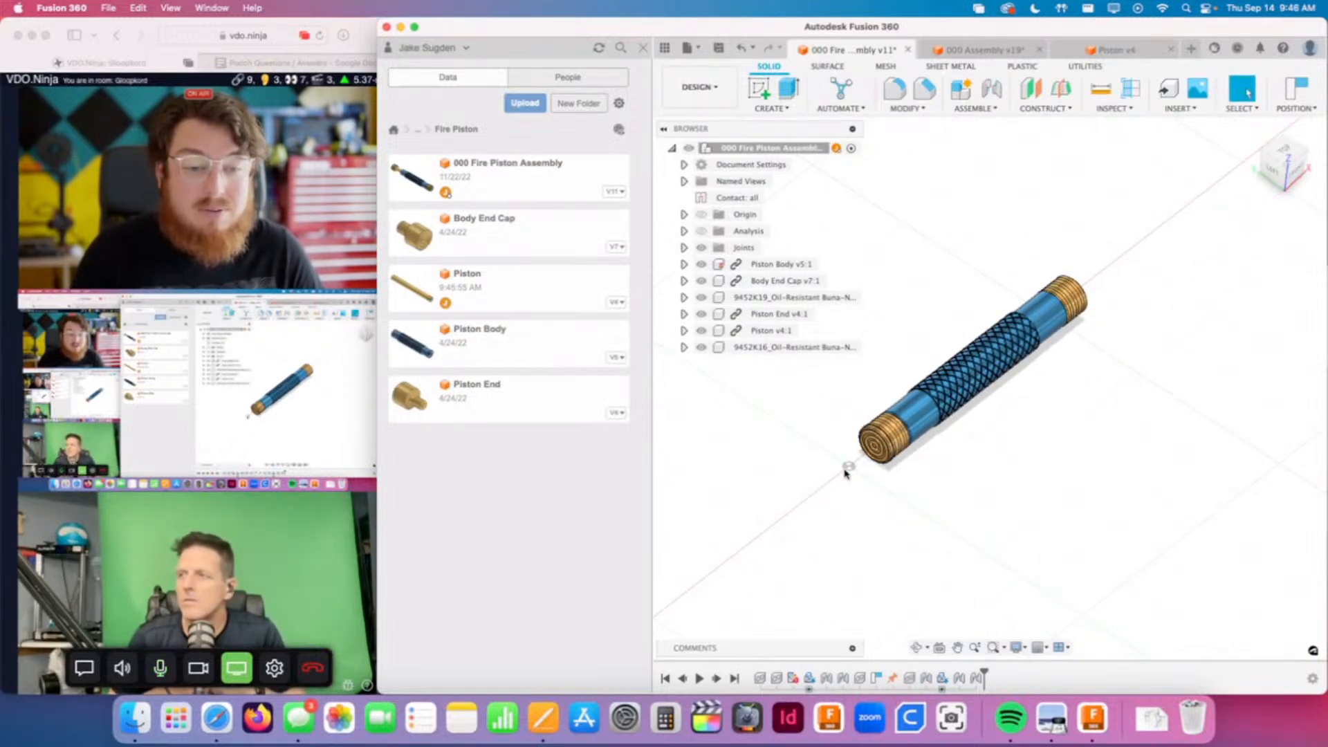
# Step: Hide the Piston Body and Body End Cap components and examine the updated chamfer on the piston's grooved end
pyautogui.scroll(-1, 868, 456)
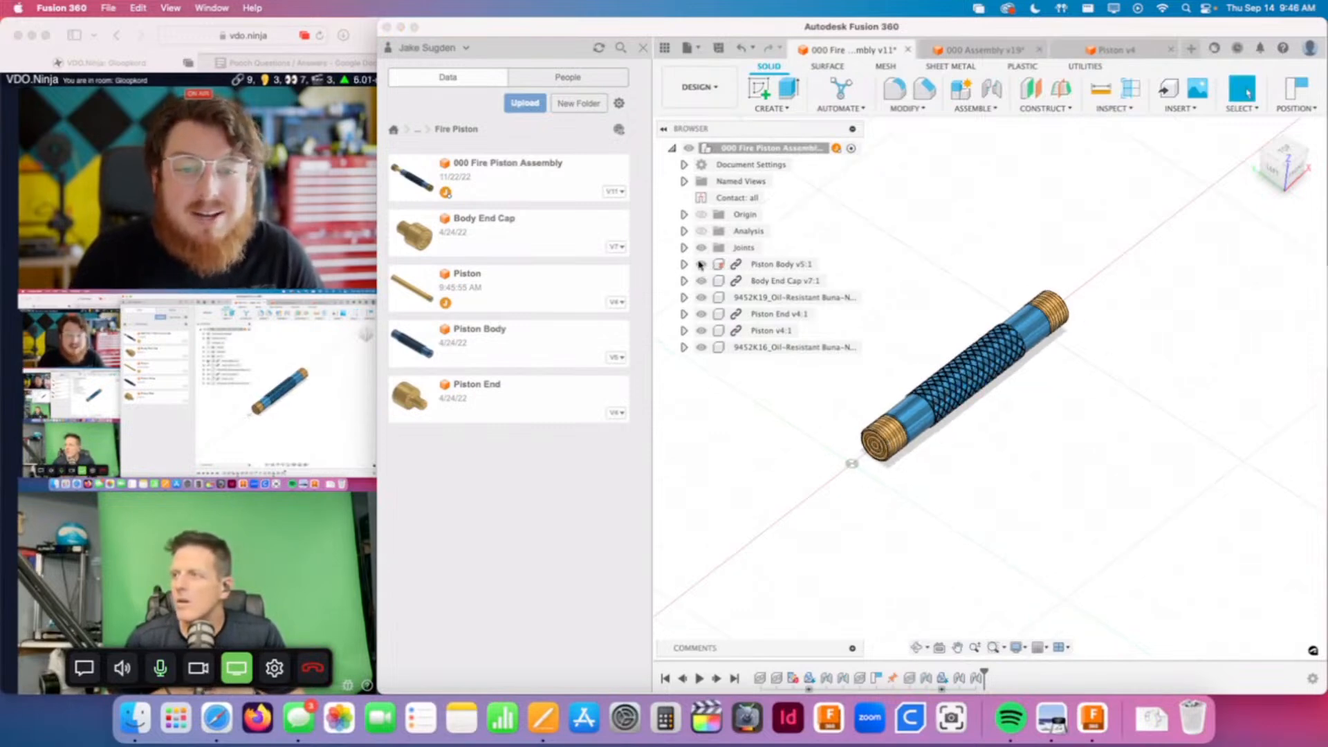
pyautogui.click(700, 264)
pyautogui.click(701, 281)
pyautogui.scroll(8, 1088, 370)
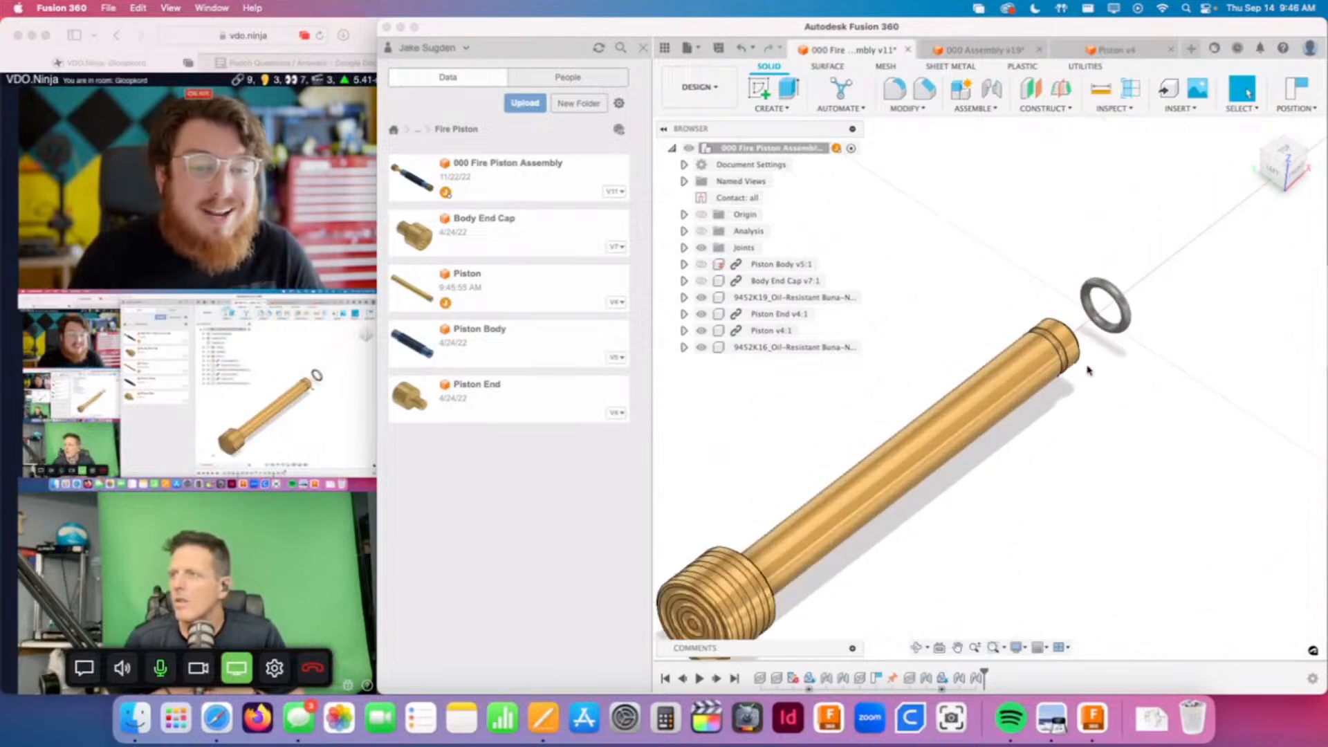
pyautogui.keyDown('shift'); pyautogui.moveTo(1101, 374); pyautogui.dragTo(1049, 354, button='middle'); pyautogui.keyUp('shift')
pyautogui.scroll(3, 1050, 354)
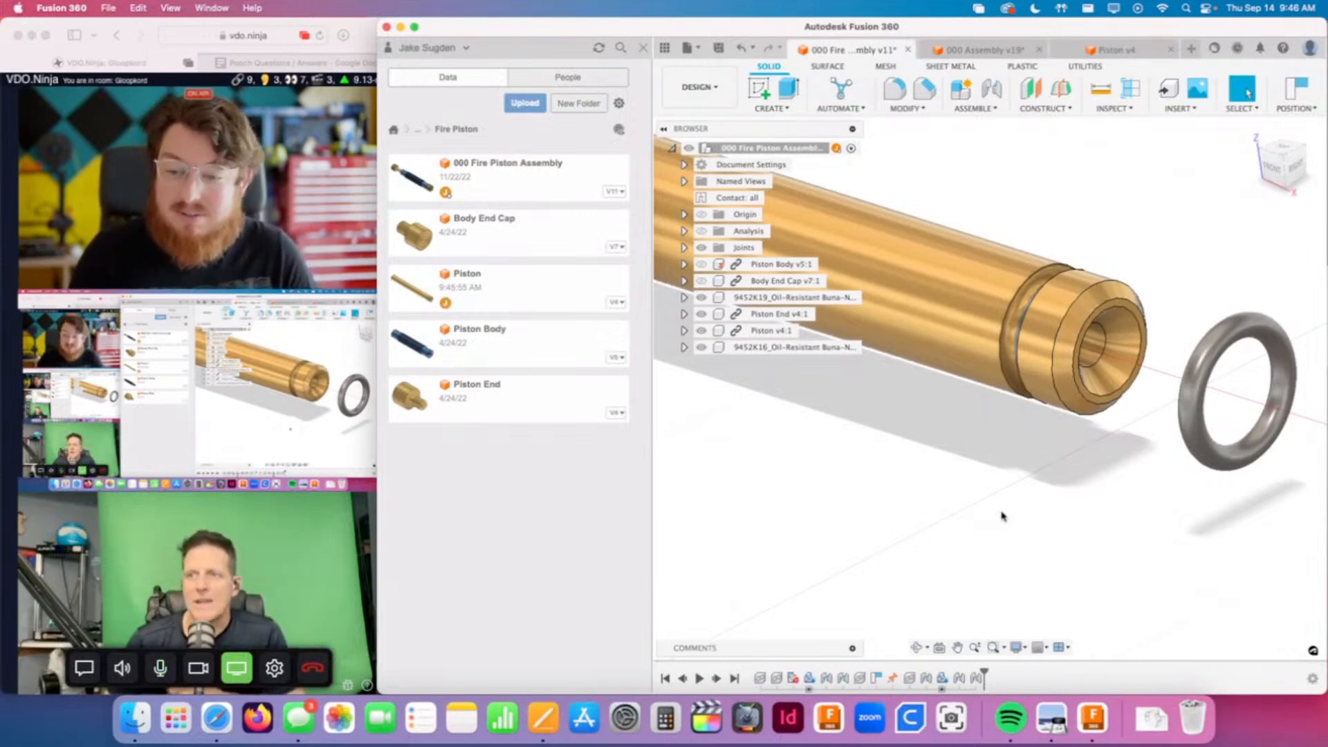
pyautogui.scroll(-8, 1003, 515)
pyautogui.keyDown('shift'); pyautogui.moveTo(1003, 516); pyautogui.dragTo(936, 463, button='middle'); pyautogui.keyUp('shift')
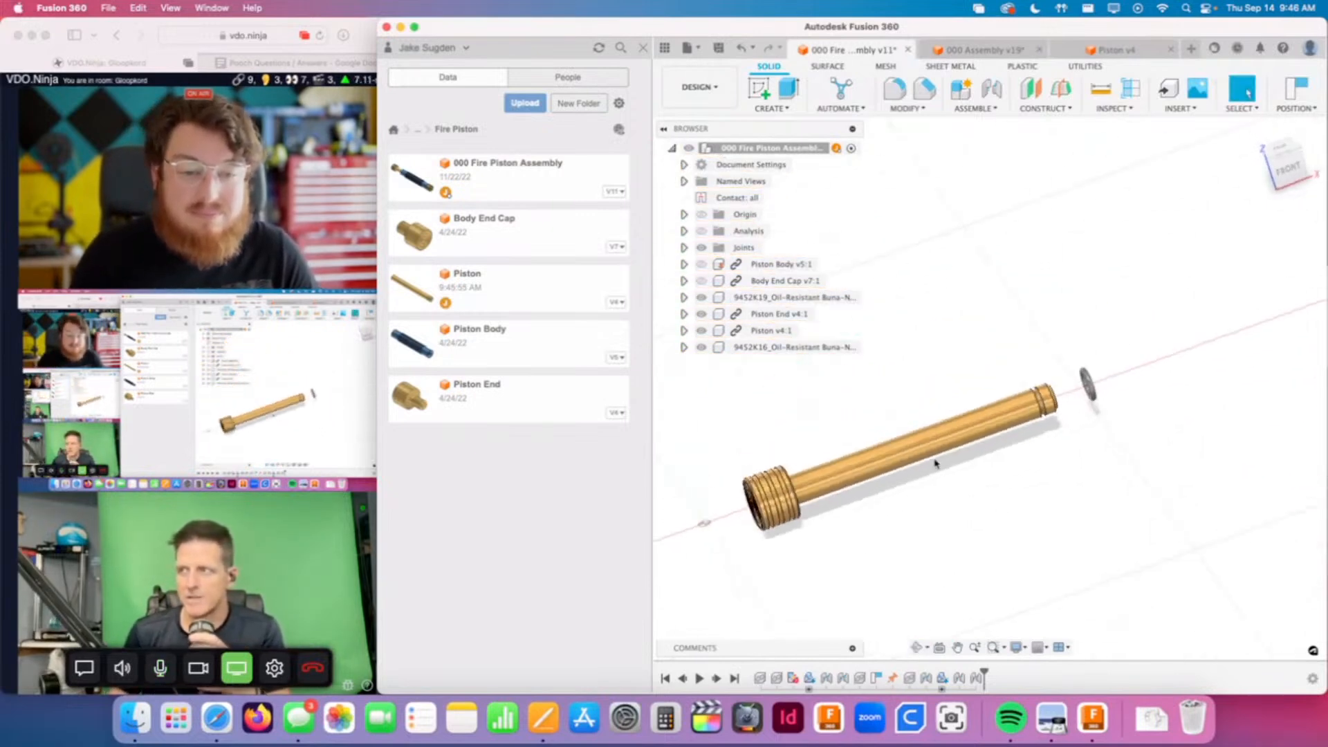
# Step: Slide the piston slightly outward along its axis and show the Piston Body and Body End Cap components again
pyautogui.moveTo(895, 459); pyautogui.dragTo(869, 467)
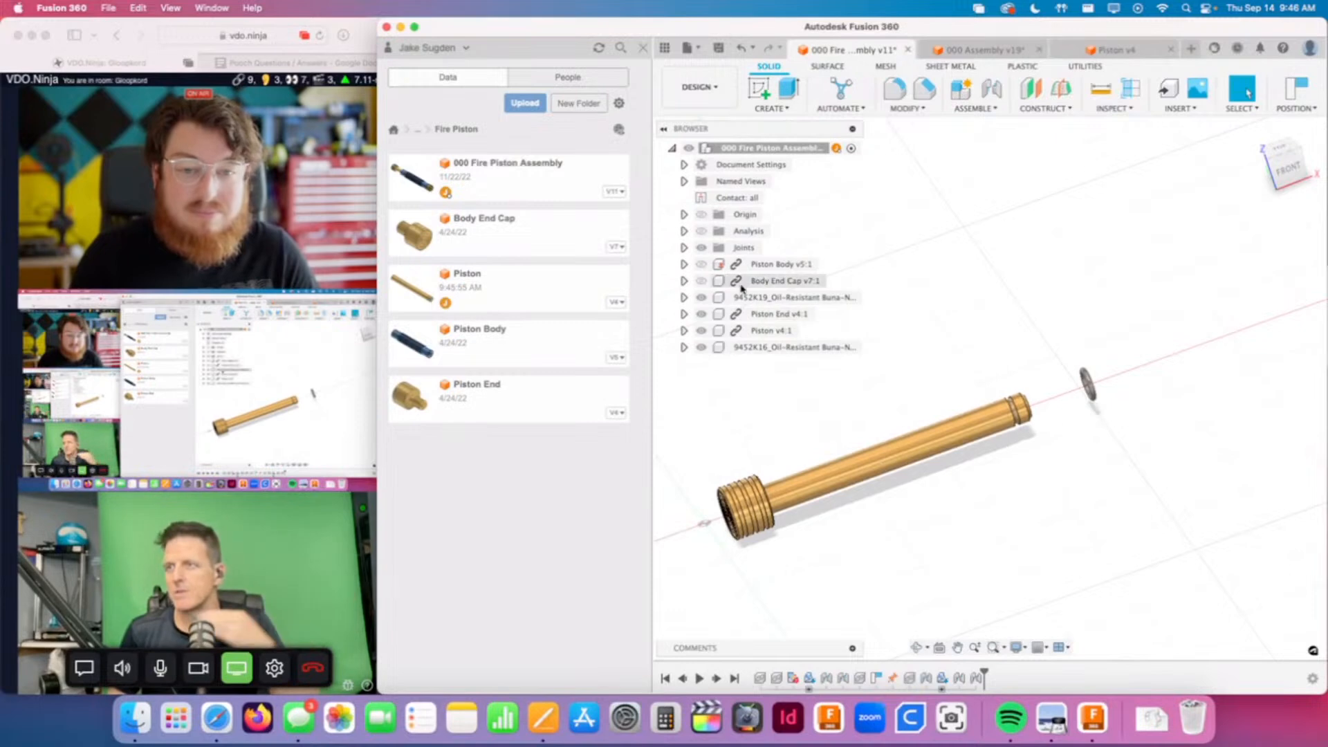
pyautogui.click(704, 266)
pyautogui.click(703, 283)
pyautogui.scroll(-5, 946, 508)
pyautogui.keyDown('shift'); pyautogui.moveTo(949, 509); pyautogui.dragTo(1109, 404, button='middle'); pyautogui.keyUp('shift')
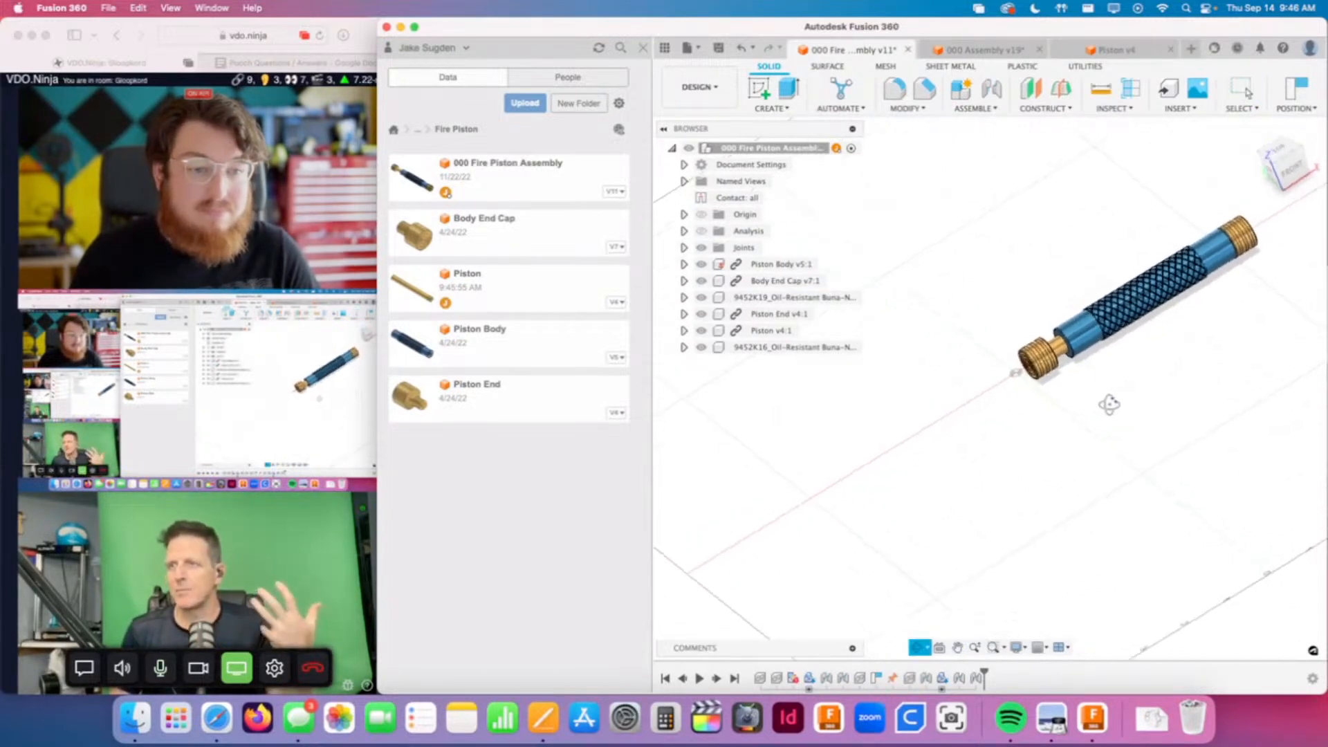
pyautogui.scroll(3, 1107, 403)
pyautogui.press('Escape')
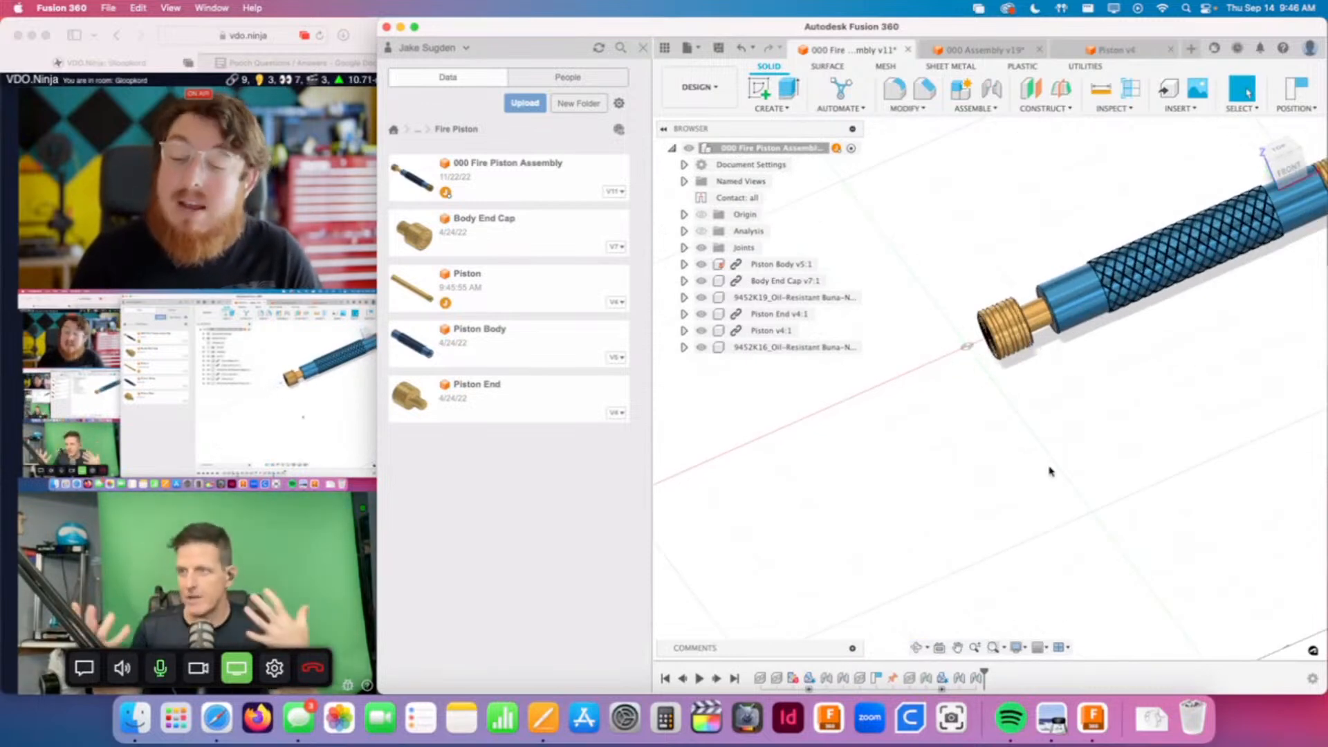
pyautogui.scroll(-3, 1139, 463)
pyautogui.moveTo(1139, 463); pyautogui.dragTo(1053, 502, button='middle')
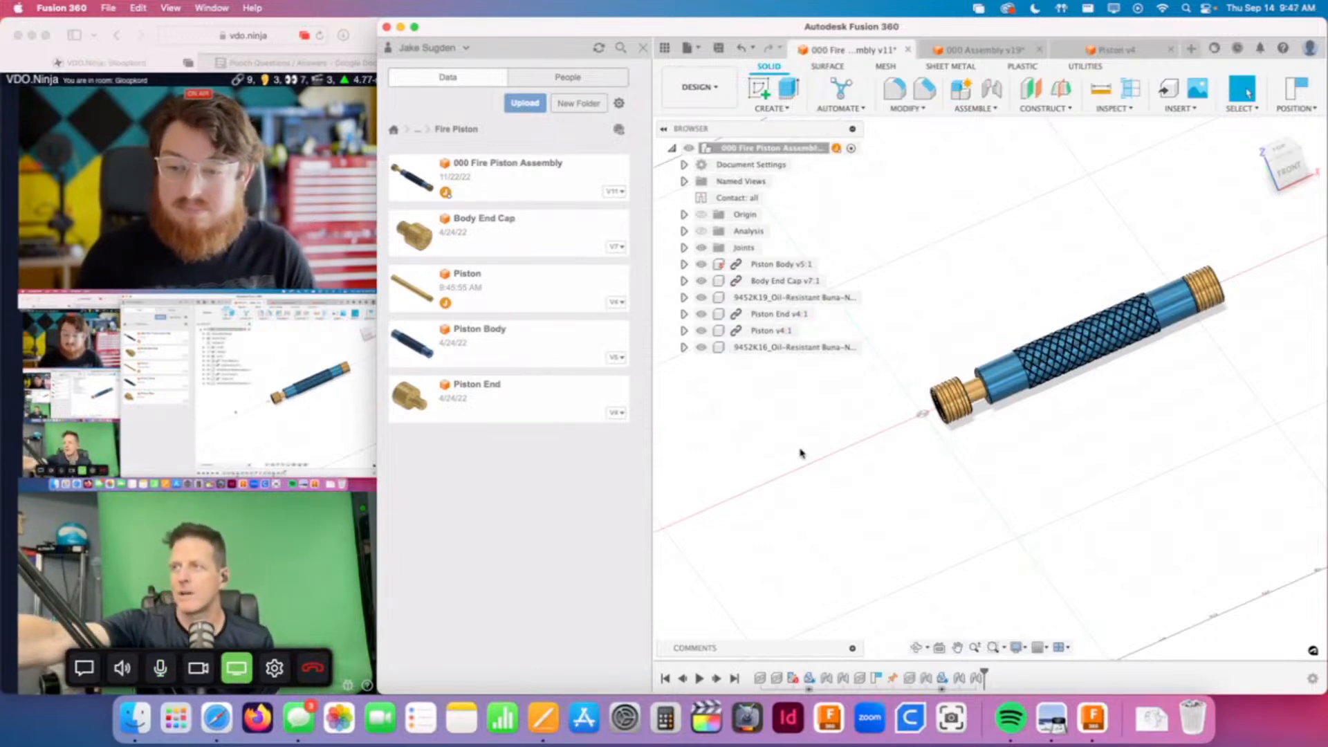
# Step: Start saving Body1 of the linked Piston component as a binary STL mesh in inches, and cancel before saving the file
pyautogui.rightClick(775, 331)
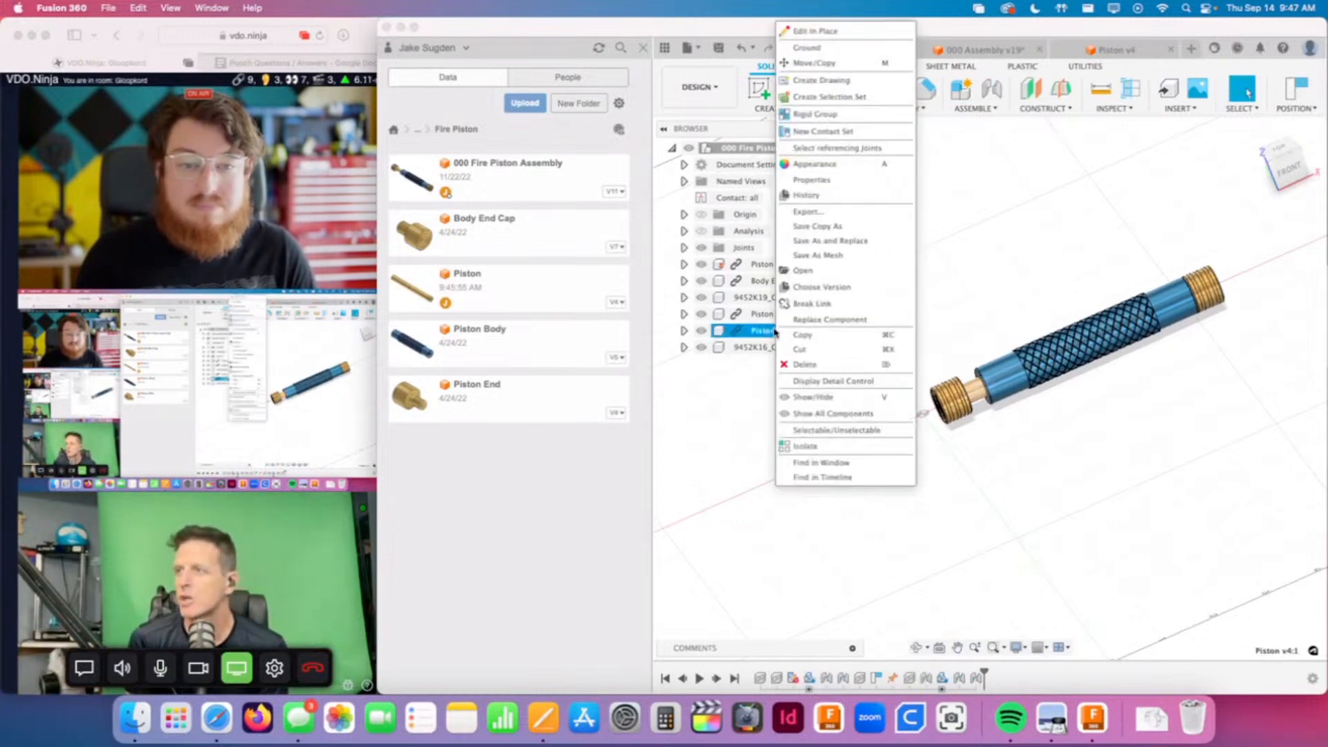
pyautogui.press('Escape')
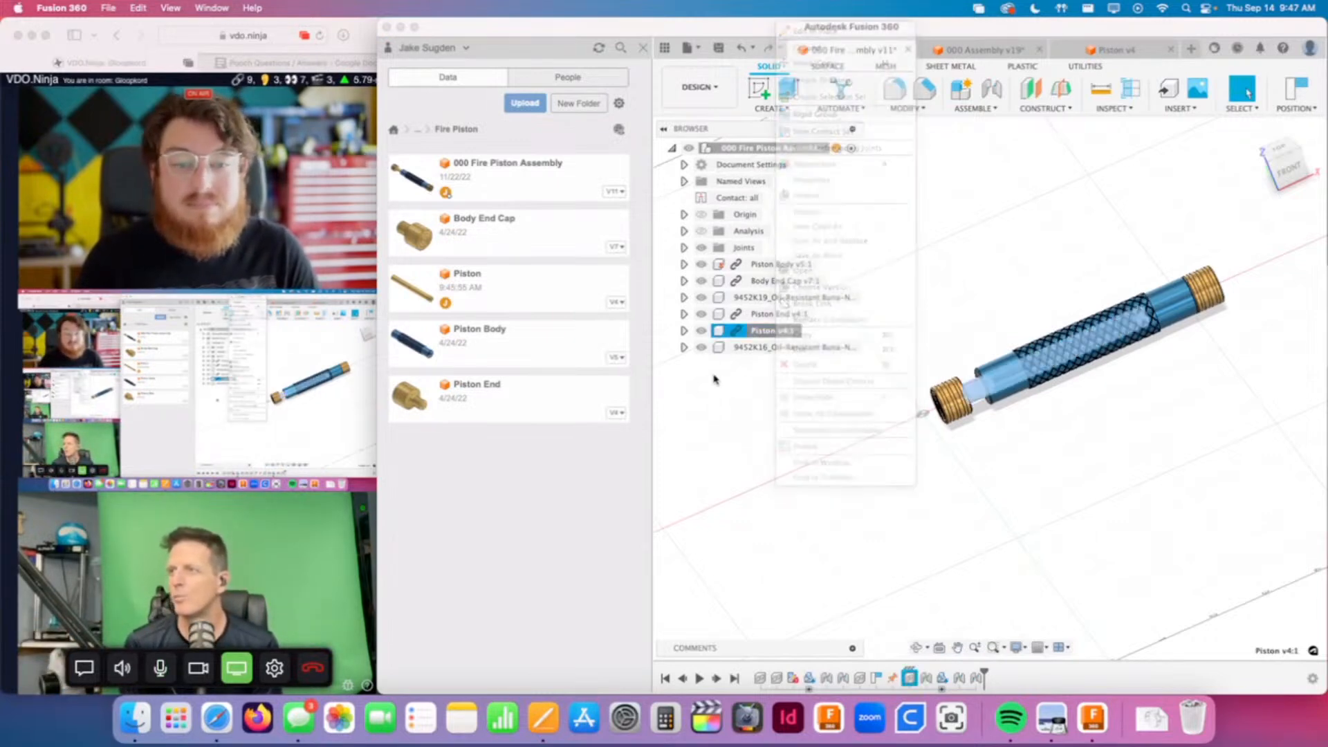
pyautogui.click(683, 332)
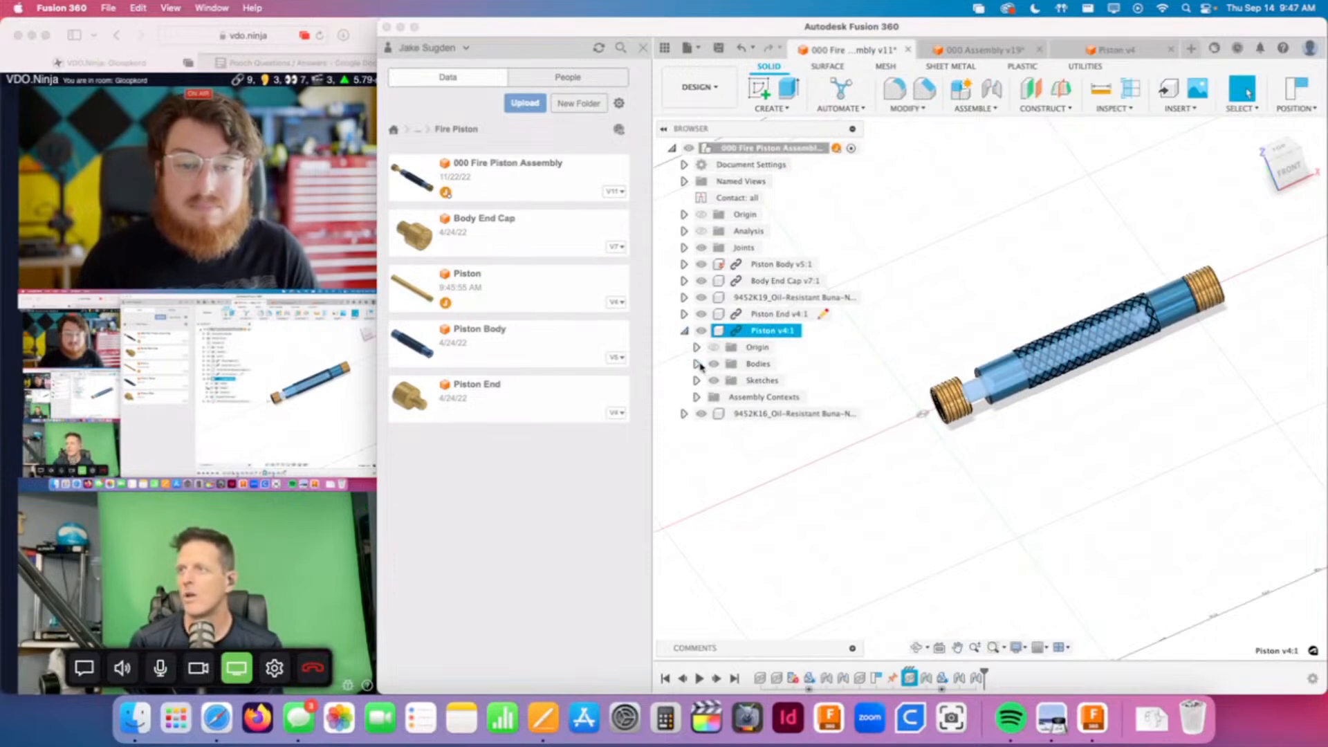
pyautogui.click(696, 364)
pyautogui.rightClick(771, 380)
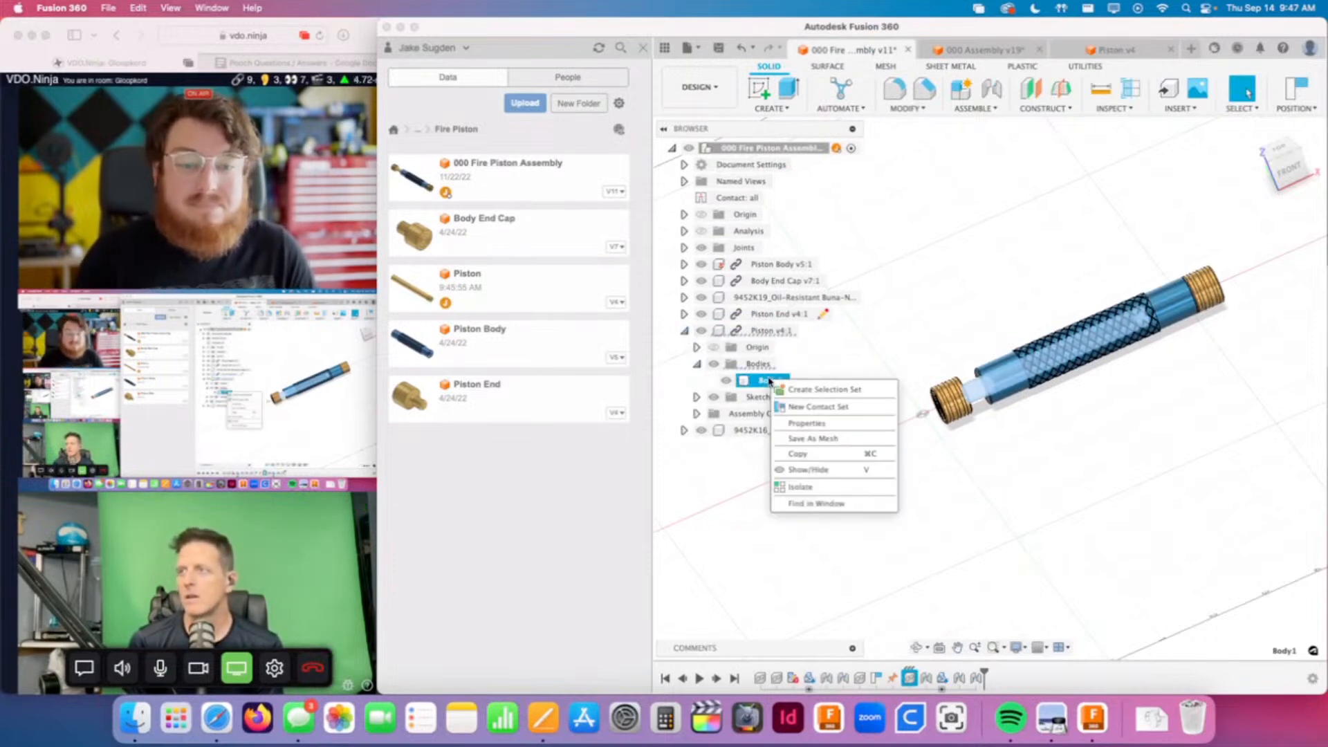
pyautogui.click(839, 440)
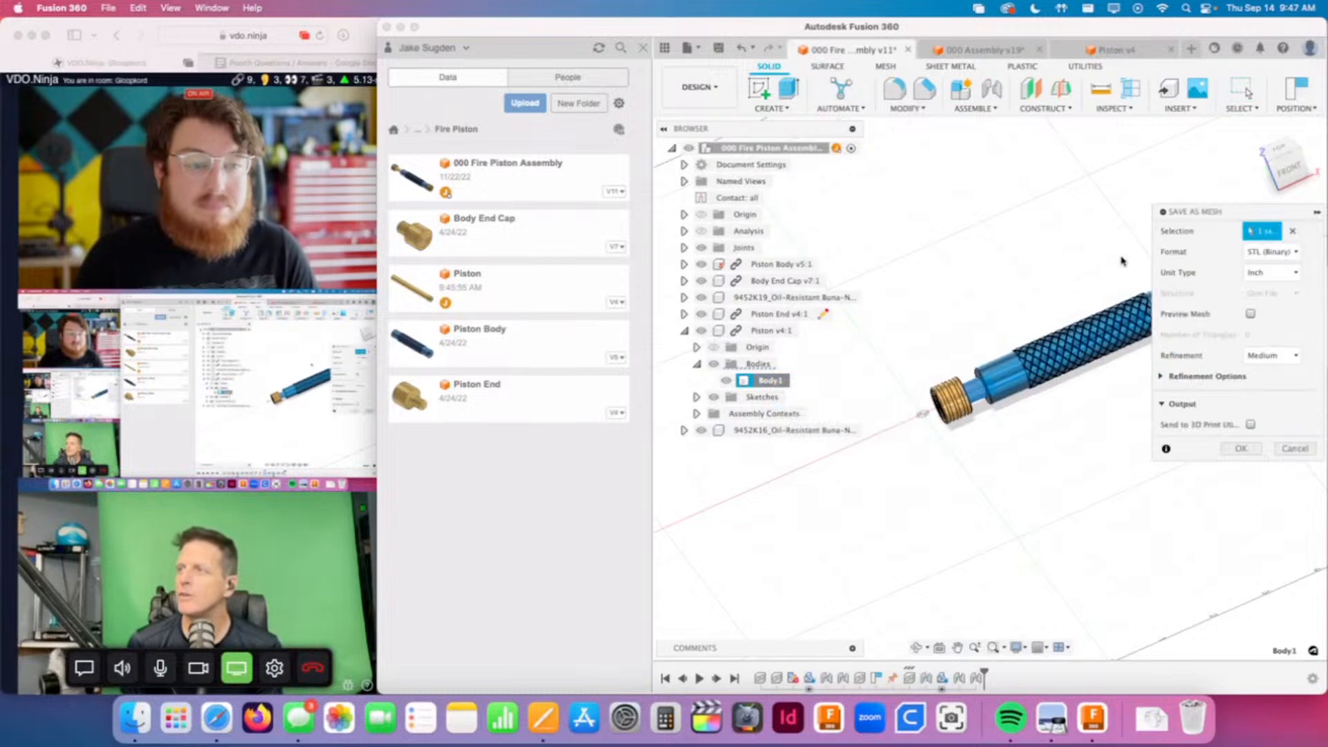
pyautogui.moveTo(1207, 214); pyautogui.dragTo(1010, 213)
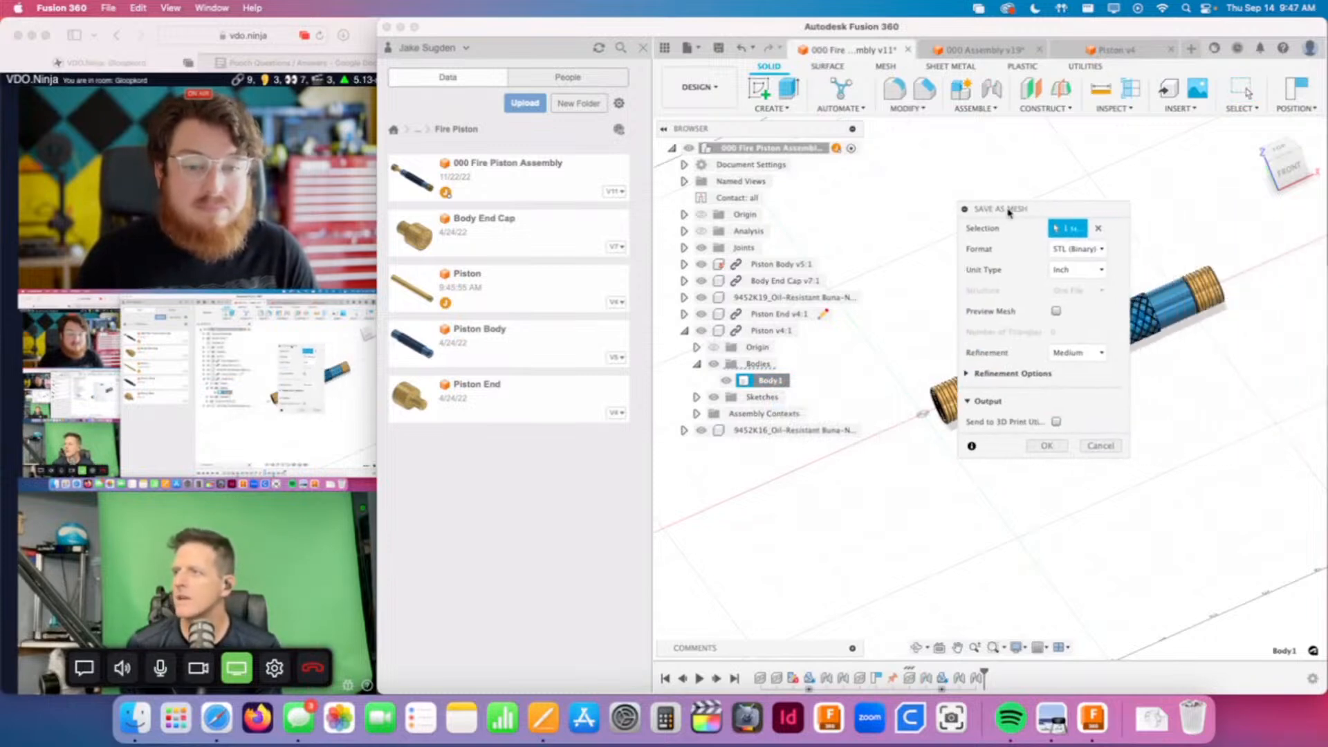
pyautogui.click(1047, 447)
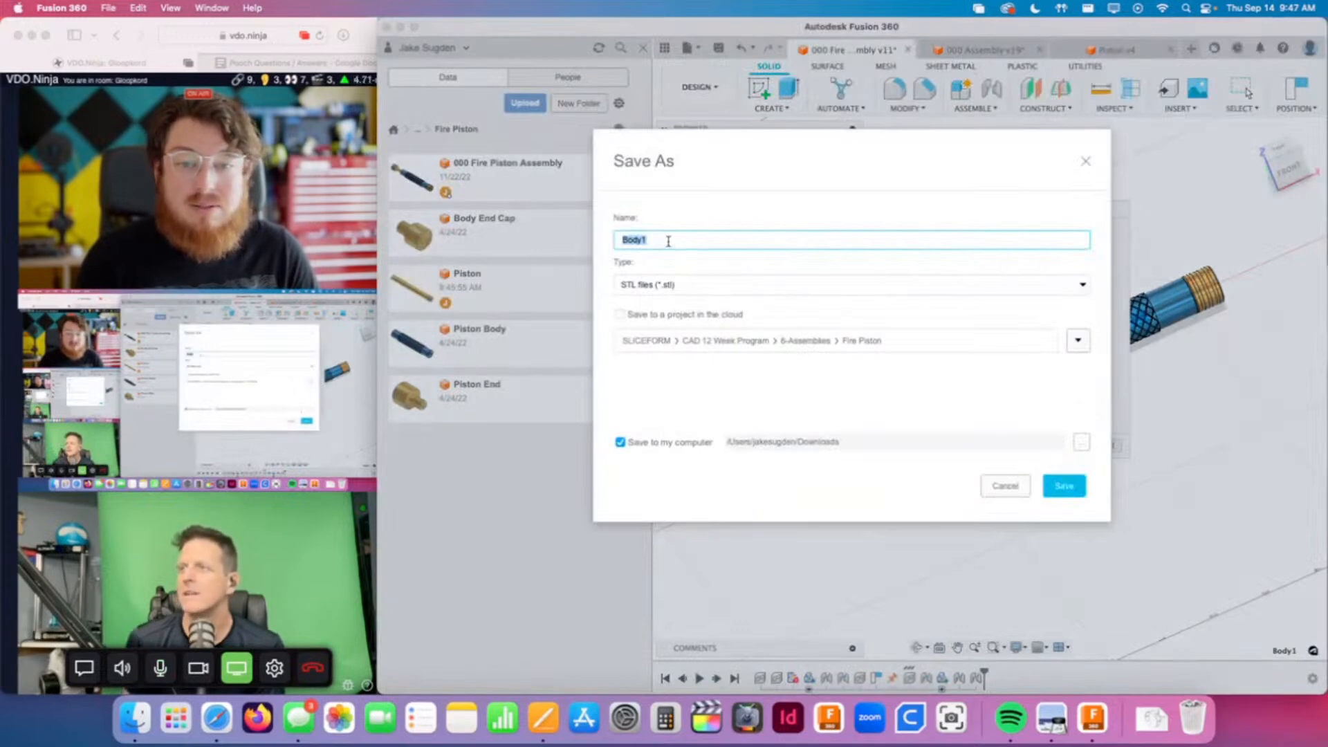
pyautogui.click(1005, 486)
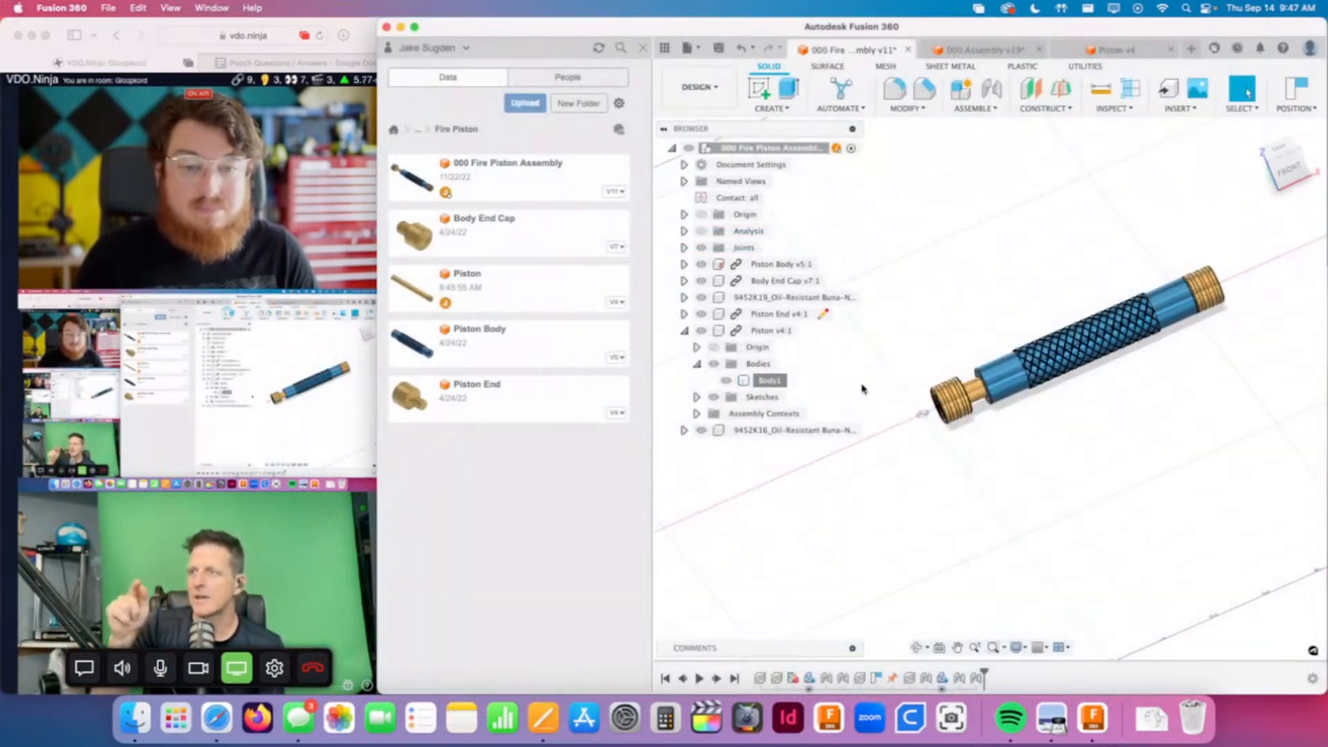
# Step: Start saving the whole linked Piston component as a binary STL mesh, and cancel before saving the file
pyautogui.rightClick(770, 331)
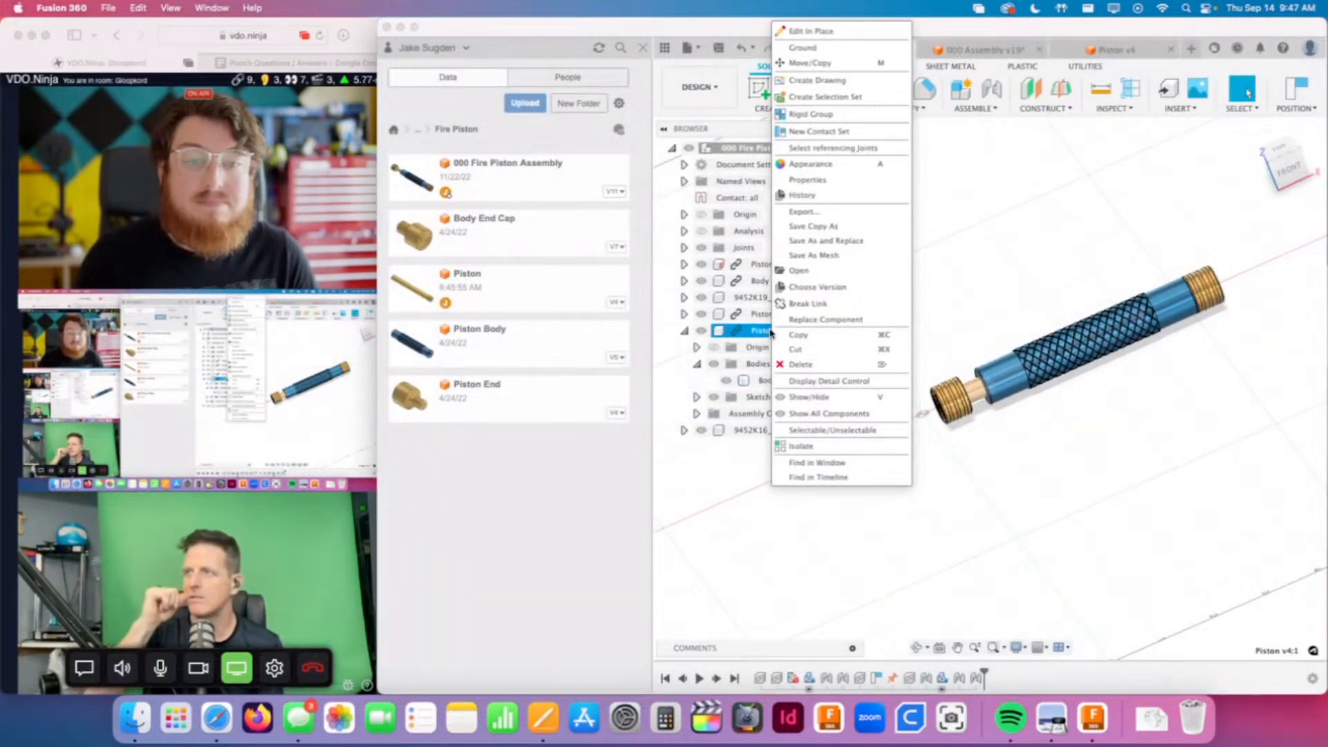
pyautogui.click(831, 256)
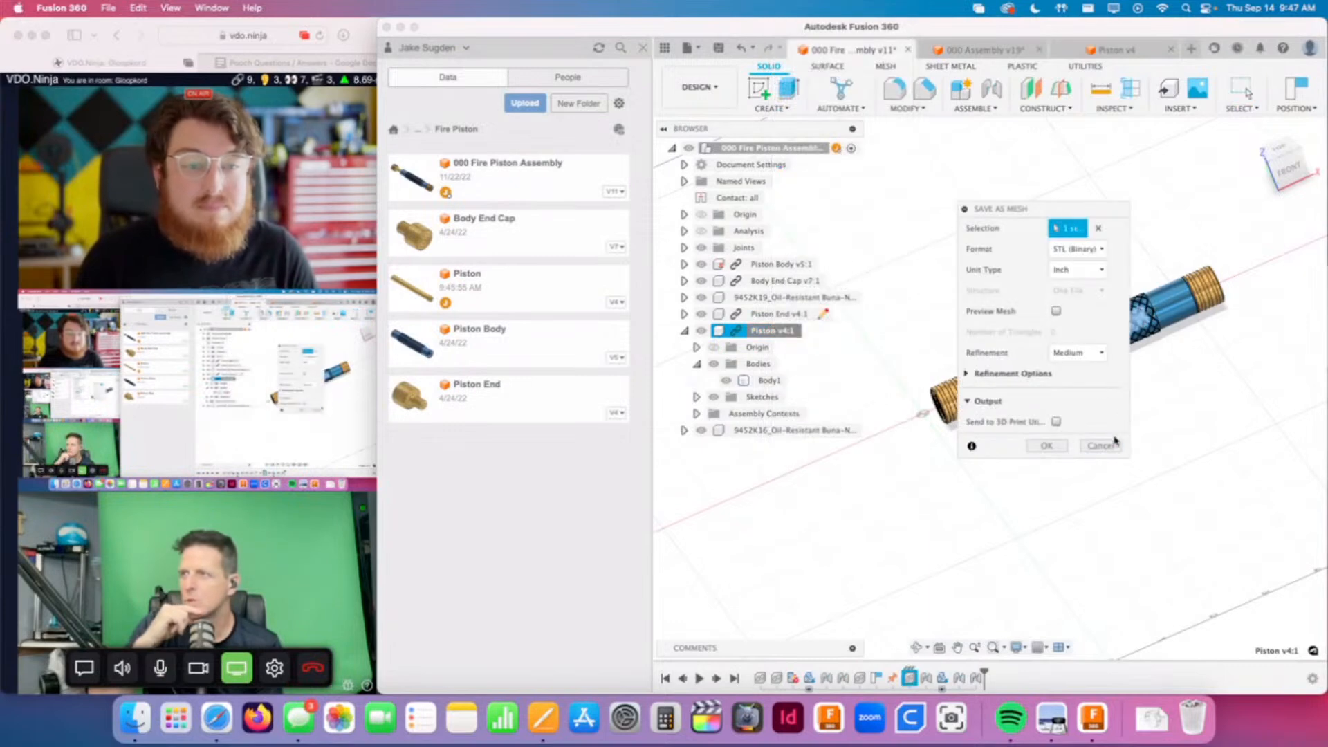
pyautogui.click(1047, 447)
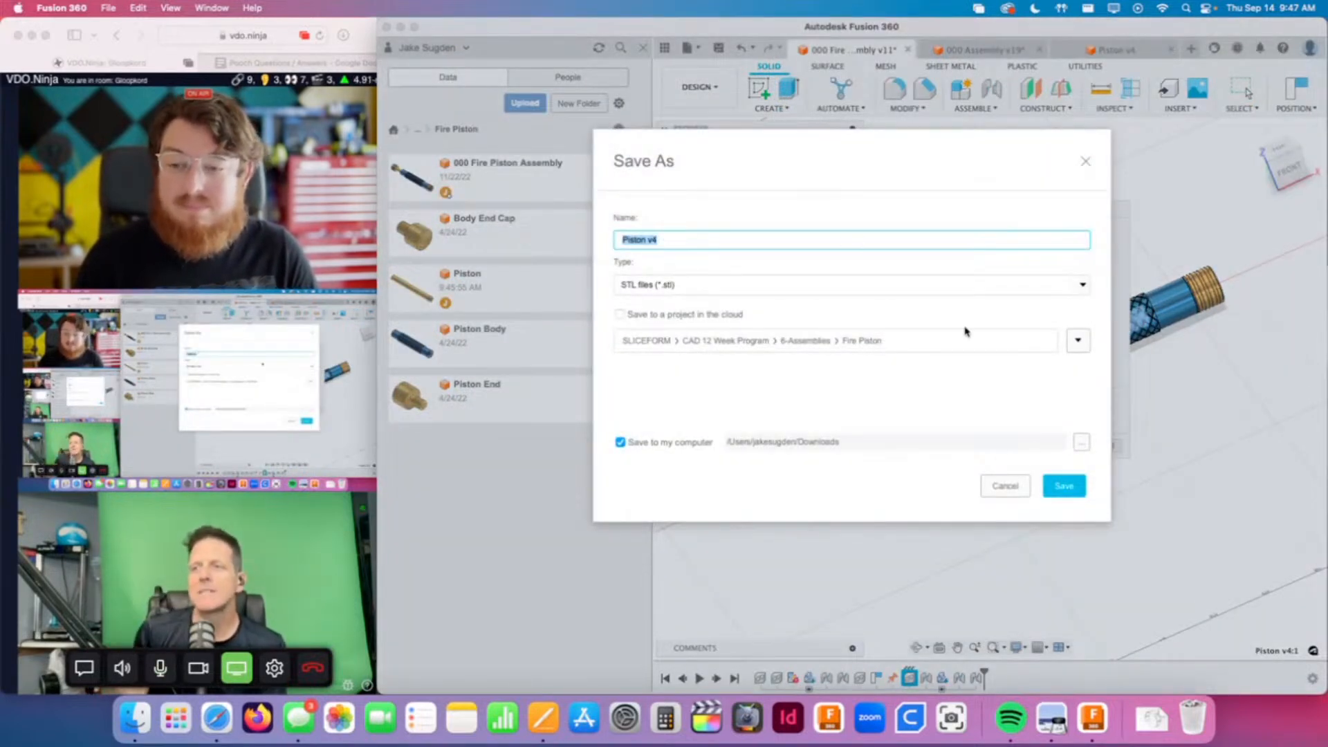
pyautogui.click(1005, 485)
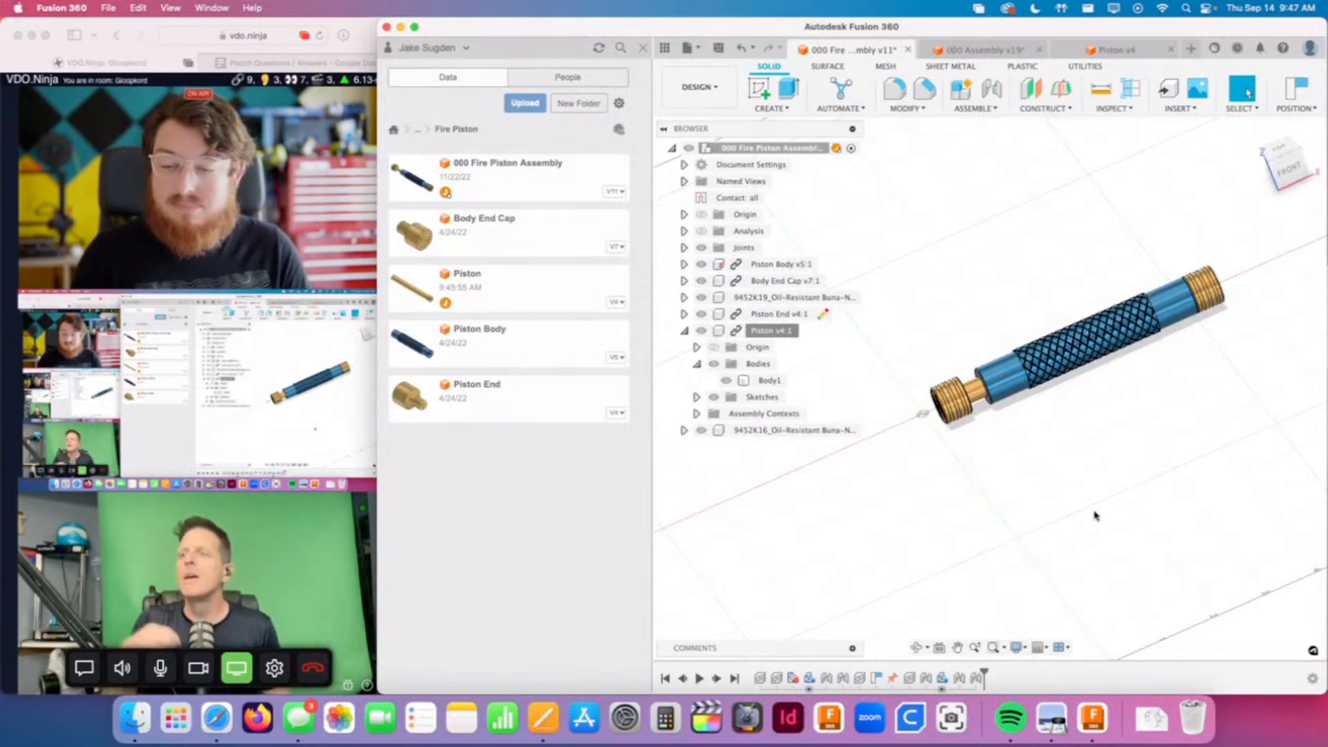
# Step: Switch to the 000 Assembly design and examine the contents of the Heat Sink component and the surrounding hot-end parts
pyautogui.click(982, 50)
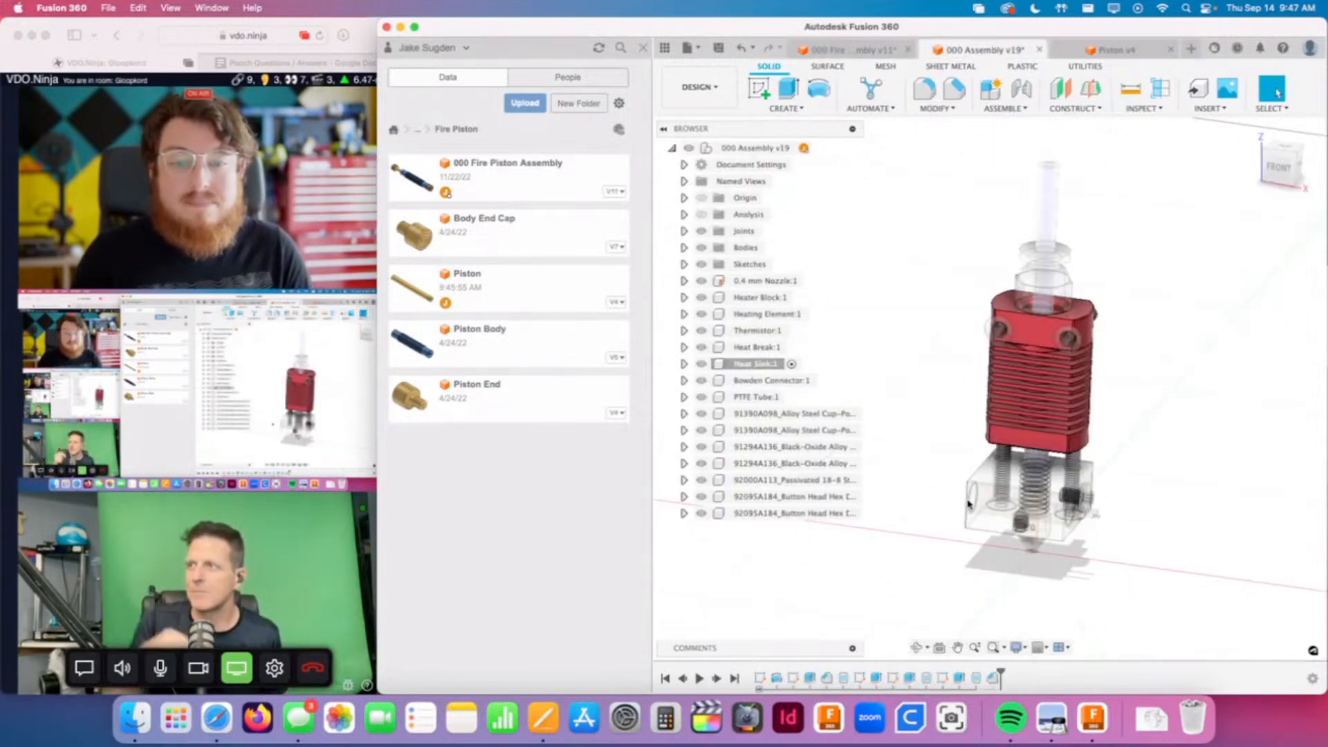
pyautogui.click(684, 364)
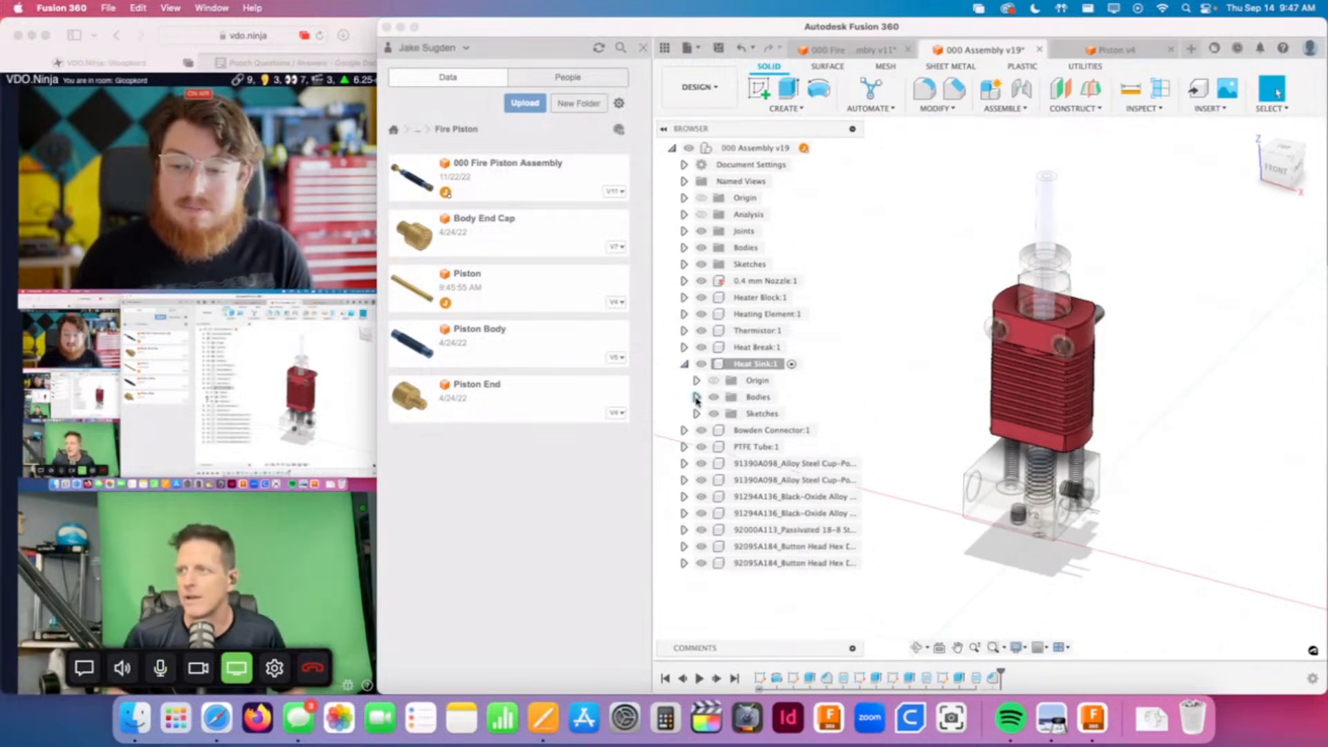
pyautogui.click(684, 364)
pyautogui.scroll(4, 1067, 376)
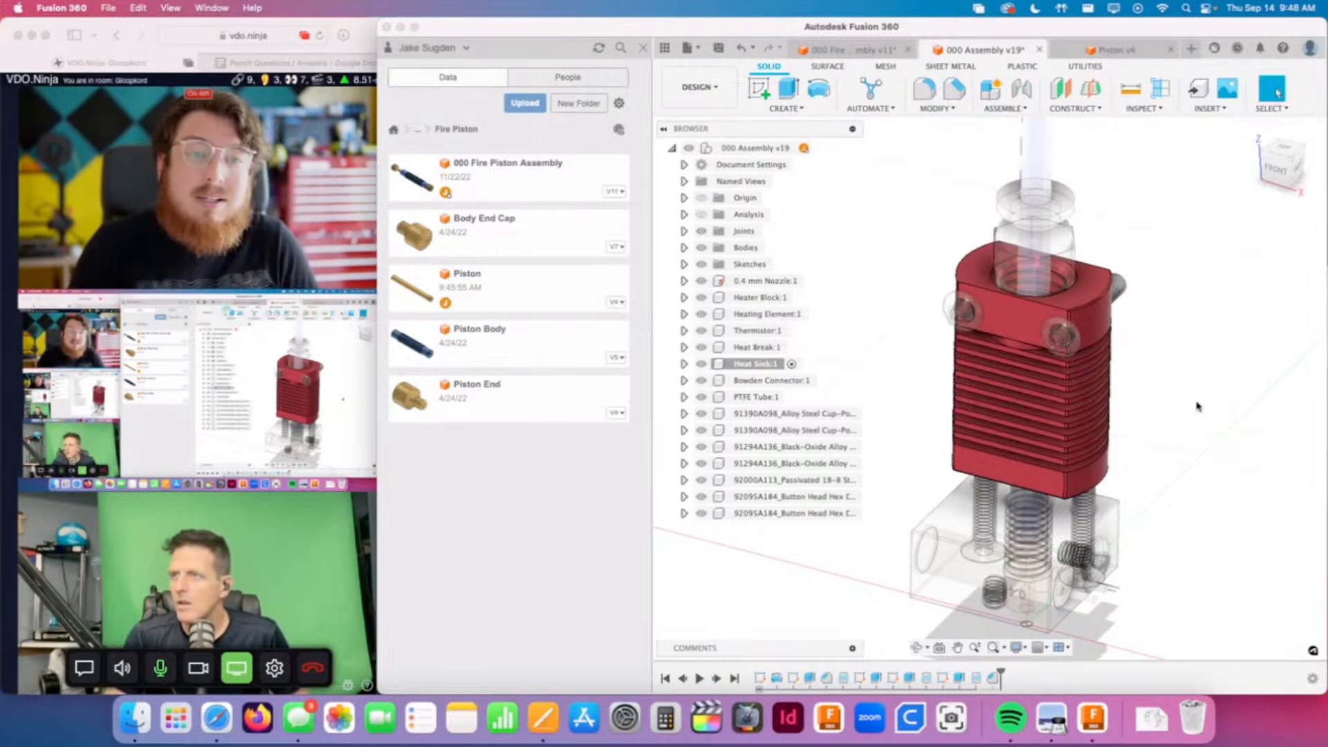
pyautogui.click(1149, 482)
pyautogui.scroll(-3, 1152, 477)
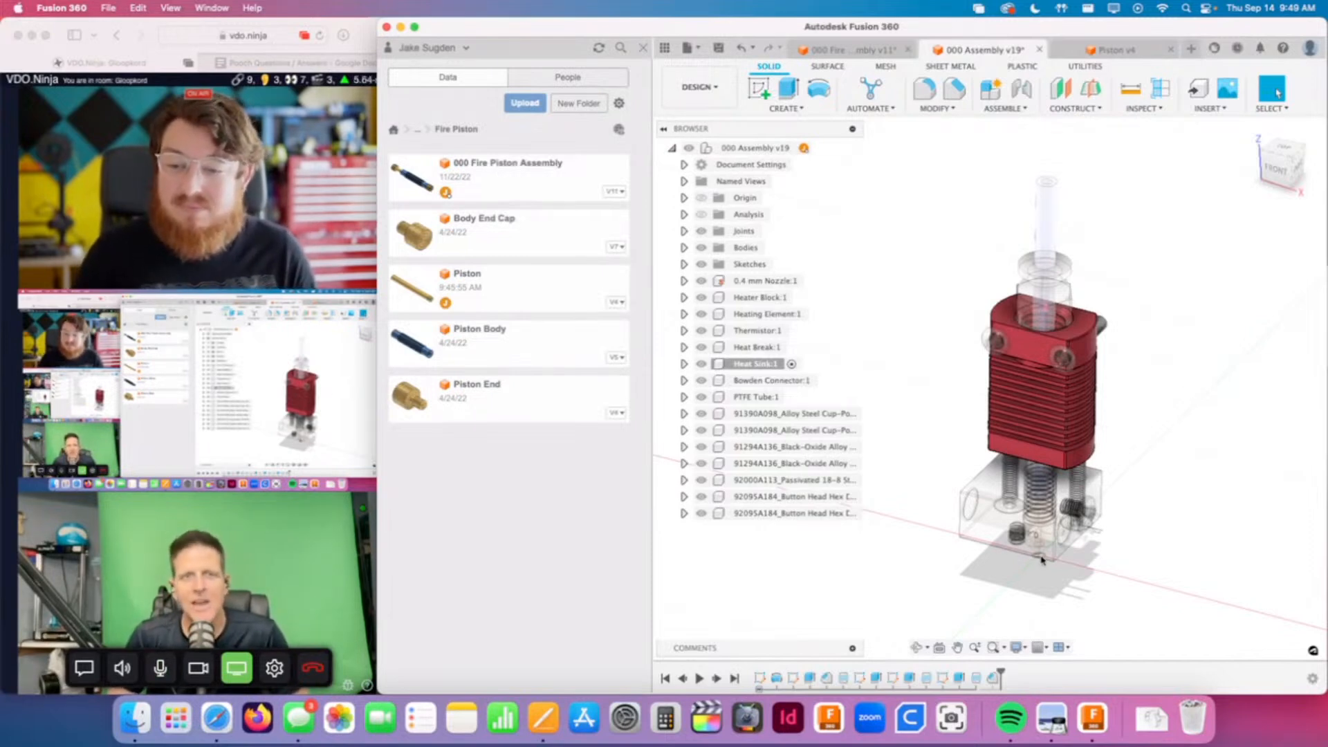
pyautogui.keyDown('shift'); pyautogui.moveTo(1199, 546); pyautogui.dragTo(1225, 505, button='middle'); pyautogui.keyUp('shift')
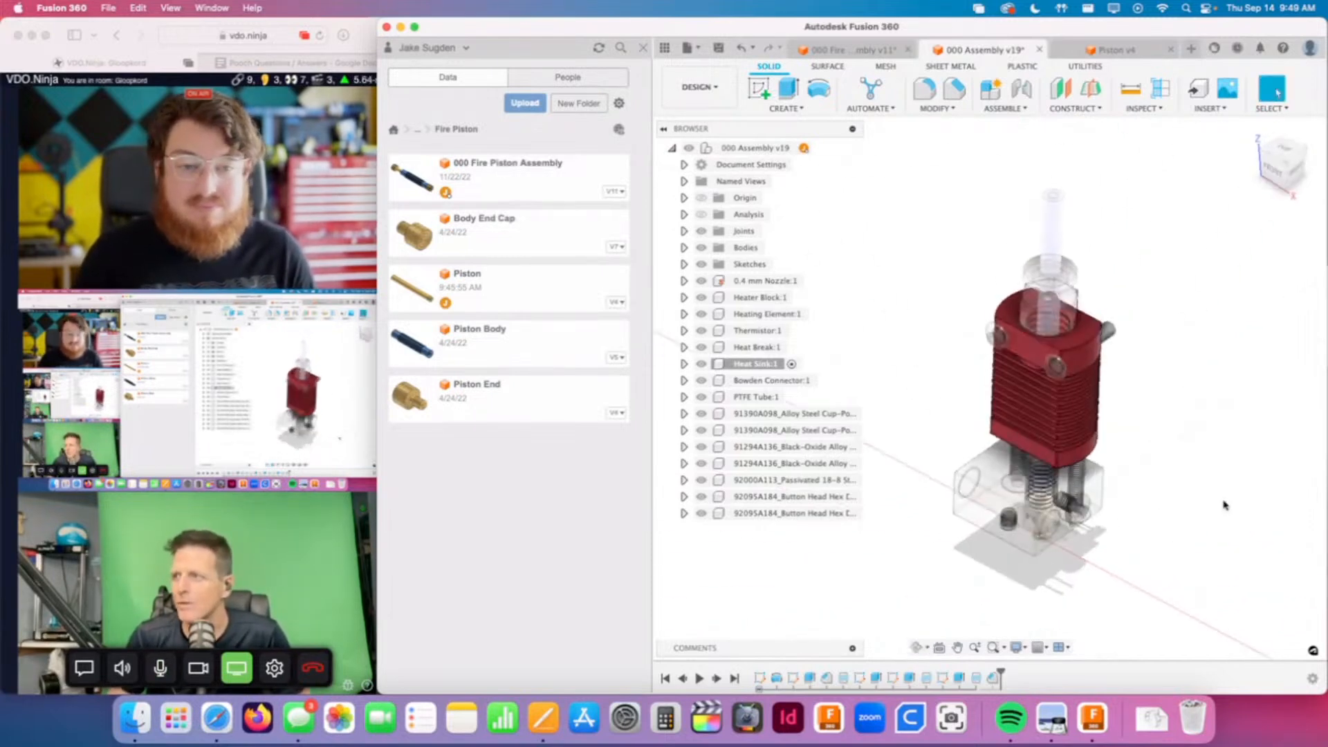
pyautogui.moveTo(1248, 451); pyautogui.dragTo(1216, 444, button='middle')
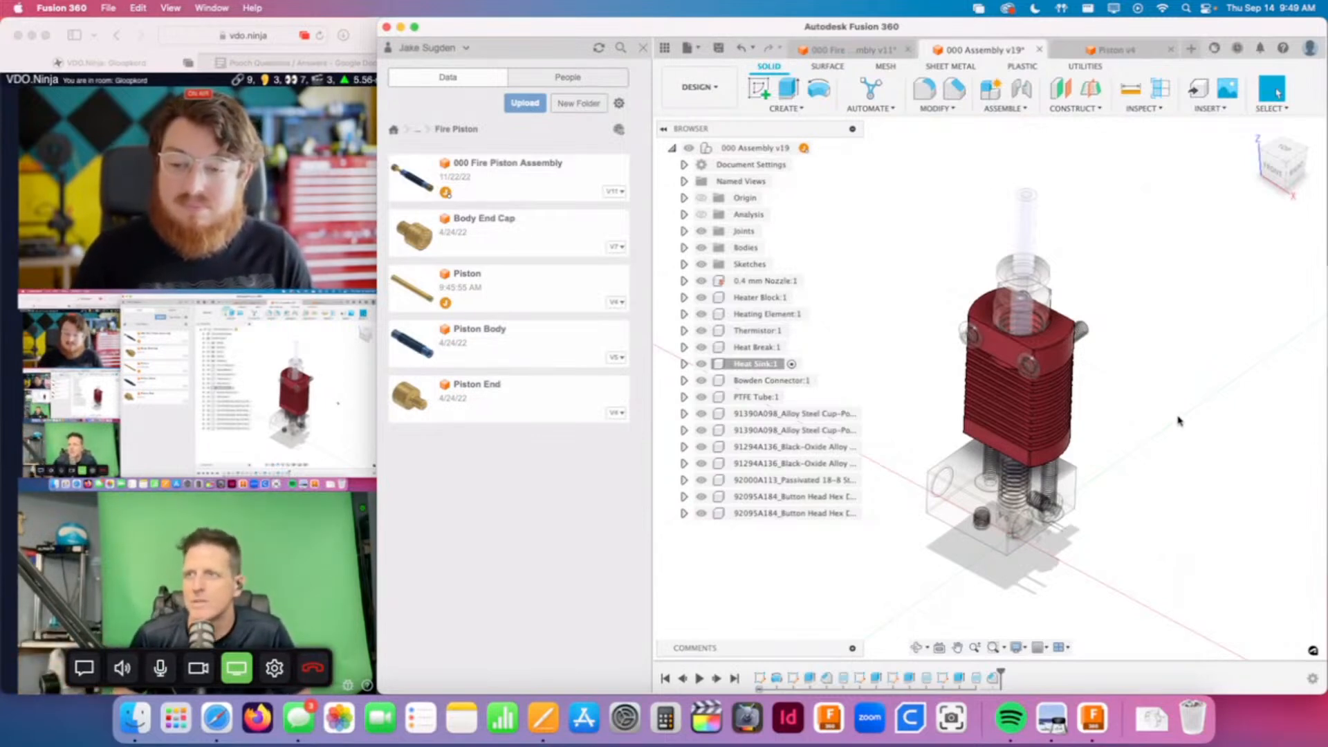
pyautogui.keyDown('shift'); pyautogui.moveTo(1097, 453); pyautogui.dragTo(1118, 428, button='middle'); pyautogui.keyUp('shift')
pyautogui.scroll(3, 1069, 447)
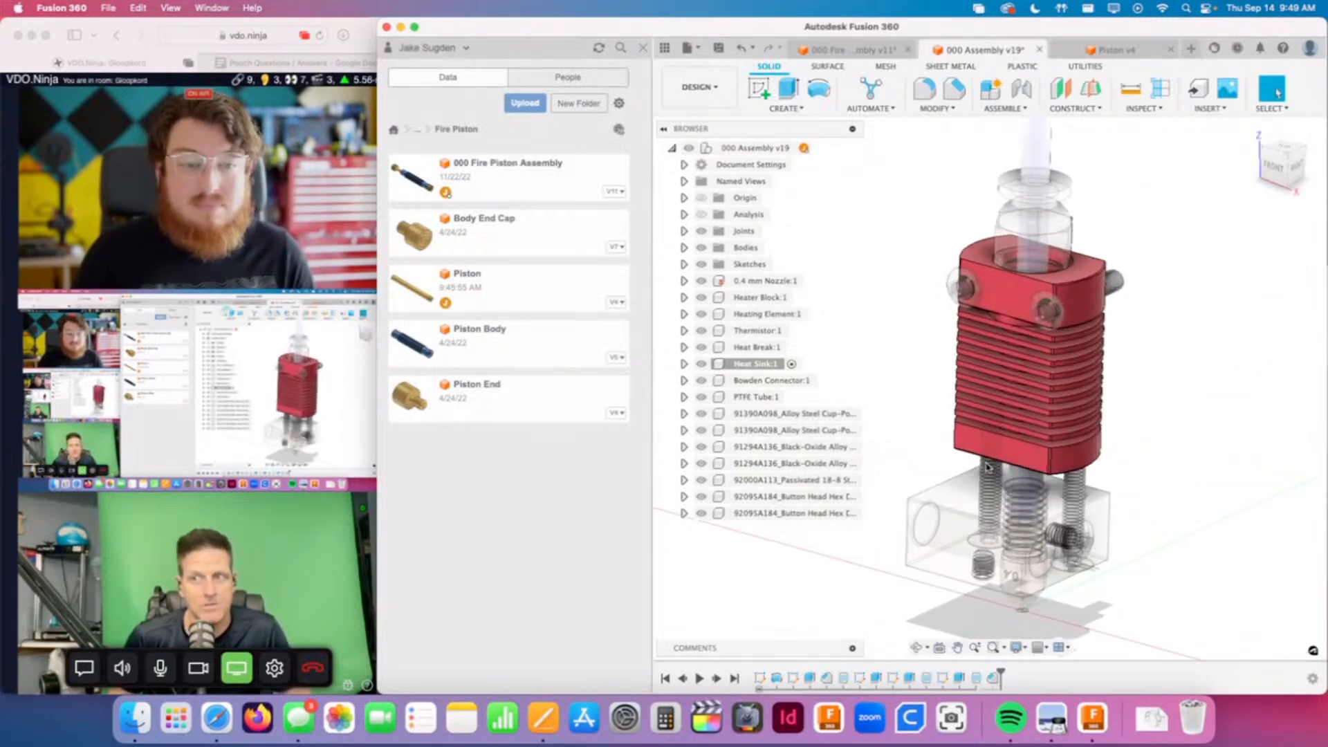
# Step: Create a component from Body1 inside the Heat Sink component
pyautogui.click(684, 364)
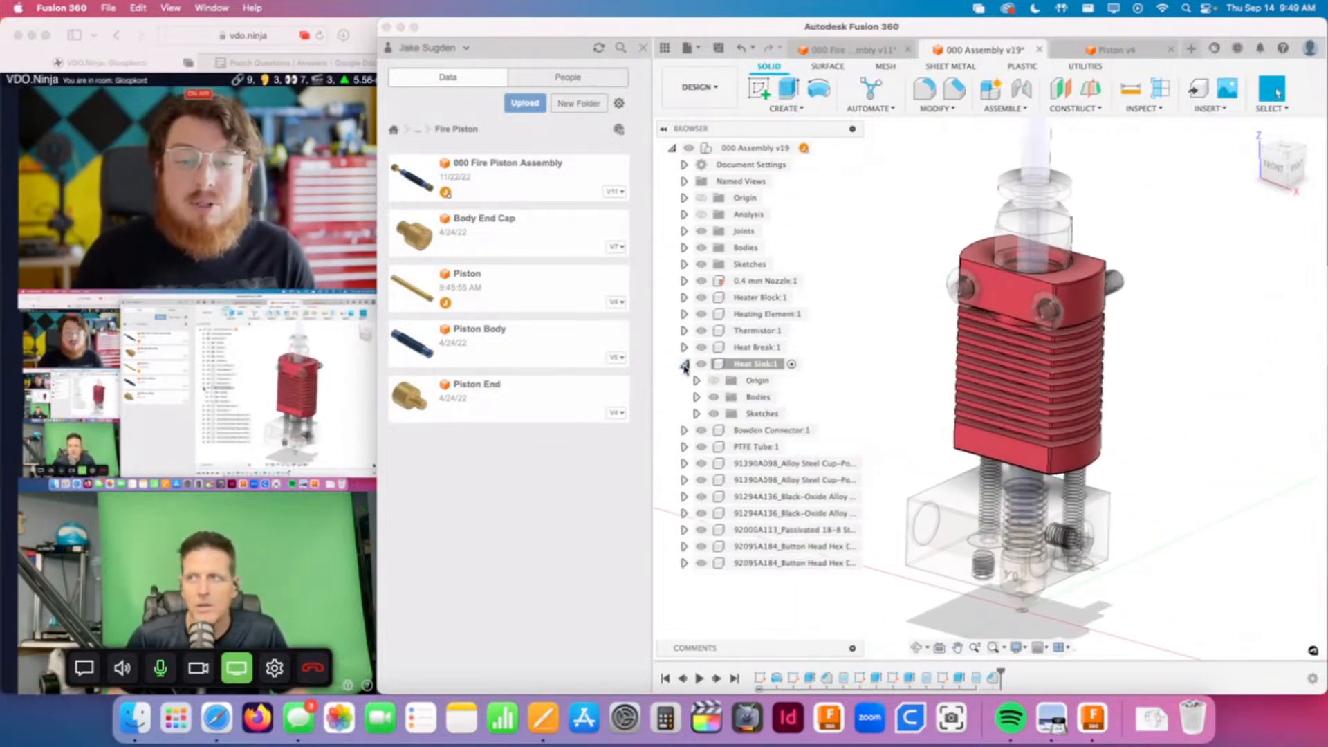
pyautogui.click(697, 397)
pyautogui.click(768, 414)
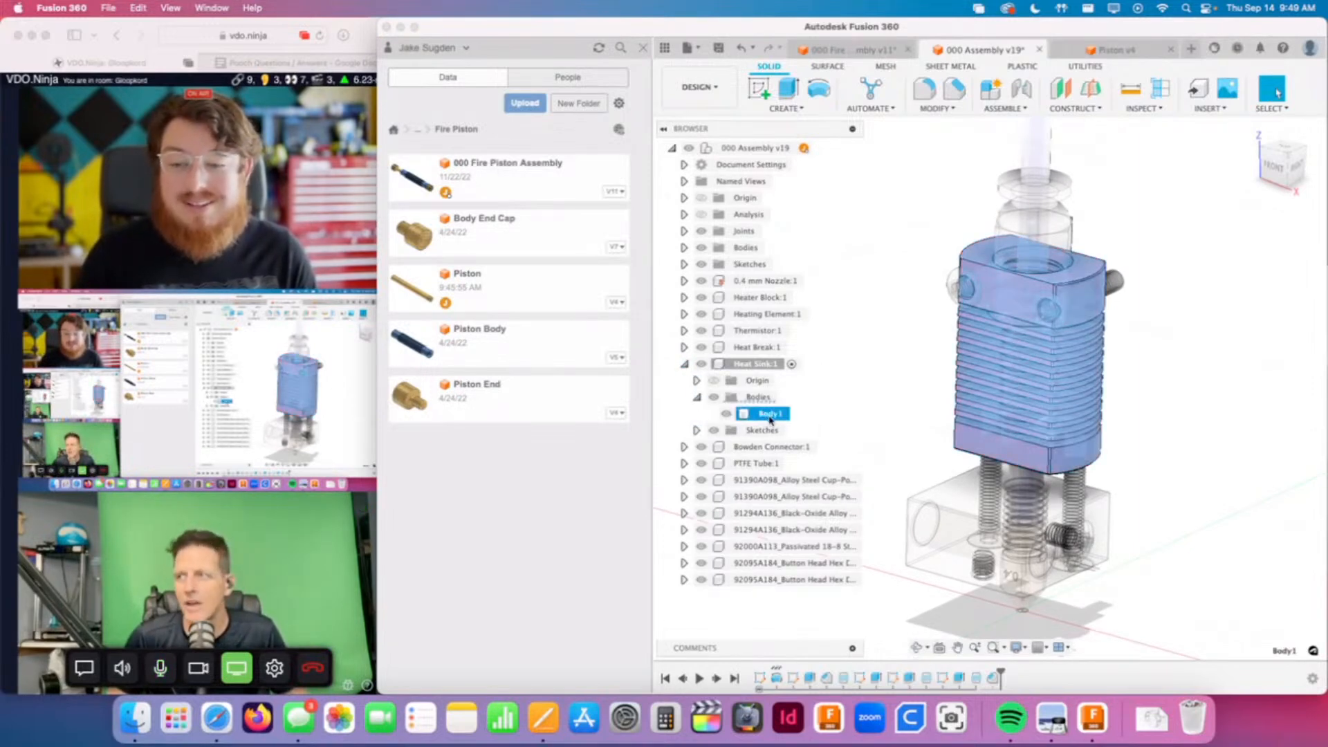
pyautogui.rightClick(771, 416)
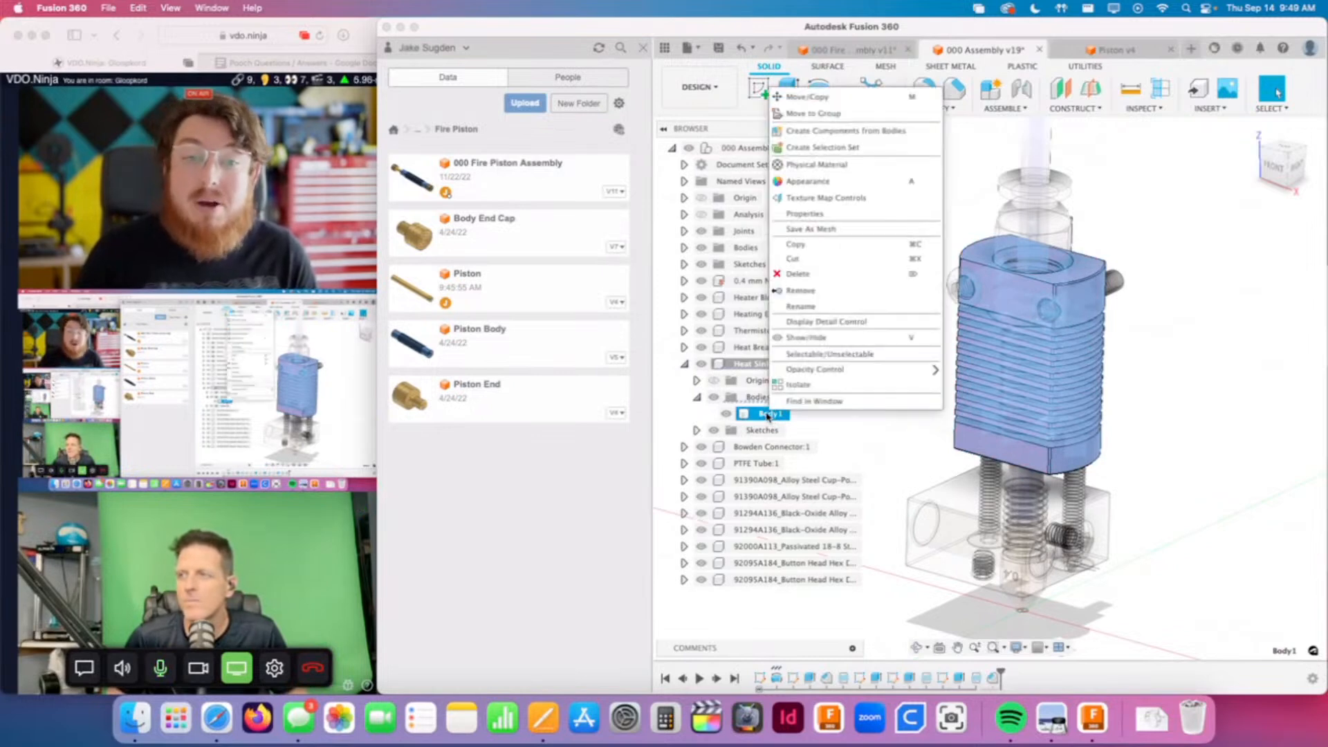
pyautogui.click(857, 131)
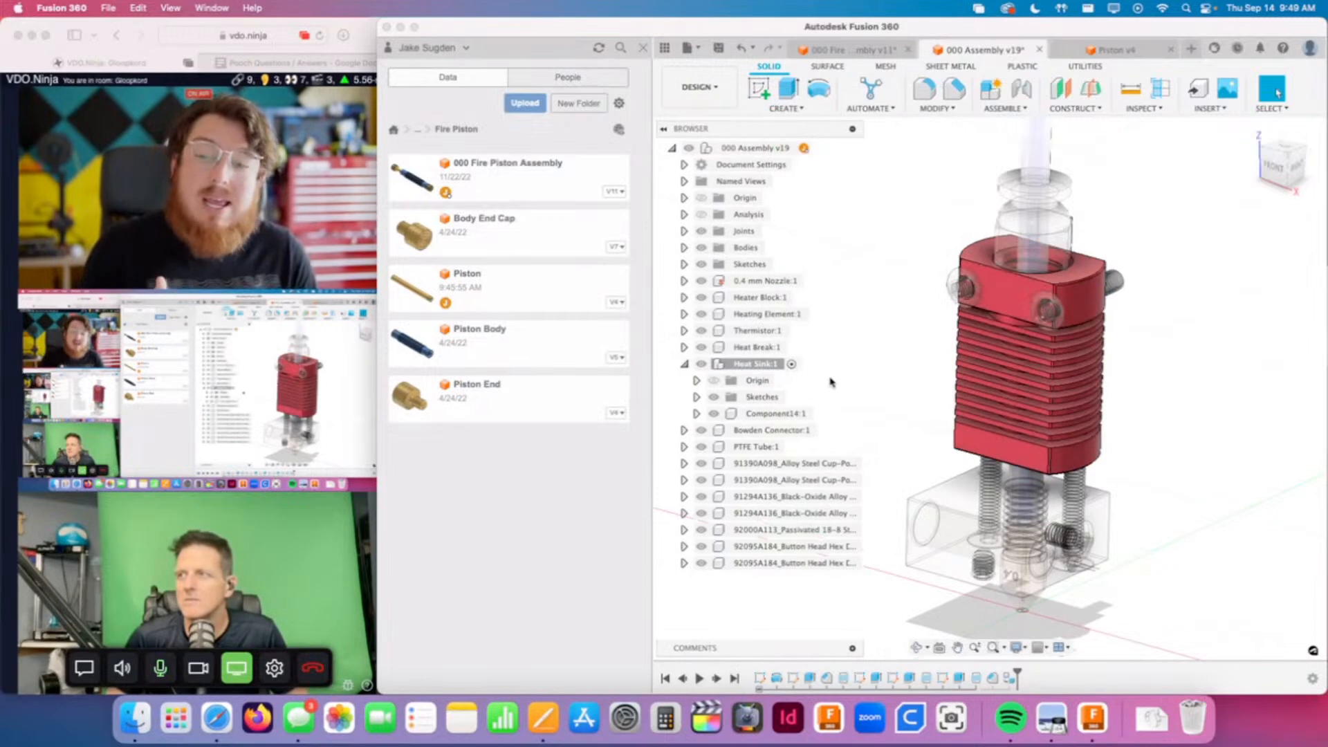
# Step: Undo the creation of the nested component from the Heat Sink's body
pyautogui.click(843, 386)
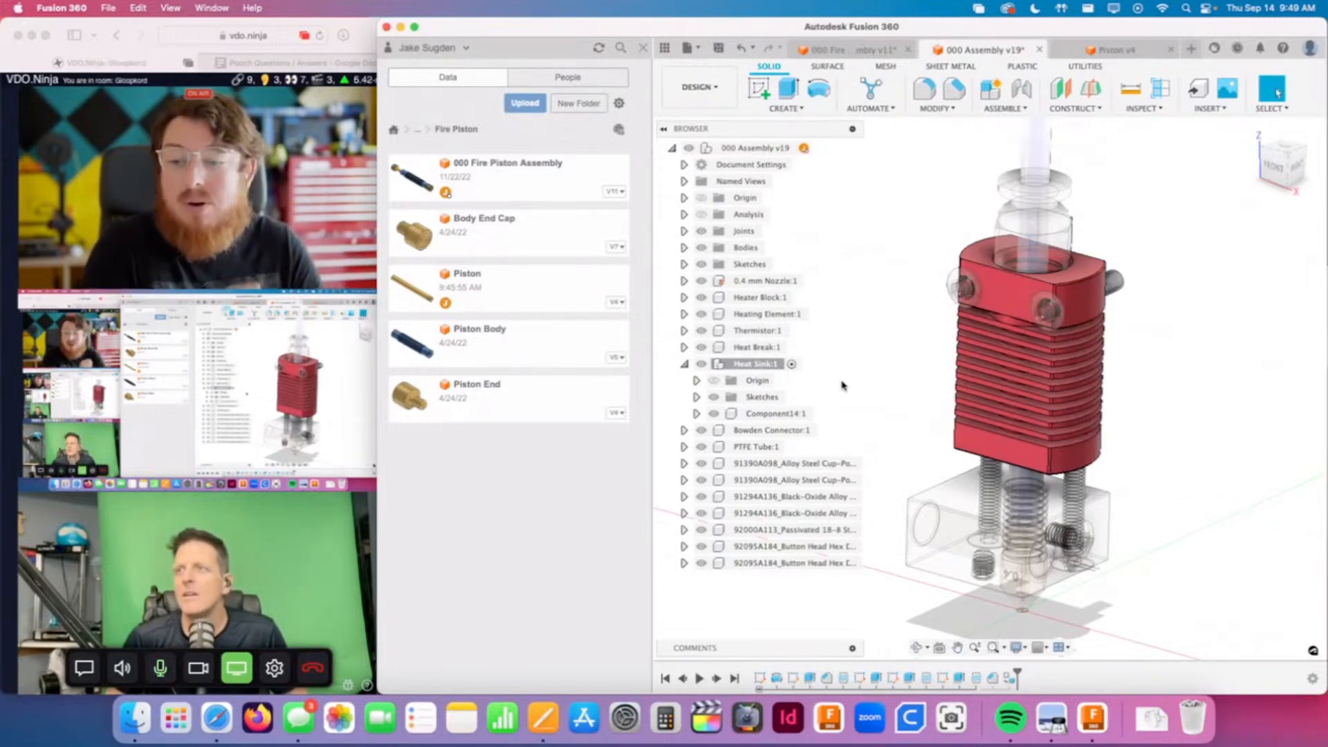
pyautogui.press('super+z')
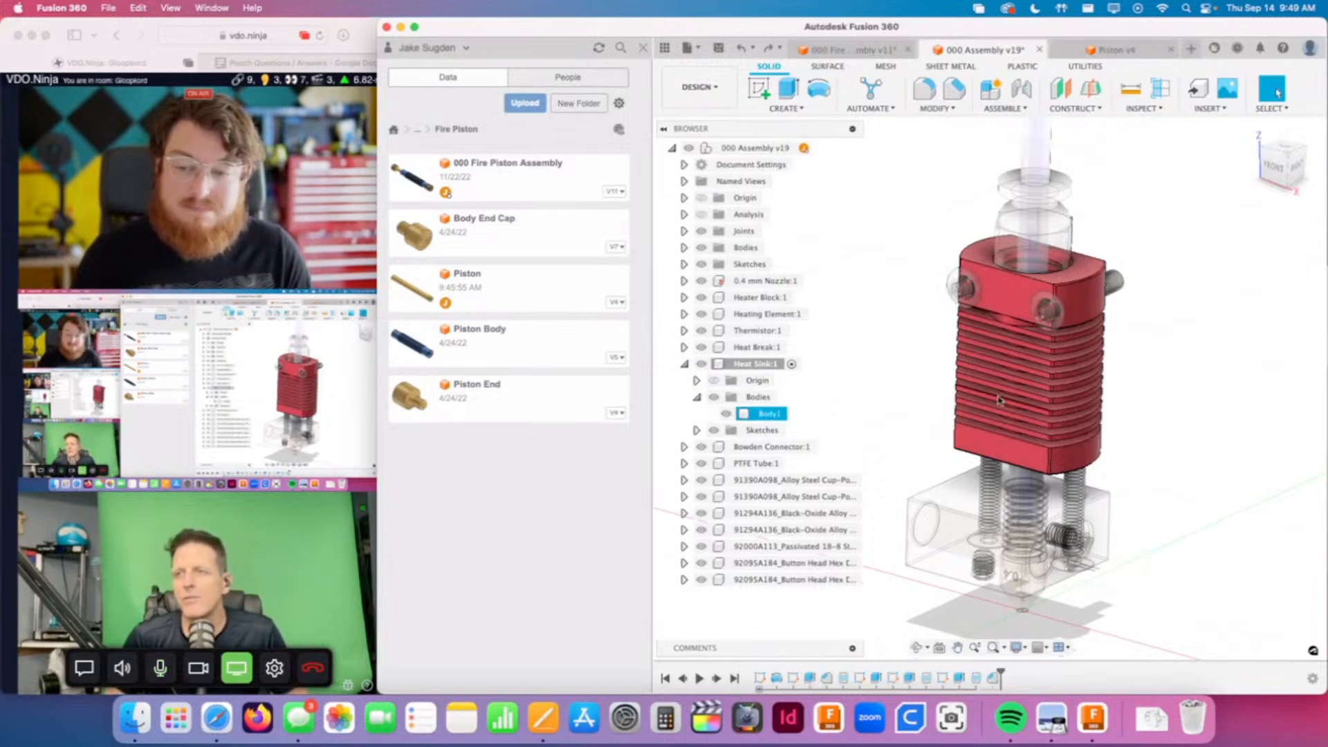
pyautogui.scroll(-3, 1064, 412)
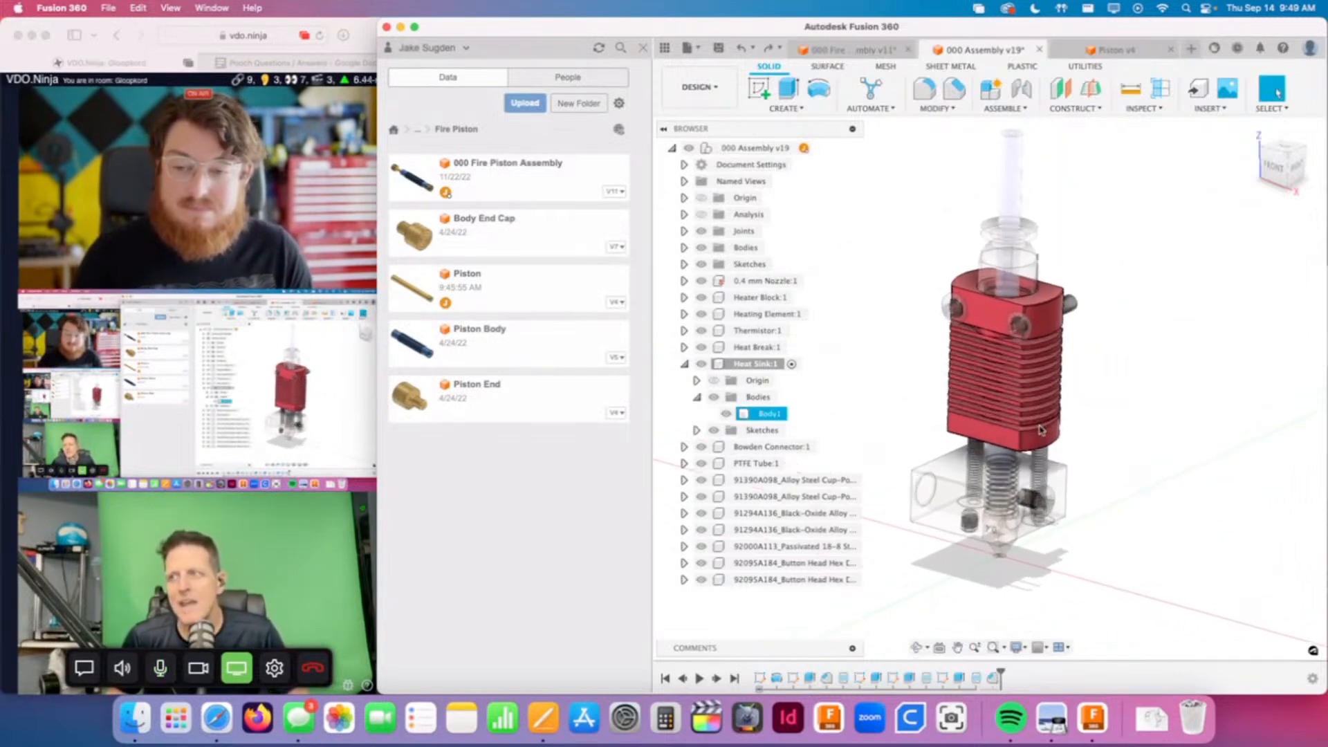
pyautogui.moveTo(1150, 424)
pyautogui.keyDown('shift'); pyautogui.mouseDown(button='middle')
pyautogui.moveTo(1175, 425)
pyautogui.moveTo(1143, 436)
pyautogui.mouseUp(button='middle'); pyautogui.keyUp('shift')
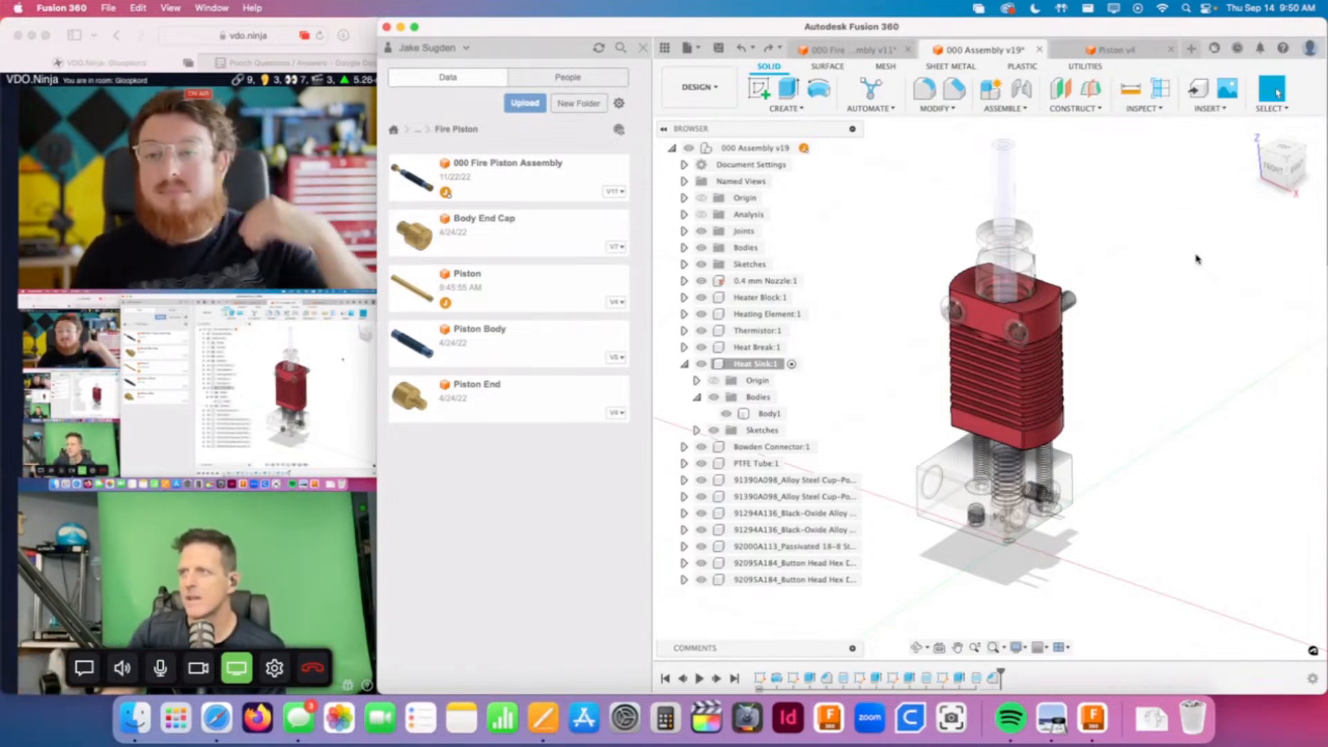
# Step: Collapse the Heat Sink component, hide the data panel and reactivate the top-level 000 Assembly
pyautogui.click(684, 364)
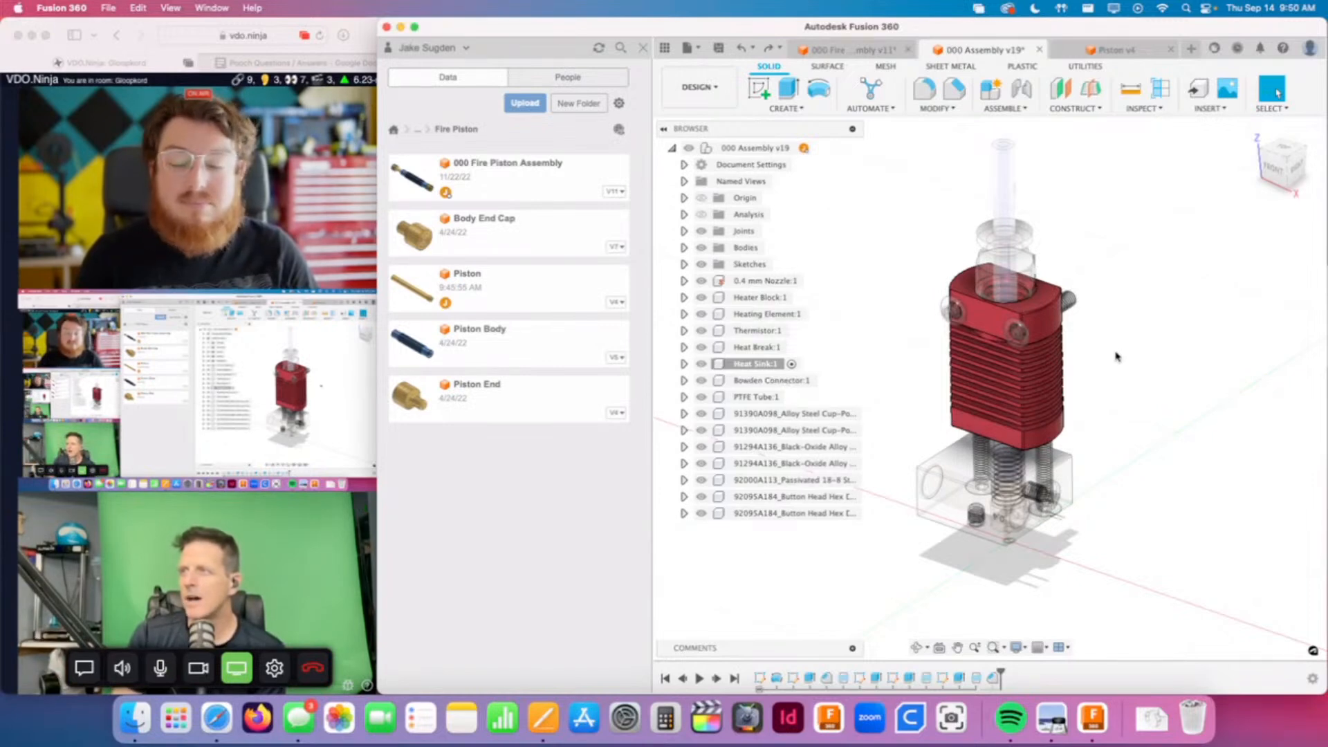
pyautogui.click(644, 48)
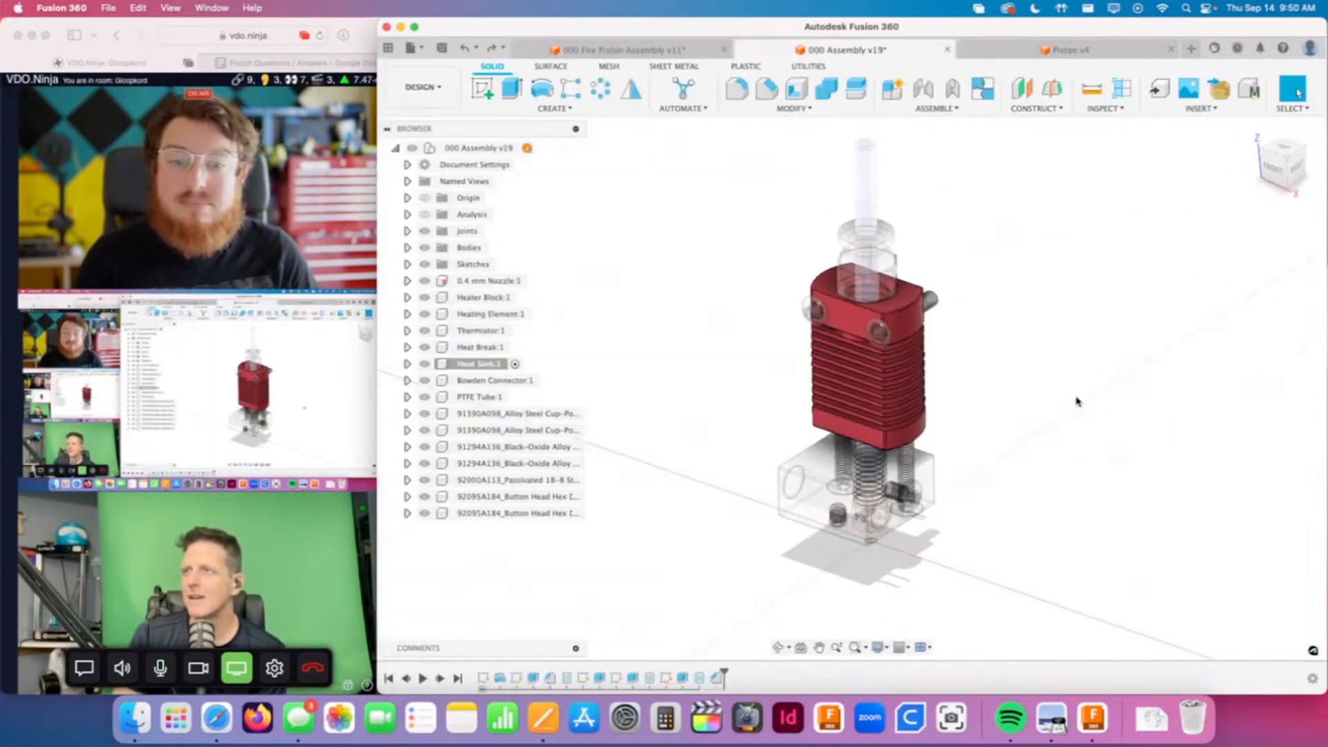
pyautogui.keyDown('shift'); pyautogui.moveTo(1103, 390); pyautogui.dragTo(1057, 400, button='middle'); pyautogui.keyUp('shift')
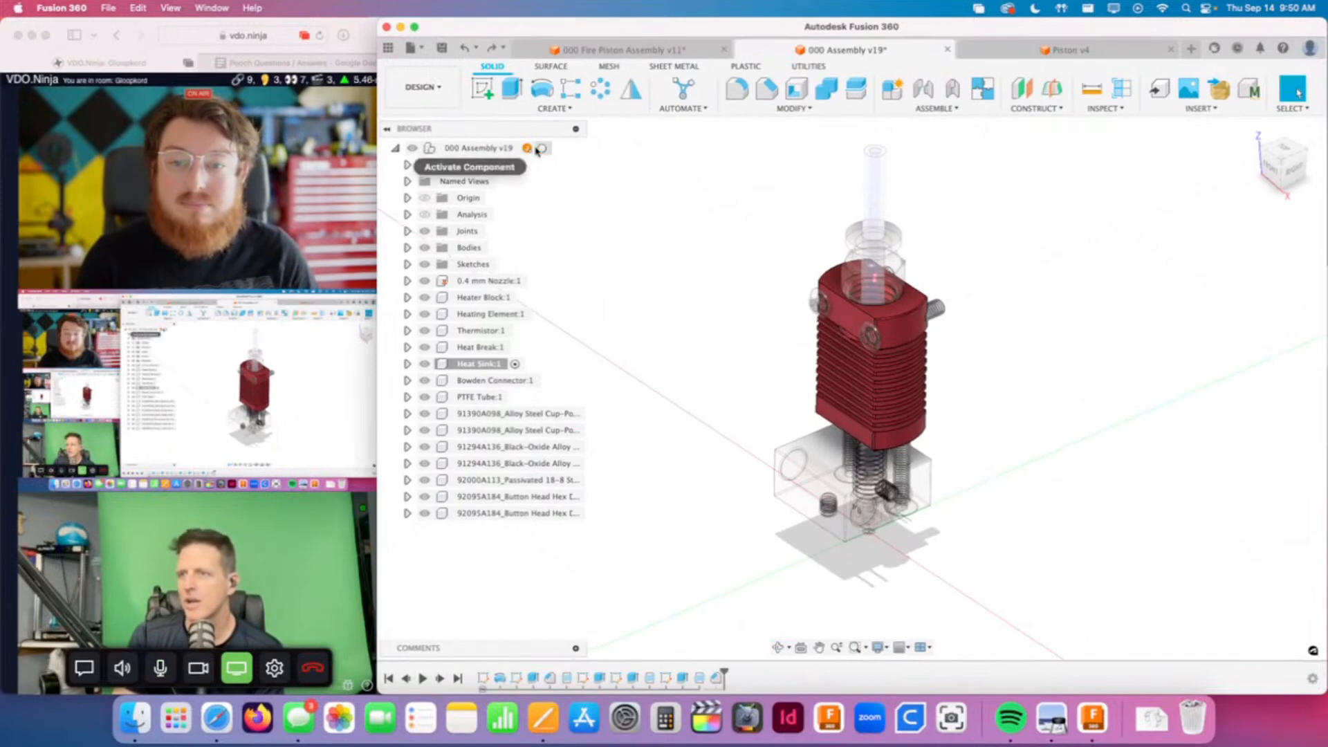
pyautogui.click(539, 149)
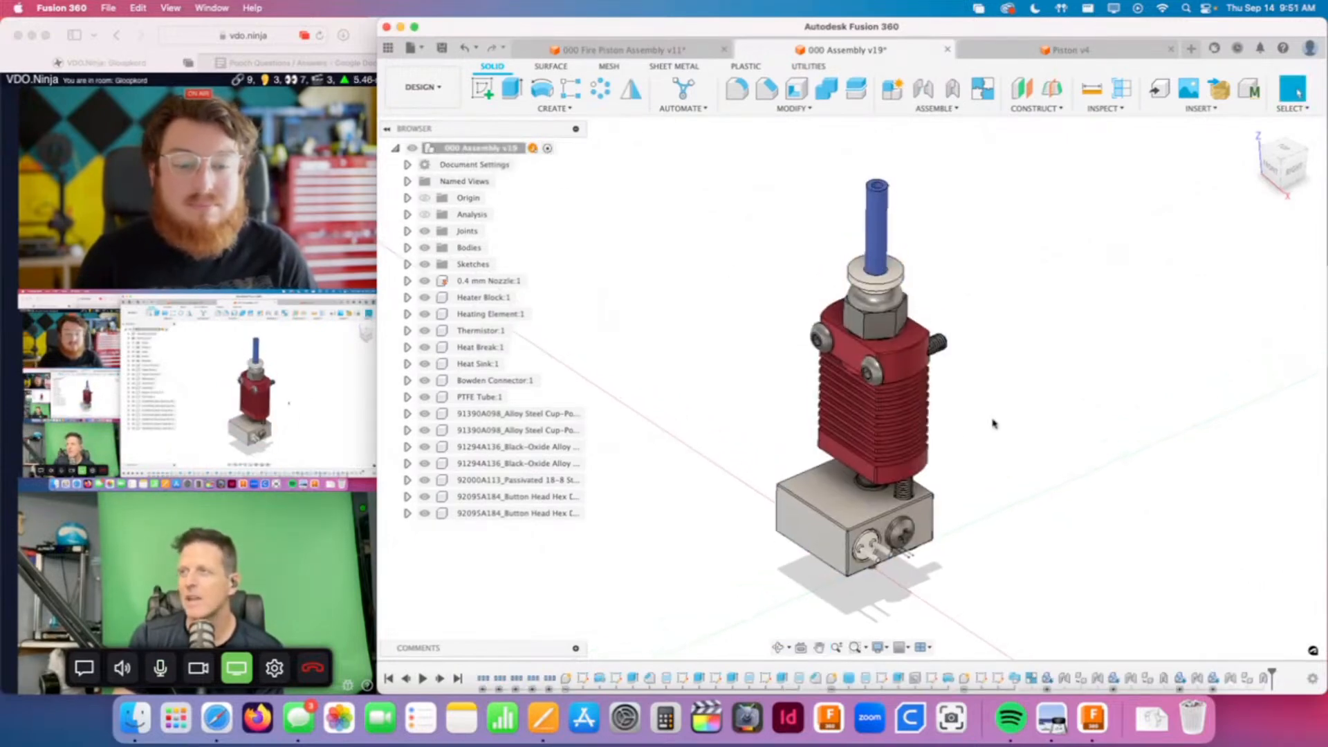
pyautogui.scroll(3, 961, 444)
pyautogui.scroll(-2, 993, 450)
pyautogui.keyDown('shift'); pyautogui.moveTo(1008, 444); pyautogui.dragTo(1004, 440, button='middle'); pyautogui.keyUp('shift')
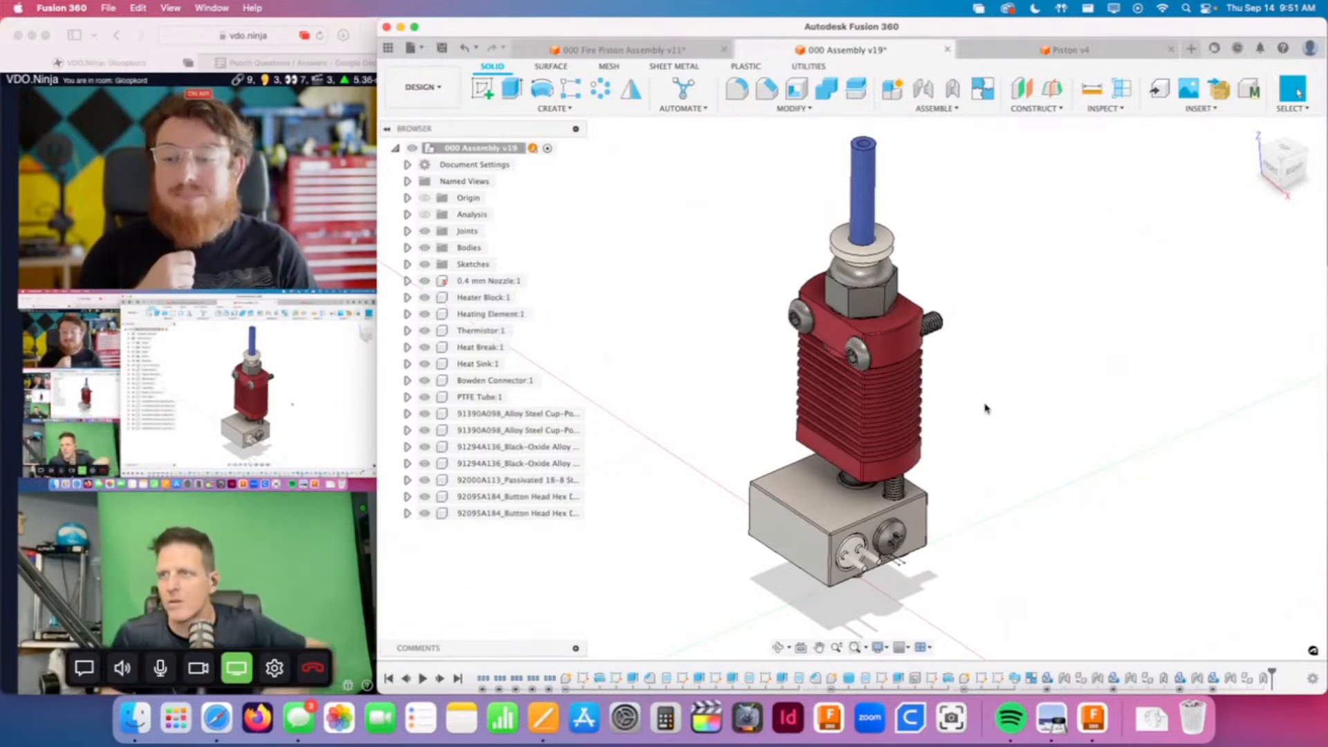
# Step: Look through the Ender 3 Hot End project folder and review the version history of its 000 Assembly design
pyautogui.click(388, 48)
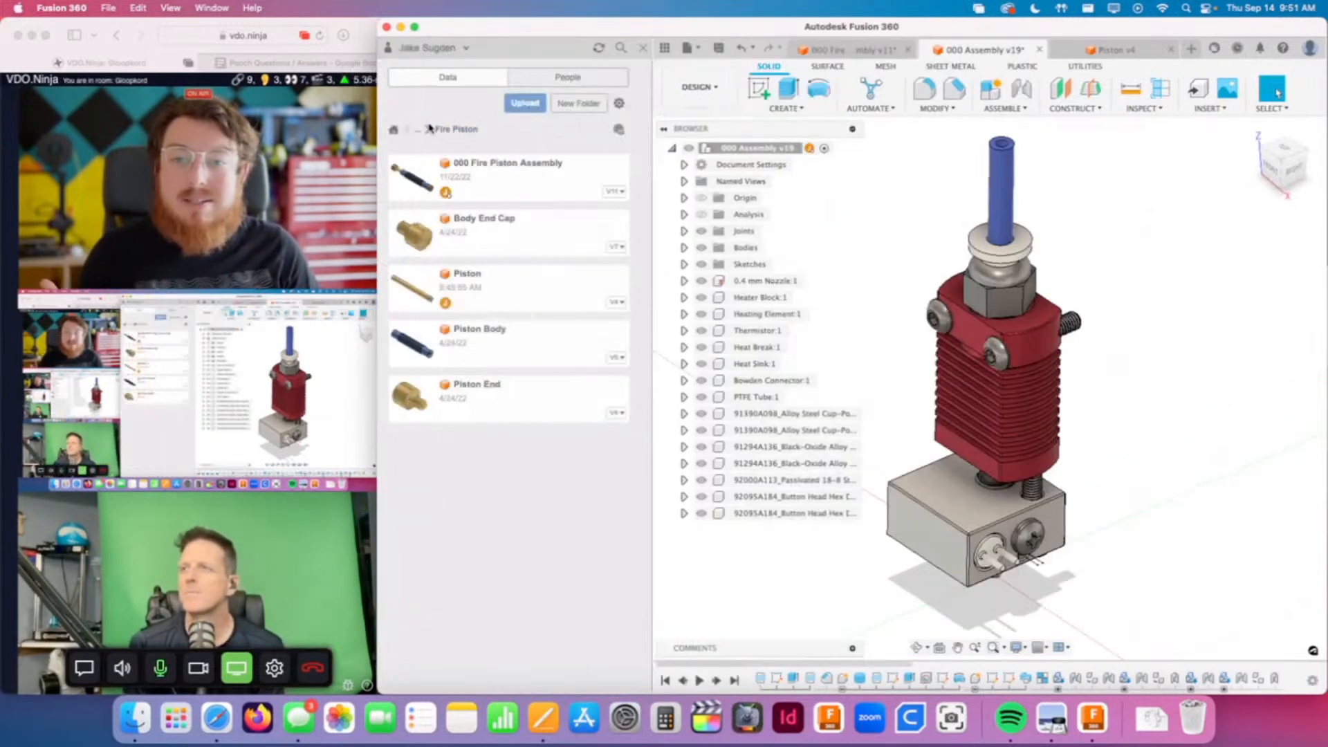
pyautogui.click(419, 129)
pyautogui.click(453, 180)
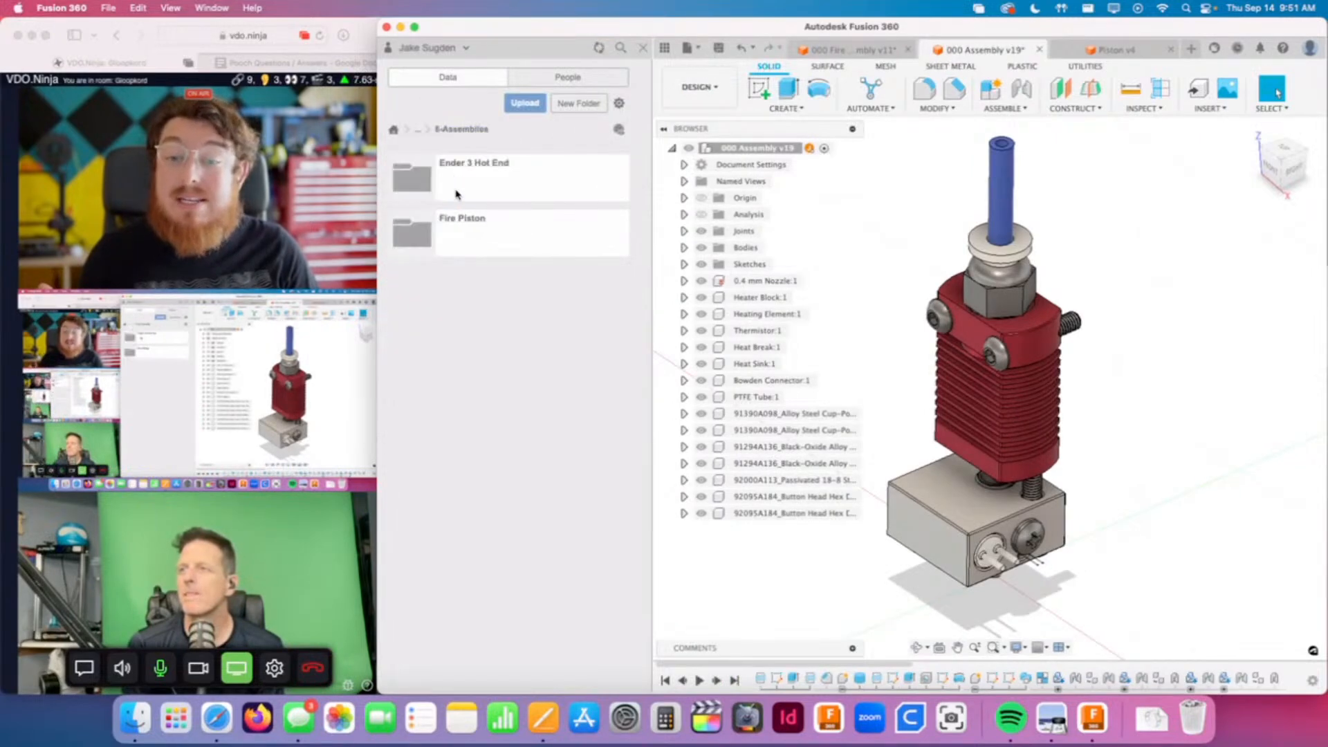
pyautogui.click(521, 181)
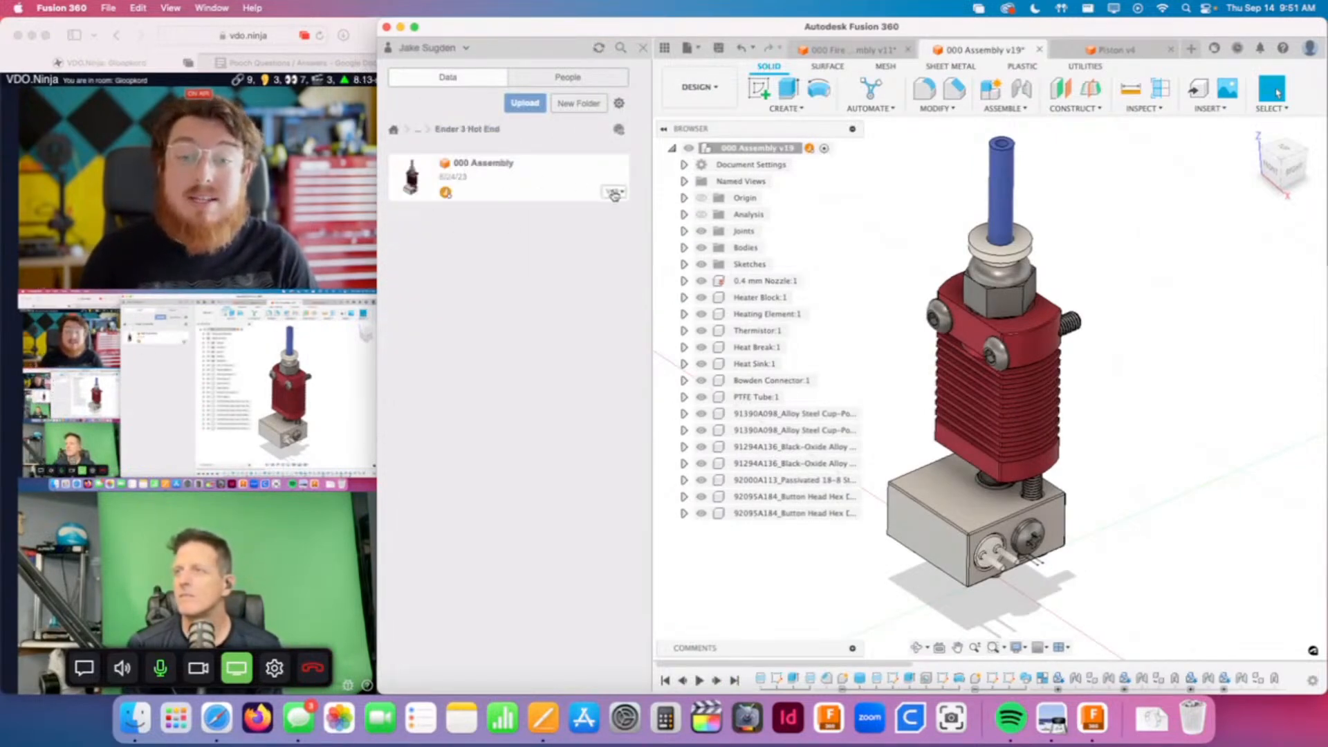
pyautogui.click(625, 198)
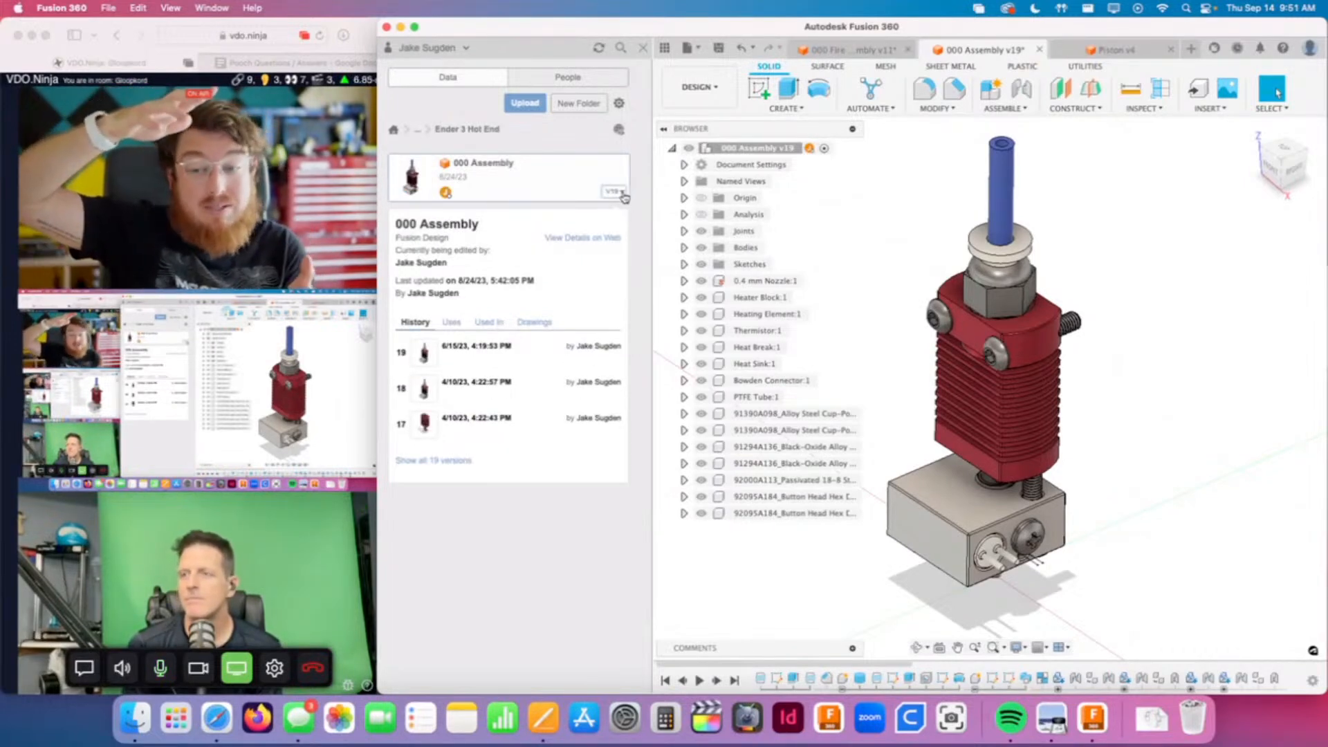
pyautogui.click(546, 537)
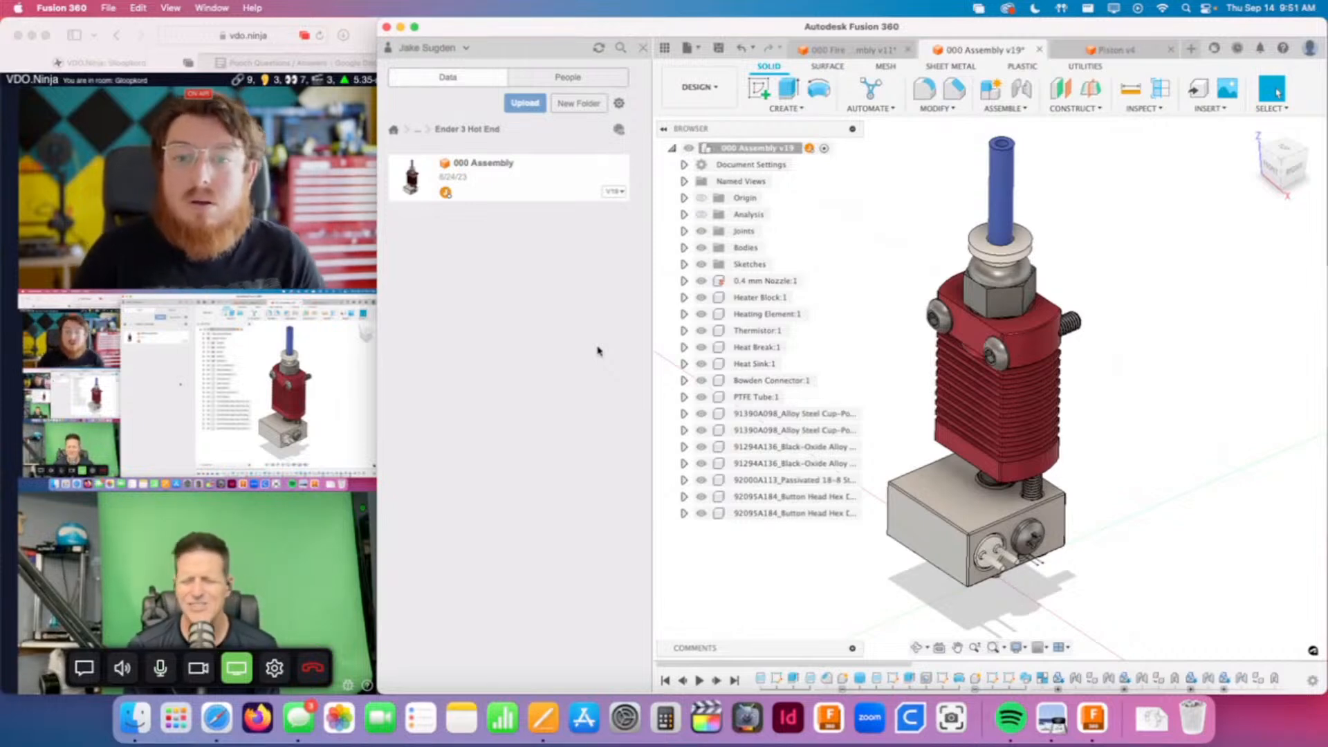
pyautogui.click(603, 194)
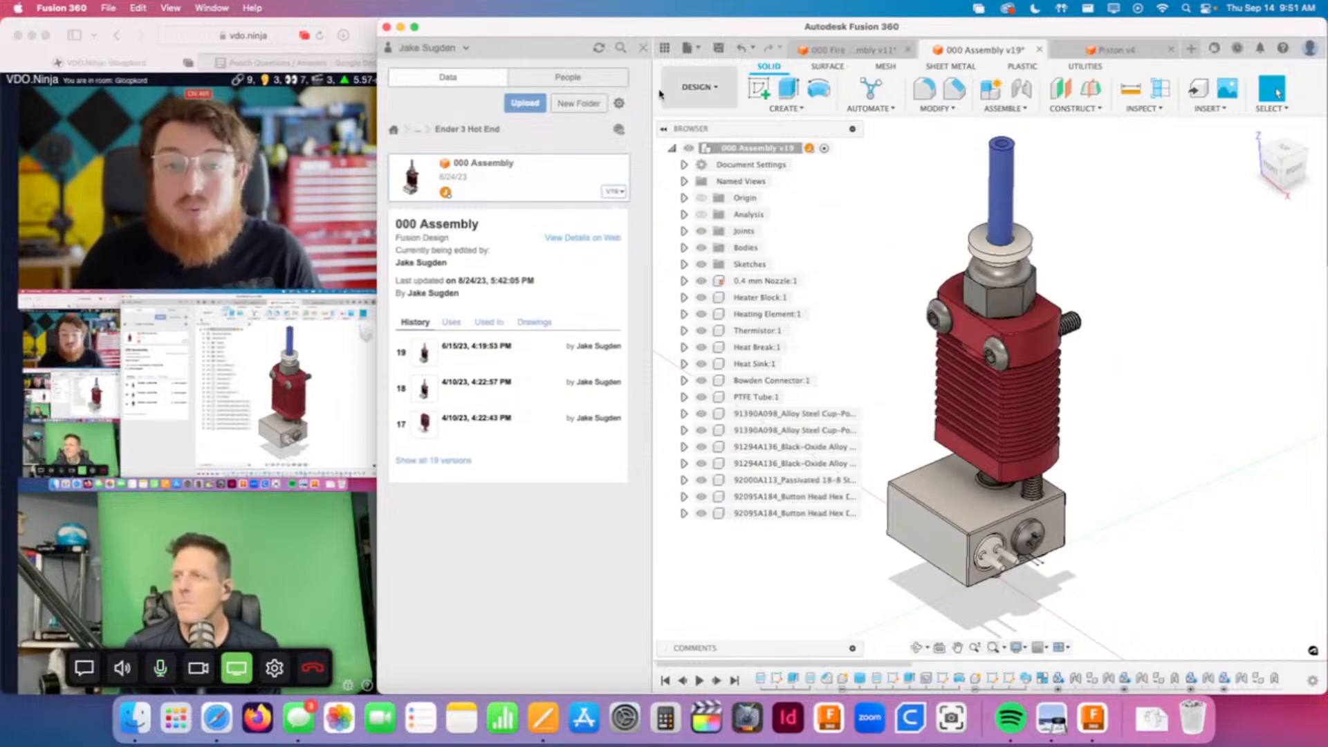
pyautogui.click(642, 47)
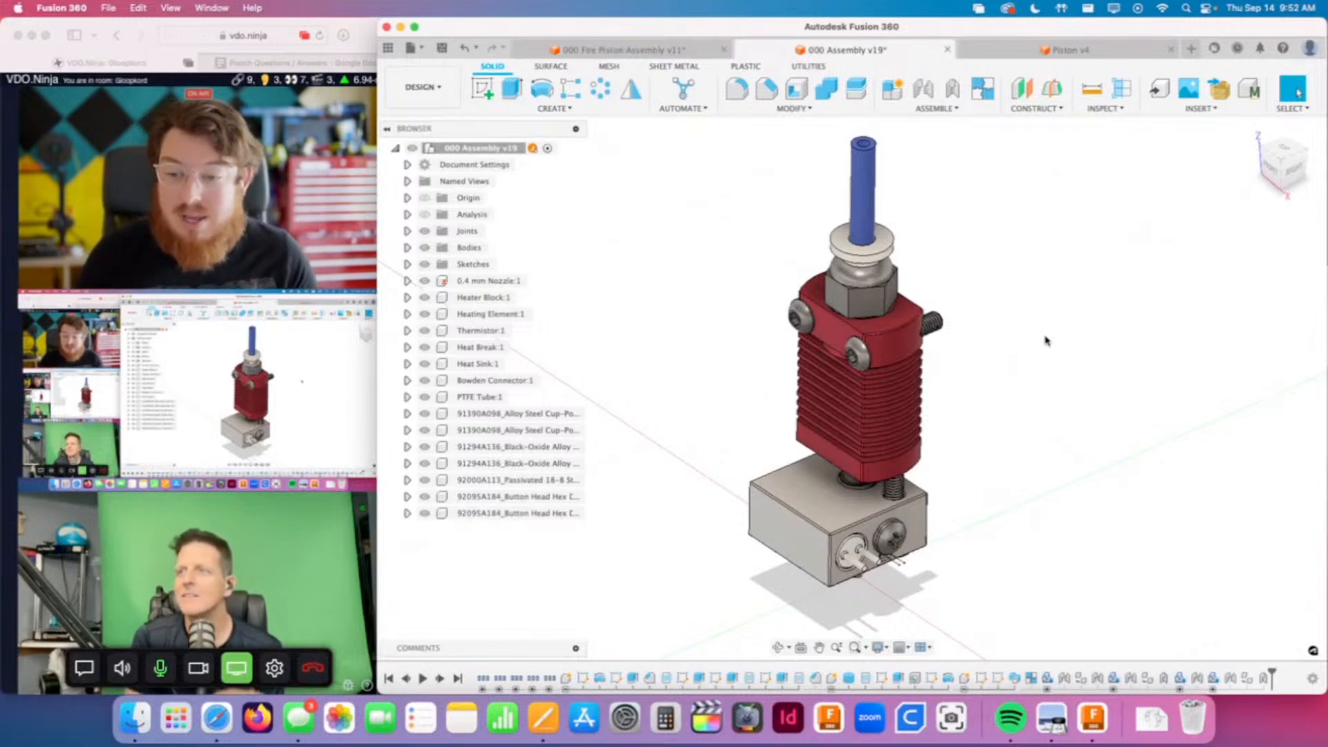
pyautogui.keyDown('shift'); pyautogui.moveTo(1028, 522); pyautogui.dragTo(1079, 512, button='middle'); pyautogui.keyUp('shift')
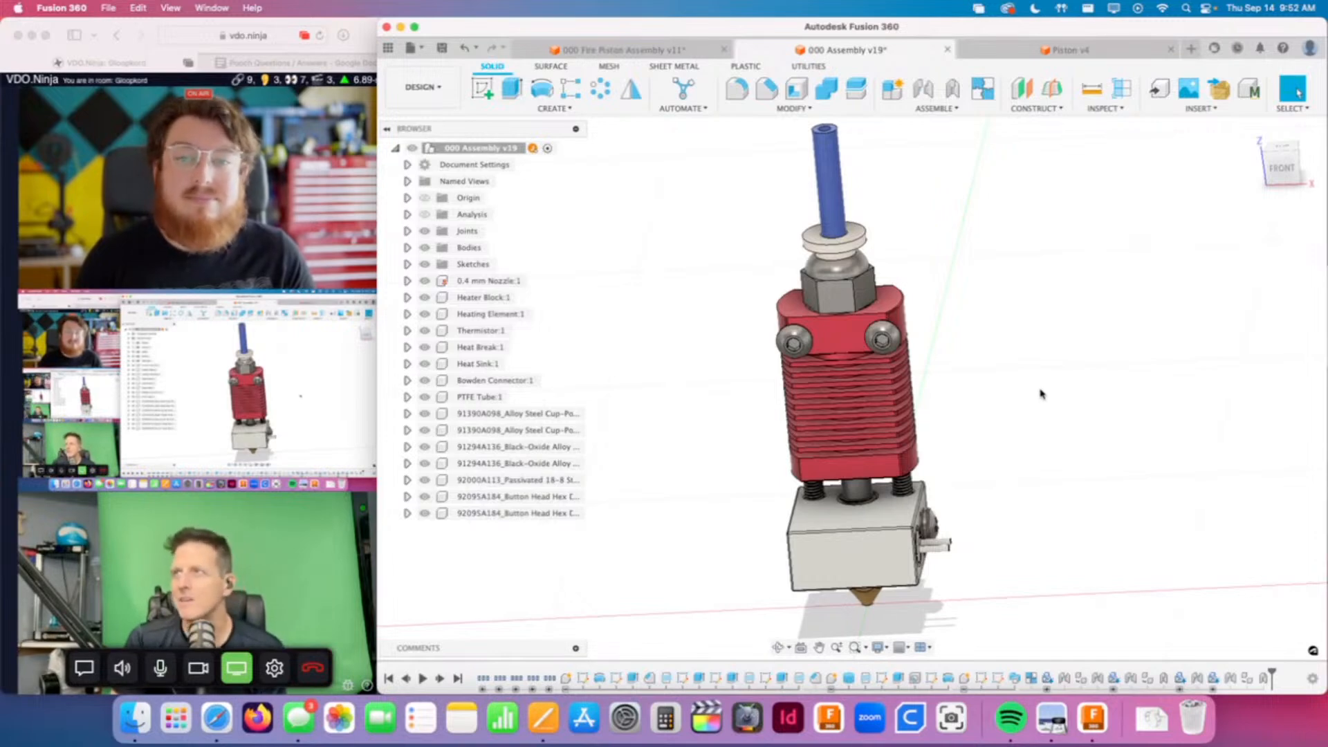
pyautogui.keyDown('shift'); pyautogui.moveTo(1042, 393); pyautogui.dragTo(999, 425, button='middle'); pyautogui.keyUp('shift')
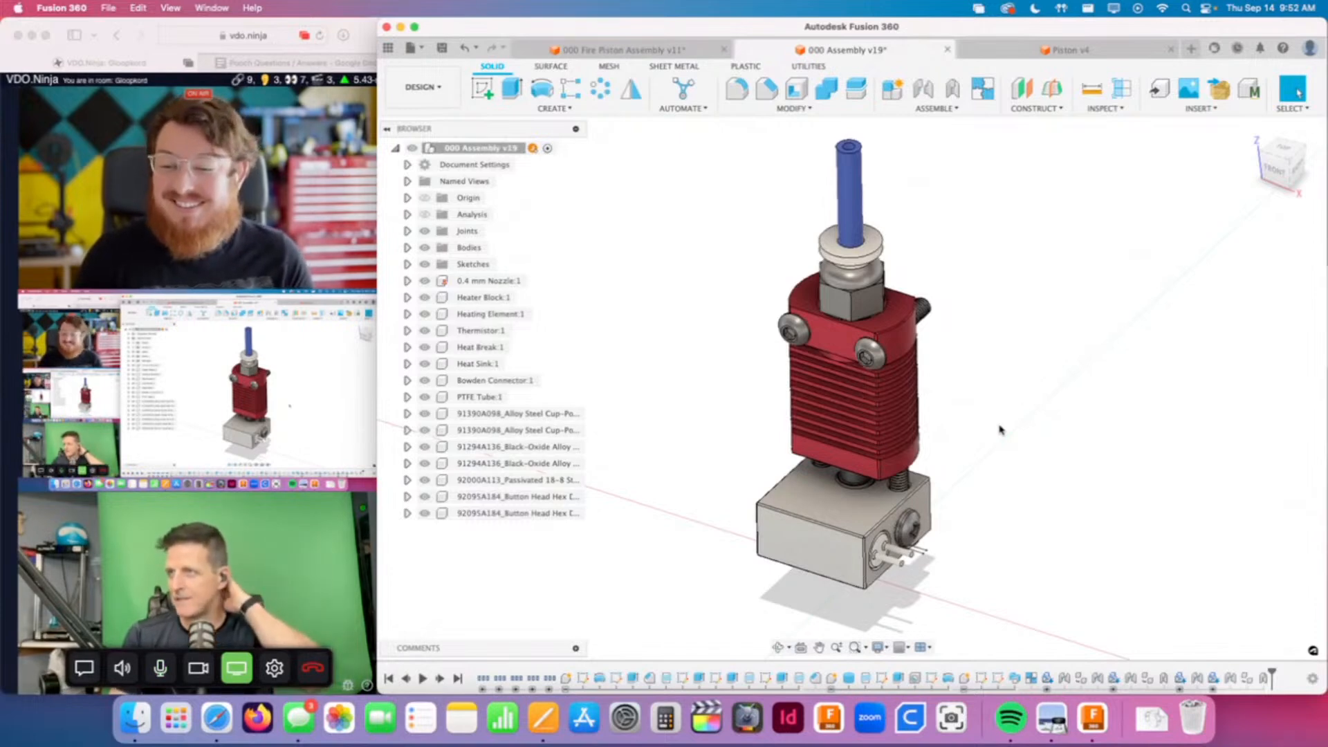
pyautogui.scroll(-3, 978, 461)
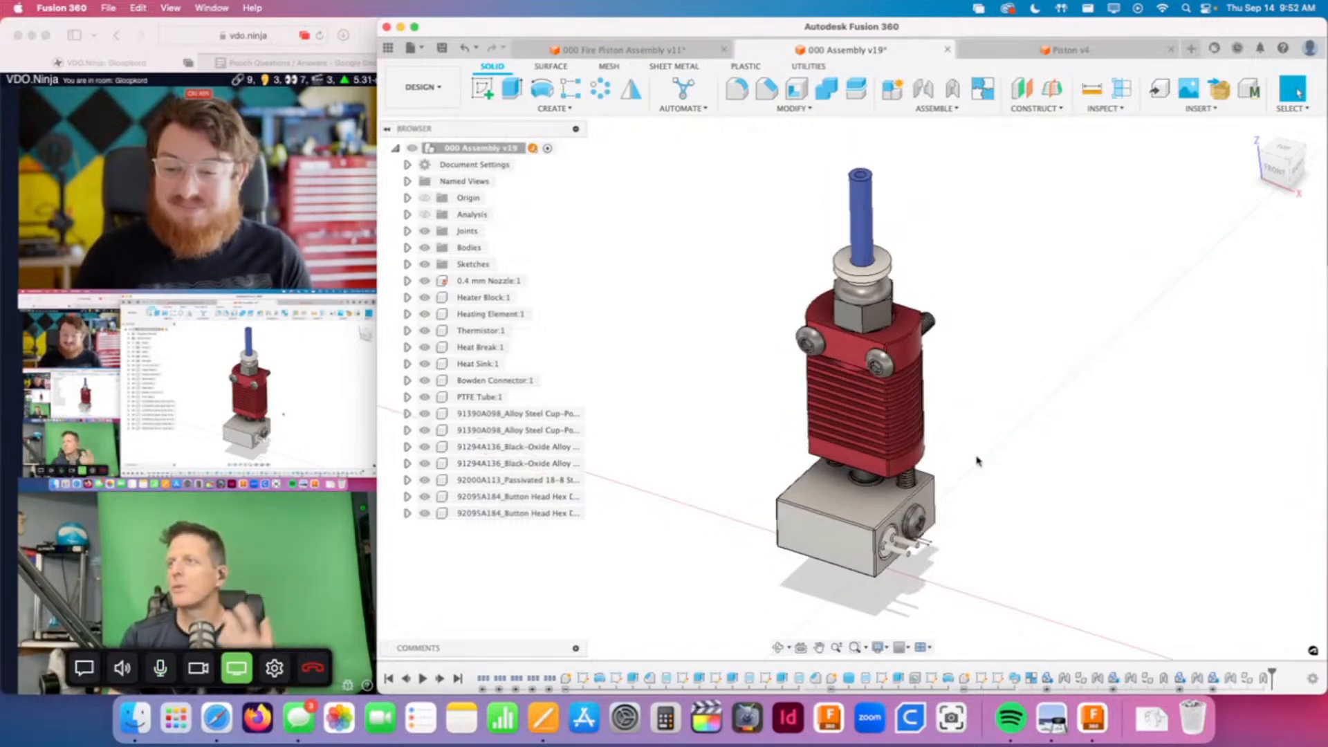
pyautogui.scroll(3, 983, 465)
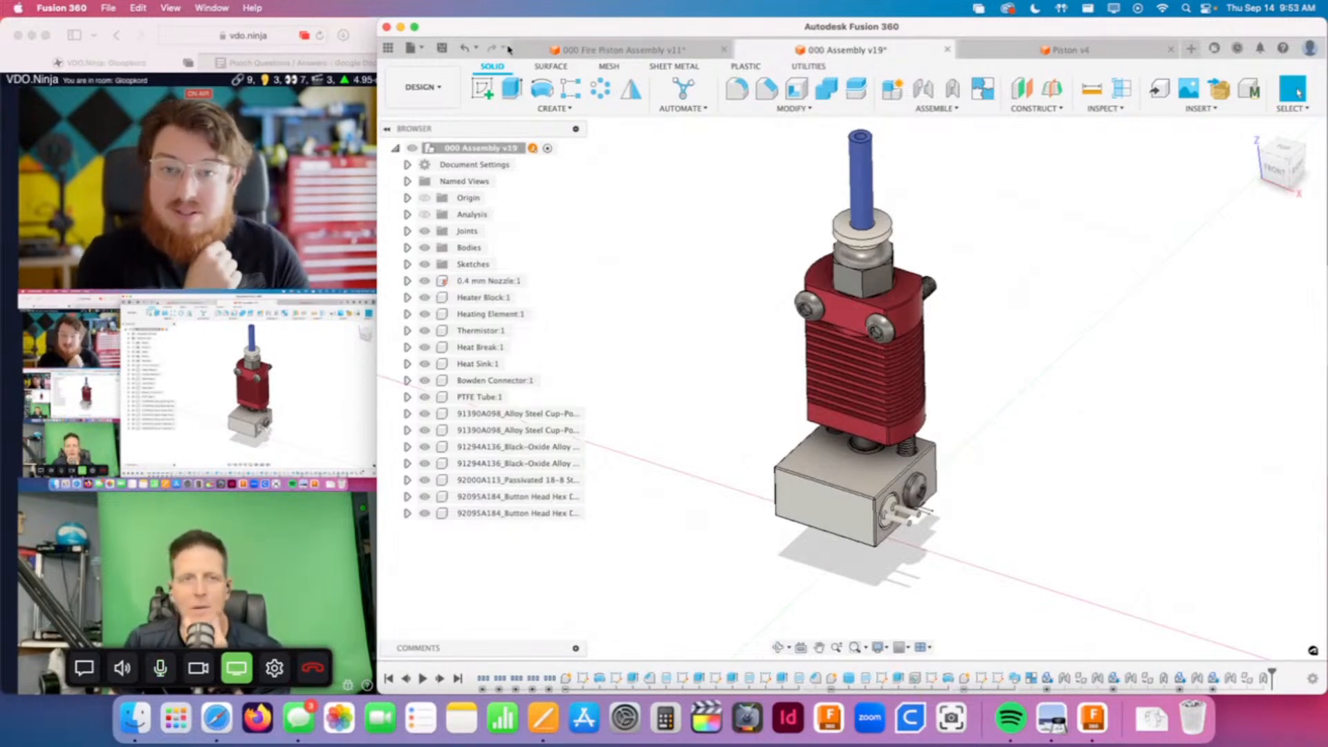
# Step: Browse the project data to the 7-Joints folder of the CAD 12 Week Program
pyautogui.click(389, 47)
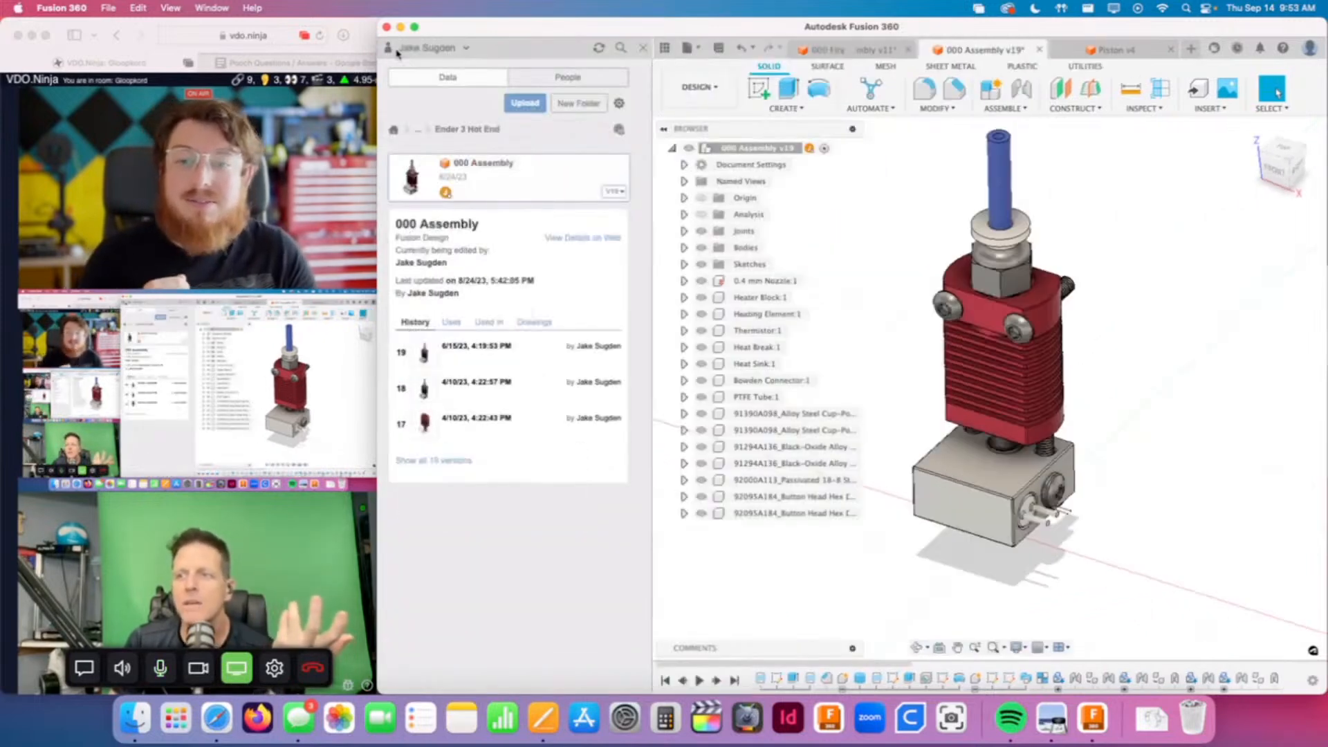
pyautogui.click(418, 131)
pyautogui.click(445, 166)
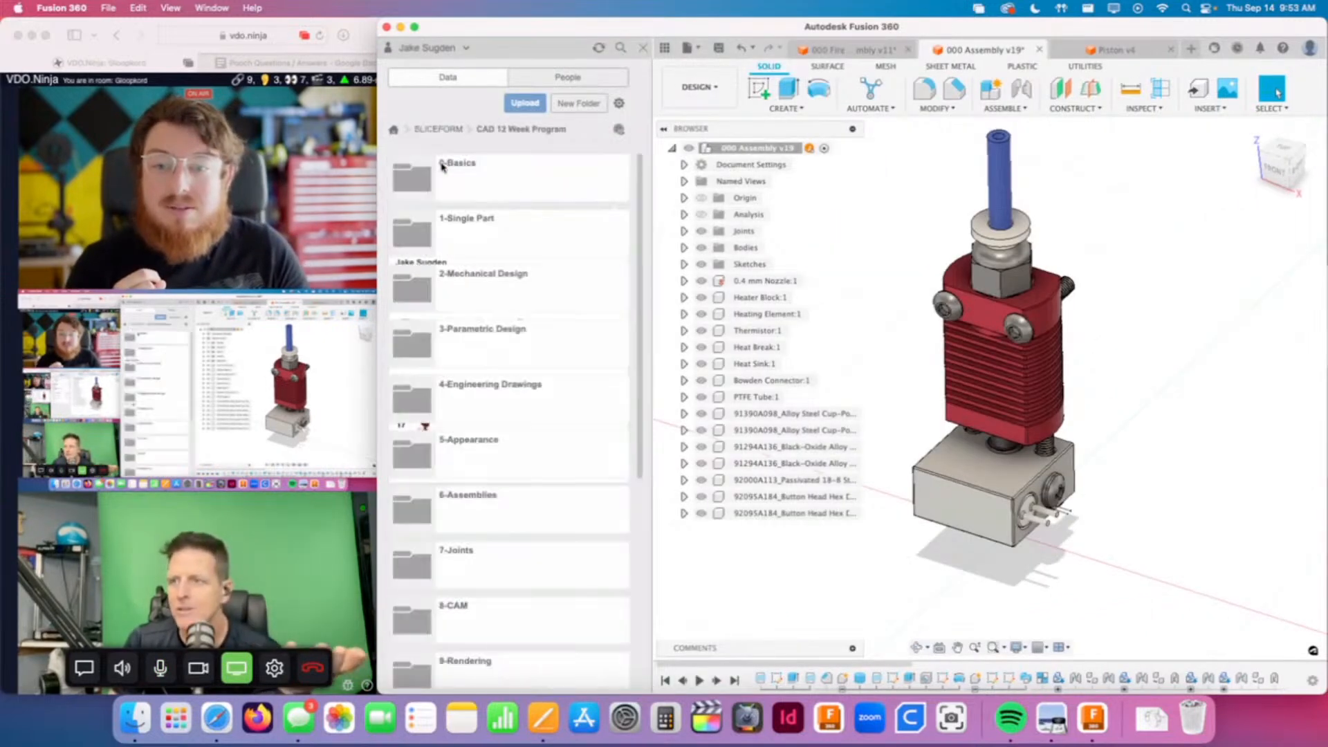
pyautogui.click(514, 566)
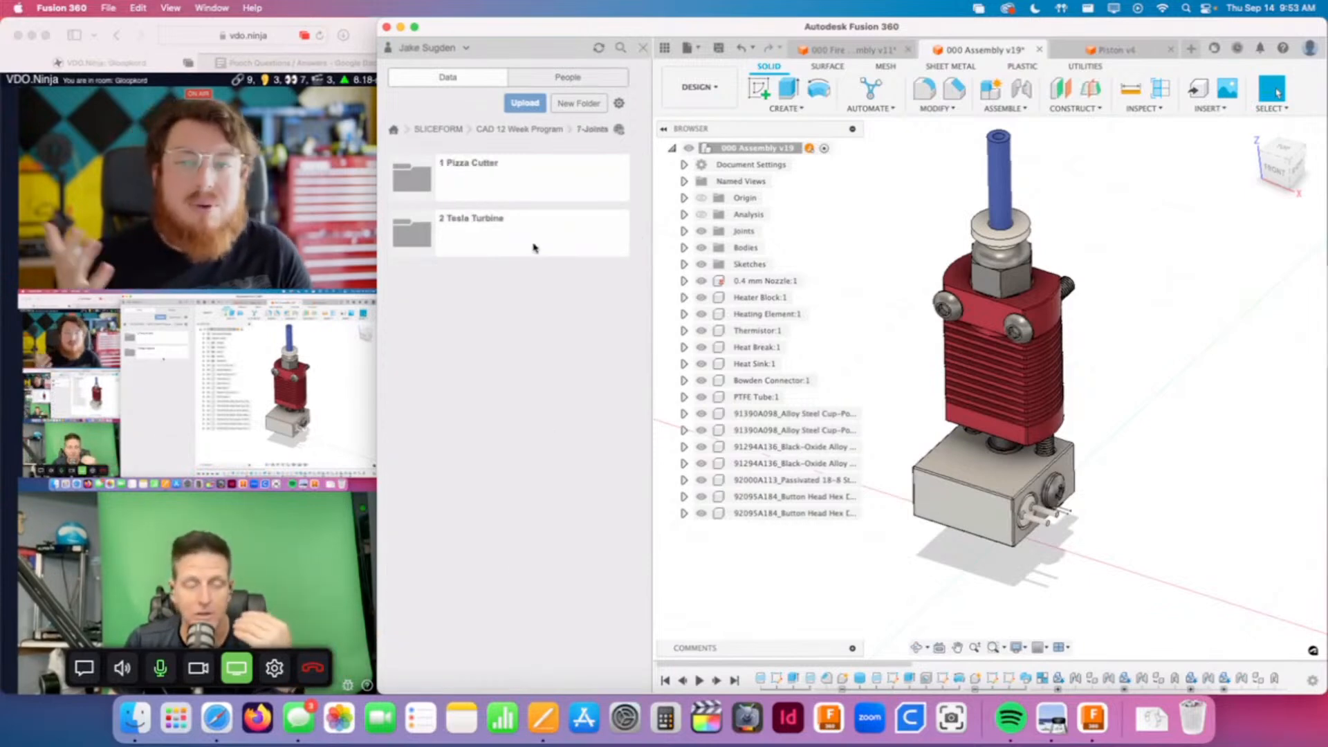
# Step: Close the open 000 Assembly, Piston and 000 Fire Piston Assembly designs
pyautogui.click(1039, 49)
pyautogui.click(885, 377)
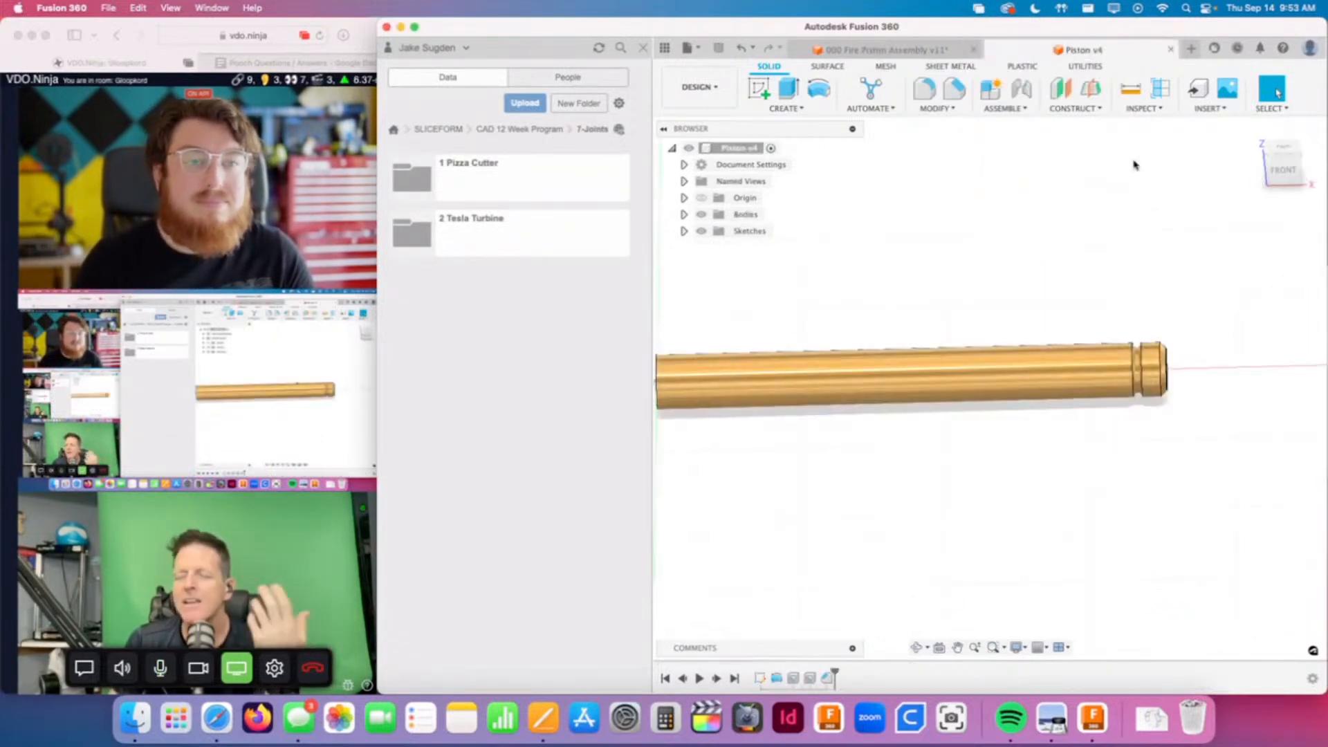
pyautogui.click(1171, 49)
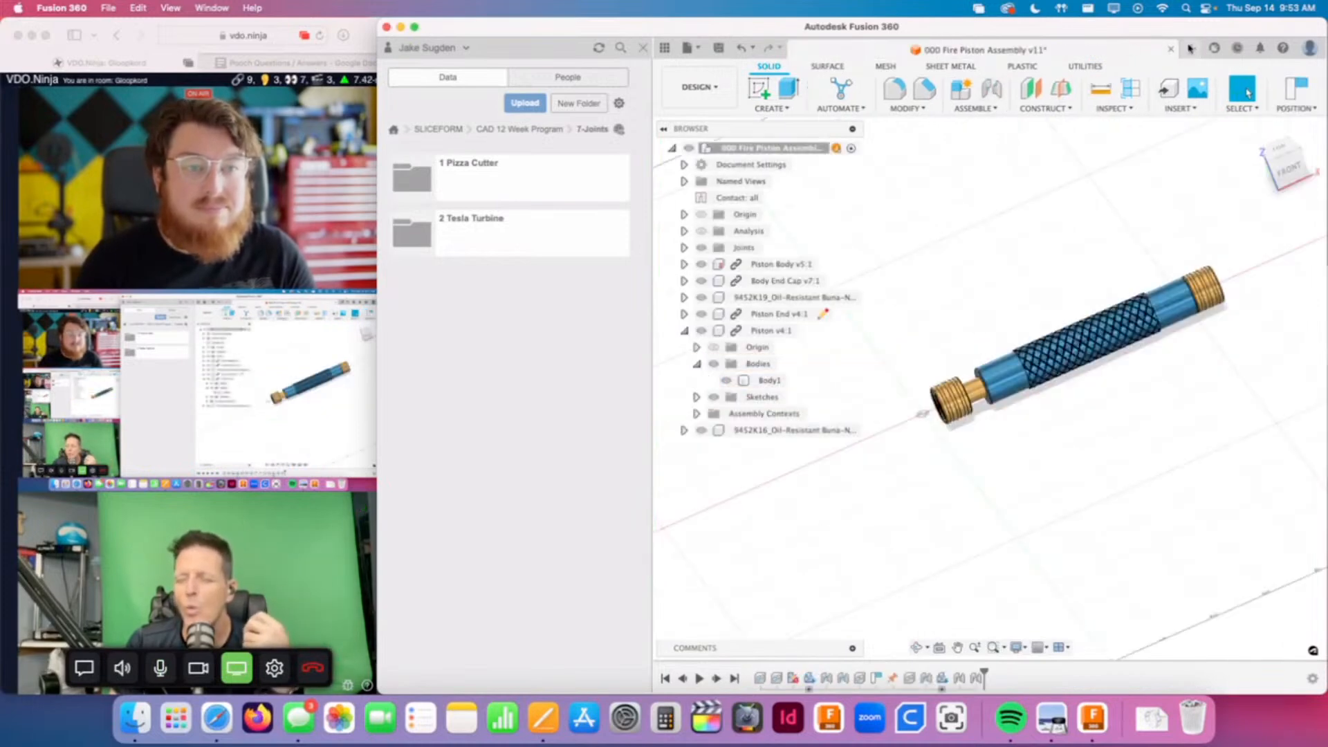
pyautogui.click(1171, 49)
pyautogui.click(896, 383)
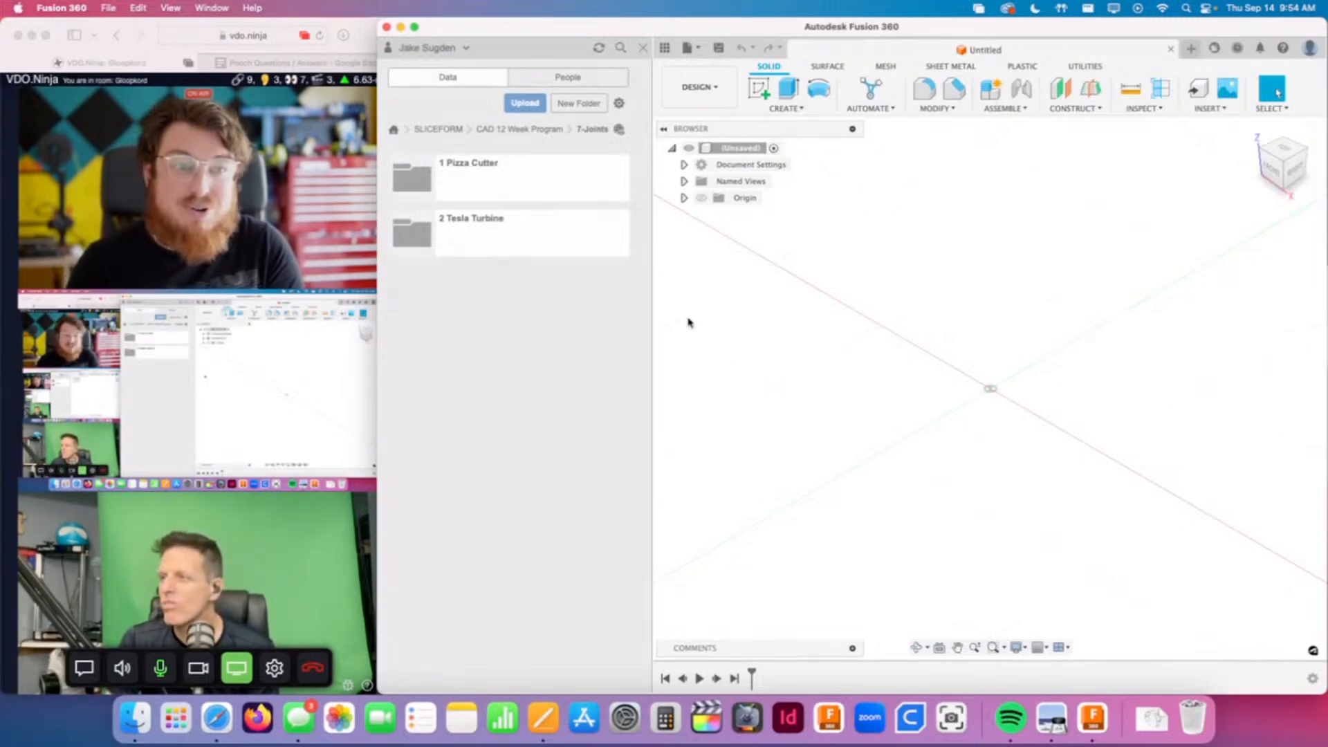
# Step: Open 000 Assembly from the 1 Pizza Cutter folder and update its out-of-date End Cap reference to the latest version
pyautogui.doubleClick(552, 182)
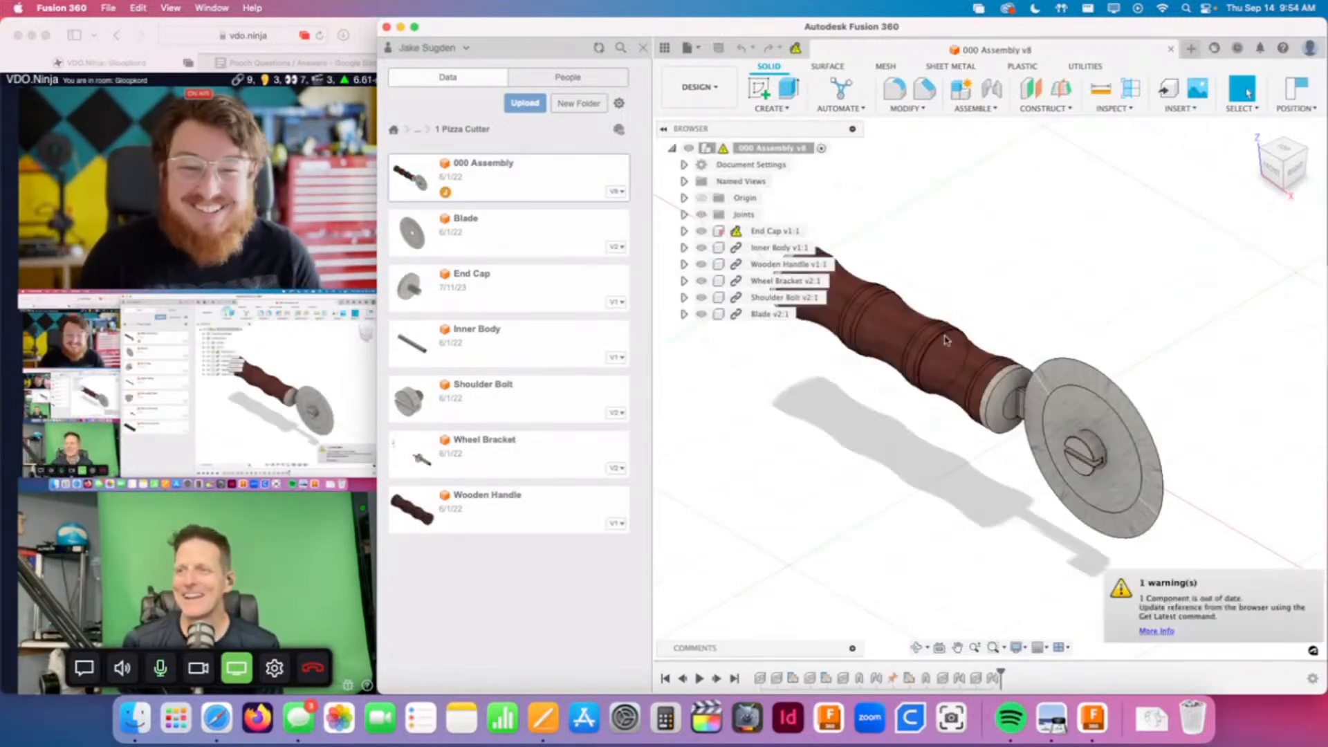
pyautogui.keyDown('shift'); pyautogui.moveTo(932, 353); pyautogui.dragTo(981, 316, button='middle'); pyautogui.keyUp('shift')
pyautogui.click(797, 49)
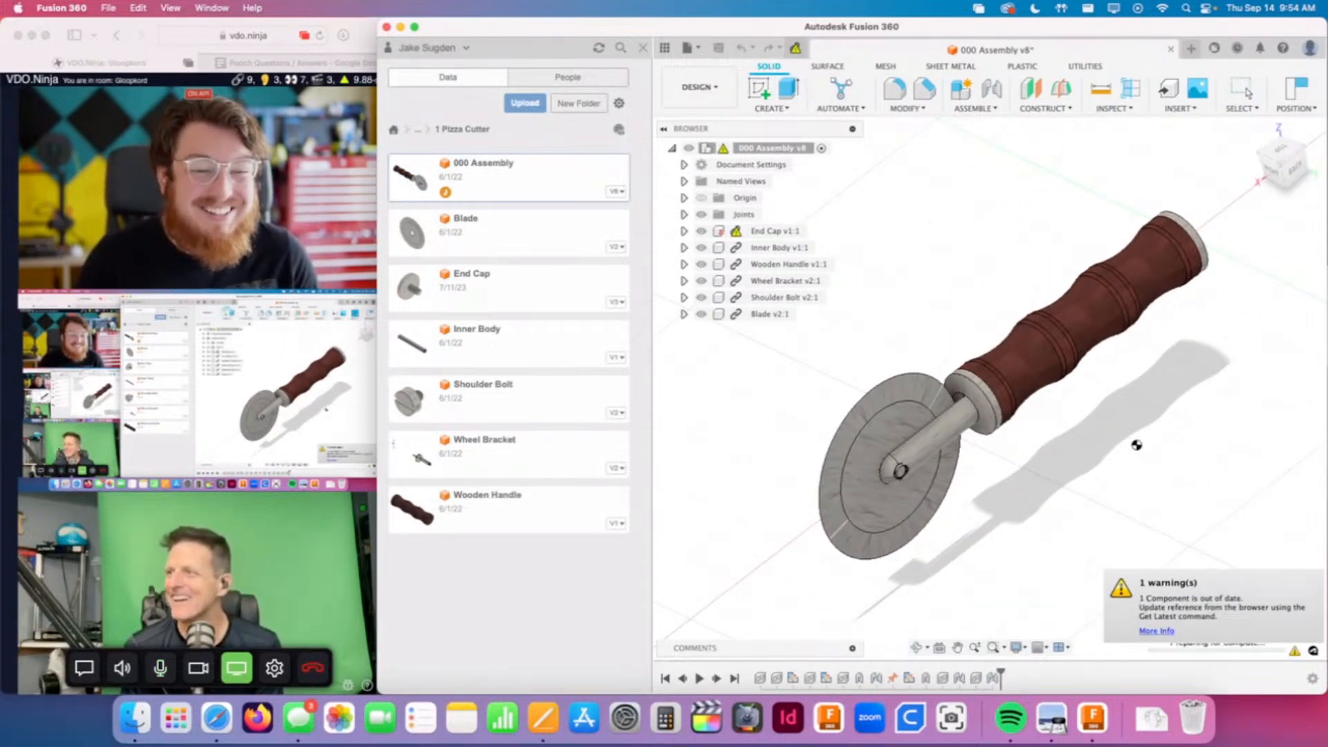
pyautogui.keyDown('shift'); pyautogui.moveTo(1136, 445); pyautogui.dragTo(1202, 390, button='middle'); pyautogui.keyUp('shift')
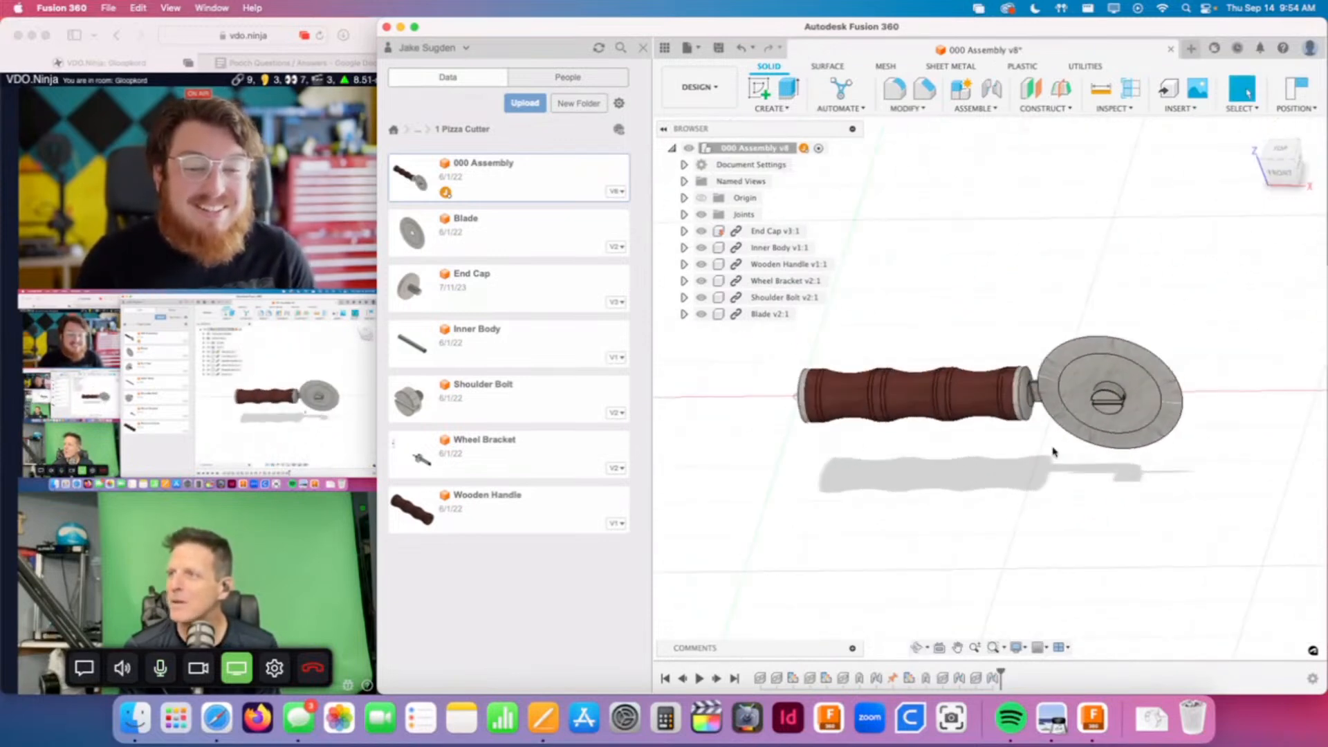
pyautogui.click(642, 48)
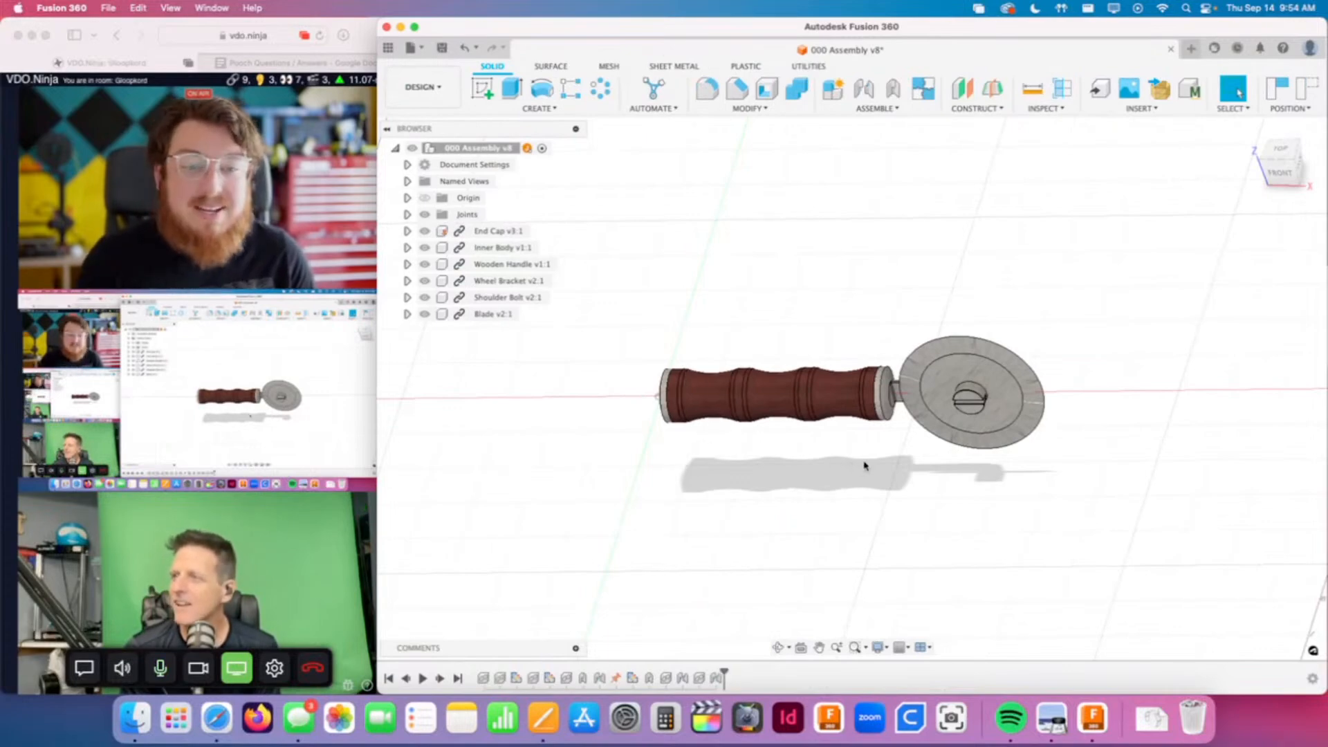
pyautogui.keyDown('shift'); pyautogui.moveTo(865, 466); pyautogui.dragTo(1170, 372, button='middle'); pyautogui.keyUp('shift')
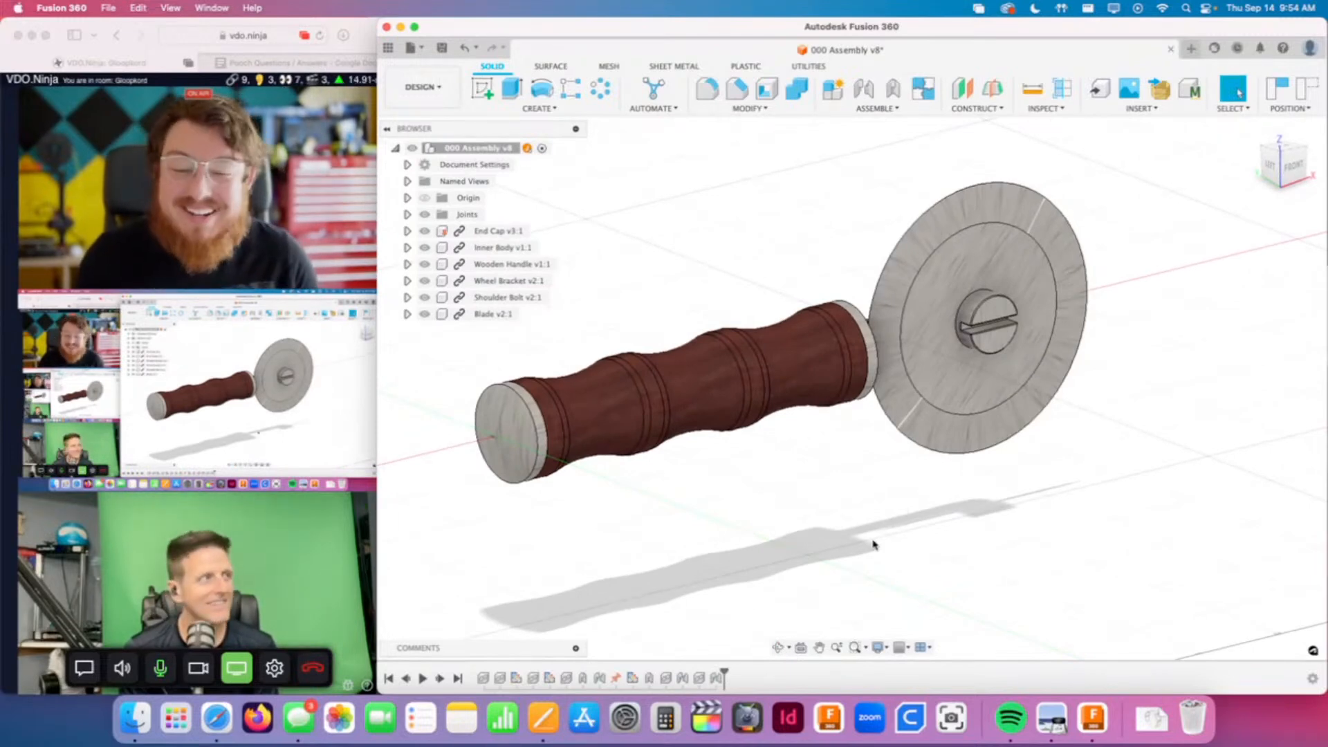
pyautogui.scroll(-2, 935, 509)
pyautogui.keyDown('shift'); pyautogui.moveTo(934, 503); pyautogui.dragTo(912, 510, button='middle'); pyautogui.keyUp('shift')
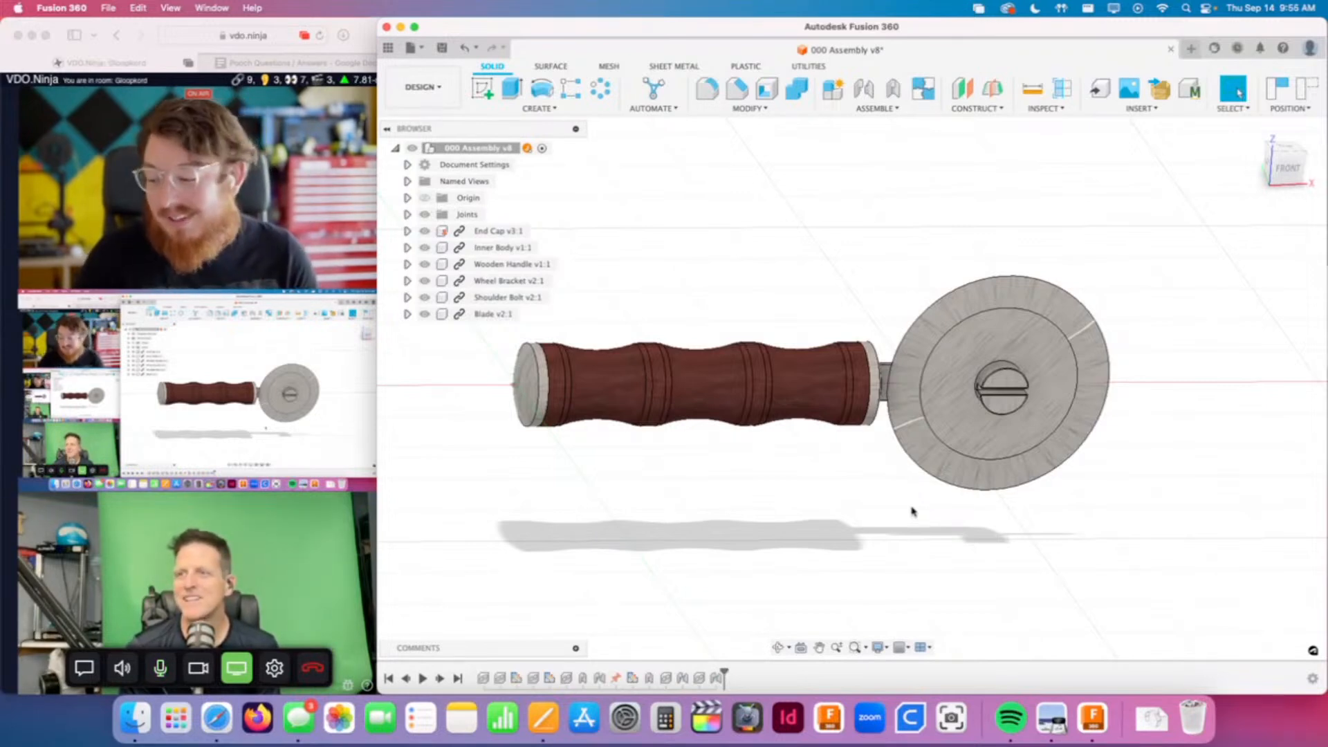
pyautogui.keyDown('shift'); pyautogui.moveTo(912, 511); pyautogui.dragTo(1045, 439, button='middle'); pyautogui.keyUp('shift')
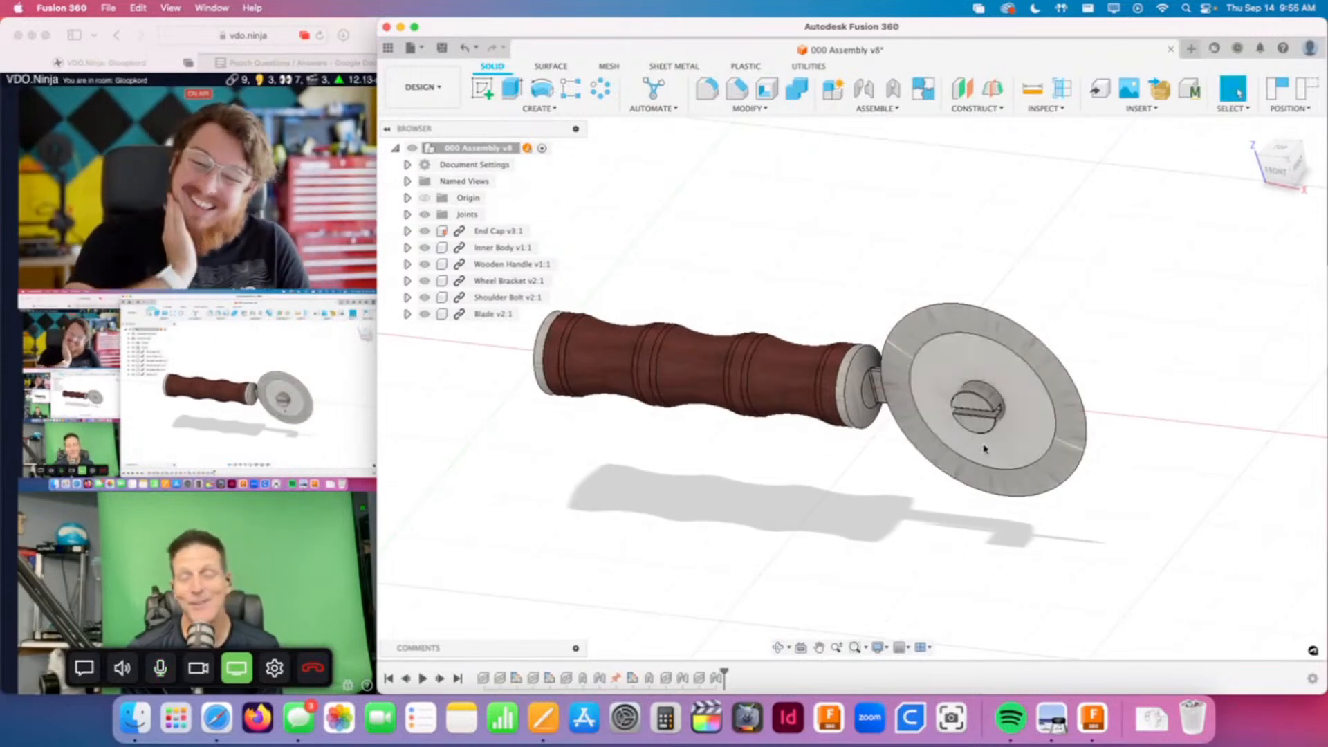
pyautogui.moveTo(1139, 471)
pyautogui.keyDown('shift'); pyautogui.mouseDown(button='middle')
pyautogui.moveTo(1202, 393)
pyautogui.moveTo(1171, 401)
pyautogui.moveTo(1142, 459)
pyautogui.mouseUp(button='middle'); pyautogui.keyUp('shift')
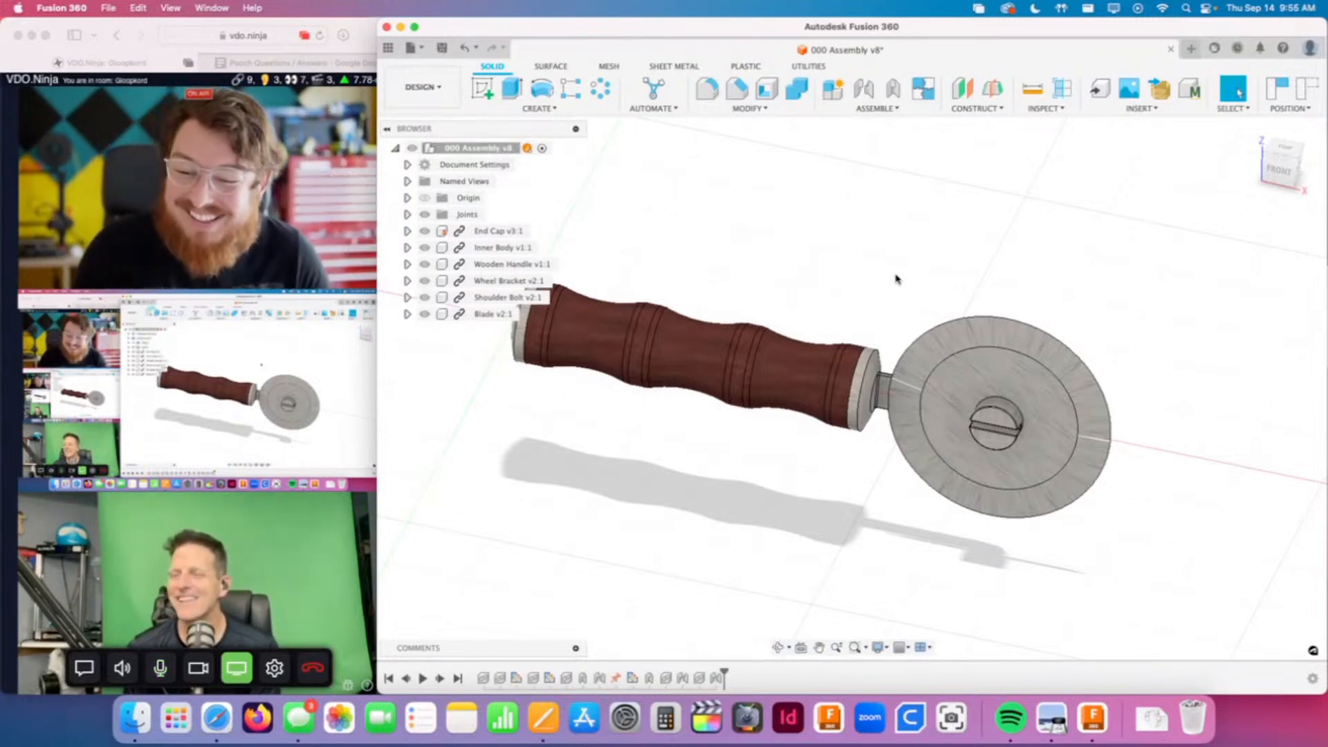
# Step: Unground the End Cap component of the pizza cutter assembly
pyautogui.keyDown('shift'); pyautogui.moveTo(896, 279); pyautogui.dragTo(765, 465, button='middle'); pyautogui.keyUp('shift')
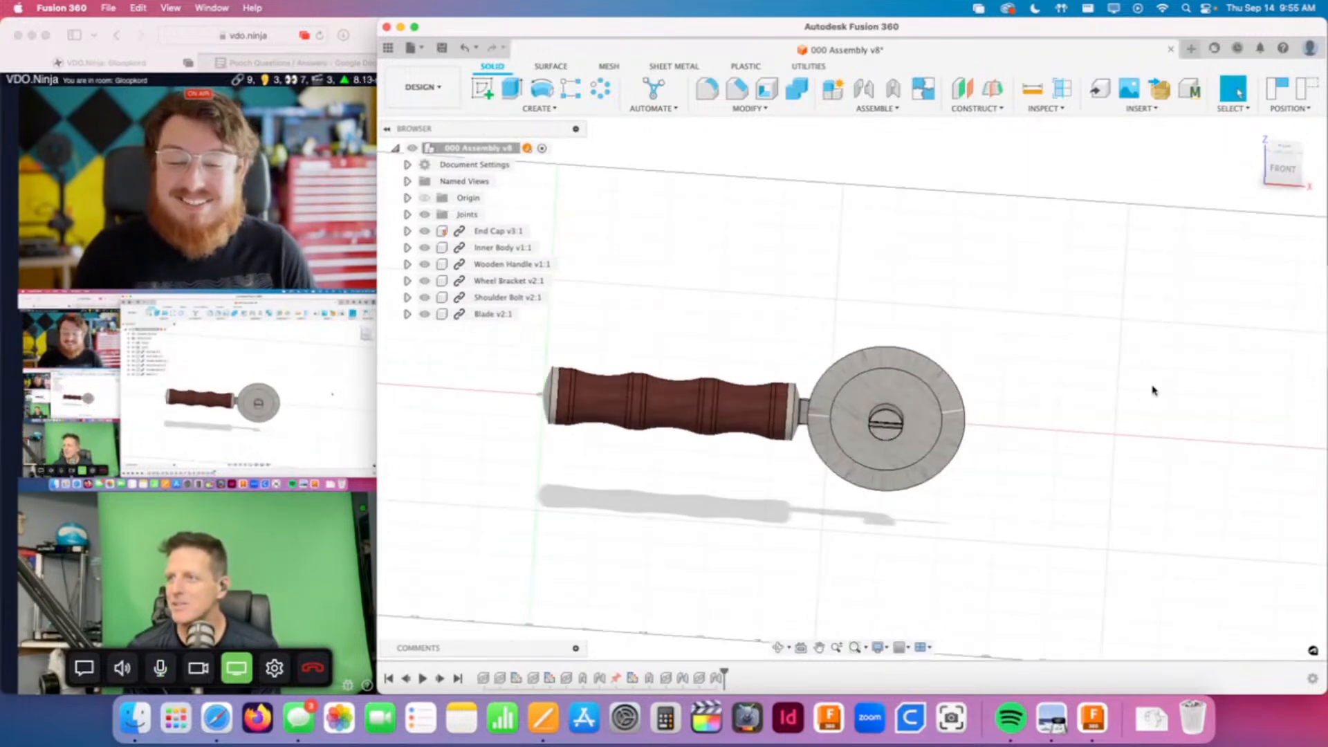
pyautogui.keyDown('shift'); pyautogui.moveTo(824, 510); pyautogui.dragTo(761, 361, button='middle'); pyautogui.keyUp('shift')
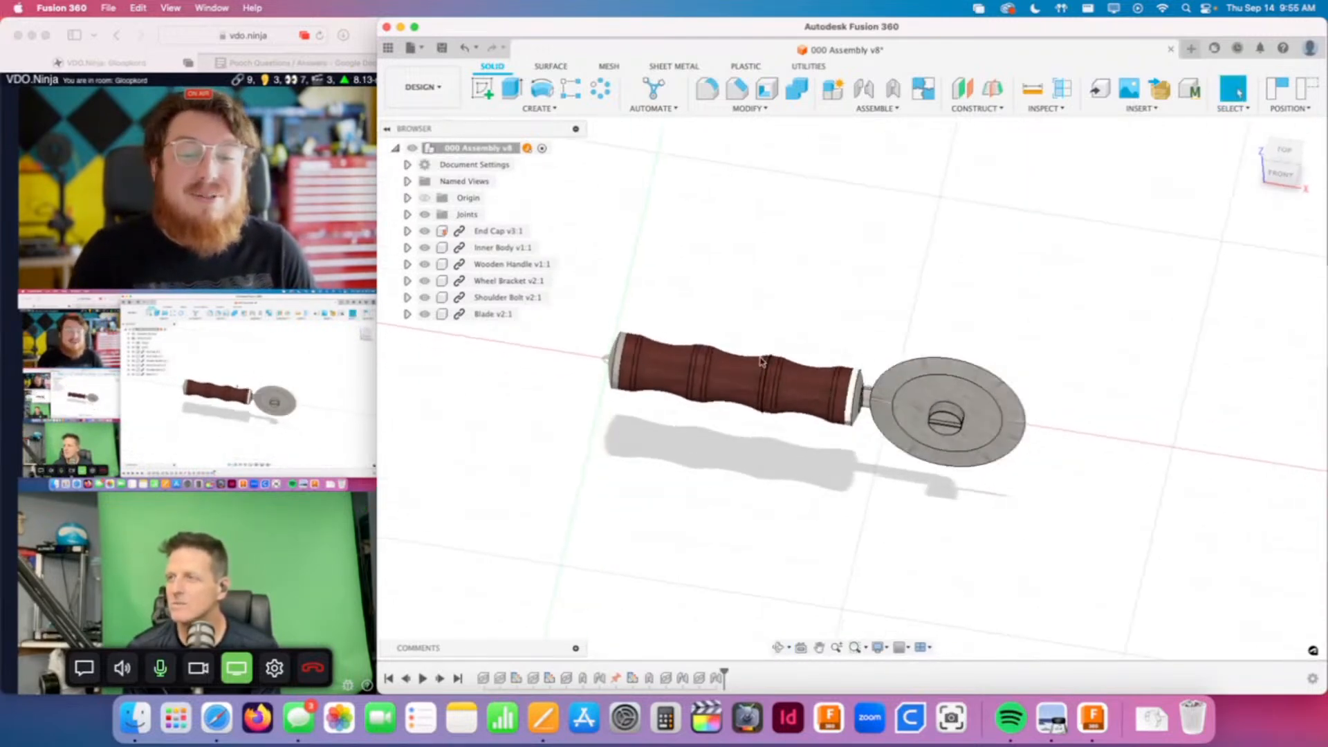
pyautogui.scroll(3, 615, 453)
pyautogui.moveTo(785, 431); pyautogui.dragTo(779, 447, button='middle')
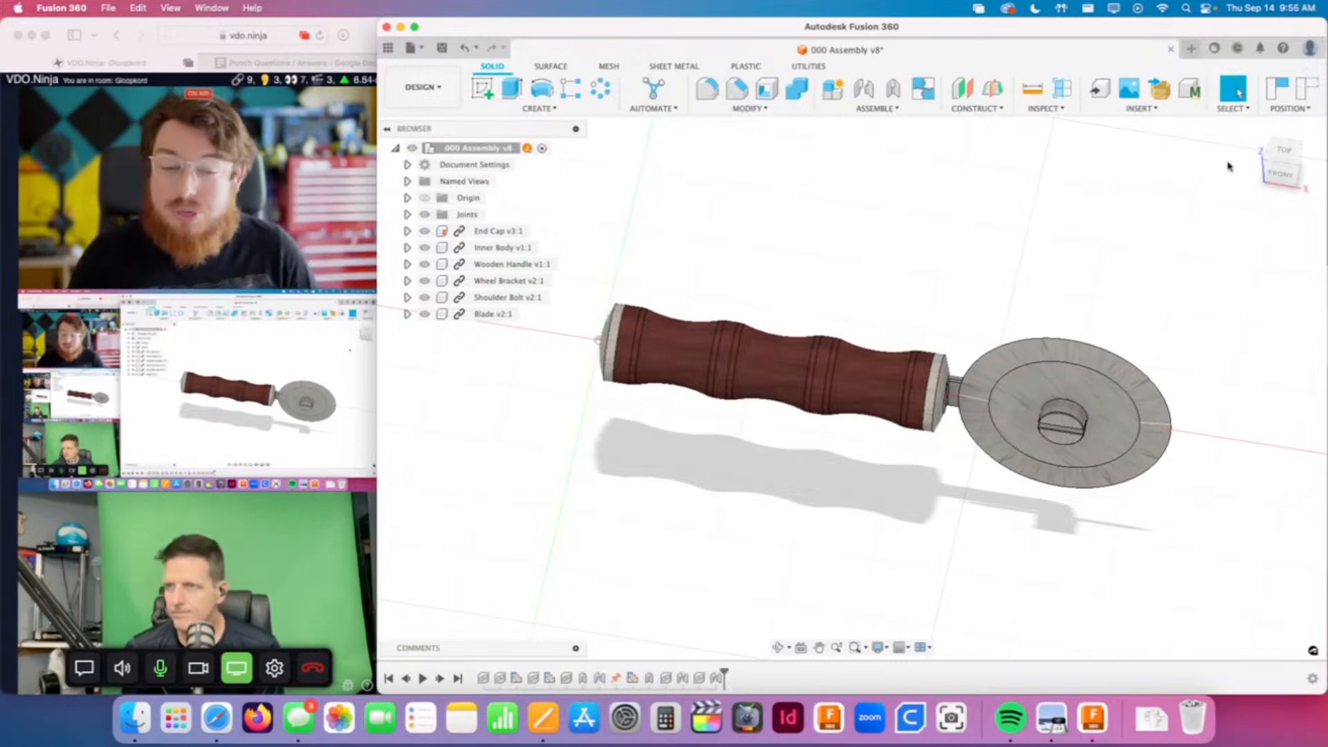
pyautogui.rightClick(490, 235)
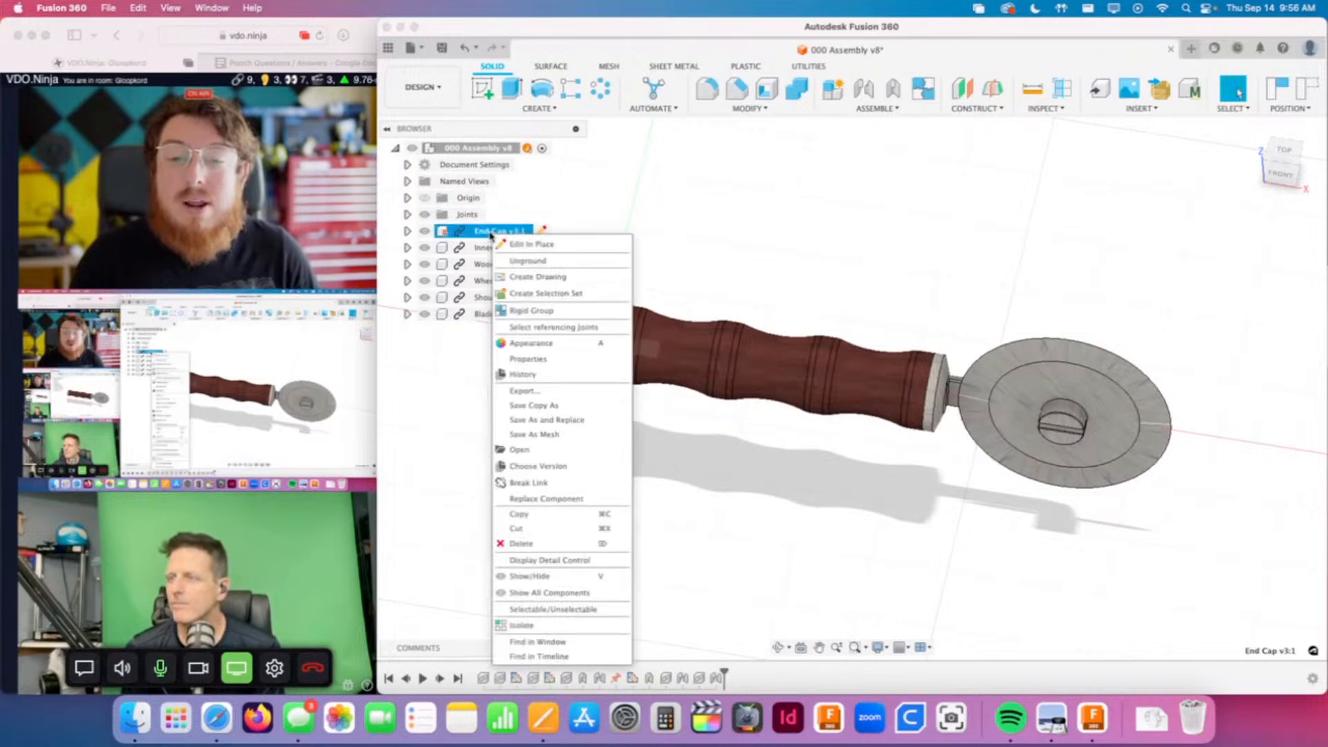
pyautogui.click(556, 261)
# Step: Reposition the ungrounded pizza cutter assembly freely, away from the origin
pyautogui.moveTo(667, 371); pyautogui.dragTo(688, 335, button='middle')
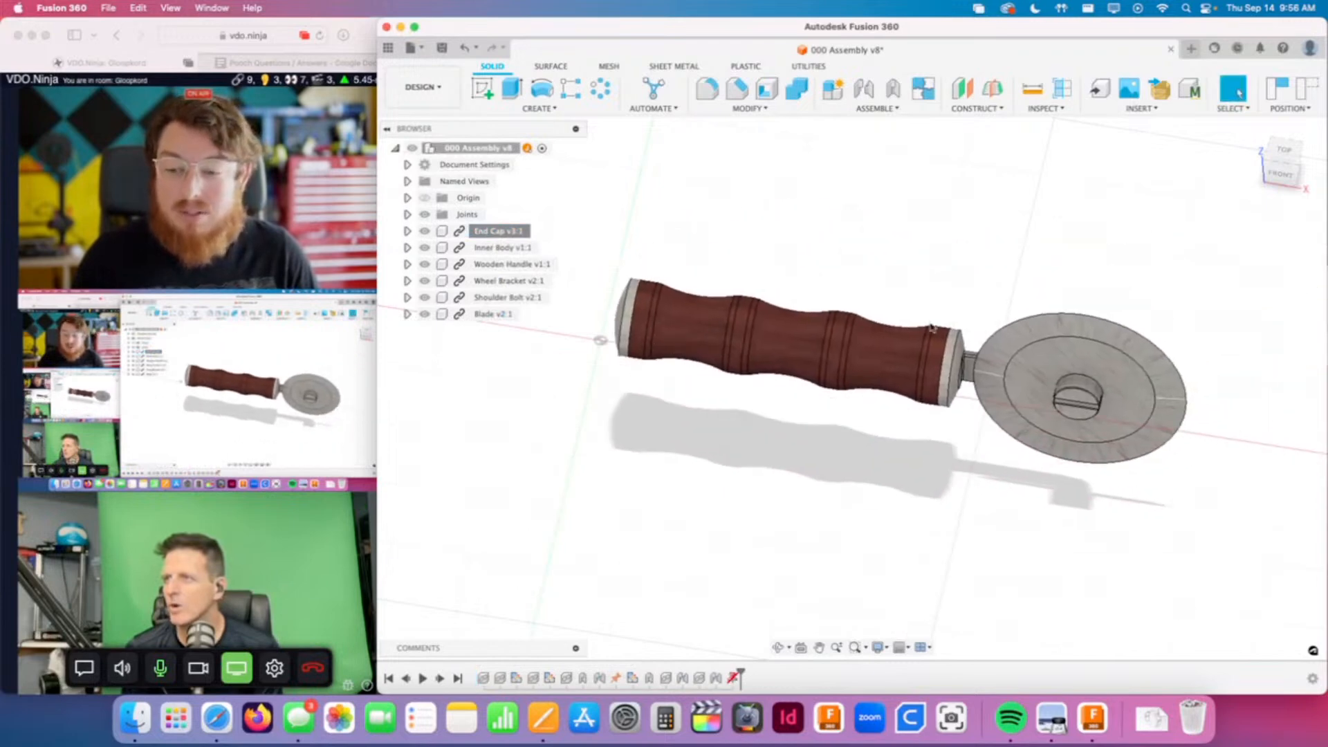
pyautogui.moveTo(1061, 326); pyautogui.dragTo(1035, 391)
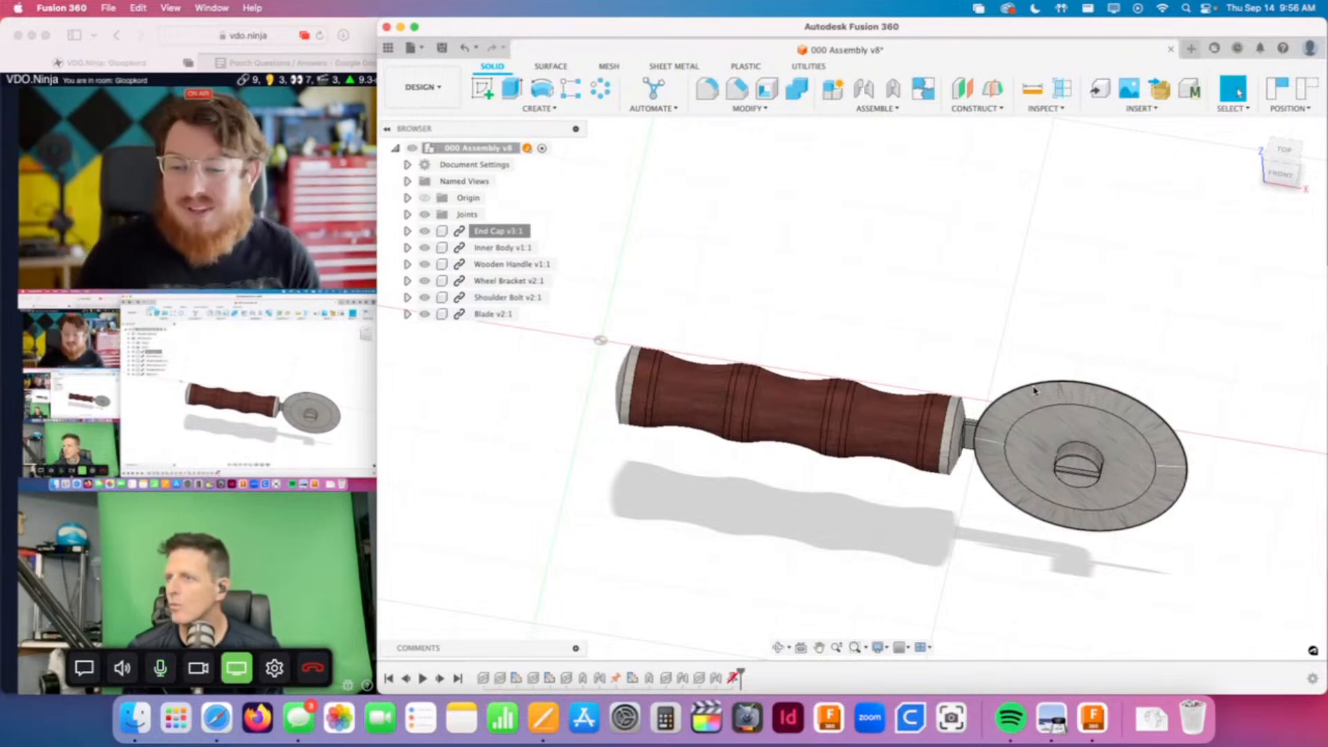
pyautogui.moveTo(752, 457); pyautogui.dragTo(789, 450)
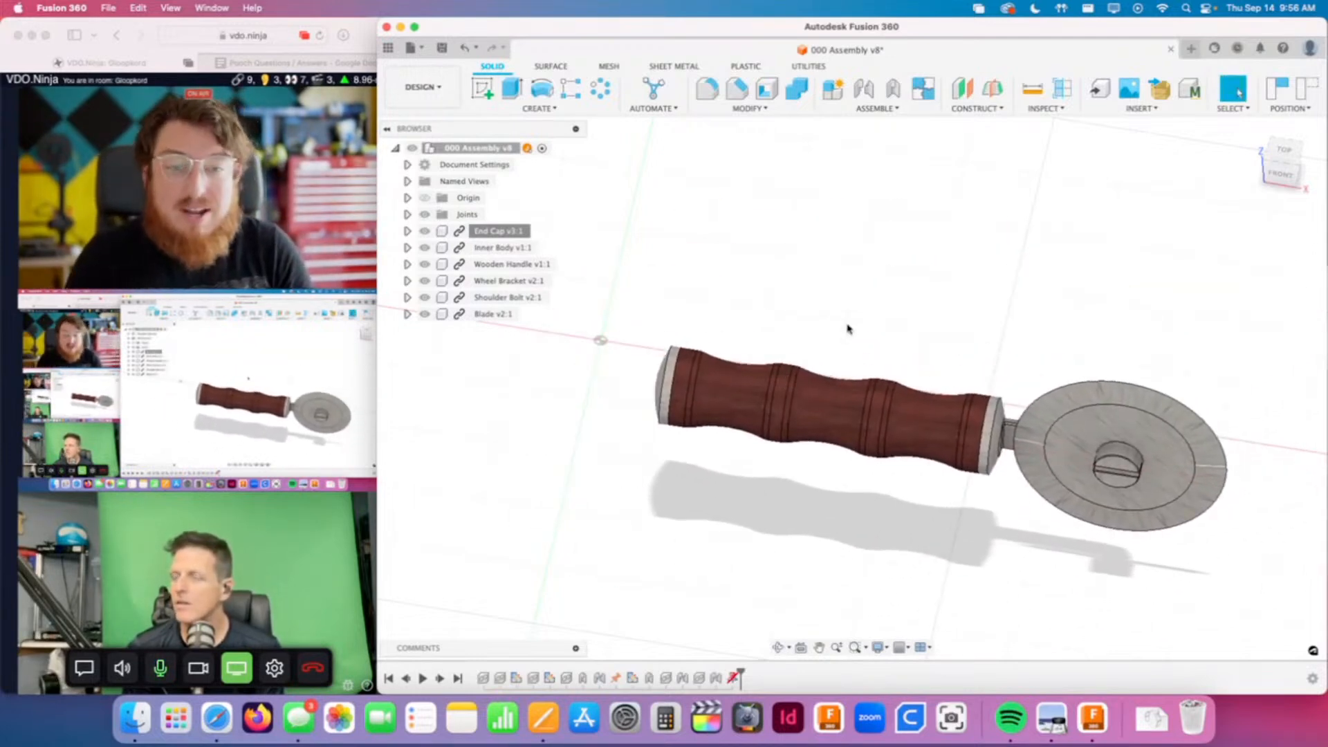
# Step: Start a Move/Copy operation for components with the End Cap as the selection
pyautogui.press('m')
pyautogui.moveTo(1222, 210); pyautogui.dragTo(987, 182)
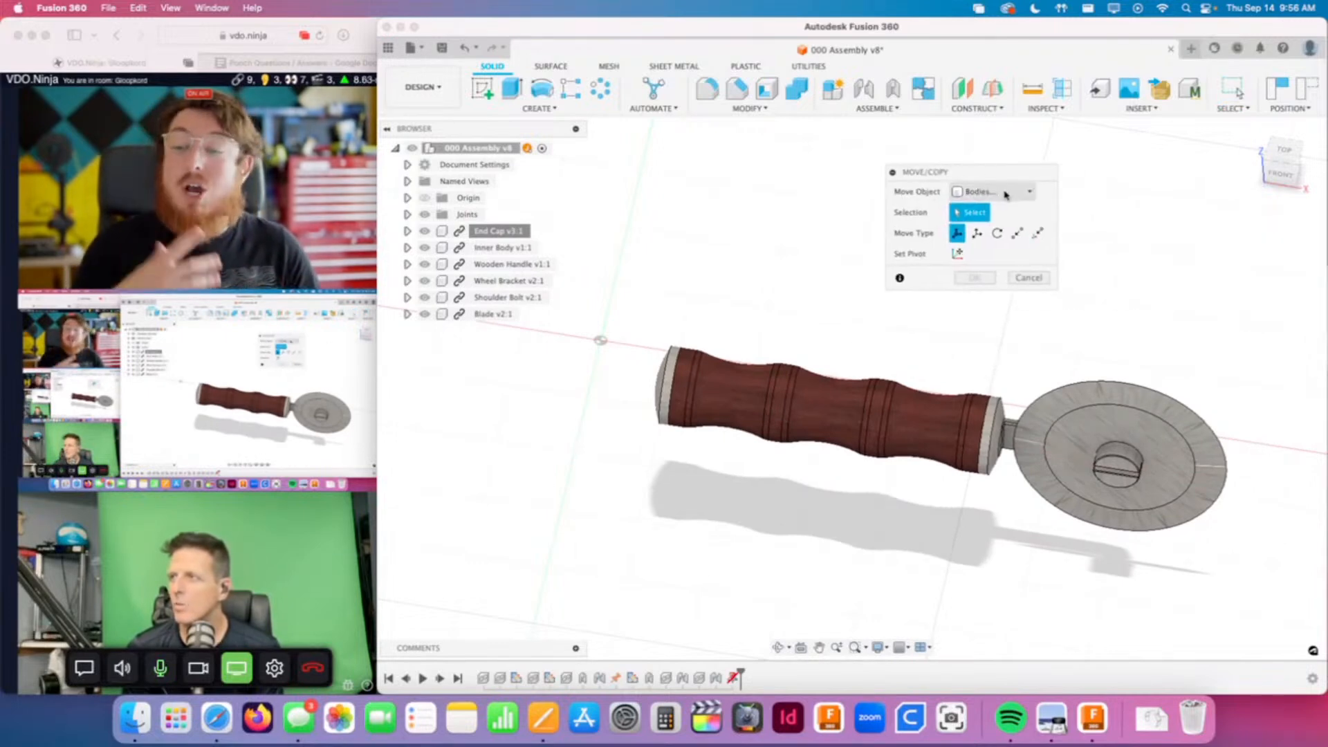
pyautogui.click(1006, 194)
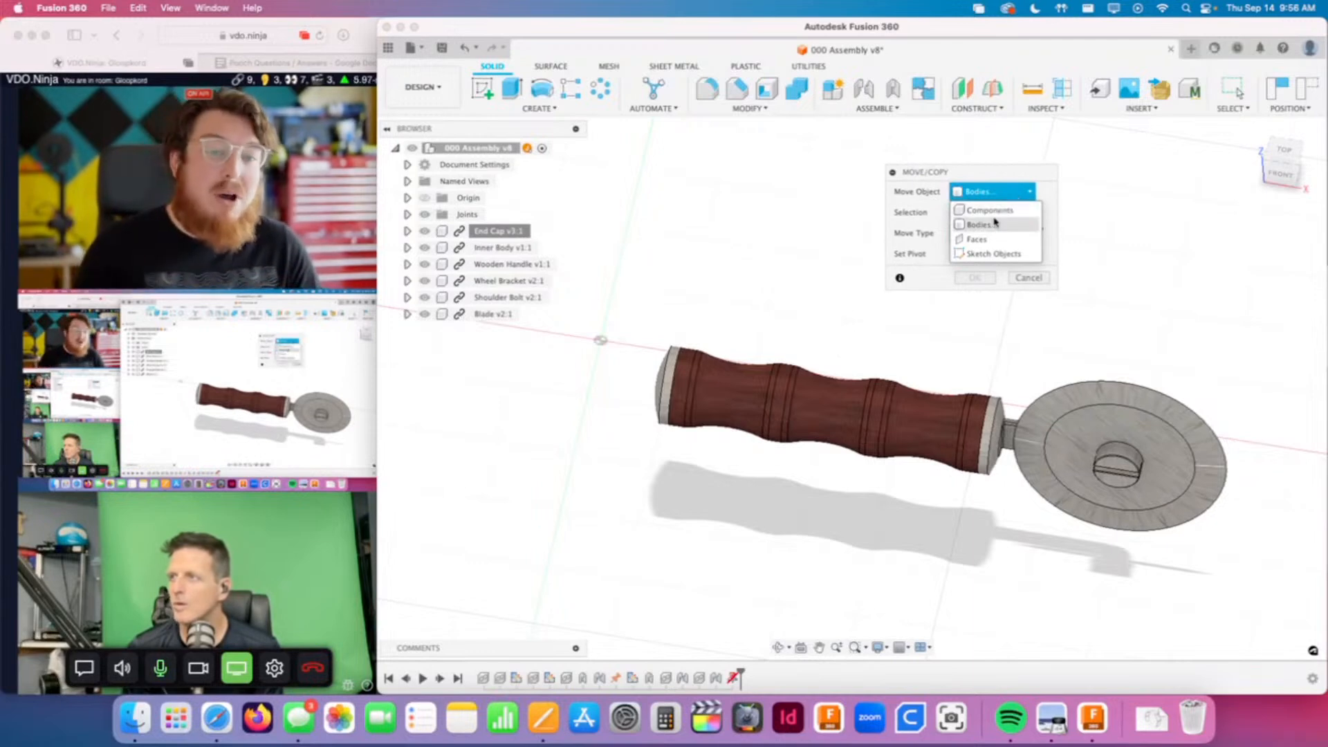
pyautogui.click(998, 213)
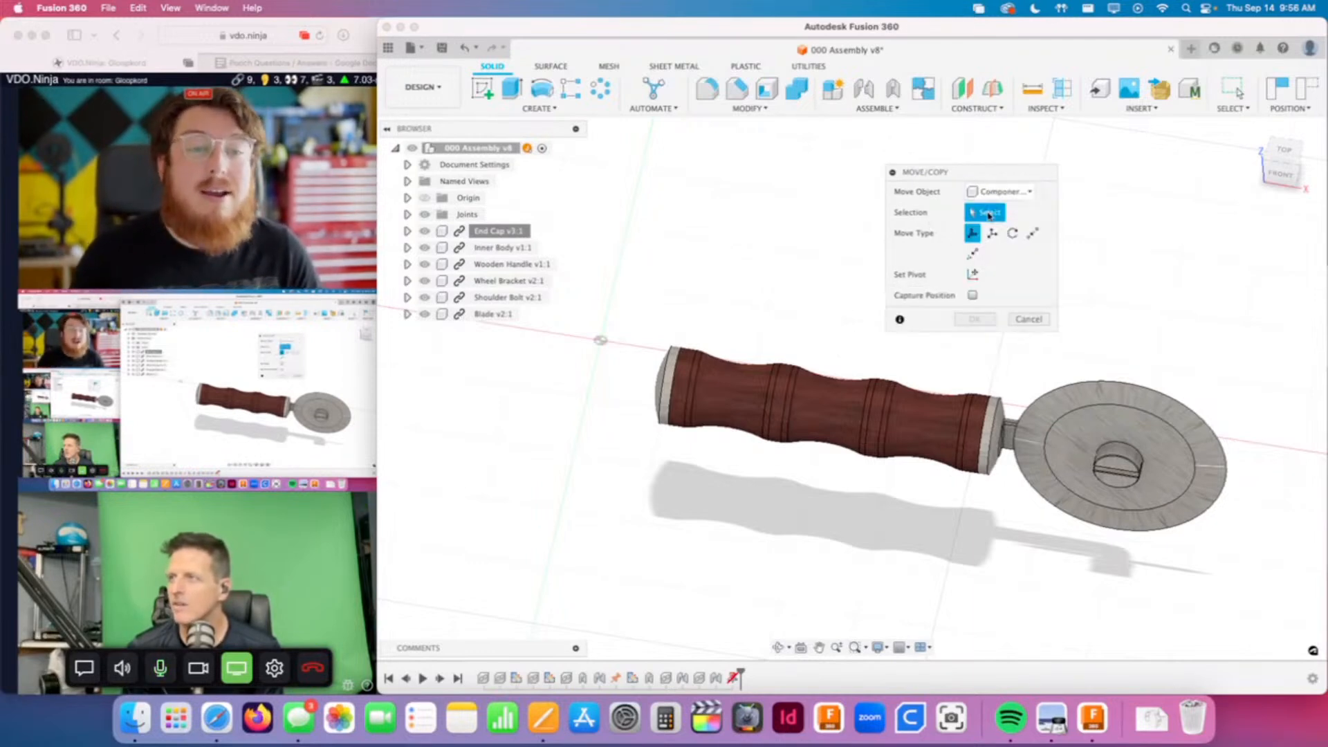
pyautogui.click(668, 387)
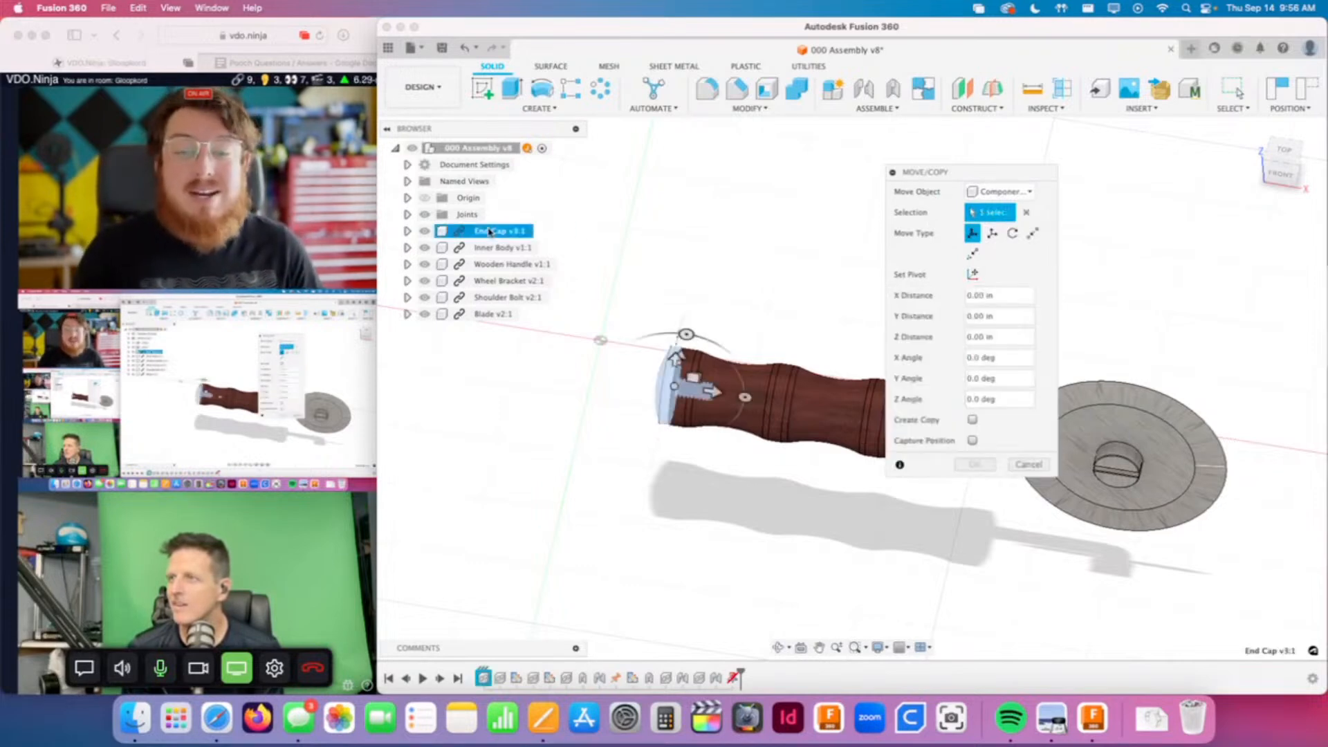
# Step: Try to shift and rotate the End Cap with the free-move manipulators
pyautogui.keyDown('shift'); pyautogui.moveTo(736, 430); pyautogui.dragTo(732, 394, button='middle'); pyautogui.keyUp('shift')
pyautogui.scroll(5, 715, 473)
pyautogui.keyDown('shift'); pyautogui.moveTo(715, 474); pyautogui.dragTo(826, 451, button='middle'); pyautogui.keyUp('shift')
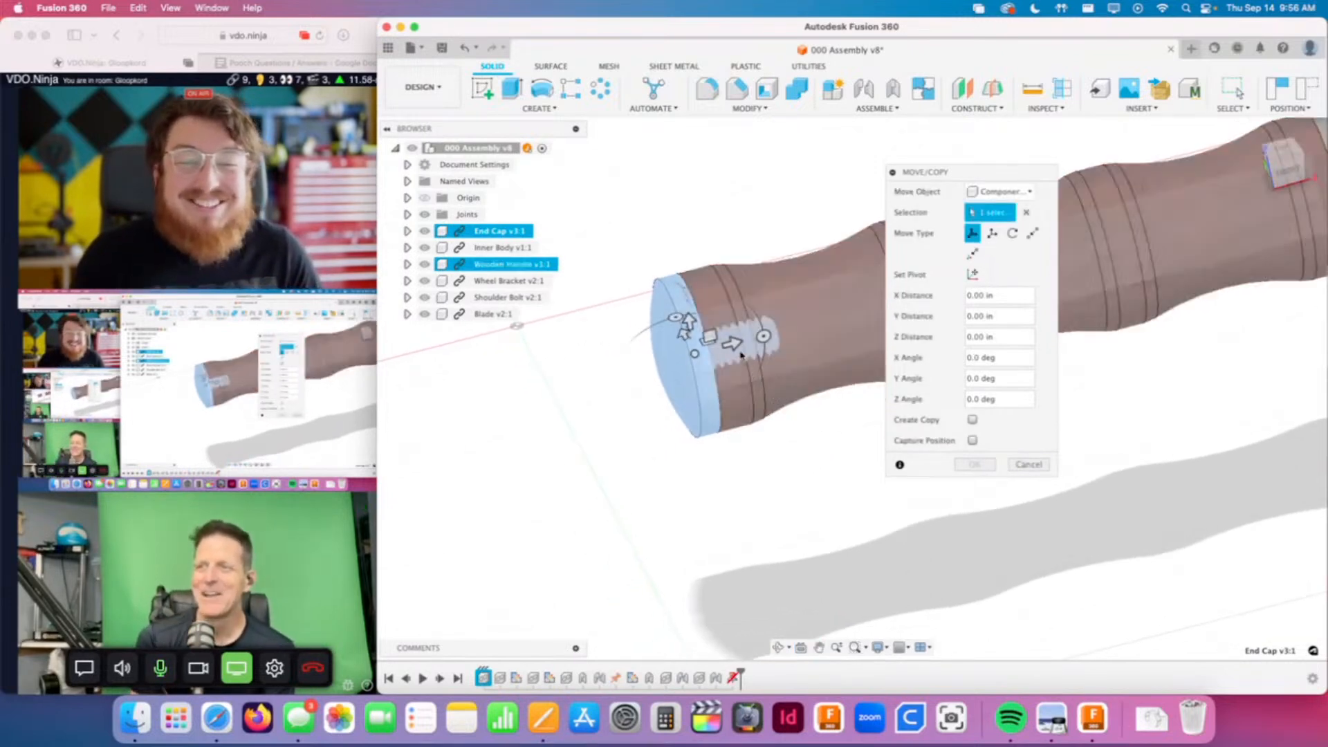
pyautogui.moveTo(735, 349); pyautogui.dragTo(727, 377)
pyautogui.moveTo(675, 323); pyautogui.dragTo(747, 327)
pyautogui.scroll(-3, 762, 483)
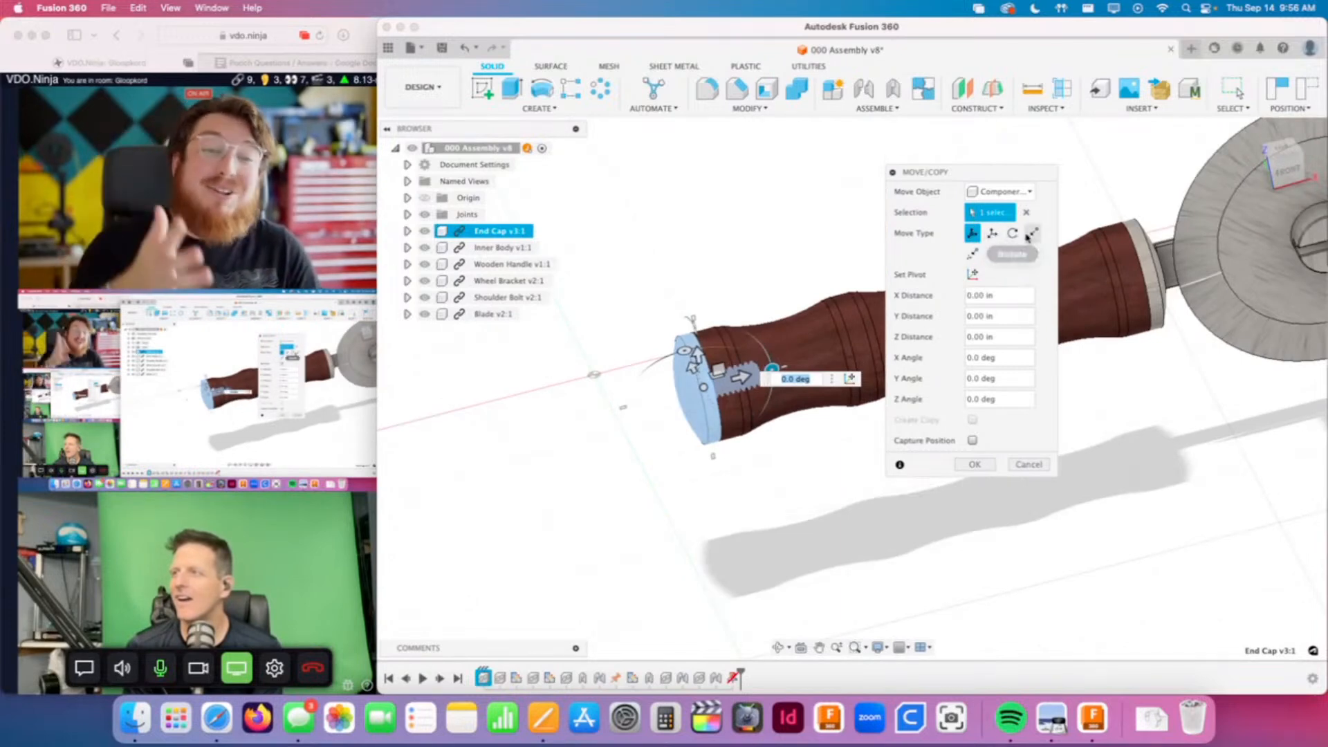
# Step: Try the Translate, Free Move and Rotate move types for the selected End Cap
pyautogui.click(992, 233)
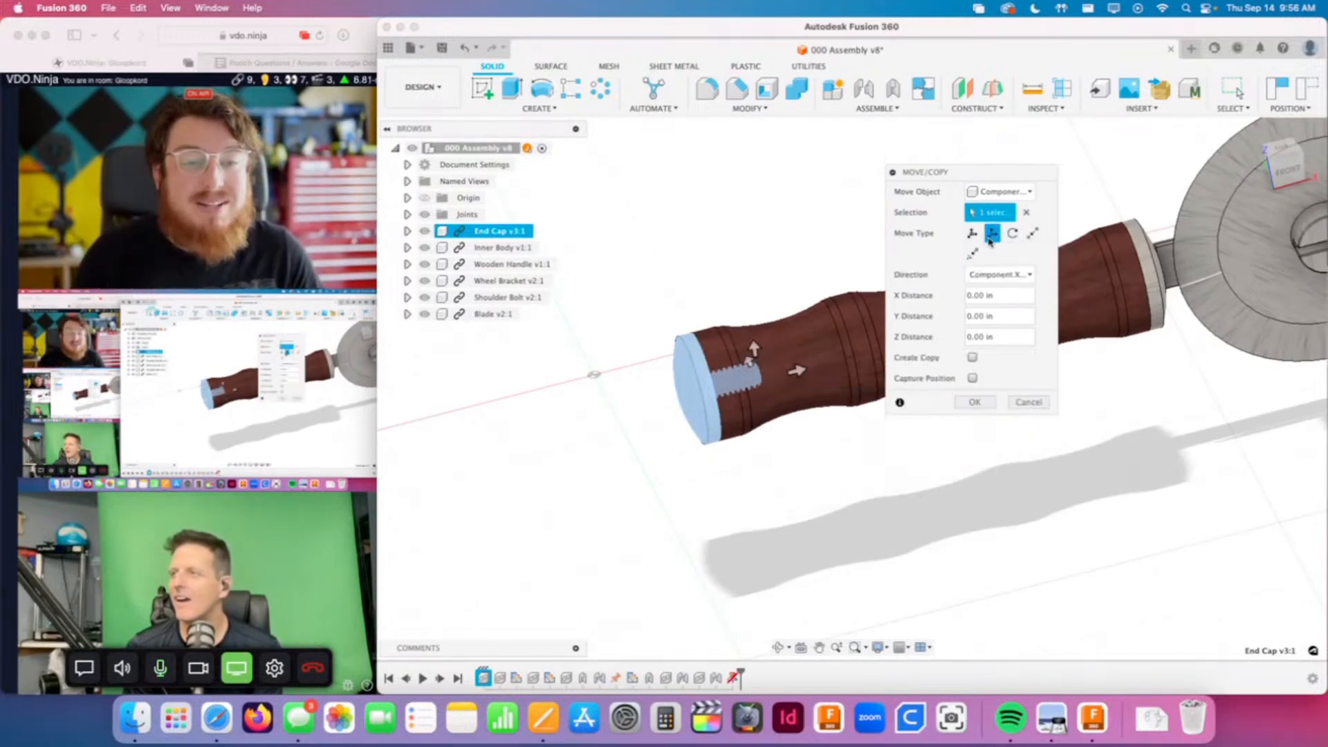
pyautogui.click(972, 233)
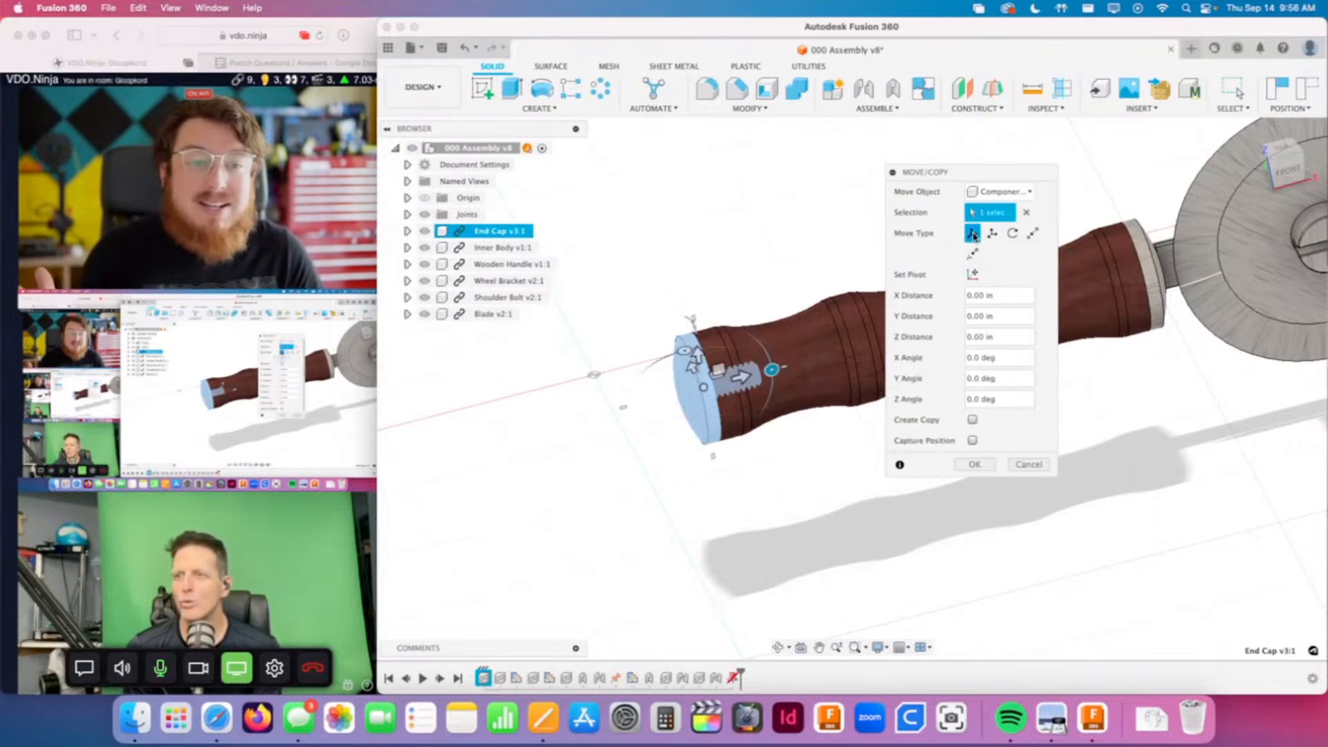
pyautogui.click(1015, 236)
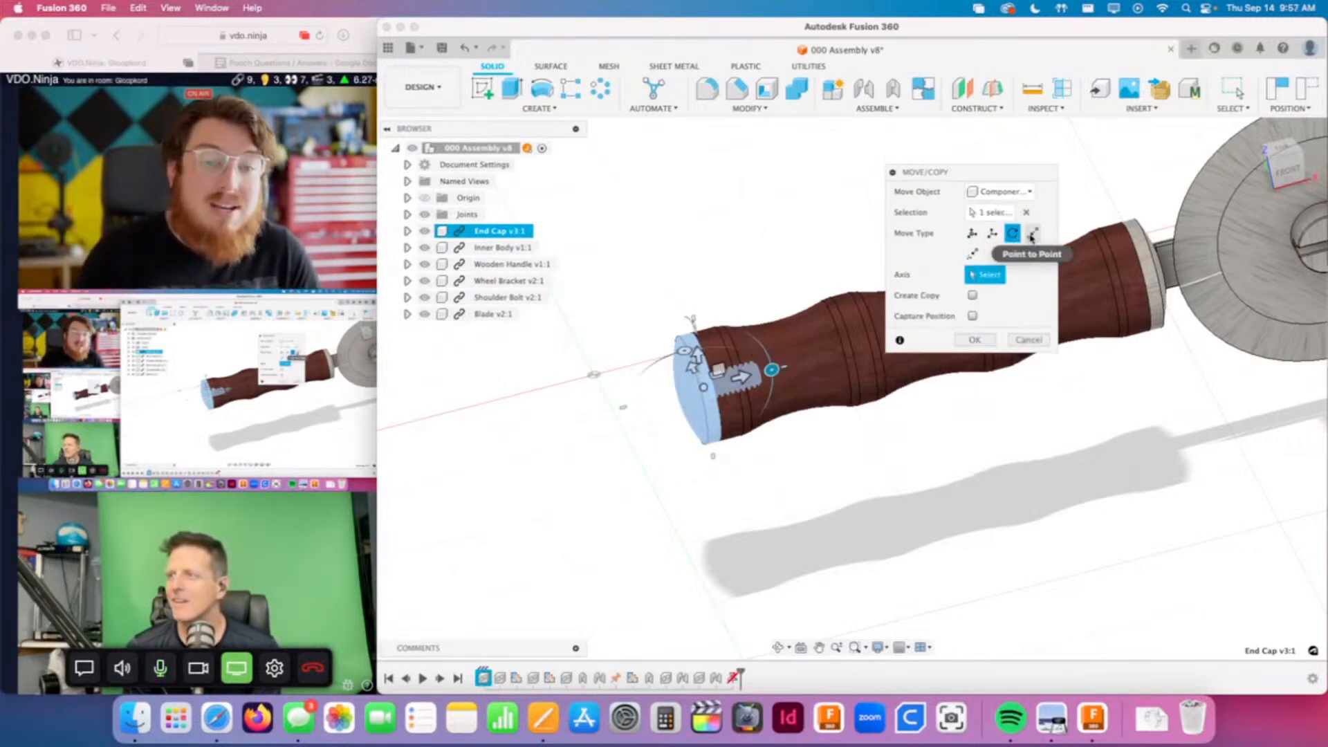
# Step: Try a Point to Point move of the End Cap from the wooden handle's circular edge to the assembly origin, then cancel it
pyautogui.click(1033, 235)
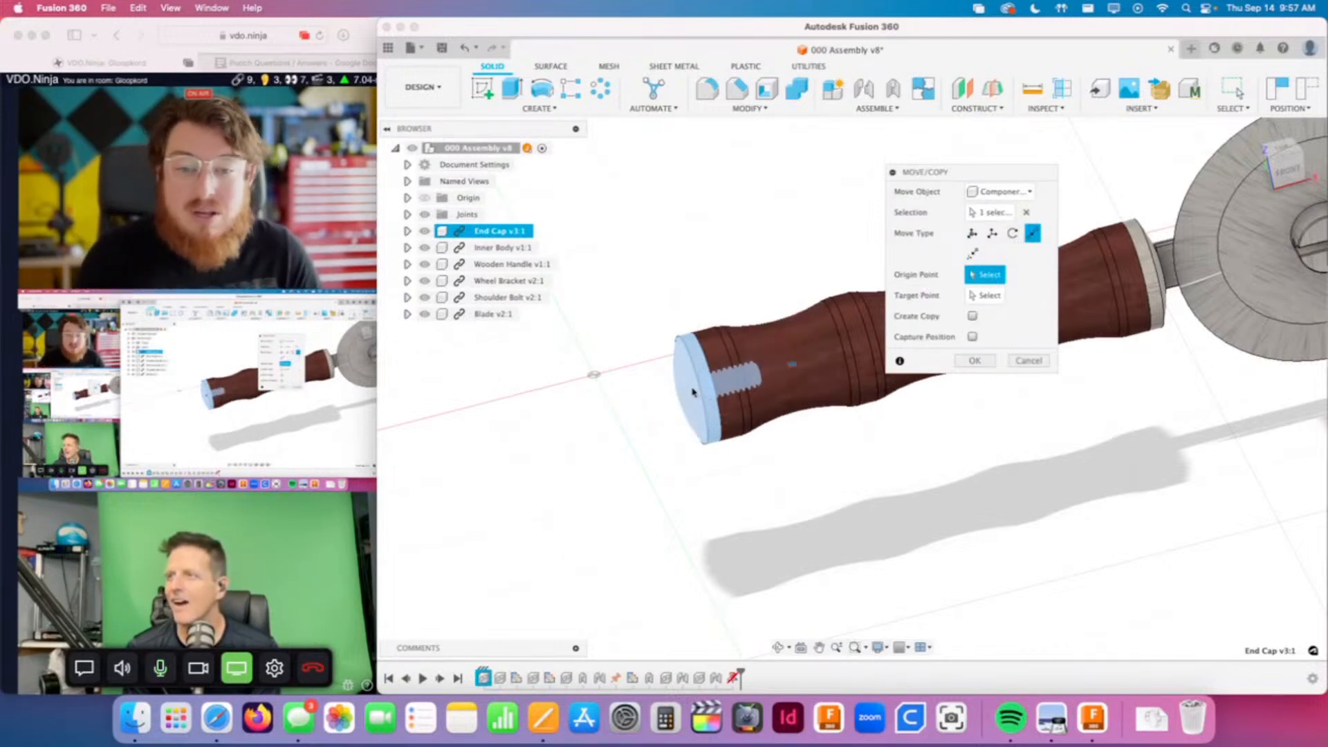
pyautogui.scroll(3, 694, 389)
pyautogui.moveTo(694, 388); pyautogui.dragTo(727, 361, button='middle')
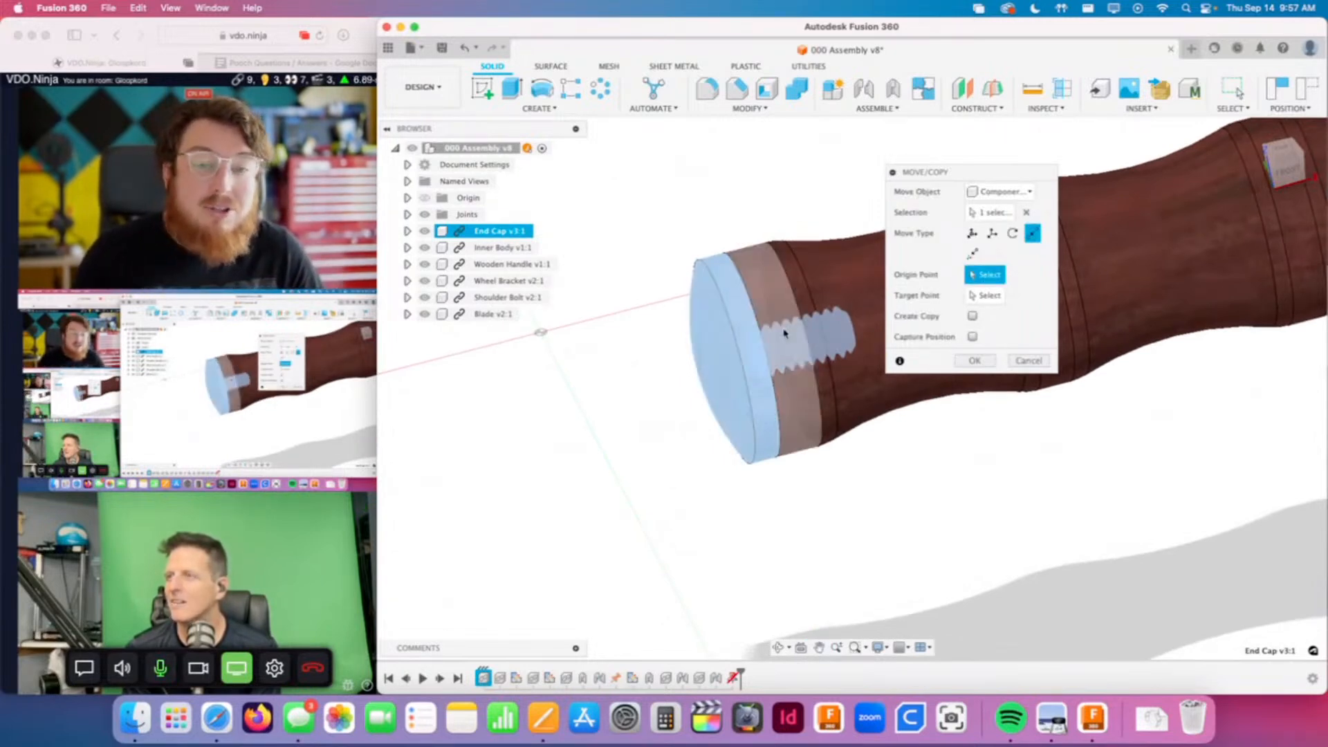
pyautogui.click(835, 338)
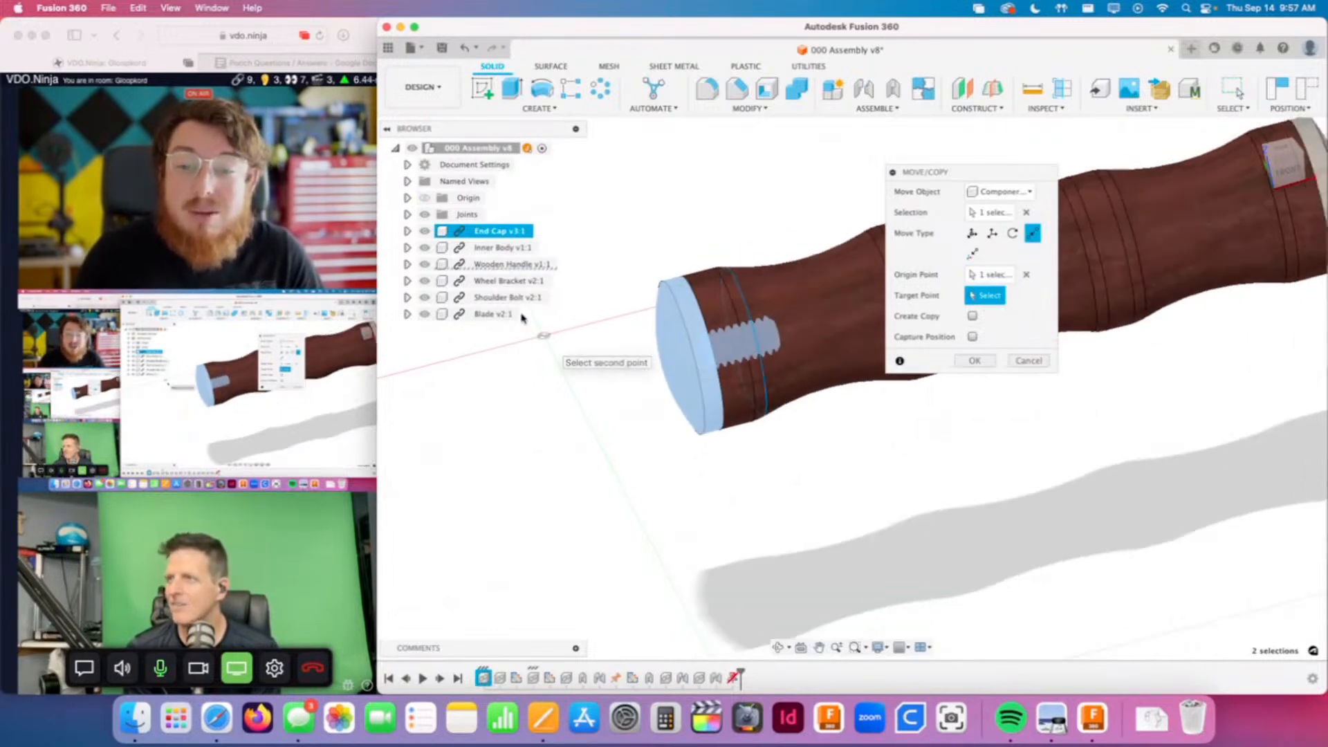
pyautogui.click(547, 342)
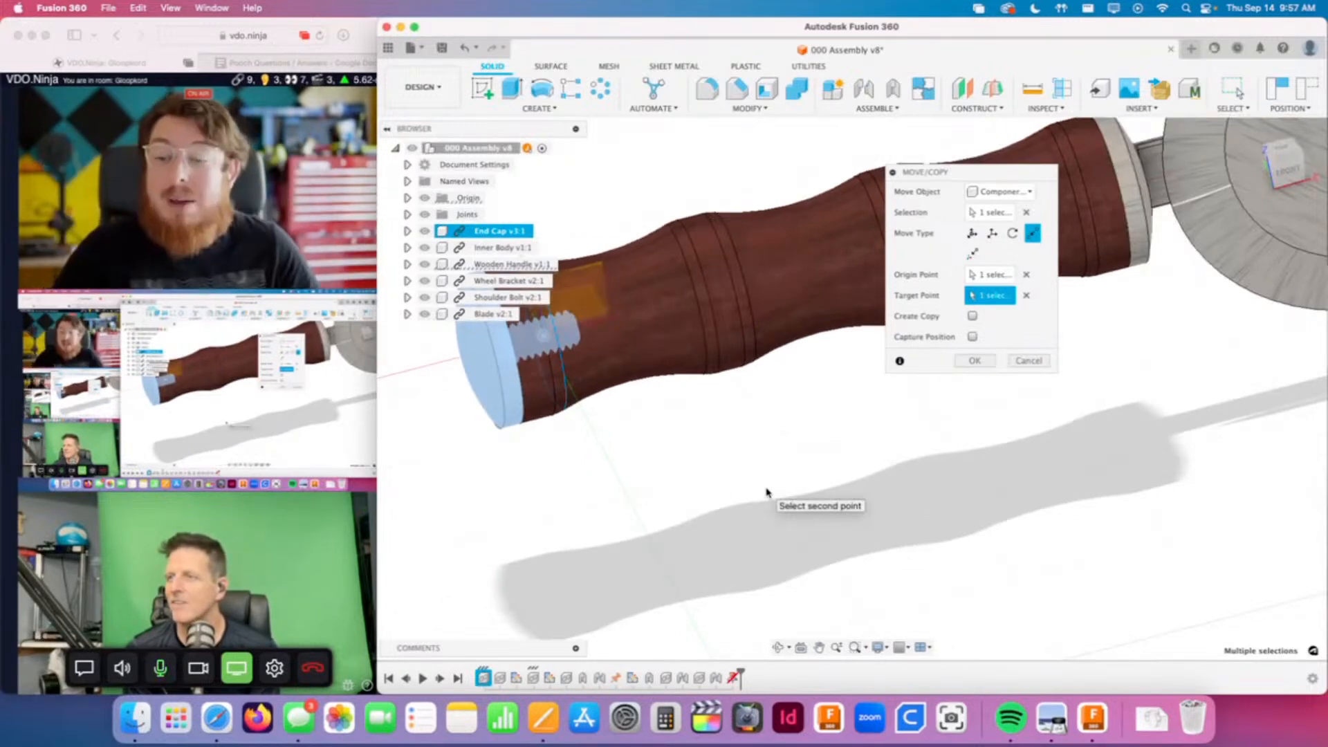
pyautogui.scroll(-3, 765, 496)
pyautogui.moveTo(858, 550); pyautogui.dragTo(955, 557, button='middle')
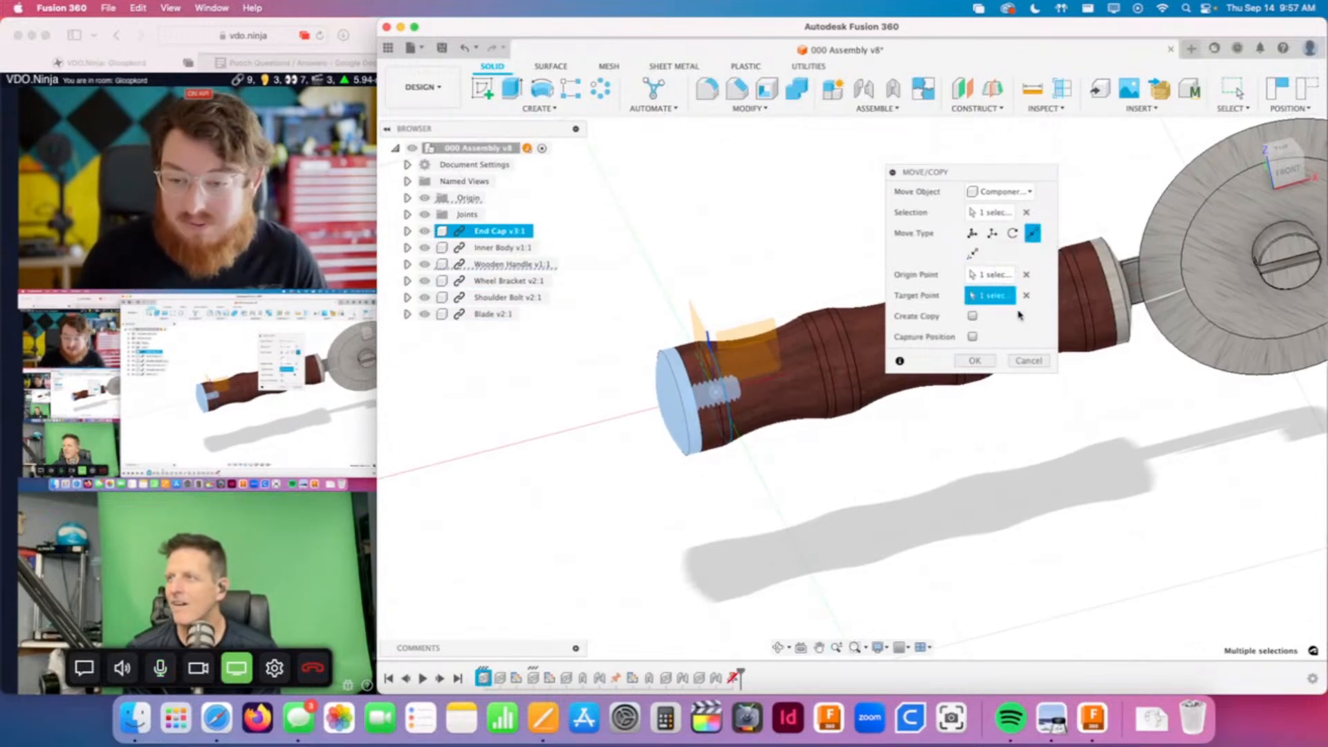
pyautogui.click(1027, 363)
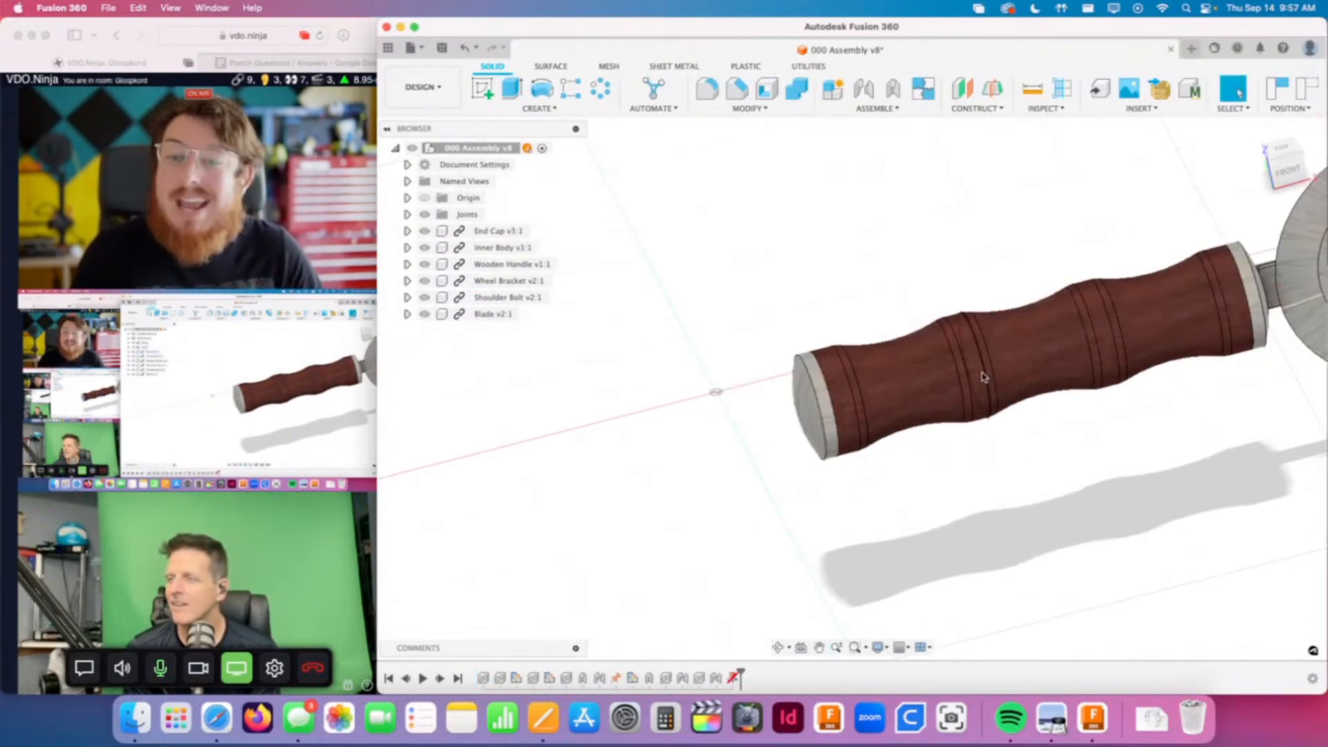
# Step: Undo the assembly repositioning and the ungrounding of the End Cap
pyautogui.press('super+z')
pyautogui.press('super+z')
pyautogui.press('super+z')
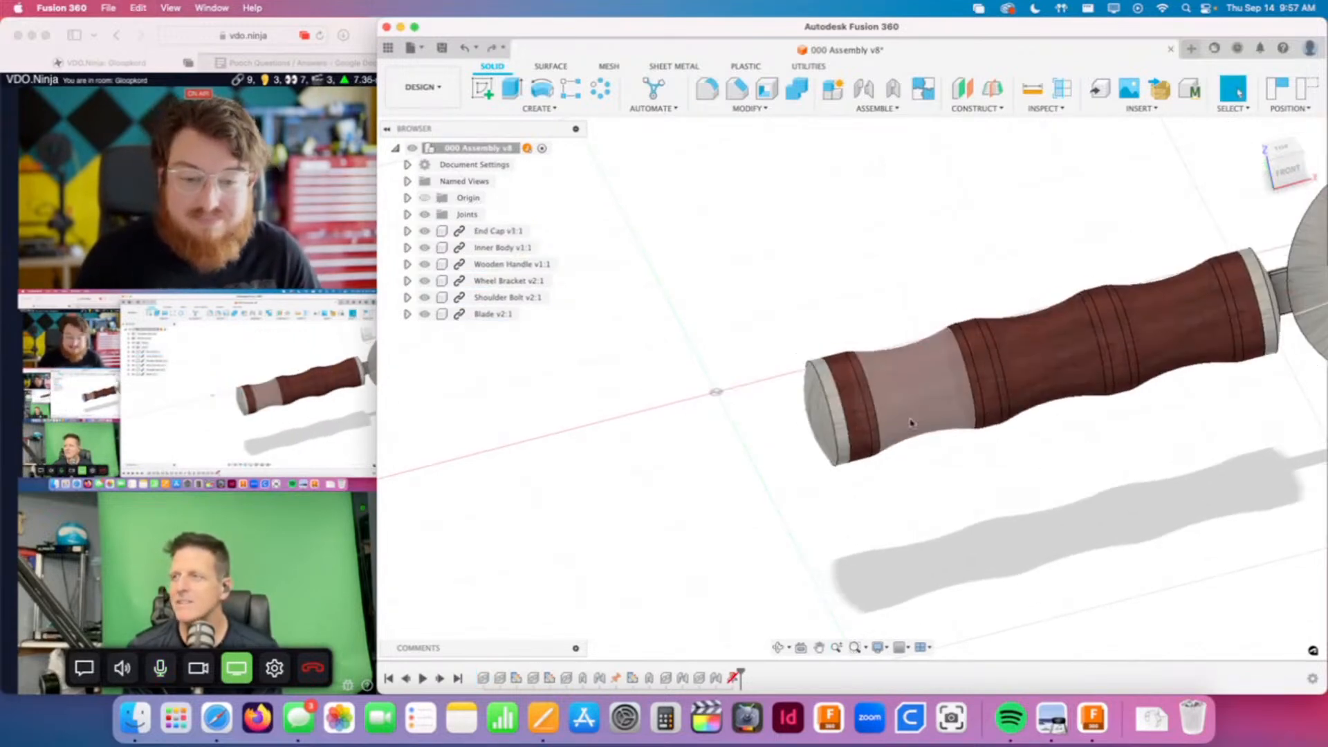
pyautogui.press('super+z')
pyautogui.press('super+z')
pyautogui.press('super+z')
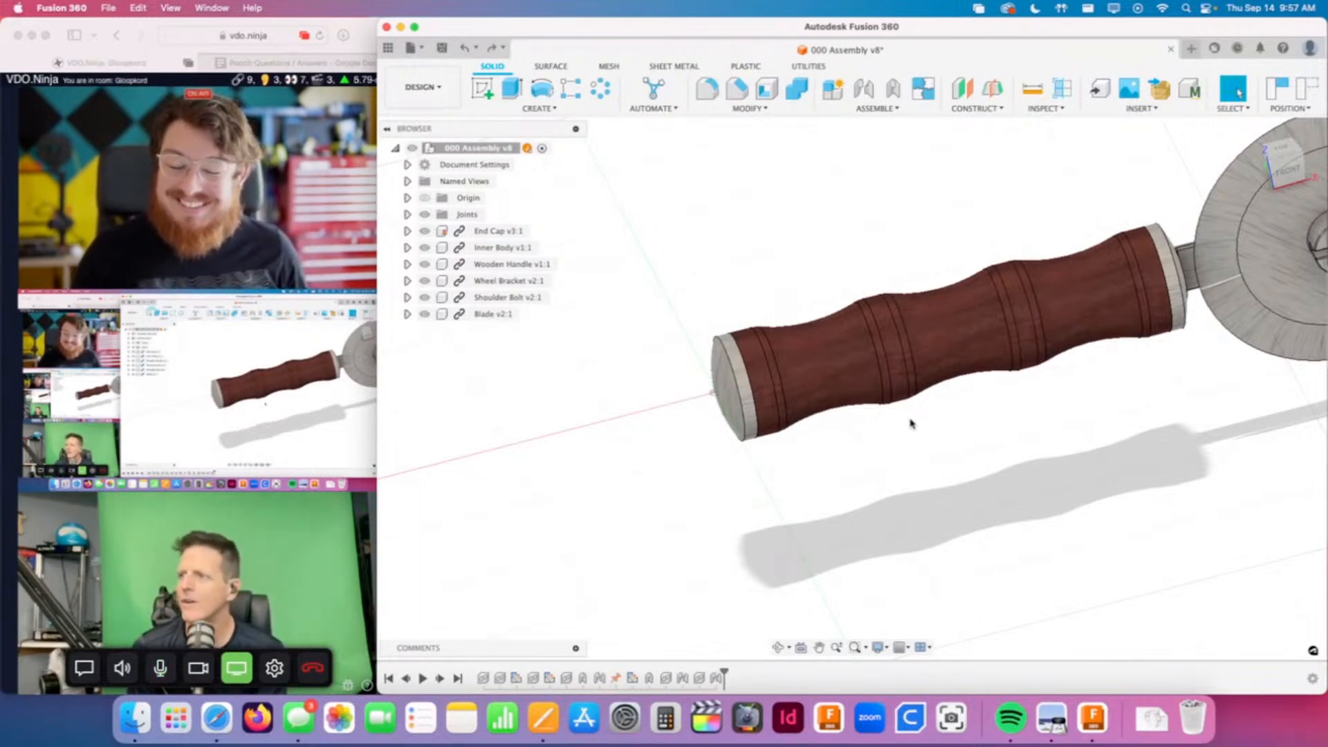
# Step: Set the orbit center on the End Cap's outer face and orbit the assembly around it
pyautogui.scroll(-4, 914, 422)
pyautogui.moveTo(918, 419); pyautogui.dragTo(837, 475, button='middle')
pyautogui.keyDown('shift'); pyautogui.moveTo(838, 474); pyautogui.dragTo(947, 462, button='middle'); pyautogui.keyUp('shift')
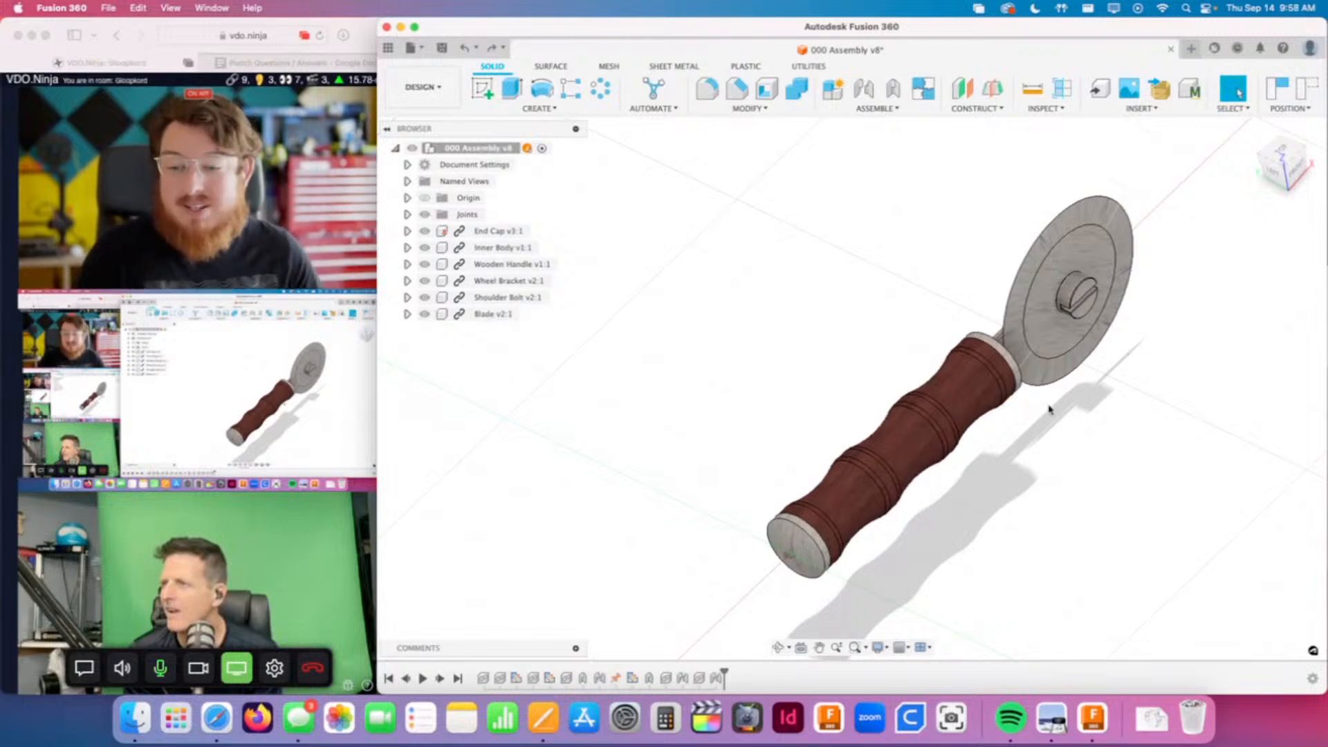
pyautogui.moveTo(1096, 307); pyautogui.dragTo(1000, 321, button='middle')
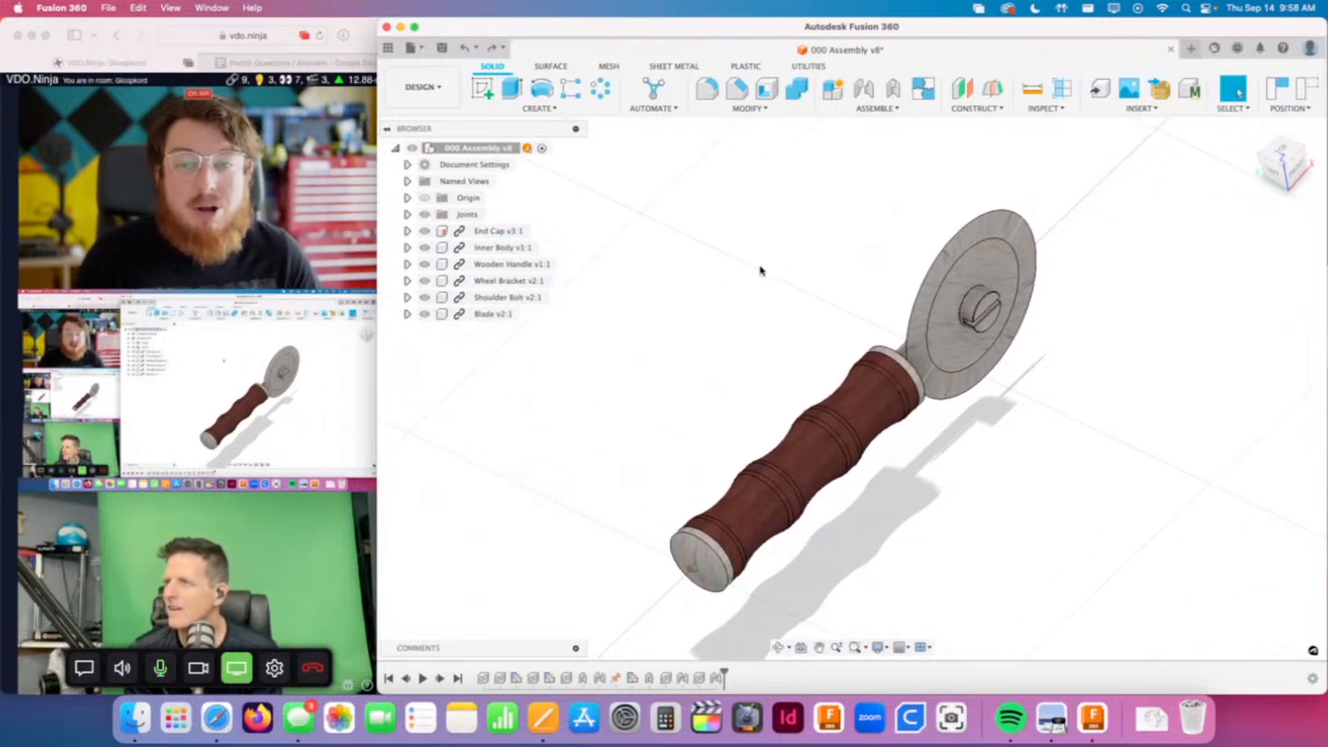
pyautogui.keyDown('shift'); pyautogui.moveTo(833, 444); pyautogui.dragTo(775, 373, button='middle'); pyautogui.keyUp('shift')
pyautogui.rightClick(711, 290)
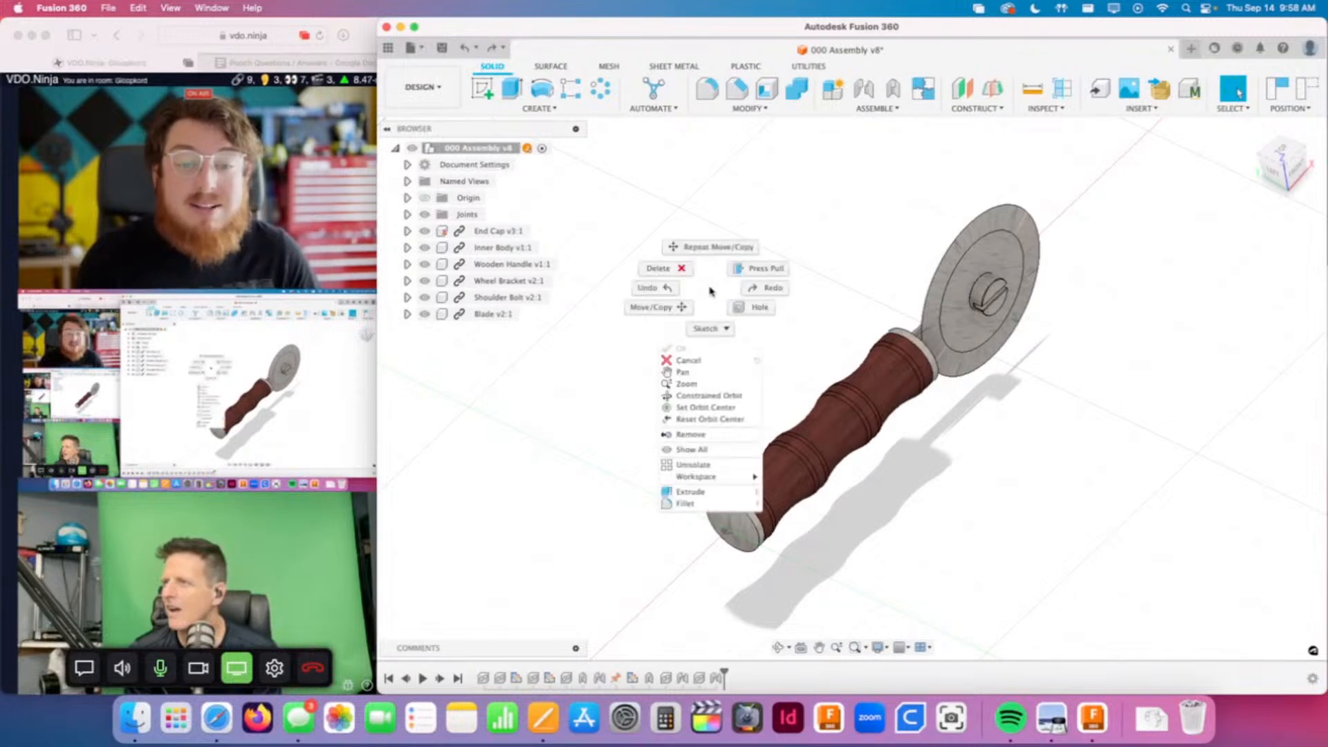
pyautogui.click(698, 411)
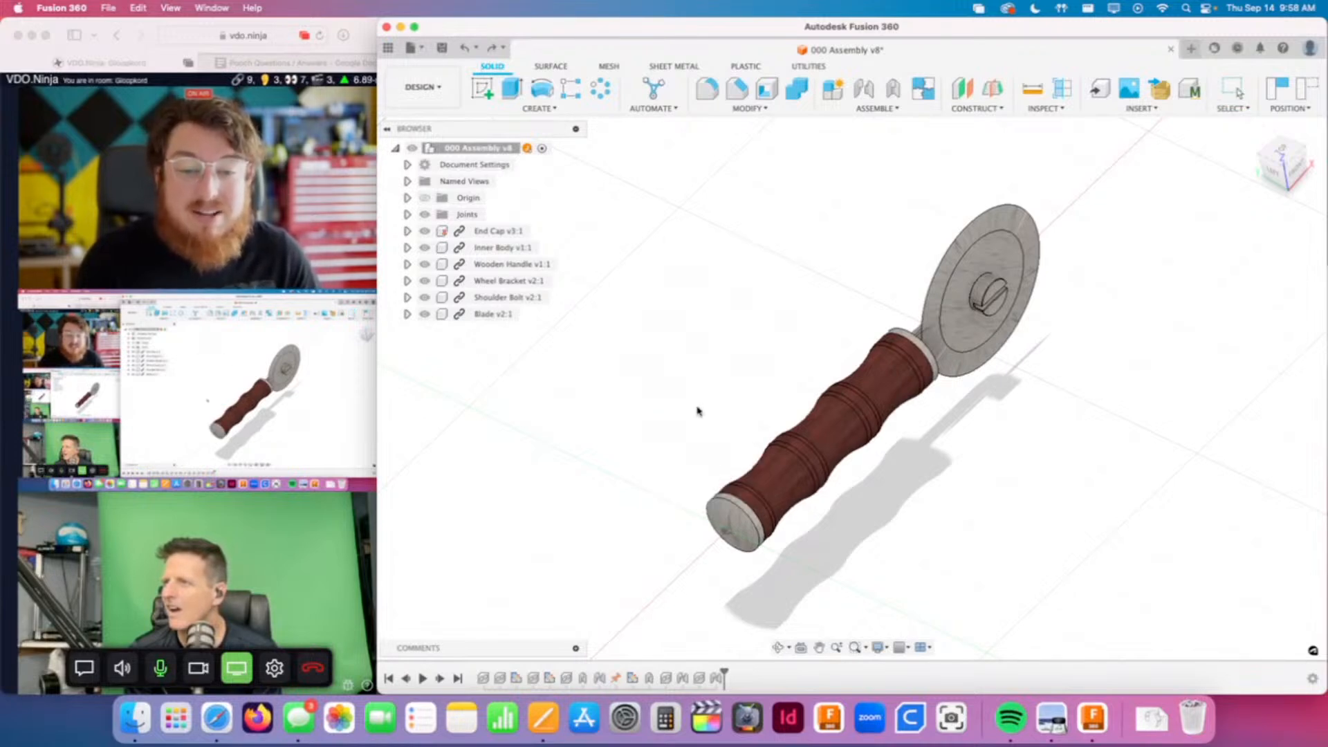
pyautogui.click(729, 524)
pyautogui.moveTo(800, 546)
pyautogui.mouseDown()
pyautogui.moveTo(969, 546)
pyautogui.moveTo(761, 550)
pyautogui.moveTo(943, 558)
pyautogui.moveTo(793, 556)
pyautogui.mouseUp()
pyautogui.press('Escape')
# Step: Reset the orbit center to its default and check the orbiting behaviour
pyautogui.moveTo(910, 495); pyautogui.dragTo(941, 475, button='middle')
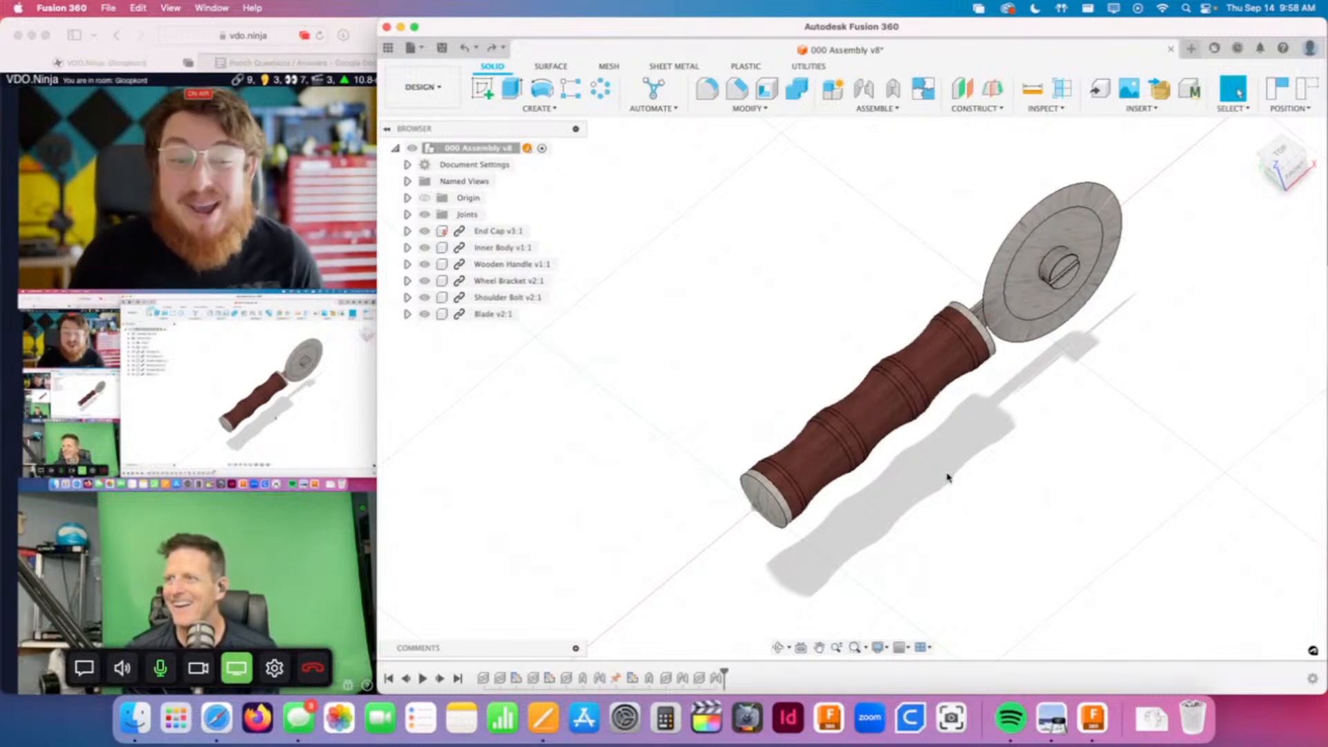
pyautogui.keyDown('shift'); pyautogui.moveTo(956, 482); pyautogui.dragTo(879, 454, button='middle'); pyautogui.keyUp('shift')
pyautogui.rightClick(704, 254)
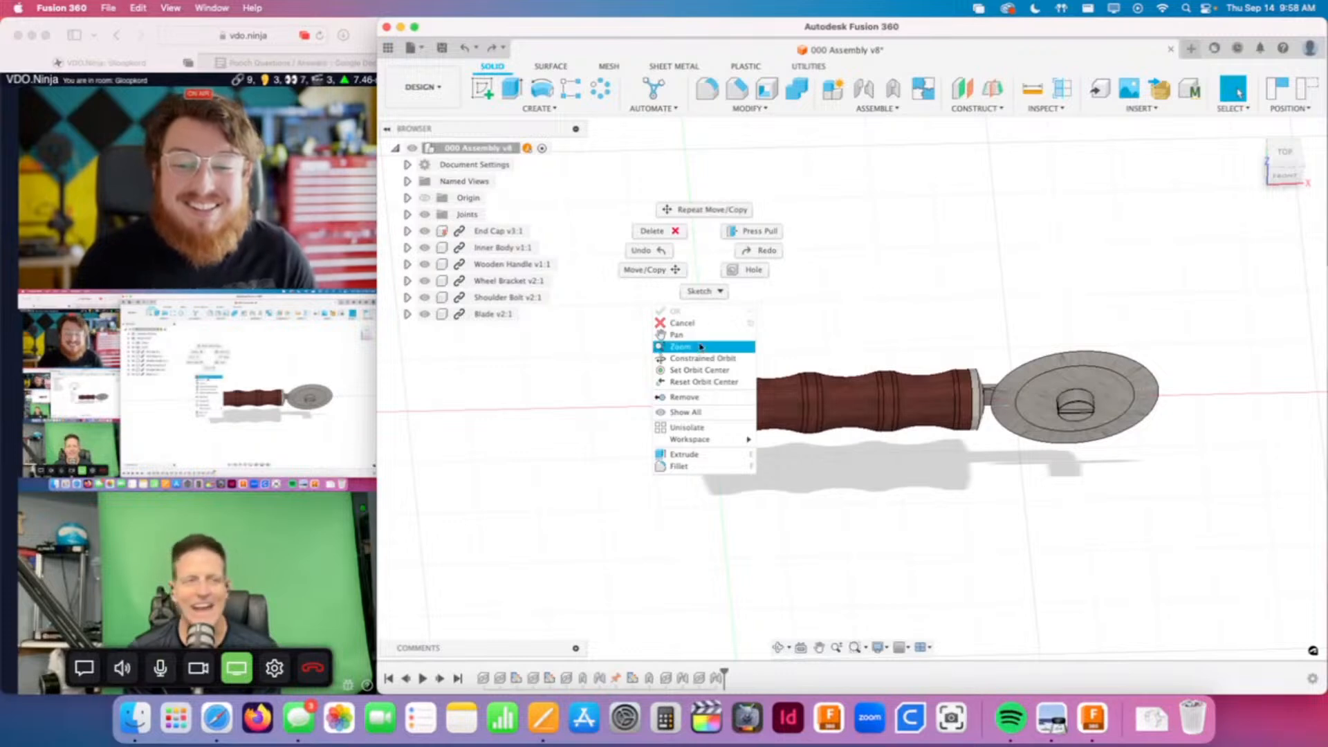
pyautogui.click(687, 383)
pyautogui.keyDown('shift'); pyautogui.moveTo(687, 383); pyautogui.dragTo(902, 284, button='middle'); pyautogui.keyUp('shift')
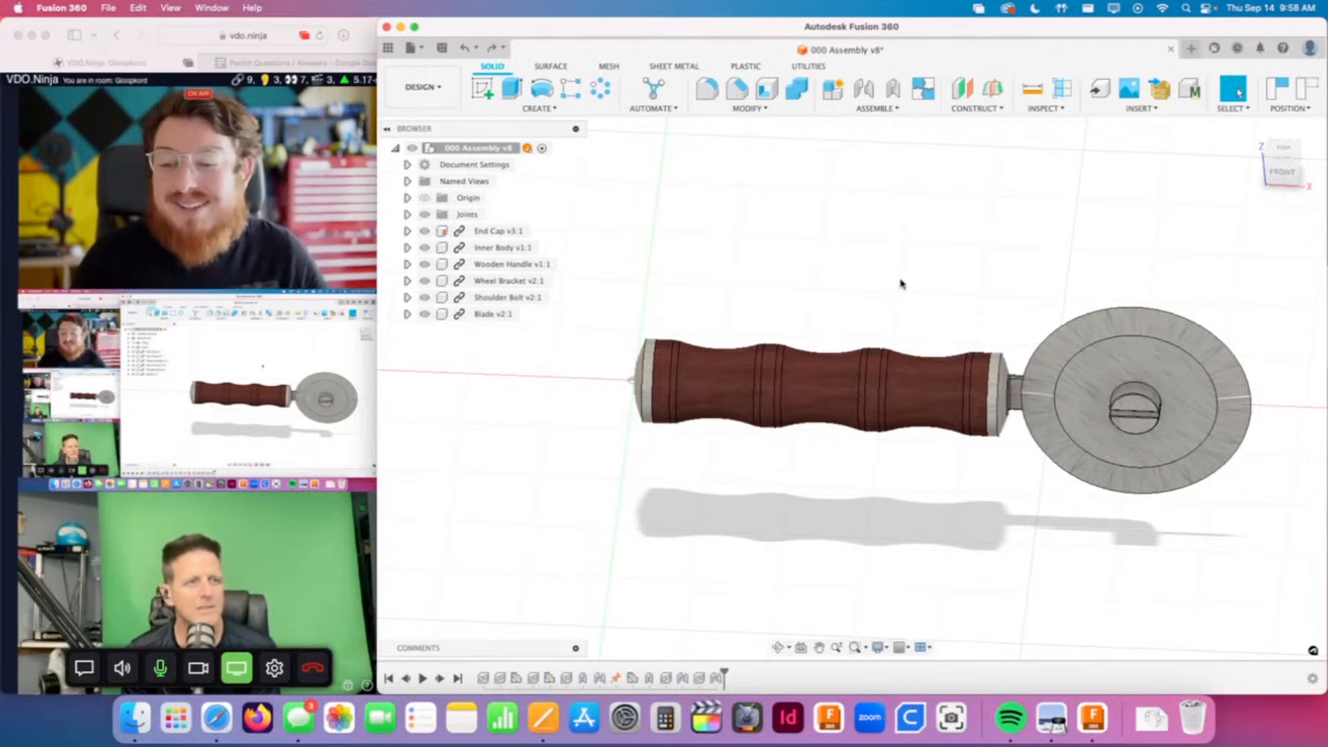
# Step: Roll the timeline back to just before the blade's Revolute 5 joint
pyautogui.moveTo(929, 256); pyautogui.dragTo(948, 306, button='middle')
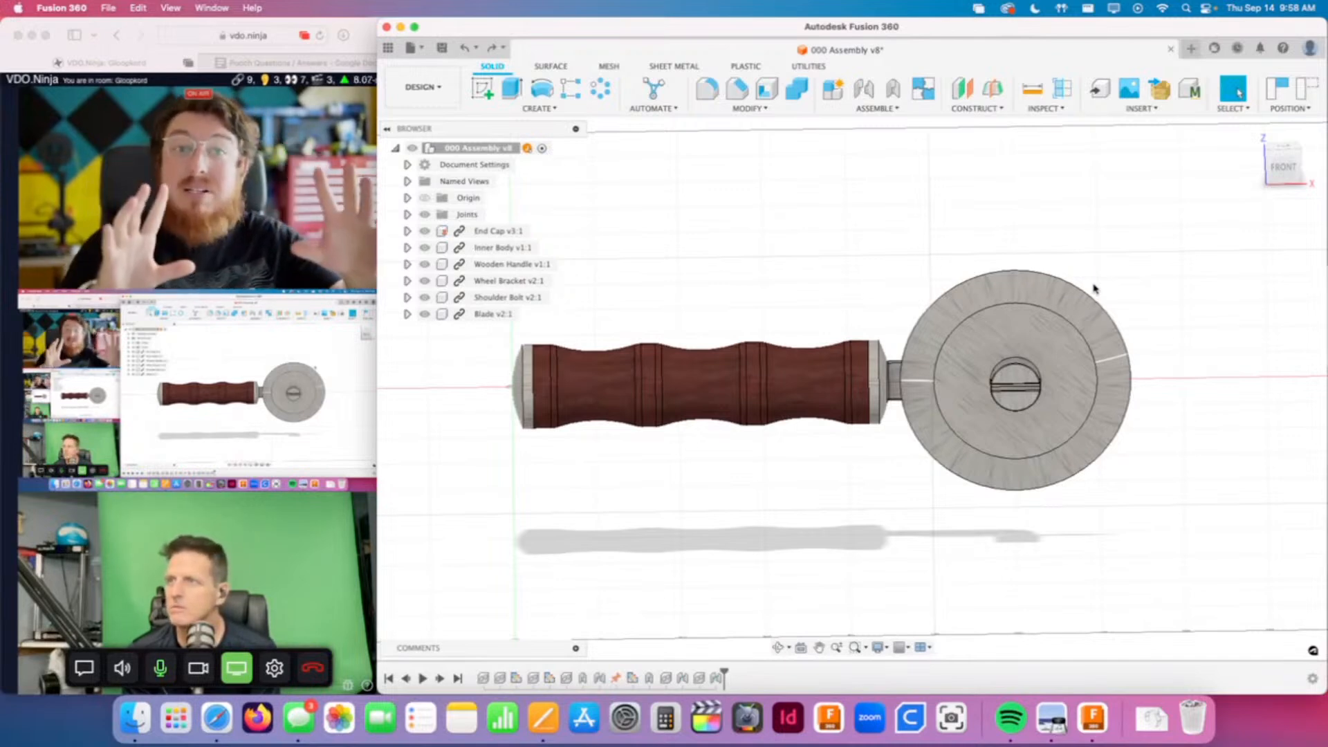
pyautogui.keyDown('shift'); pyautogui.moveTo(1094, 288); pyautogui.dragTo(1318, 374, button='middle'); pyautogui.keyUp('shift')
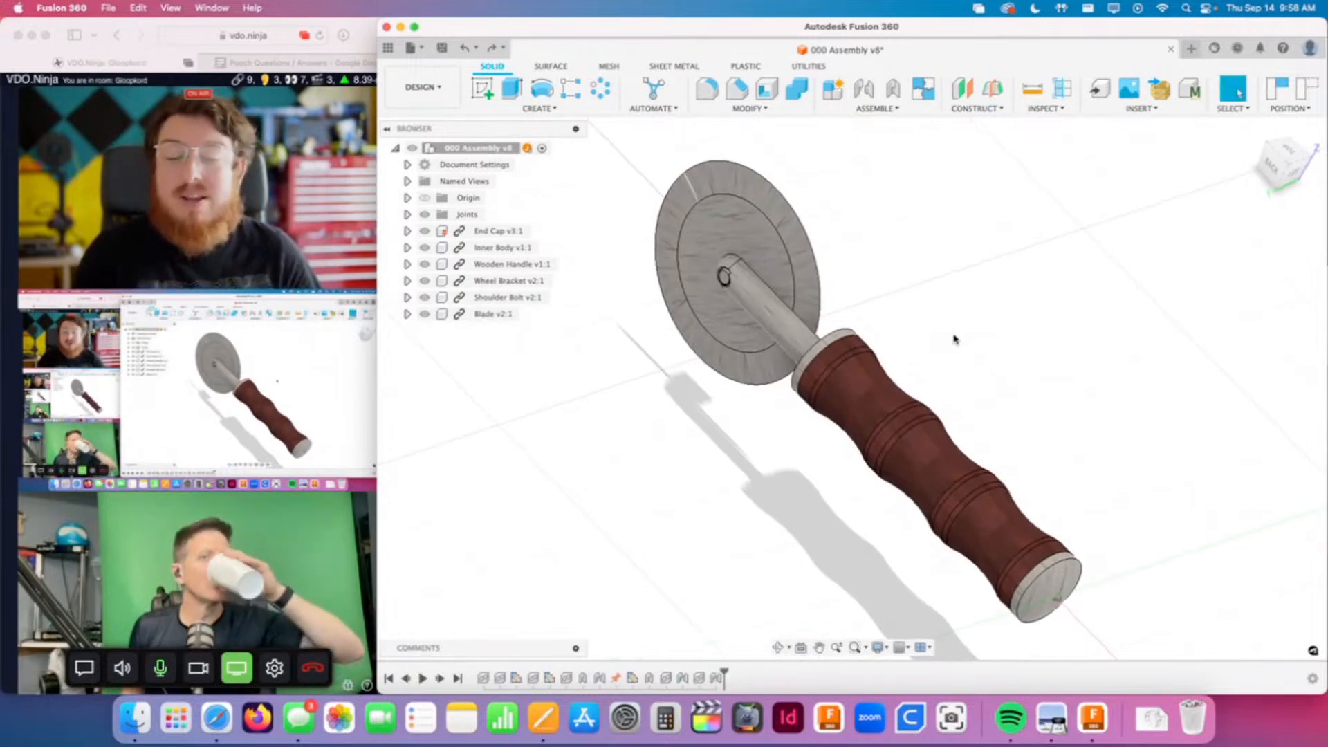
pyautogui.click(718, 679)
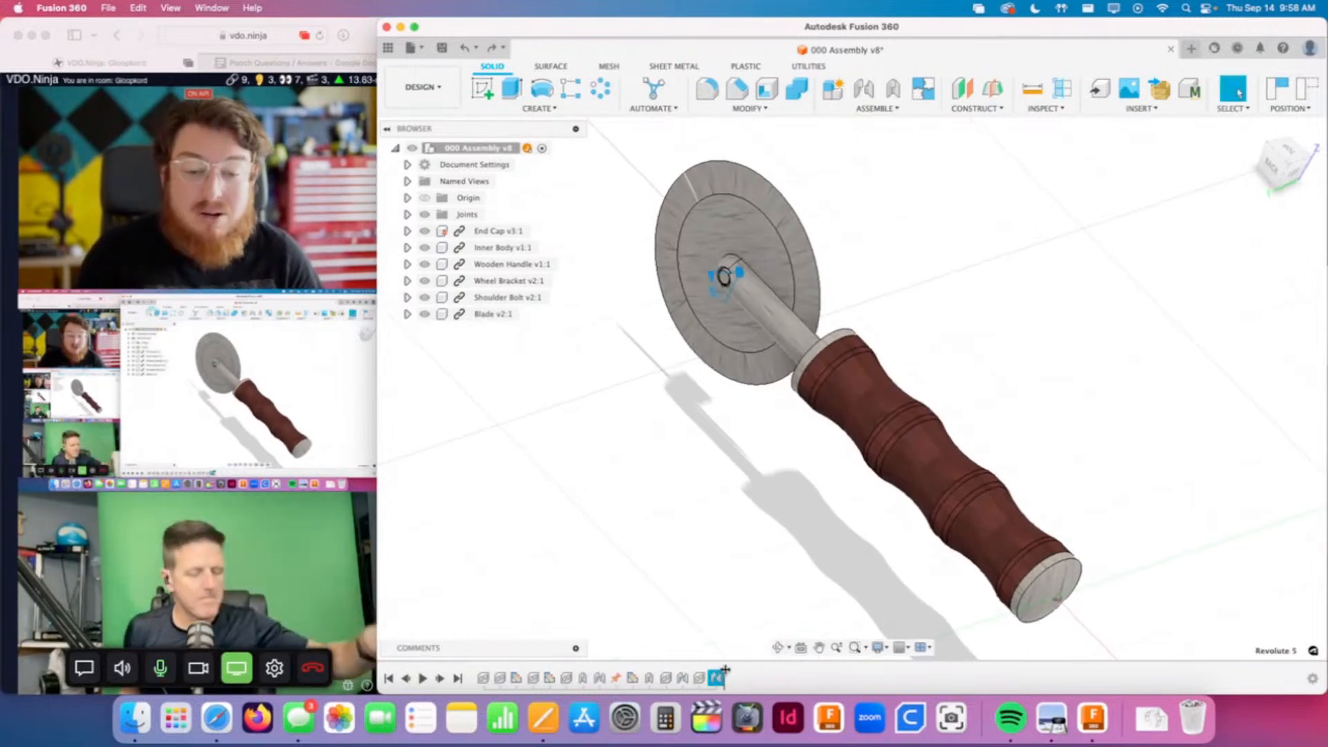
pyautogui.moveTo(725, 674); pyautogui.dragTo(707, 677)
pyautogui.keyDown('shift'); pyautogui.moveTo(993, 378); pyautogui.dragTo(685, 450, button='middle'); pyautogui.keyUp('shift')
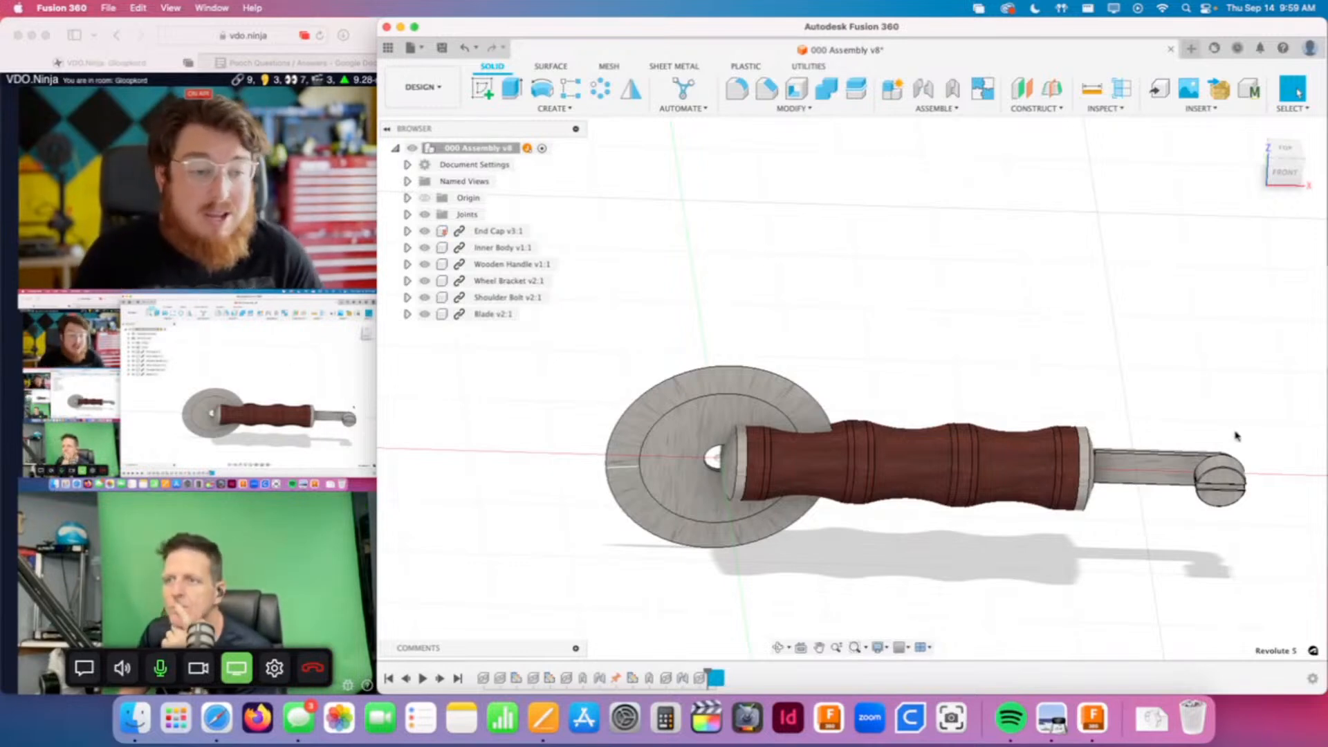
# Step: Open the Shoulder Bolt component for in-place editing within the assembly and accept the associativity notice
pyautogui.scroll(3, 1208, 470)
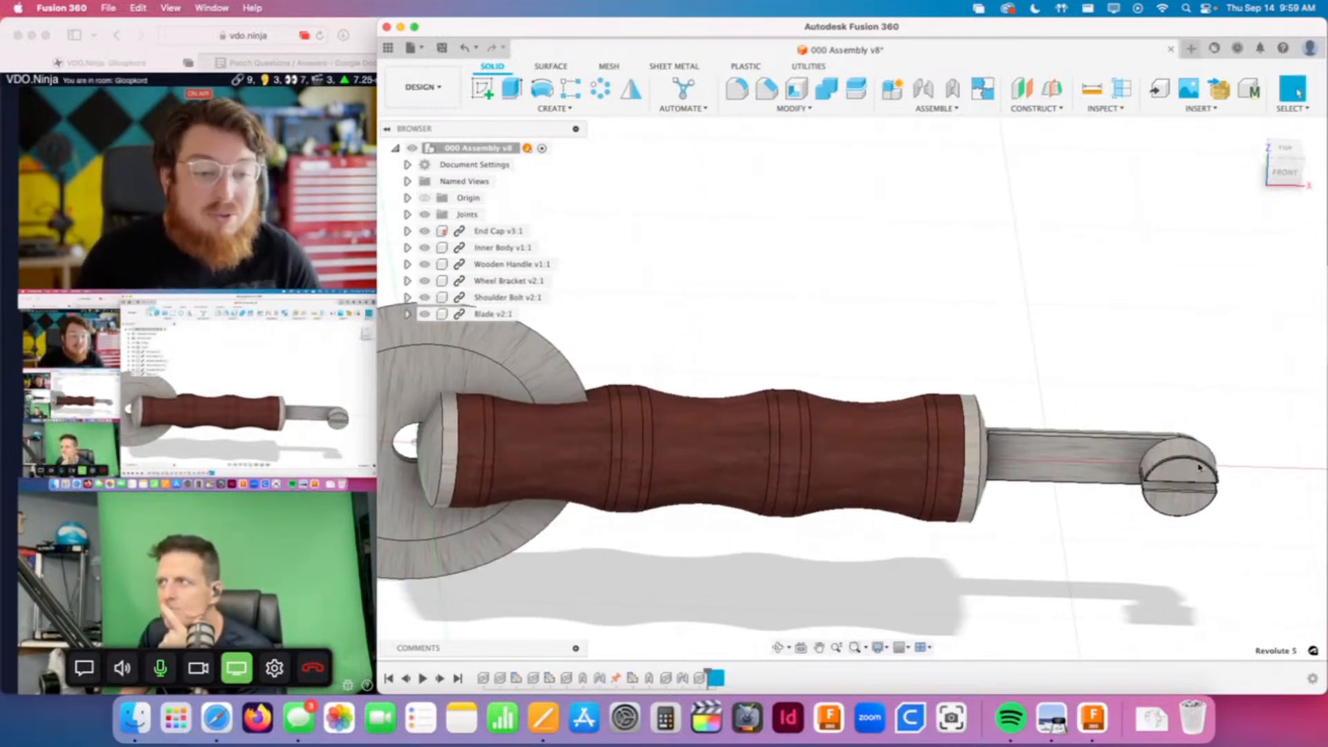
pyautogui.click(1190, 472)
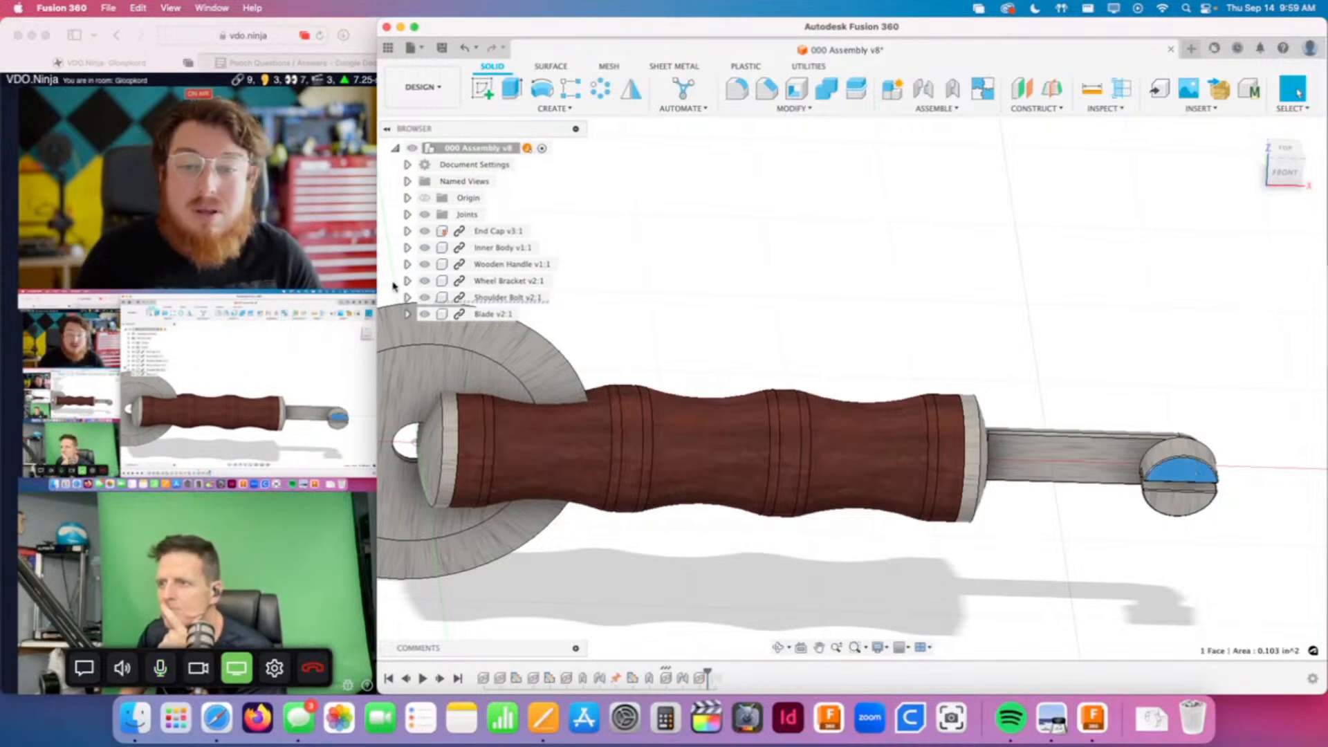
pyautogui.click(560, 298)
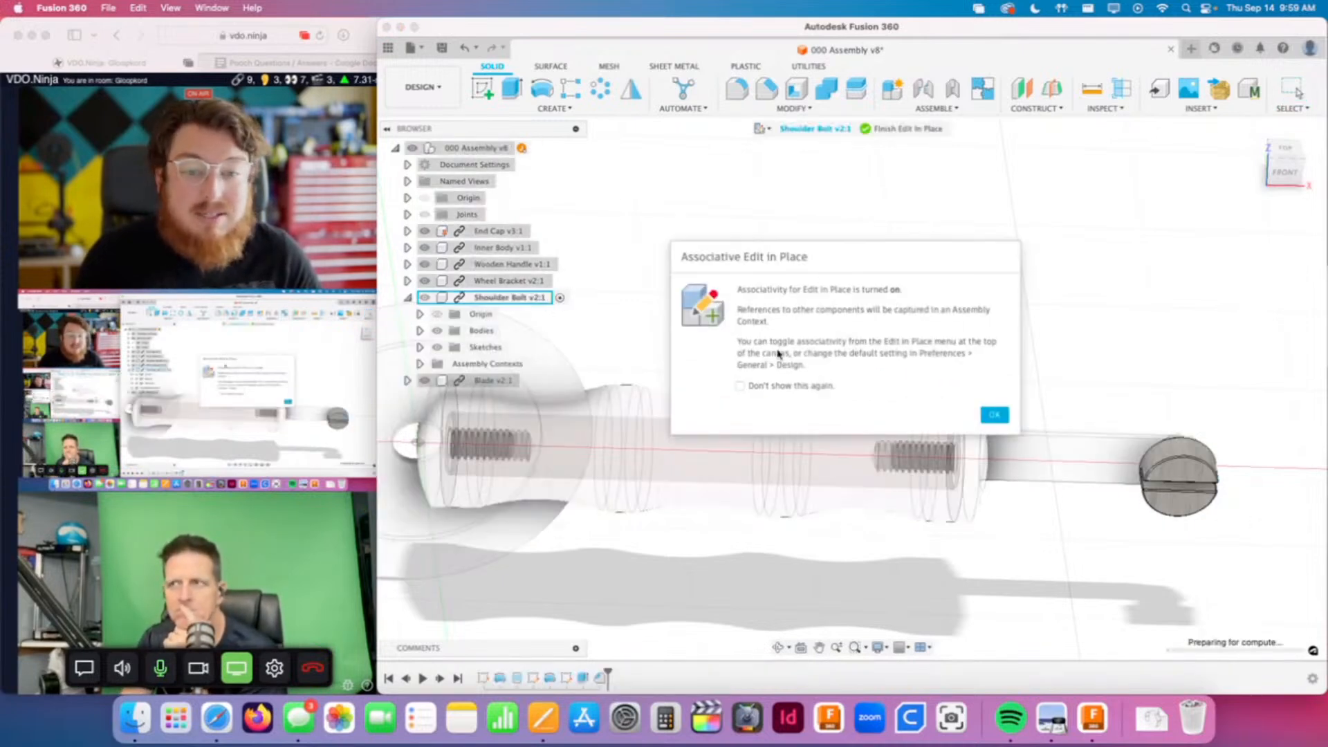
pyautogui.click(995, 414)
pyautogui.scroll(3, 1162, 442)
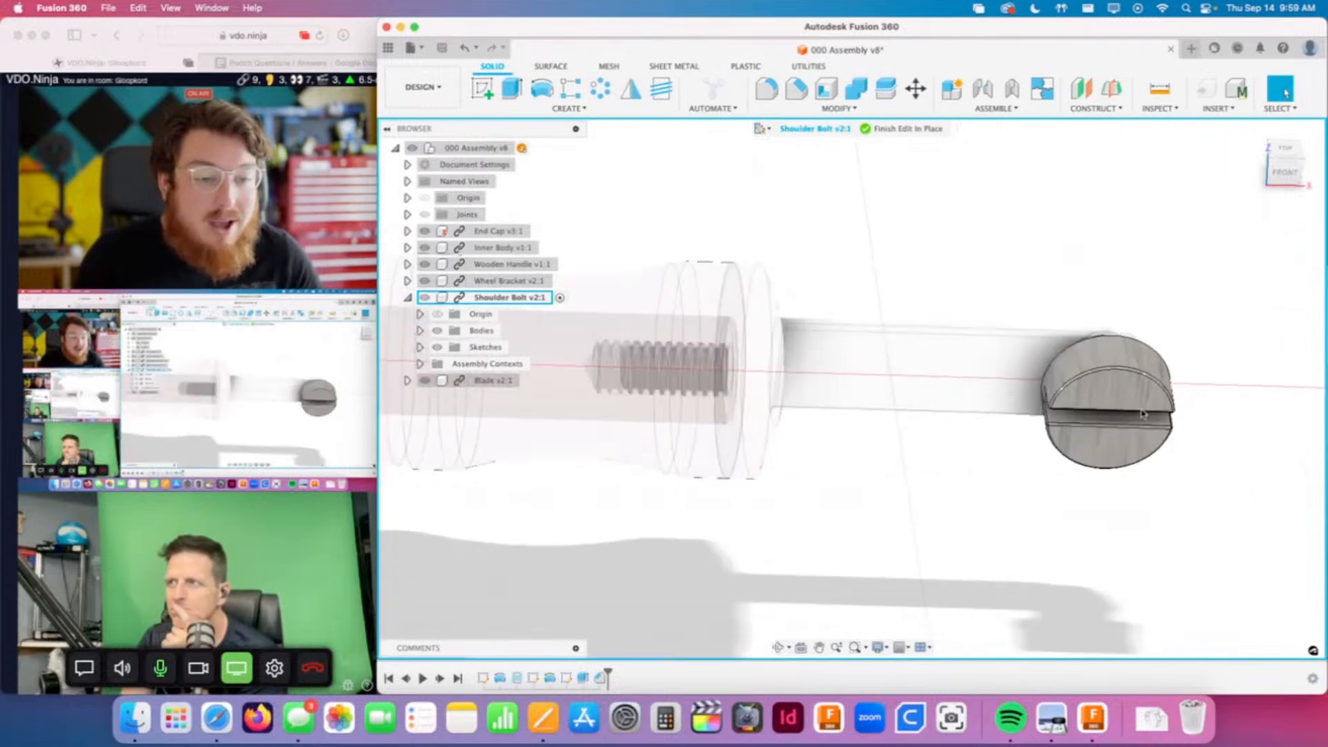
# Step: Try to extrude the half-round face of the slotted bolt head, and finish the in-place edit without extruding
pyautogui.press('e')
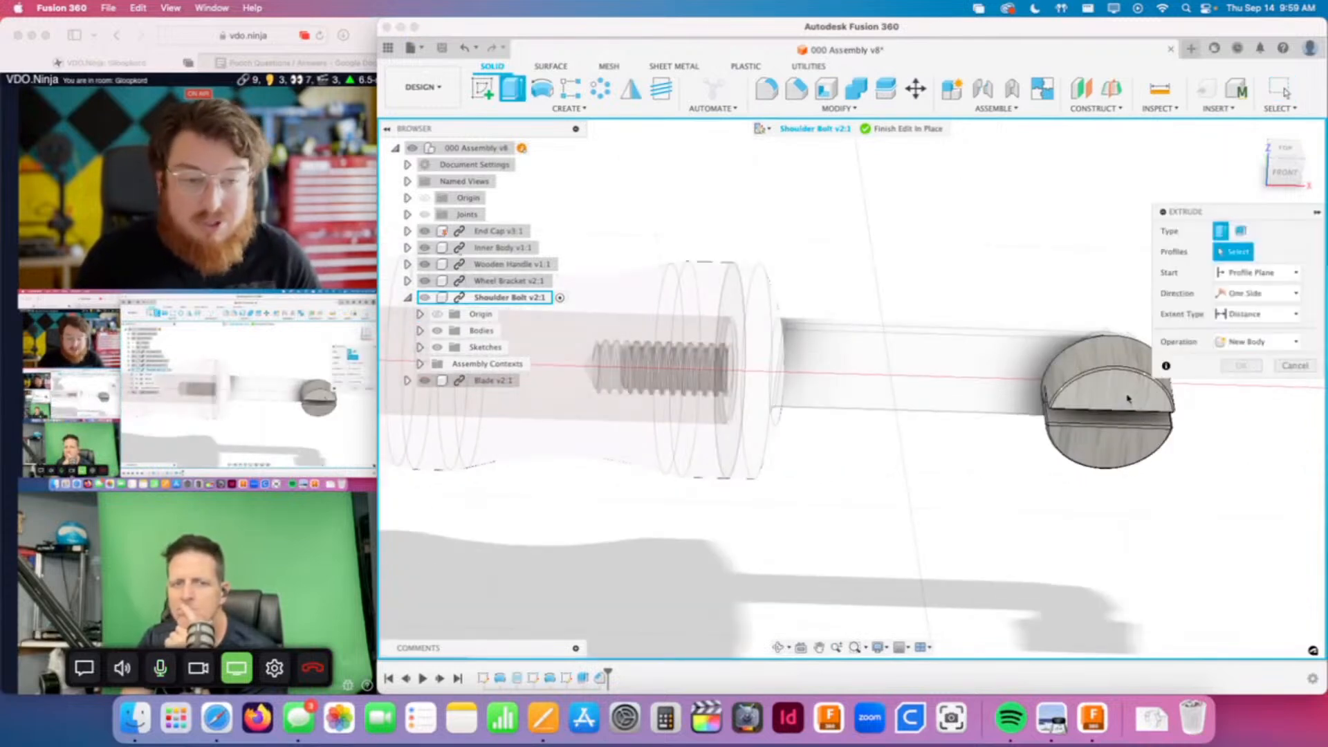
pyautogui.click(1126, 400)
pyautogui.moveTo(1131, 404); pyautogui.dragTo(1132, 414)
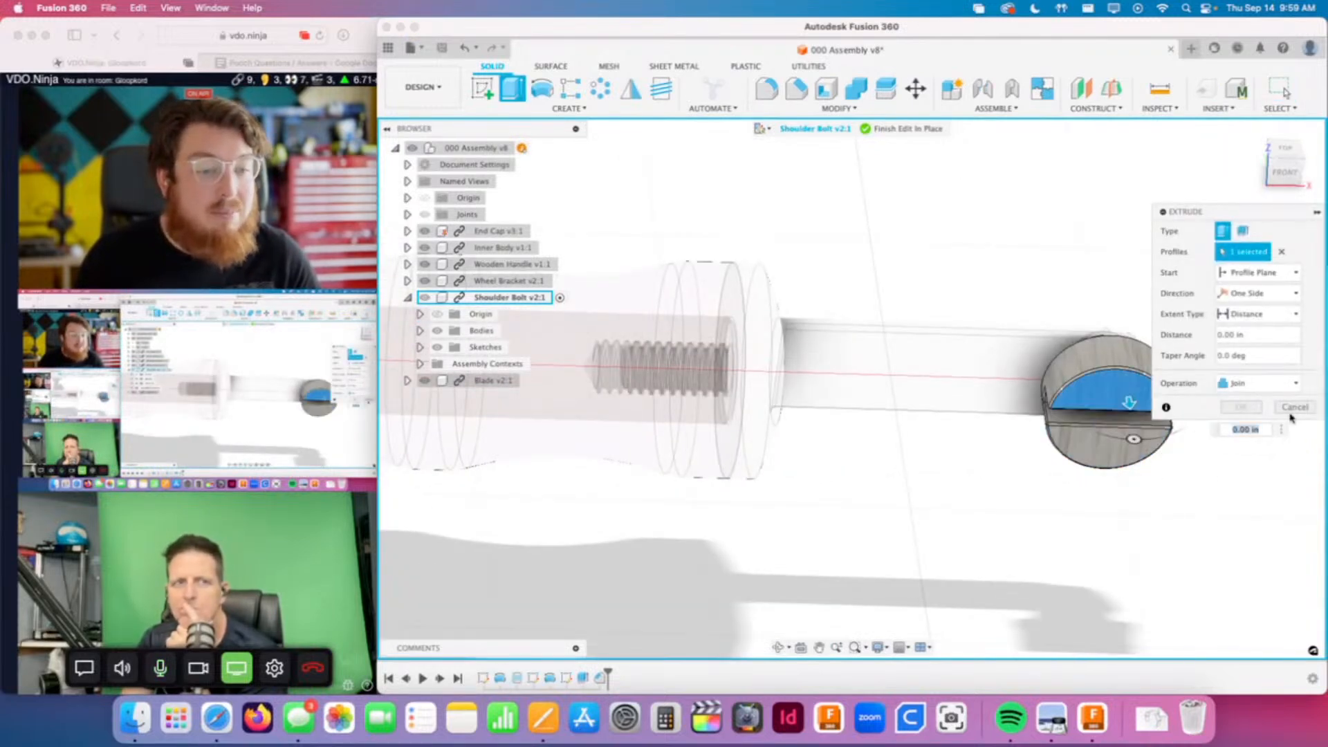
pyautogui.press('Return')
pyautogui.scroll(-5, 1010, 460)
pyautogui.click(901, 129)
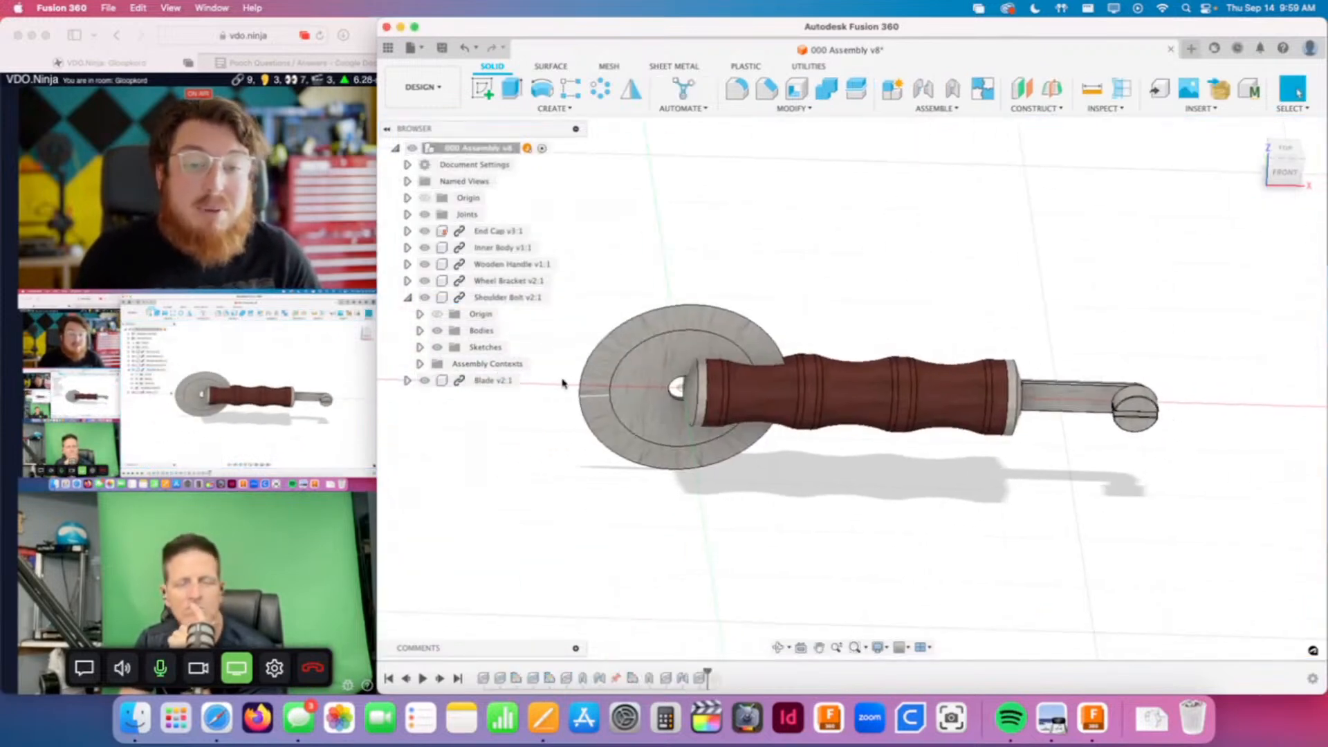
# Step: Move the loose Blade to above the handle, start an extrusion and revert the changed component positions
pyautogui.moveTo(618, 388); pyautogui.dragTo(734, 253)
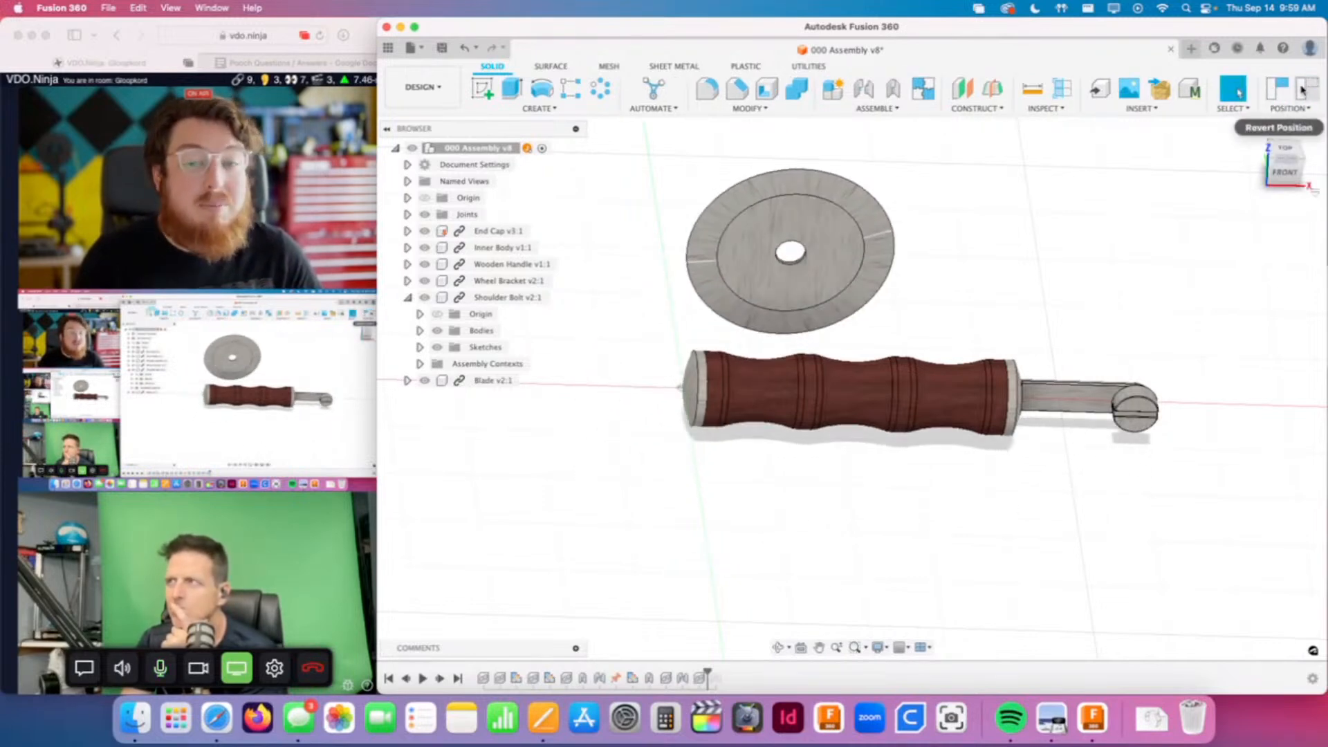
pyautogui.scroll(3, 1139, 438)
pyautogui.moveTo(1139, 390); pyautogui.dragTo(1088, 416, button='middle')
pyautogui.press('j')
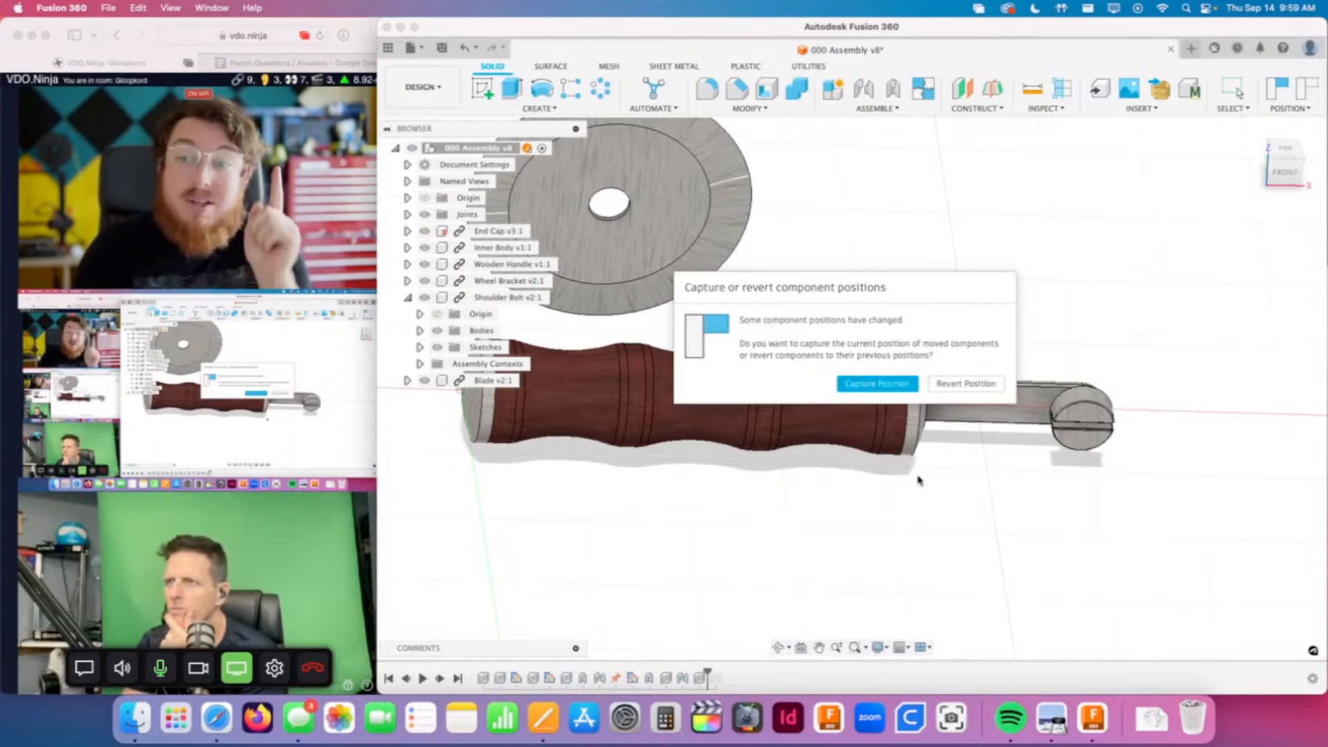
pyautogui.click(962, 385)
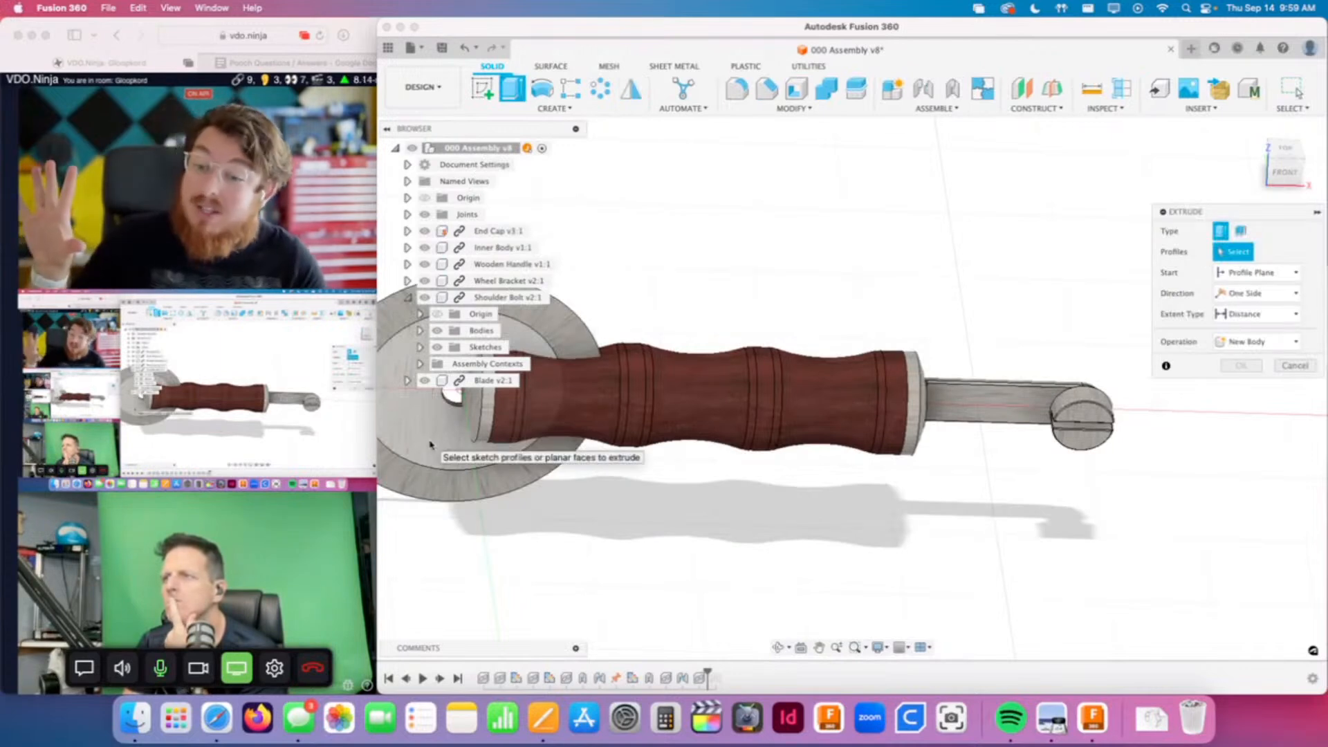
# Step: Try to extrude the bolt head's half-round face from the top-level assembly
pyautogui.click(1079, 422)
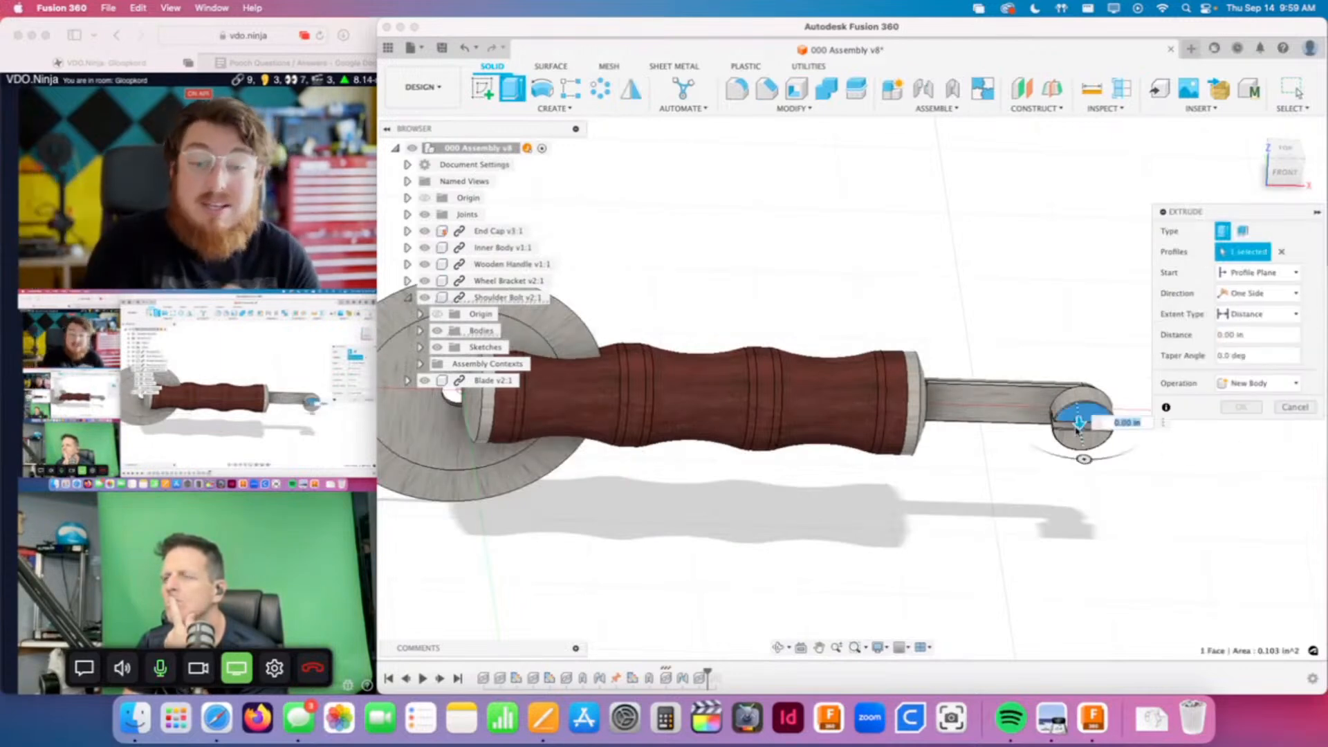
pyautogui.moveTo(1081, 425); pyautogui.dragTo(1081, 433)
pyautogui.click(1282, 409)
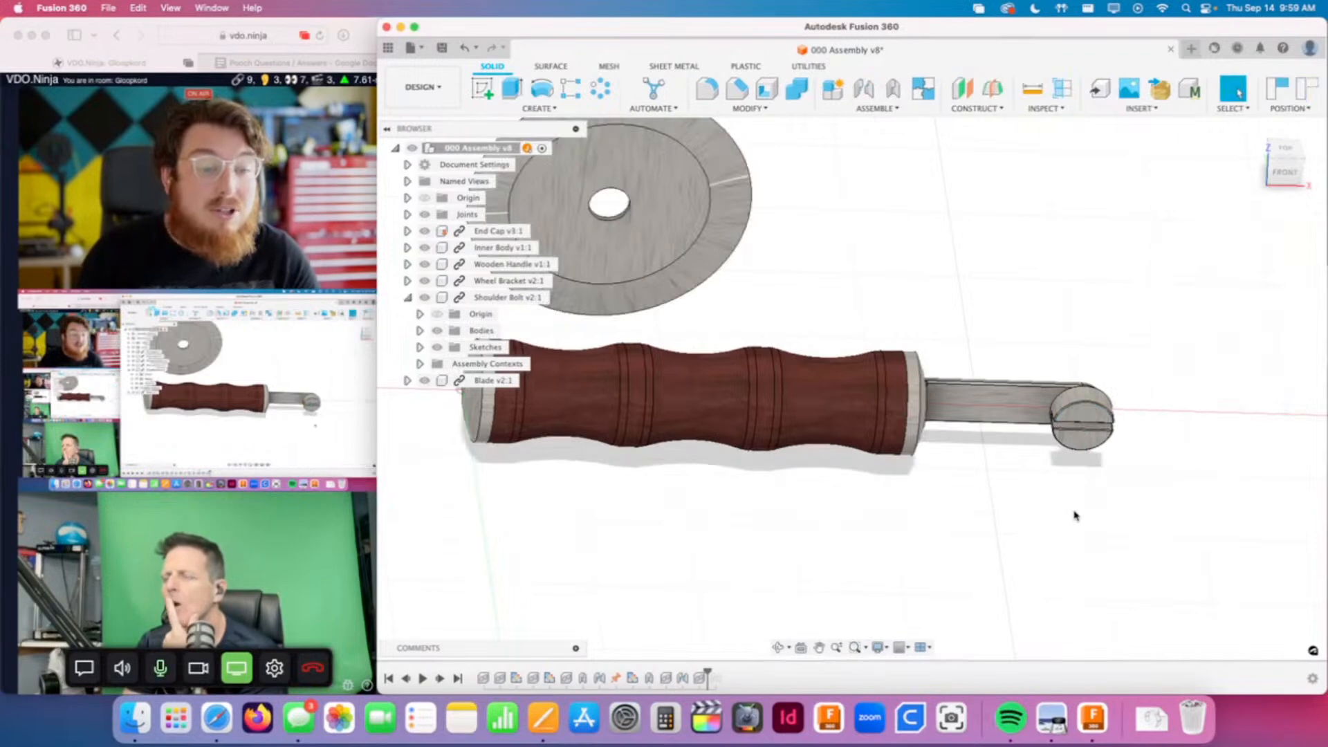
# Step: Move the loose Blade to above the bolt end of the Wheel Bracket and view the assembly from several angles
pyautogui.scroll(-2, 728, 535)
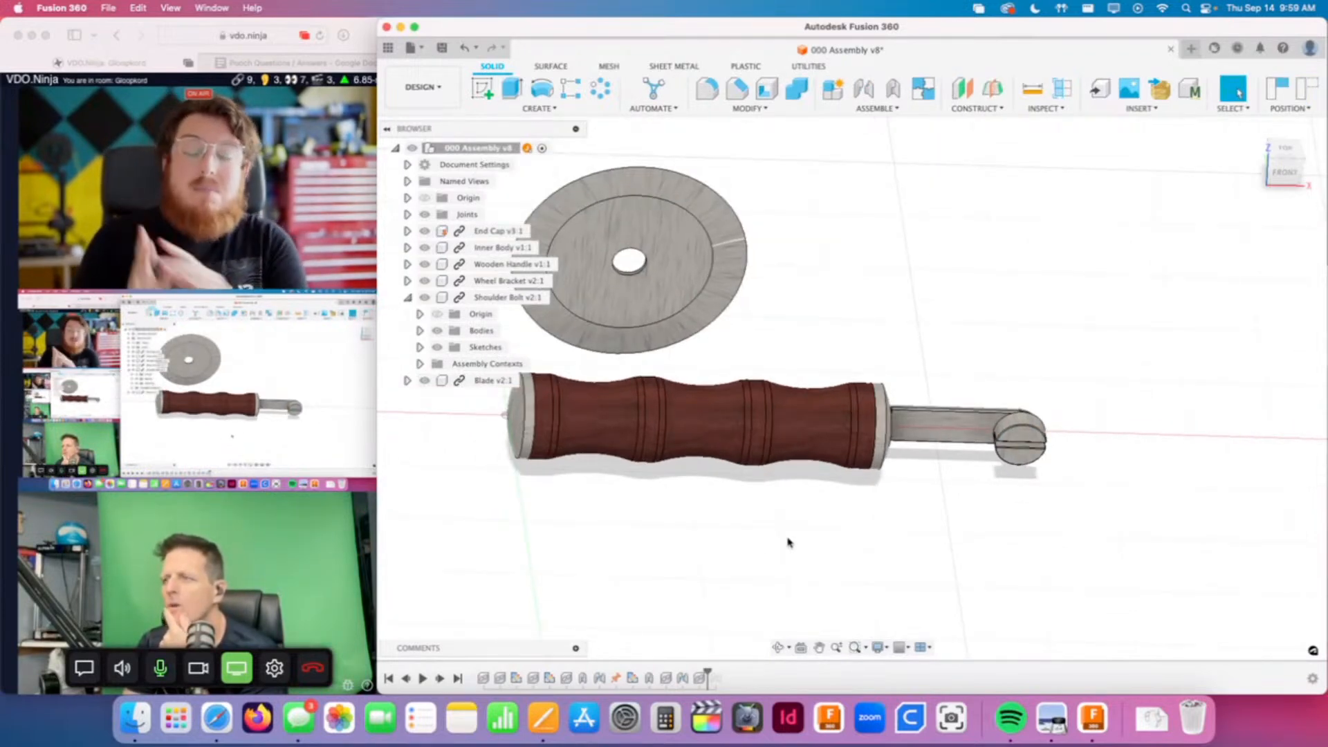
pyautogui.moveTo(680, 253); pyautogui.dragTo(1161, 268)
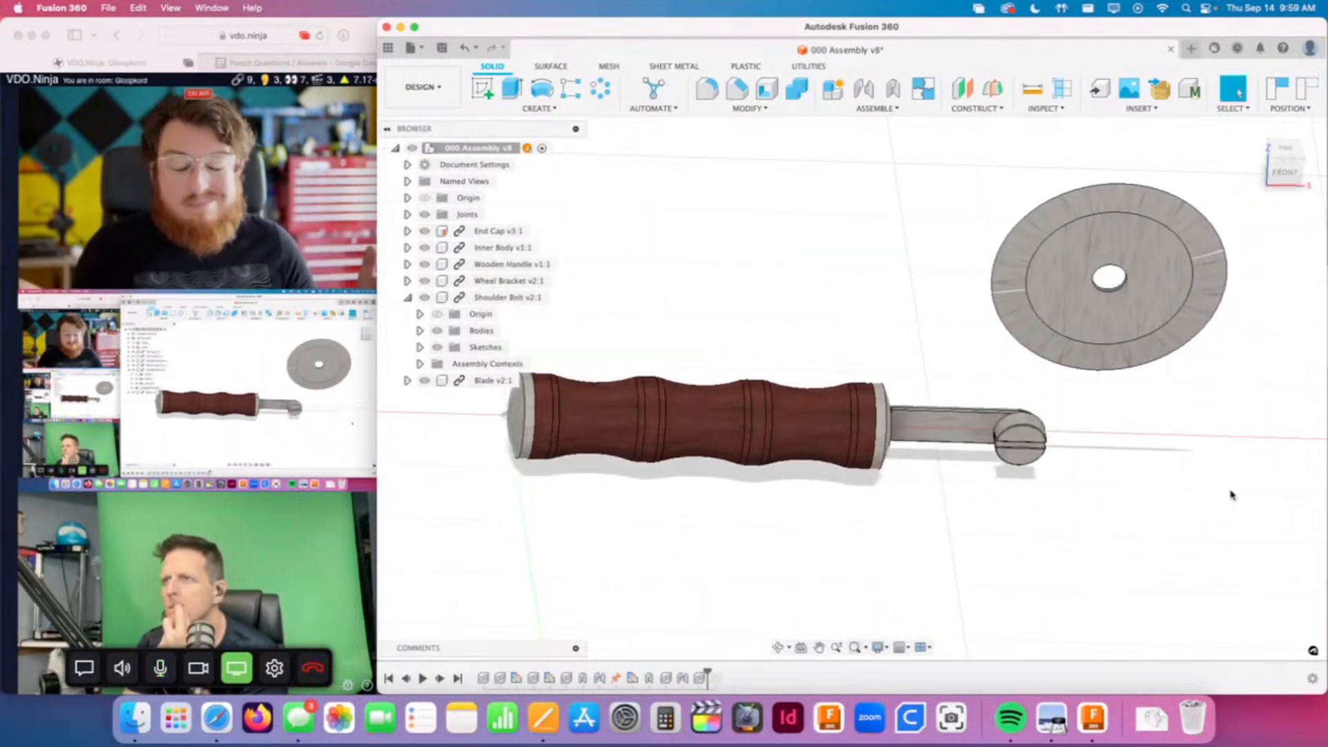
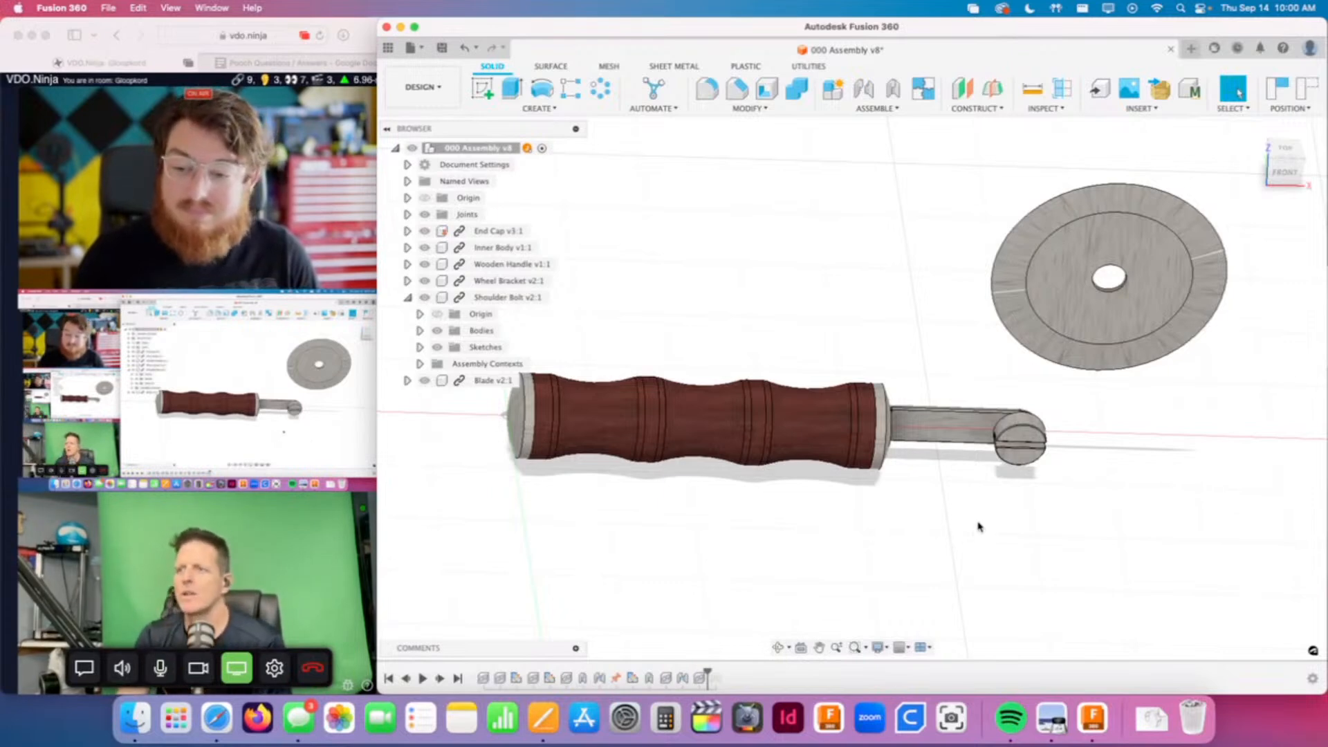
pyautogui.keyDown('shift'); pyautogui.moveTo(979, 527); pyautogui.dragTo(1018, 514, button='middle'); pyautogui.keyUp('shift')
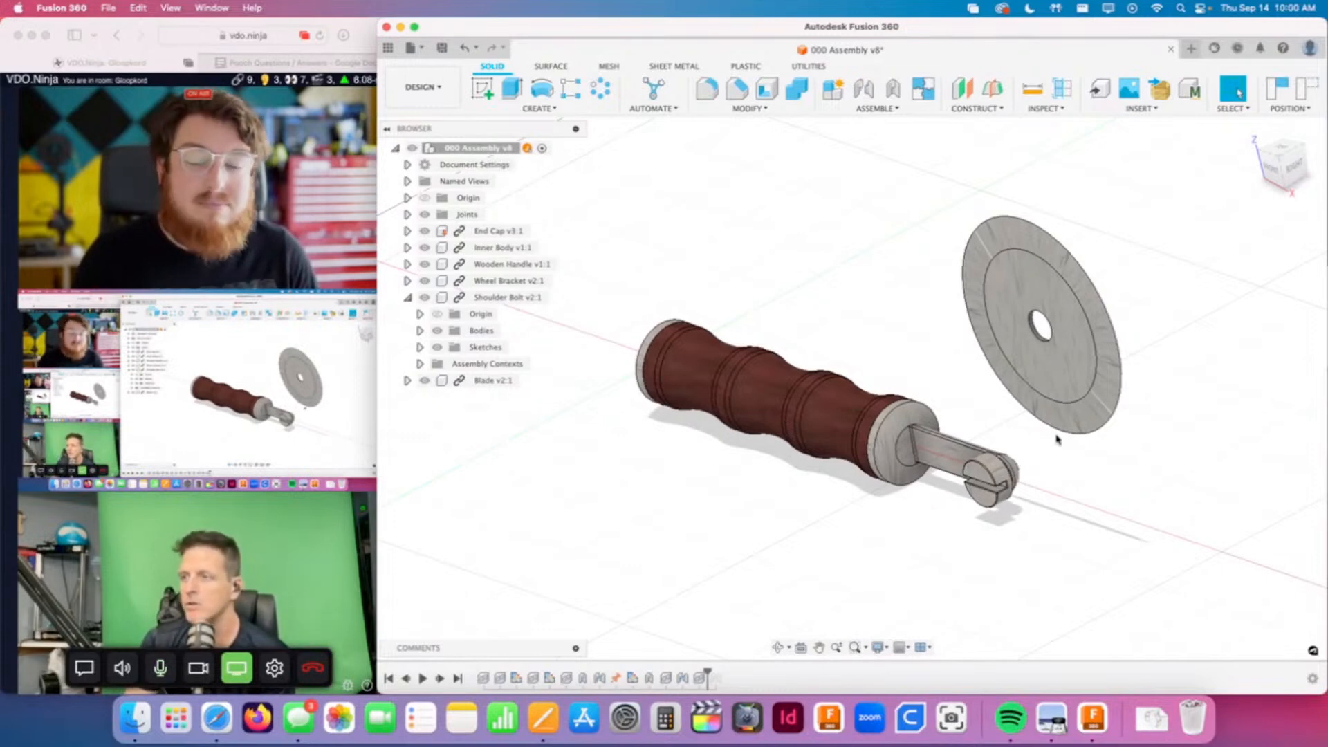
pyautogui.keyDown('shift'); pyautogui.moveTo(1059, 460); pyautogui.dragTo(1147, 453, button='middle'); pyautogui.keyUp('shift')
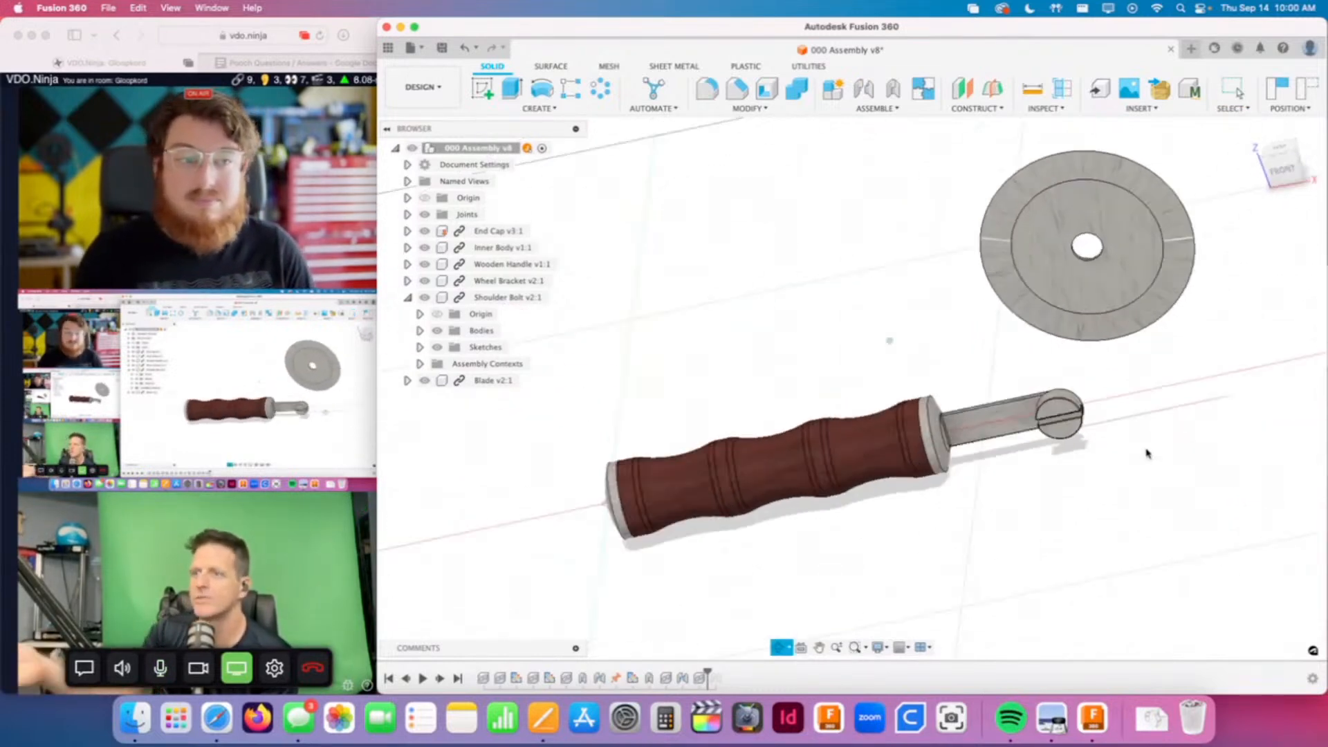
pyautogui.click(1234, 90)
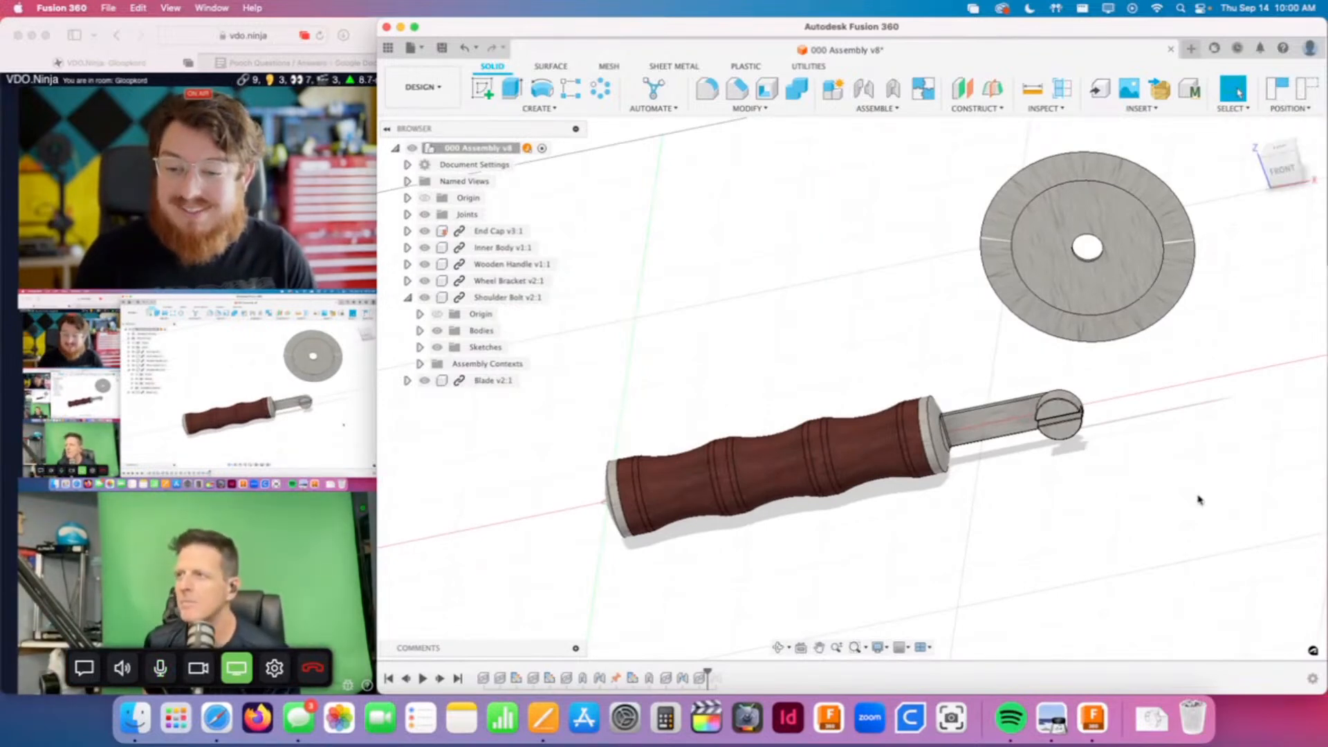
pyautogui.keyDown('shift'); pyautogui.moveTo(1199, 499); pyautogui.dragTo(1140, 462, button='middle'); pyautogui.keyUp('shift')
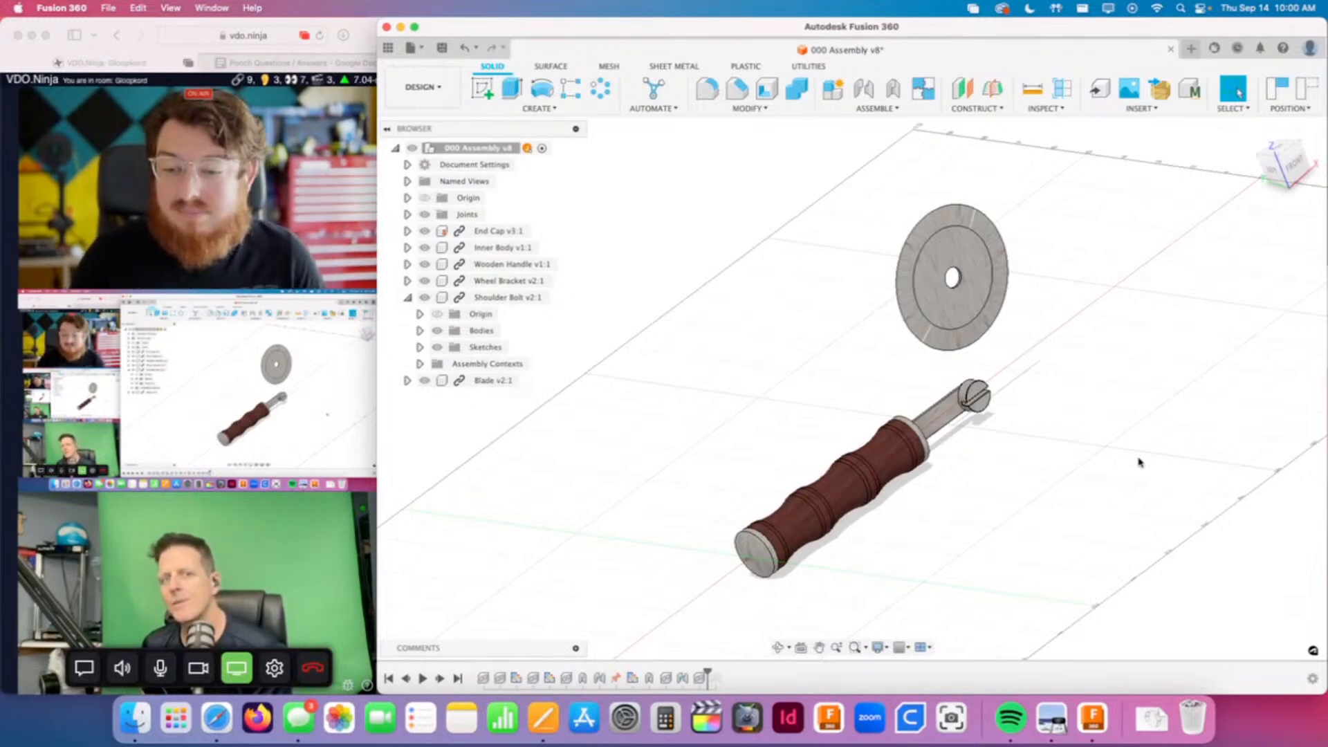
# Step: Undo the last Blade move and roll the timeline forward past the Blade's Revolute 5 joint
pyautogui.press('super+z')
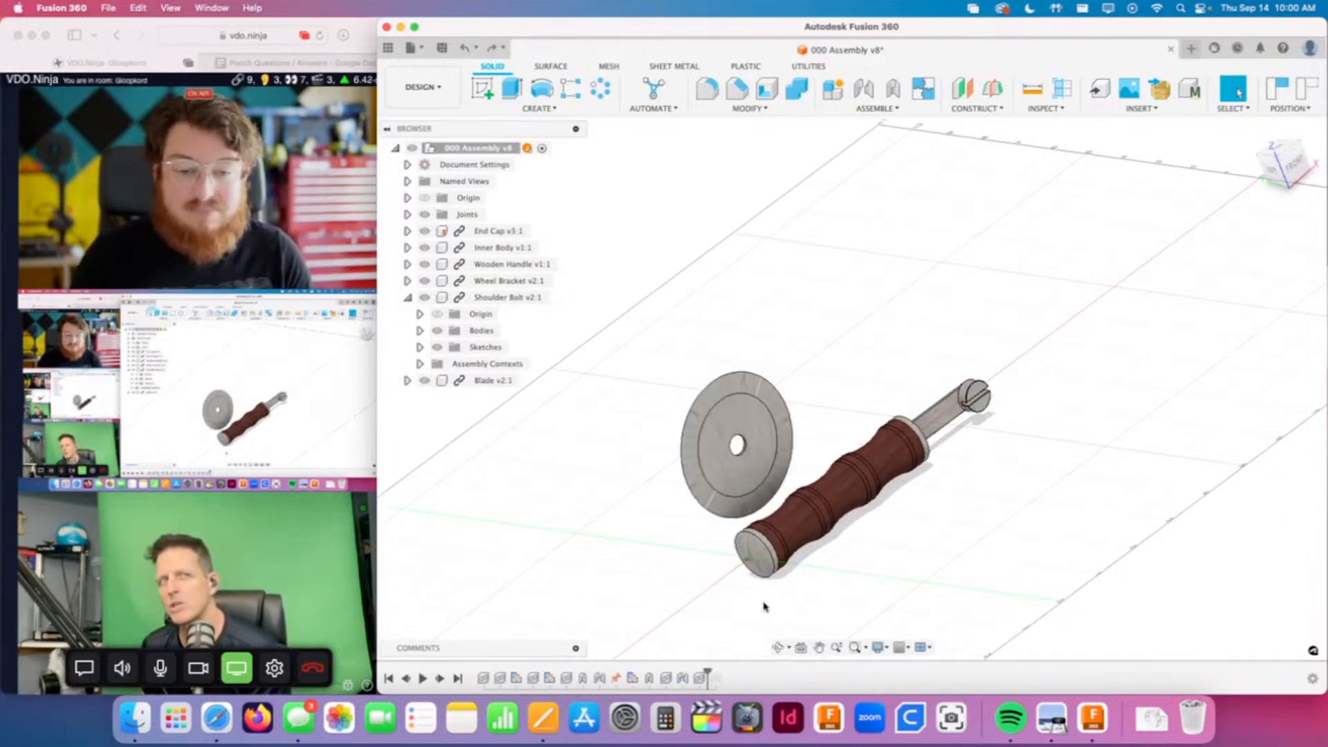
pyautogui.moveTo(706, 671); pyautogui.dragTo(724, 675)
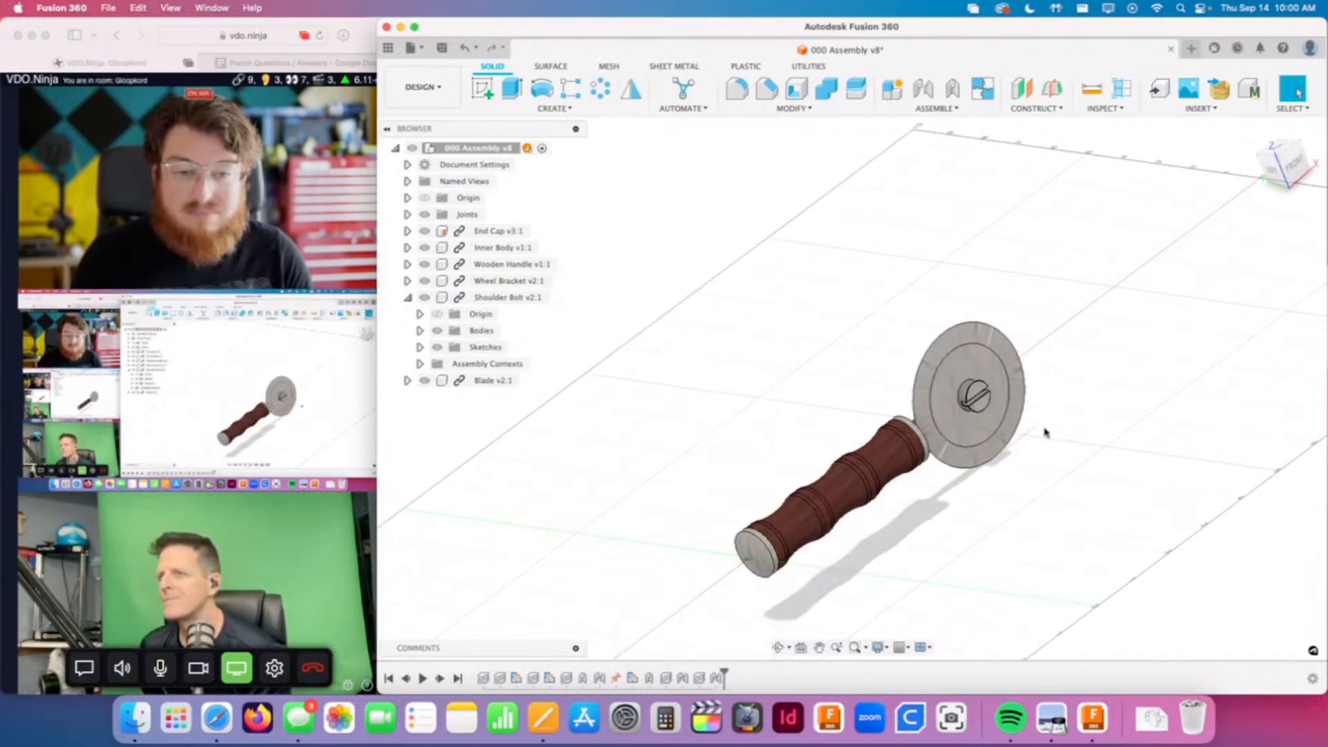
pyautogui.moveTo(1044, 433)
pyautogui.keyDown('shift'); pyautogui.mouseDown(button='middle')
pyautogui.moveTo(1068, 476)
pyautogui.moveTo(1067, 519)
pyautogui.moveTo(1076, 507)
pyautogui.moveTo(1029, 463)
pyautogui.moveTo(995, 475)
pyautogui.mouseUp(button='middle'); pyautogui.keyUp('shift')
pyautogui.scroll(2, 994, 476)
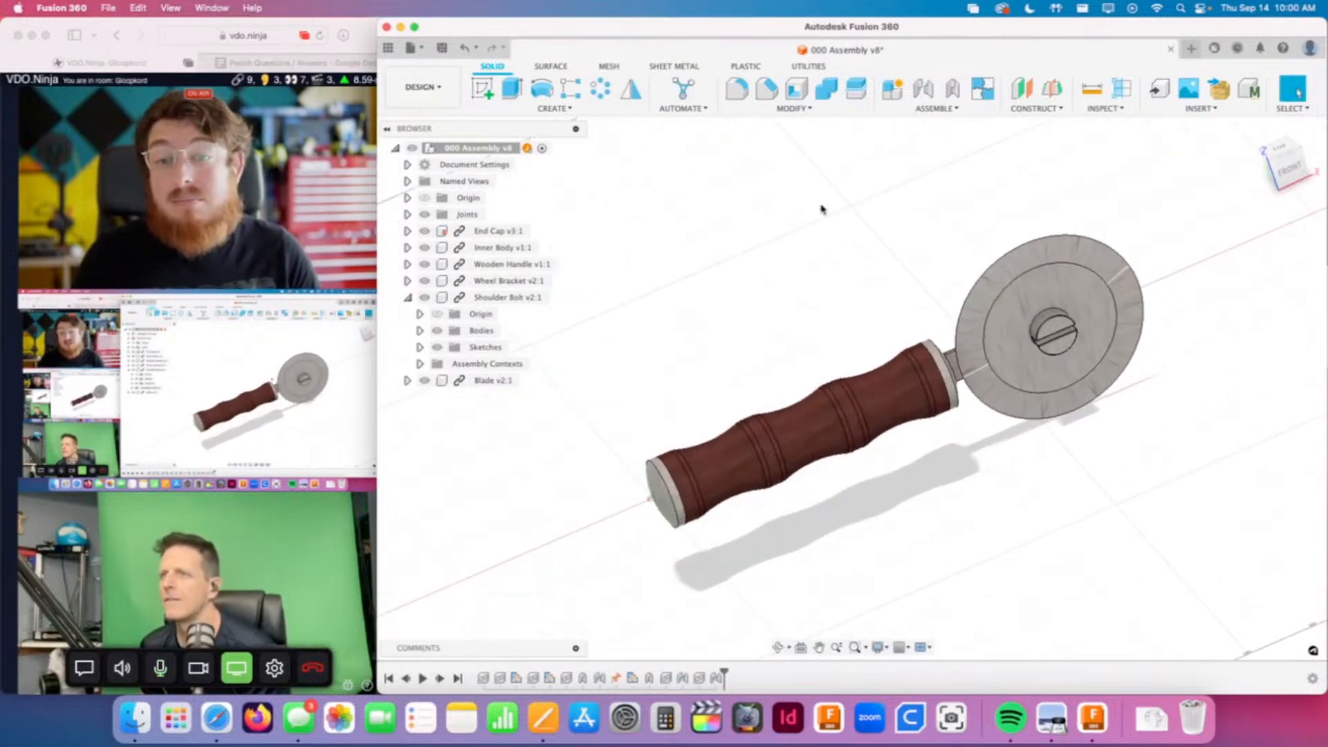
# Step: Browse from the 1 Pizza Cutter folder up to 7-Joints, and open the 000 Assembly from the 2 Tesla Turbine folder
pyautogui.click(389, 49)
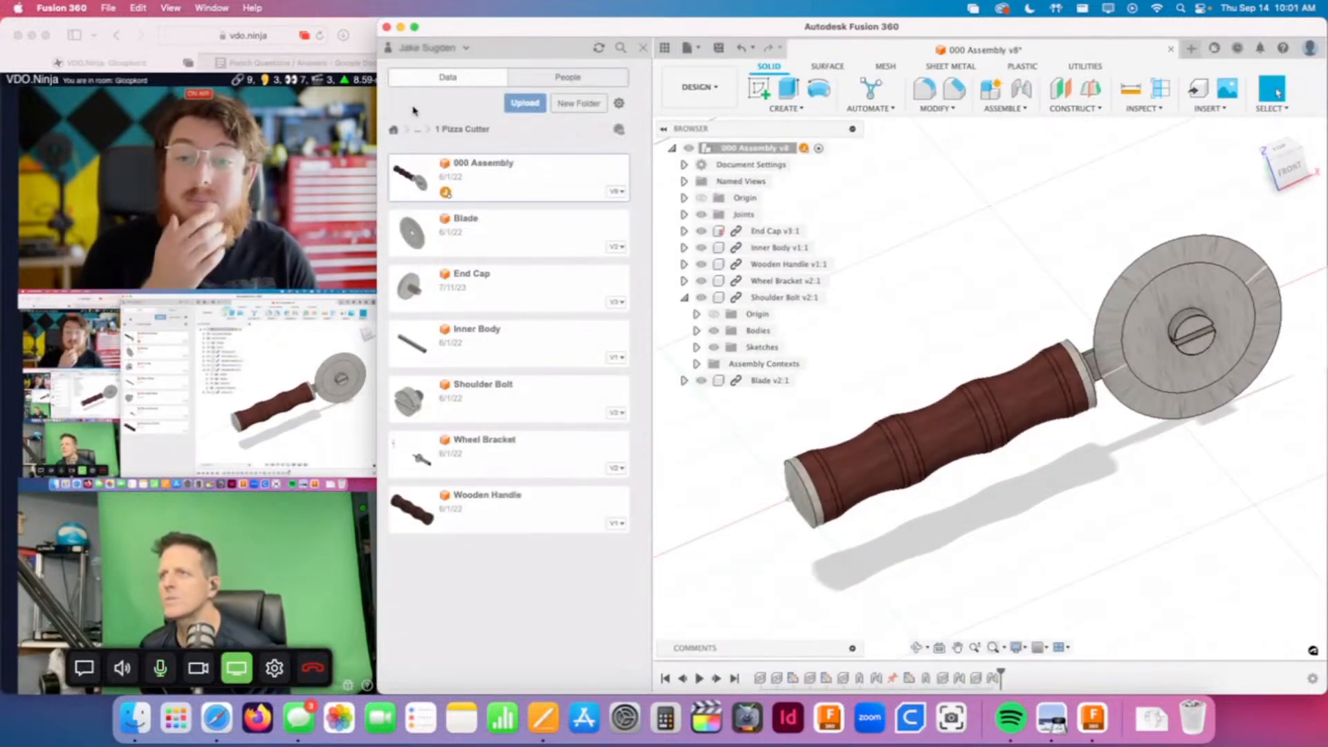
pyautogui.click(418, 130)
pyautogui.click(443, 181)
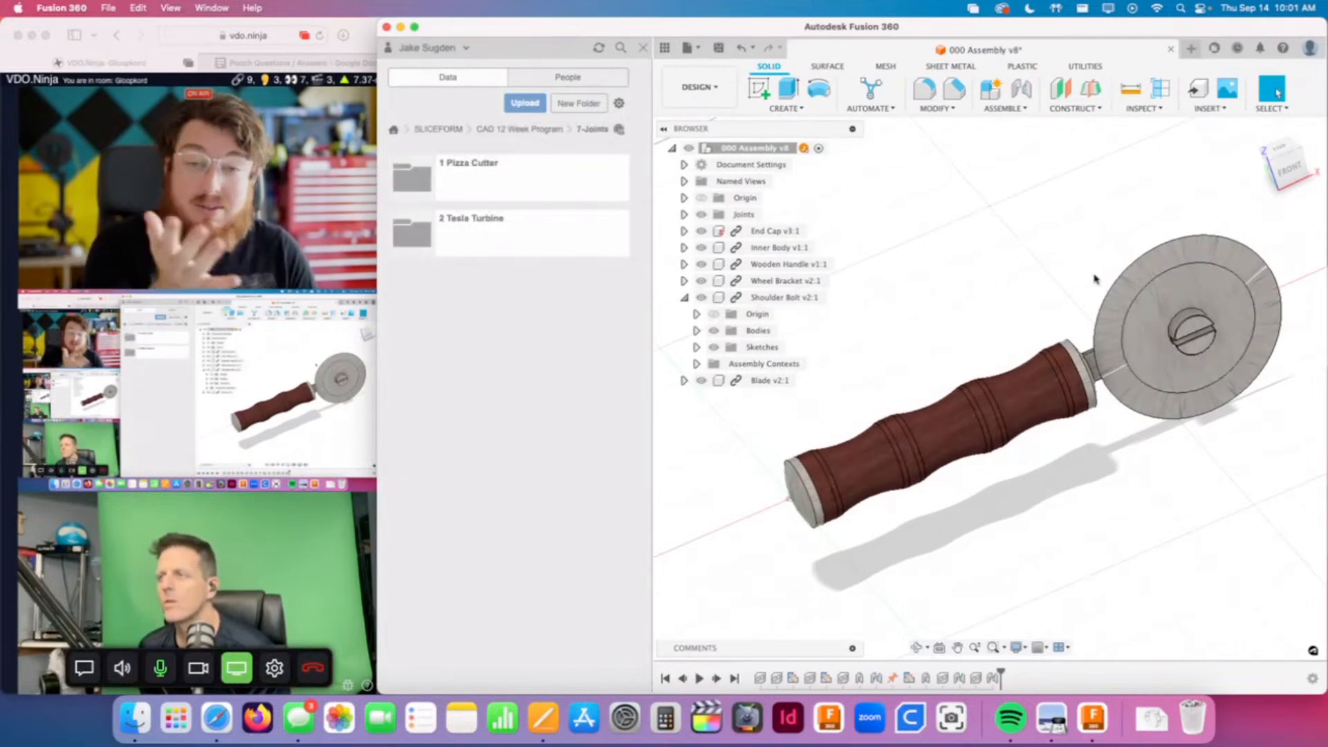
pyautogui.click(496, 232)
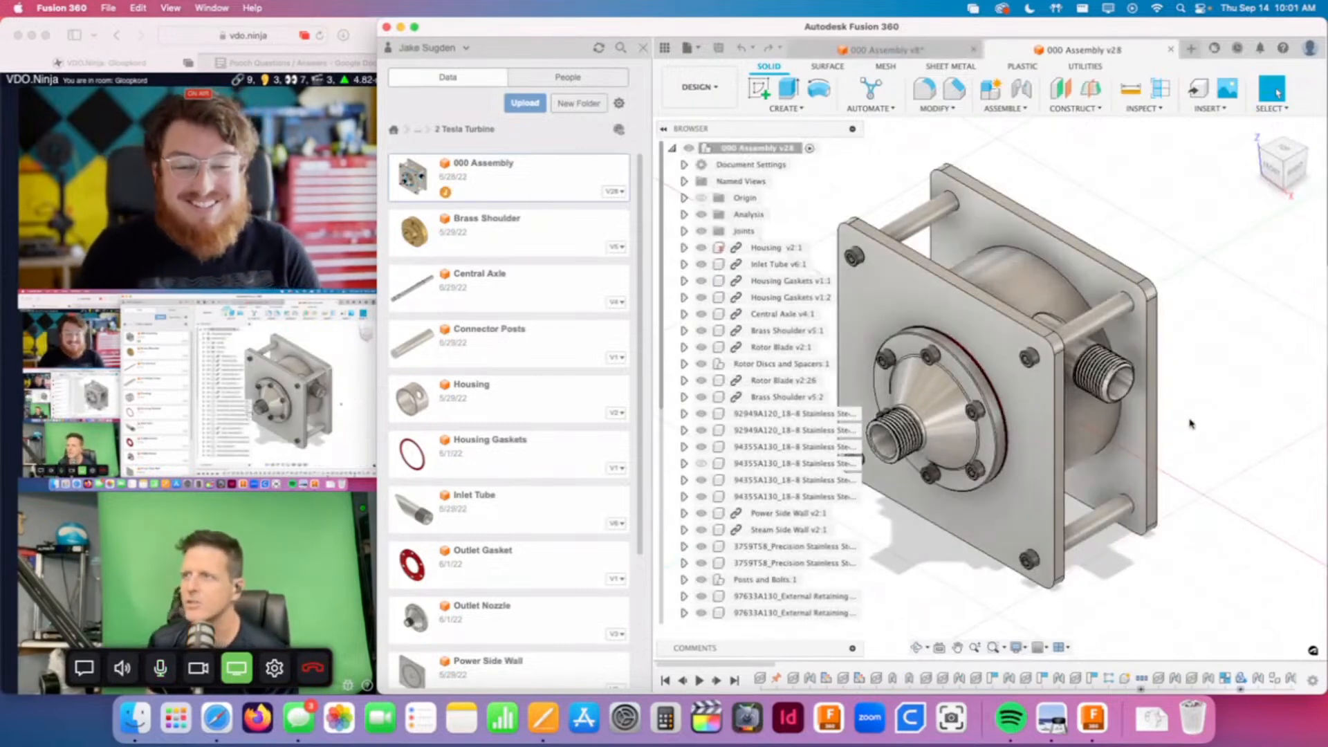
# Step: Hide the turbine's Housing component to expose the rotor discs
pyautogui.keyDown('shift'); pyautogui.moveTo(1204, 418); pyautogui.dragTo(1165, 407, button='middle'); pyautogui.keyUp('shift')
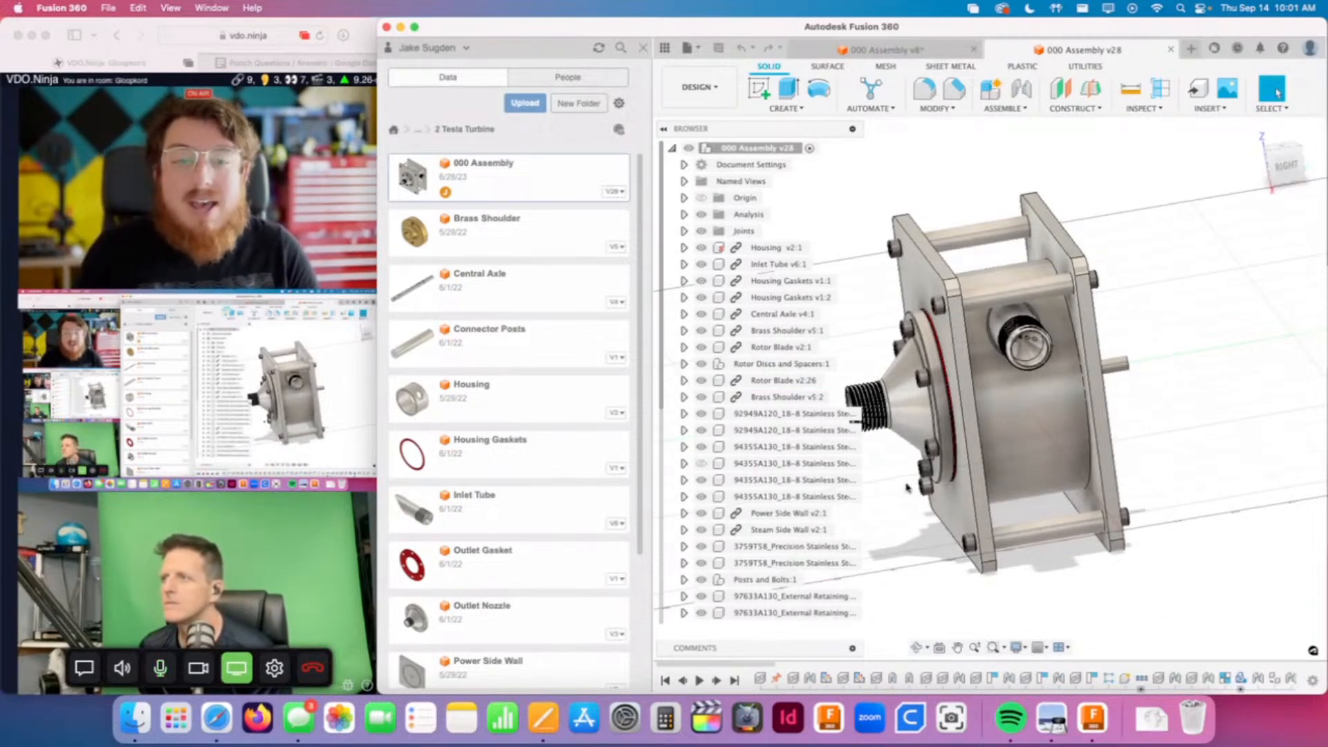
pyautogui.click(1027, 414)
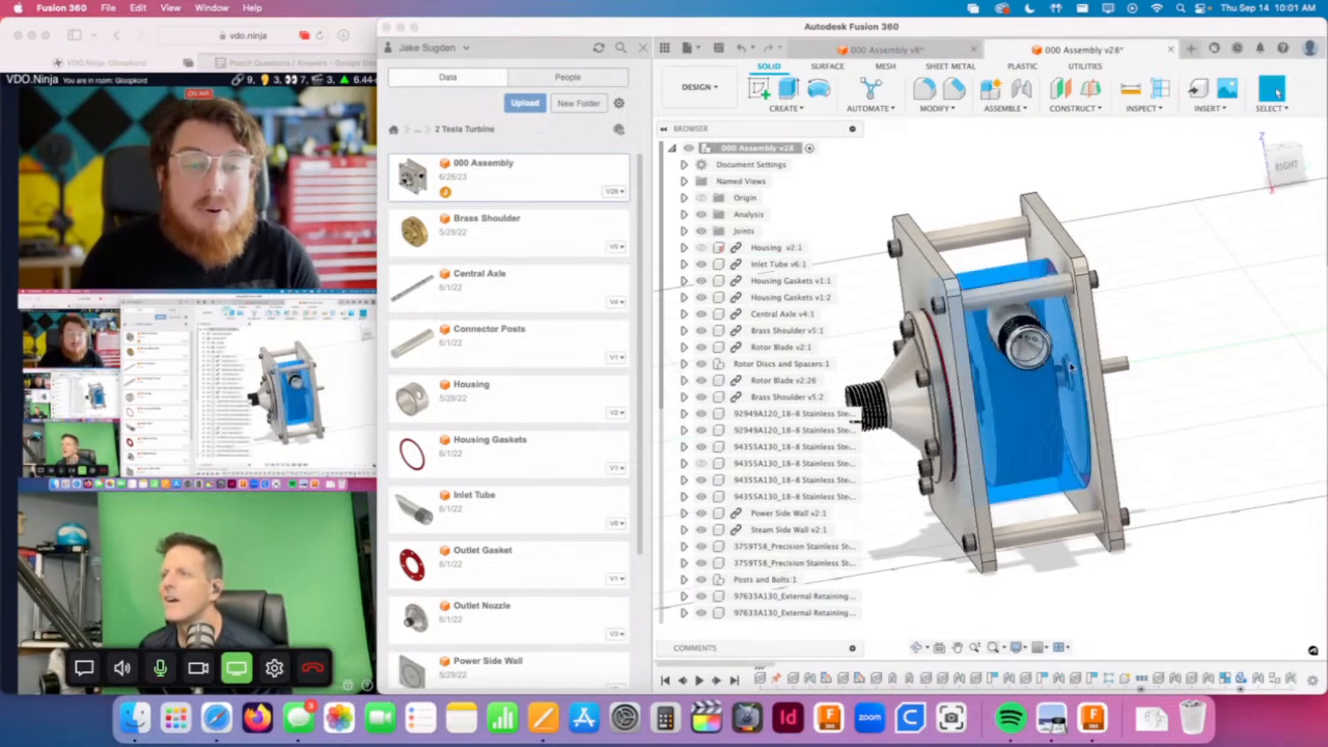
pyautogui.click(701, 247)
# Step: Examine the turbine's stacked rotor discs, brass shoulders, central axle and inlet tube up close and from several angles
pyautogui.scroll(5, 1037, 379)
pyautogui.scroll(3, 1036, 383)
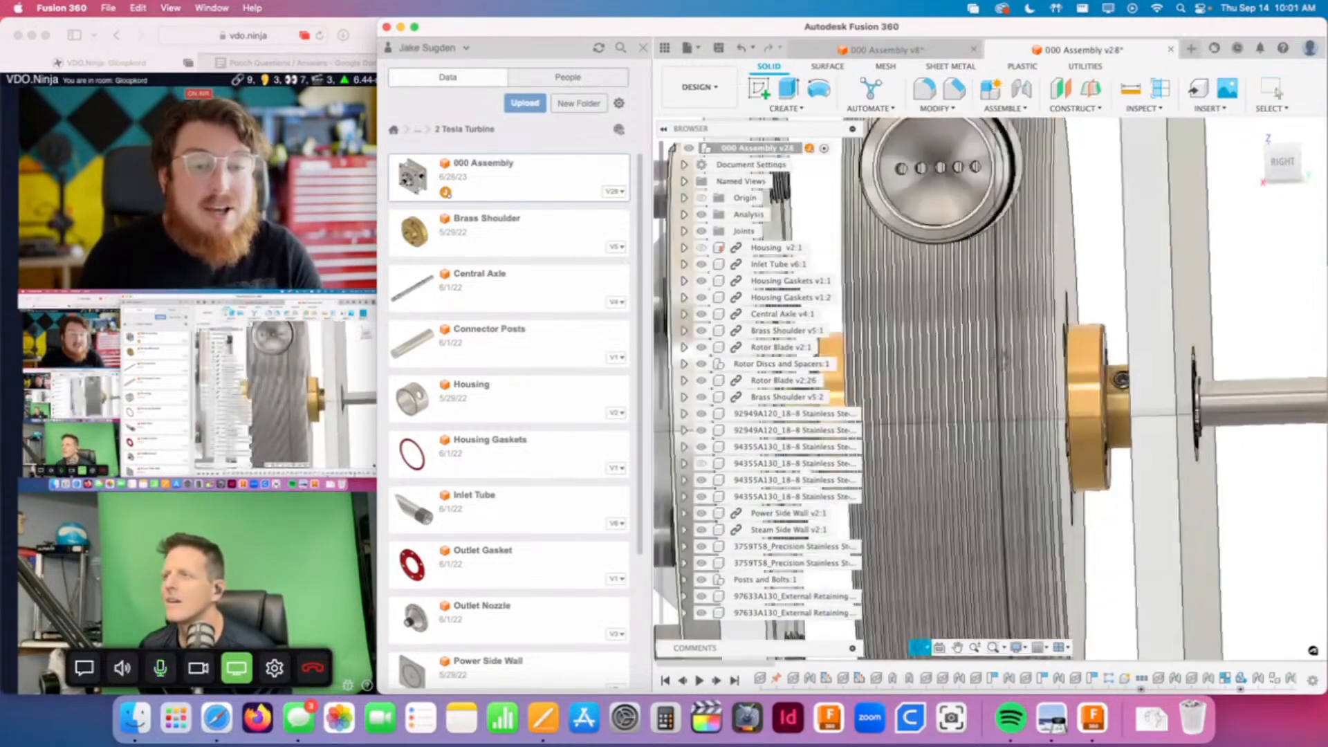
pyautogui.keyDown('shift'); pyautogui.moveTo(1037, 382); pyautogui.dragTo(1015, 363, button='middle'); pyautogui.keyUp('shift')
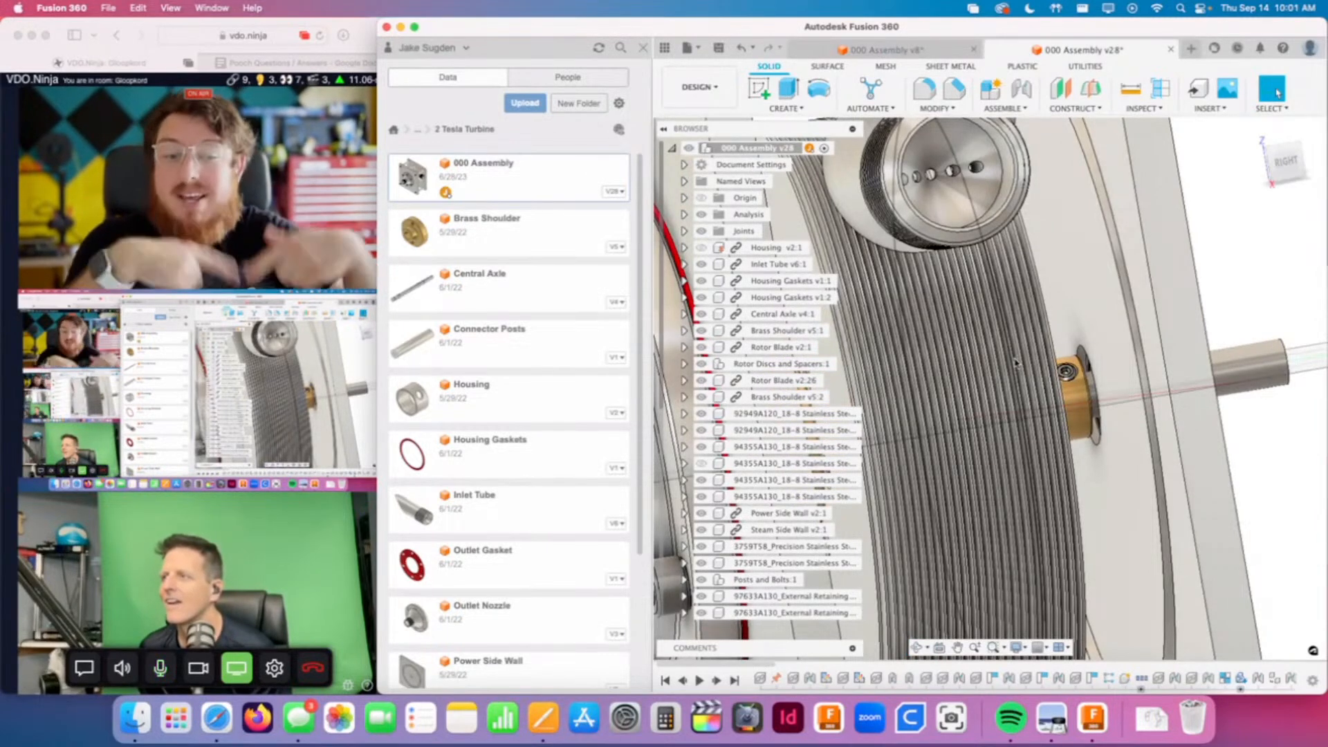
pyautogui.scroll(-6, 1015, 362)
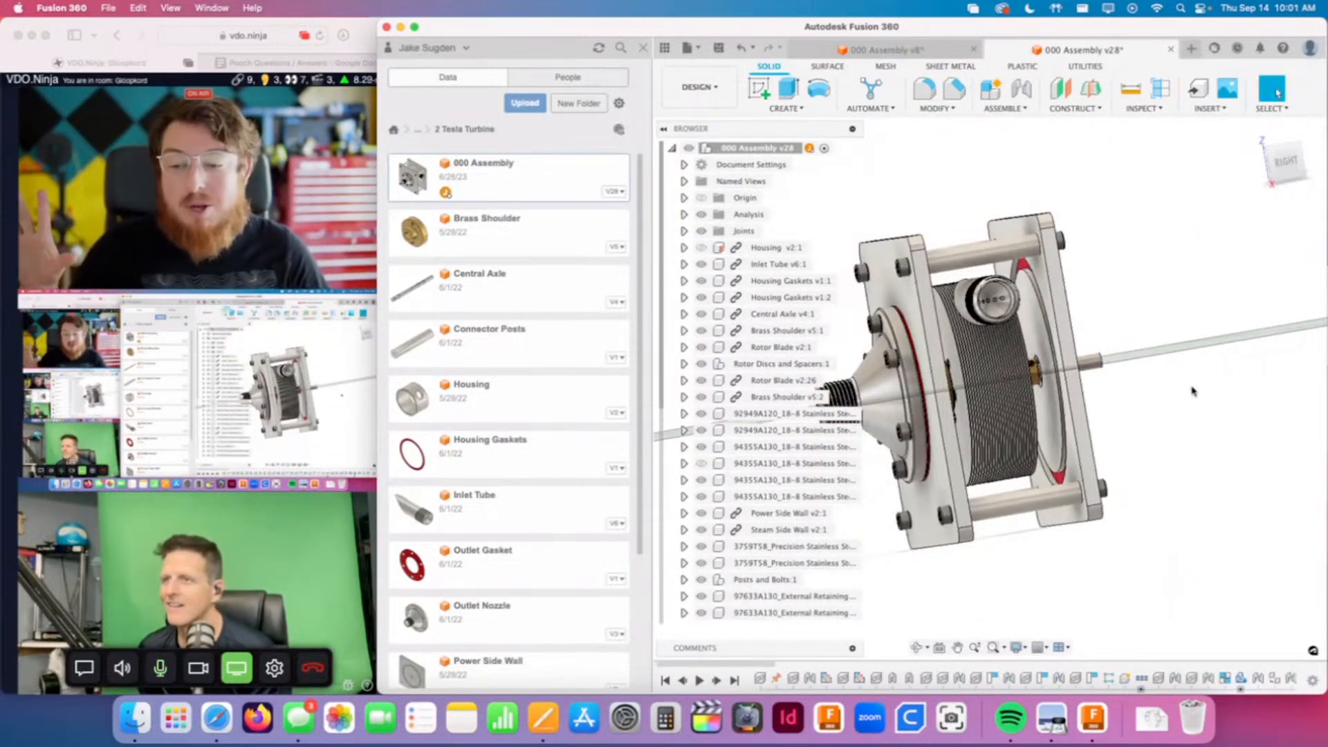
pyautogui.moveTo(1199, 388); pyautogui.dragTo(1125, 436, button='middle')
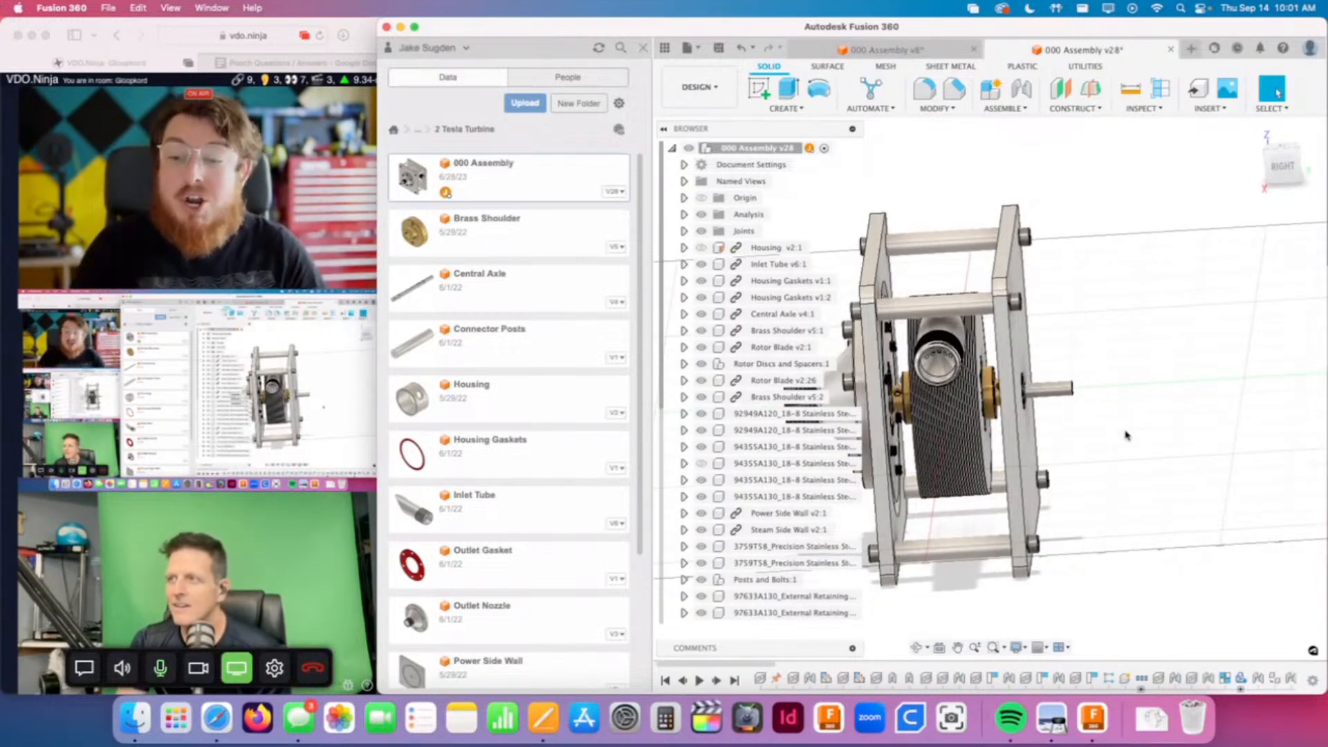
pyautogui.keyDown('shift'); pyautogui.moveTo(1126, 436); pyautogui.dragTo(1216, 405, button='middle'); pyautogui.keyUp('shift')
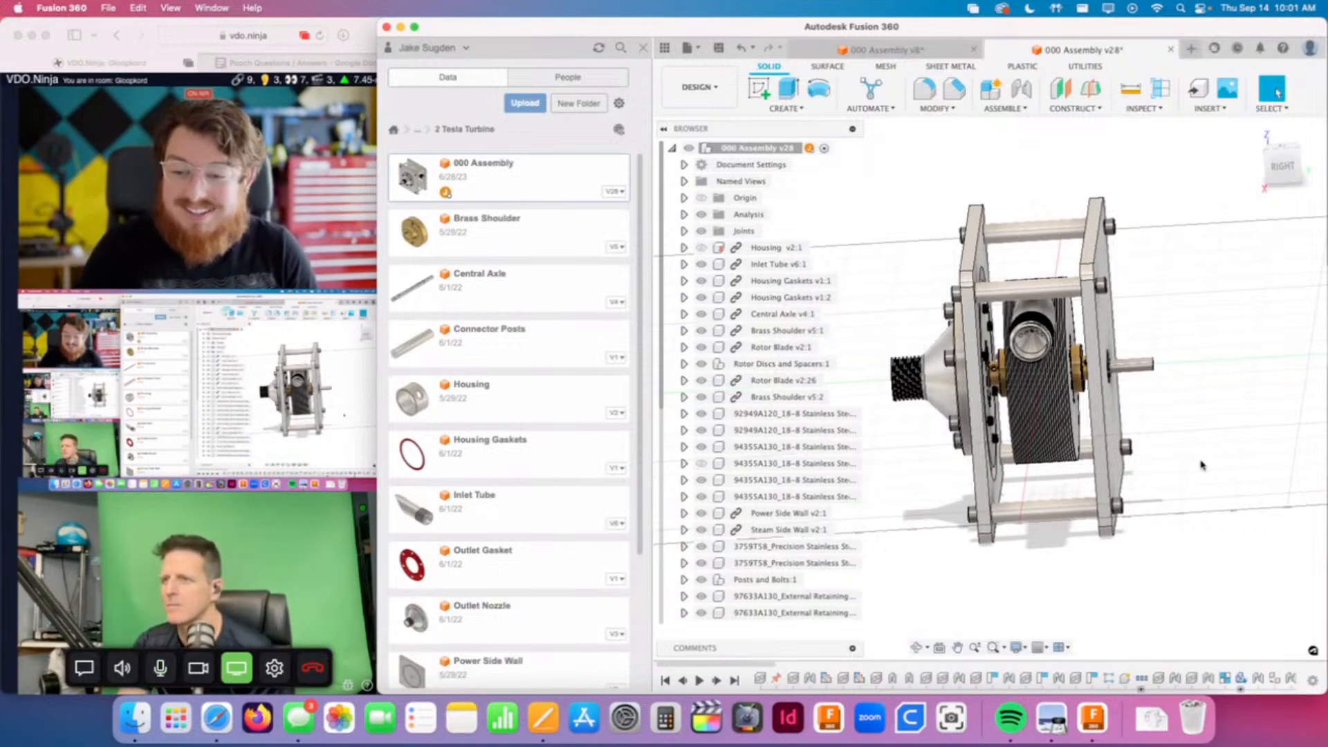
pyautogui.keyDown('shift'); pyautogui.moveTo(1182, 462); pyautogui.dragTo(1140, 516, button='middle'); pyautogui.keyUp('shift')
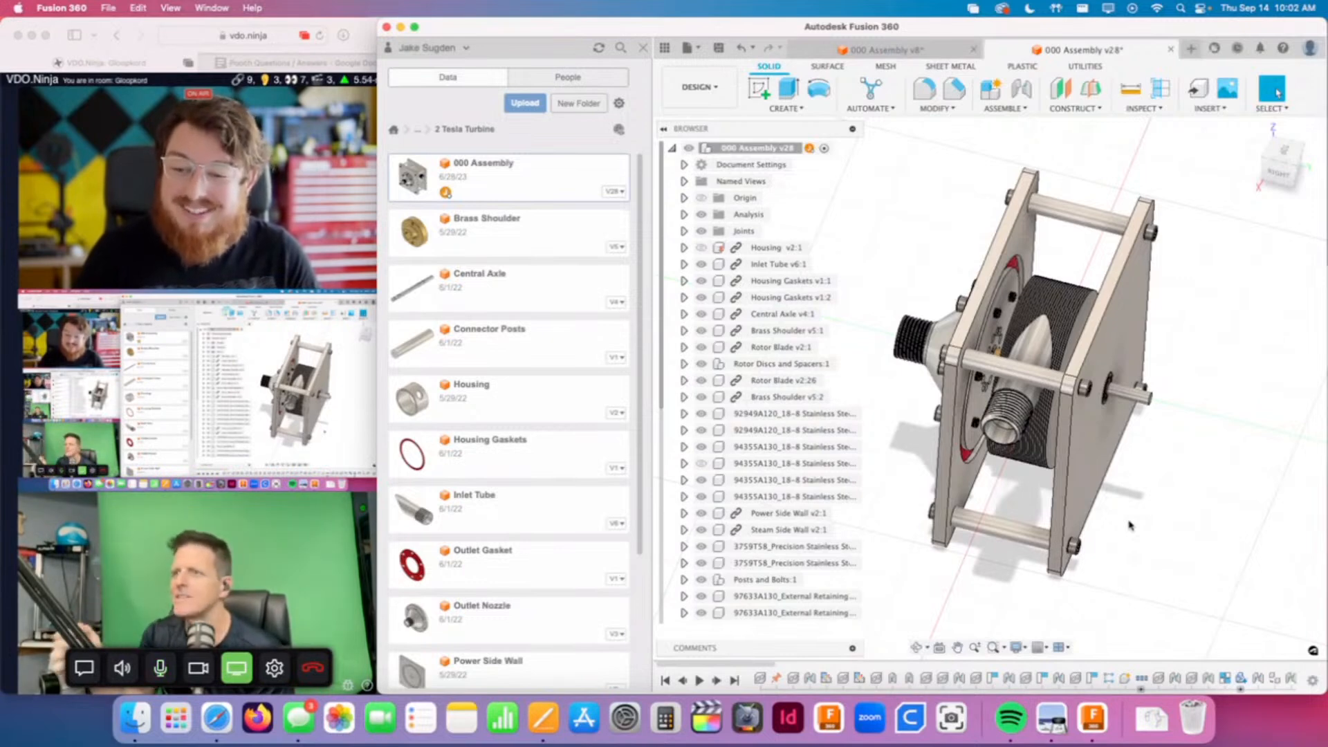
pyautogui.keyDown('shift'); pyautogui.moveTo(1143, 511); pyautogui.dragTo(1172, 497, button='middle'); pyautogui.keyUp('shift')
pyautogui.click(713, 251)
pyautogui.scroll(2, 1153, 474)
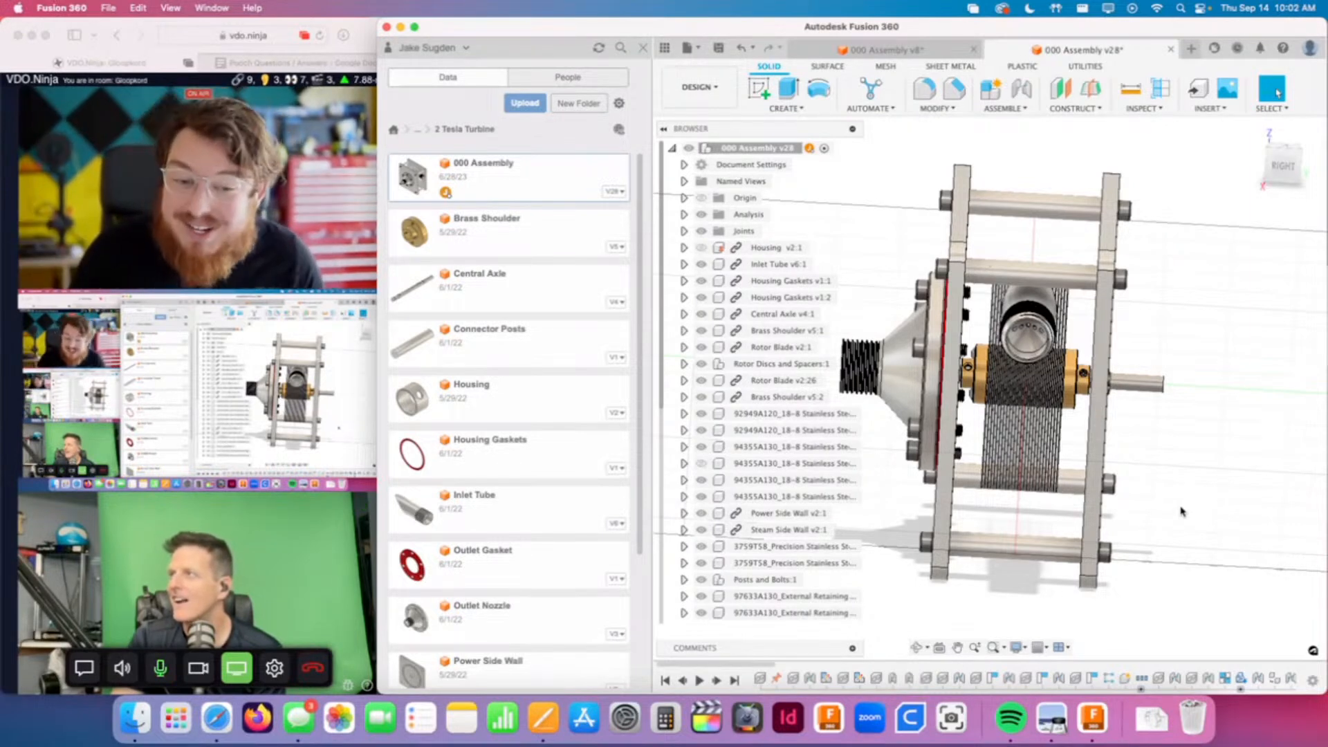
pyautogui.scroll(-2, 1156, 518)
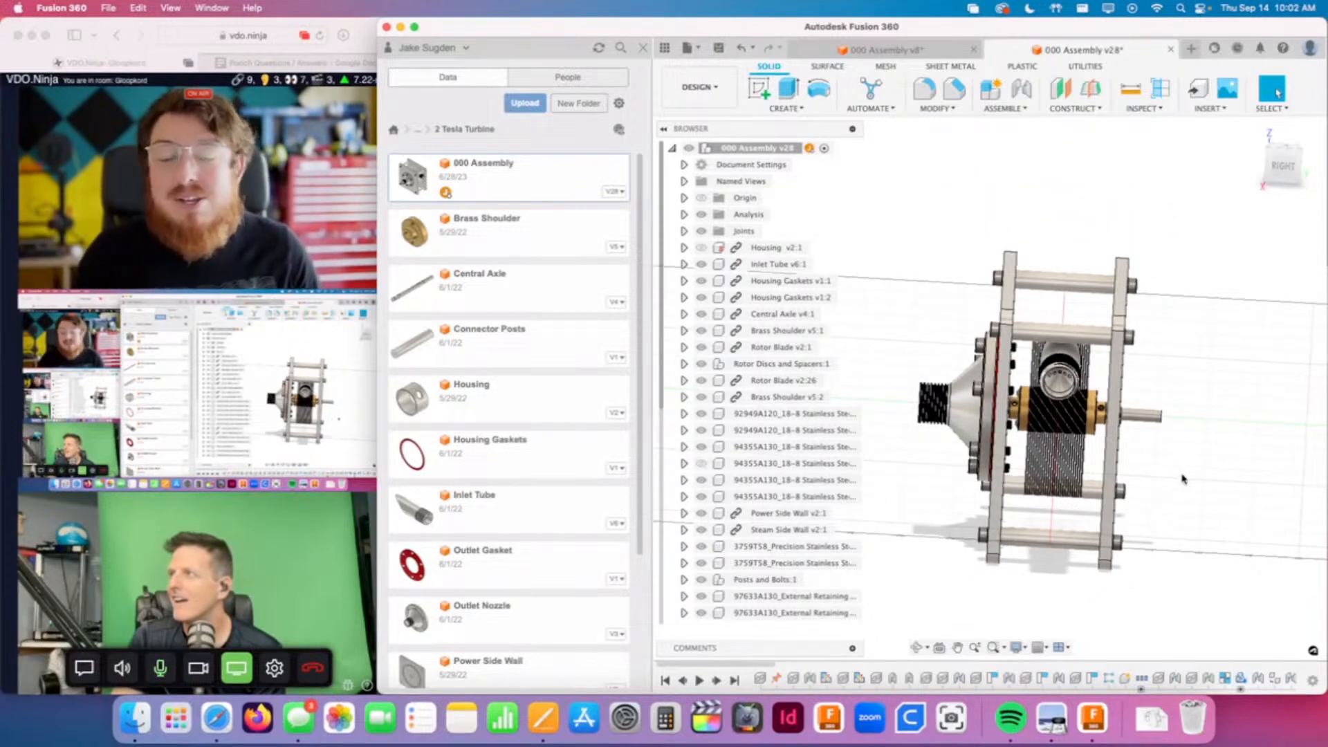
# Step: Show the turbine's Housing component again and view the complete assembly from several angles
pyautogui.keyDown('shift'); pyautogui.moveTo(1183, 479); pyautogui.dragTo(1160, 506, button='middle'); pyautogui.keyUp('shift')
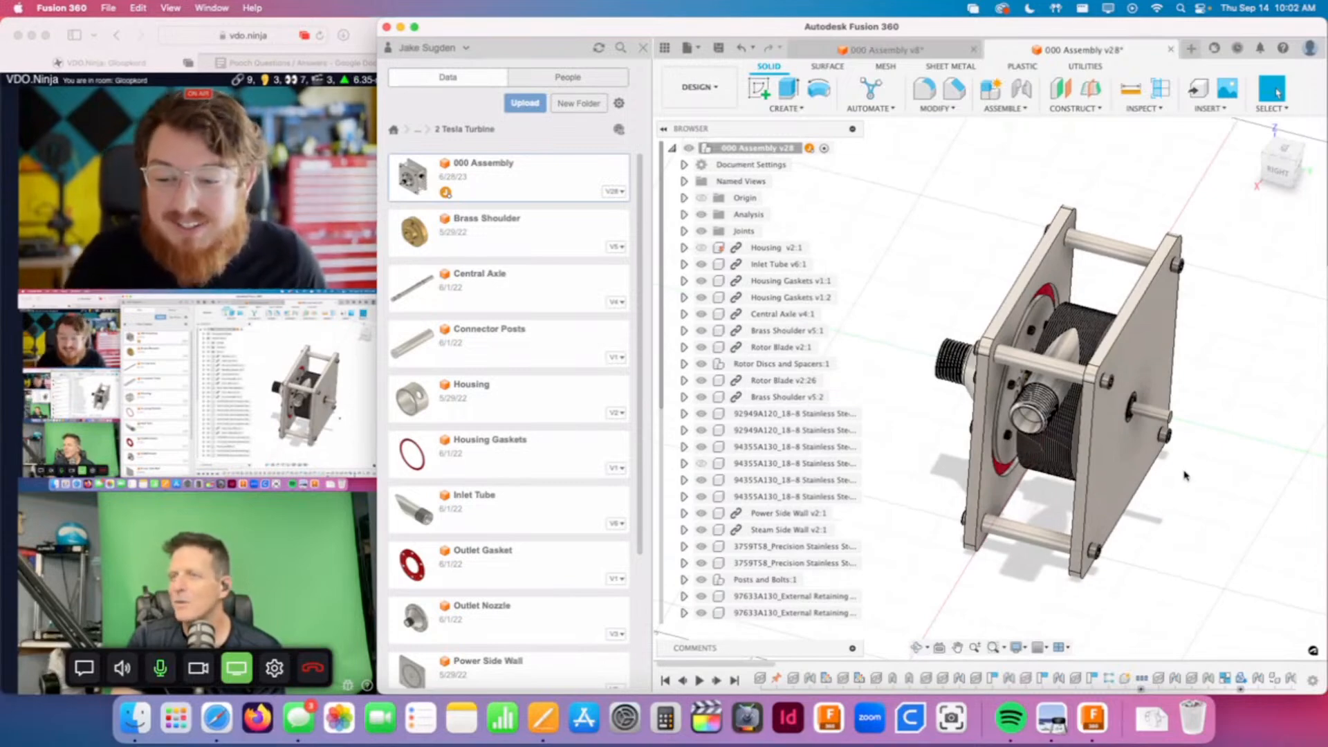
pyautogui.click(701, 247)
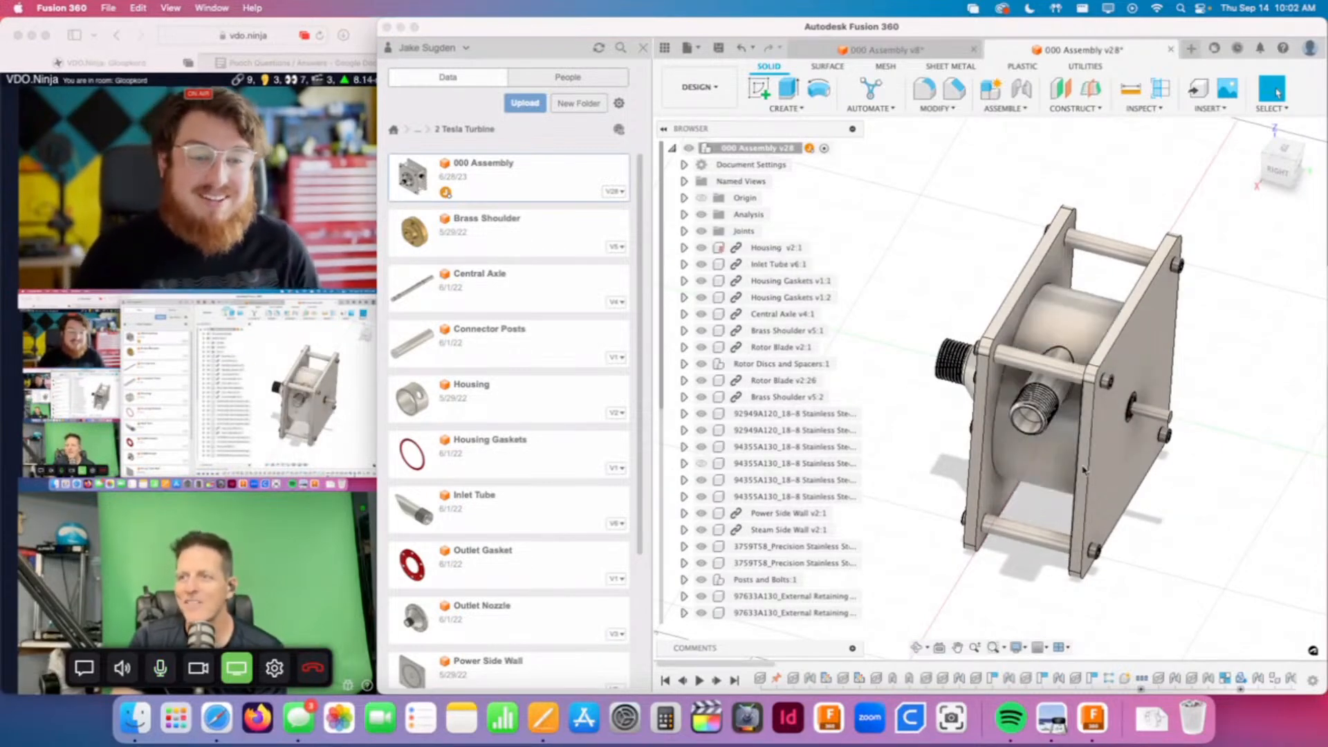
pyautogui.keyDown('shift'); pyautogui.moveTo(1084, 471); pyautogui.dragTo(1102, 496, button='middle'); pyautogui.keyUp('shift')
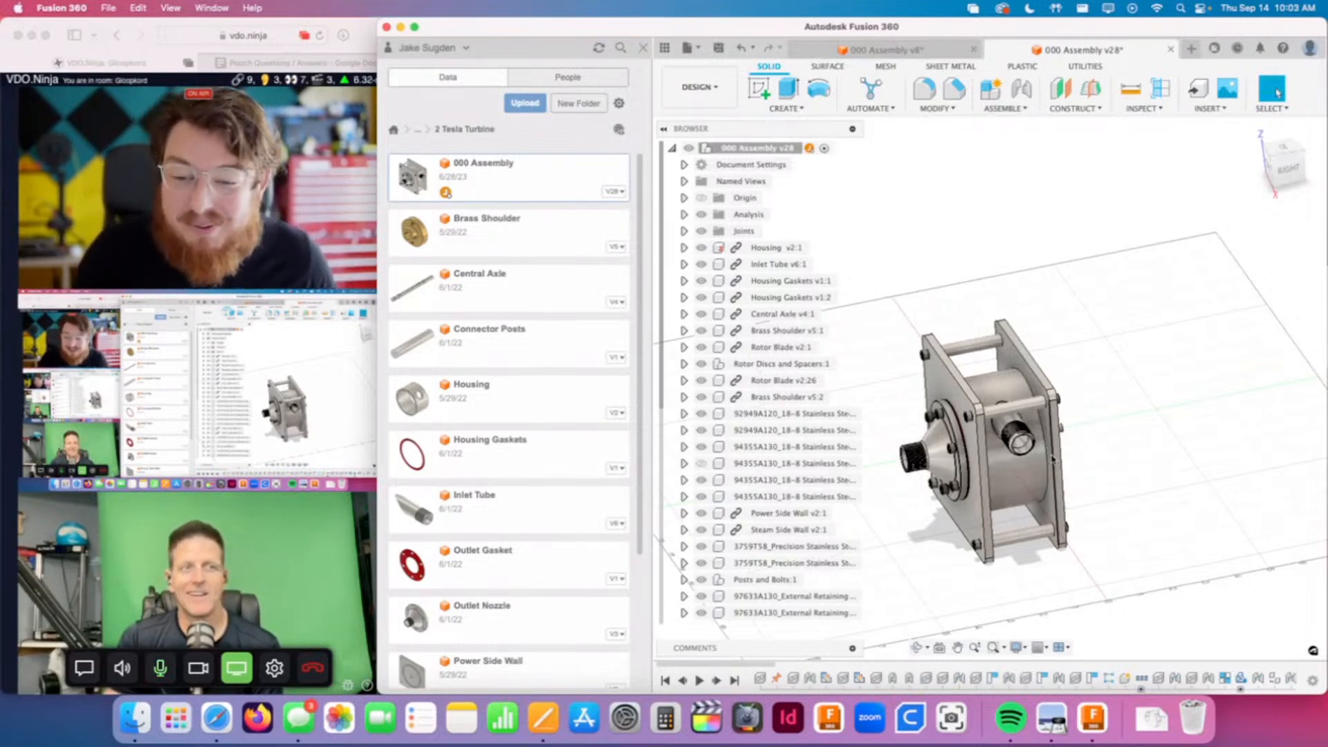
pyautogui.scroll(3, 1097, 462)
pyautogui.moveTo(1171, 377); pyautogui.dragTo(1255, 379, button='middle')
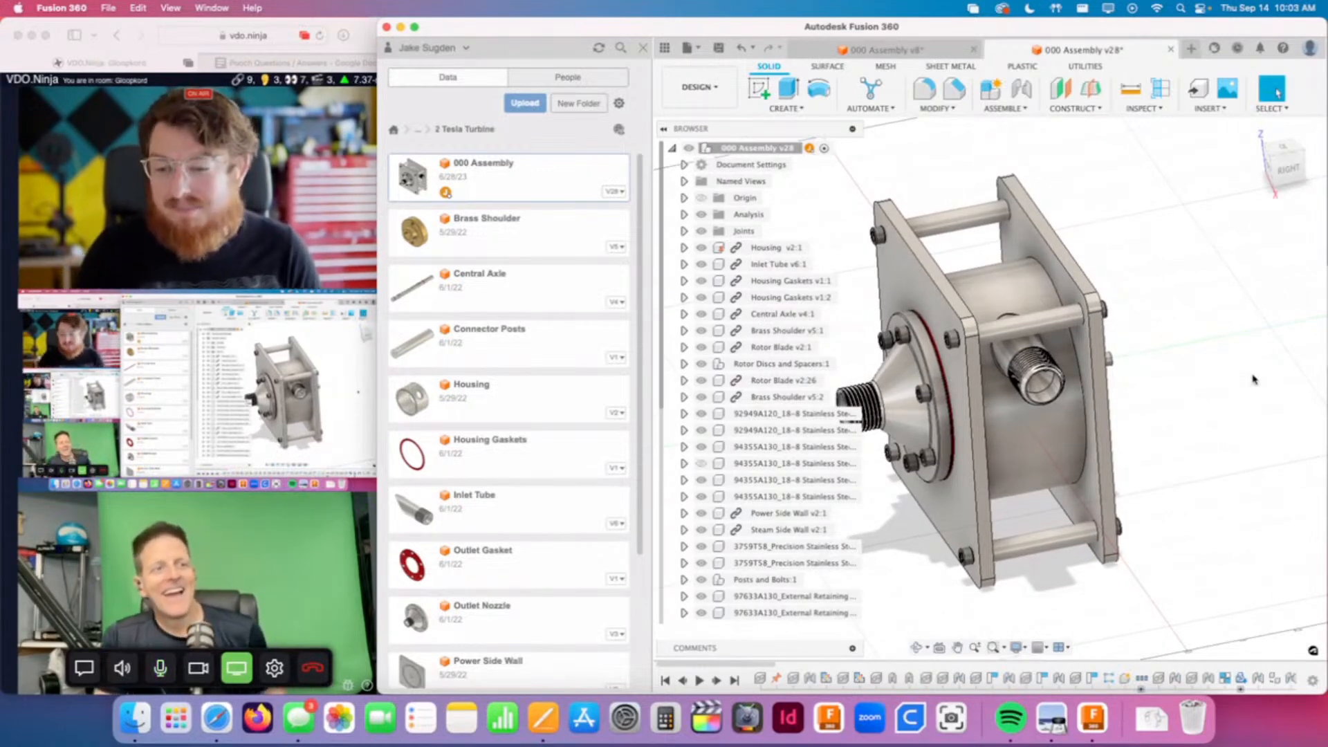
pyautogui.moveTo(1250, 404)
pyautogui.keyDown('shift'); pyautogui.mouseDown(button='middle')
pyautogui.moveTo(1195, 397)
pyautogui.moveTo(1232, 398)
pyautogui.mouseUp(button='middle'); pyautogui.keyUp('shift')
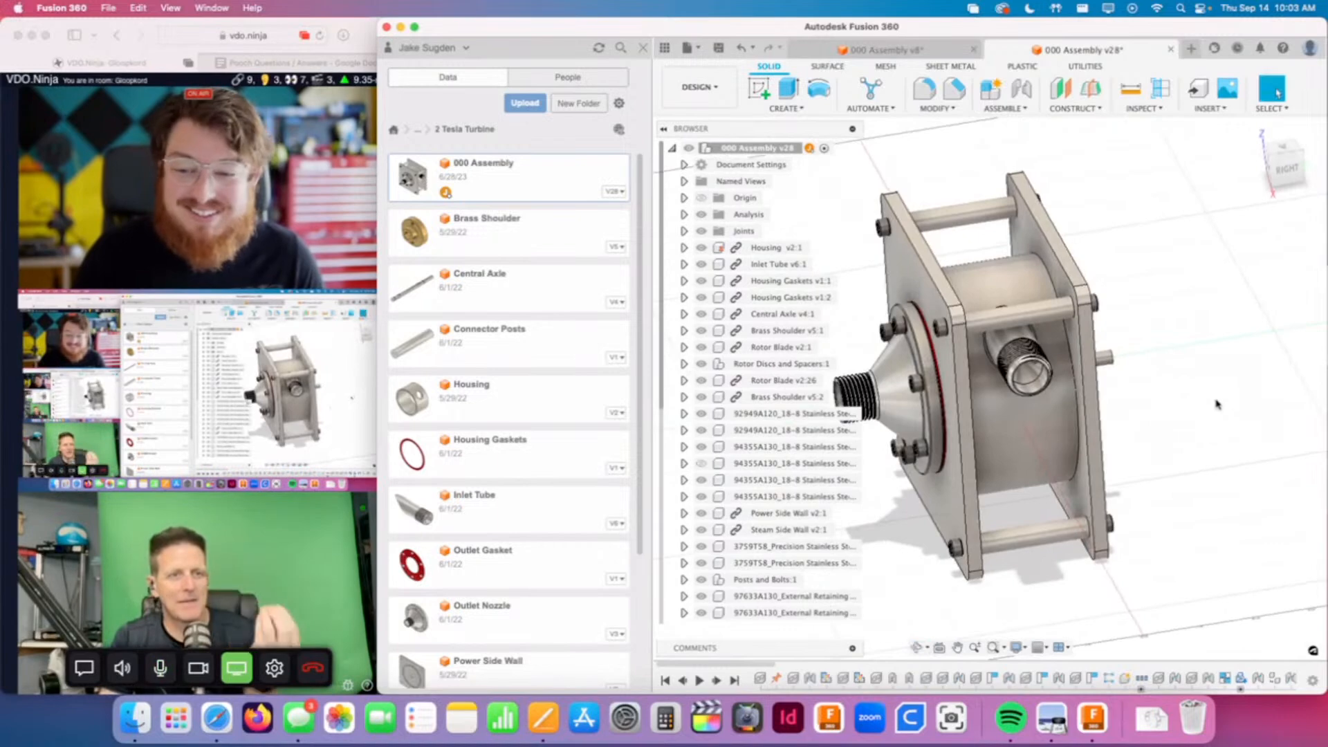
# Step: Hide the project file browser and bring the end of the turbine assembly's timeline into view
pyautogui.click(643, 47)
pyautogui.keyDown('shift'); pyautogui.moveTo(963, 396); pyautogui.dragTo(1038, 406, button='middle'); pyautogui.keyUp('shift')
pyautogui.moveTo(601, 668); pyautogui.dragTo(1295, 668)
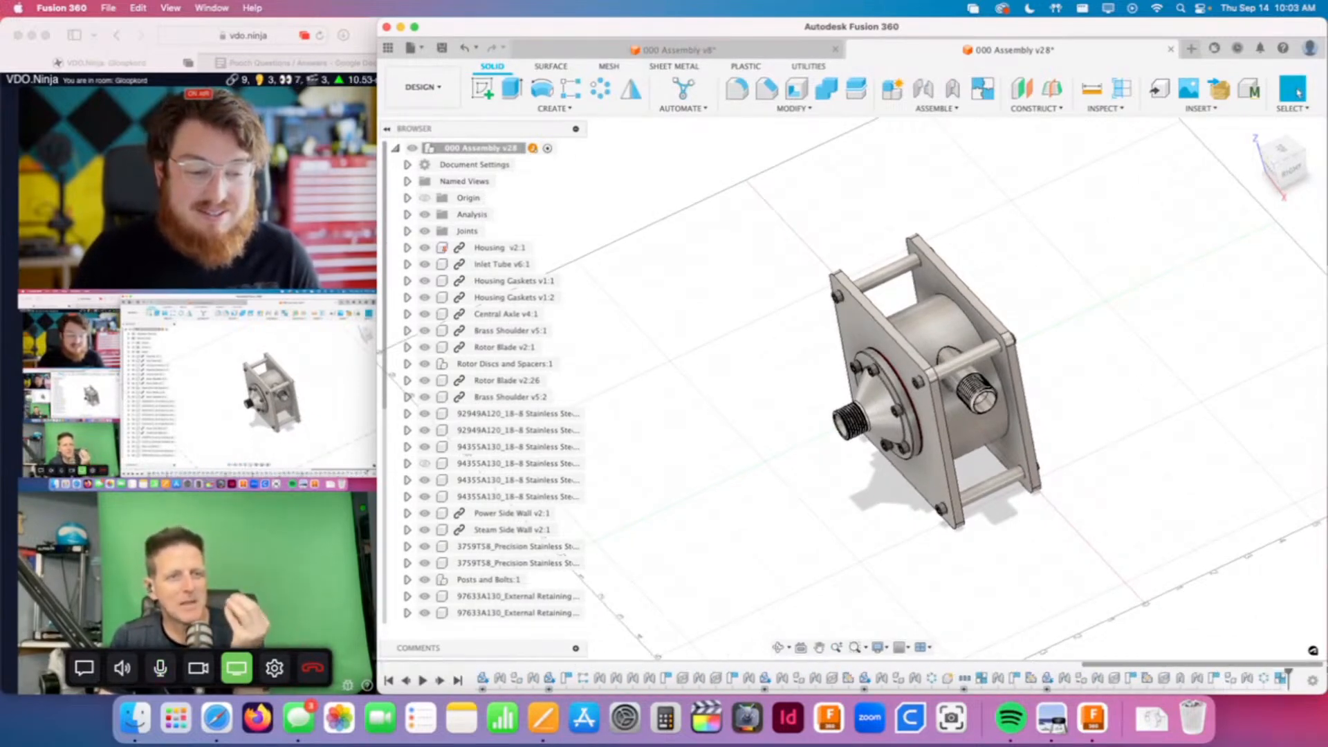
pyautogui.scroll(-5, 1103, 495)
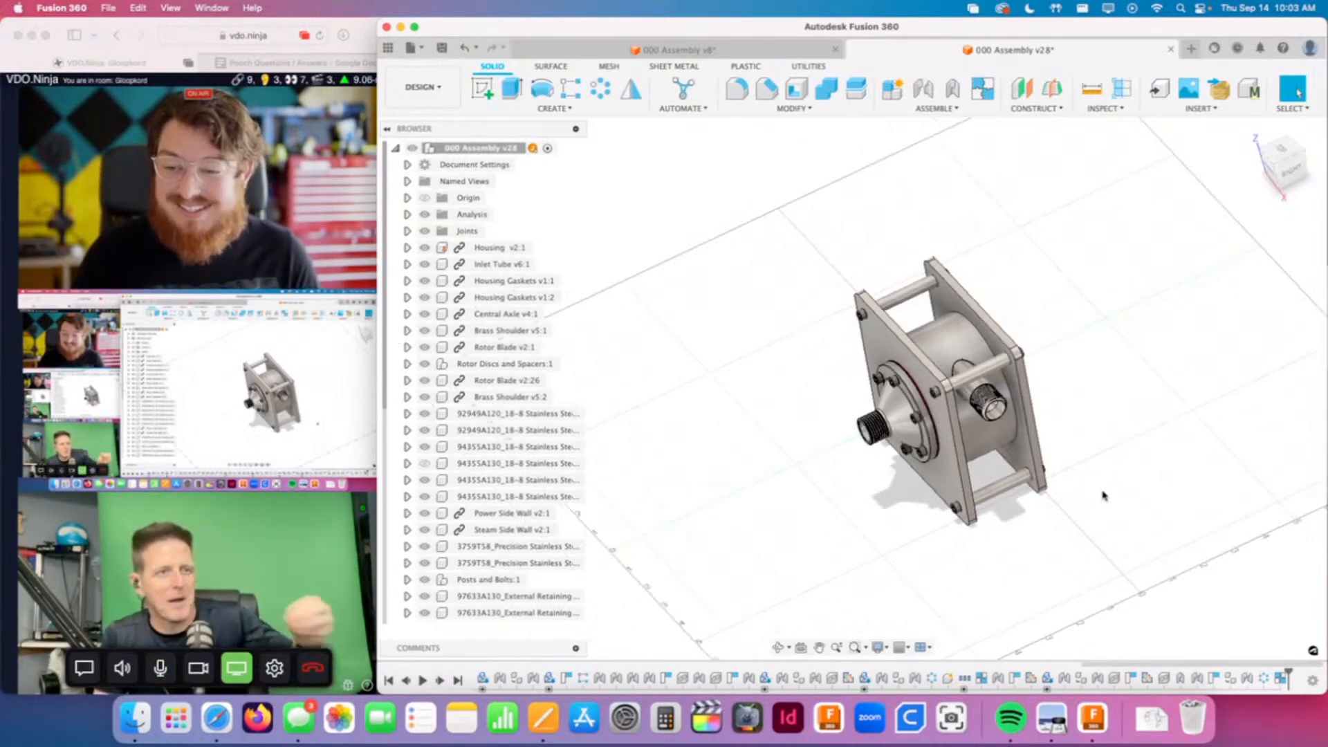
pyautogui.moveTo(1045, 465)
pyautogui.keyDown('shift'); pyautogui.mouseDown(button='middle')
pyautogui.moveTo(1079, 418)
pyautogui.moveTo(1022, 443)
pyautogui.moveTo(1124, 469)
pyautogui.moveTo(1028, 480)
pyautogui.mouseUp(button='middle'); pyautogui.keyUp('shift')
pyautogui.scroll(5, 1036, 405)
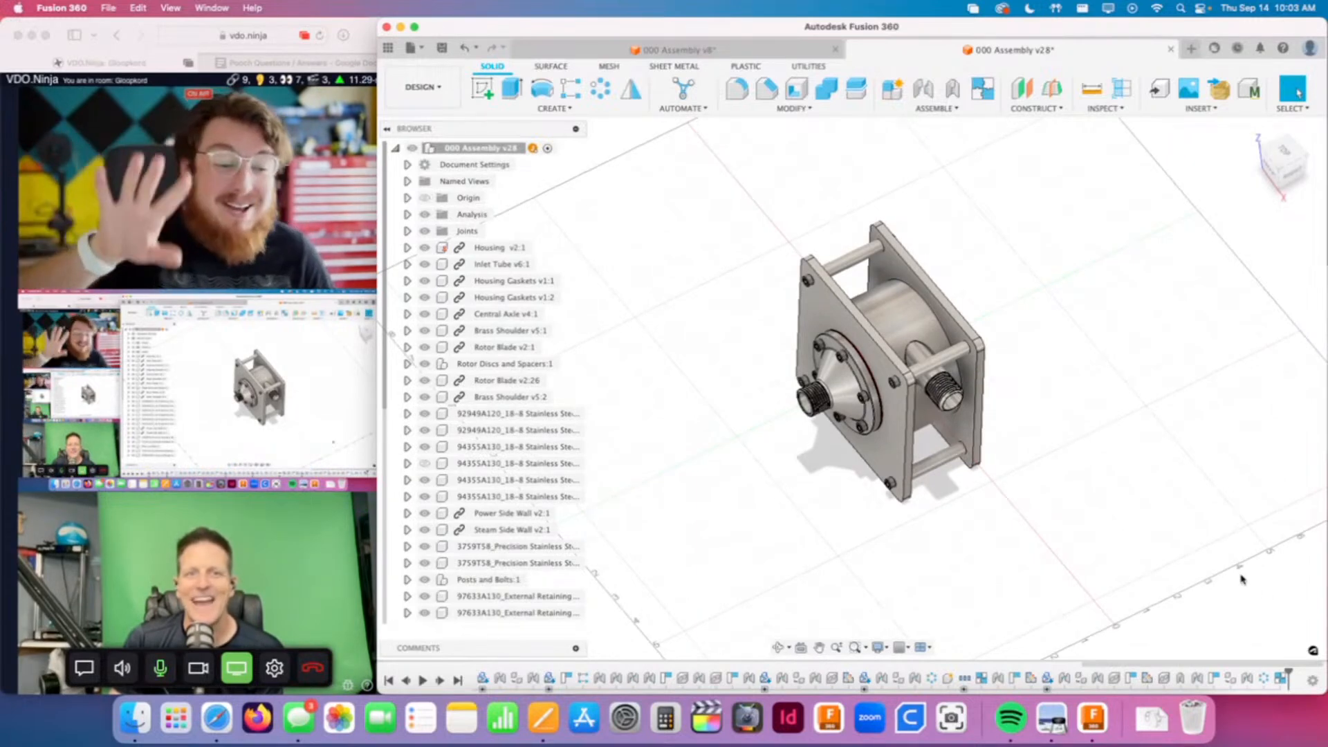
# Step: Roll the timeline back to just after the Rigid 21 joint and examine the separate rotor stack, brass shoulder and axle up close
pyautogui.moveTo(1287, 672); pyautogui.dragTo(824, 673)
pyautogui.keyDown('shift'); pyautogui.moveTo(958, 490); pyautogui.dragTo(921, 366, button='middle'); pyautogui.keyUp('shift')
pyautogui.scroll(4, 797, 375)
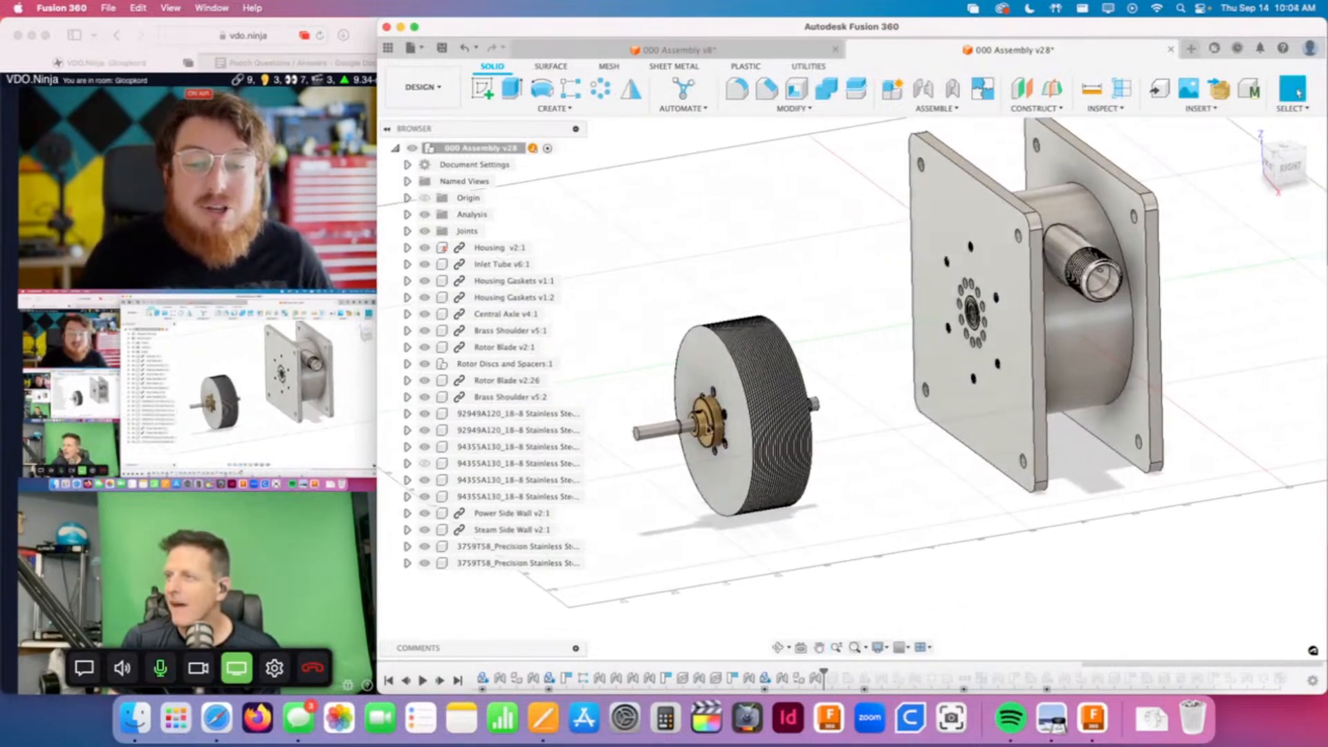
pyautogui.scroll(4, 716, 417)
pyautogui.scroll(3, 716, 418)
pyautogui.scroll(2, 717, 418)
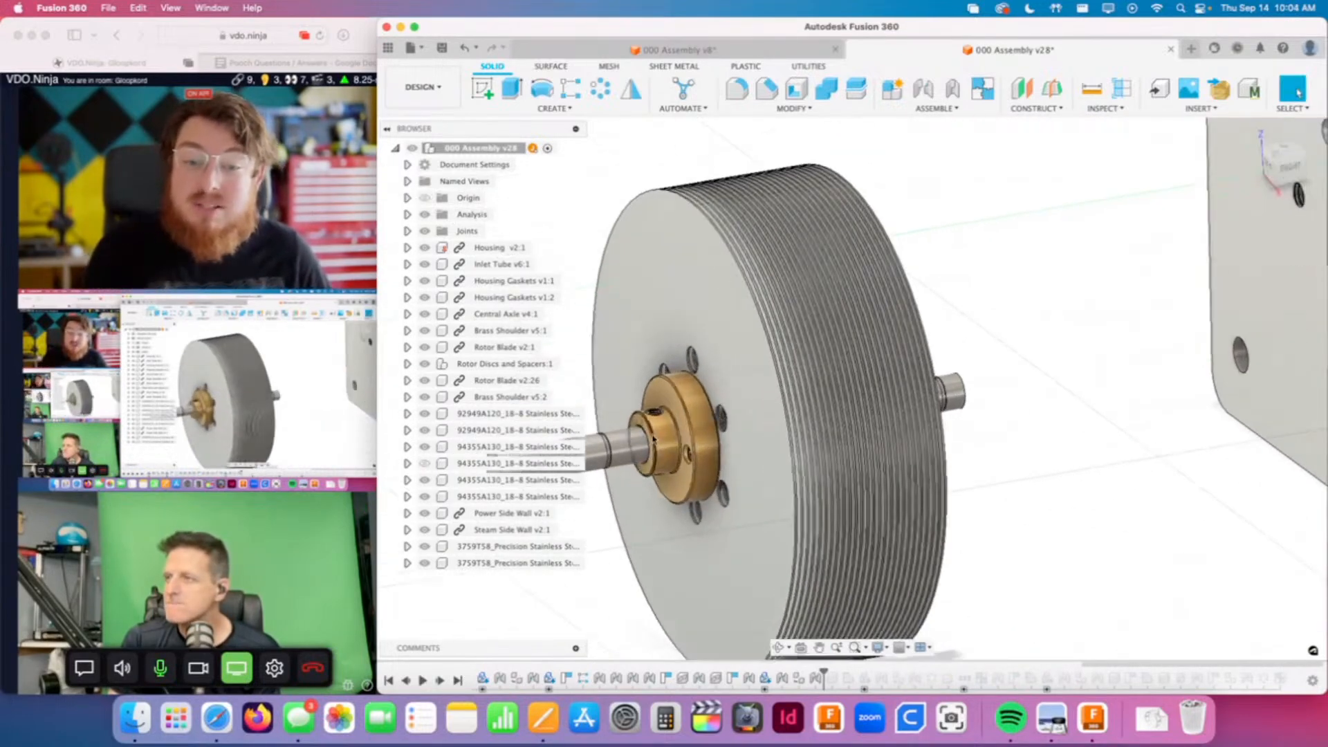
pyautogui.scroll(5, 655, 413)
pyautogui.keyDown('shift'); pyautogui.moveTo(655, 413); pyautogui.dragTo(753, 310, button='middle'); pyautogui.keyUp('shift')
pyautogui.scroll(-4, 656, 421)
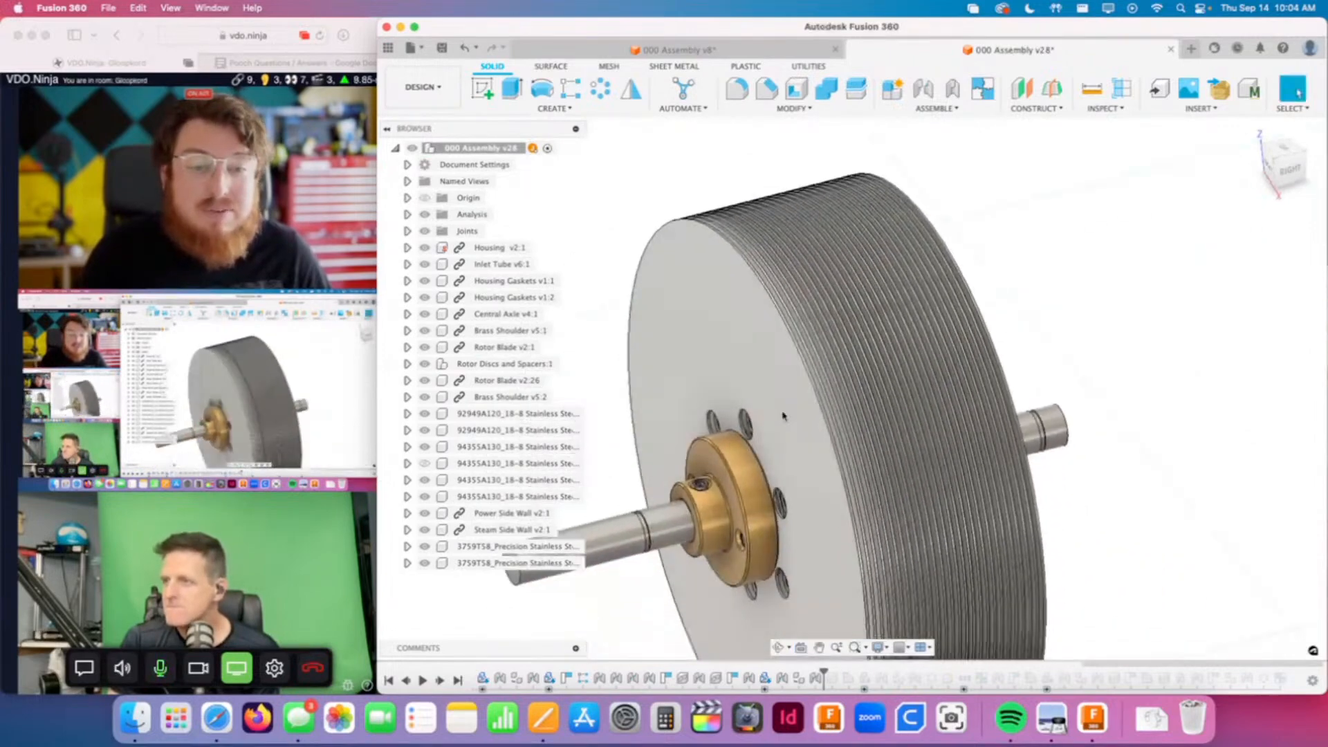
pyautogui.scroll(-6, 858, 441)
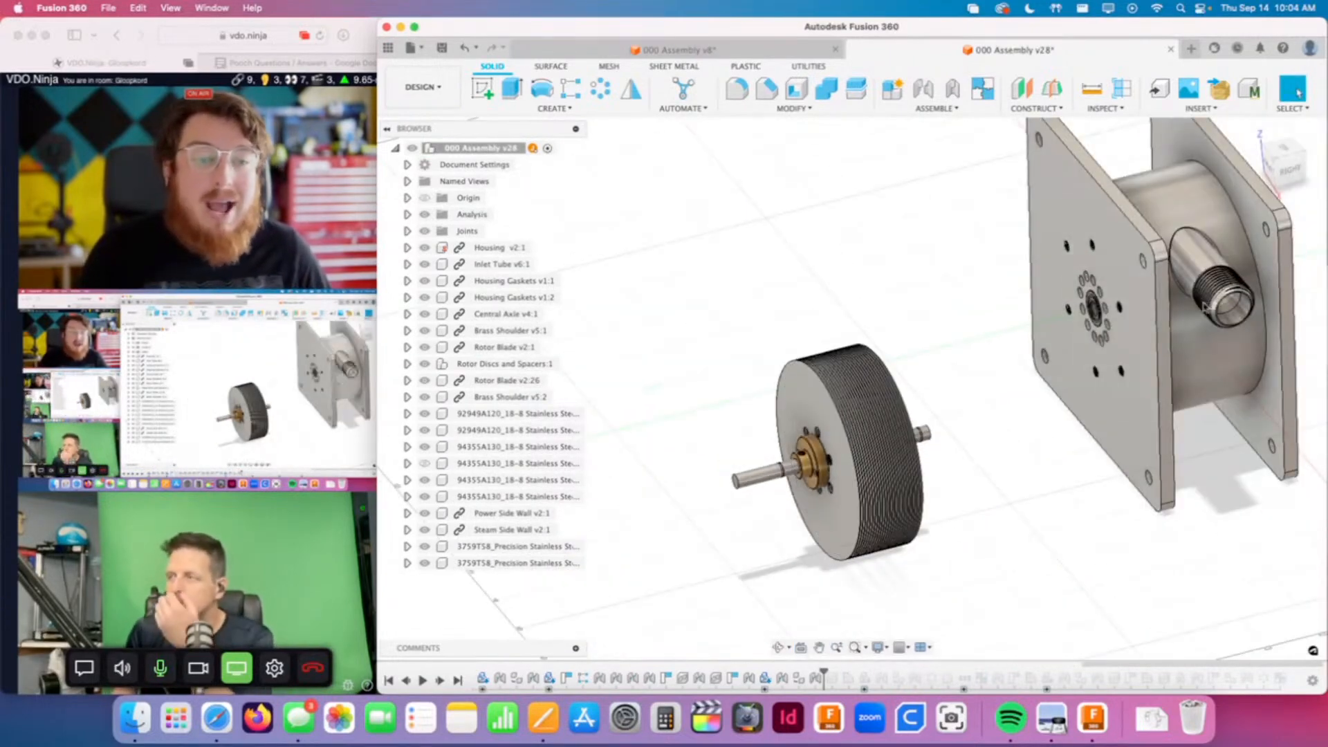
# Step: Pick a bolt-hole edge on the turbine's far side wall and roll the timeline forward past the connector posts and bolts
pyautogui.click(1136, 286)
pyautogui.click(1184, 322)
pyautogui.click(1266, 230)
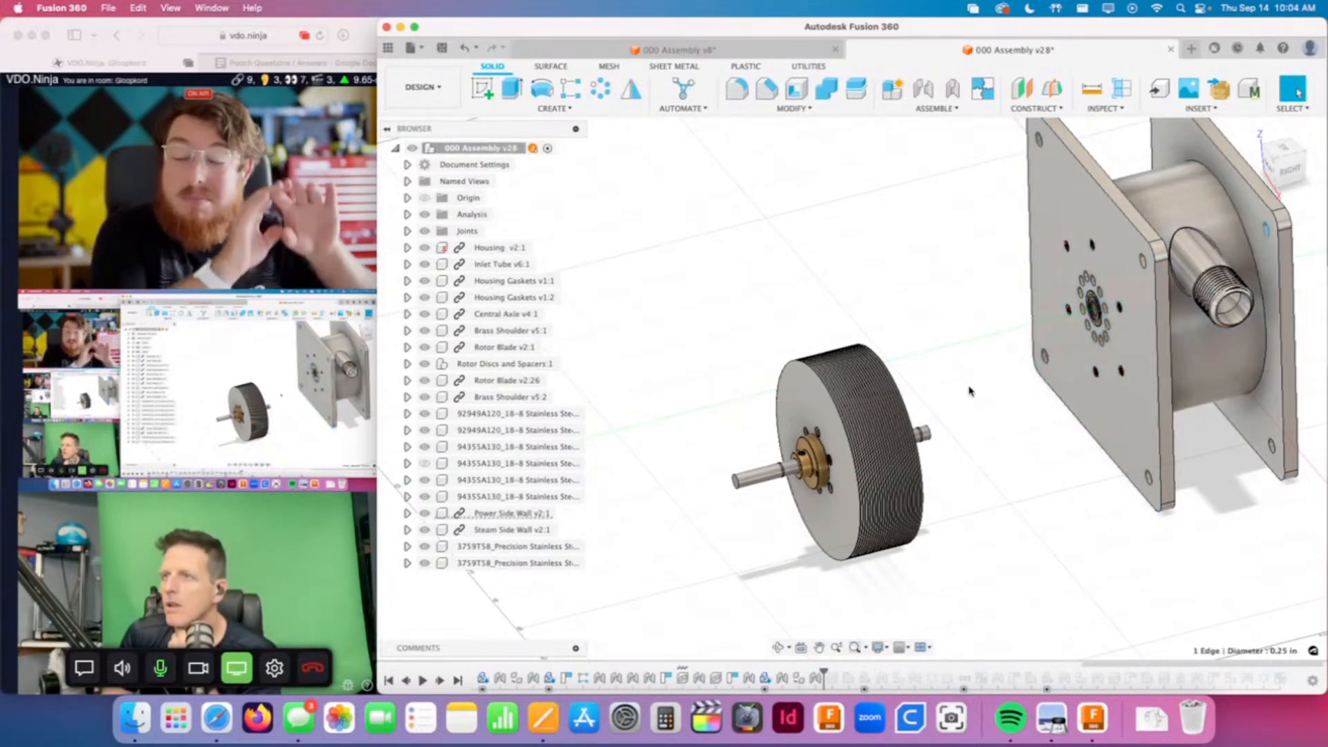
pyautogui.moveTo(1213, 342); pyautogui.dragTo(1130, 358, button='middle')
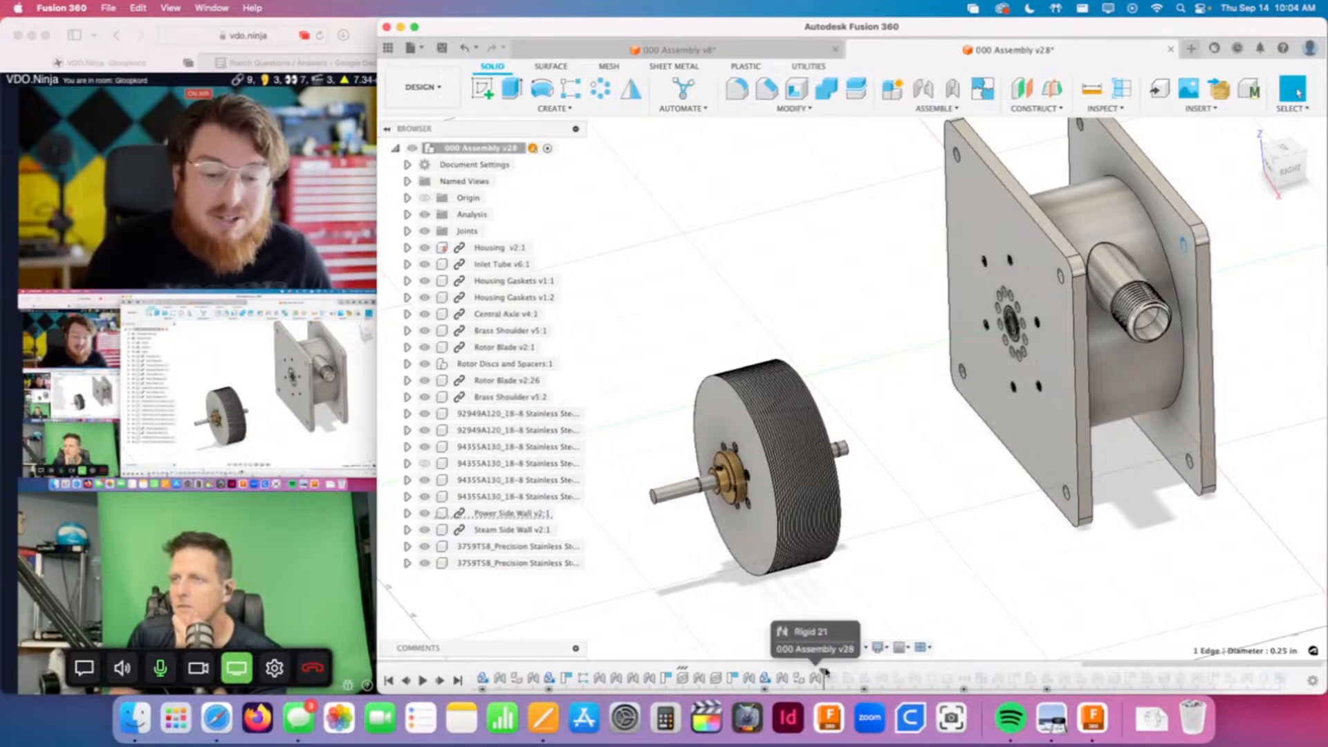
pyautogui.moveTo(823, 670); pyautogui.dragTo(1112, 669)
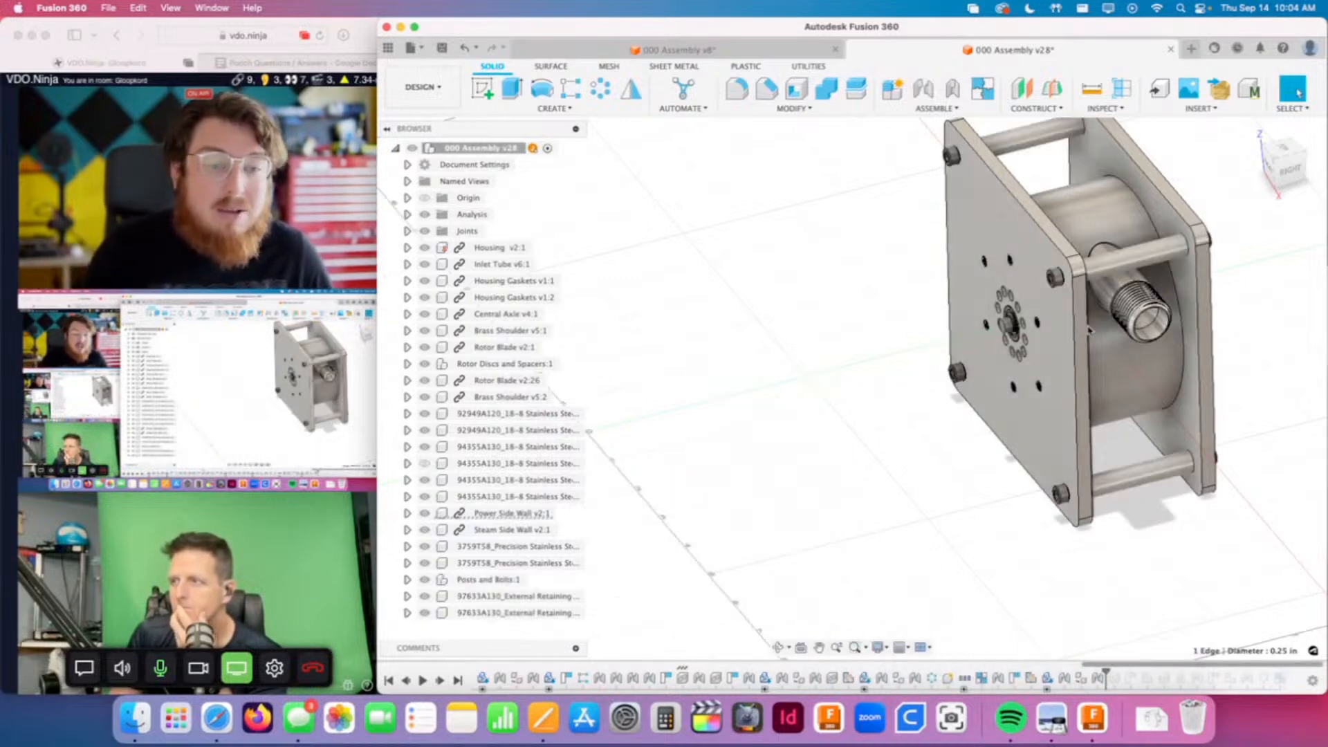
# Step: Hide the side wall on the outlet side and inspect the exposed red gasket, brass shoulder and axle end
pyautogui.moveTo(1073, 381)
pyautogui.mouseDown(button='middle')
pyautogui.moveTo(976, 457)
pyautogui.moveTo(1121, 453)
pyautogui.mouseUp(button='middle')
pyautogui.click(968, 458)
pyautogui.click(1131, 451)
pyautogui.scroll(5, 934, 415)
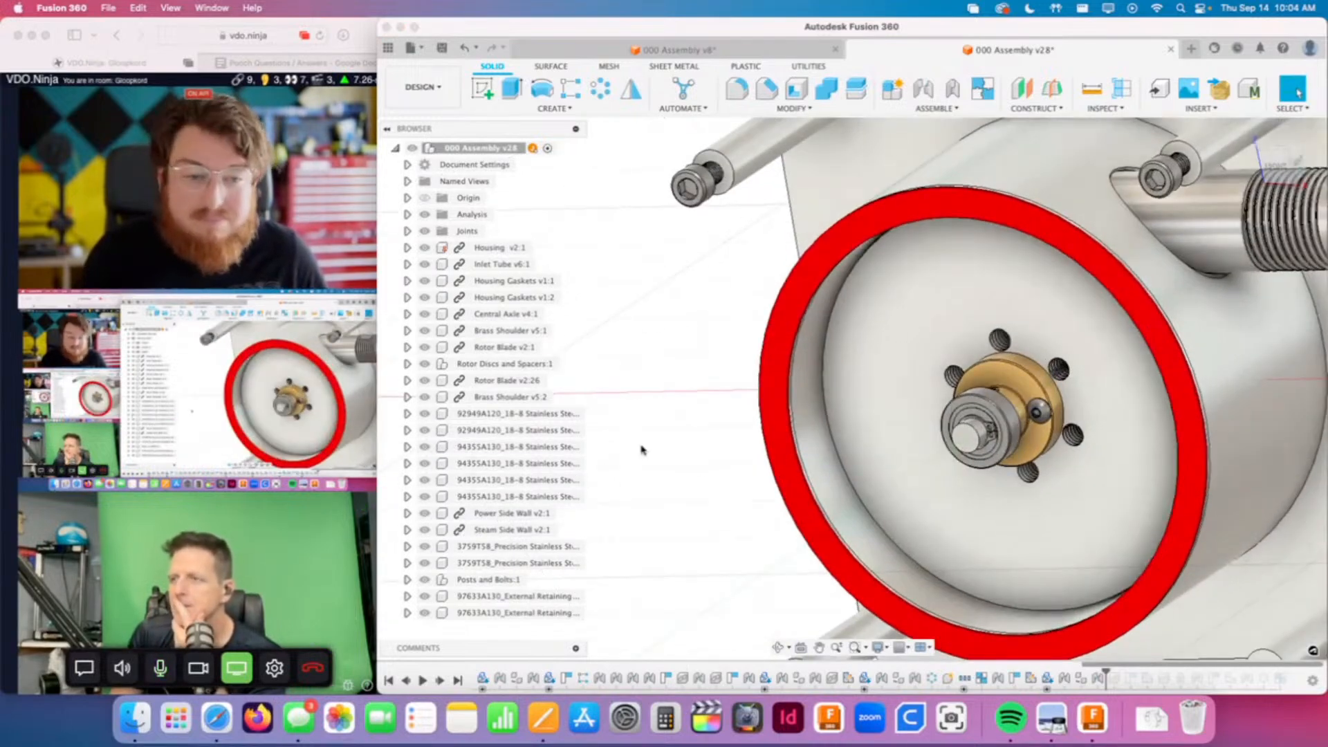
pyautogui.scroll(-6, 619, 474)
pyautogui.keyDown('shift'); pyautogui.moveTo(628, 474); pyautogui.dragTo(1061, 391, button='middle'); pyautogui.keyUp('shift')
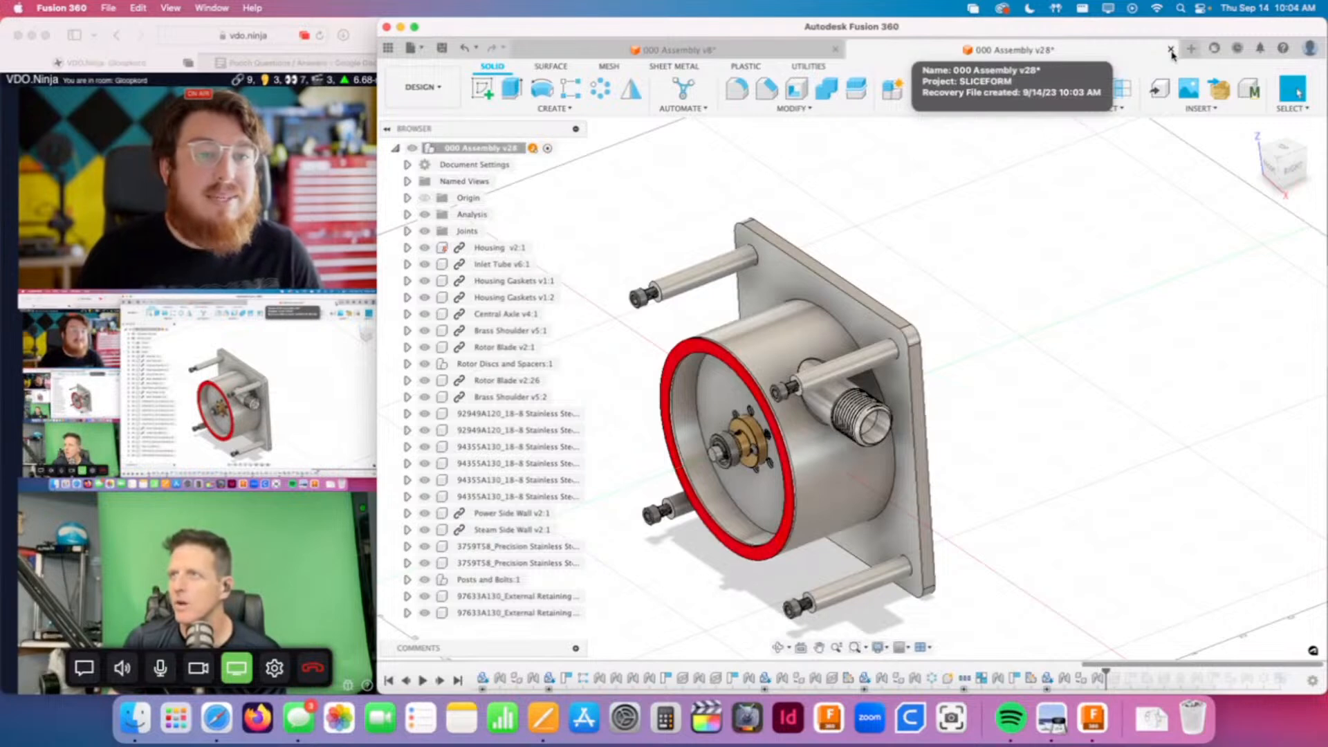
# Step: Close the Tesla turbine assembly and return to the pizza cutter assembly
pyautogui.click(1170, 49)
pyautogui.click(935, 374)
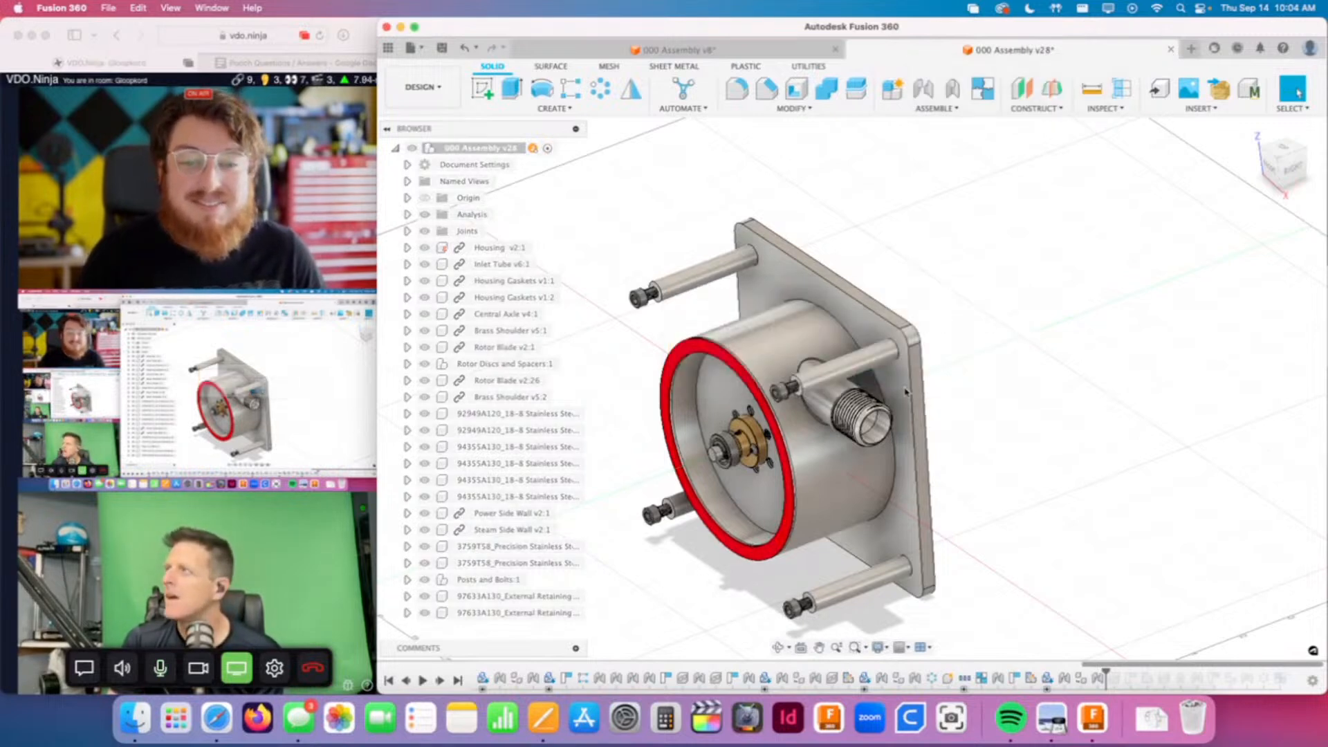
pyautogui.keyDown('shift'); pyautogui.moveTo(906, 392); pyautogui.dragTo(1011, 471, button='middle'); pyautogui.keyUp('shift')
pyautogui.scroll(3, 1026, 470)
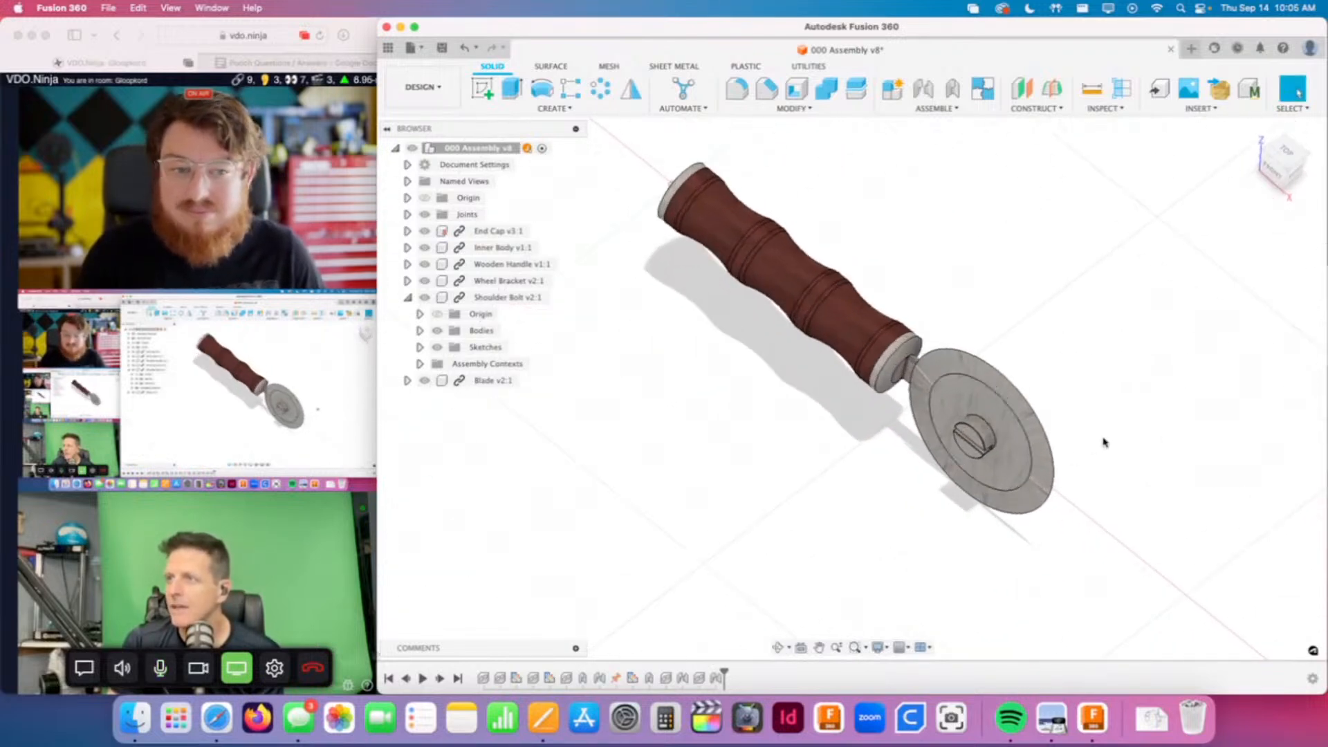
# Step: Collapse the Shoulder Bolt component's contents in the browser tree and view the pizza cutter from several angles
pyautogui.scroll(-2, 1105, 443)
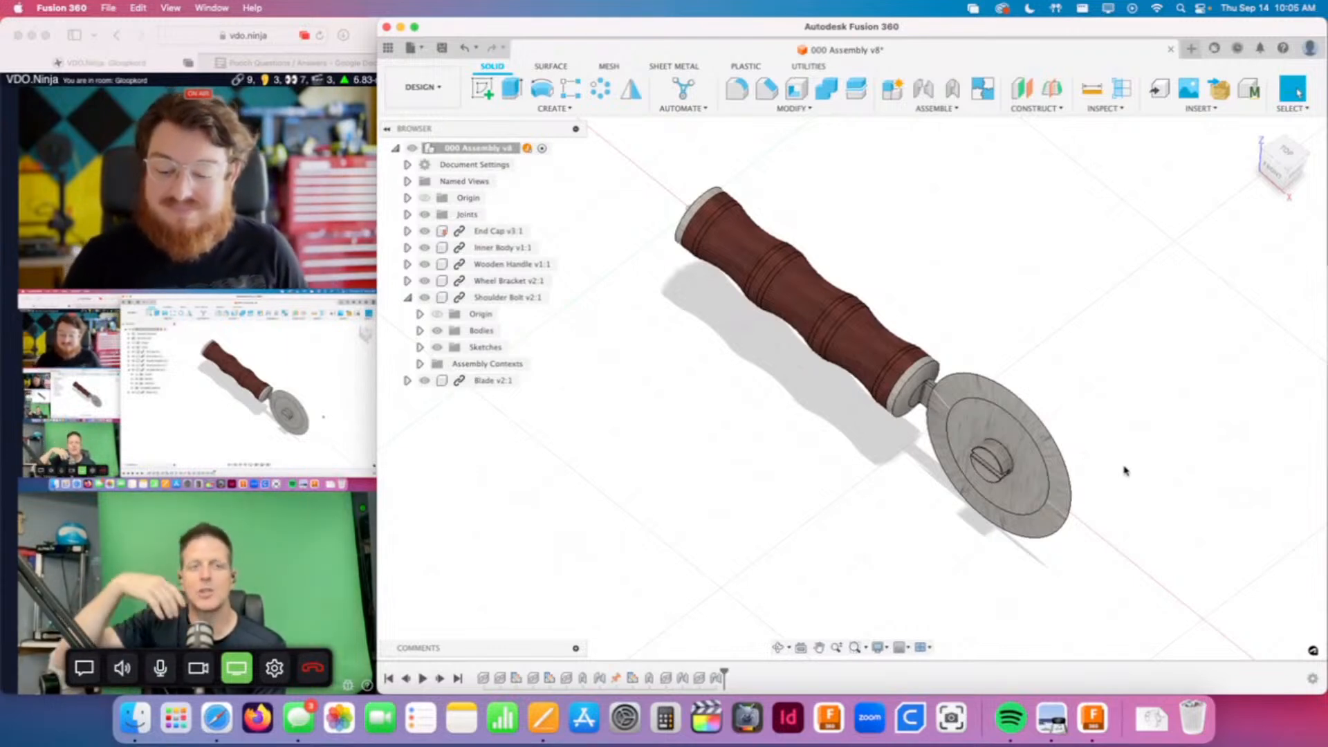
pyautogui.moveTo(1140, 471)
pyautogui.keyDown('shift'); pyautogui.mouseDown(button='middle')
pyautogui.moveTo(1018, 471)
pyautogui.moveTo(1136, 463)
pyautogui.mouseUp(button='middle'); pyautogui.keyUp('shift')
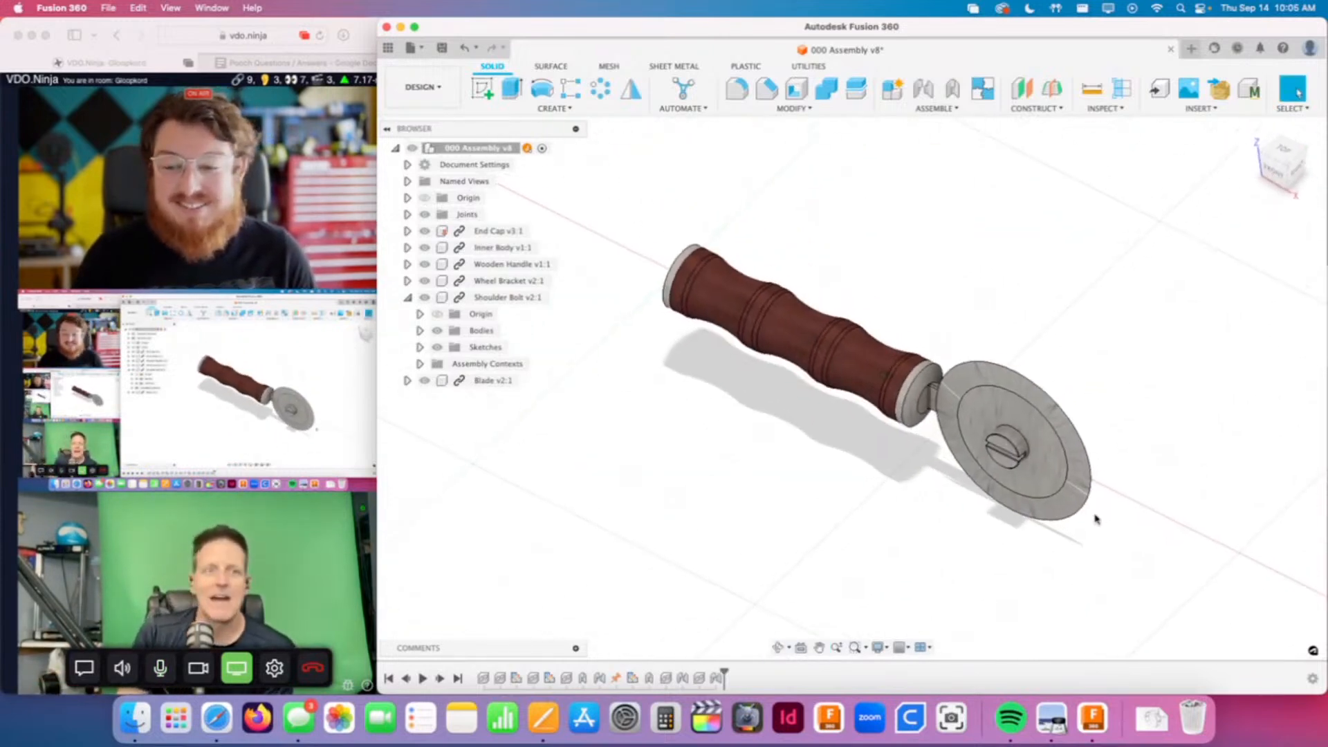
pyautogui.scroll(2, 1095, 520)
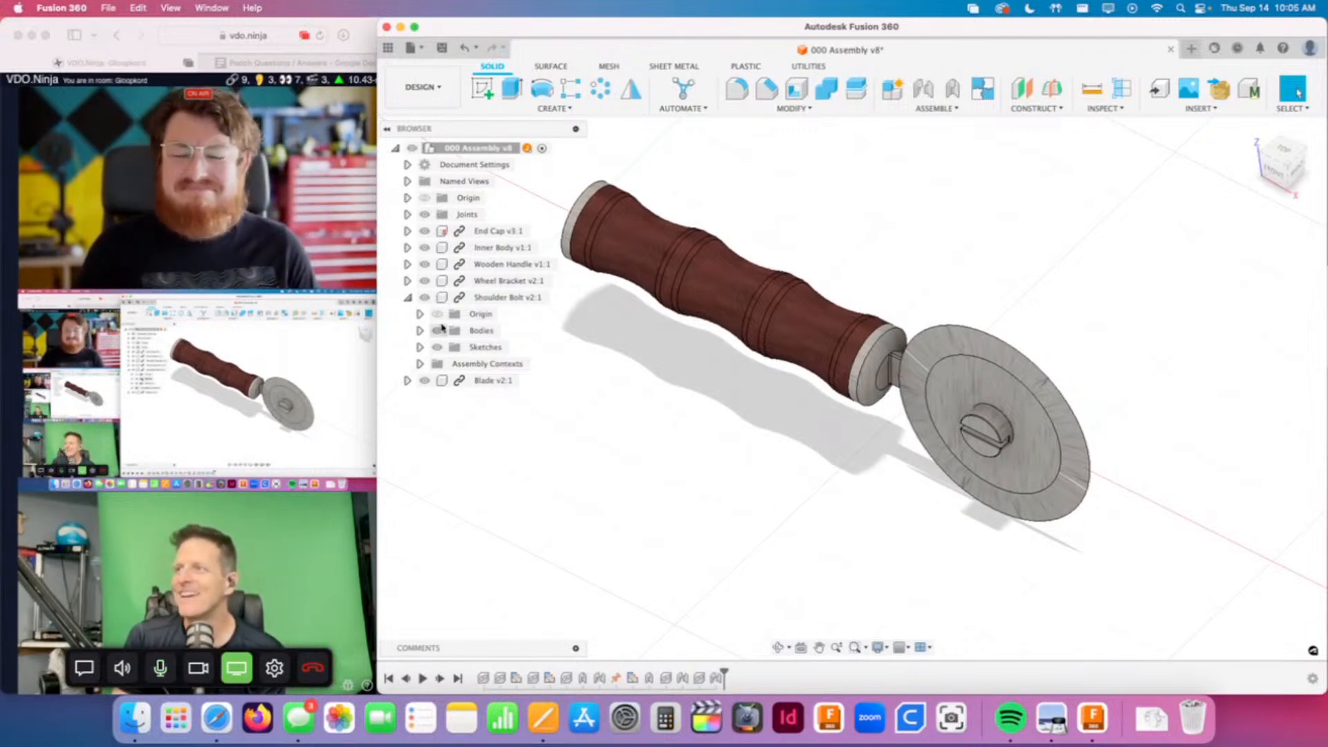
pyautogui.click(407, 298)
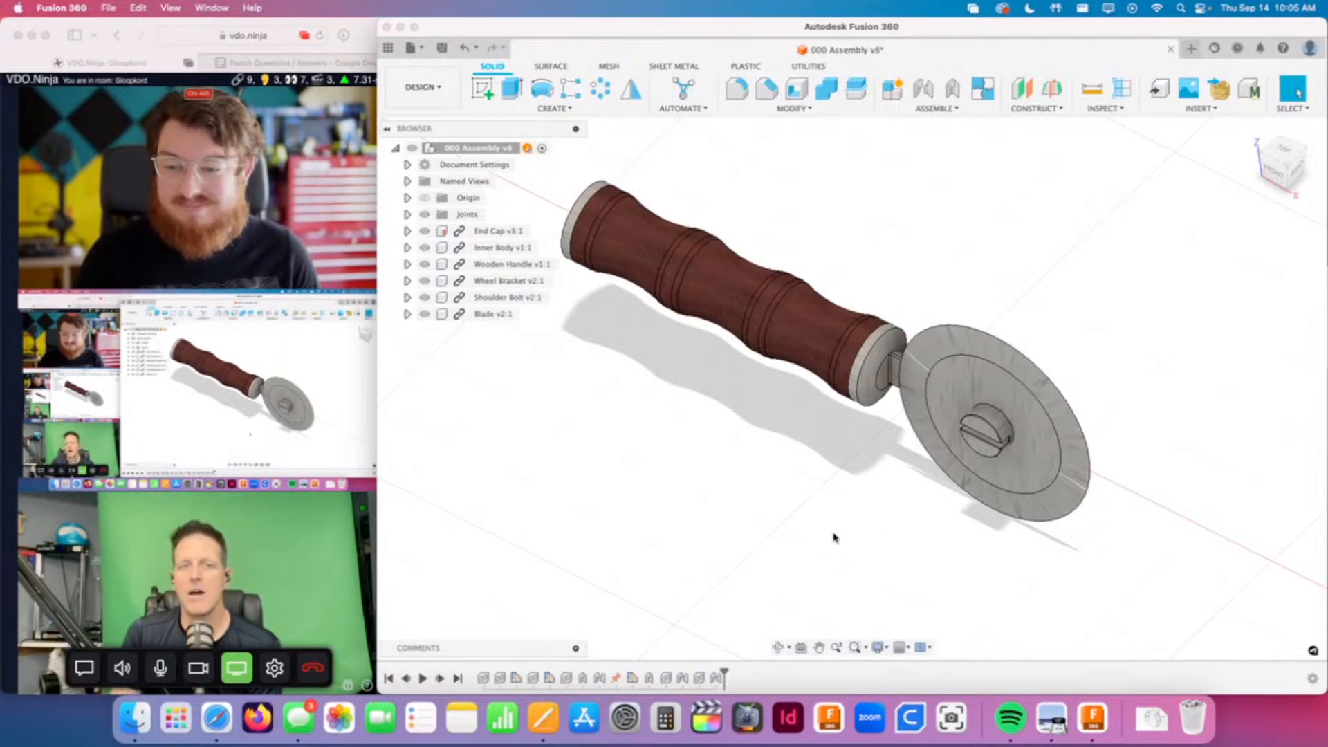
pyautogui.keyDown('shift'); pyautogui.moveTo(856, 536); pyautogui.dragTo(890, 466, button='middle'); pyautogui.keyUp('shift')
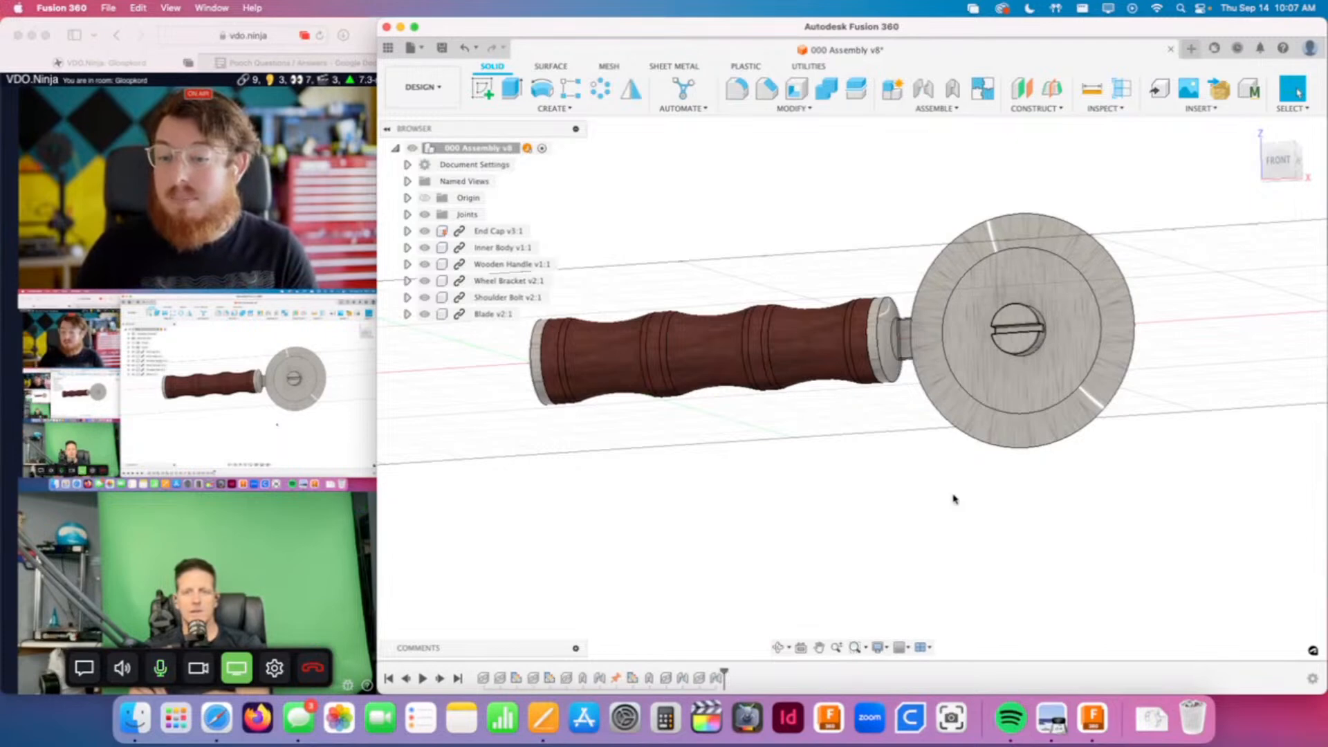
pyautogui.keyDown('shift'); pyautogui.moveTo(954, 499); pyautogui.dragTo(961, 559, button='middle'); pyautogui.keyUp('shift')
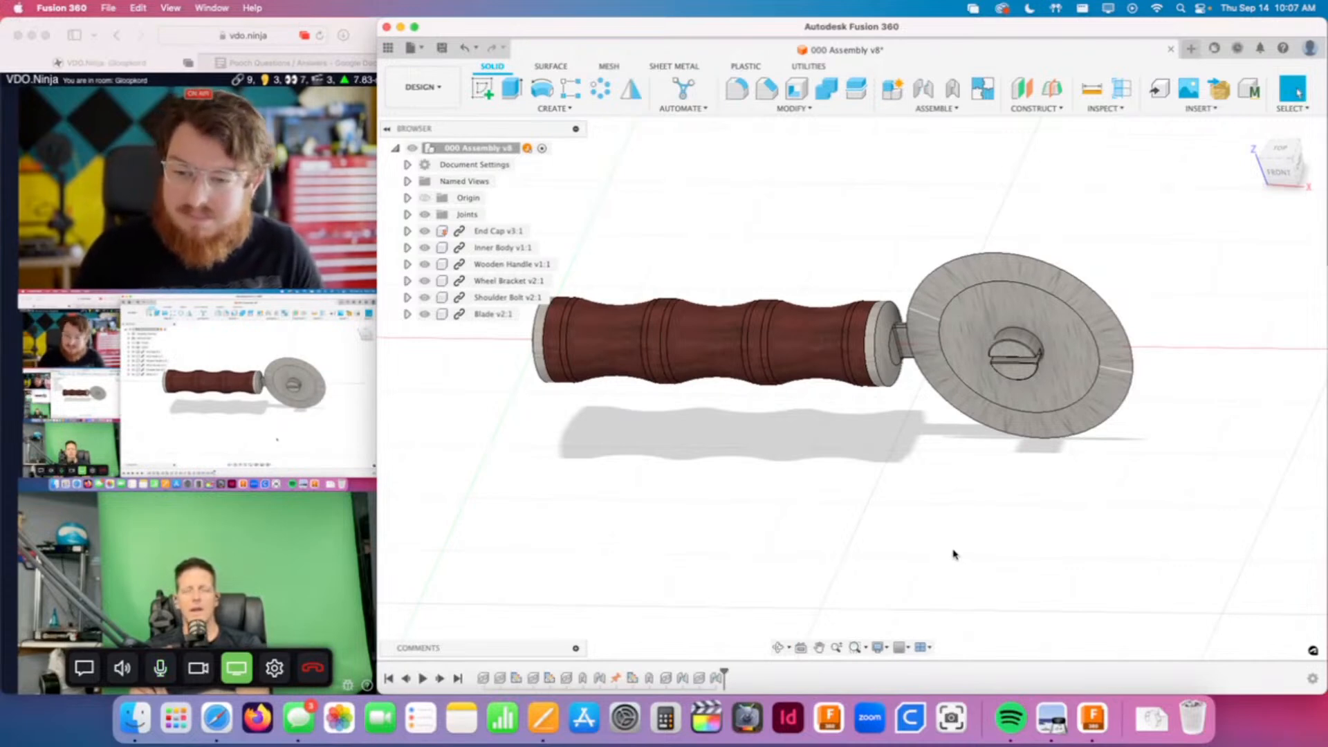
pyautogui.keyDown('shift'); pyautogui.moveTo(833, 512); pyautogui.dragTo(889, 473, button='middle'); pyautogui.keyUp('shift')
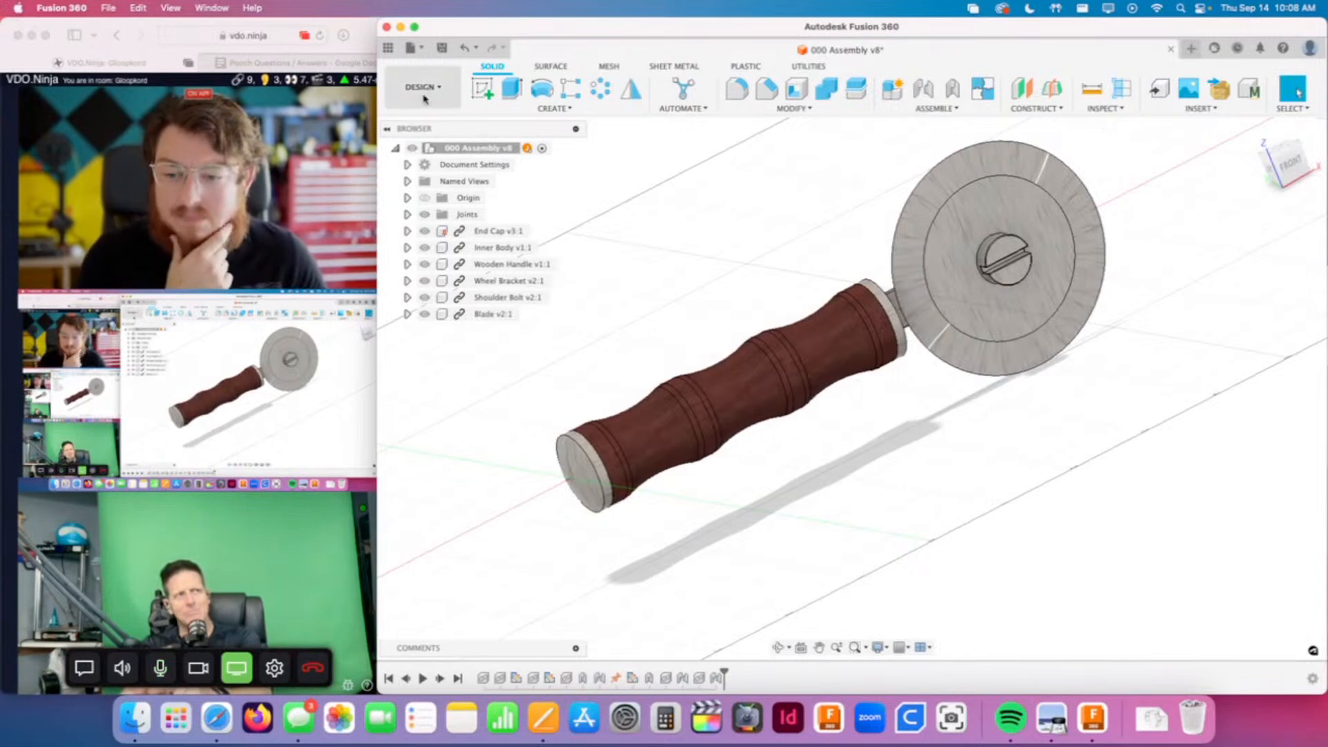
# Step: Browse up to CAD 12 Week Program, open 000 Assembly from the A.I. Villain folder in 9-Rendering, and hide the file browser
pyautogui.click(388, 47)
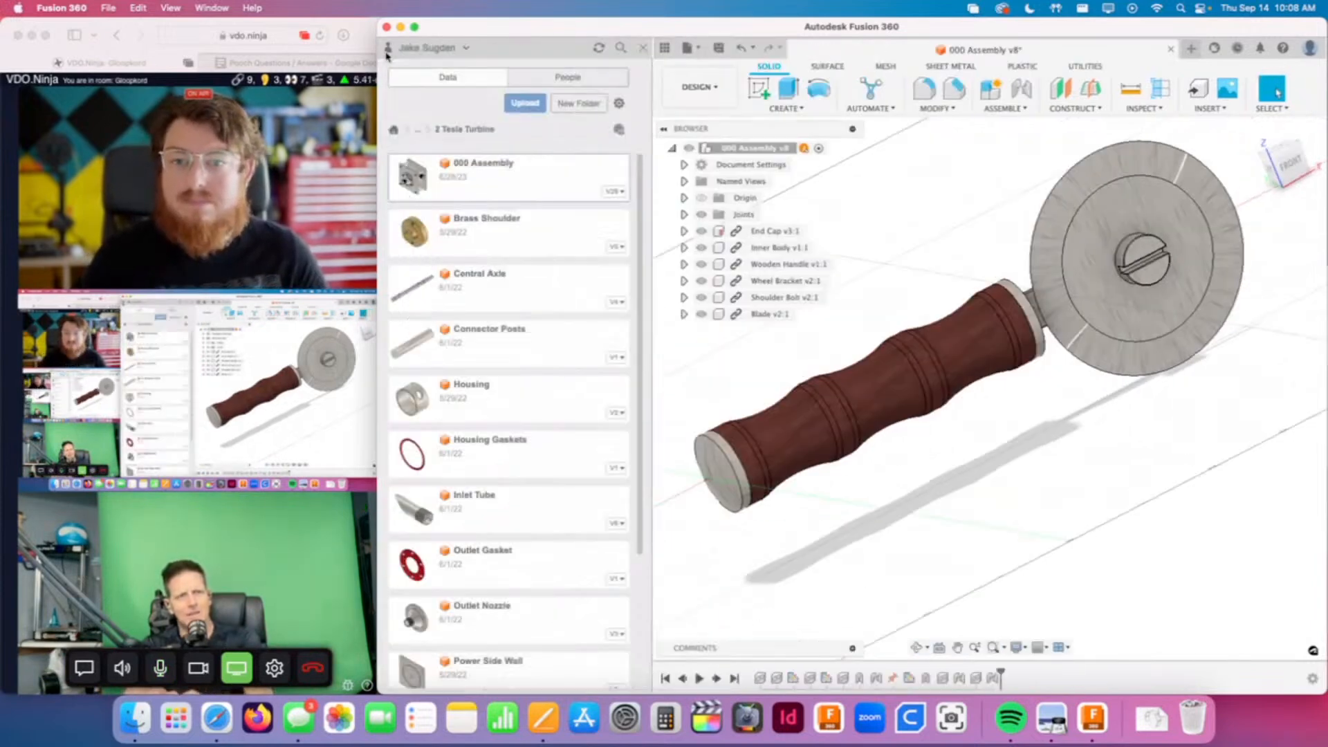
pyautogui.click(419, 132)
pyautogui.click(436, 166)
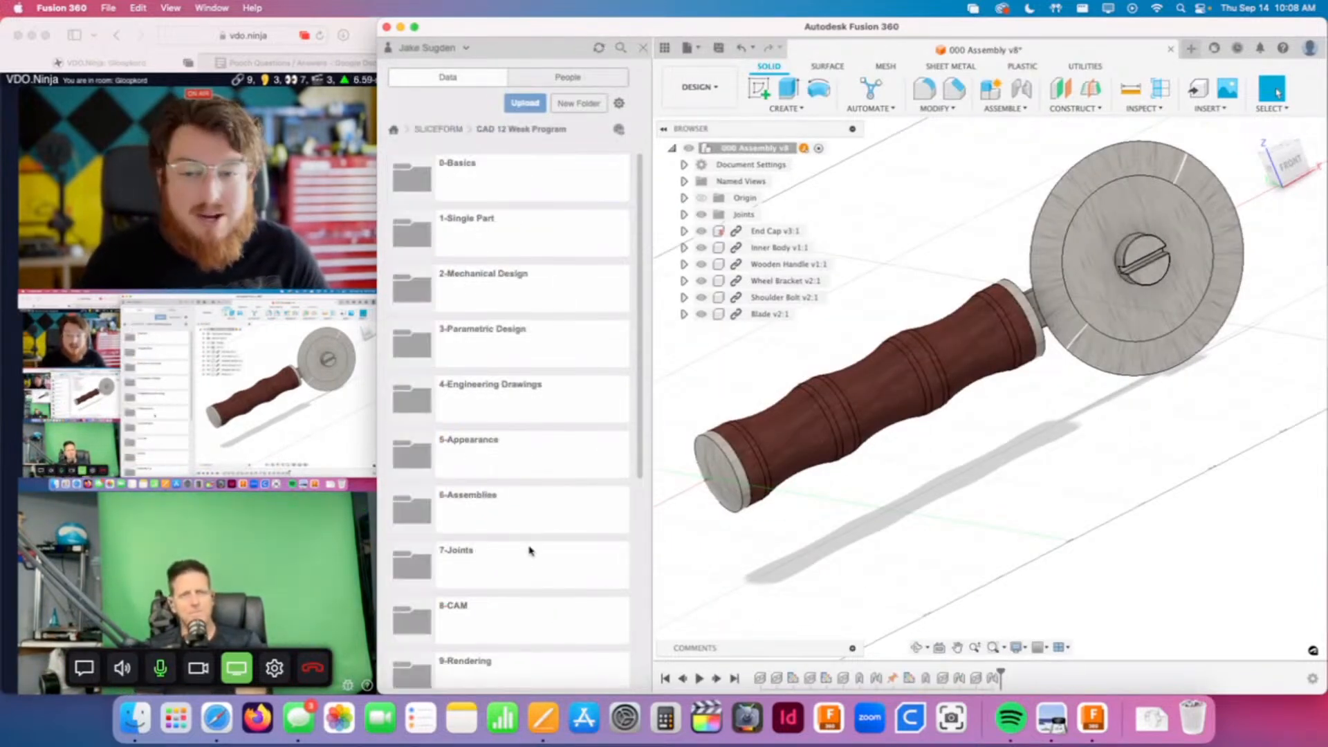
pyautogui.scroll(-1, 502, 619)
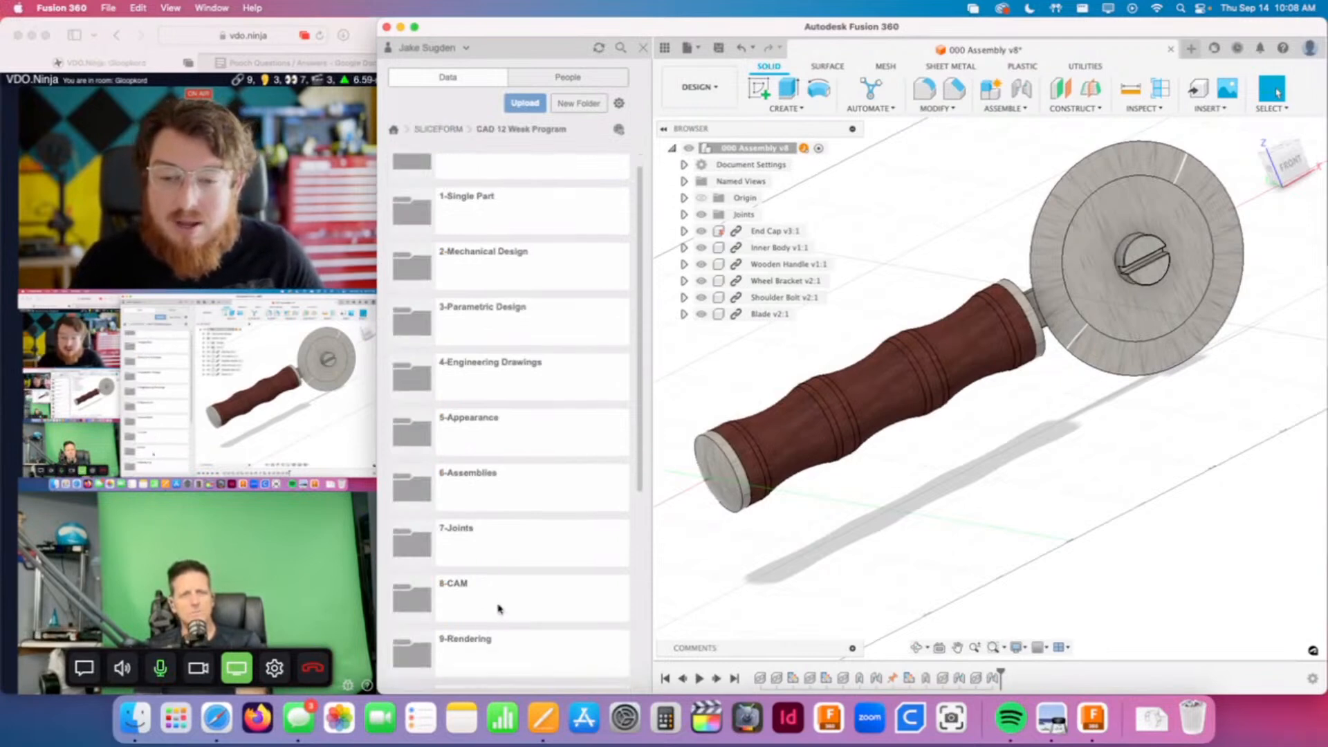
pyautogui.click(504, 642)
pyautogui.click(511, 180)
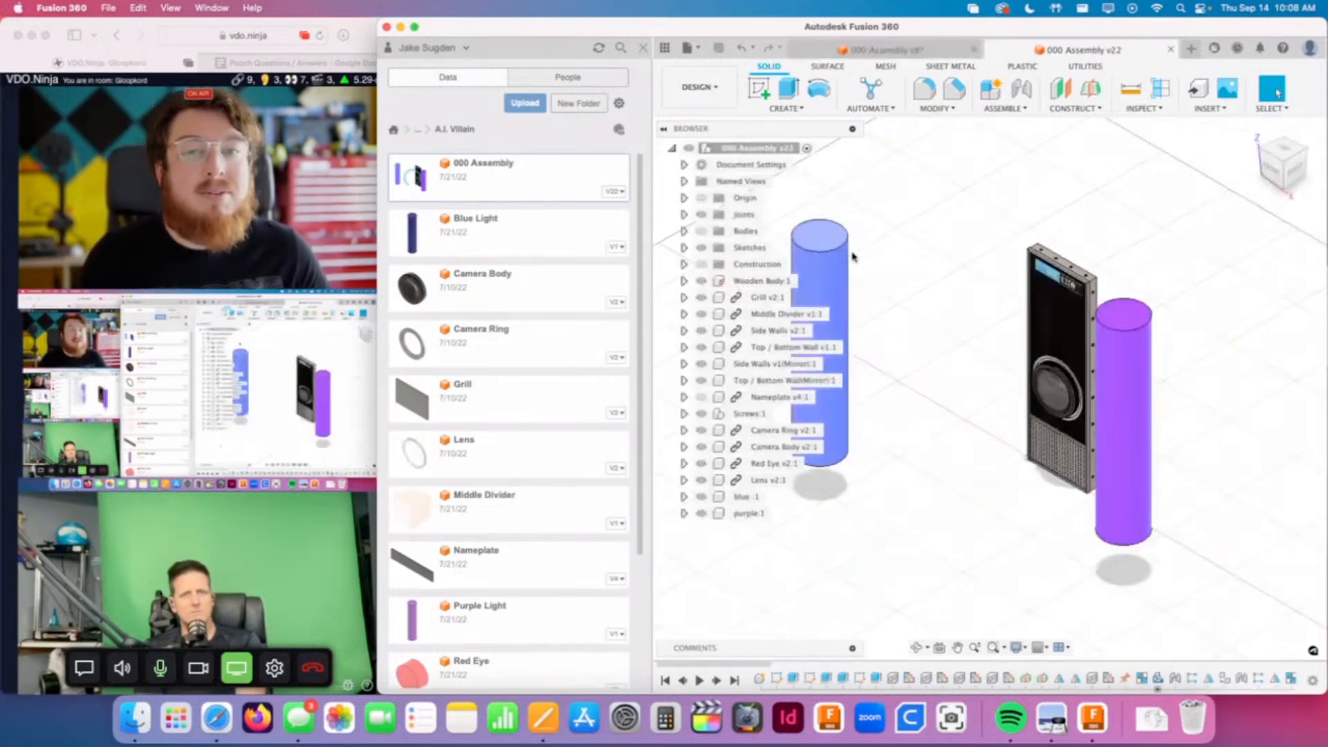
pyautogui.click(643, 48)
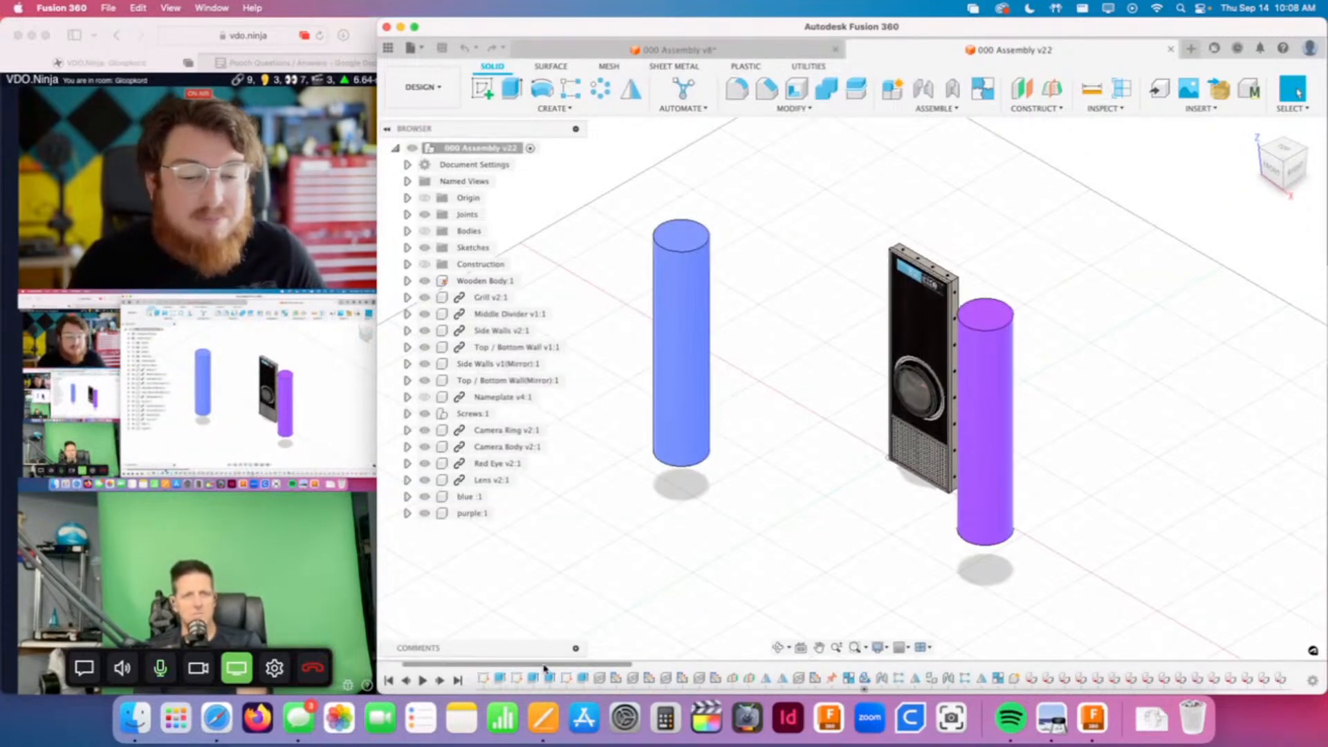
# Step: Select the Side Walls component and examine the screw holes along its outer face up close
pyautogui.click(488, 337)
pyautogui.keyDown('shift'); pyautogui.moveTo(886, 468); pyautogui.dragTo(987, 445, button='middle'); pyautogui.keyUp('shift')
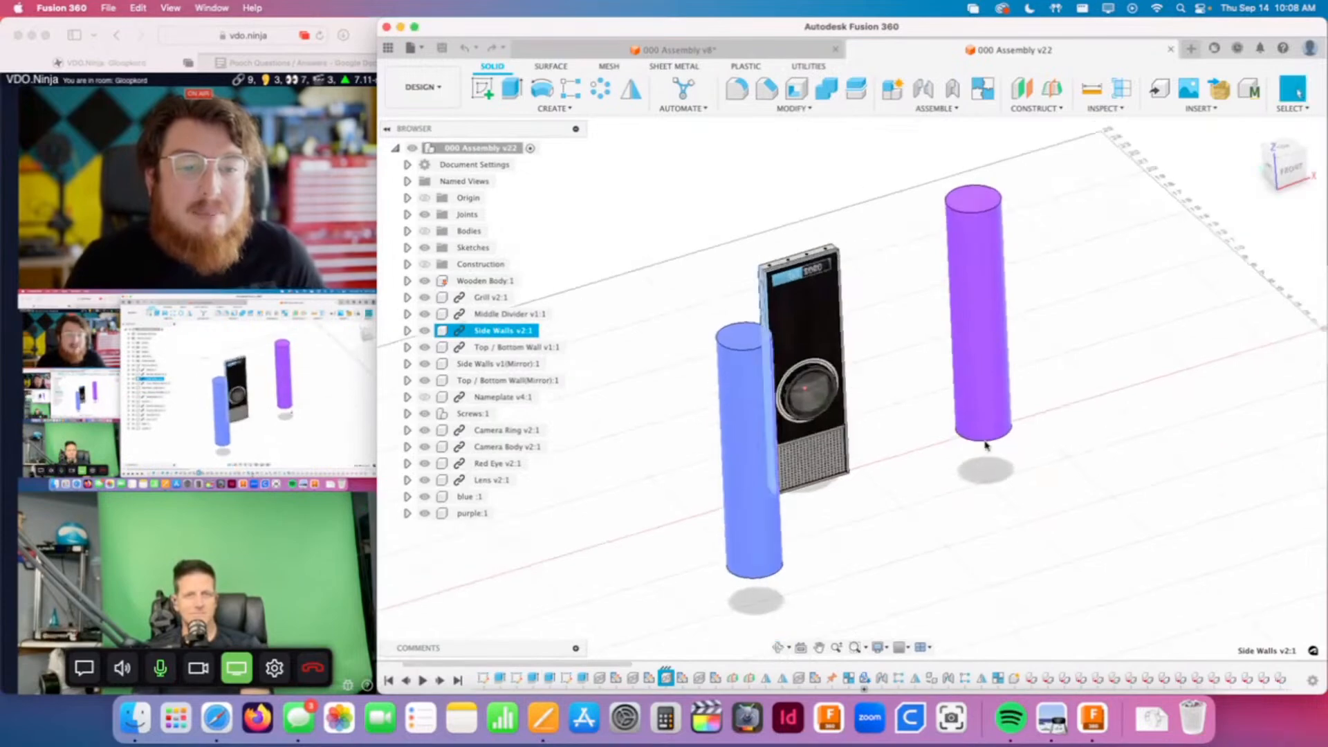
pyautogui.keyDown('shift'); pyautogui.moveTo(751, 508); pyautogui.dragTo(938, 522, button='middle'); pyautogui.keyUp('shift')
pyautogui.scroll(4, 756, 550)
pyautogui.scroll(3, 732, 344)
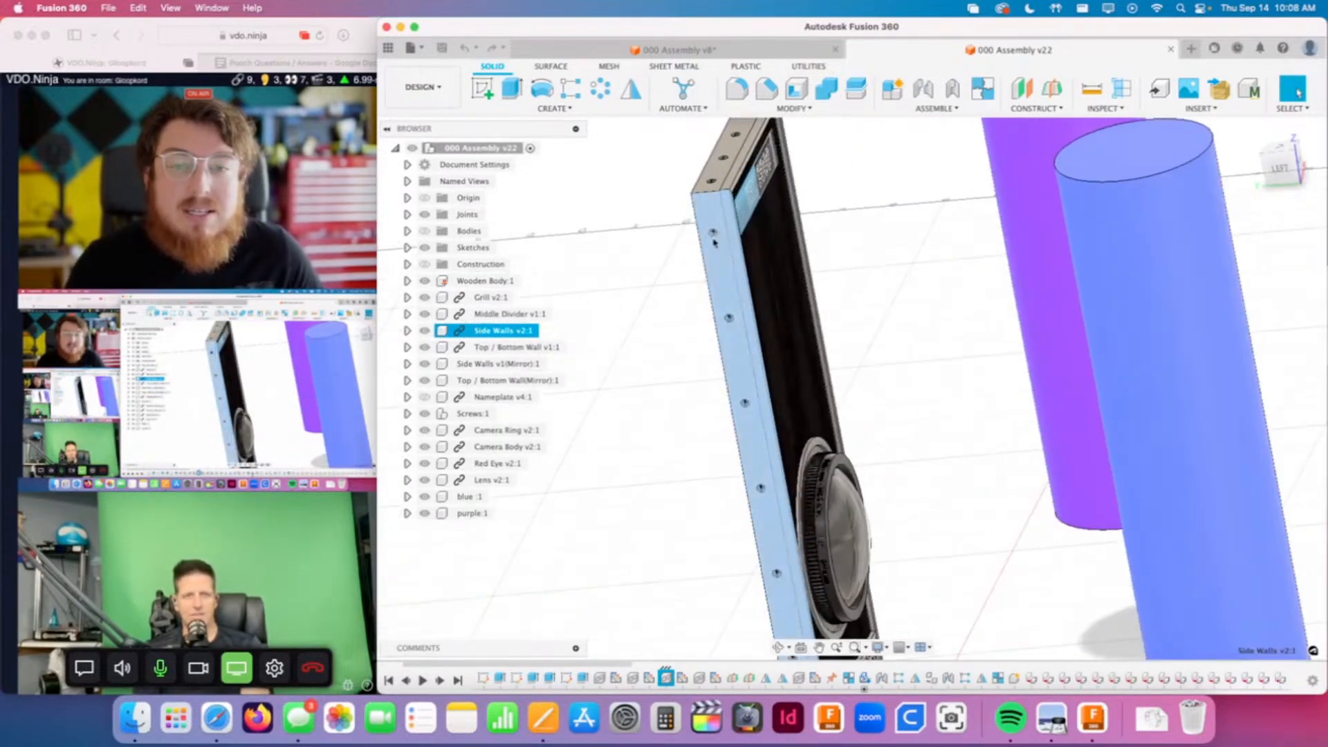
pyautogui.scroll(4, 732, 344)
pyautogui.scroll(-3, 722, 281)
pyautogui.scroll(4, 720, 277)
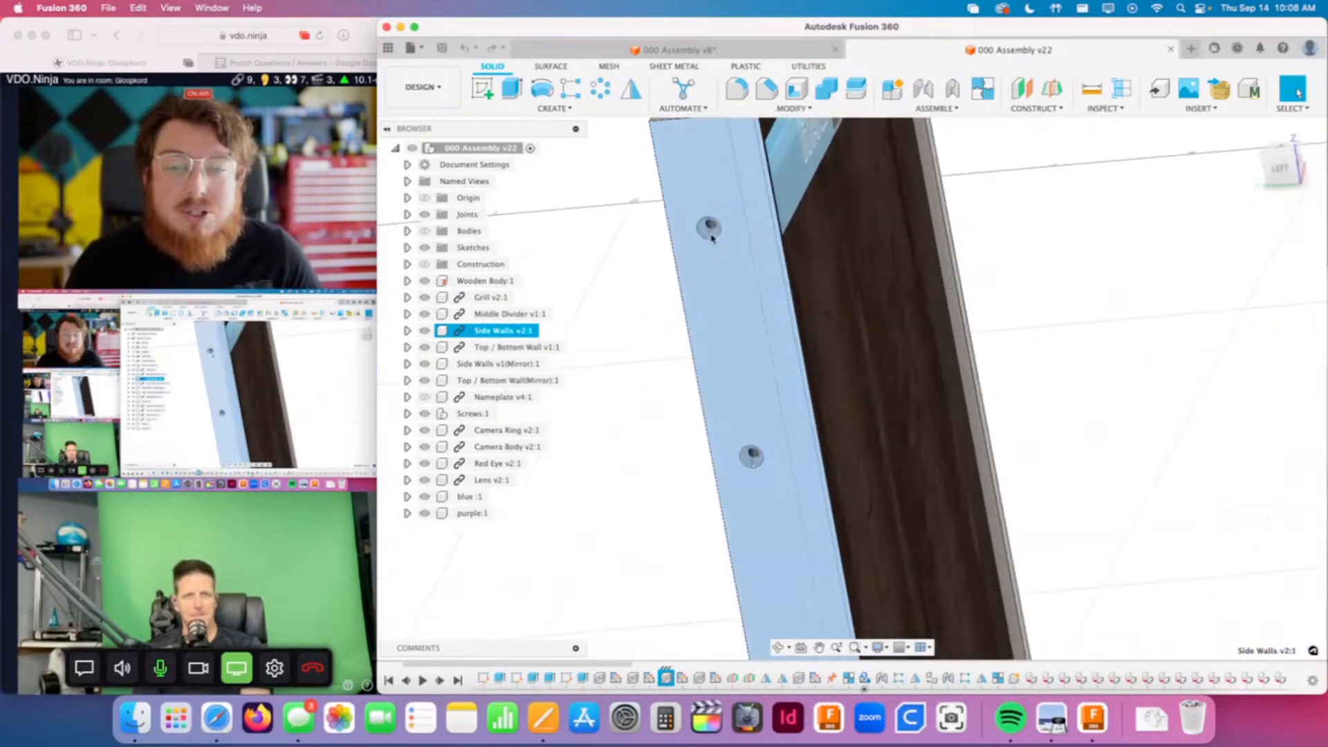
pyautogui.scroll(-5, 716, 360)
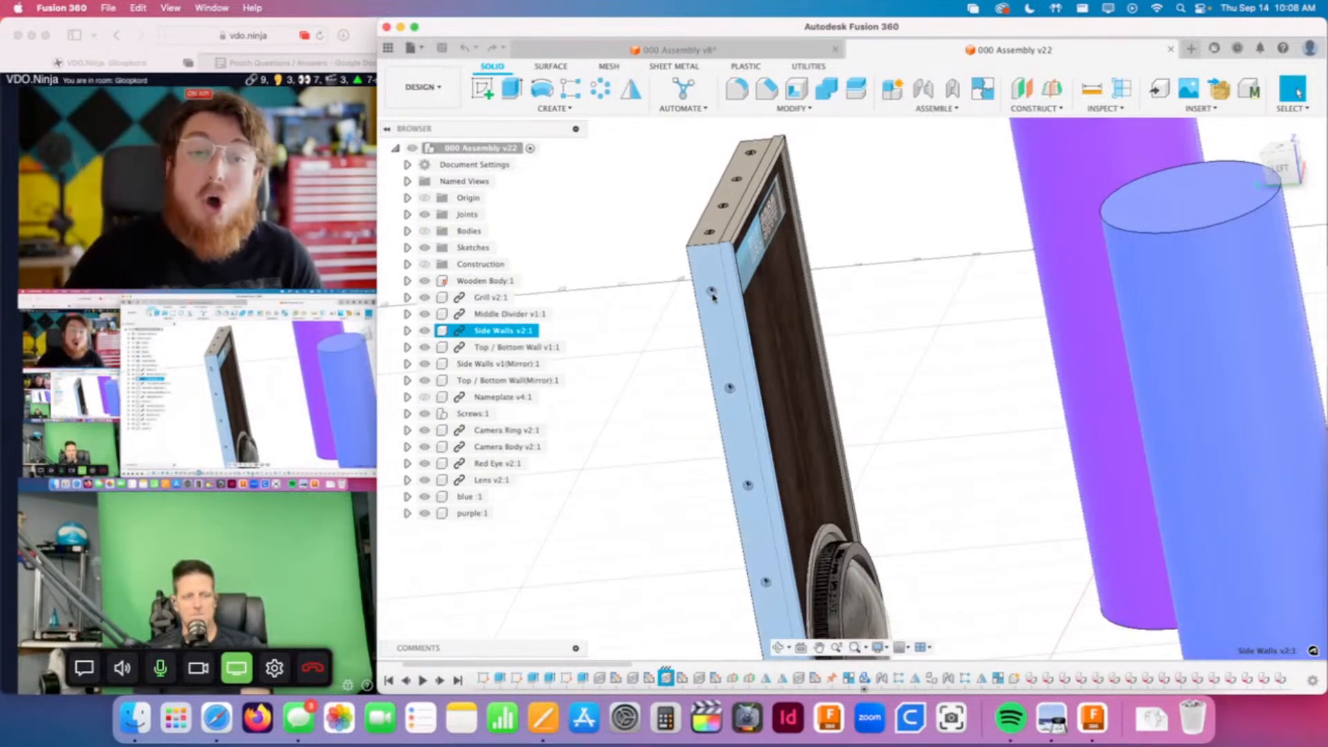
# Step: Clear the Side Walls selection and close the A.I. Villain assembly
pyautogui.scroll(-3, 757, 383)
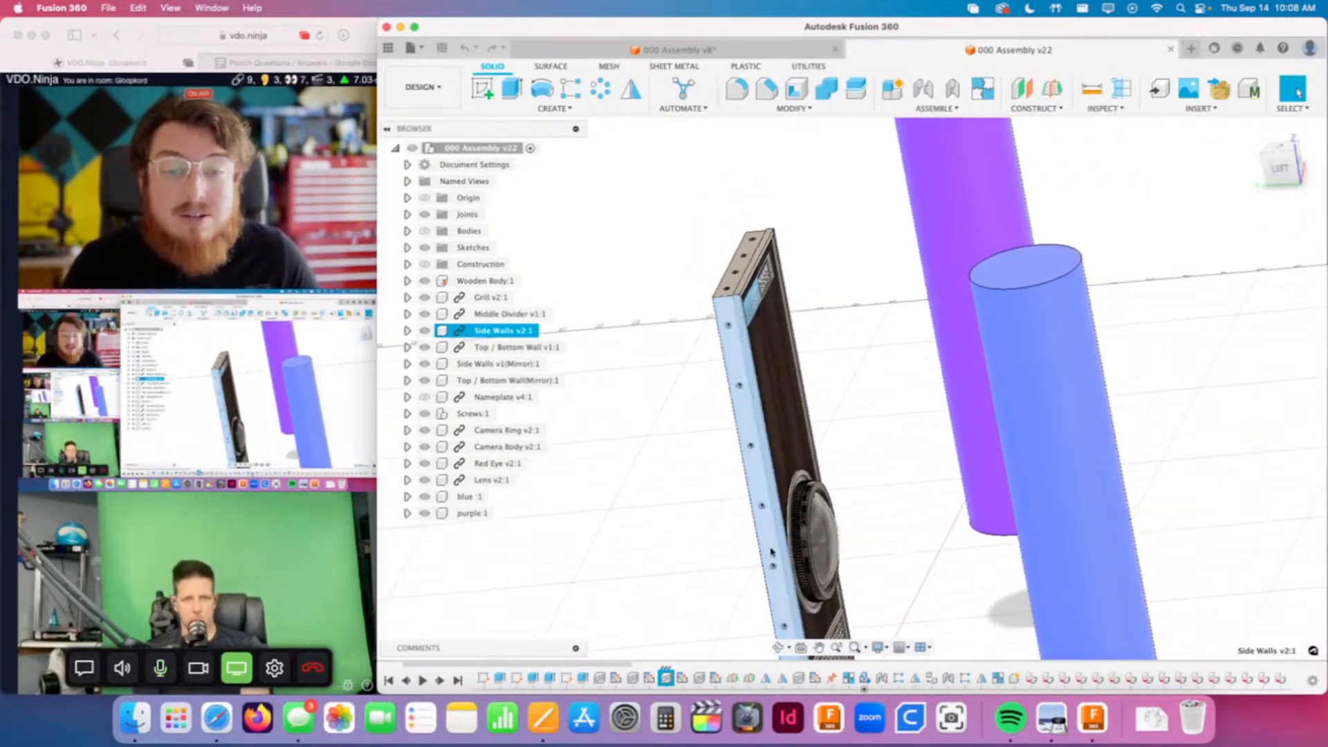
pyautogui.click(858, 396)
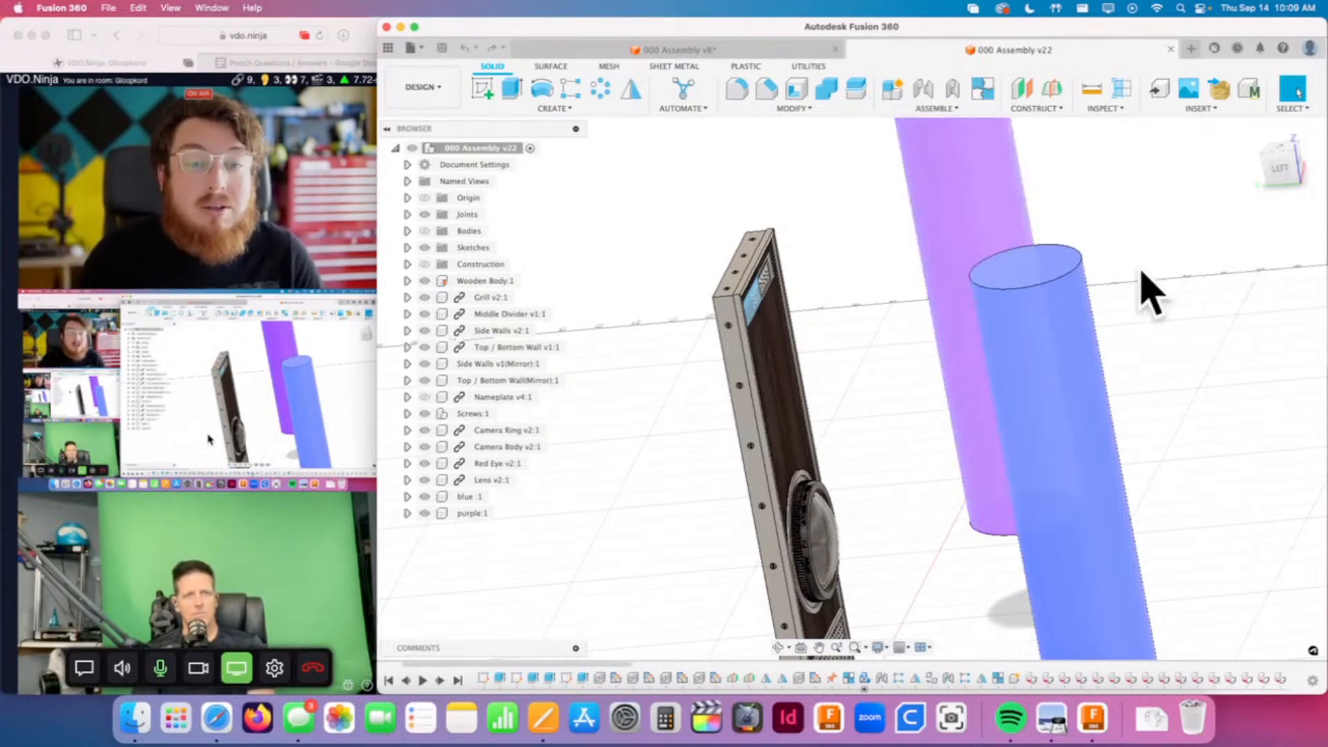
pyautogui.click(1171, 48)
# Step: Browse up to CAD 12 Week Program, open Involute Gear from the 2-Mechanical Design folder, and view its teeth up close
pyautogui.click(388, 48)
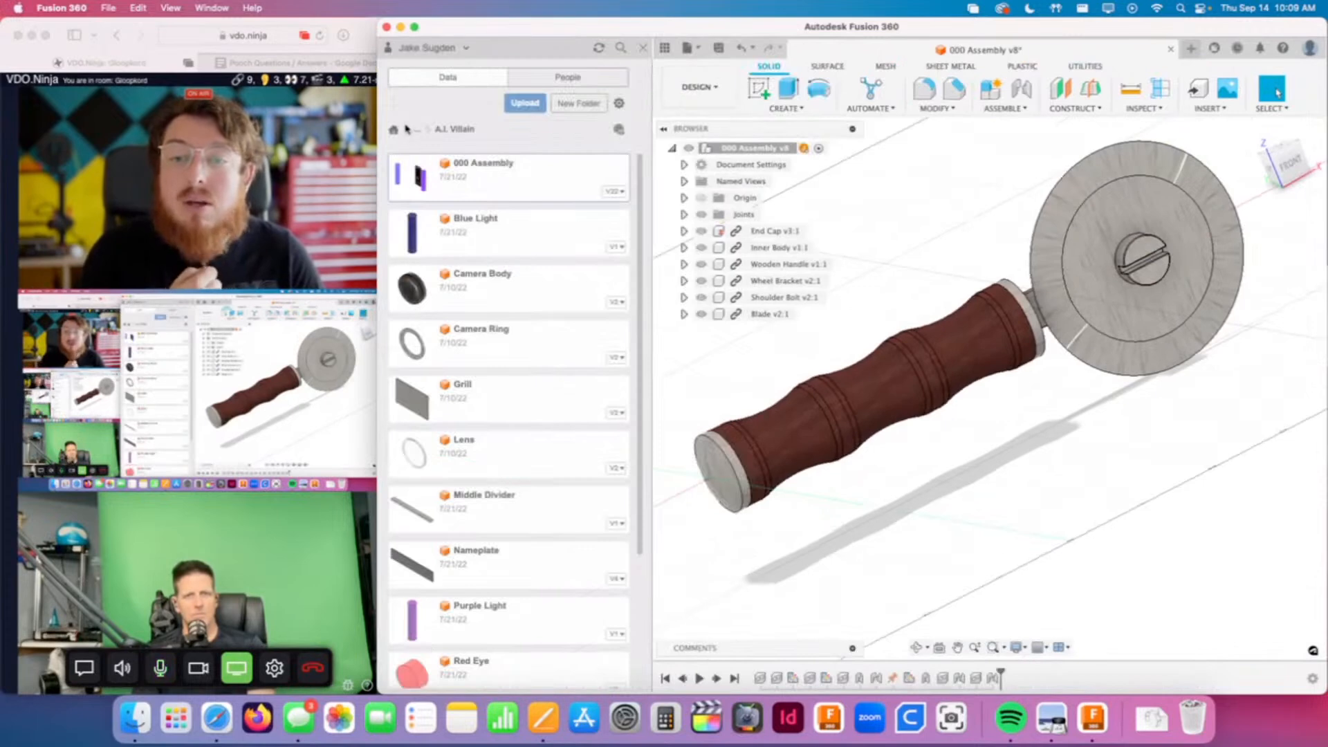
pyautogui.click(415, 128)
pyautogui.click(437, 166)
pyautogui.click(467, 272)
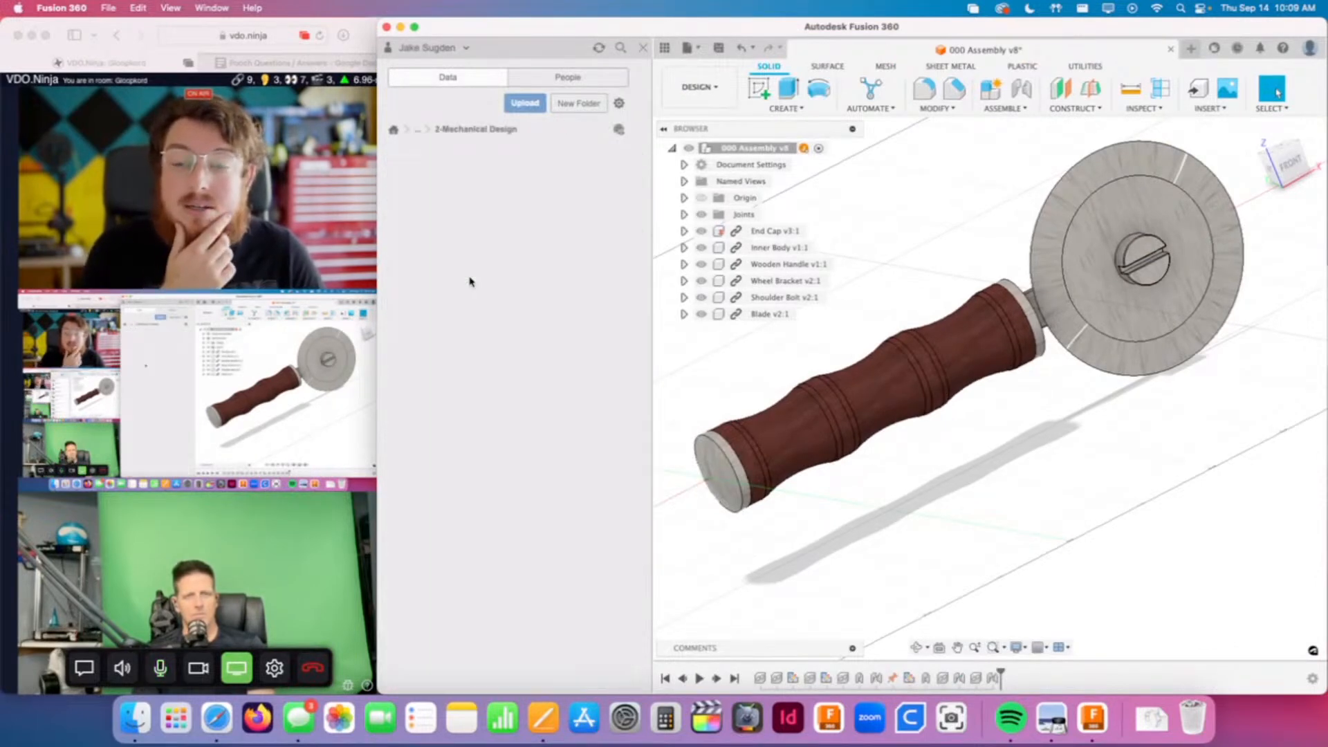
pyautogui.doubleClick(488, 233)
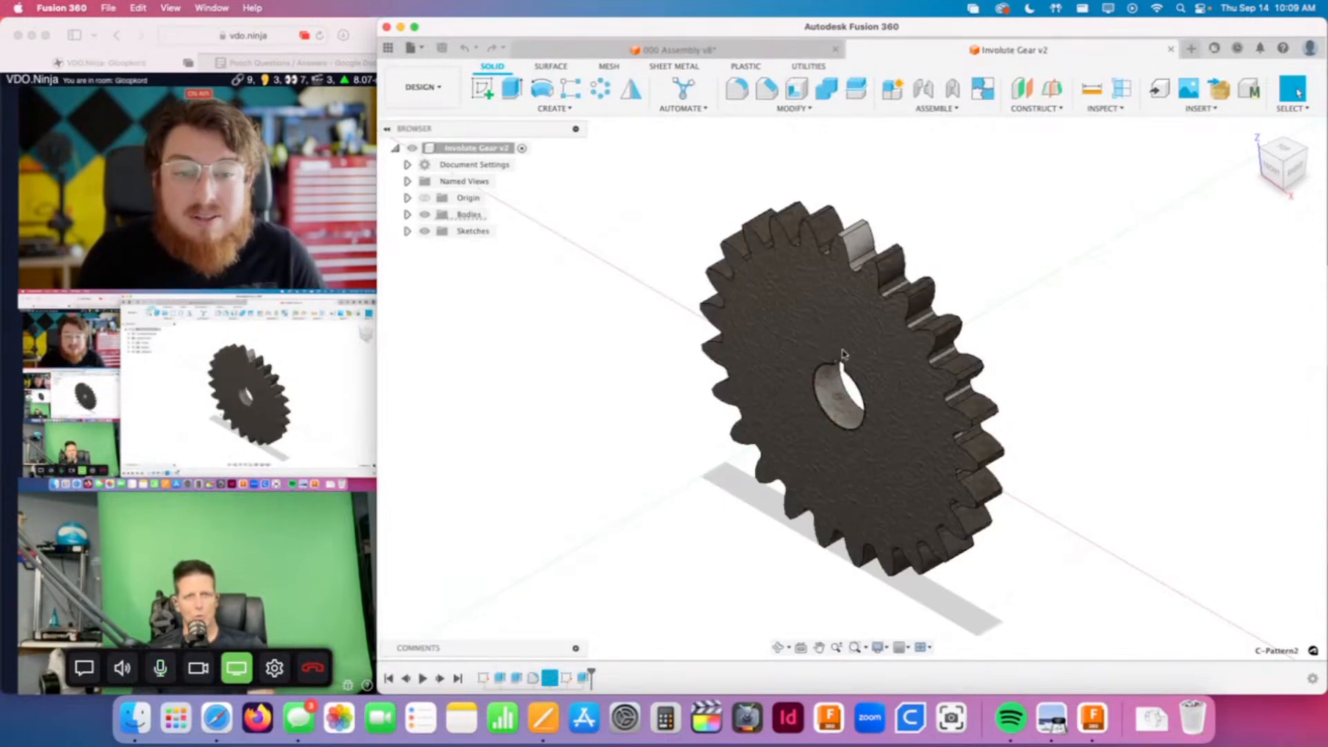
pyautogui.scroll(5, 841, 241)
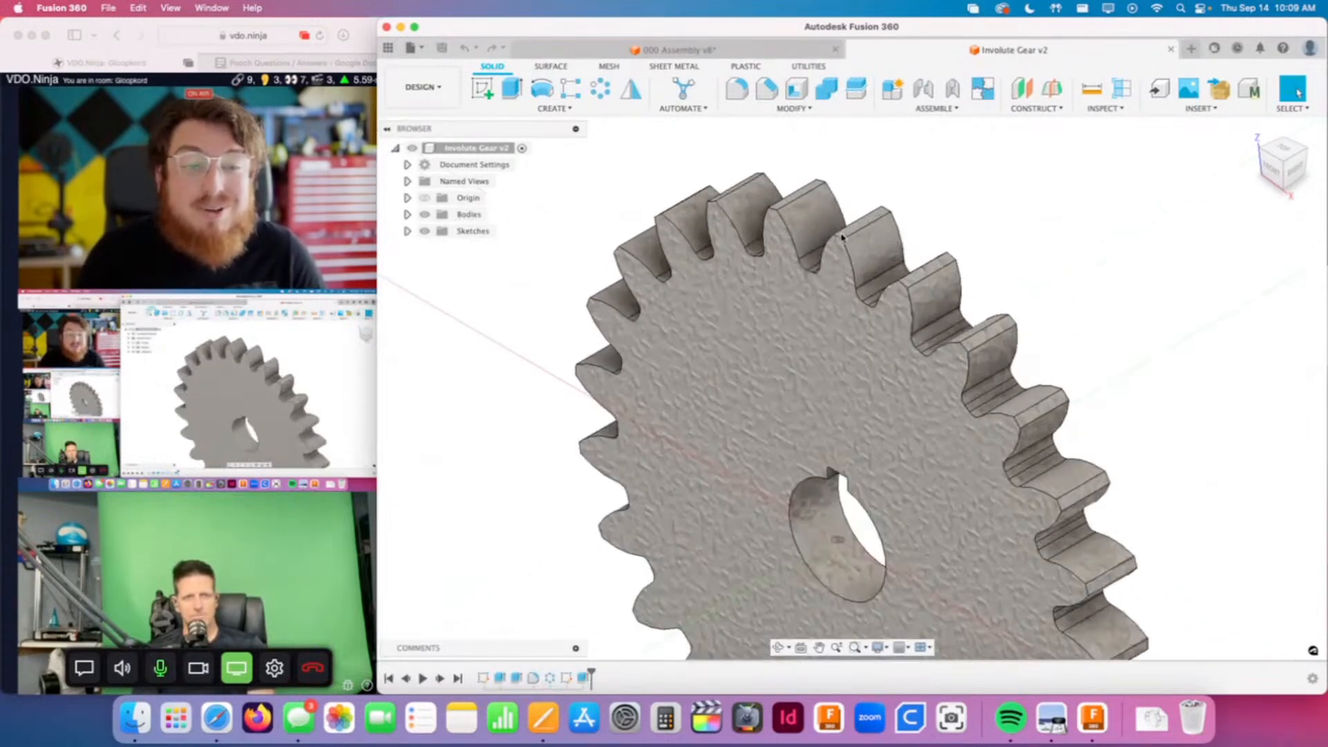
# Step: Look through the project files in the 1-Single Part and 2-Mechanical Design folders, and hide the file browser
pyautogui.click(388, 49)
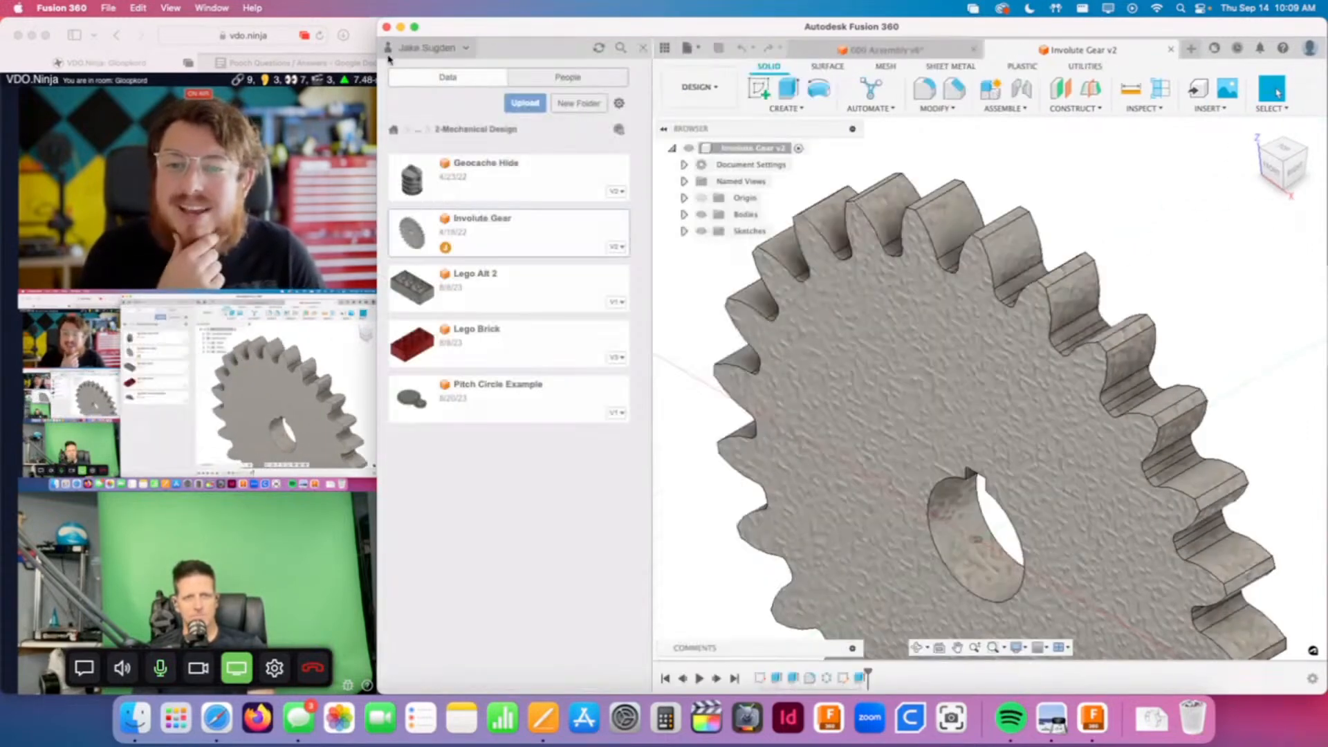
pyautogui.click(418, 129)
pyautogui.click(441, 167)
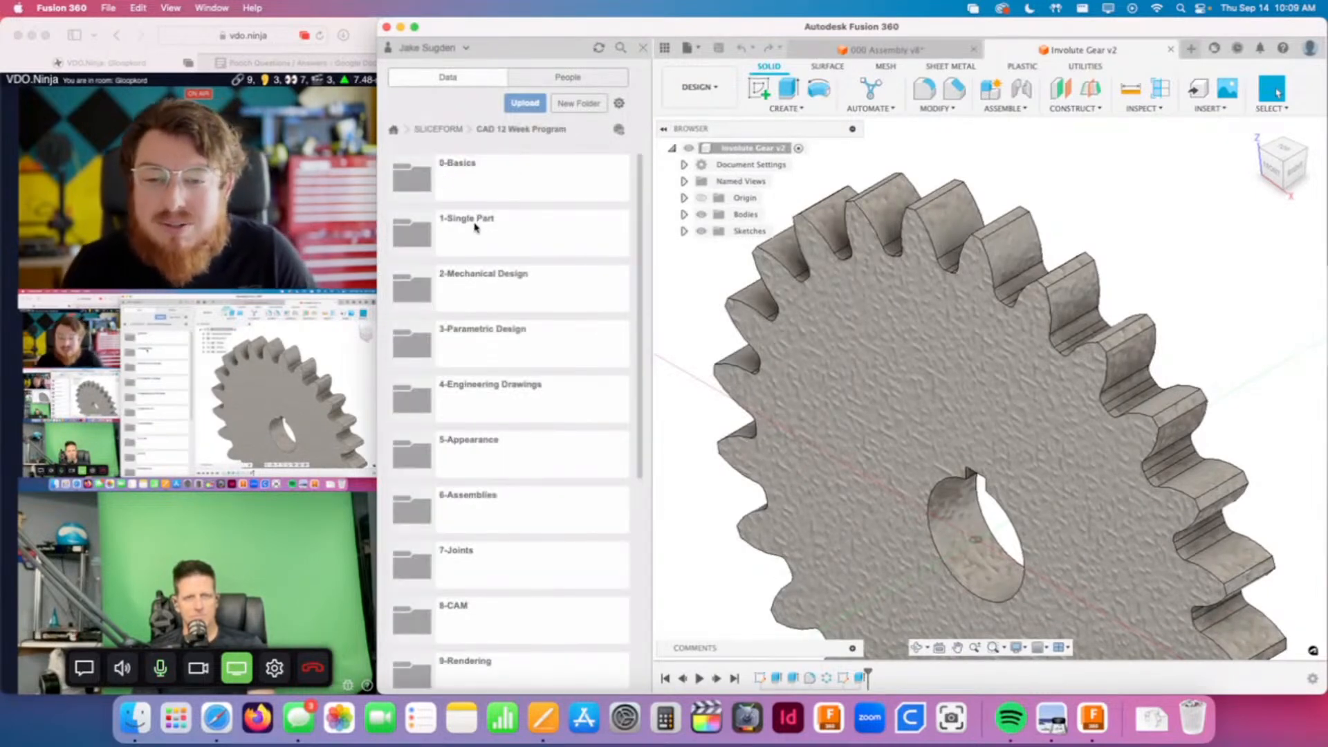
pyautogui.click(446, 216)
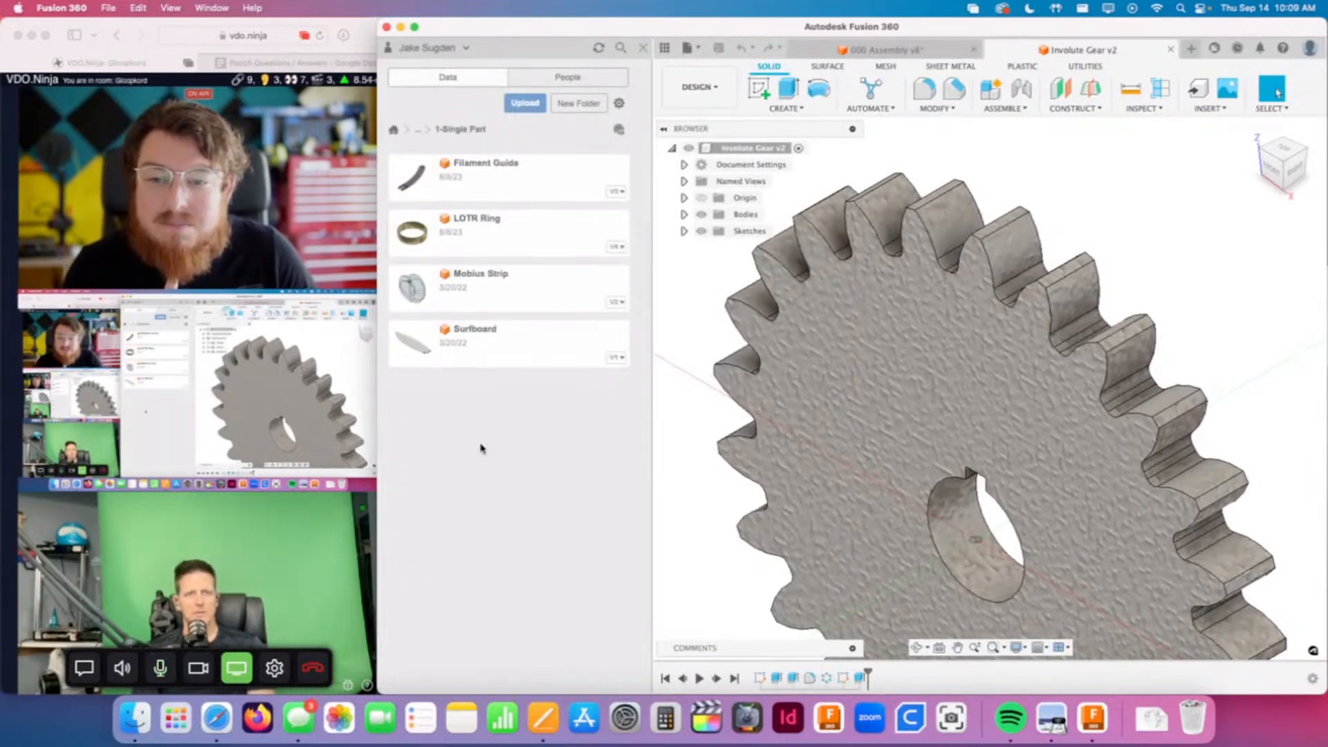
pyautogui.click(418, 130)
pyautogui.click(444, 167)
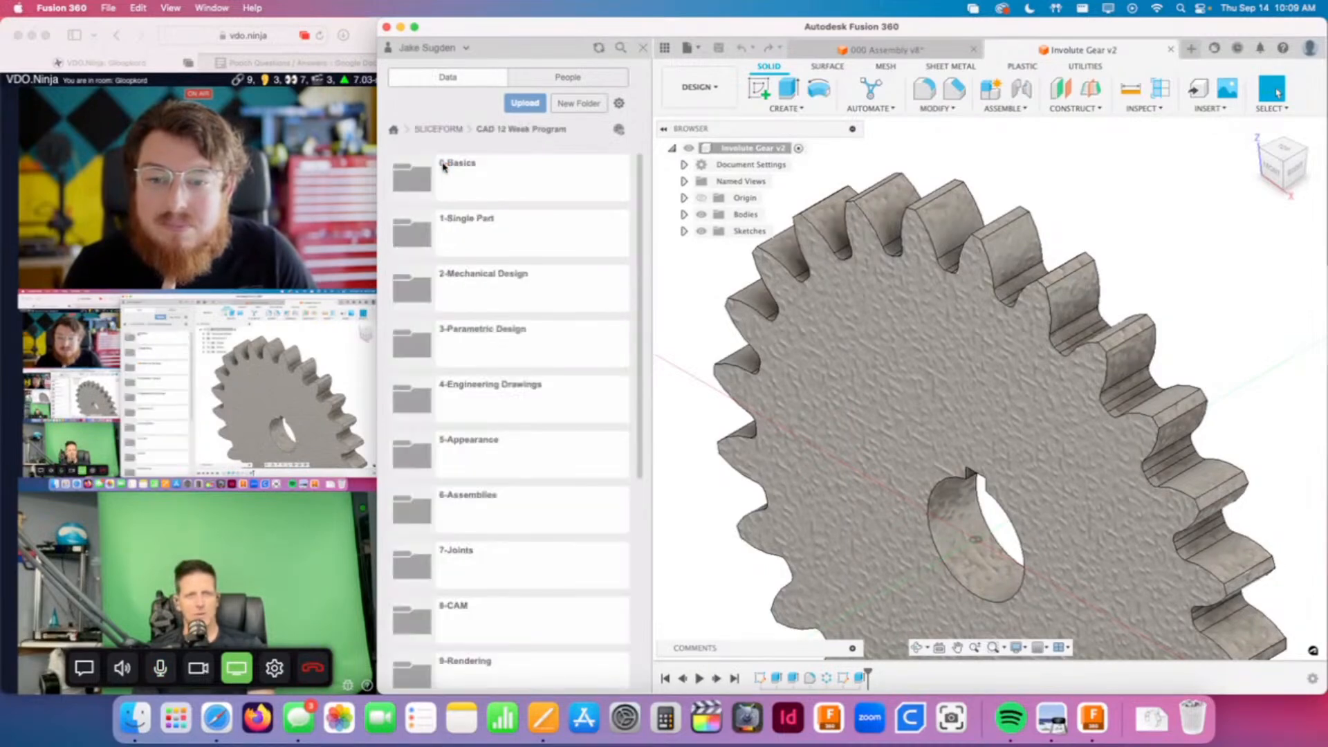
pyautogui.click(484, 276)
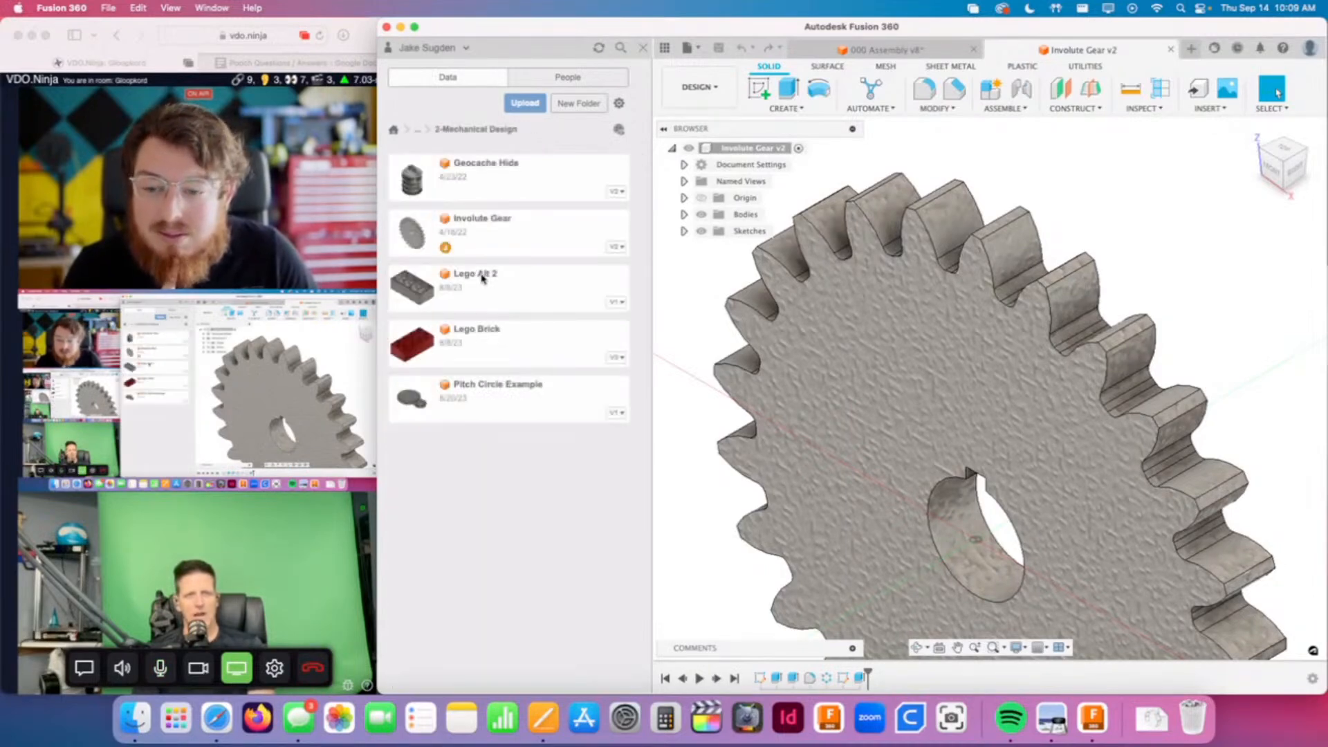
pyautogui.click(643, 47)
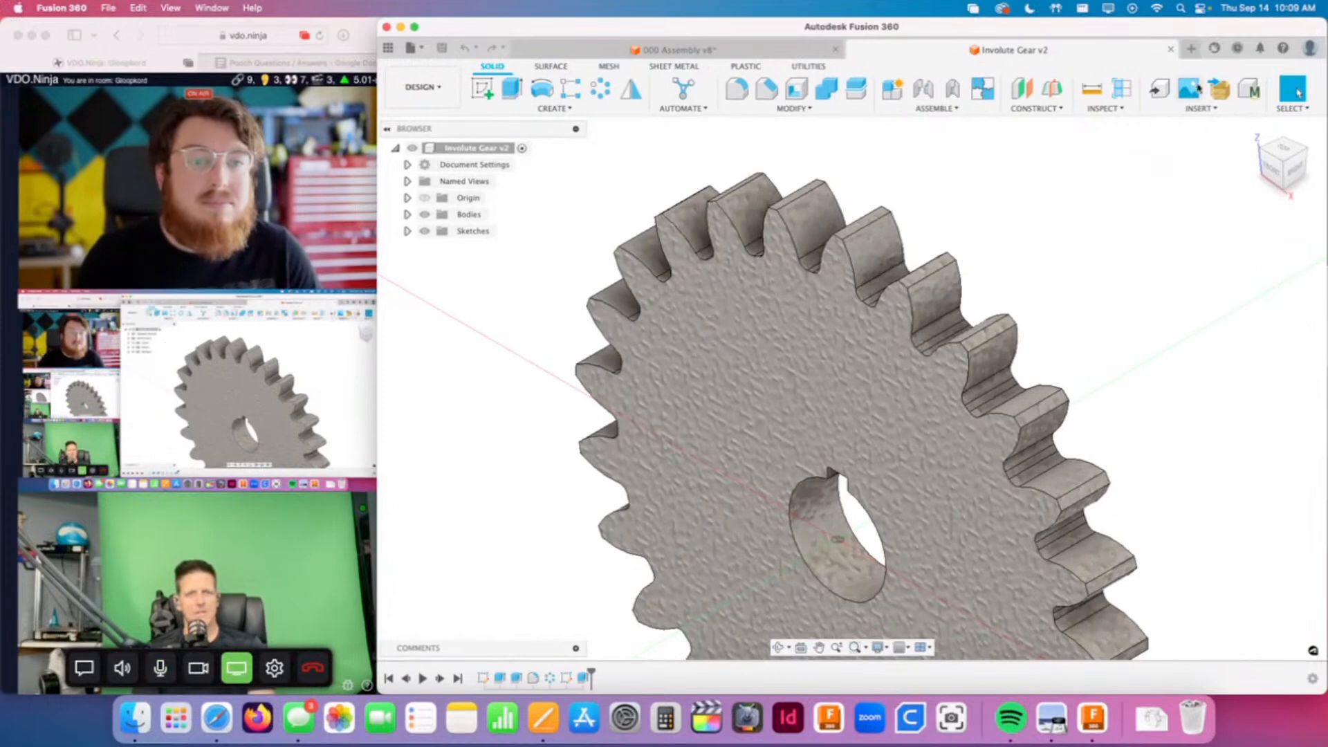
# Step: Create a new design and start a sketch on the front plane
pyautogui.click(1191, 48)
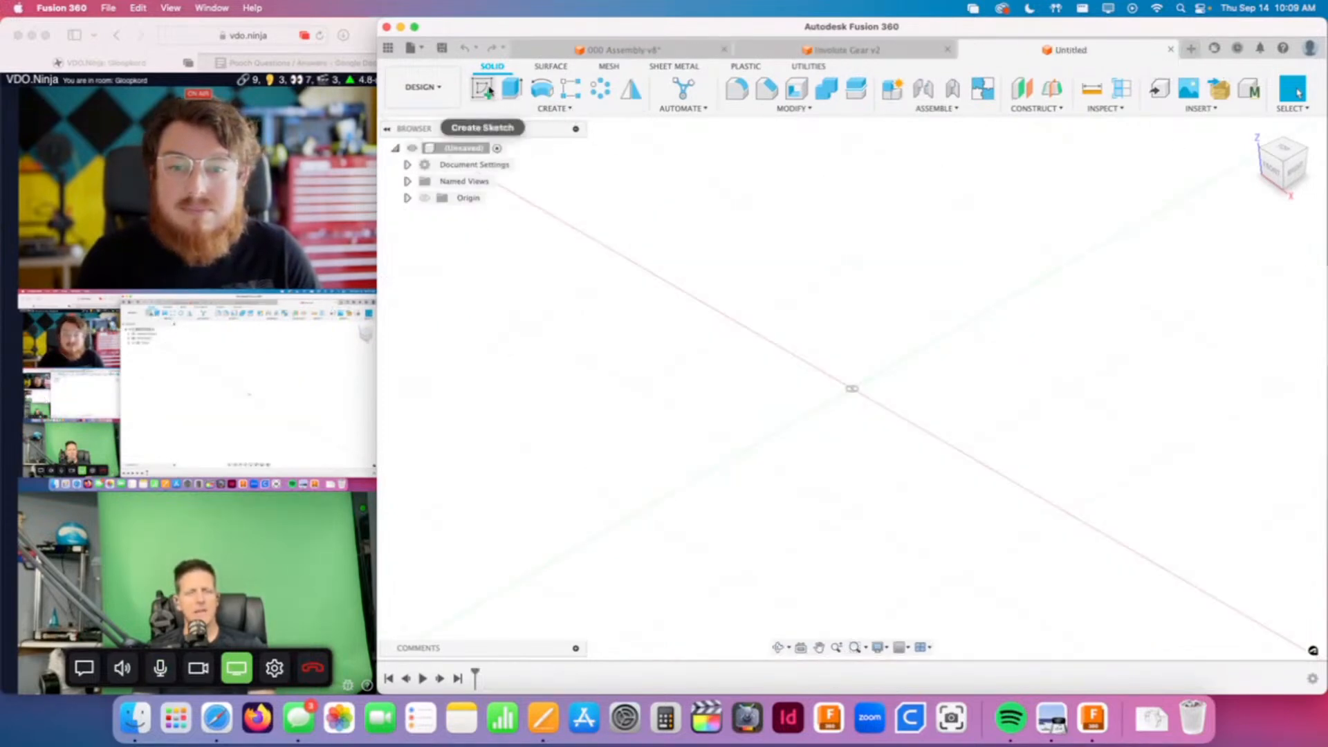
pyautogui.click(482, 89)
pyautogui.click(889, 379)
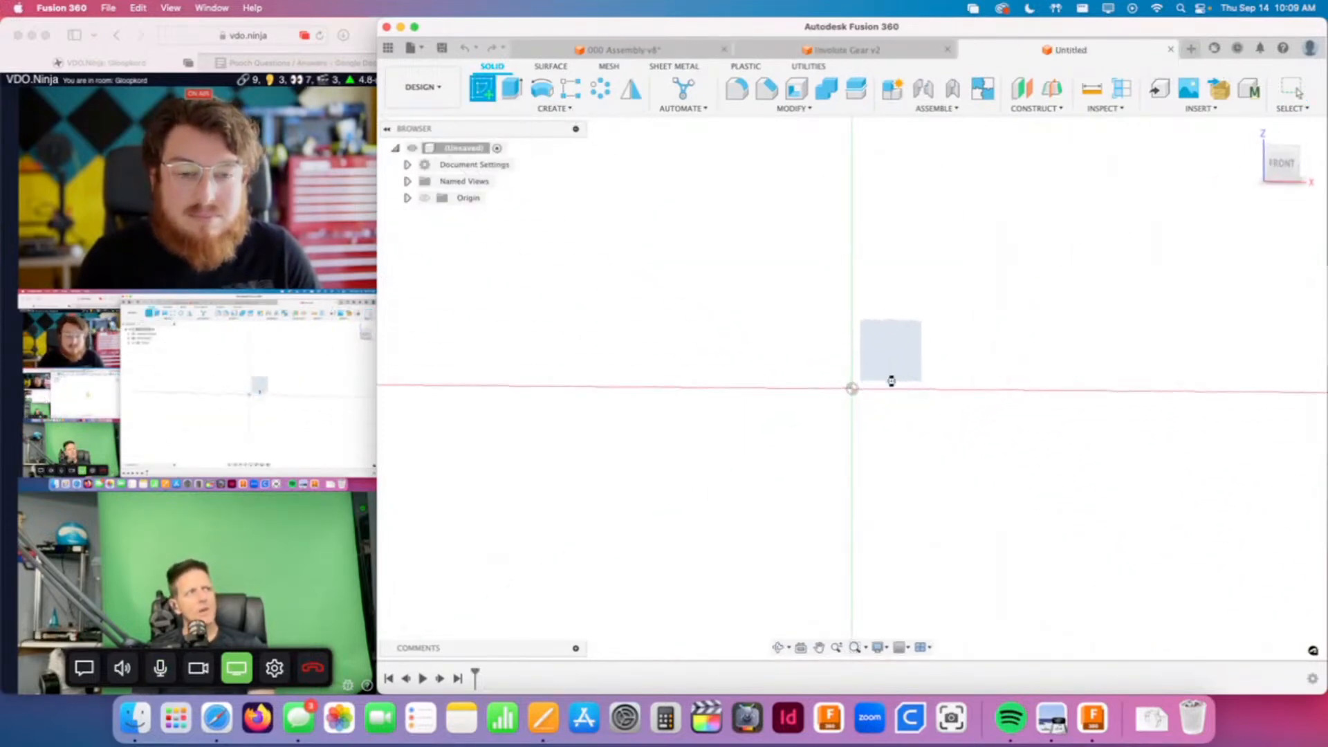
# Step: Sketch a circle about 36 mm in diameter centred on the origin
pyautogui.press('c')
pyautogui.click(796, 442)
pyautogui.click(853, 440)
pyautogui.press('Escape')
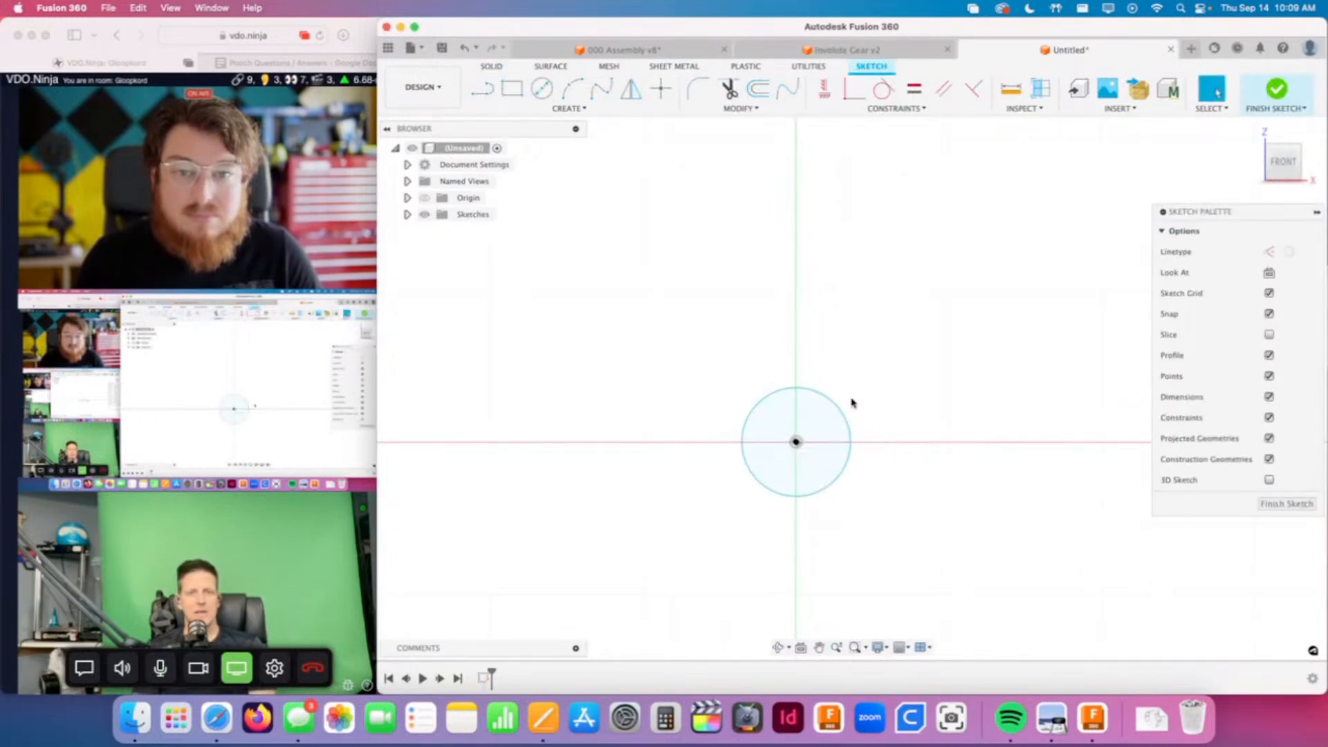
# Step: Pattern the circle into a rectangular pattern of 3 along the horizontal axis over a 110 mm extent, and collapse the sketch palette
pyautogui.click(568, 108)
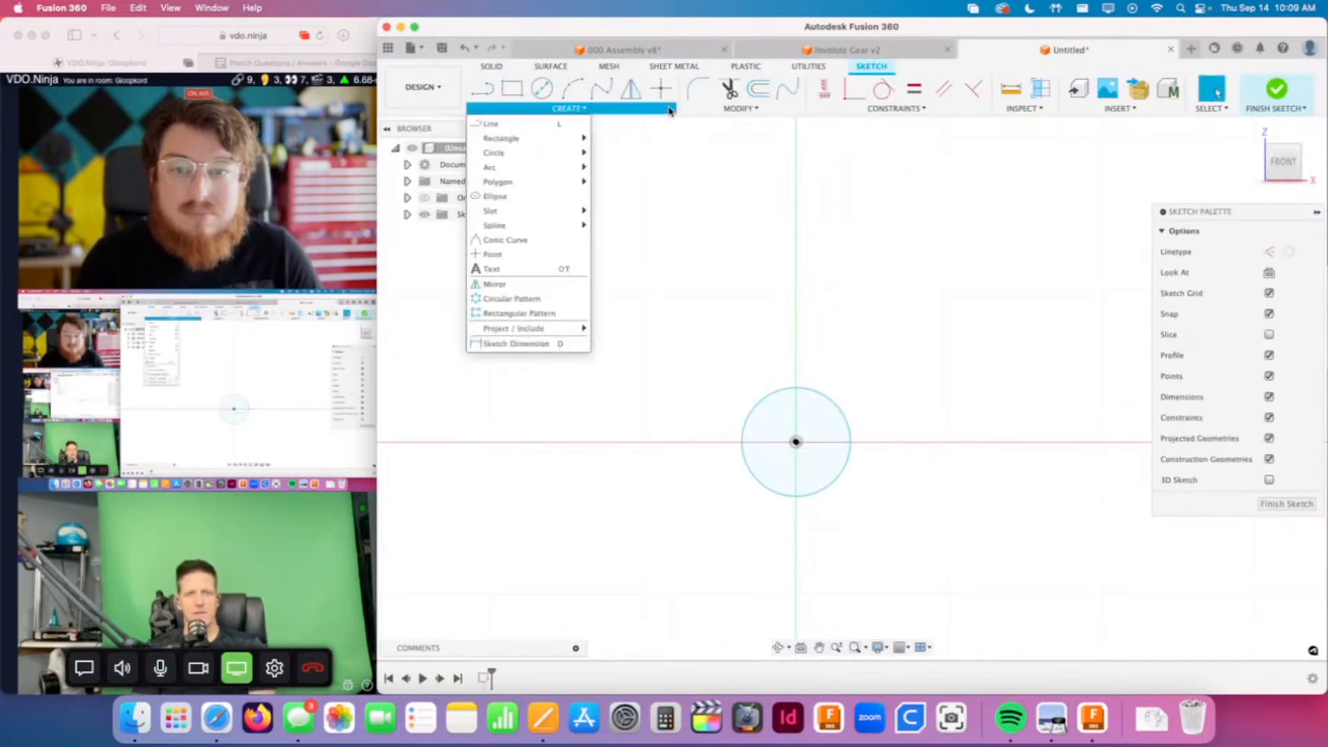
pyautogui.click(520, 314)
pyautogui.click(839, 407)
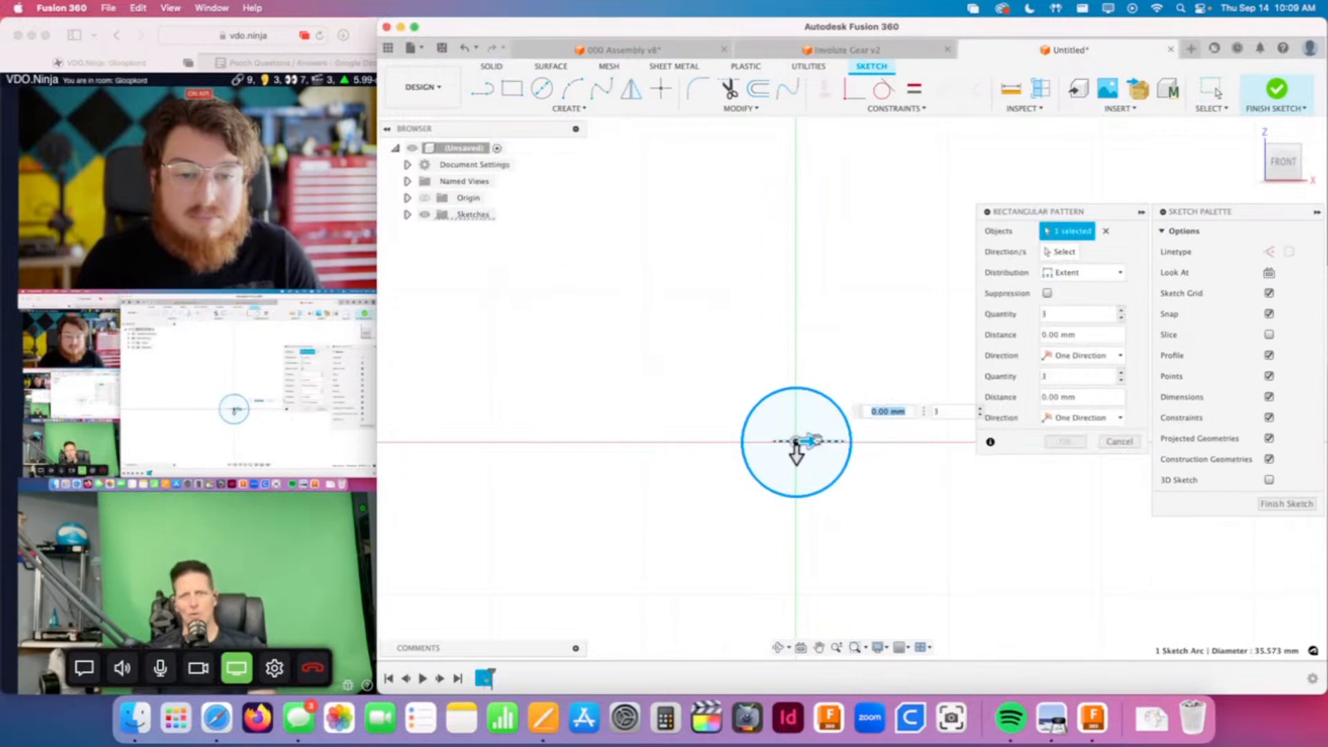
pyautogui.scroll(-3, 829, 527)
pyautogui.moveTo(829, 527); pyautogui.dragTo(575, 533, button='middle')
pyautogui.moveTo(719, 480); pyautogui.dragTo(794, 480)
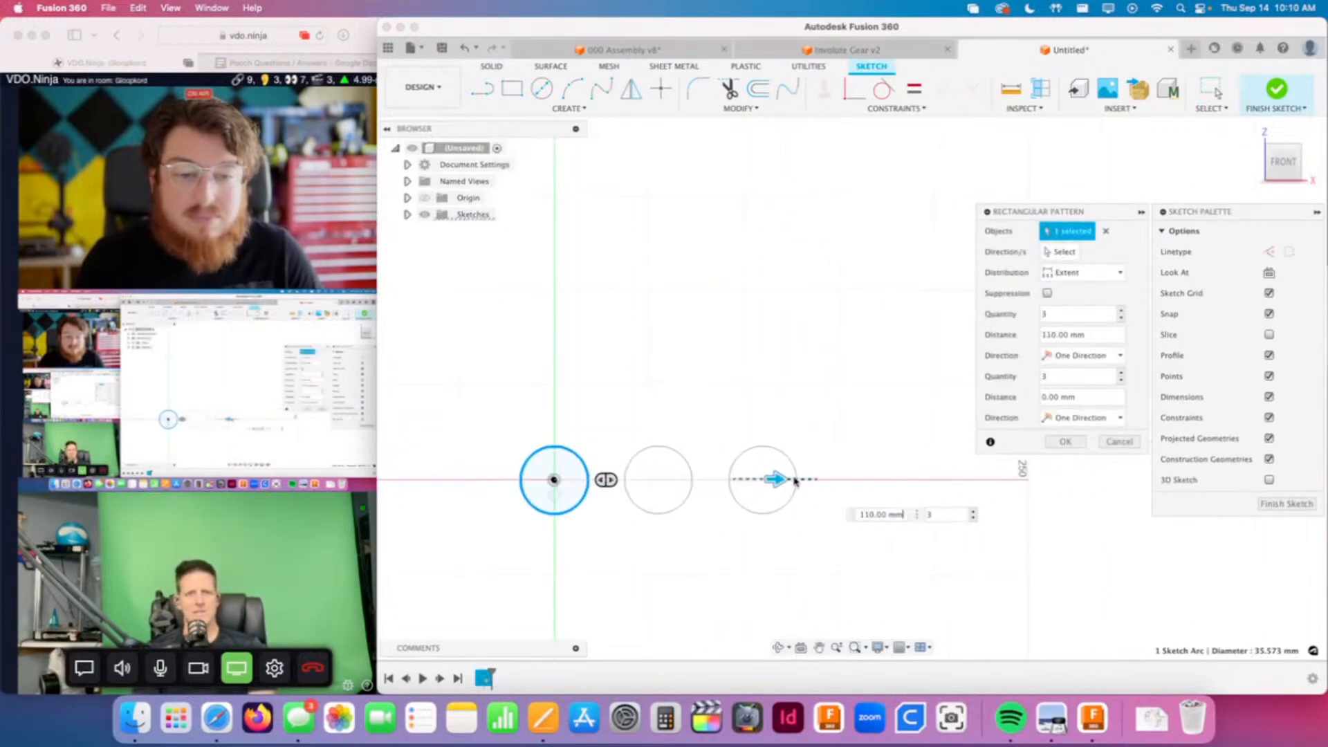
pyautogui.click(1066, 443)
pyautogui.click(1317, 212)
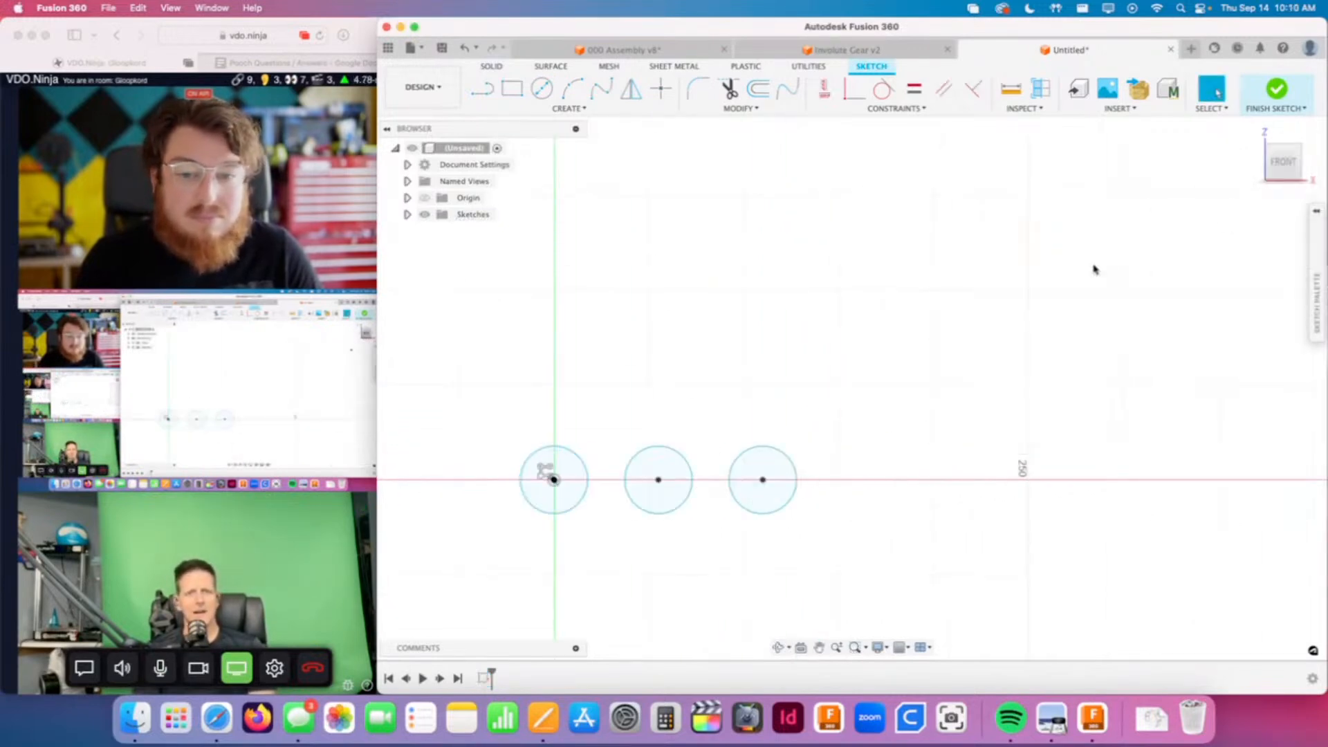
# Step: Open the circle pattern for editing from its constraint symbol at the first circle, review its settings, and close it
pyautogui.moveTo(551, 528); pyautogui.dragTo(592, 513, button='middle')
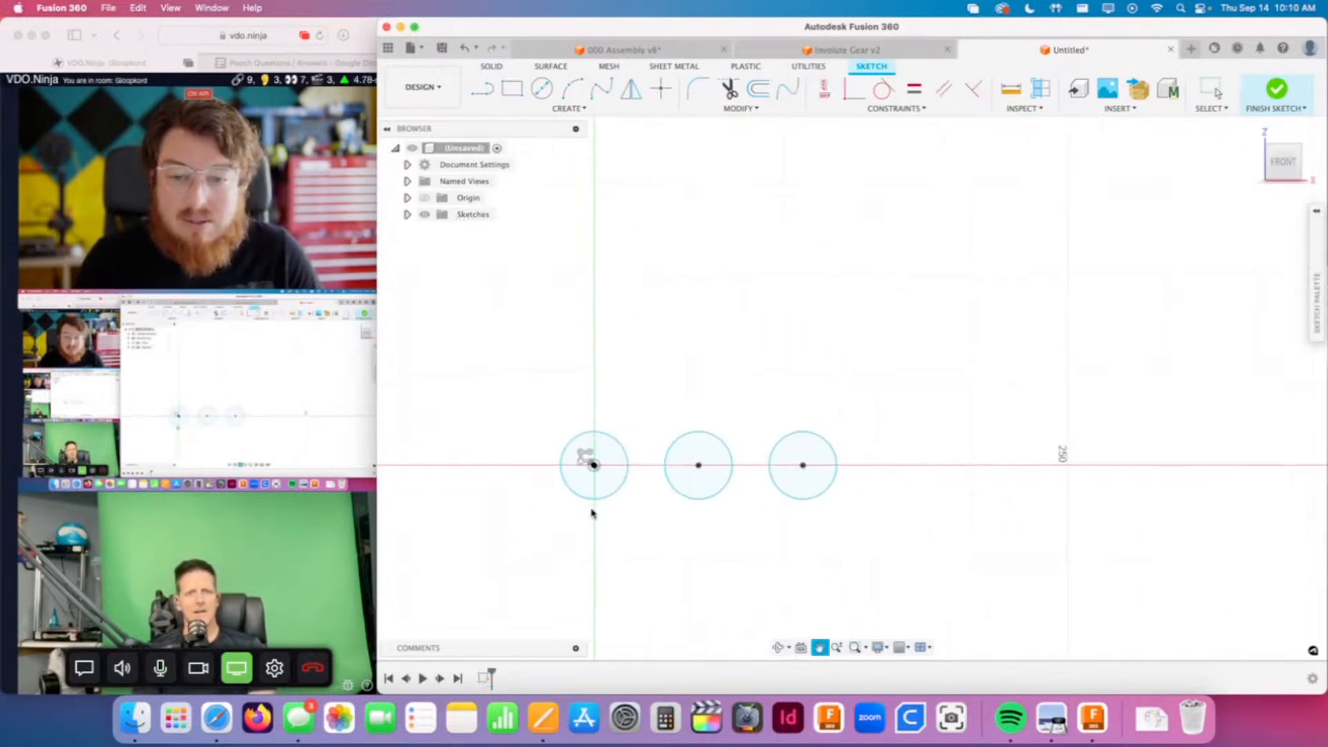
pyautogui.doubleClick(587, 461)
pyautogui.moveTo(1163, 212); pyautogui.dragTo(987, 210)
pyautogui.click(1072, 438)
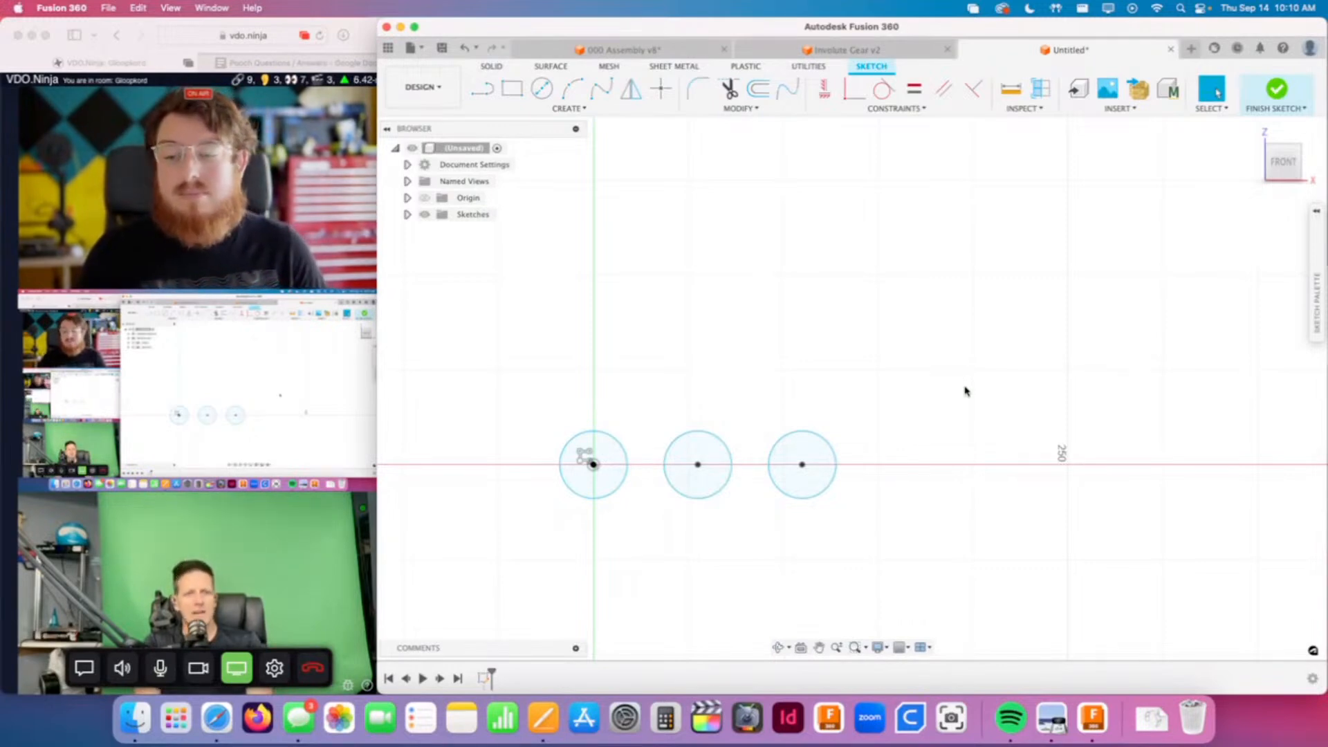
# Step: Examine the rectangular pattern constraint symbol at the first circle's centre, selecting and deselecting it
pyautogui.moveTo(772, 516); pyautogui.dragTo(812, 510, button='middle')
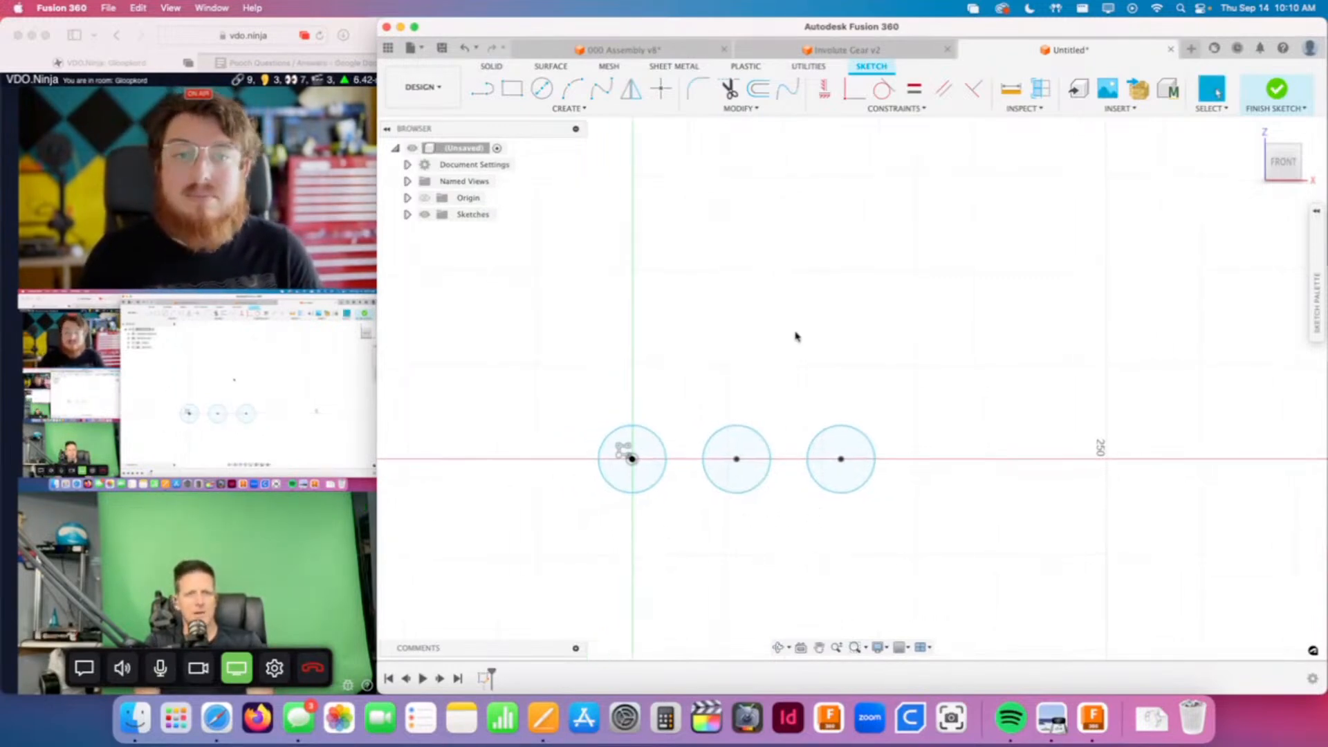
pyautogui.moveTo(775, 398); pyautogui.dragTo(795, 376, button='middle')
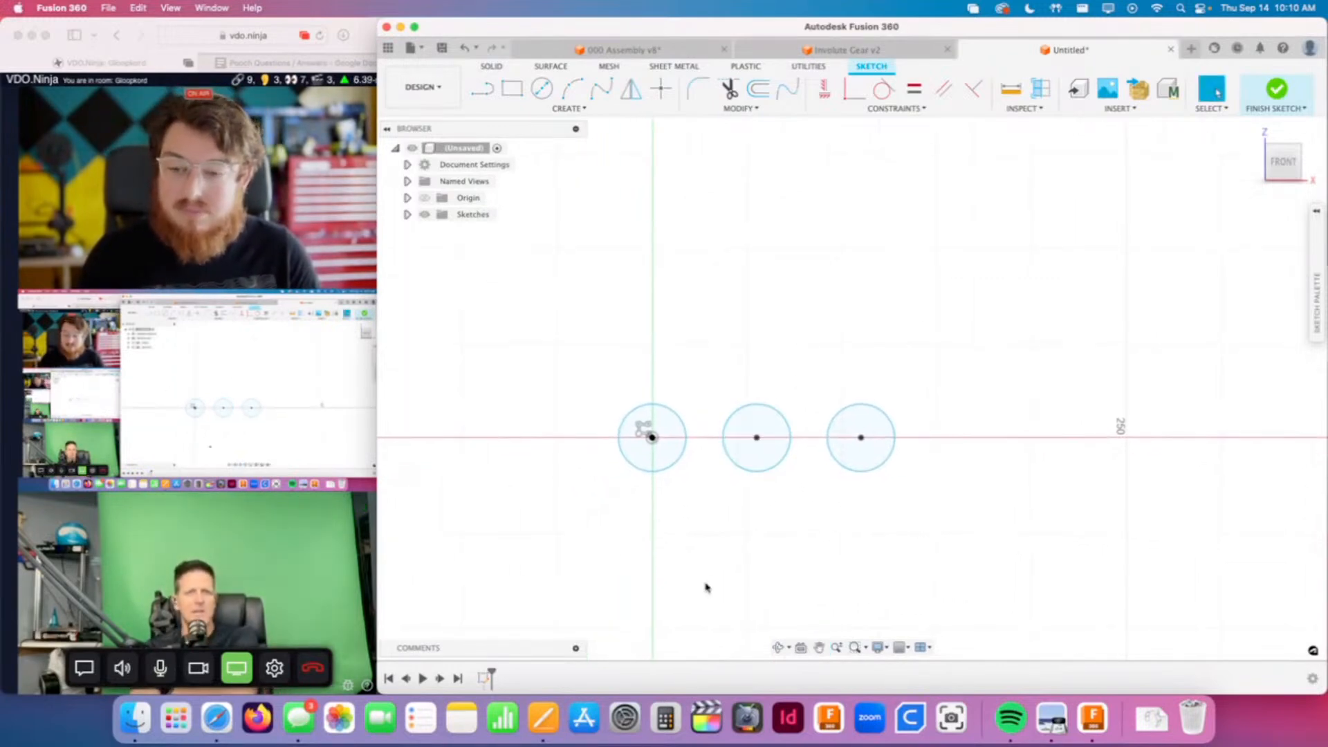
pyautogui.scroll(3, 734, 526)
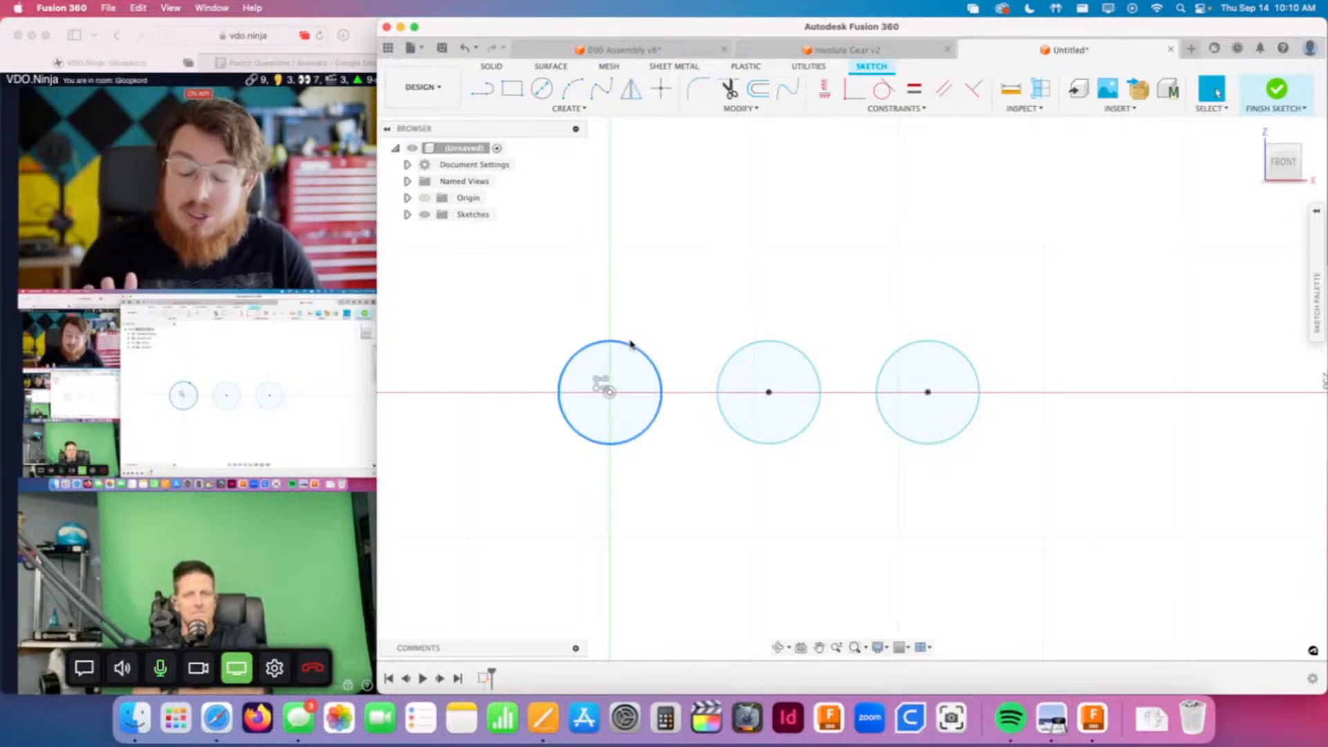
pyautogui.click(600, 383)
pyautogui.click(693, 529)
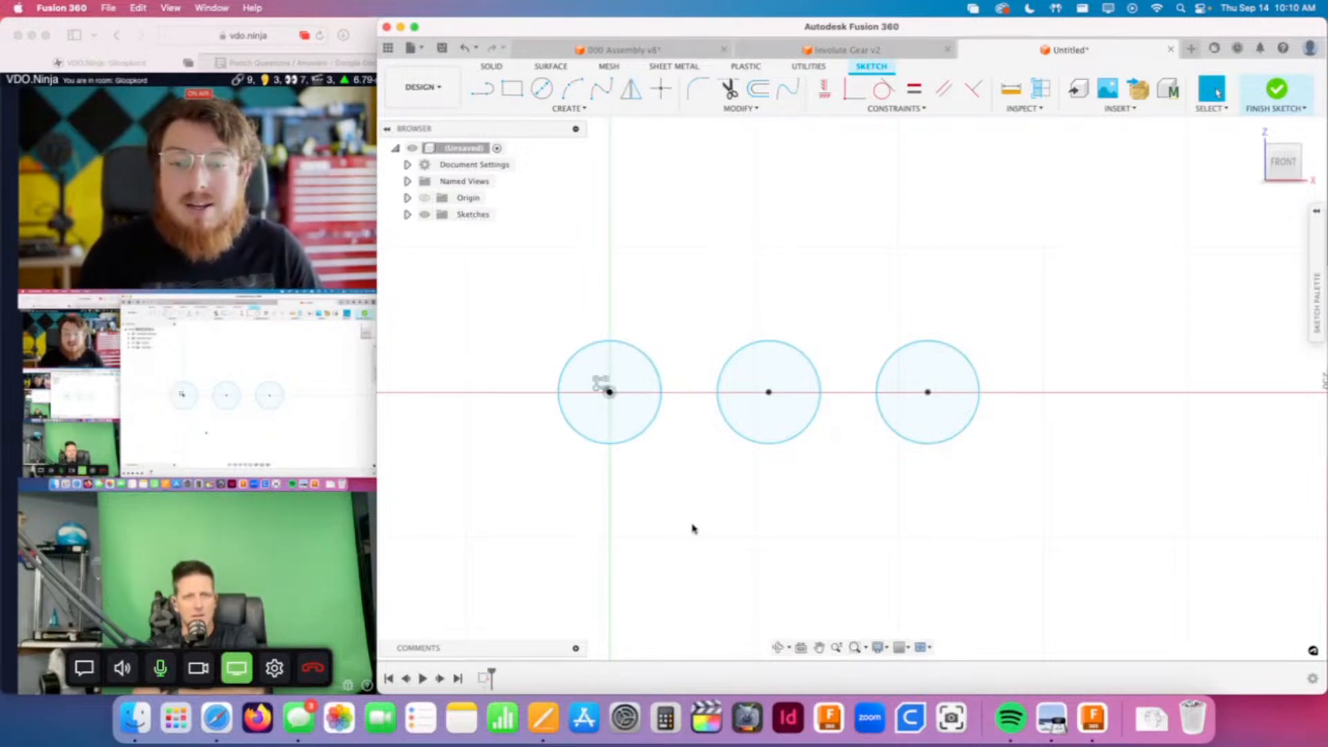
# Step: Dimension the diameter of the first circle at the origin, accepting the size as drawn
pyautogui.press('d')
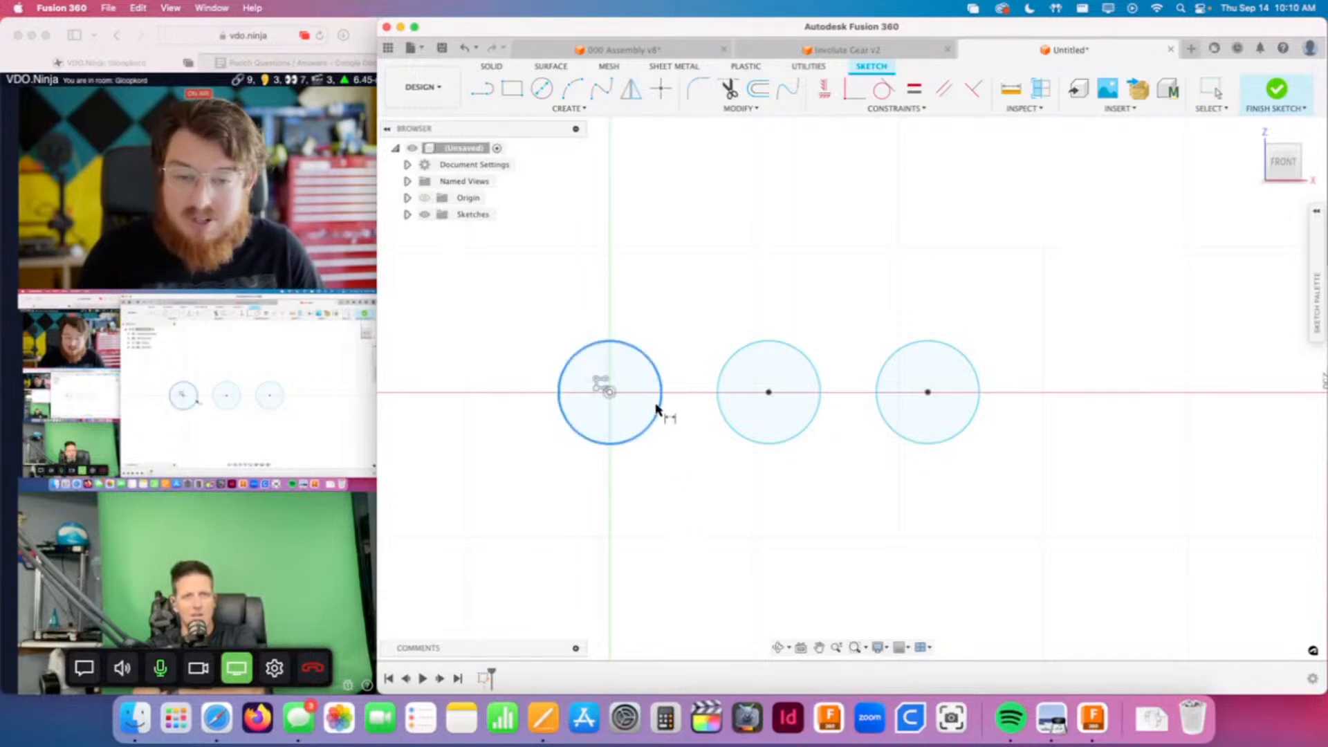
pyautogui.click(648, 356)
pyautogui.click(668, 317)
pyautogui.press('Return')
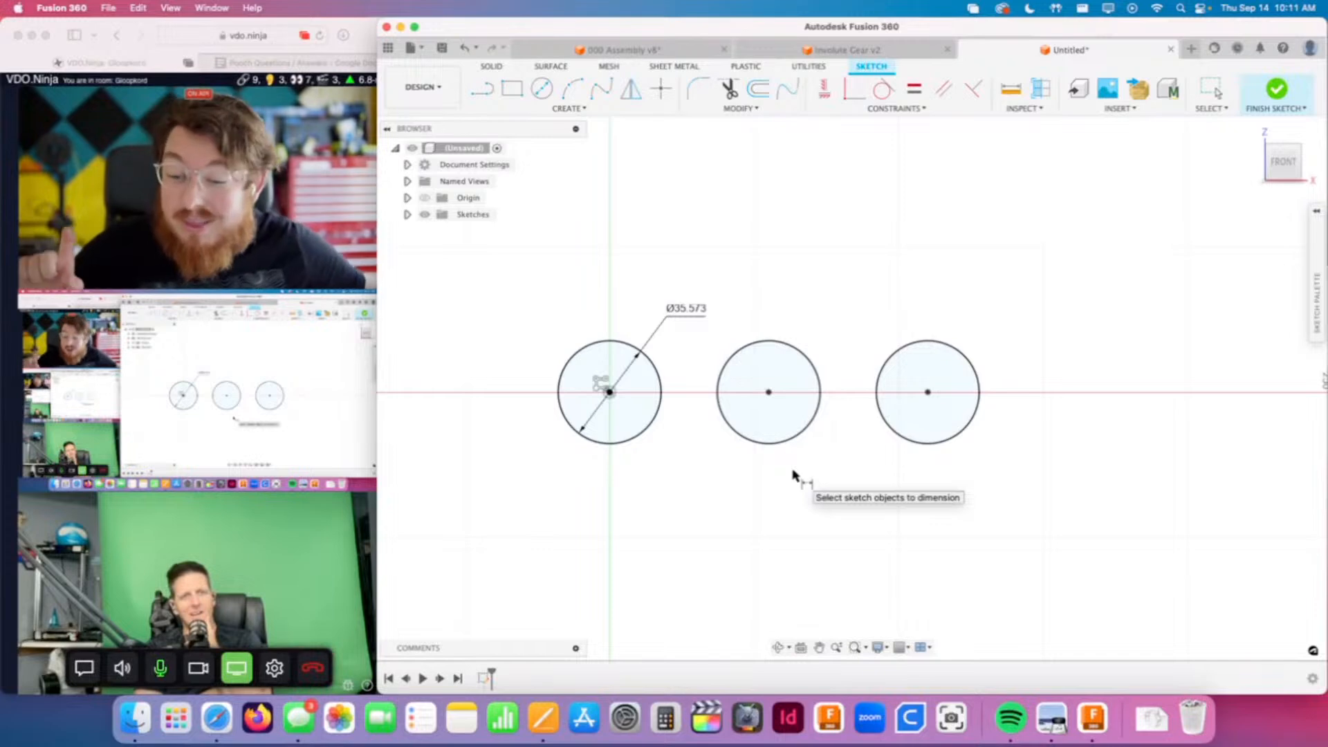
pyautogui.press('Escape')
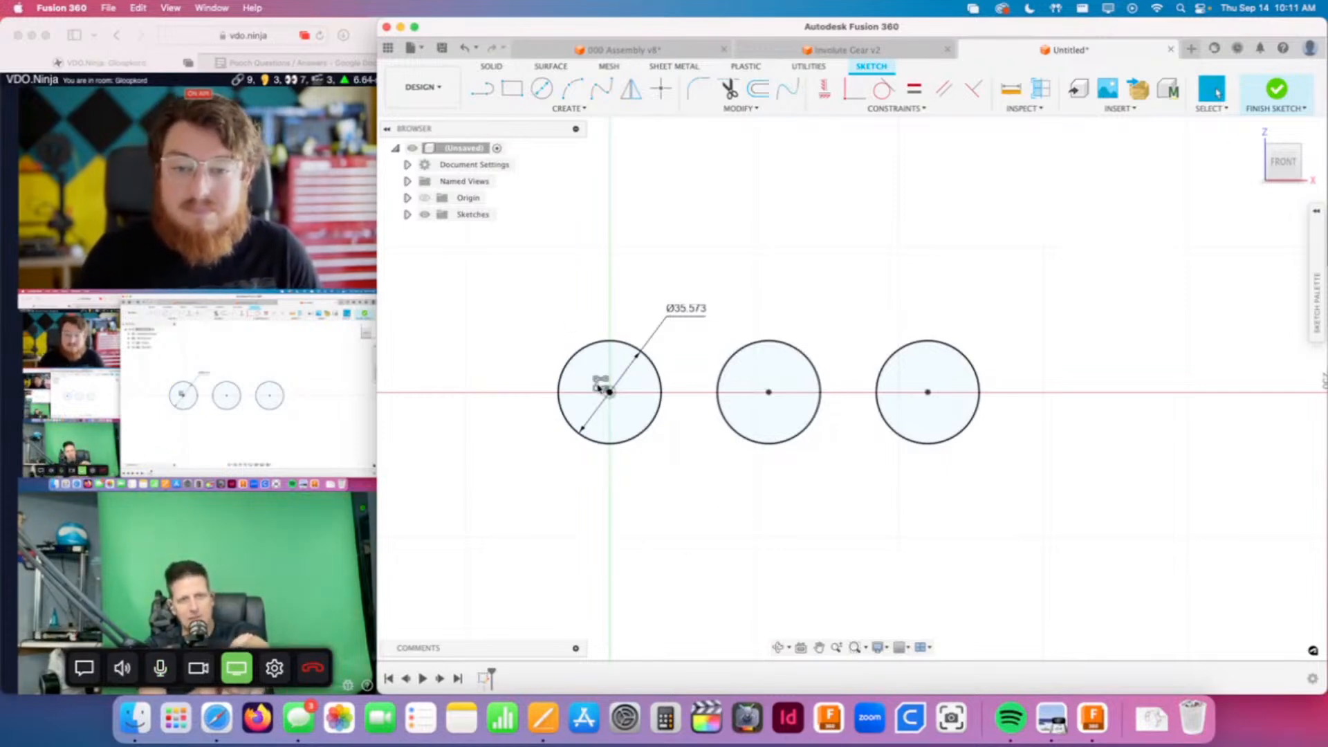
# Step: Edit the rectangular pattern of circles to a quantity of 6 and an extent distance of 95 mm
pyautogui.doubleClick(600, 387)
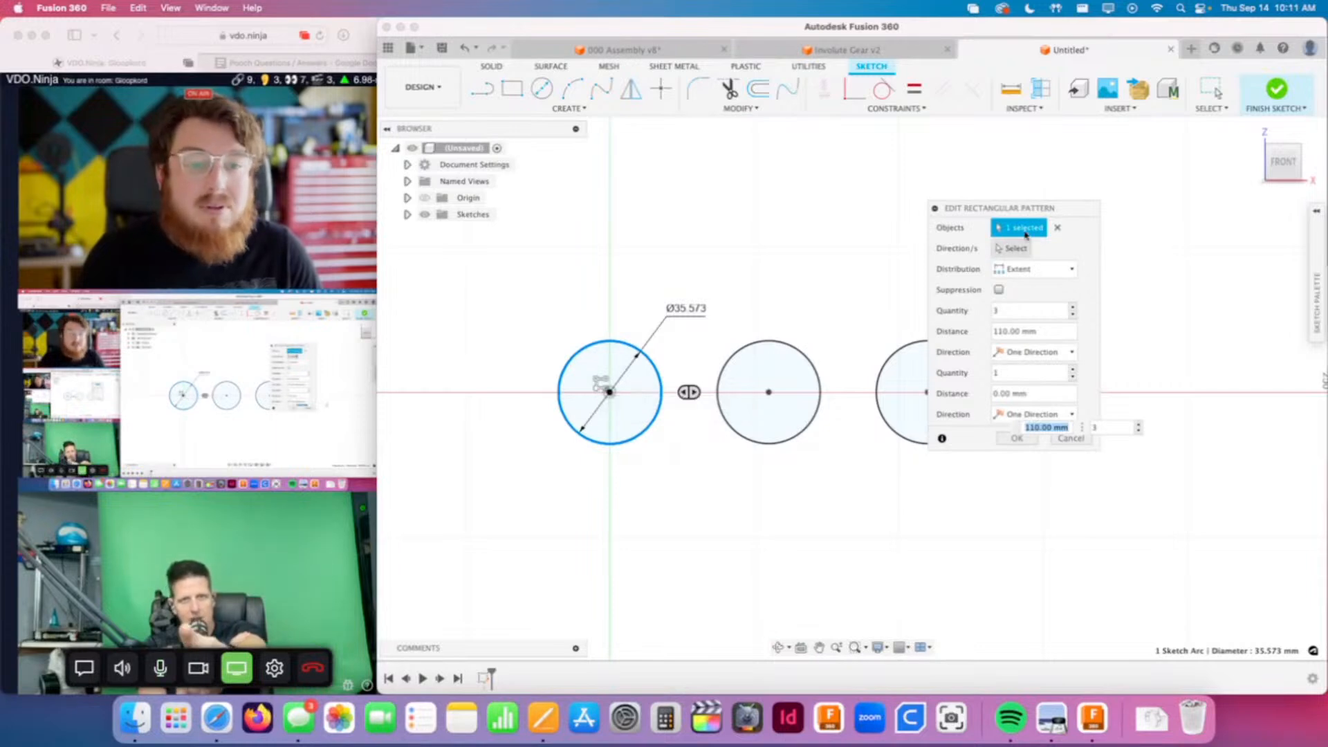
pyautogui.moveTo(934, 393); pyautogui.dragTo(867, 396)
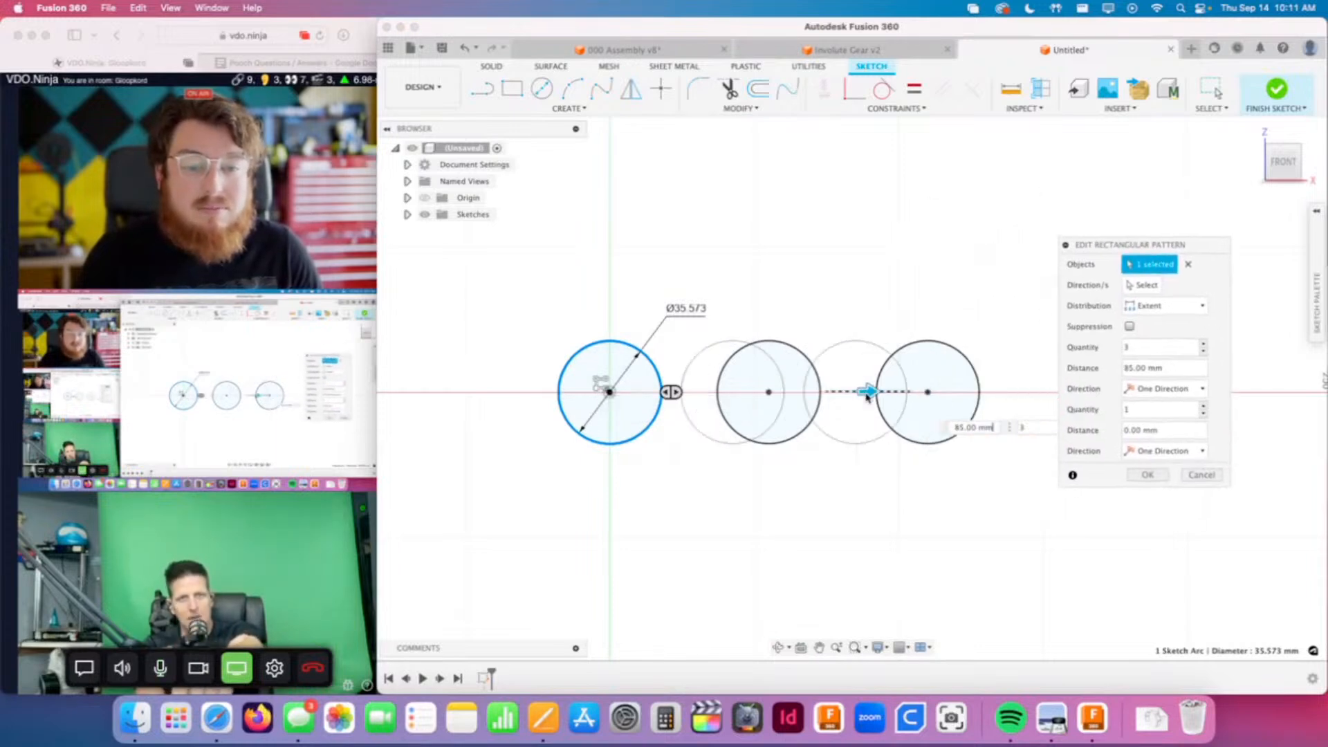
pyautogui.click(1204, 344)
pyautogui.click(1204, 344)
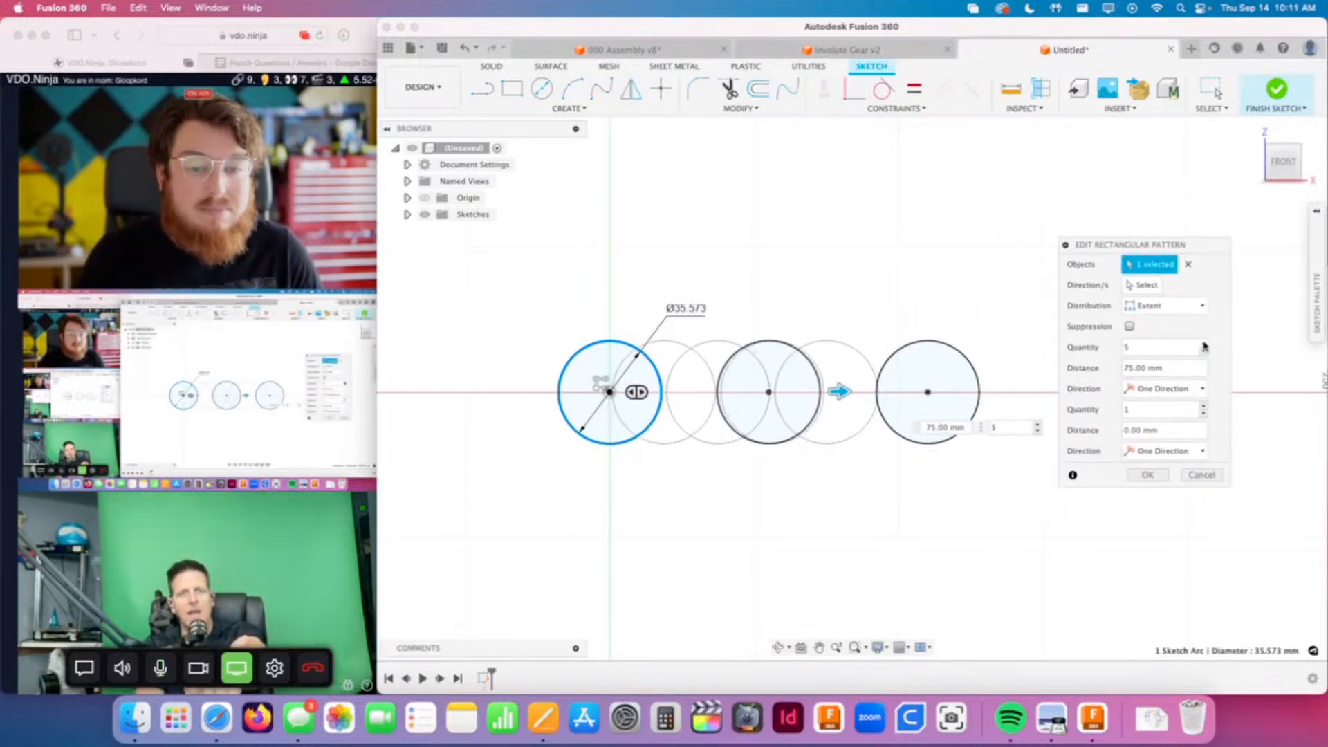
pyautogui.click(1205, 344)
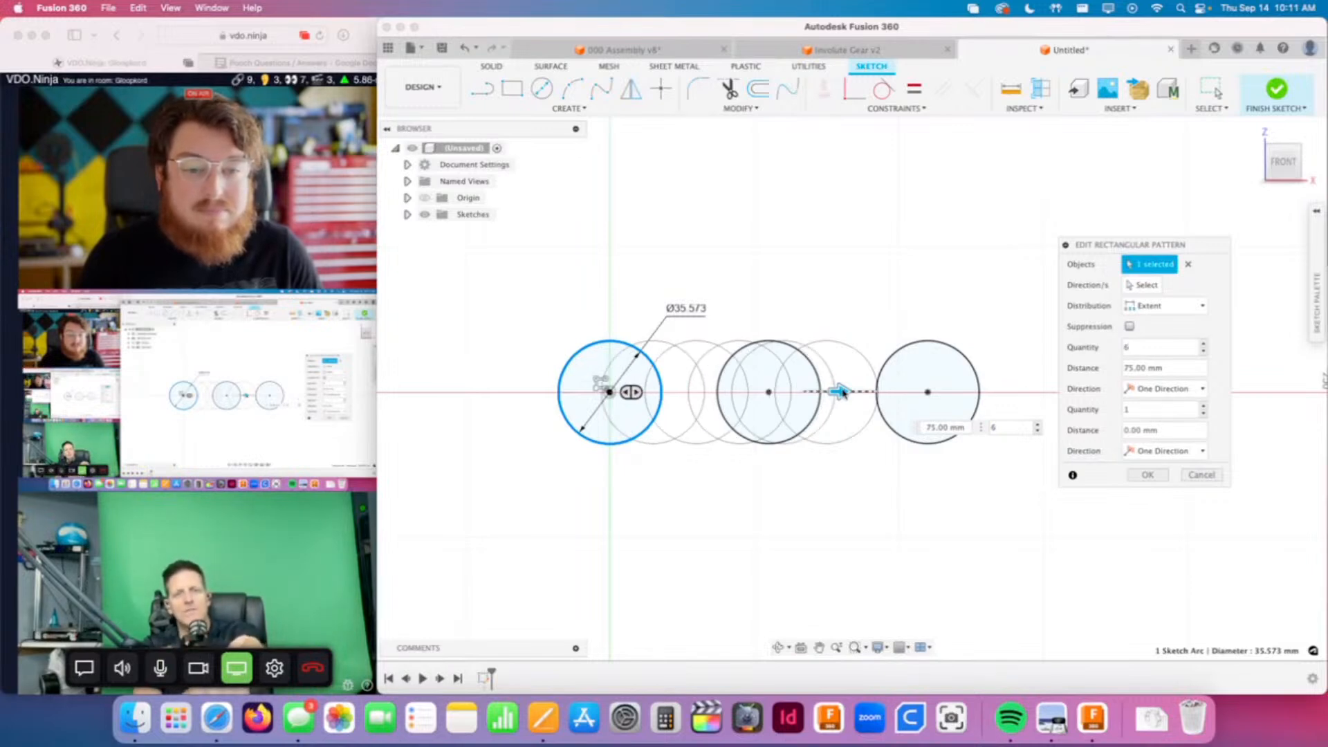
pyautogui.moveTo(839, 392); pyautogui.dragTo(961, 408)
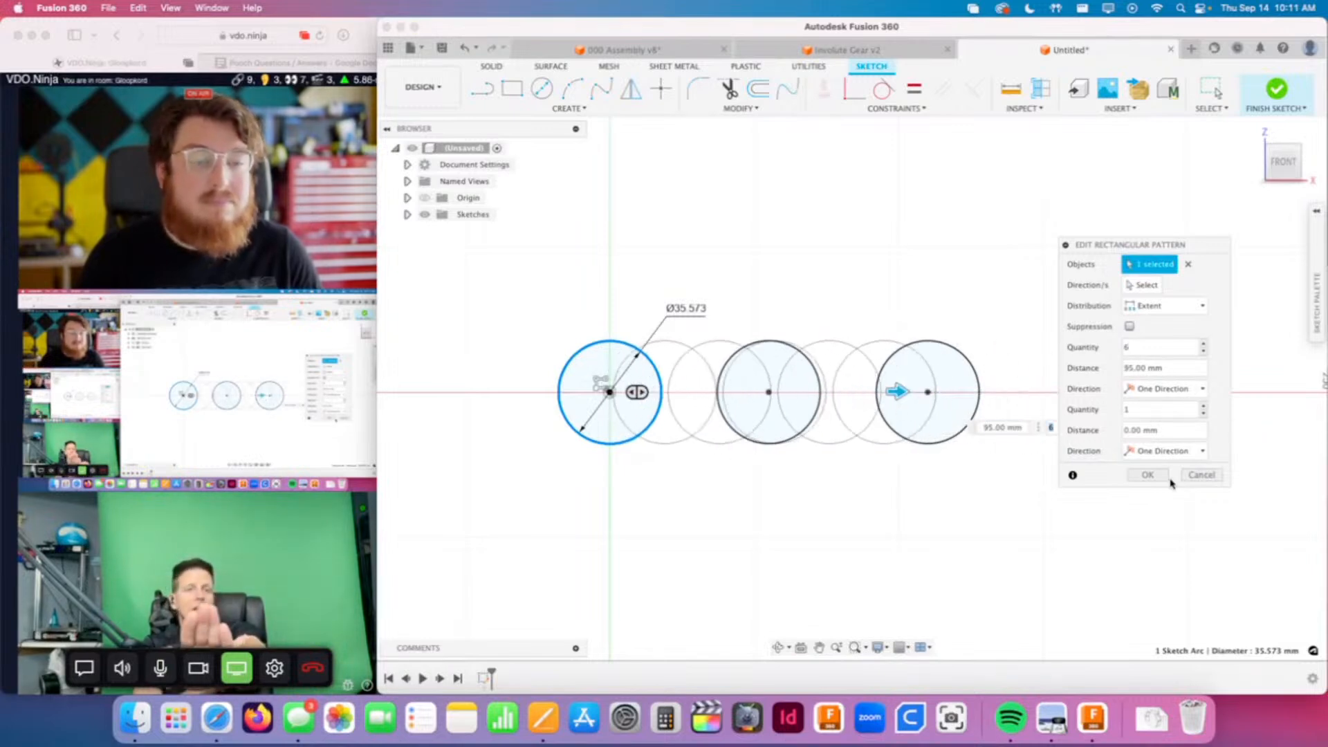
pyautogui.click(1150, 475)
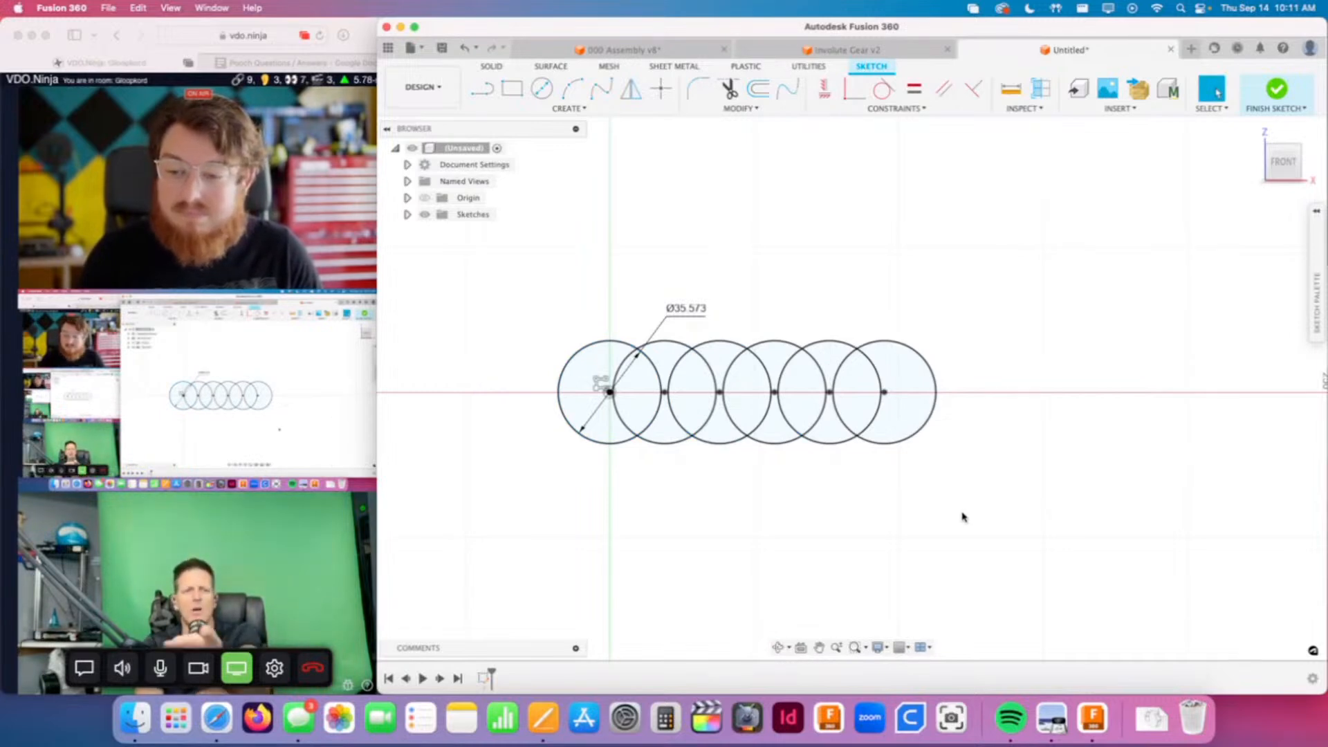
pyautogui.rightClick(598, 386)
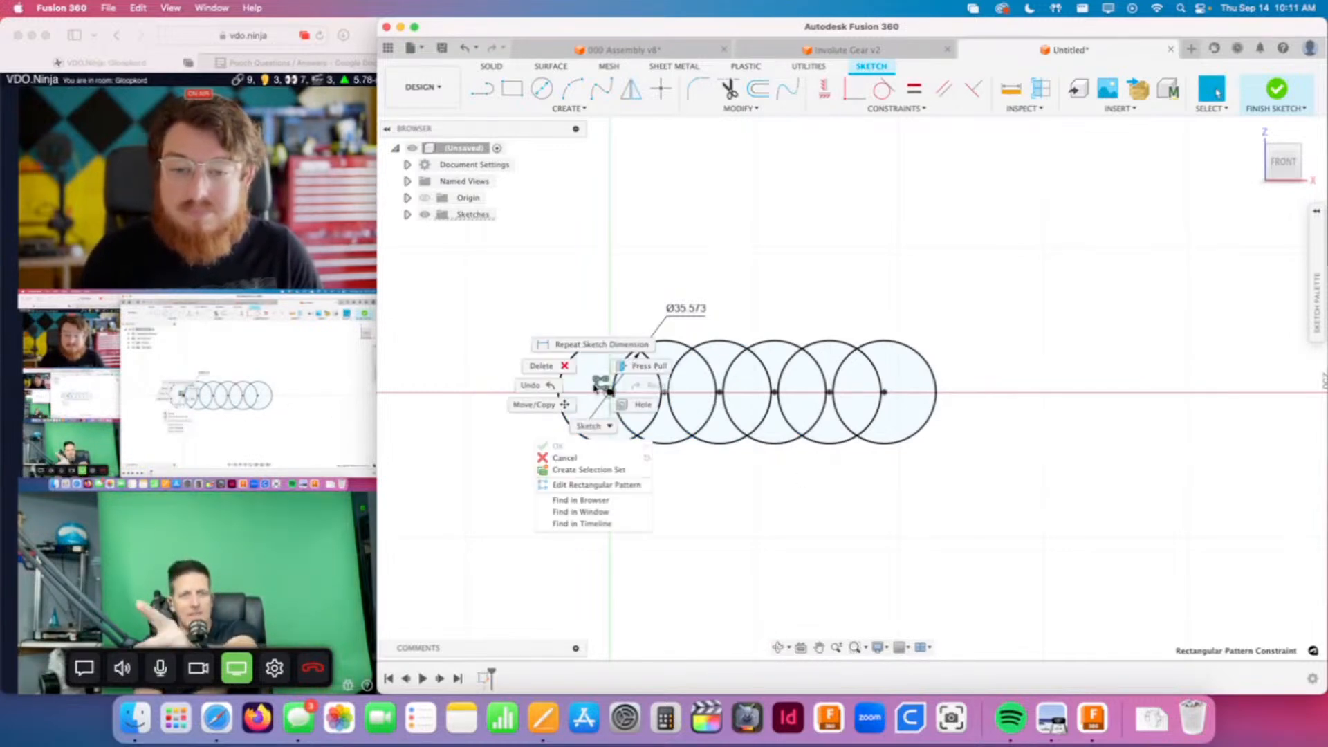
pyautogui.click(822, 537)
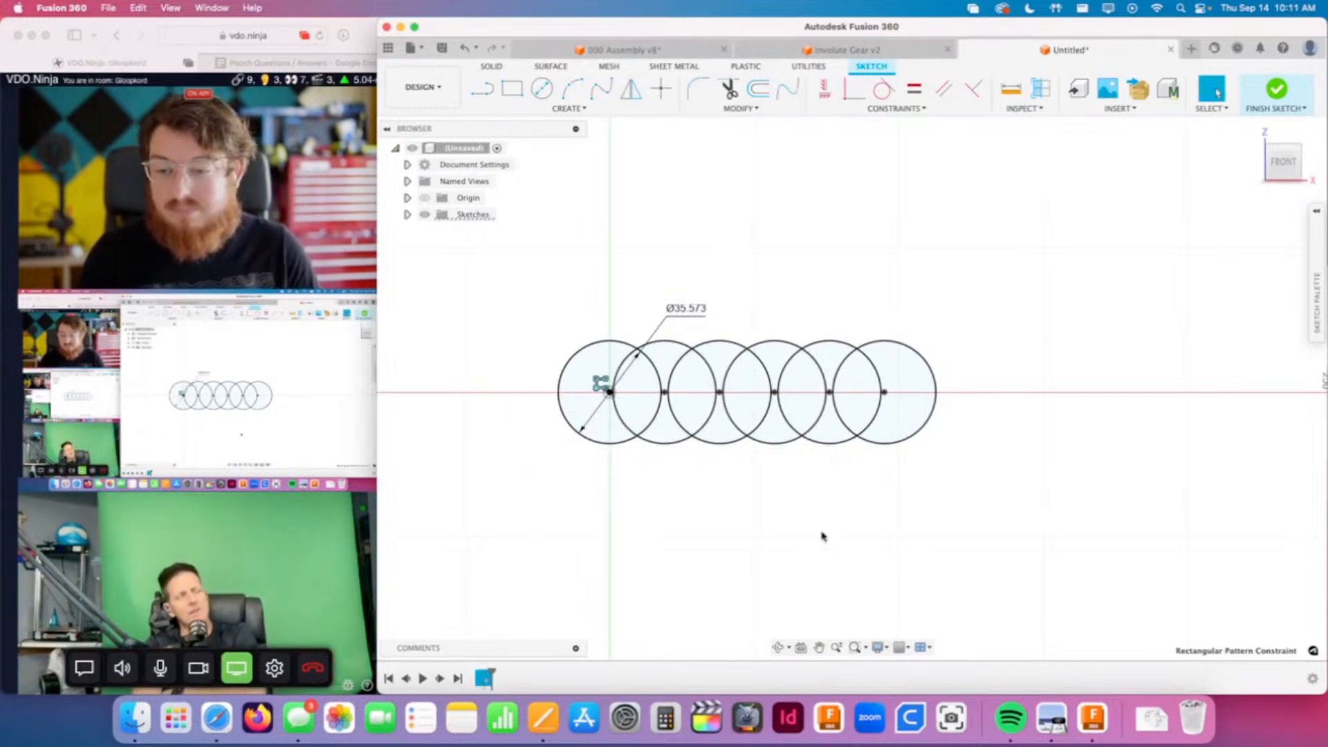
pyautogui.scroll(-2, 822, 537)
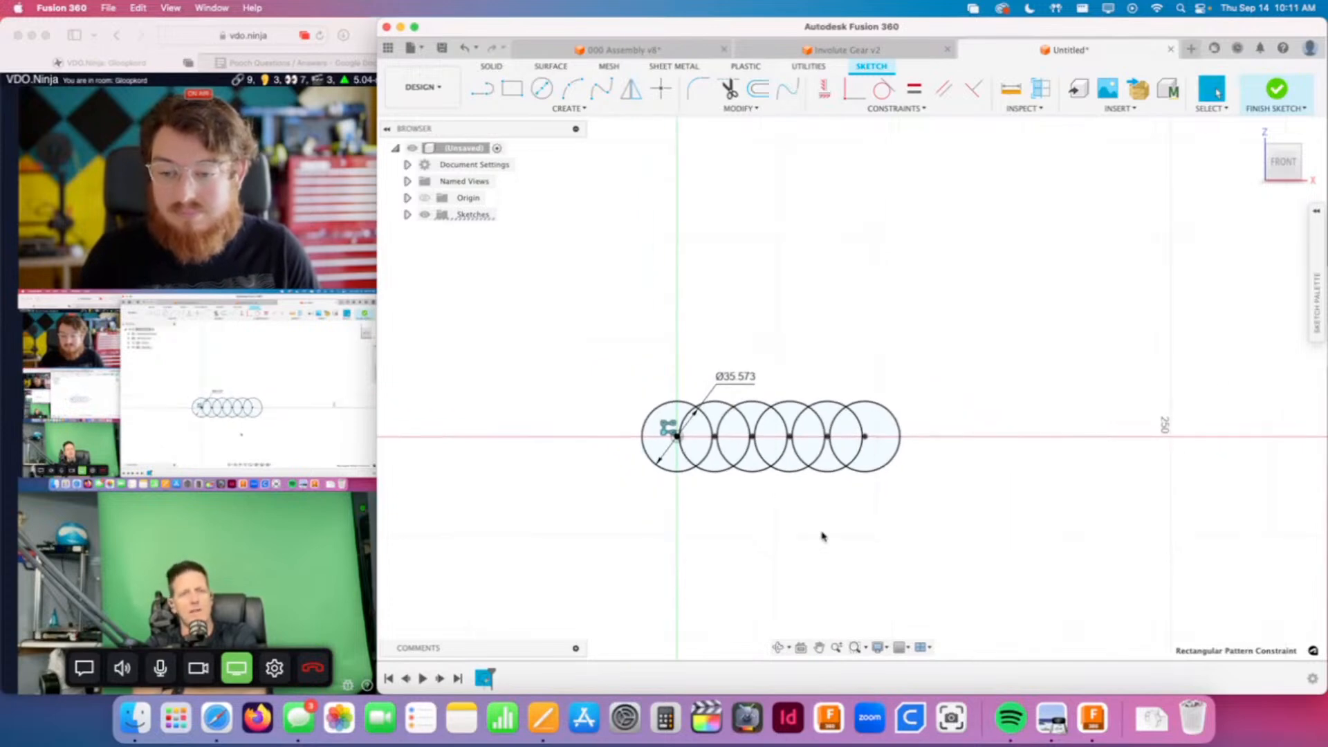
pyautogui.moveTo(822, 537)
pyautogui.keyDown('shift'); pyautogui.mouseDown(button='middle')
pyautogui.moveTo(801, 537)
pyautogui.moveTo(783, 575)
pyautogui.moveTo(896, 525)
pyautogui.mouseUp(button='middle'); pyautogui.keyUp('shift')
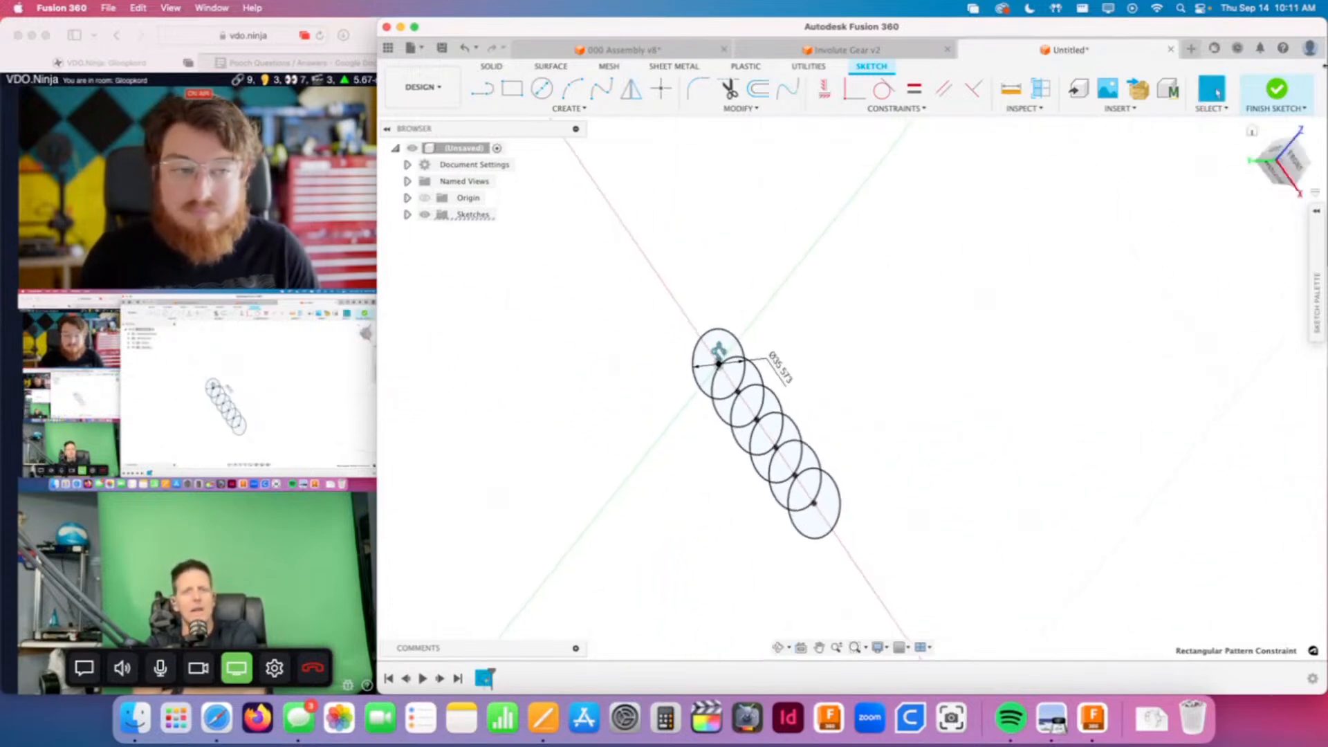
pyautogui.click(1296, 160)
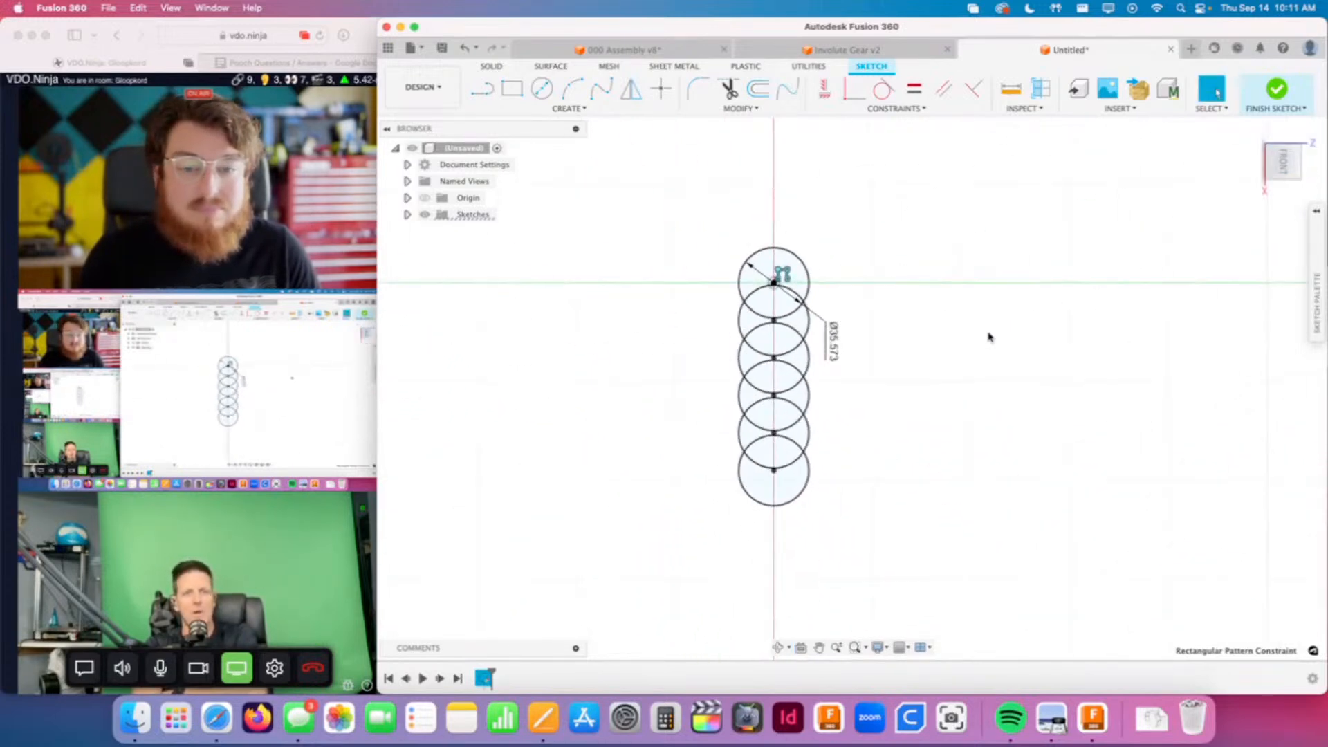
pyautogui.click(1295, 127)
pyautogui.moveTo(1031, 503); pyautogui.dragTo(1004, 427, button='middle')
# Step: Edit the rectangular pattern of circles to an extent distance of 250 mm
pyautogui.doubleClick(725, 405)
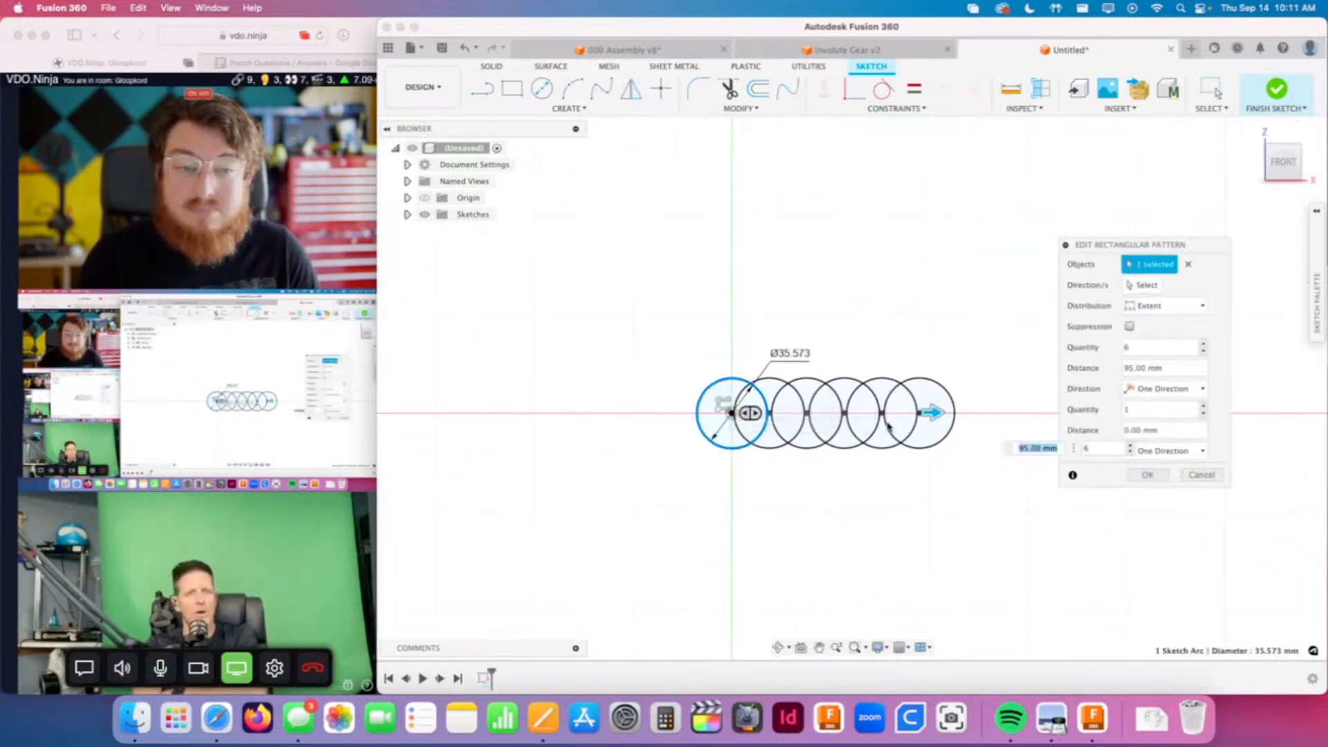
pyautogui.scroll(-1, 892, 486)
pyautogui.moveTo(885, 487); pyautogui.dragTo(654, 527, button='middle')
pyautogui.moveTo(712, 456); pyautogui.dragTo(969, 453)
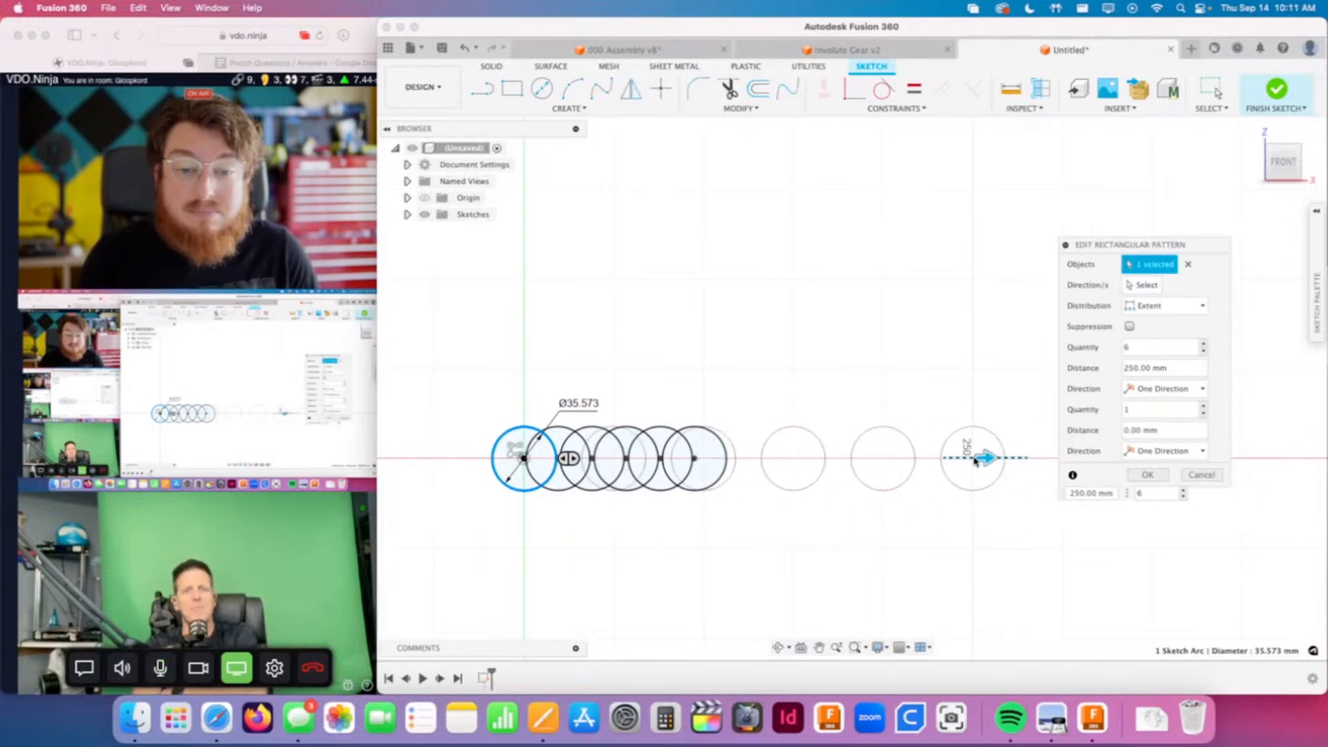
pyautogui.click(1148, 474)
pyautogui.moveTo(1021, 540); pyautogui.dragTo(1086, 489, button='middle')
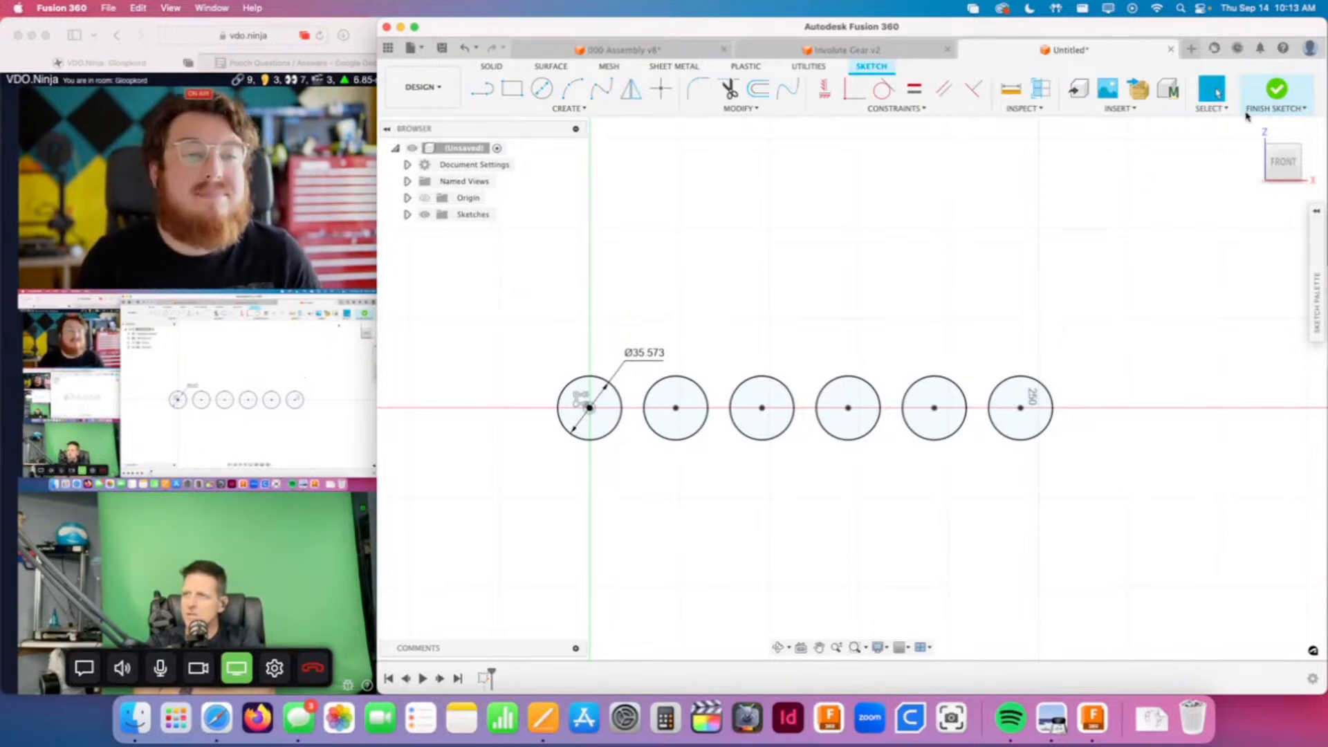
# Step: Finish the sketch and close the untitled design without saving, returning to the Involute Gear model
pyautogui.click(1278, 89)
pyautogui.click(1173, 50)
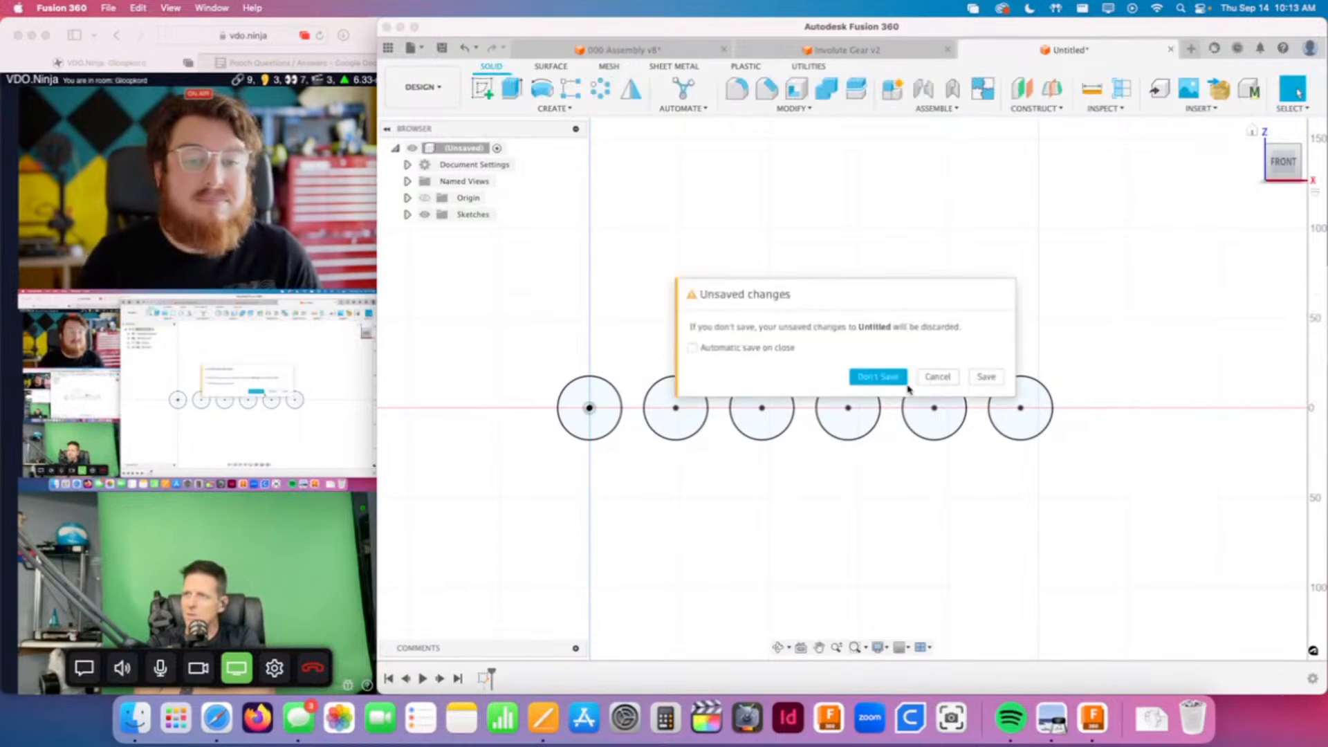
pyautogui.click(882, 379)
pyautogui.keyDown('shift'); pyautogui.moveTo(1095, 317); pyautogui.dragTo(1112, 392, button='middle'); pyautogui.keyUp('shift')
pyautogui.keyDown('shift'); pyautogui.moveTo(1088, 525); pyautogui.dragTo(1032, 512, button='middle'); pyautogui.keyUp('shift')
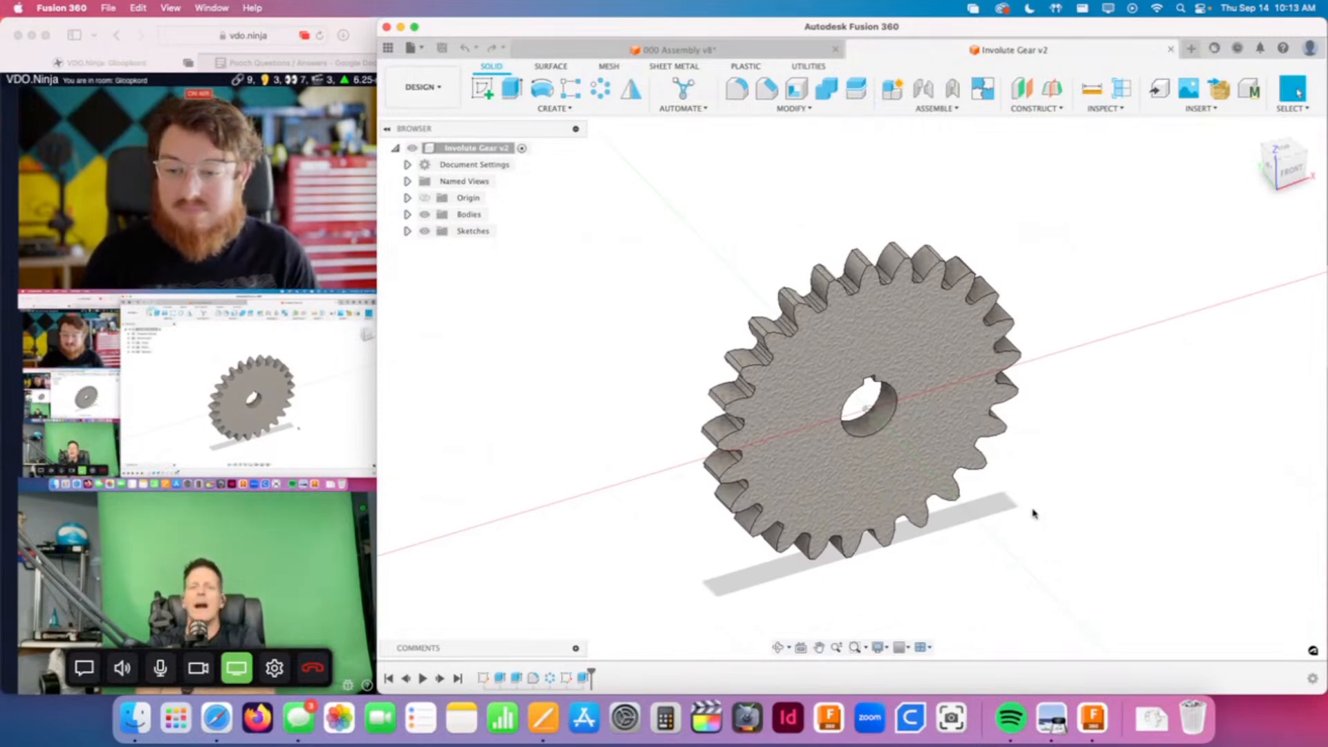
# Step: Create a new design and start a sketch on the front origin plane
pyautogui.click(1192, 47)
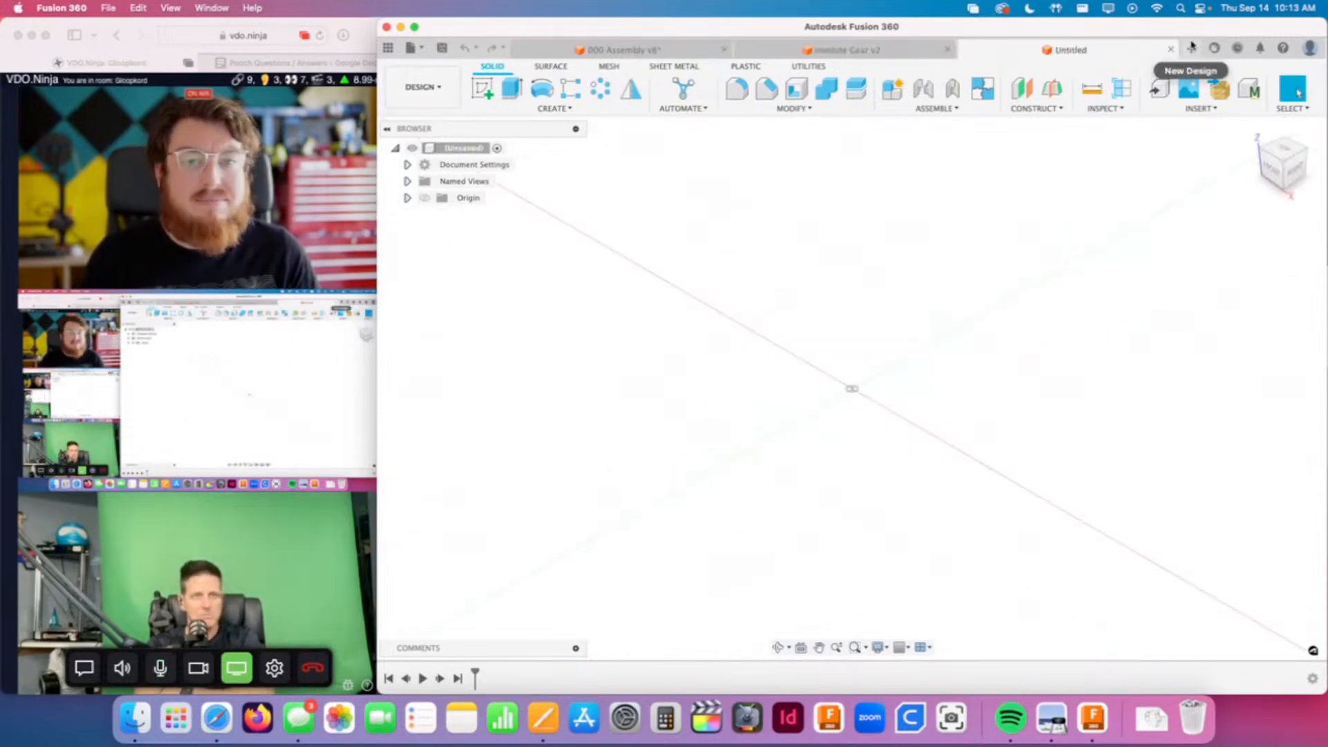
pyautogui.click(481, 88)
pyautogui.click(863, 397)
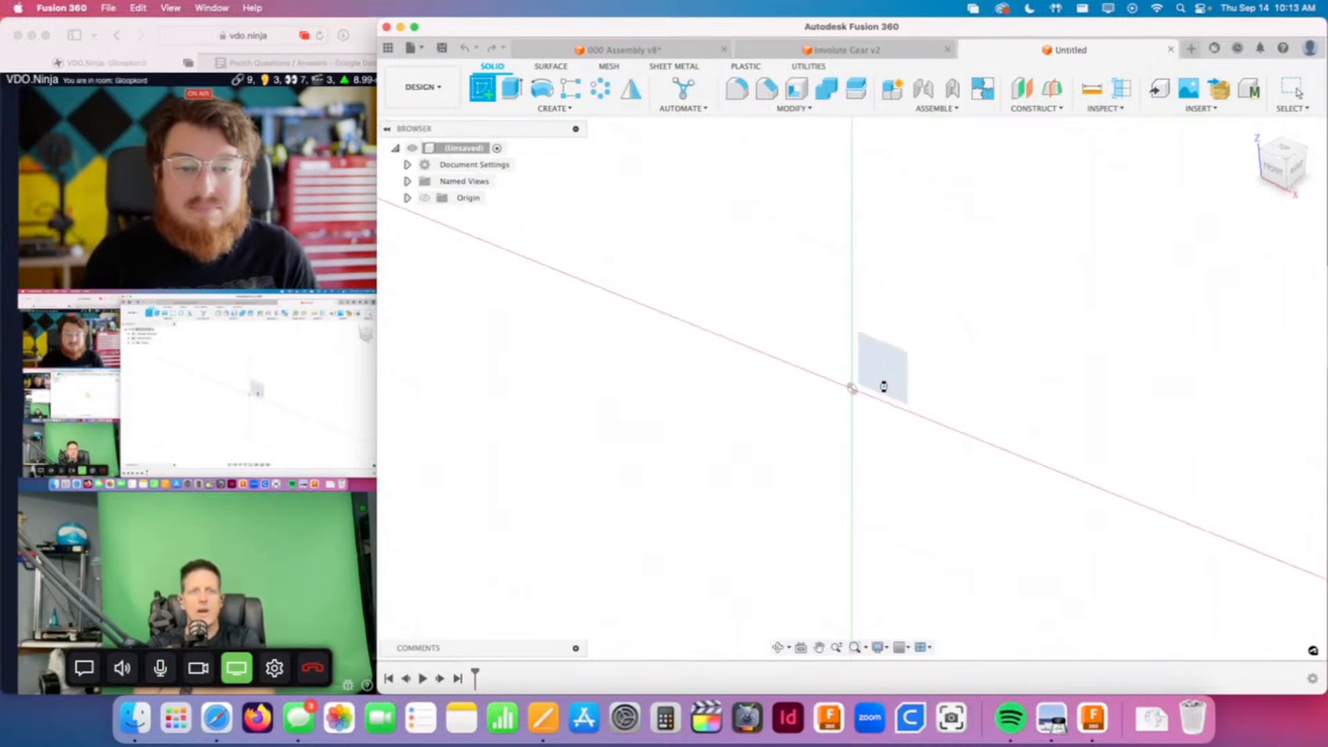
# Step: Sketch a circle about 27 mm in diameter beyond the origin, up and to its right, and a rectangle about 36 mm wide diagonally above the circle
pyautogui.press('c')
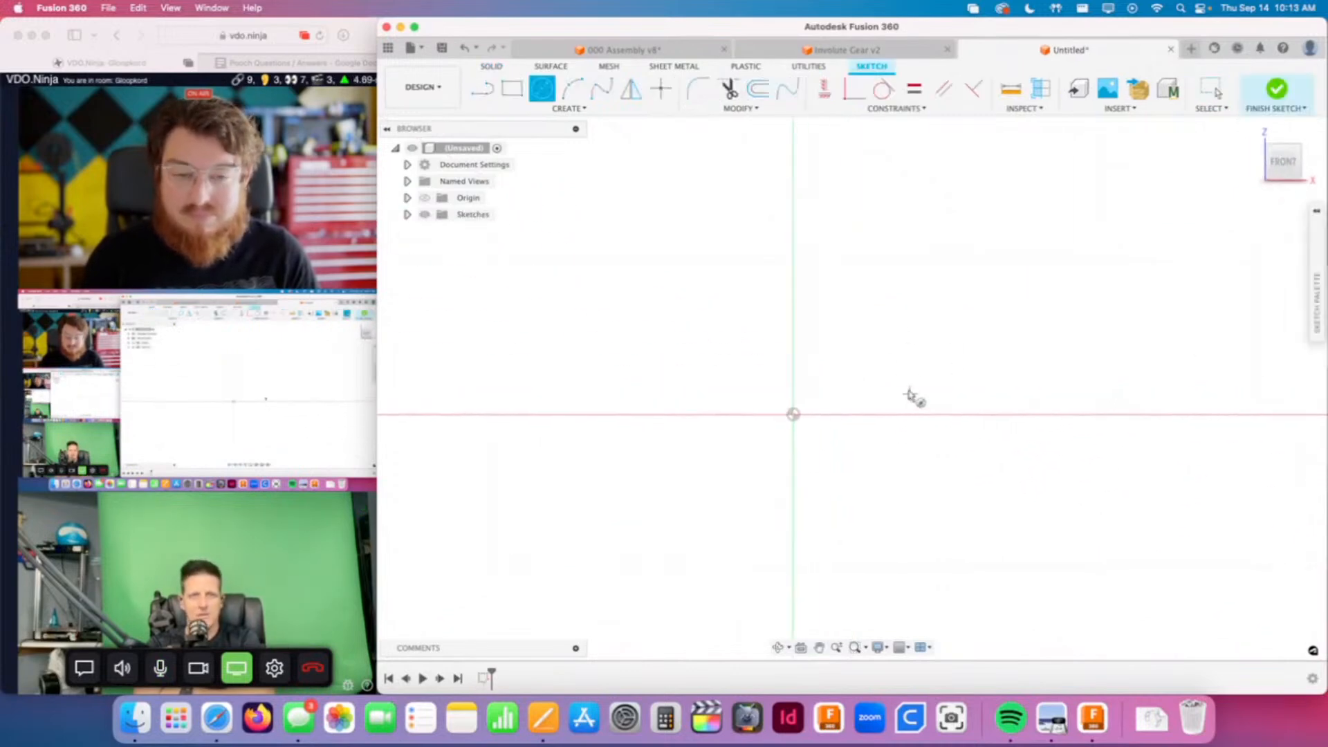
pyautogui.click(899, 357)
pyautogui.click(936, 340)
pyautogui.press('r')
pyautogui.click(941, 239)
pyautogui.click(1053, 316)
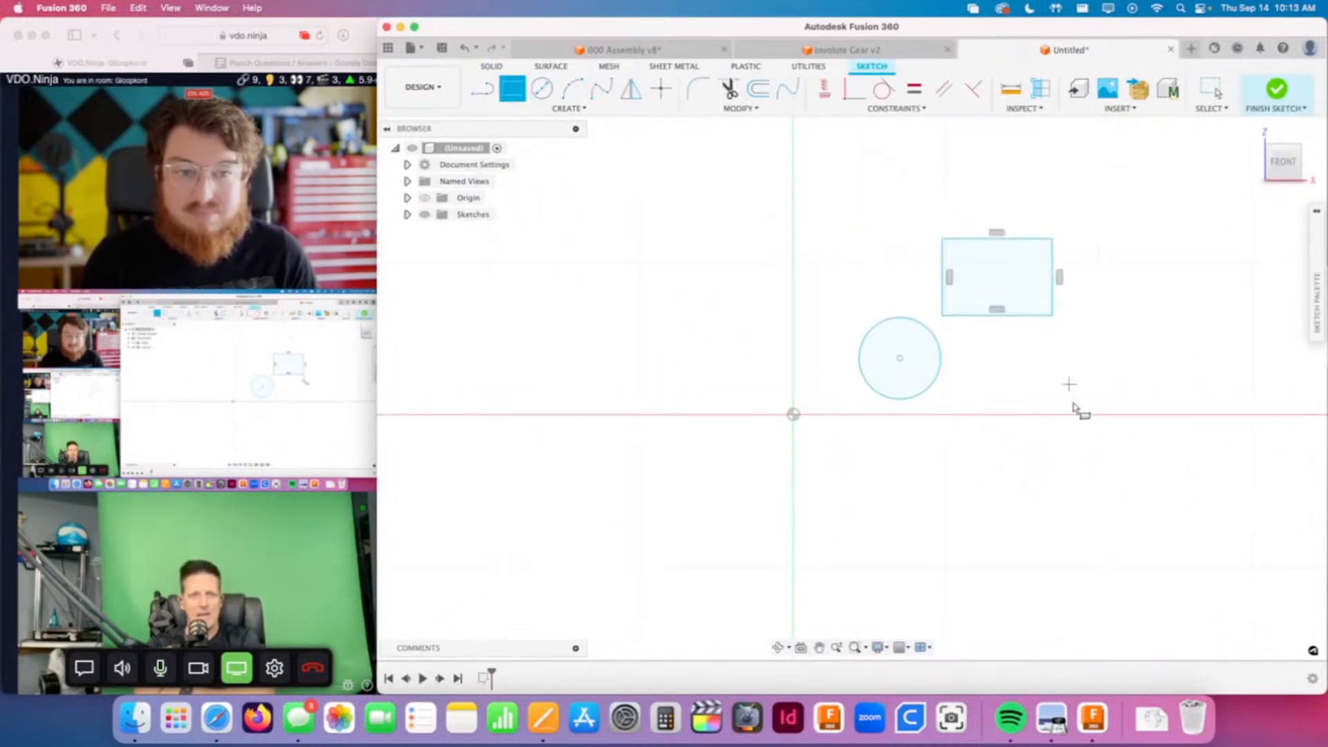
pyautogui.press('Escape')
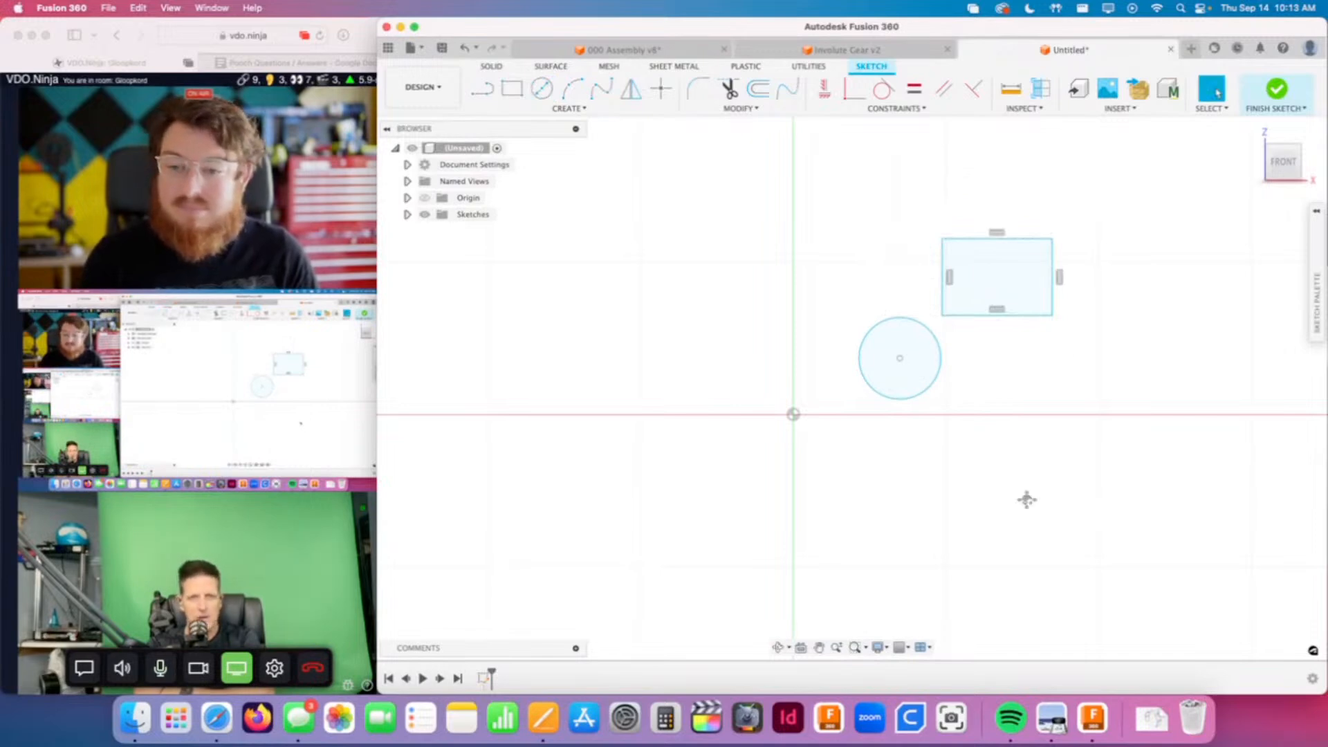
# Step: Expand the Sketch Palette and move it closer to the sketched circle and rectangle
pyautogui.scroll(3, 1026, 498)
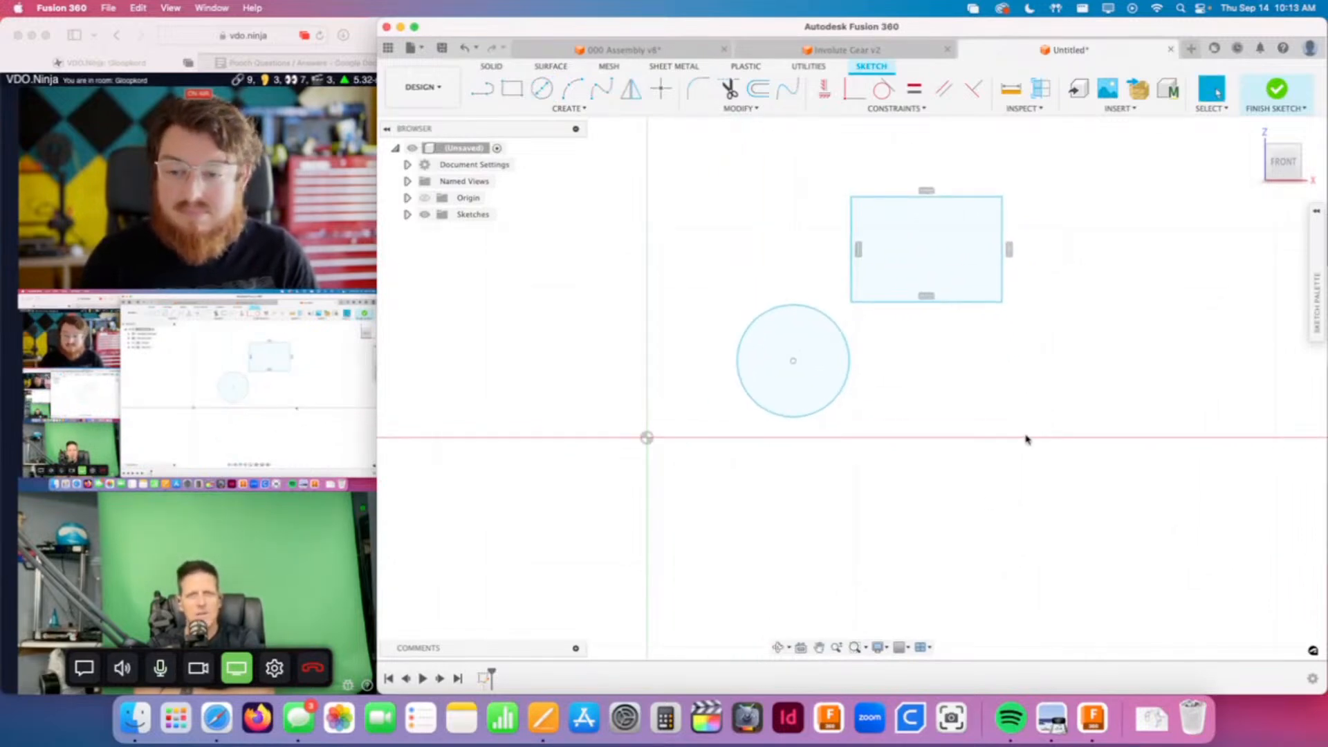
pyautogui.moveTo(1026, 439); pyautogui.dragTo(979, 495, button='middle')
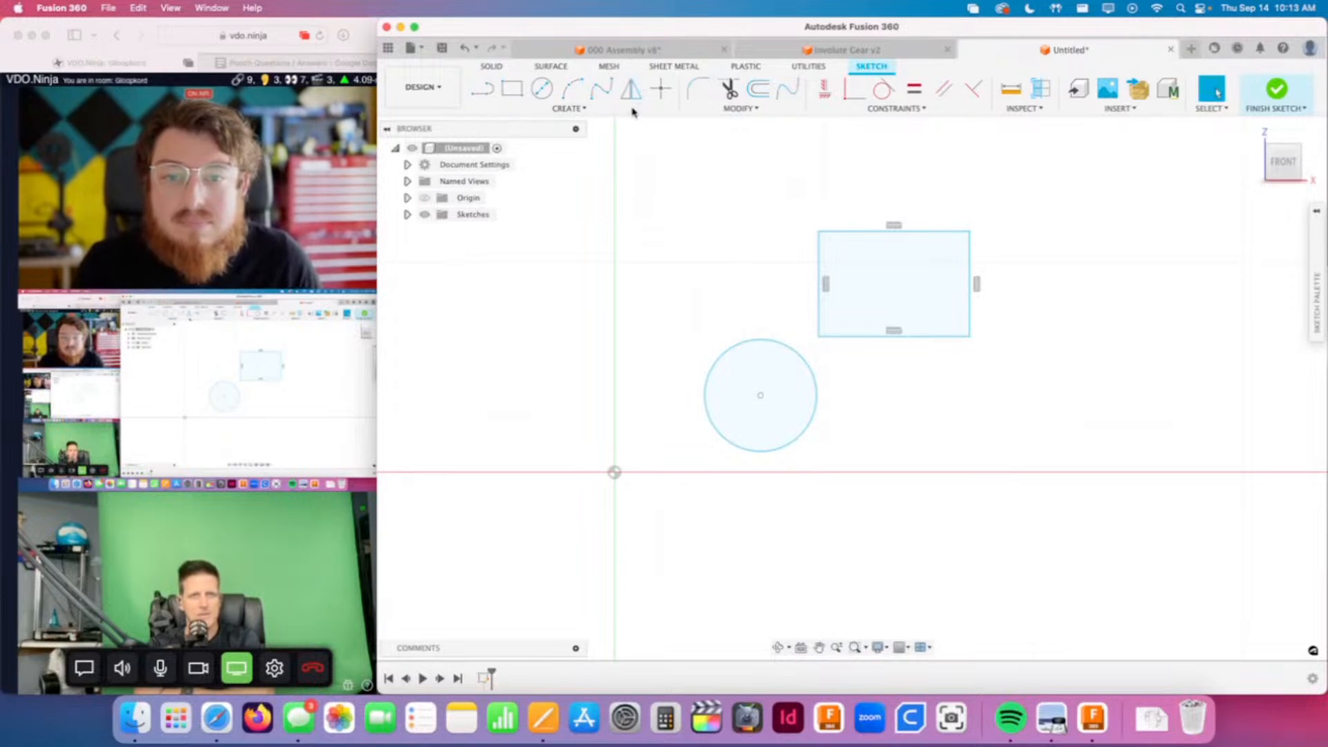
pyautogui.click(759, 110)
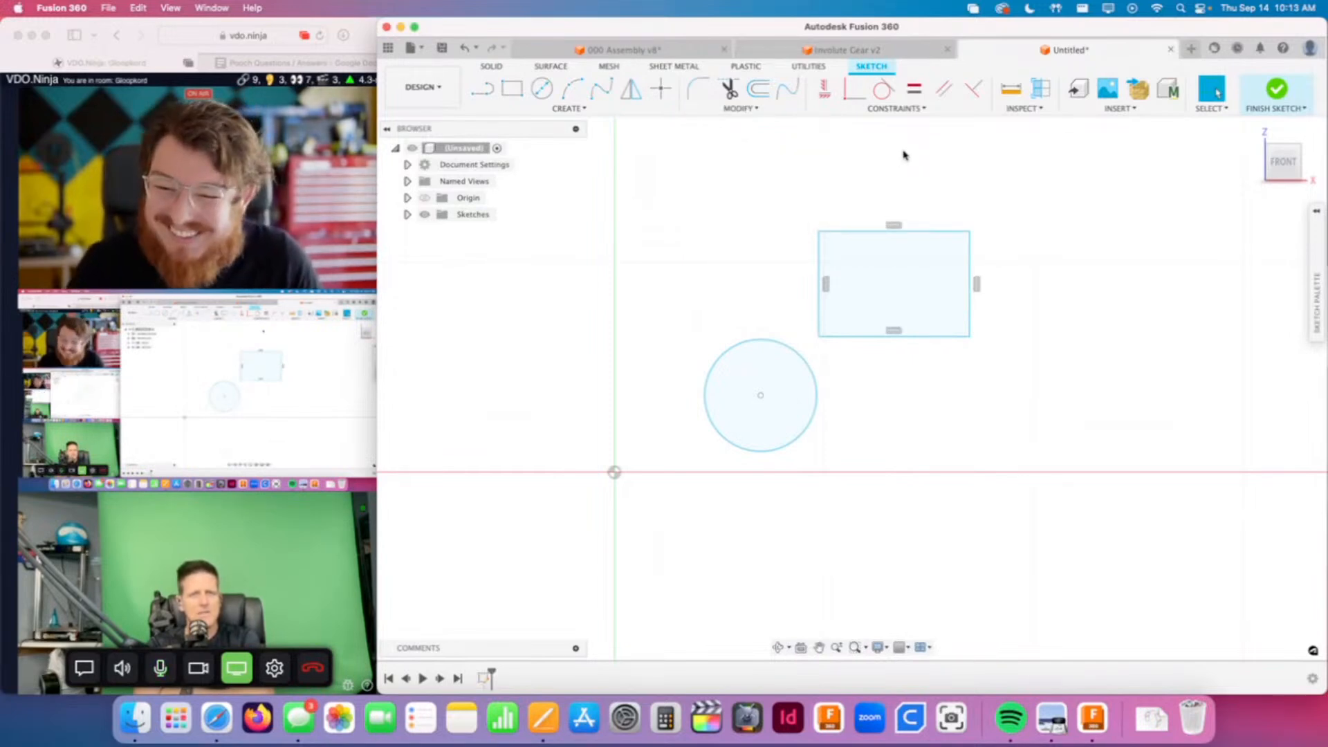
pyautogui.click(1317, 211)
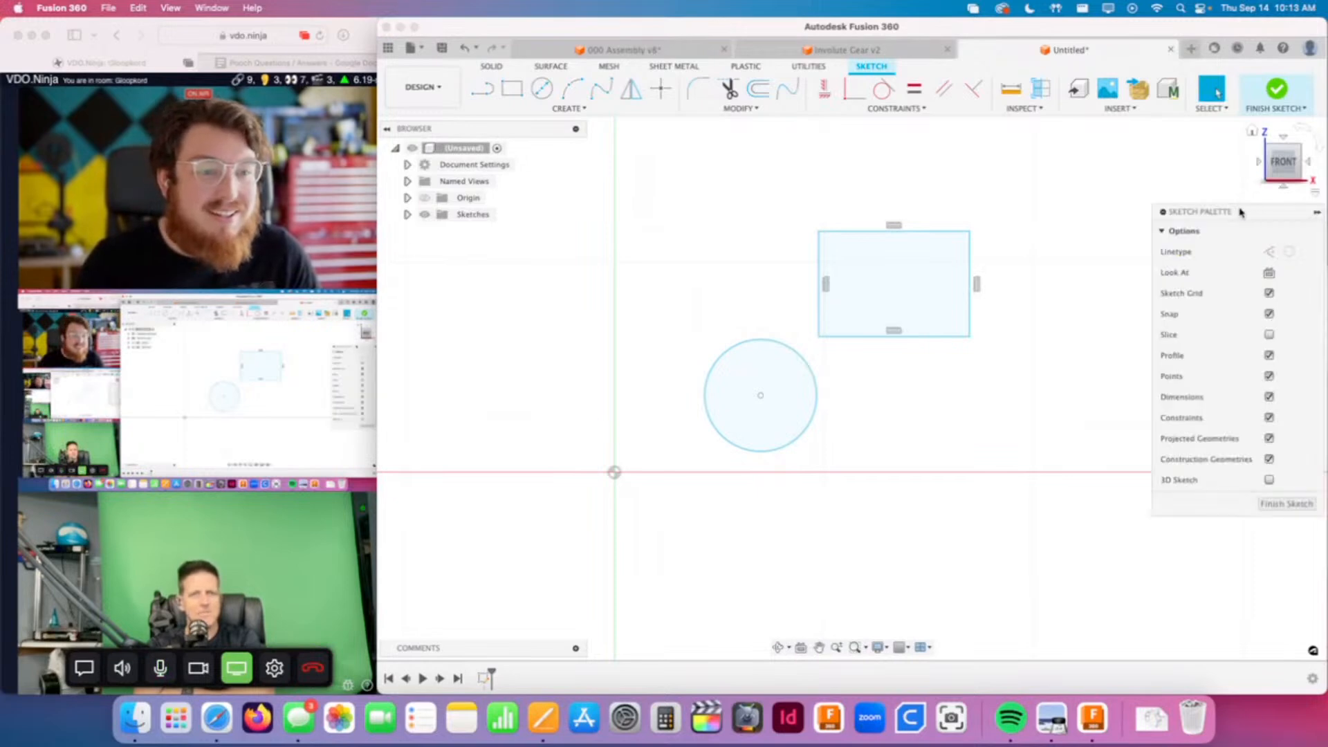
pyautogui.moveTo(1247, 209); pyautogui.dragTo(1136, 207)
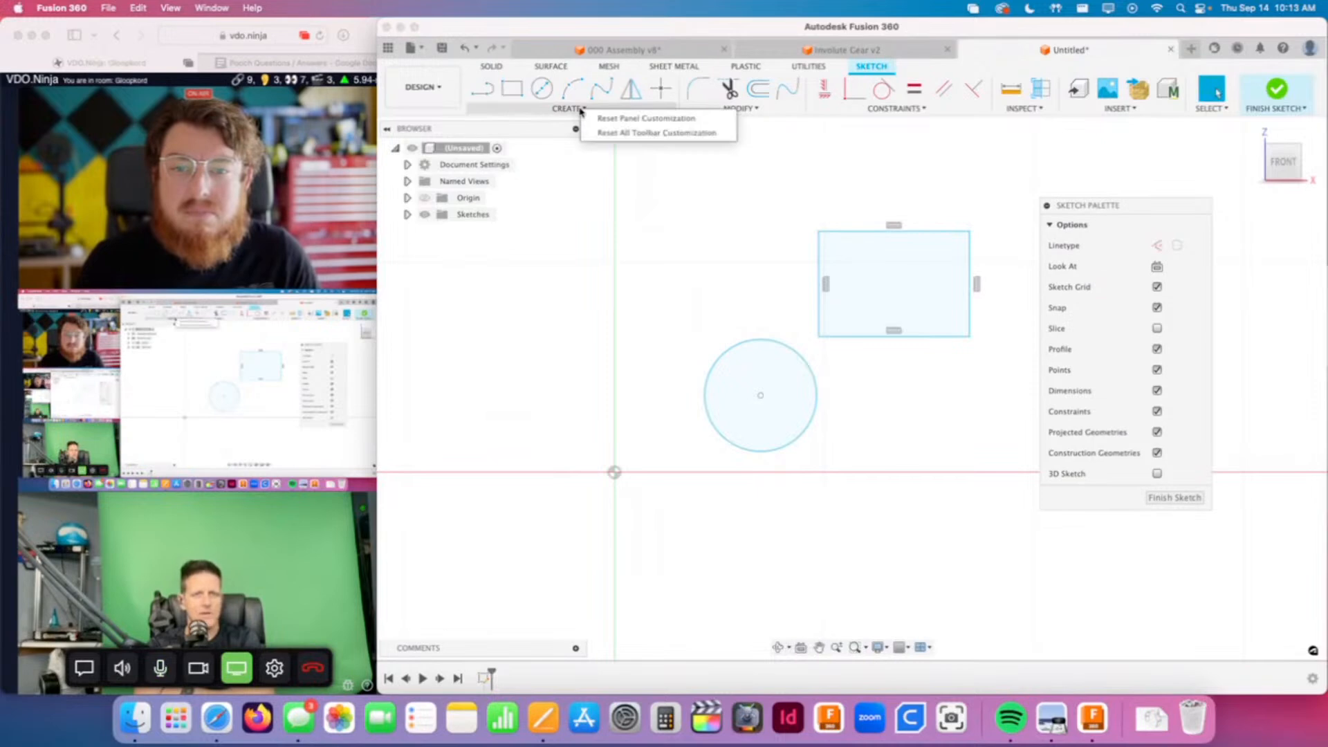
# Step: Shrink the rectangle to a nearly square shape by moving its upper-right corner inward
pyautogui.click(956, 233)
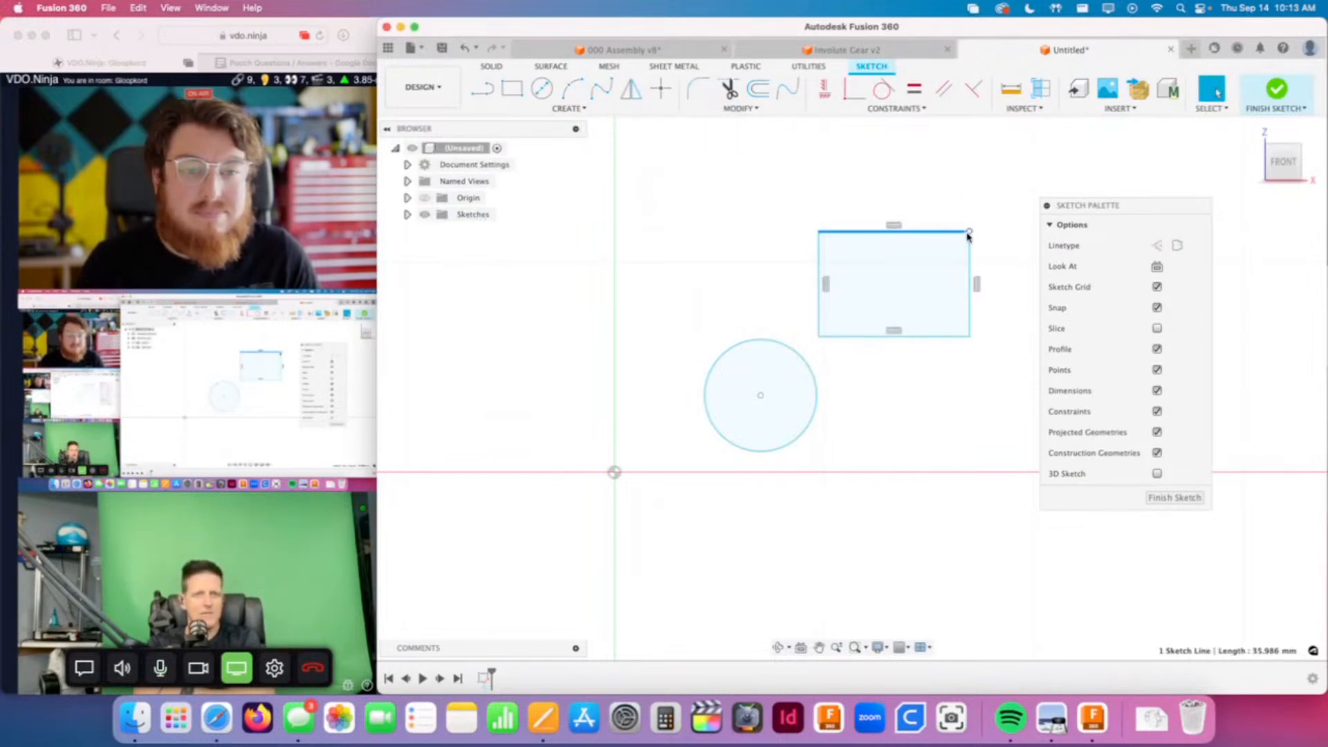
pyautogui.moveTo(965, 231); pyautogui.dragTo(914, 238)
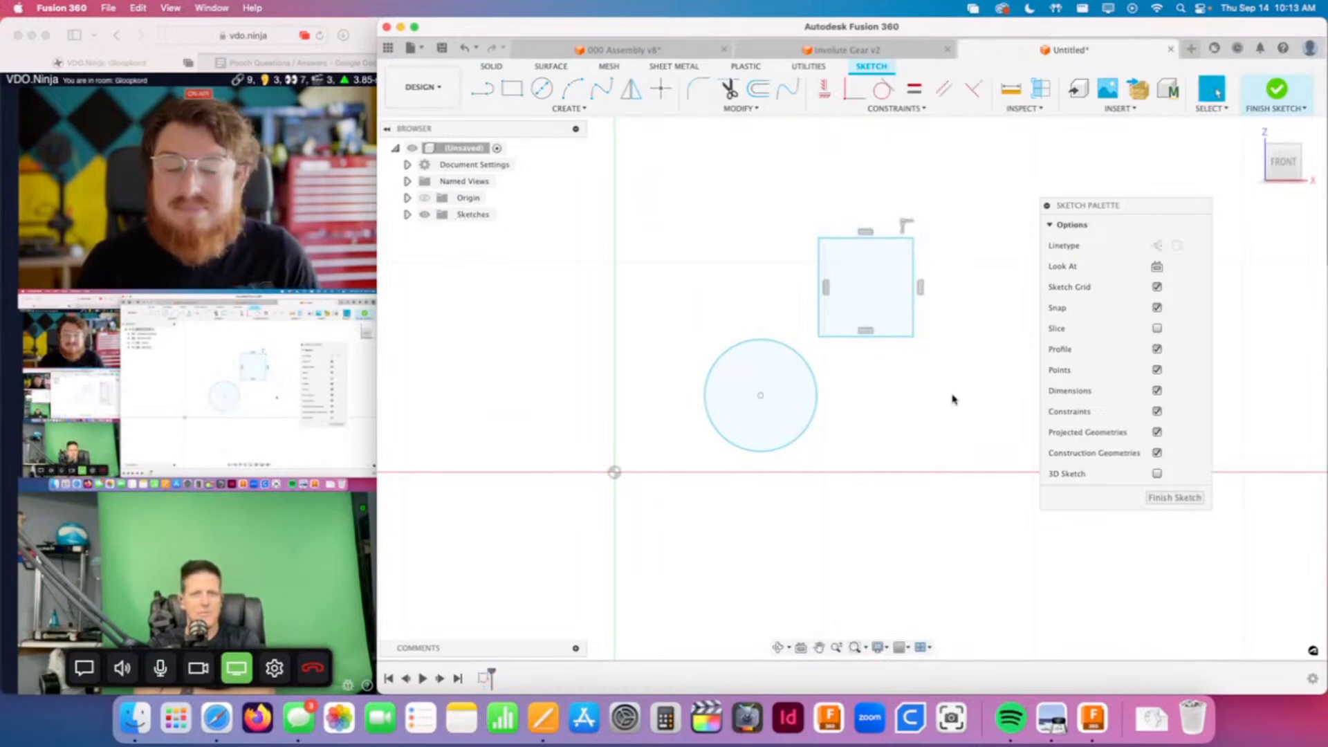
pyautogui.scroll(-2, 946, 416)
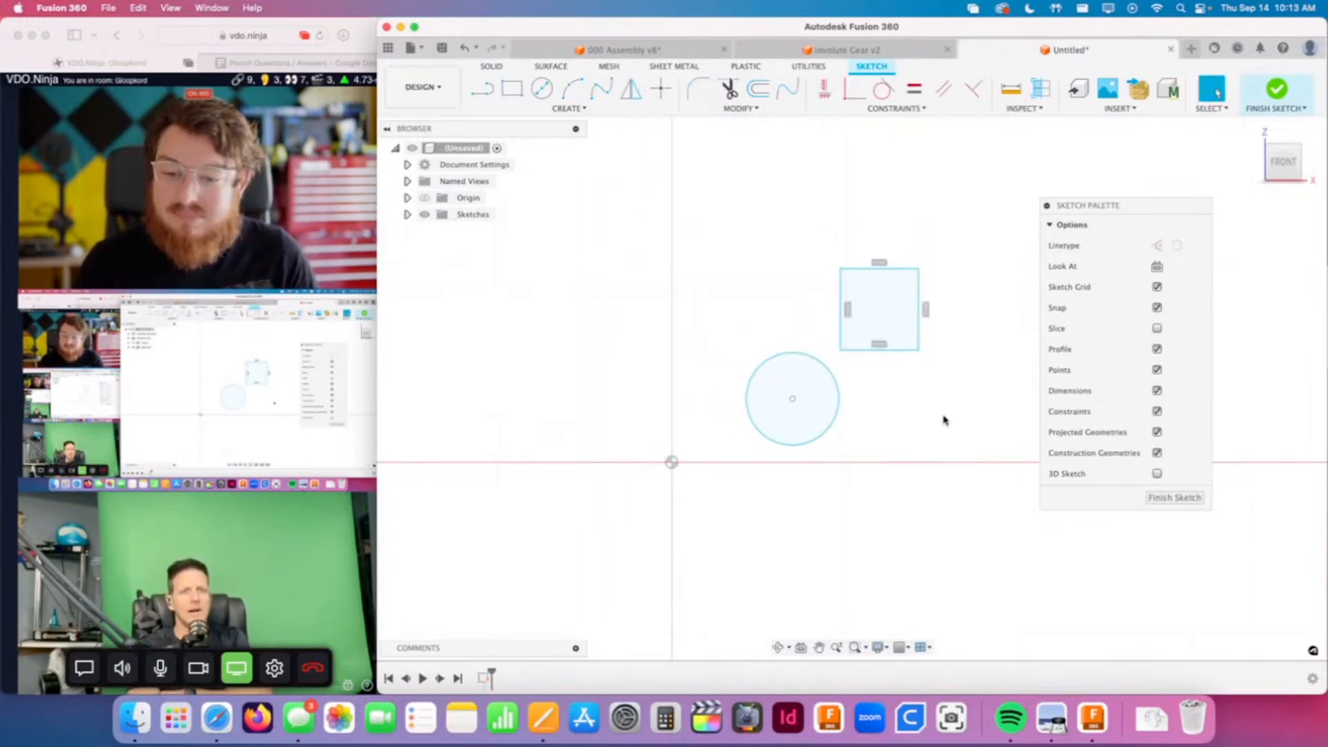
# Step: Examine the Sketch Palette's contextual options for the selected circle and for the Circle tool, moving the palette clear of the geometry
pyautogui.click(832, 398)
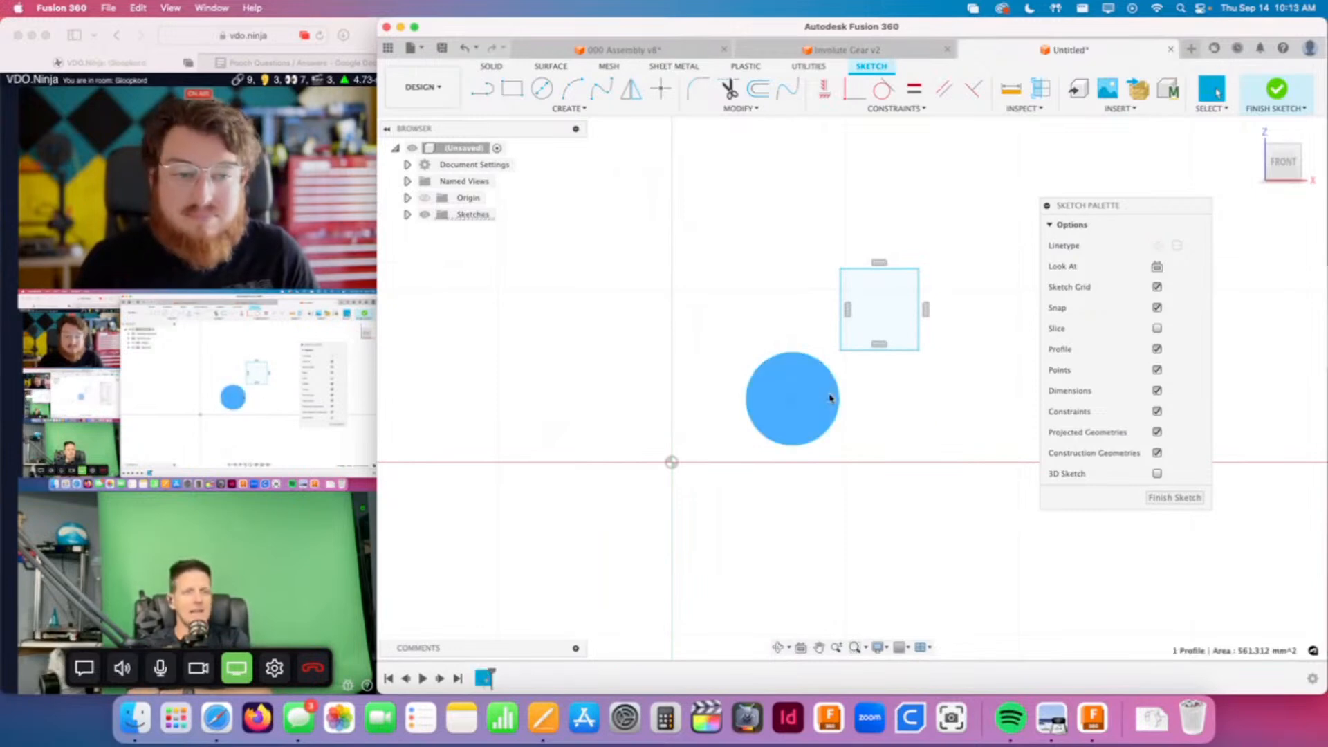
pyautogui.click(841, 391)
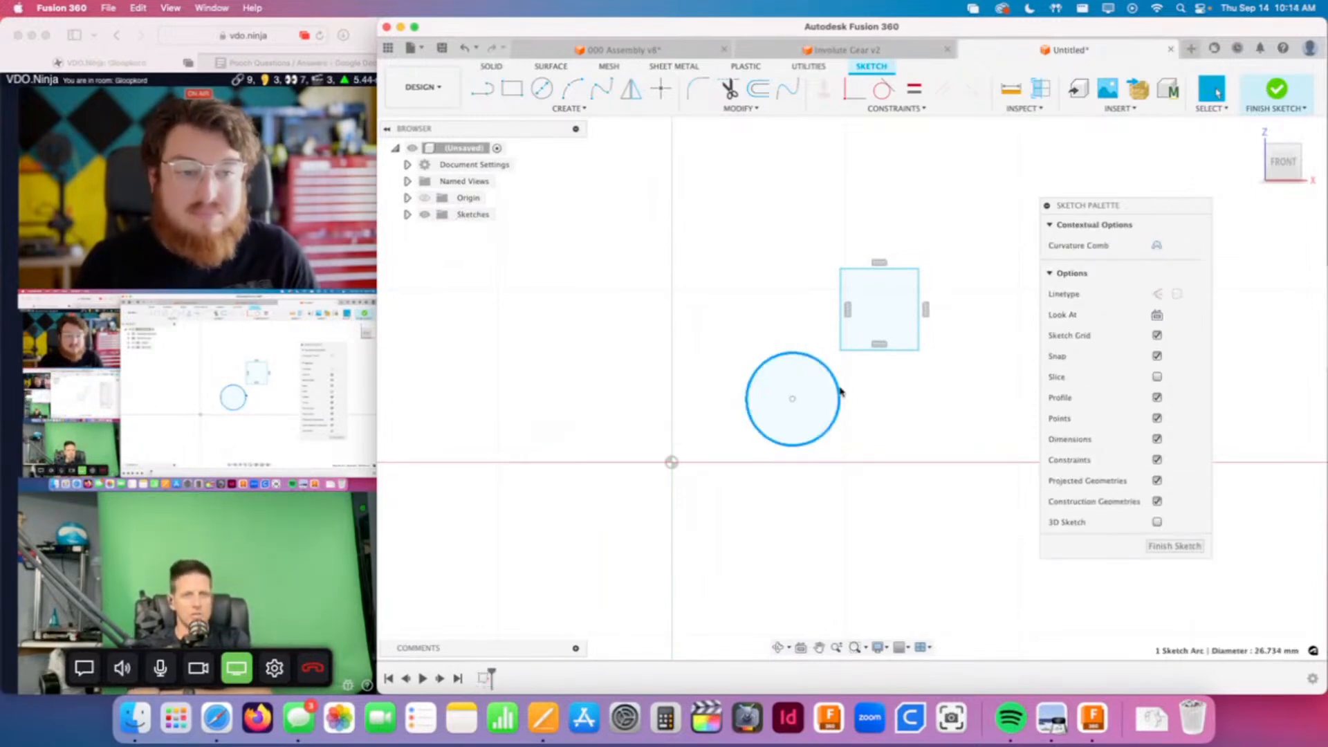
pyautogui.scroll(3, 881, 420)
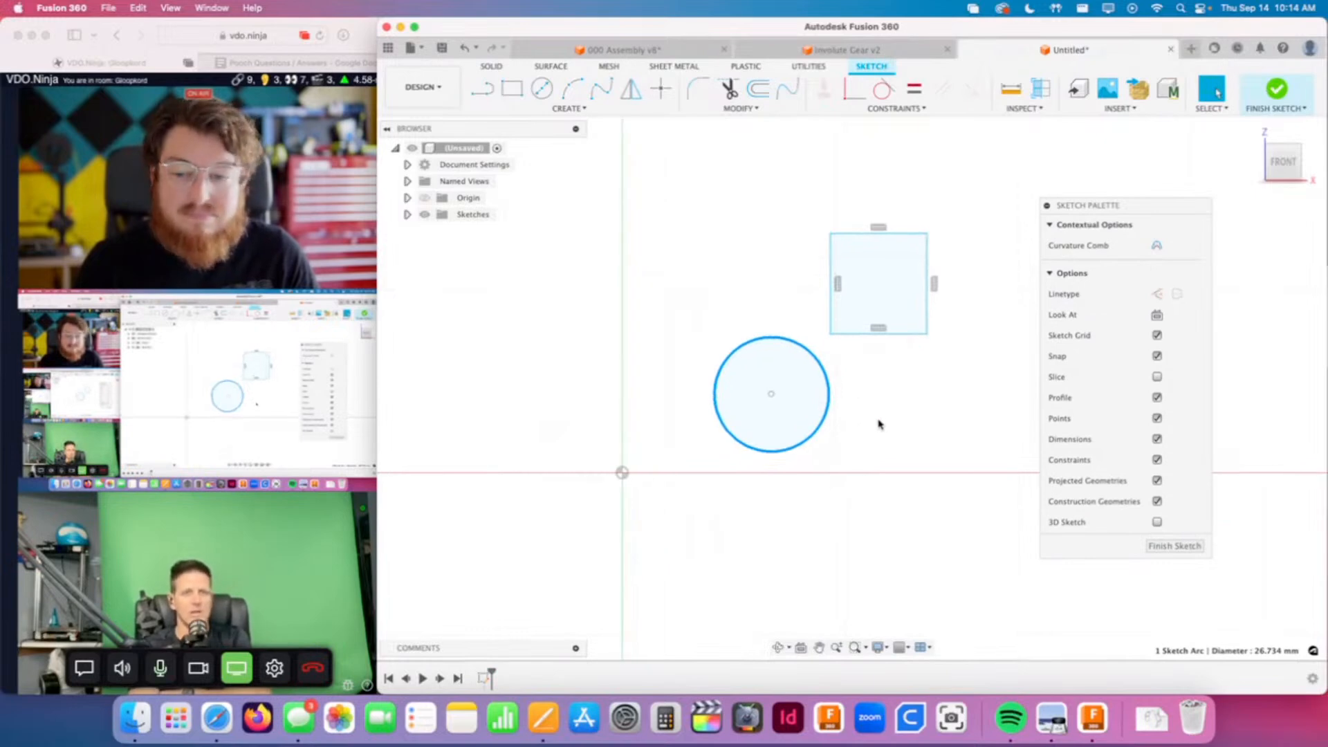
pyautogui.moveTo(1101, 215); pyautogui.dragTo(1210, 217)
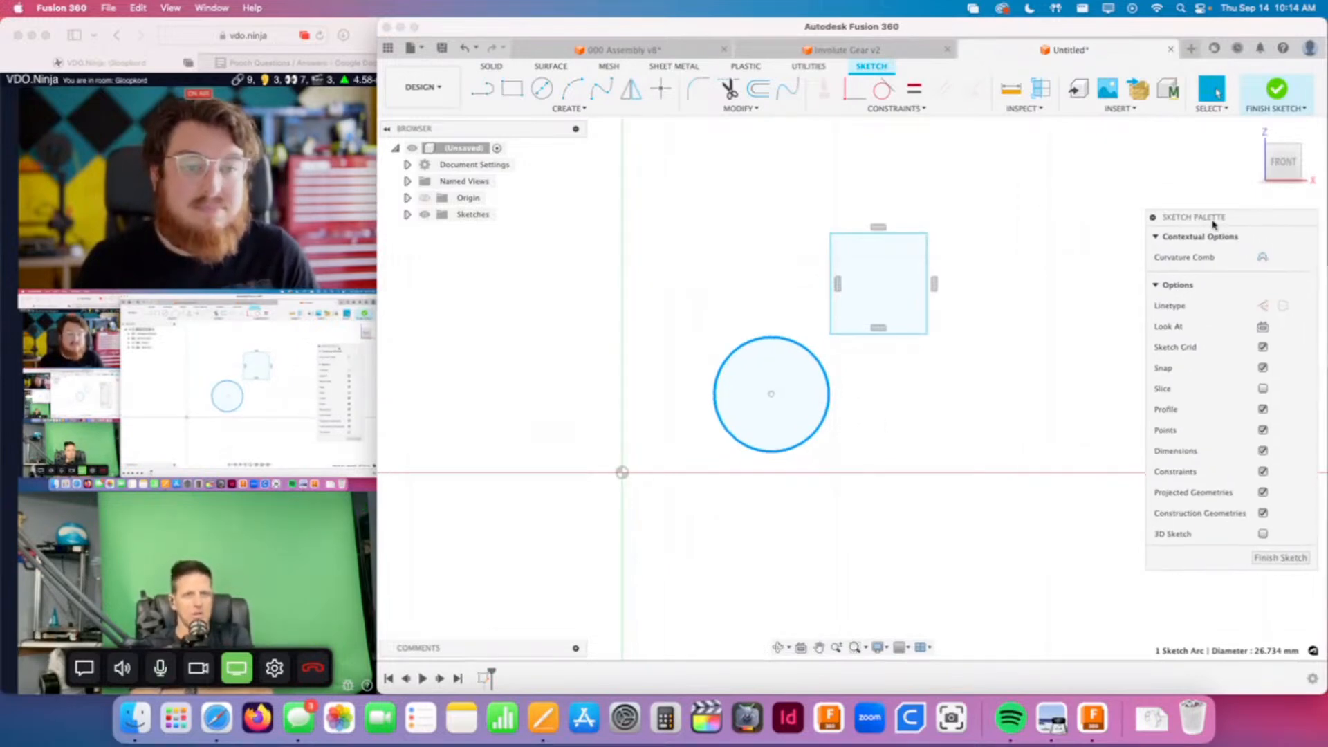
pyautogui.press('c')
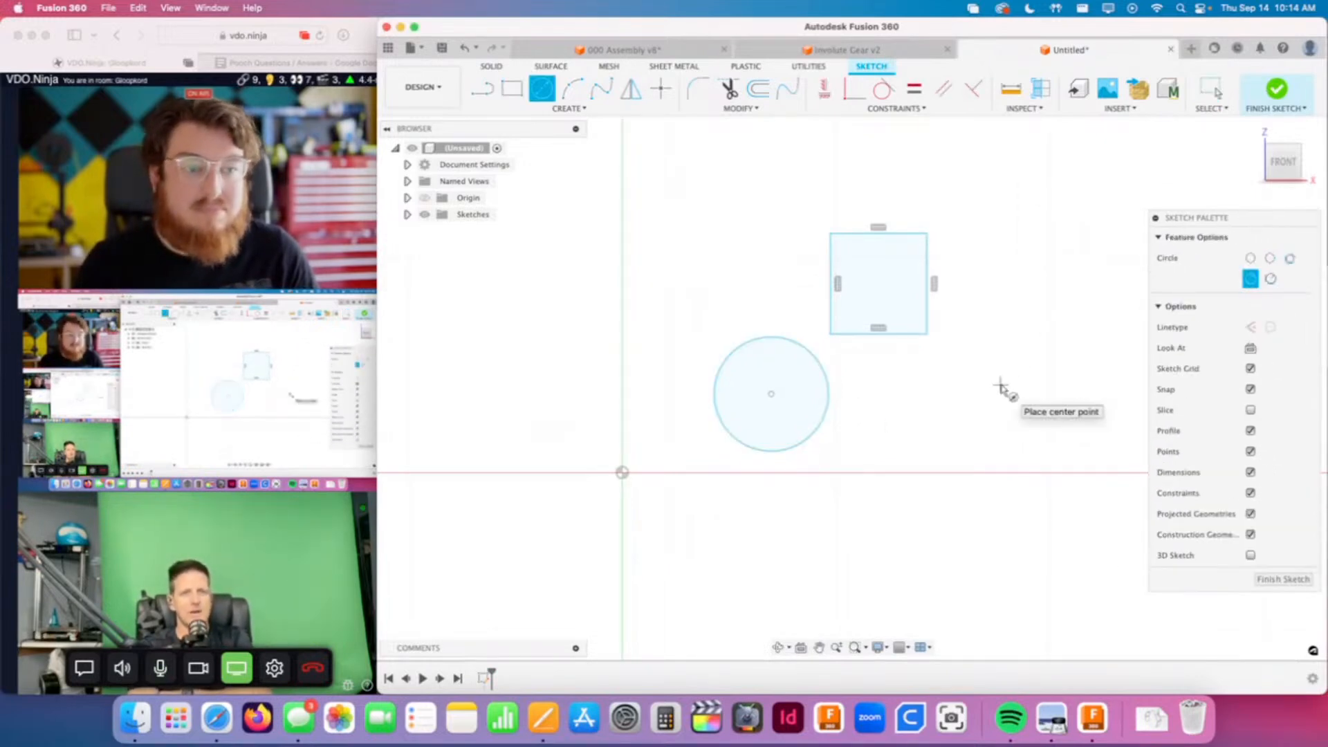
pyautogui.press('Escape')
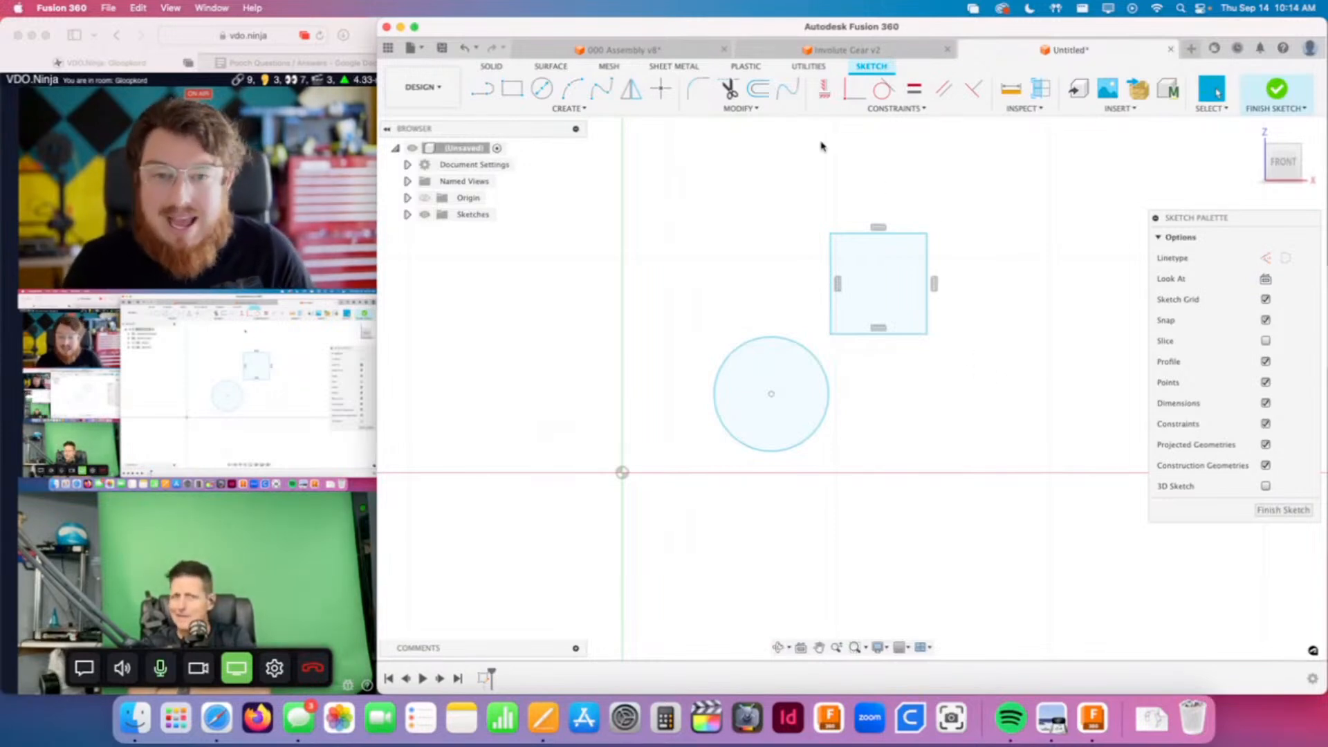
# Step: Assign the keyboard shortcut Shift+E to the sketch Extend command
pyautogui.click(742, 109)
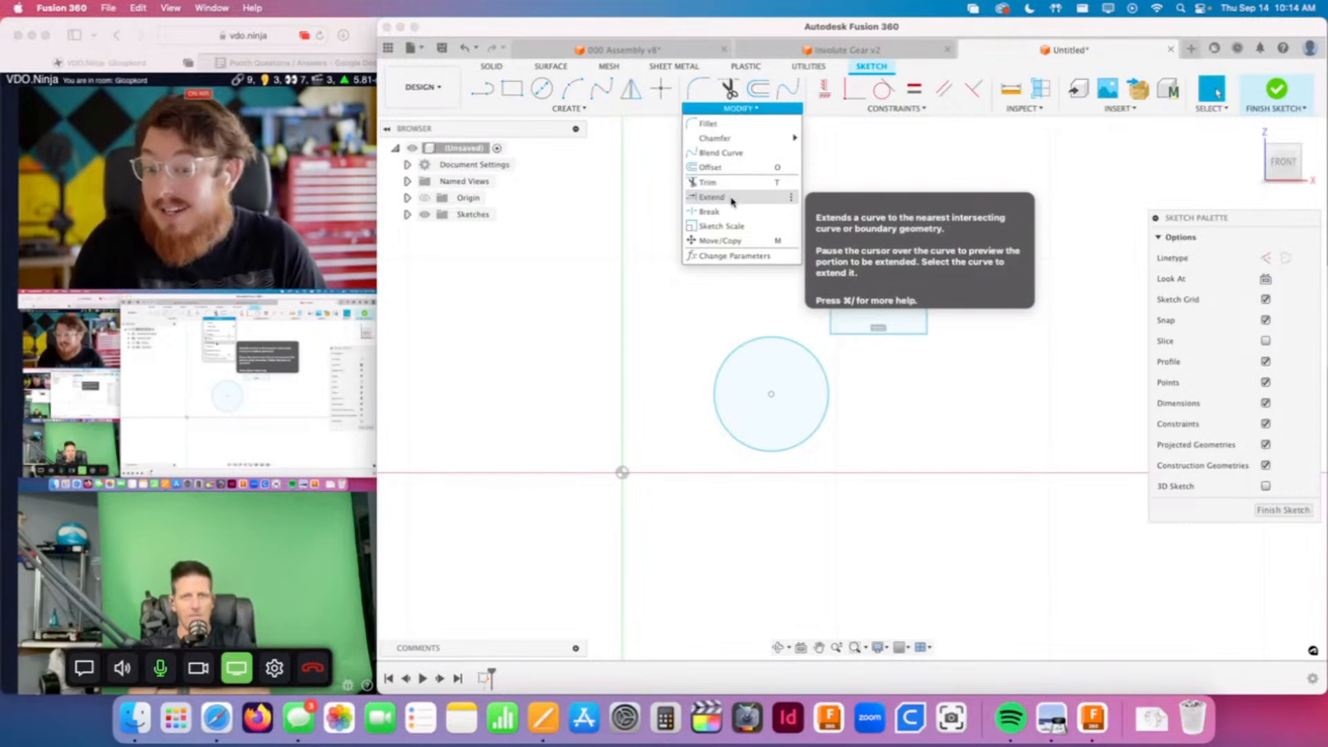
pyautogui.click(792, 199)
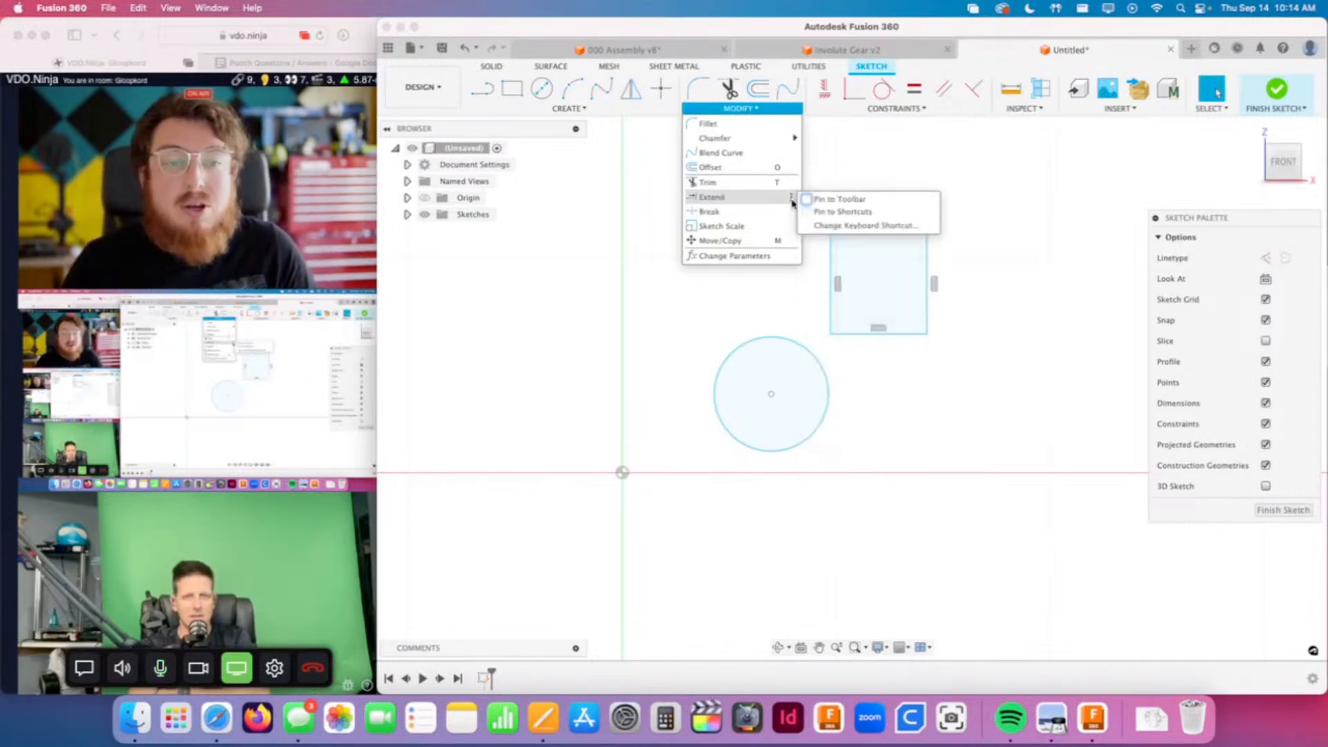
pyautogui.click(876, 227)
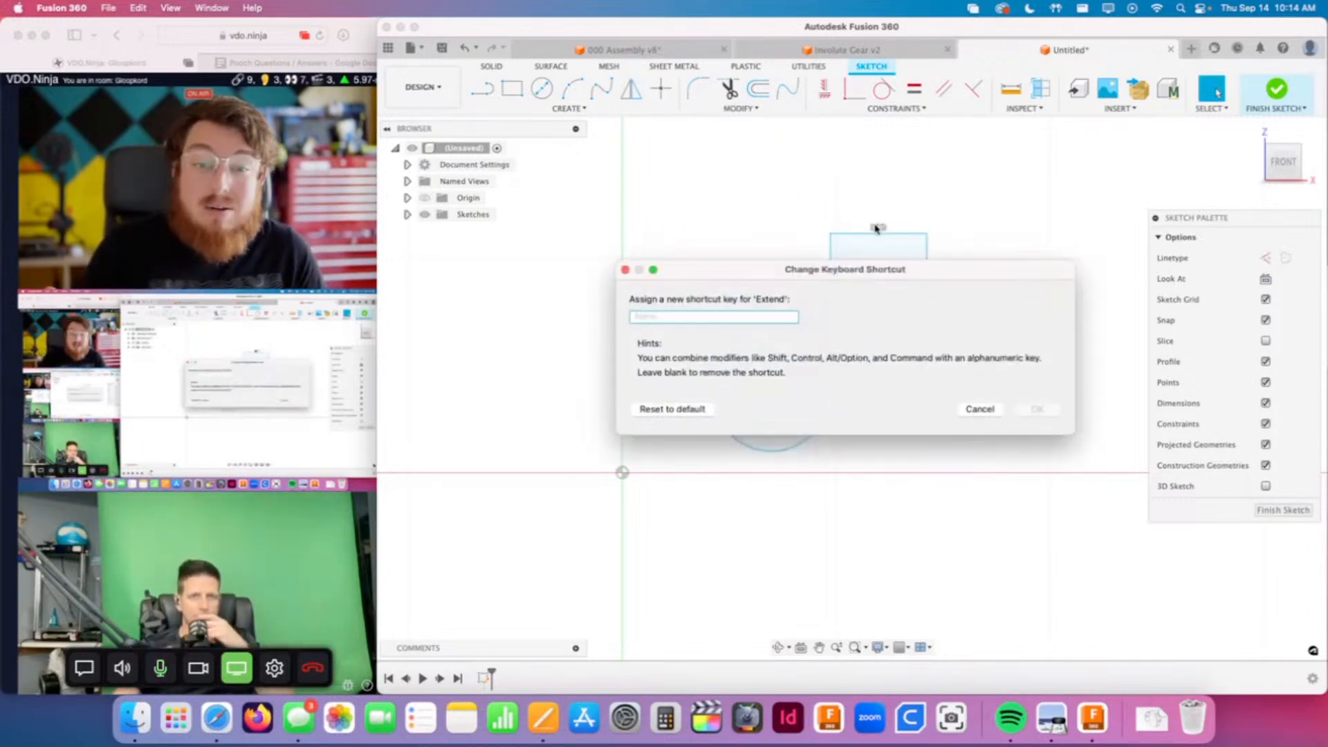
pyautogui.press('e')
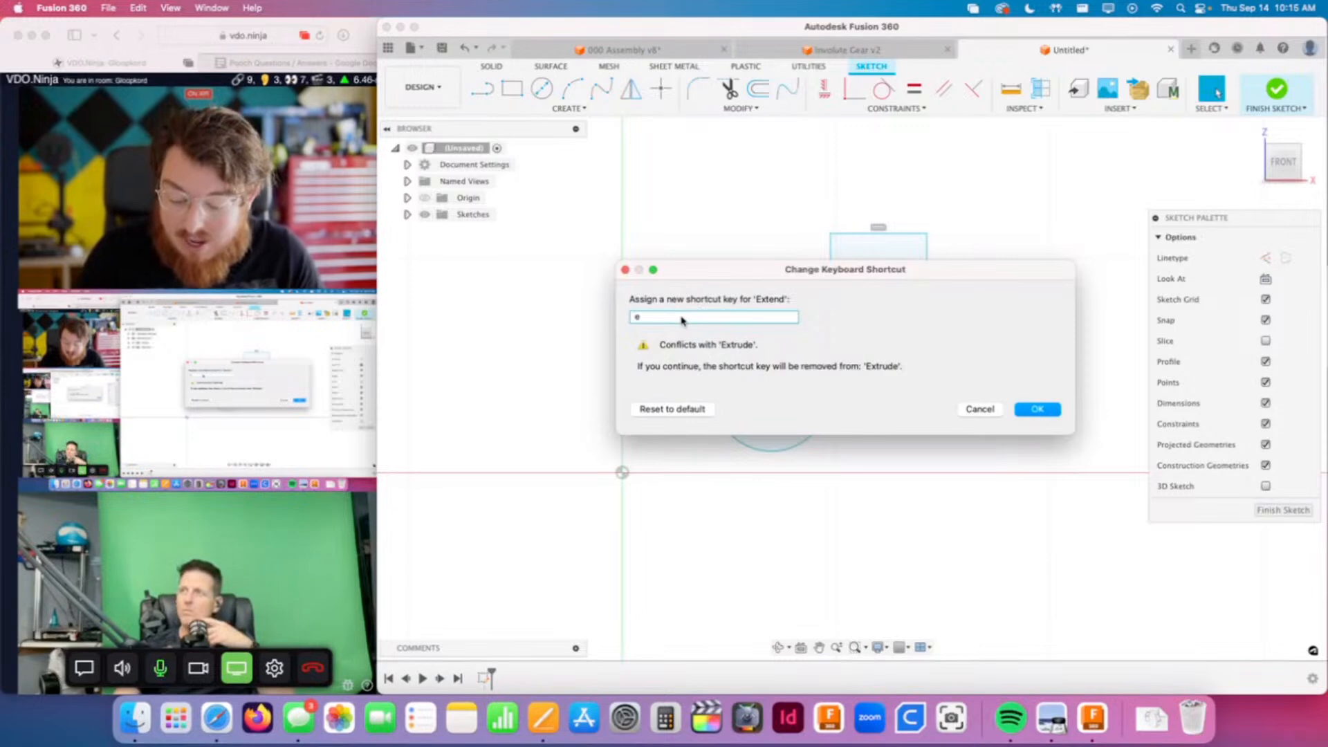
pyautogui.hotkey('shift', 'e')
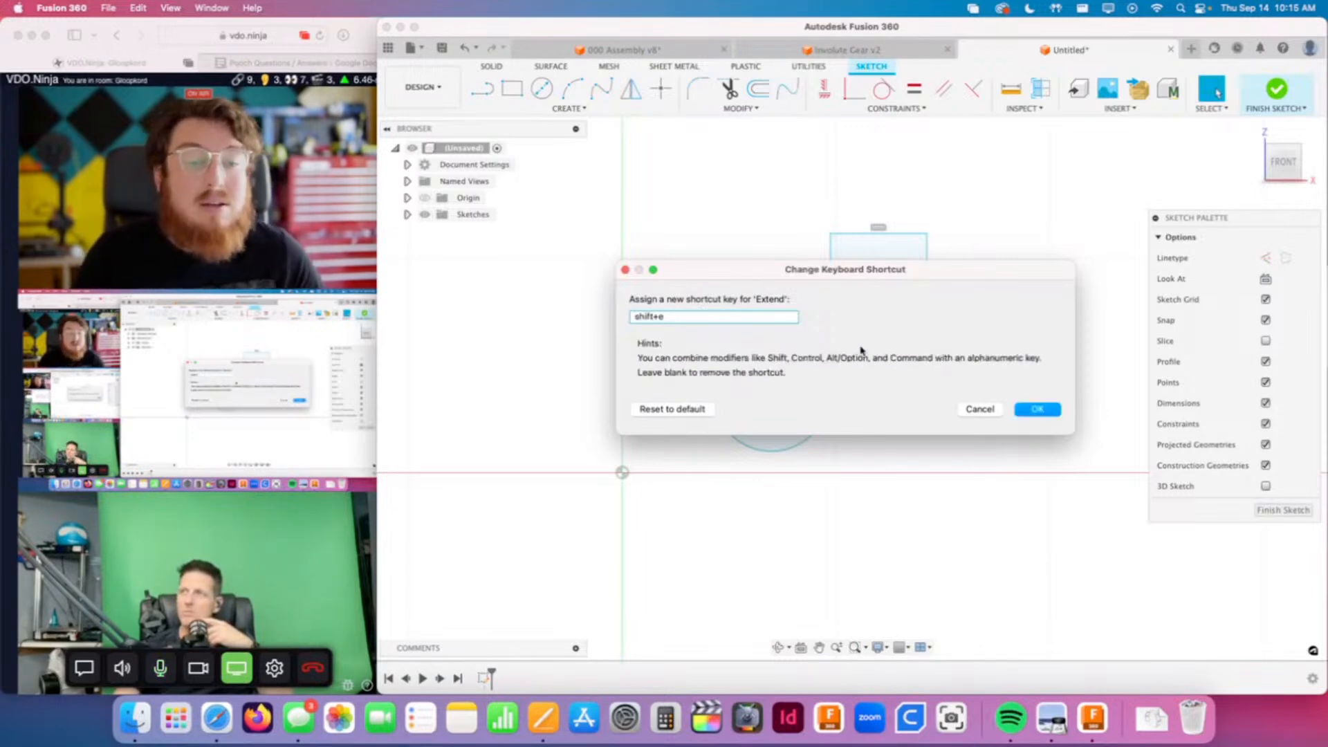
pyautogui.click(1025, 410)
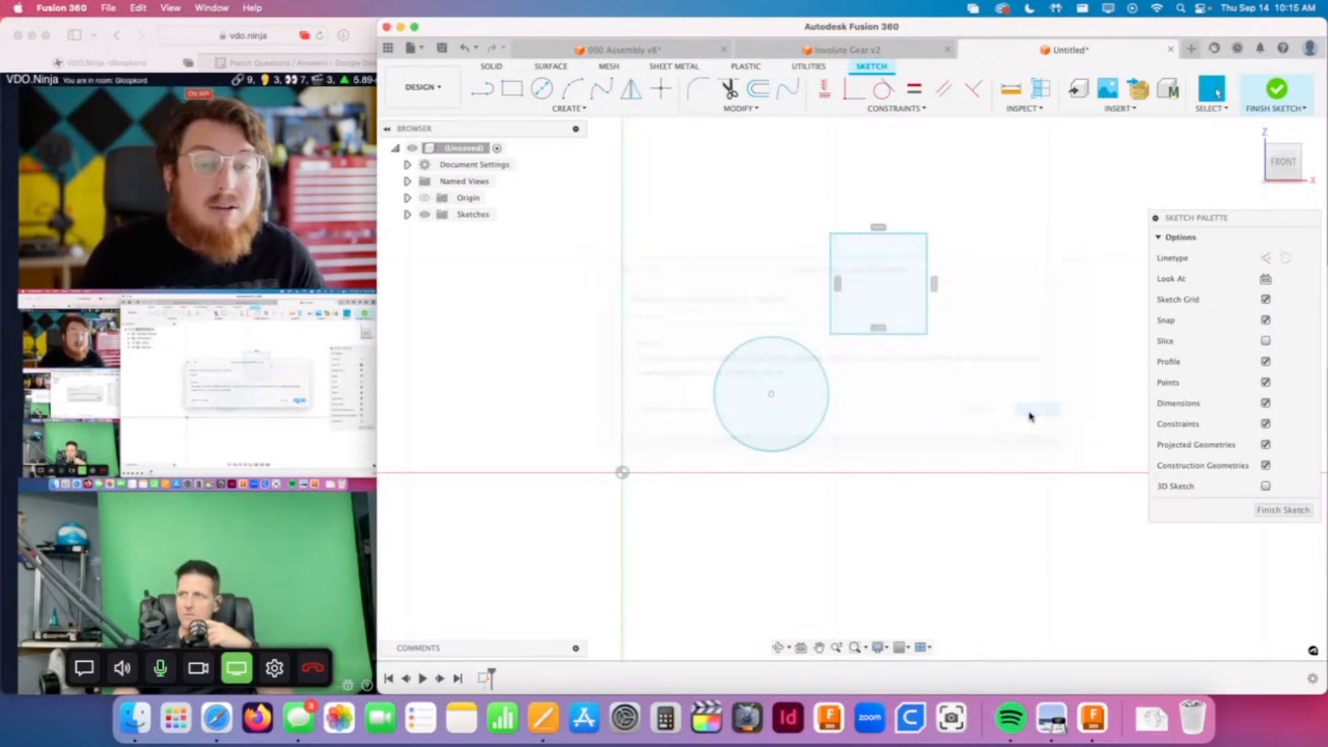
# Step: Check the shortcuts assigned to the sketch Modify and Constraint commands, and shrink the rectangle by moving its upper-right corner inward
pyautogui.click(761, 109)
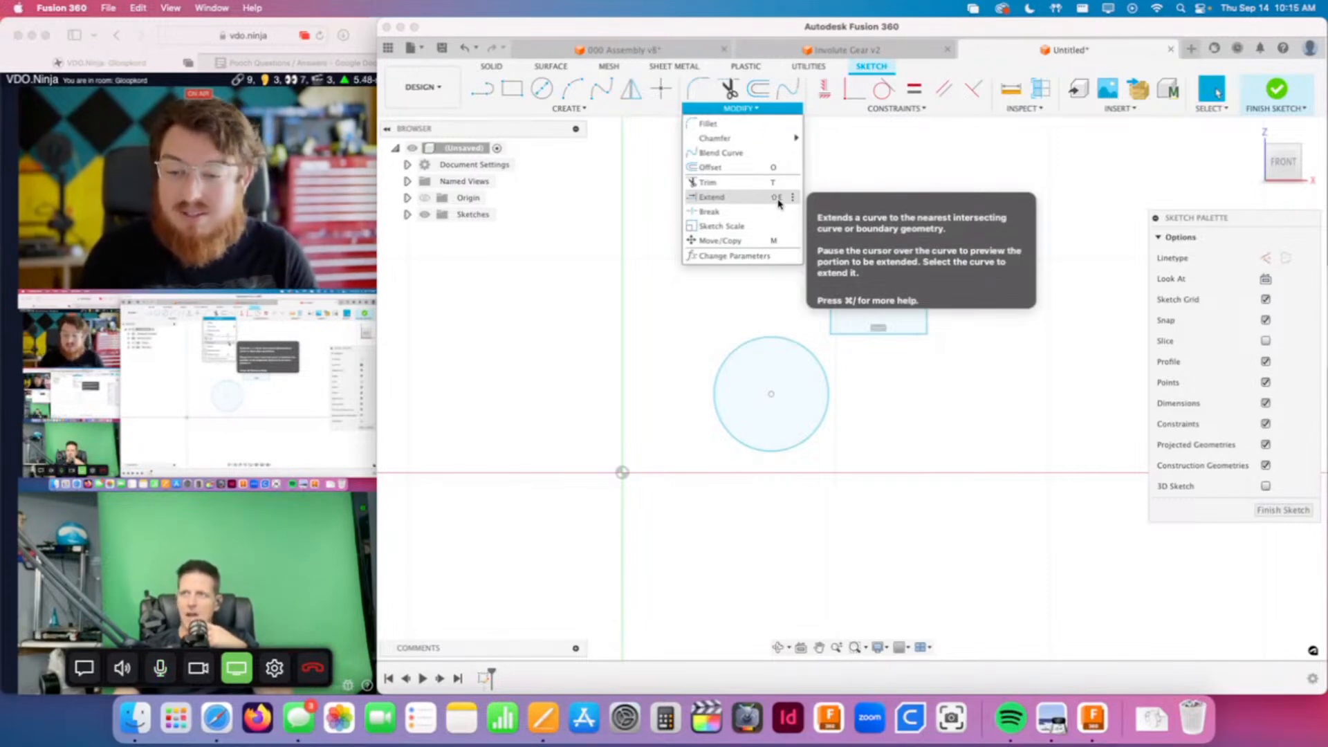
pyautogui.click(858, 170)
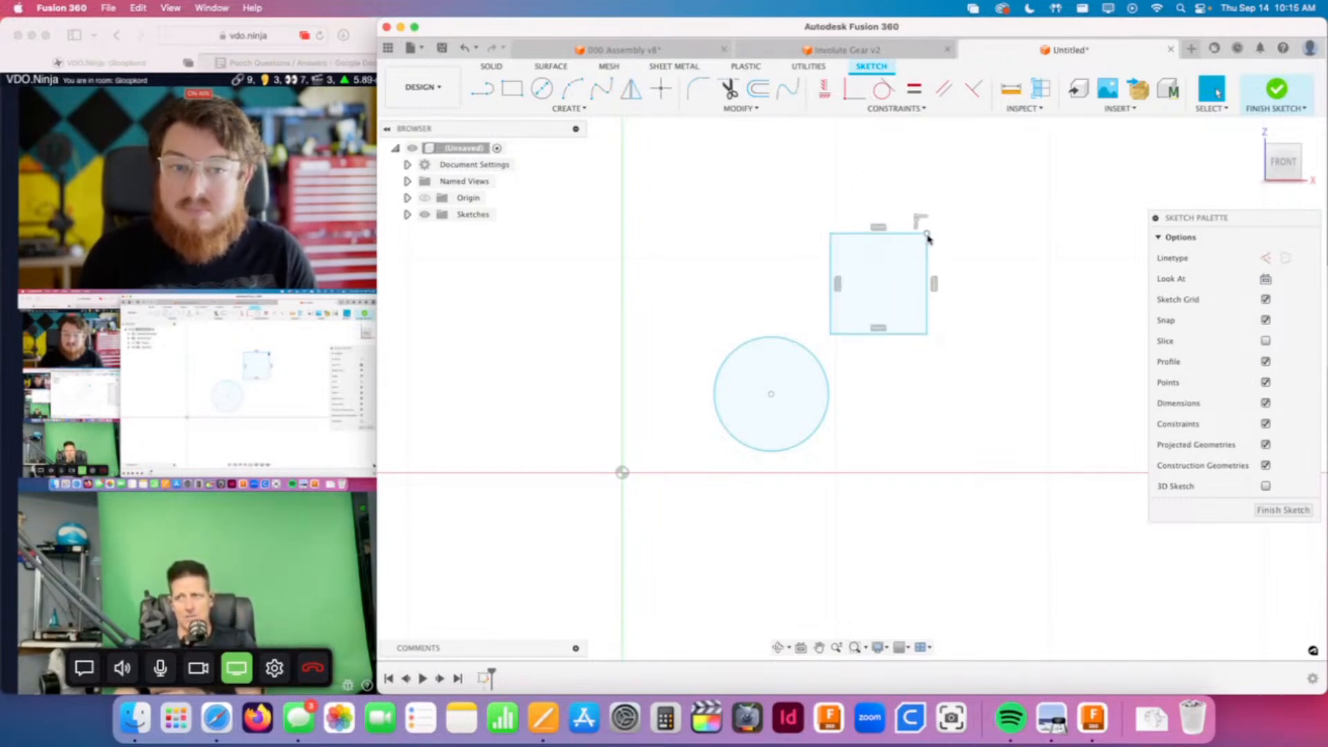
pyautogui.moveTo(922, 249); pyautogui.dragTo(914, 259)
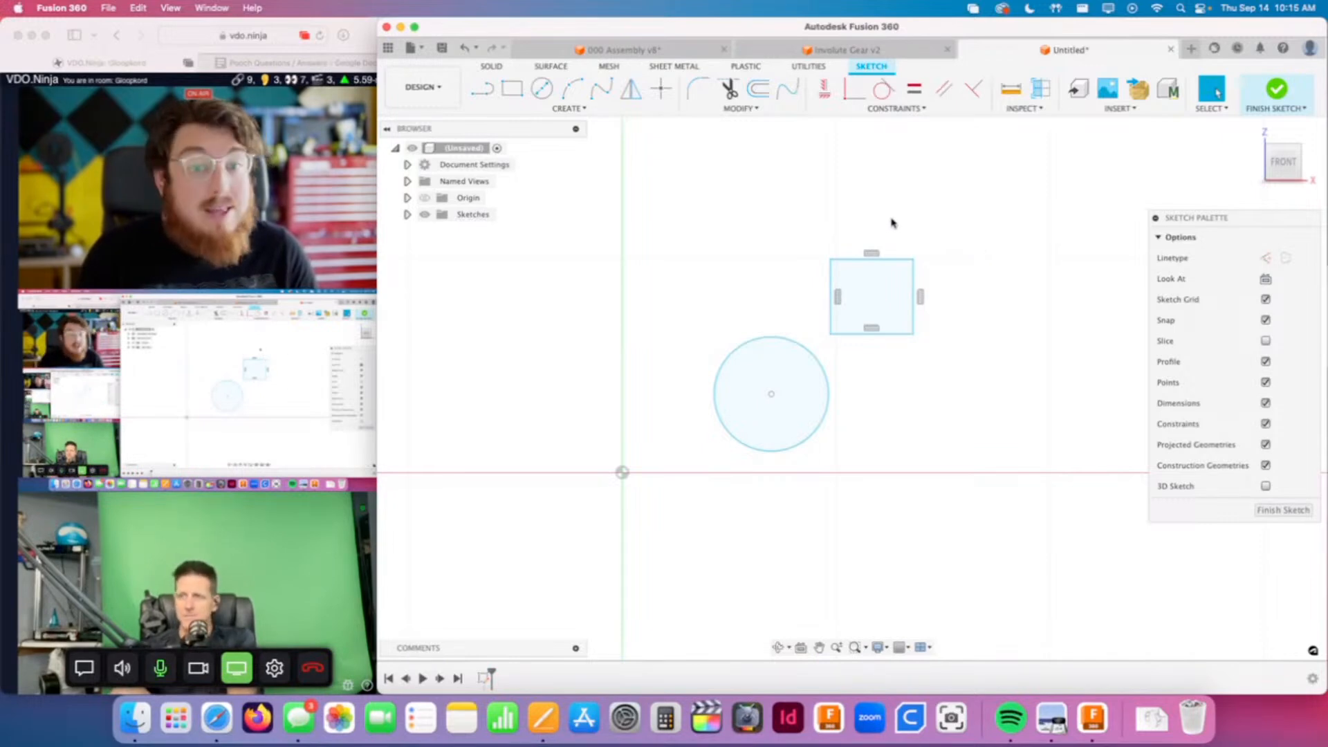
pyautogui.click(893, 109)
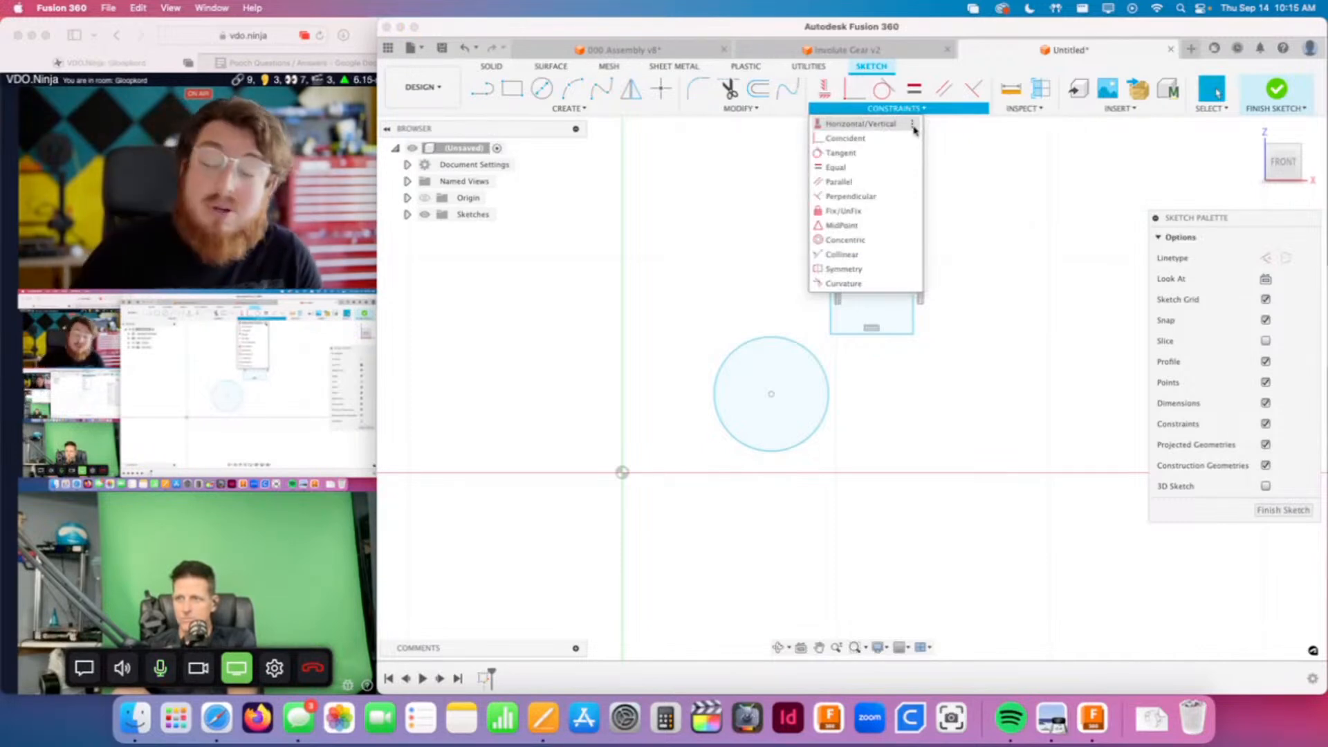
pyautogui.click(989, 169)
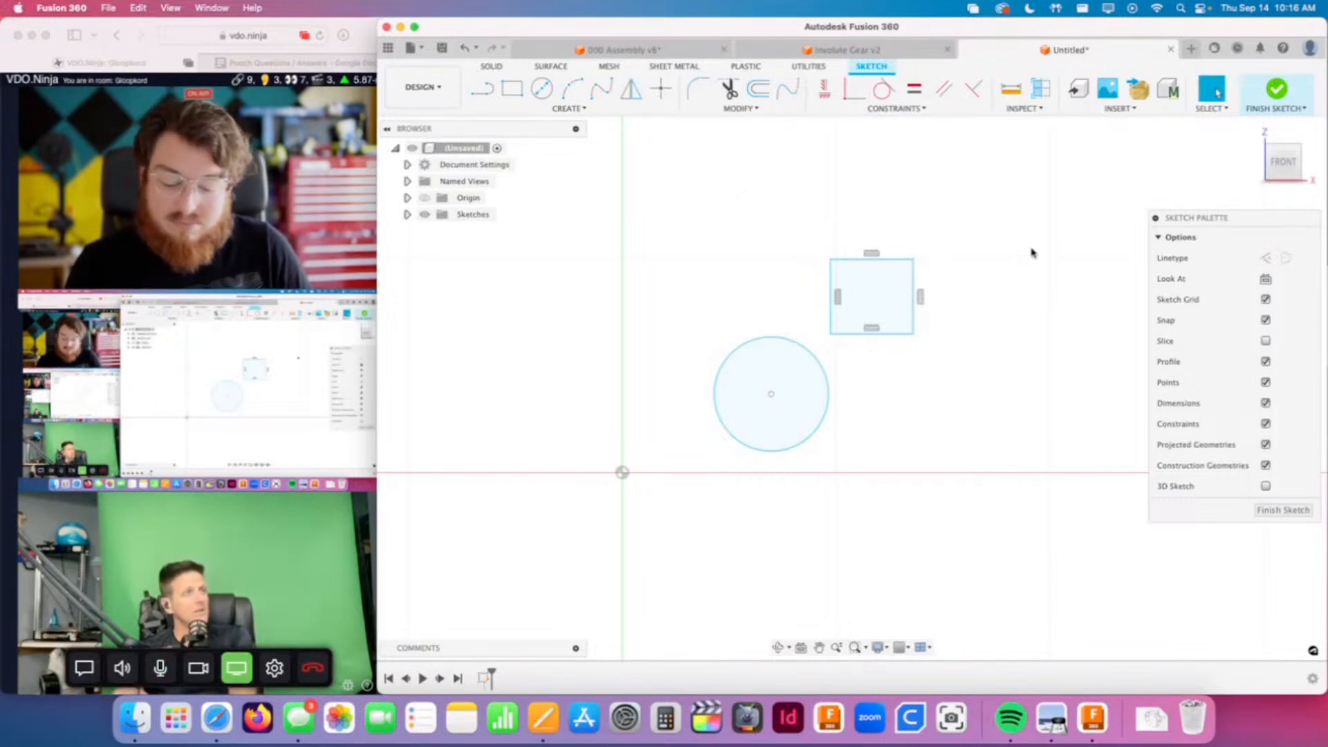
# Step: Try the Center Rectangle option of the Rectangle command beside the existing rectangle, with the Sketch Palette moved closer to the geometry
pyautogui.press('r')
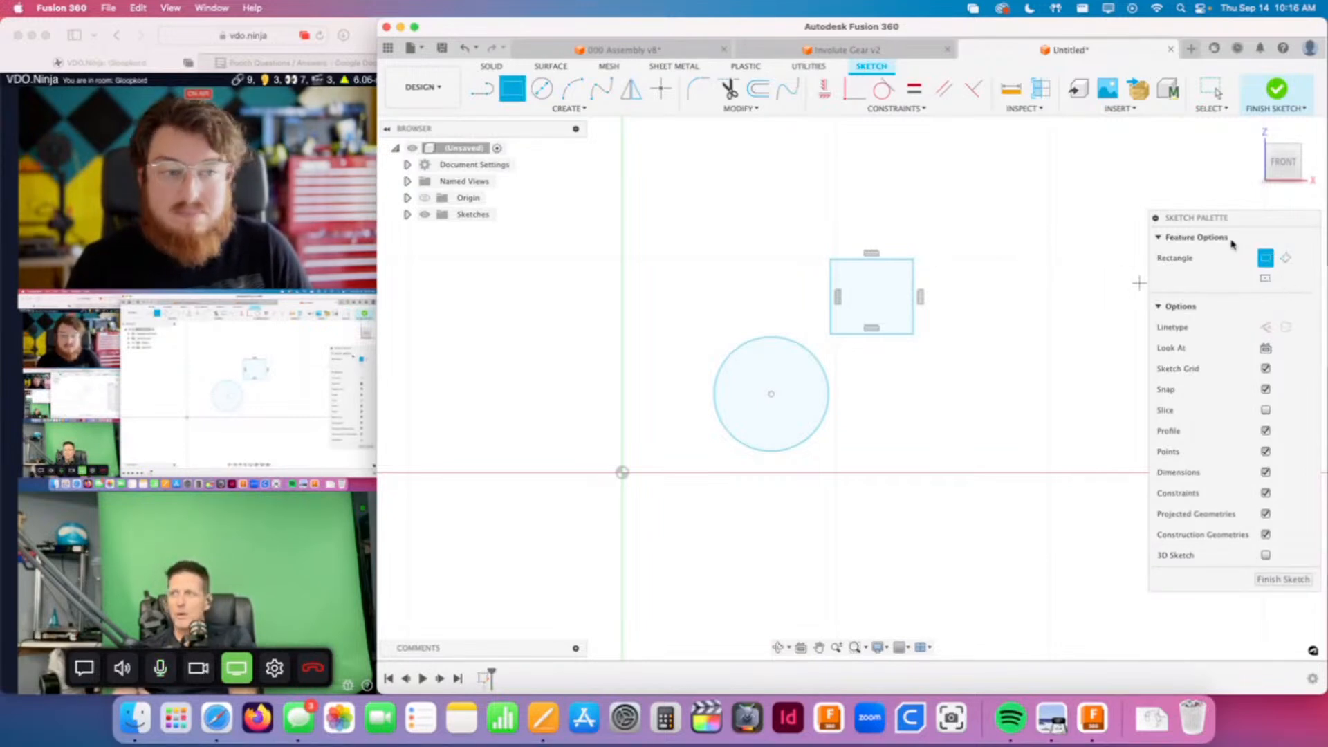
pyautogui.moveTo(1222, 223); pyautogui.dragTo(1187, 207)
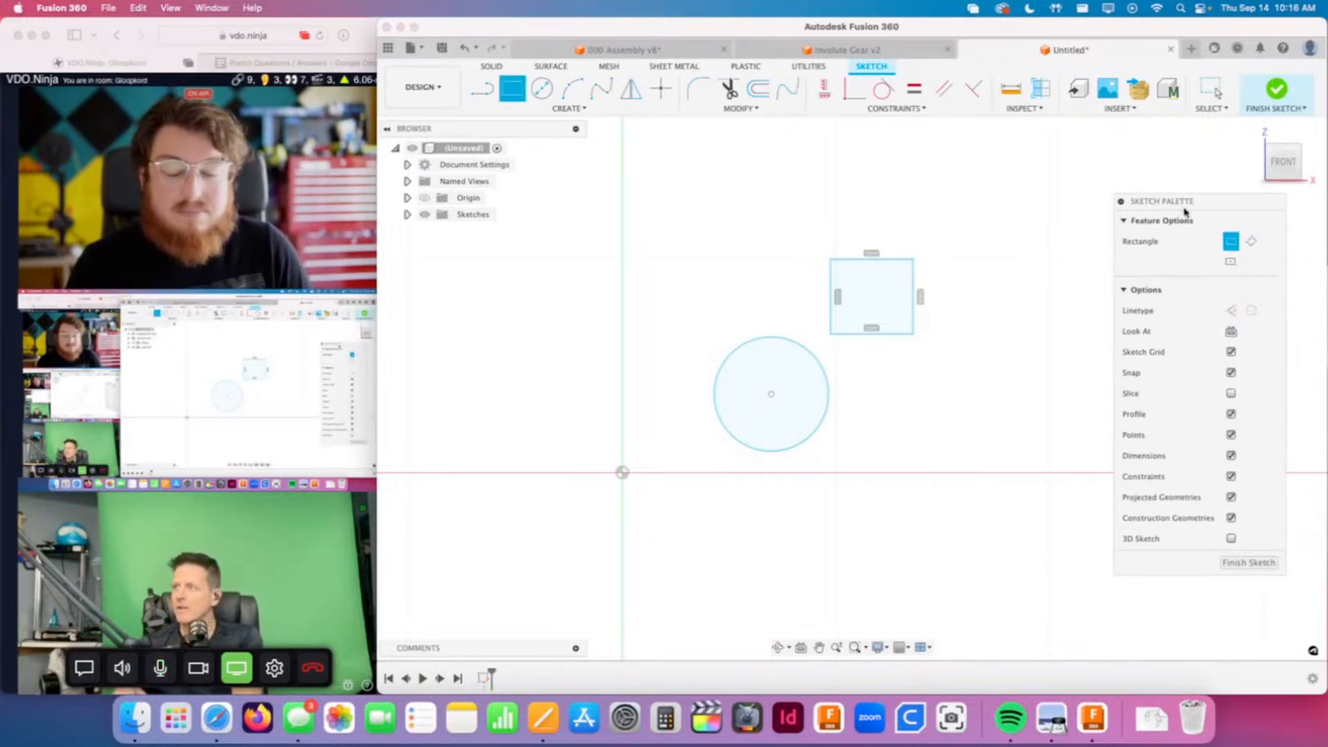
pyautogui.click(1230, 263)
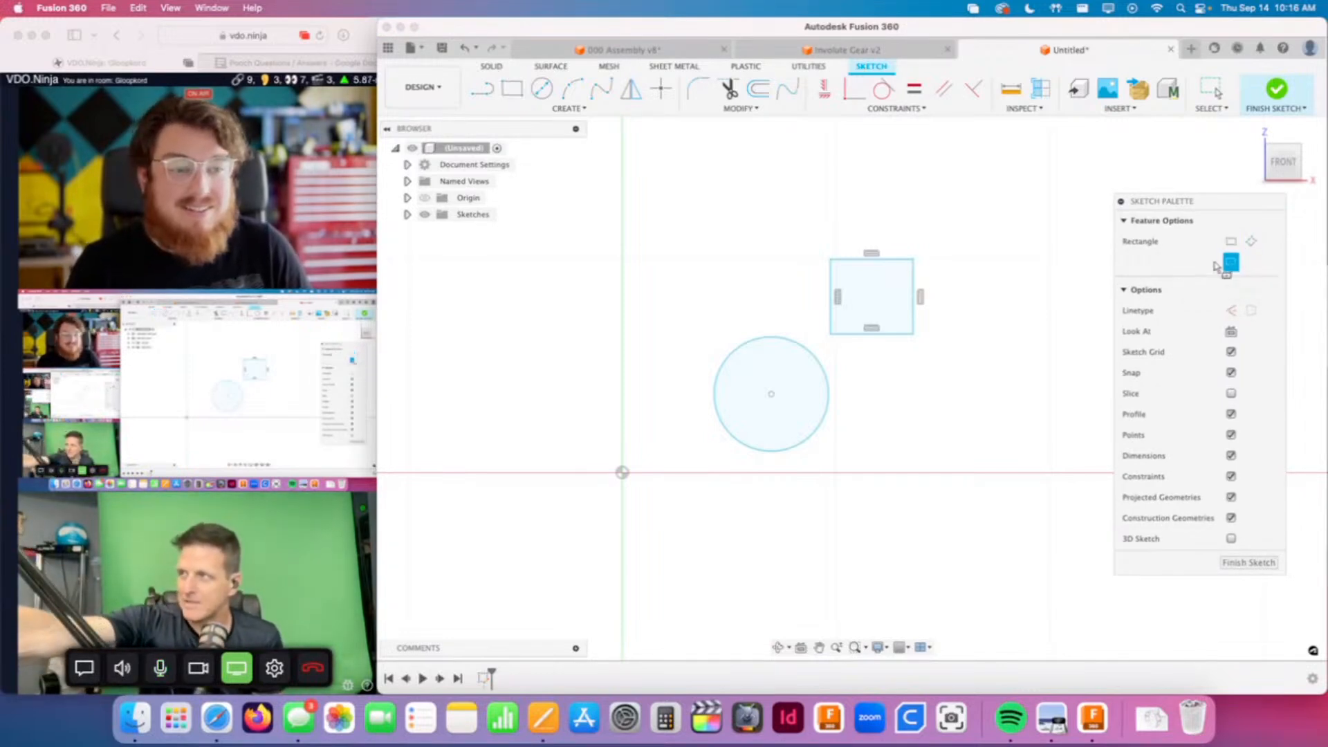
pyautogui.click(1010, 290)
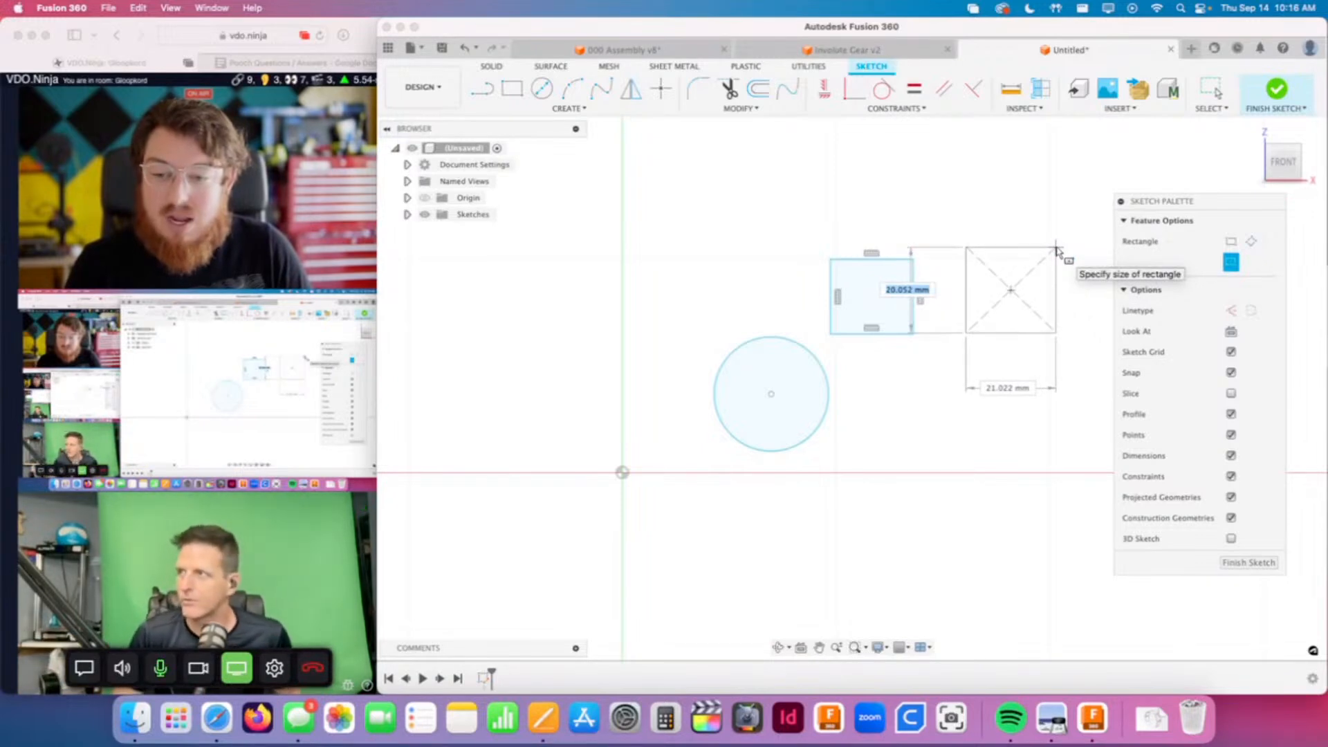
pyautogui.press('Escape')
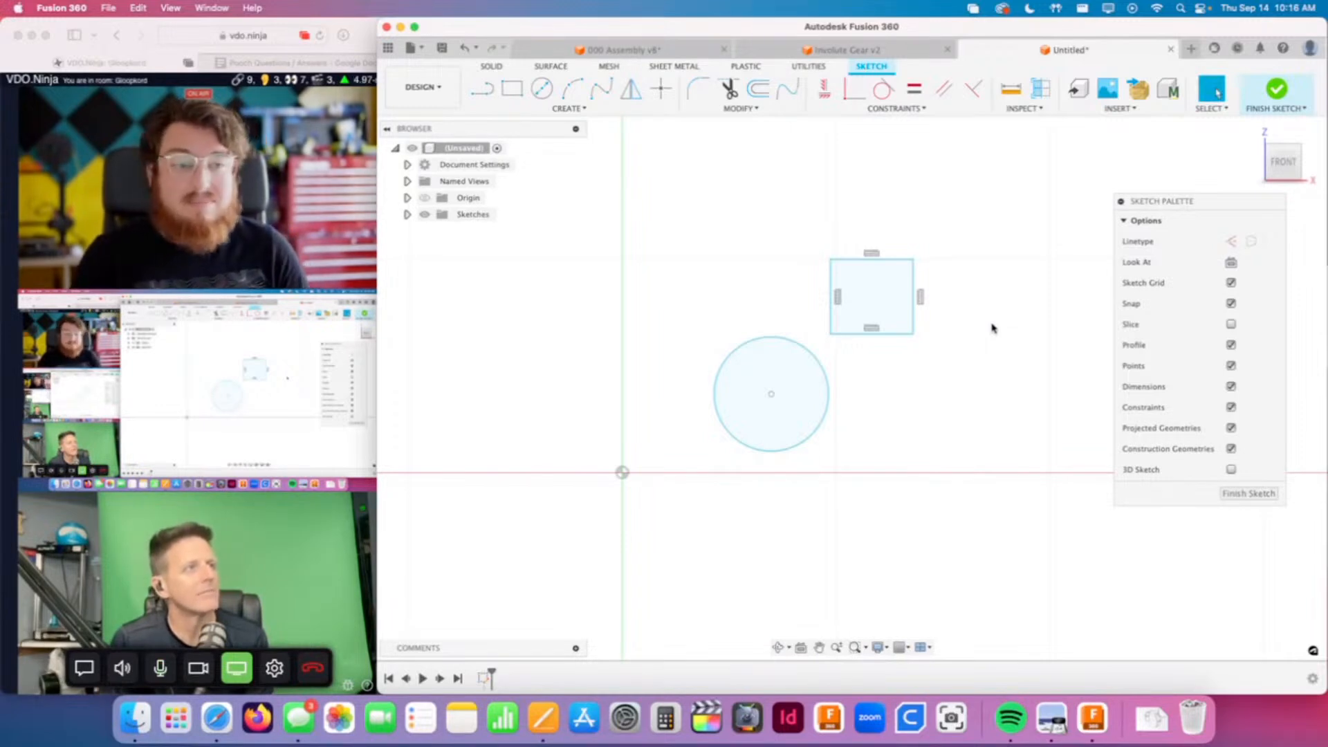
pyautogui.press('r')
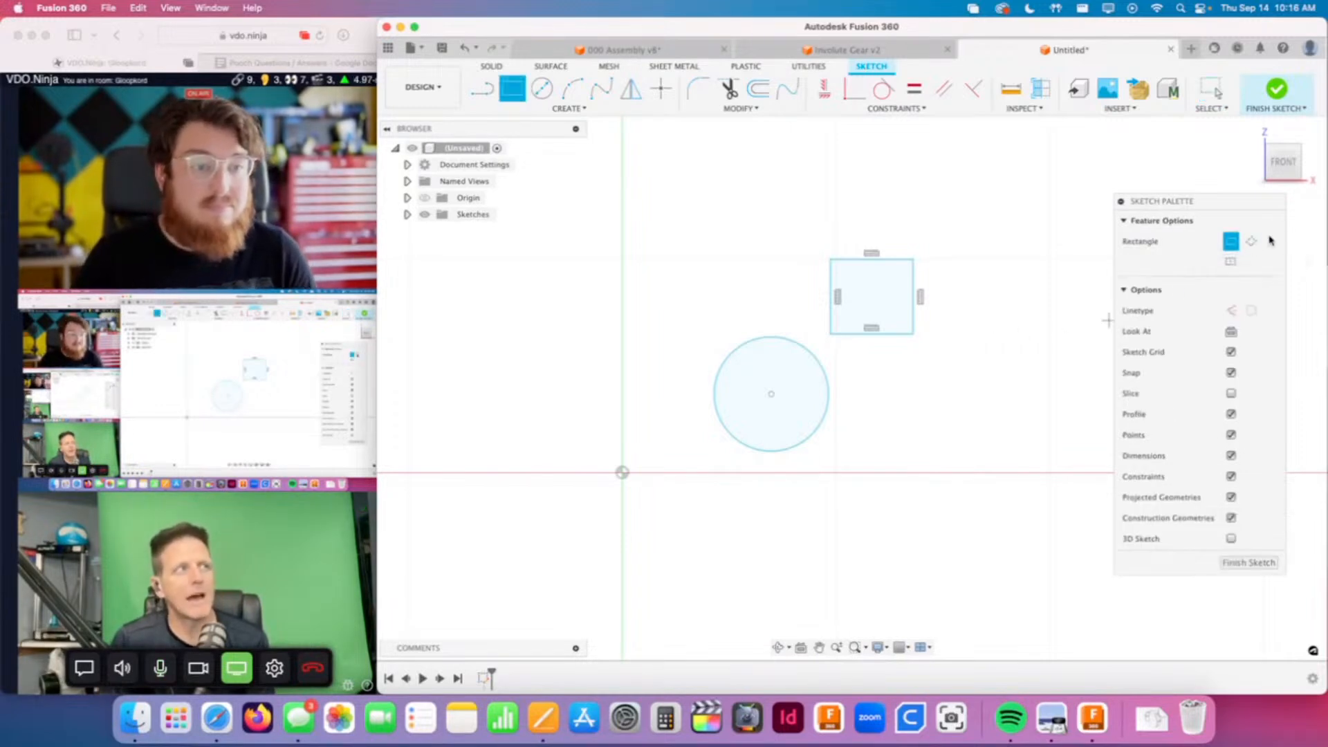
pyautogui.press('Escape')
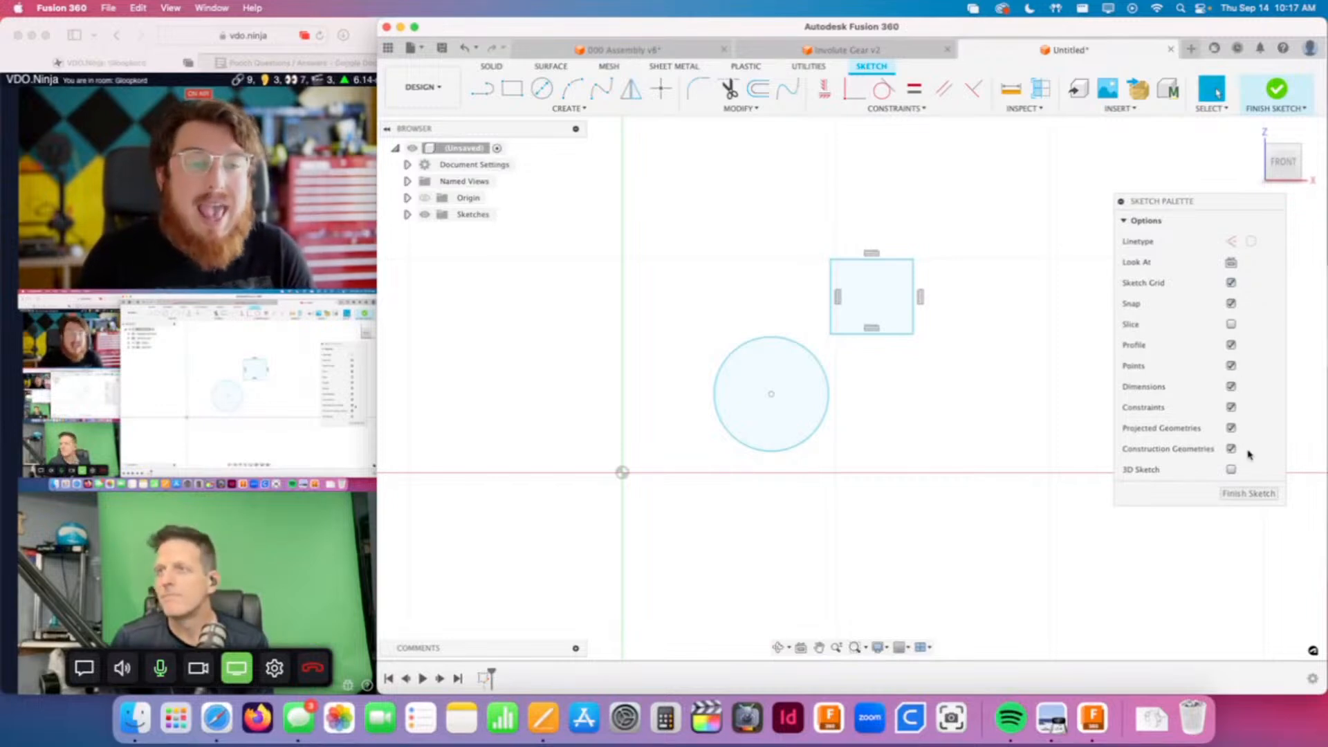
# Step: Dock the Sketch Palette at the edge of the canvas and collapse it
pyautogui.moveTo(1171, 202)
pyautogui.mouseDown()
pyautogui.moveTo(1113, 238)
pyautogui.moveTo(1323, 220)
pyautogui.moveTo(1189, 215)
pyautogui.mouseUp()
pyautogui.click(1163, 212)
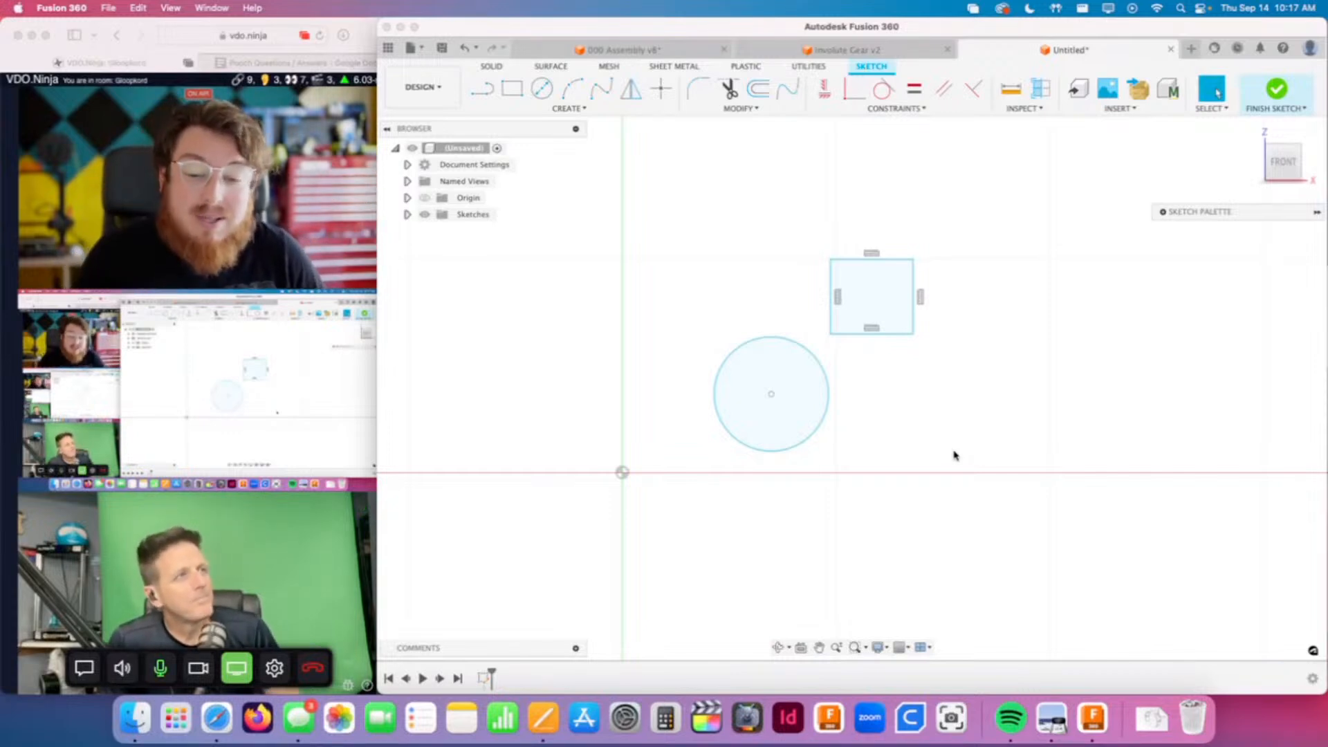
pyautogui.click(1163, 212)
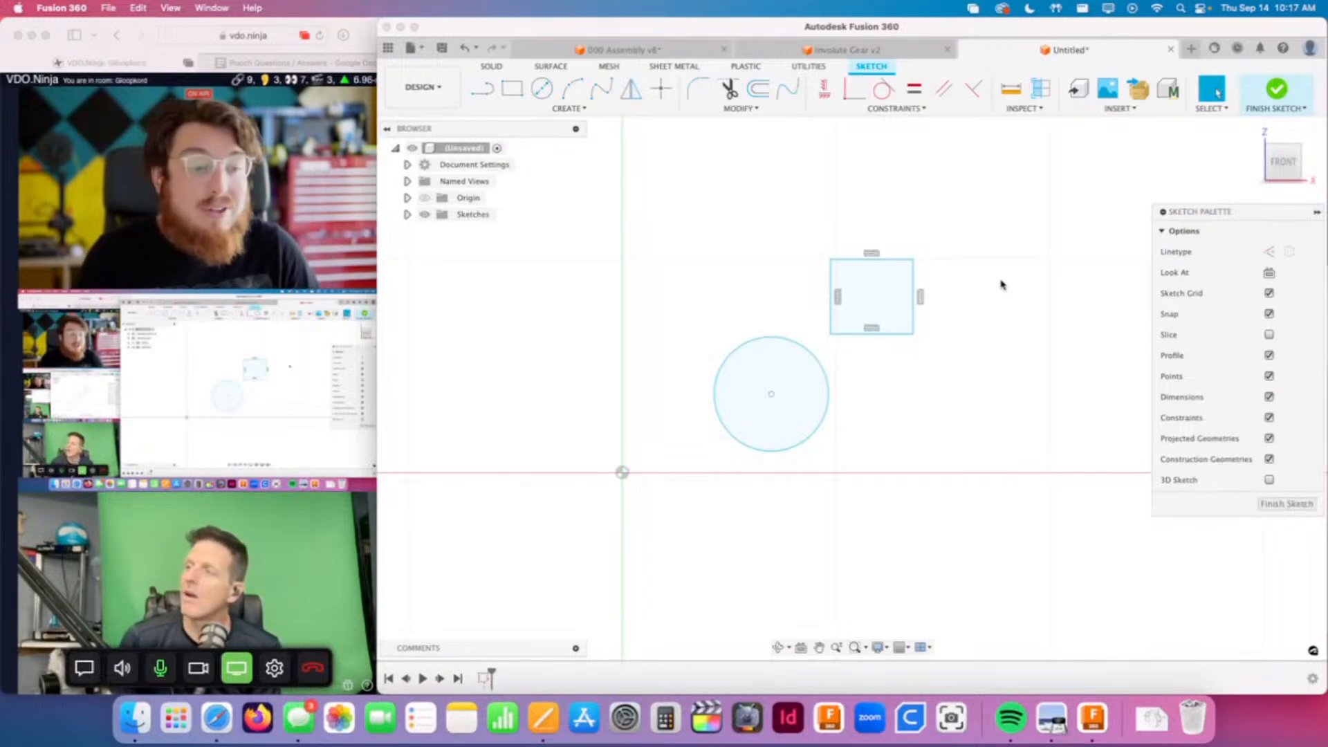
pyautogui.click(1196, 214)
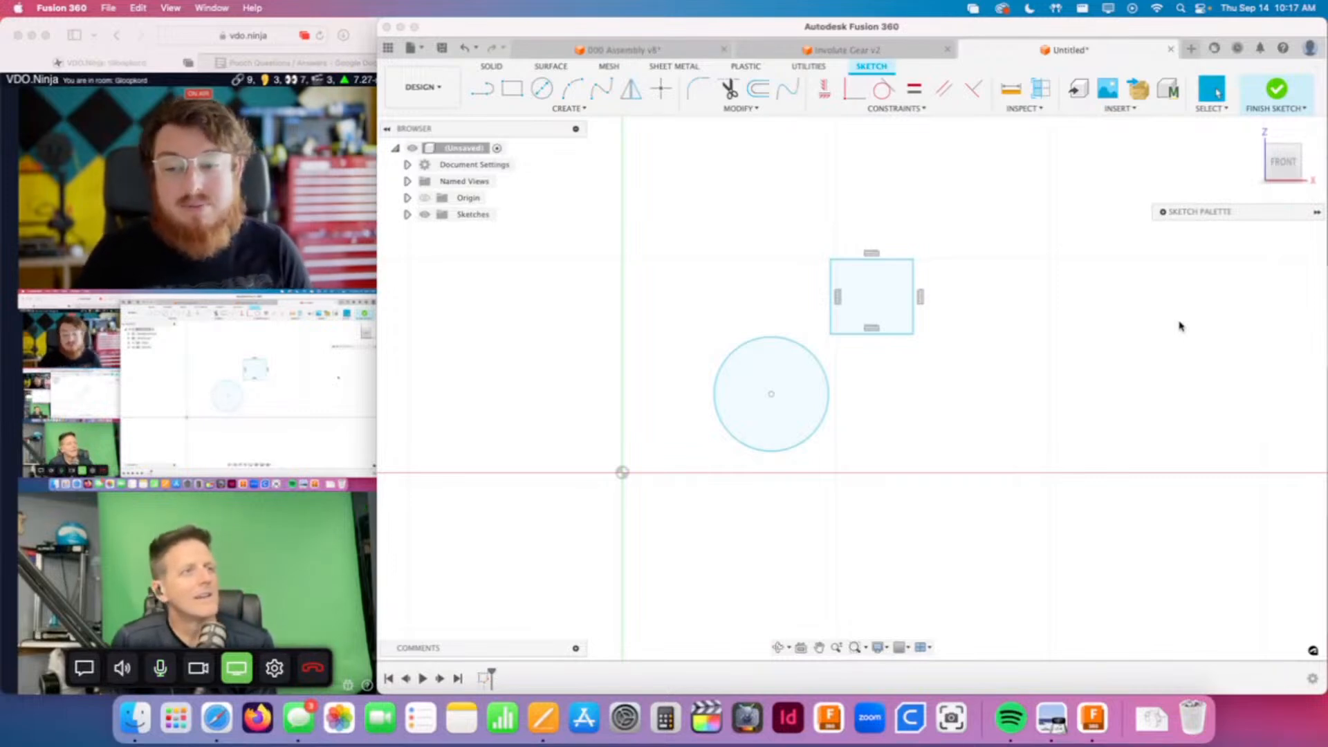
# Step: Delete the circle and the rectangle from the sketch together
pyautogui.moveTo(997, 406); pyautogui.dragTo(1020, 430, button='middle')
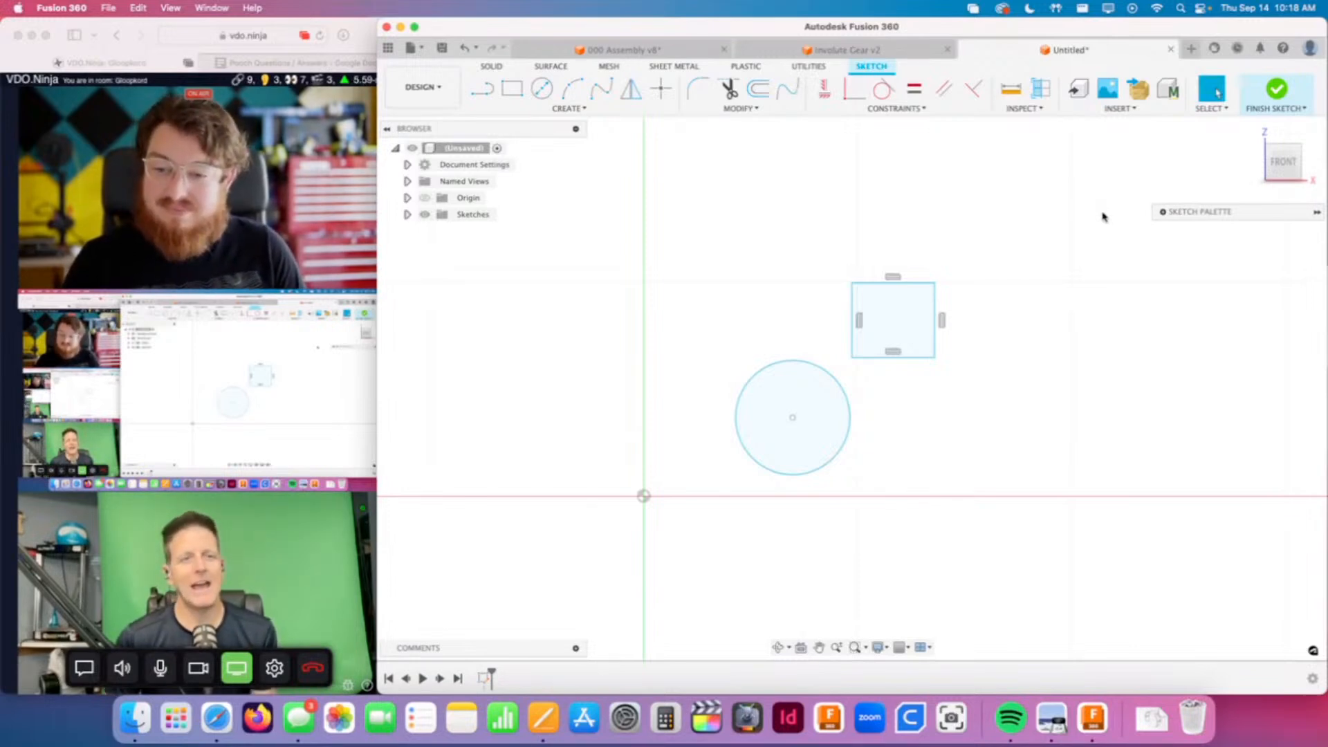
pyautogui.scroll(-3, 1090, 268)
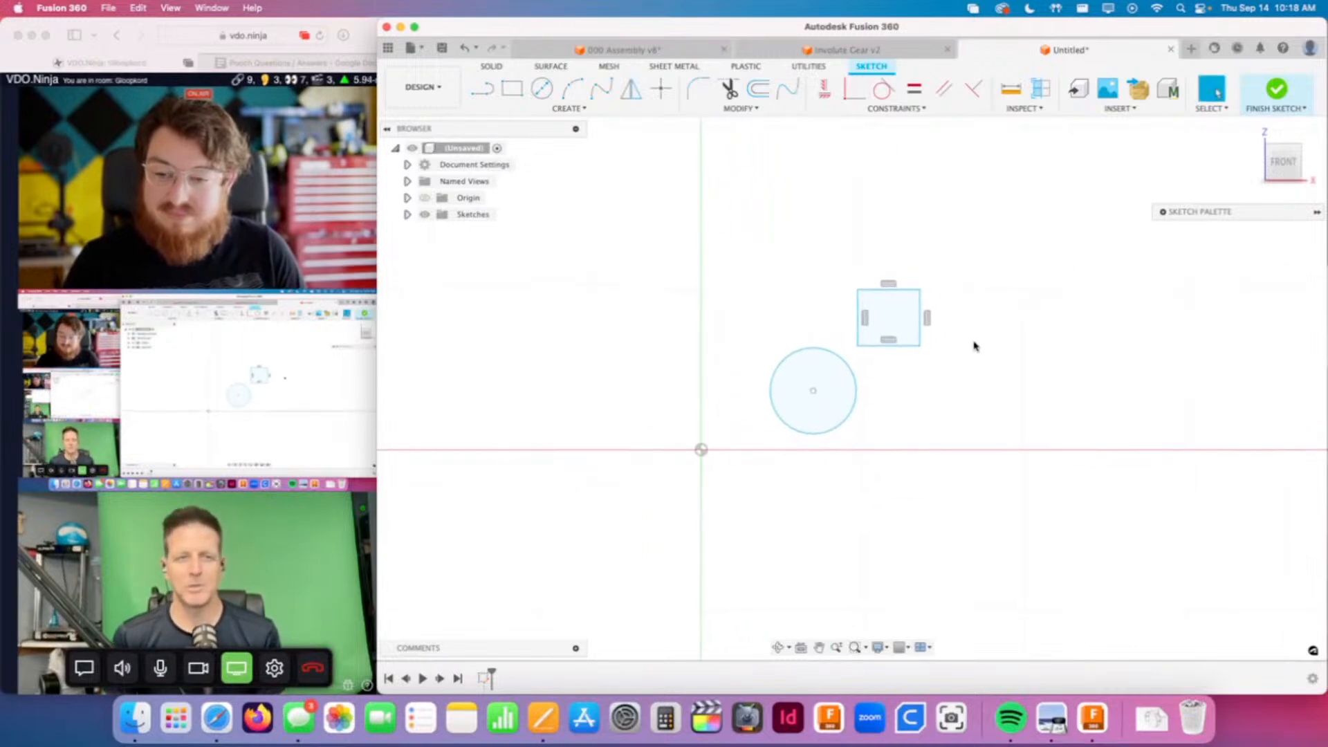
pyautogui.scroll(2, 973, 360)
pyautogui.moveTo(981, 258); pyautogui.dragTo(646, 510)
pyautogui.press('Delete')
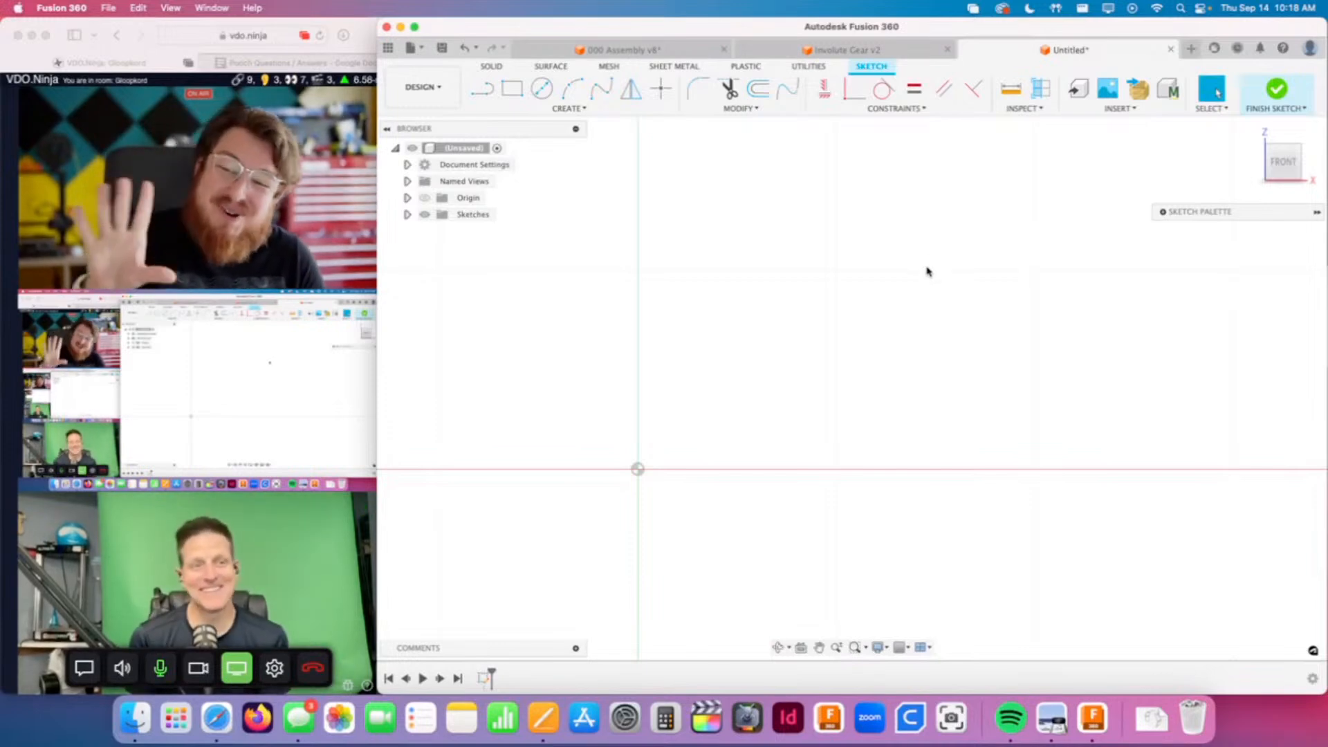
# Step: Draw a vertical line and a shorter vertical line directly on top of it
pyautogui.press('l')
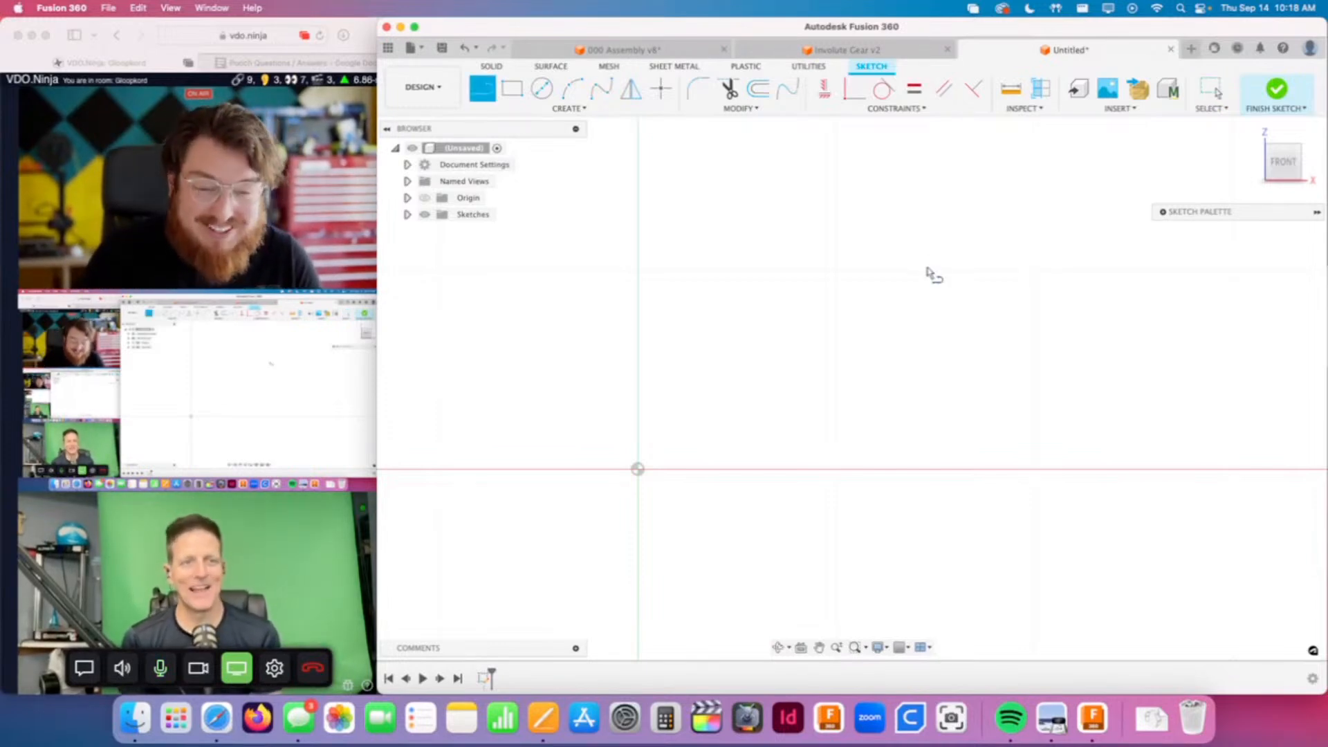
pyautogui.click(901, 273)
pyautogui.click(901, 414)
pyautogui.press('Escape')
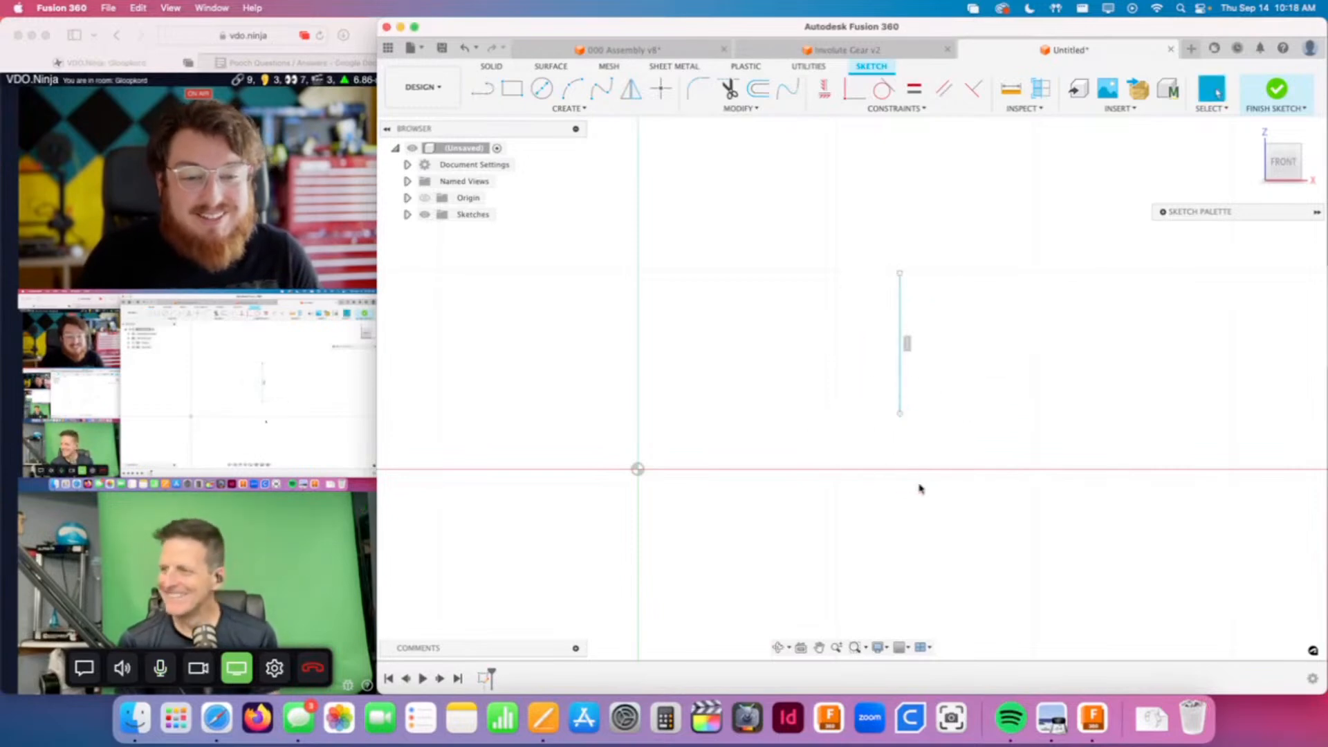
pyautogui.click(900, 294)
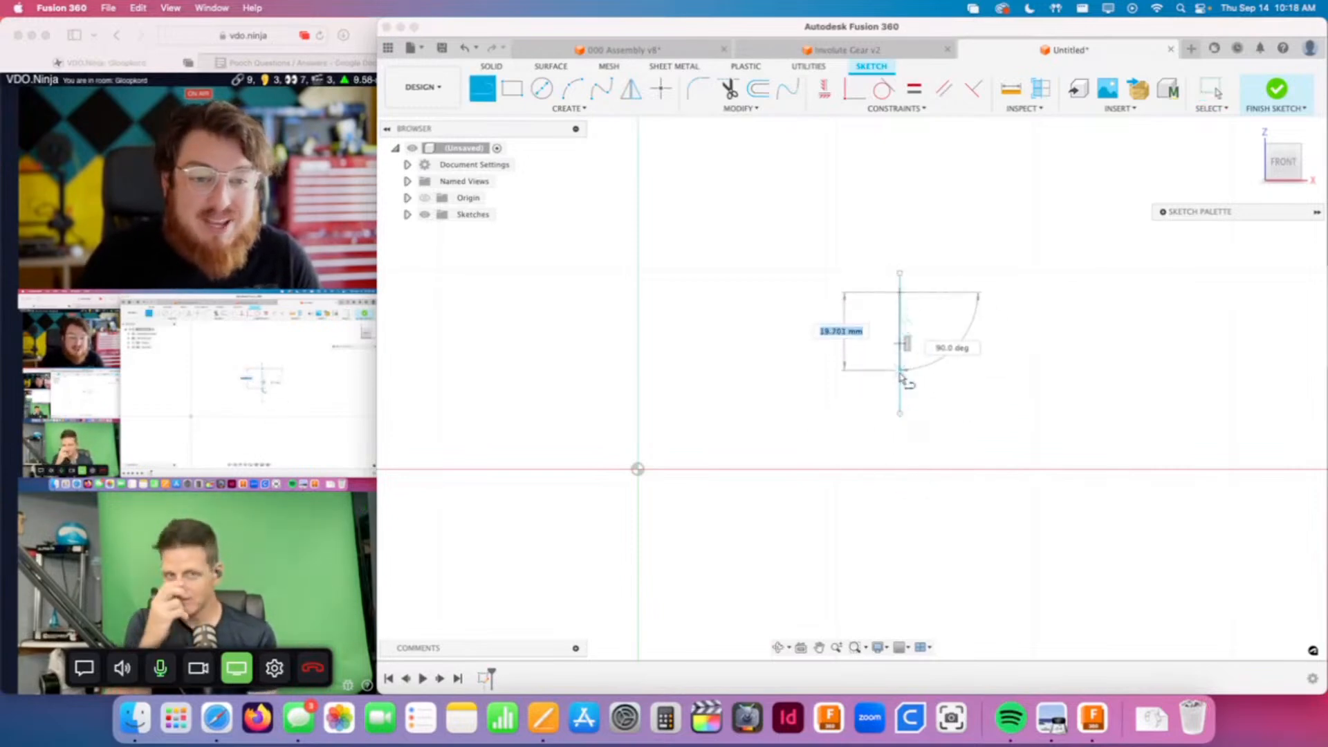
pyautogui.press('Escape')
pyautogui.press('Escape')
pyautogui.scroll(5, 910, 322)
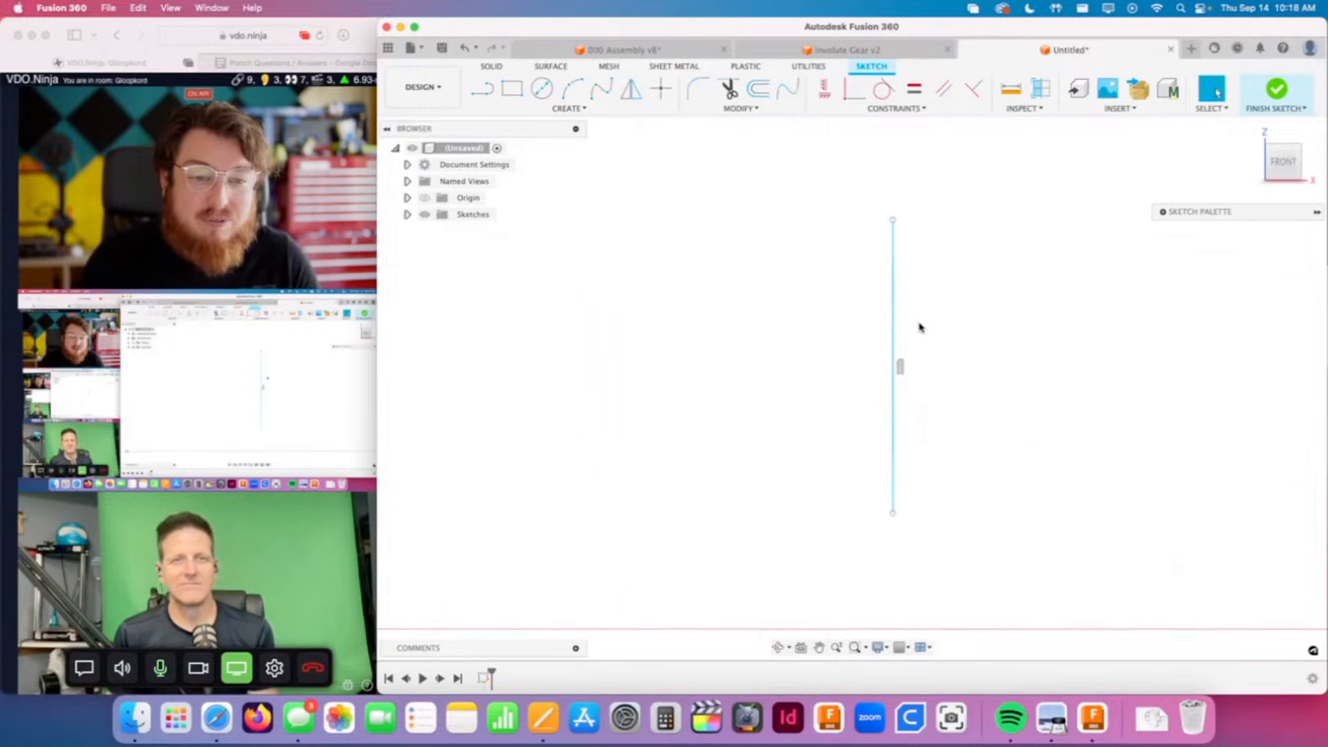
# Step: Shift the overlapping vertical lines along their shared direction, and delete both of them from the sketch
pyautogui.click(892, 270)
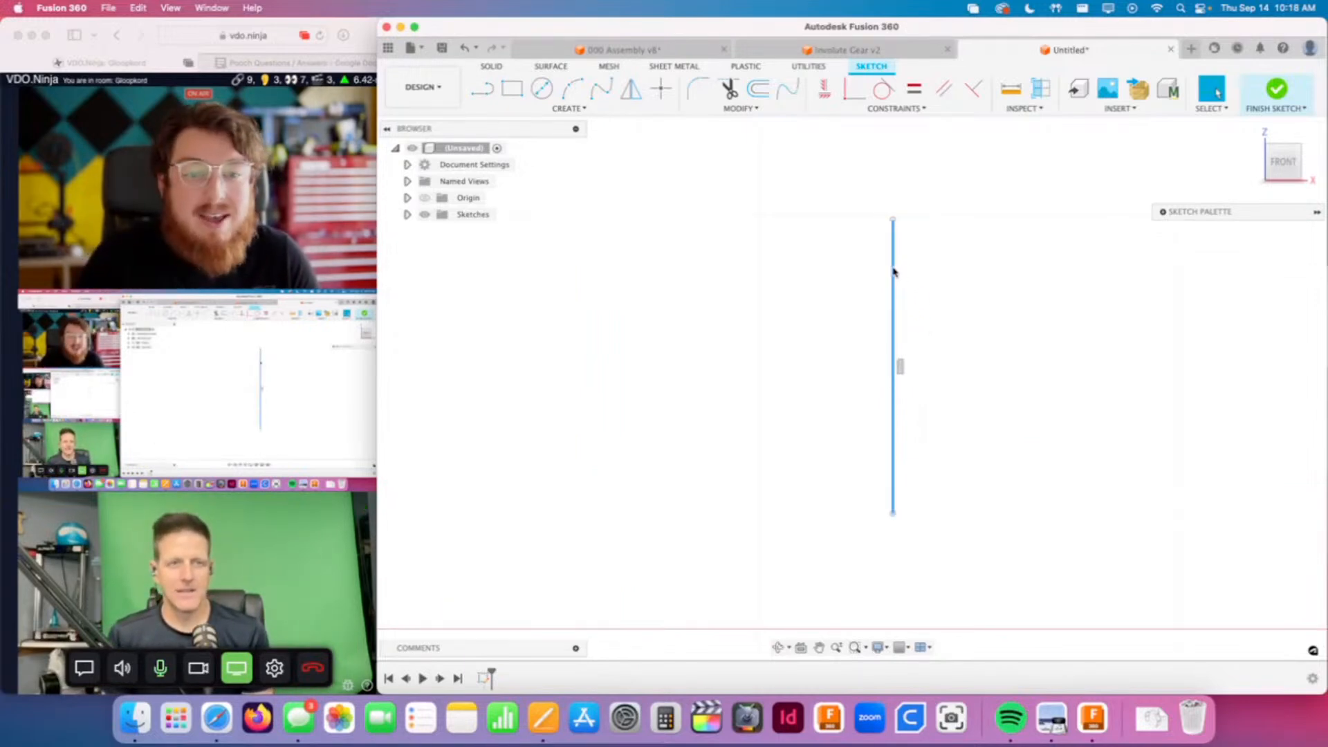
pyautogui.moveTo(893, 270); pyautogui.dragTo(899, 298)
pyautogui.moveTo(896, 249); pyautogui.dragTo(902, 206)
pyautogui.click(941, 496)
pyautogui.click(989, 244)
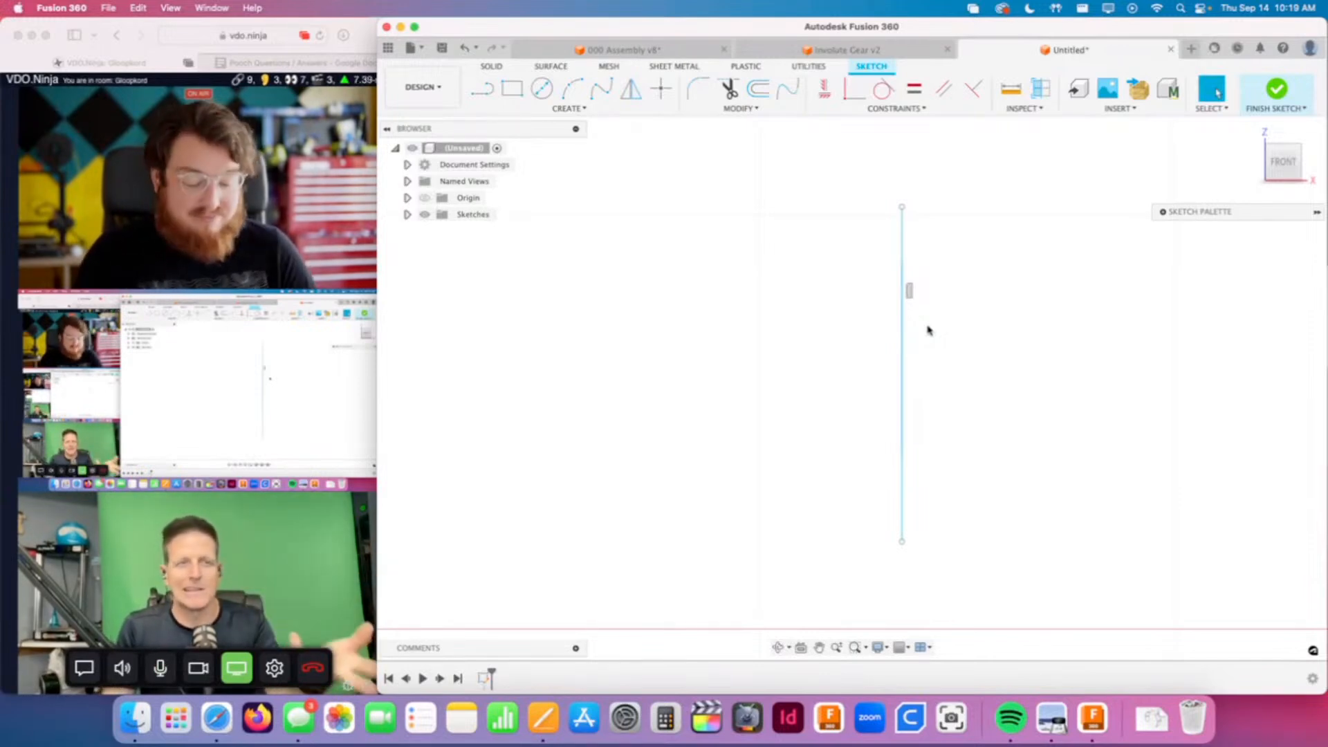
pyautogui.moveTo(958, 187); pyautogui.dragTo(742, 699)
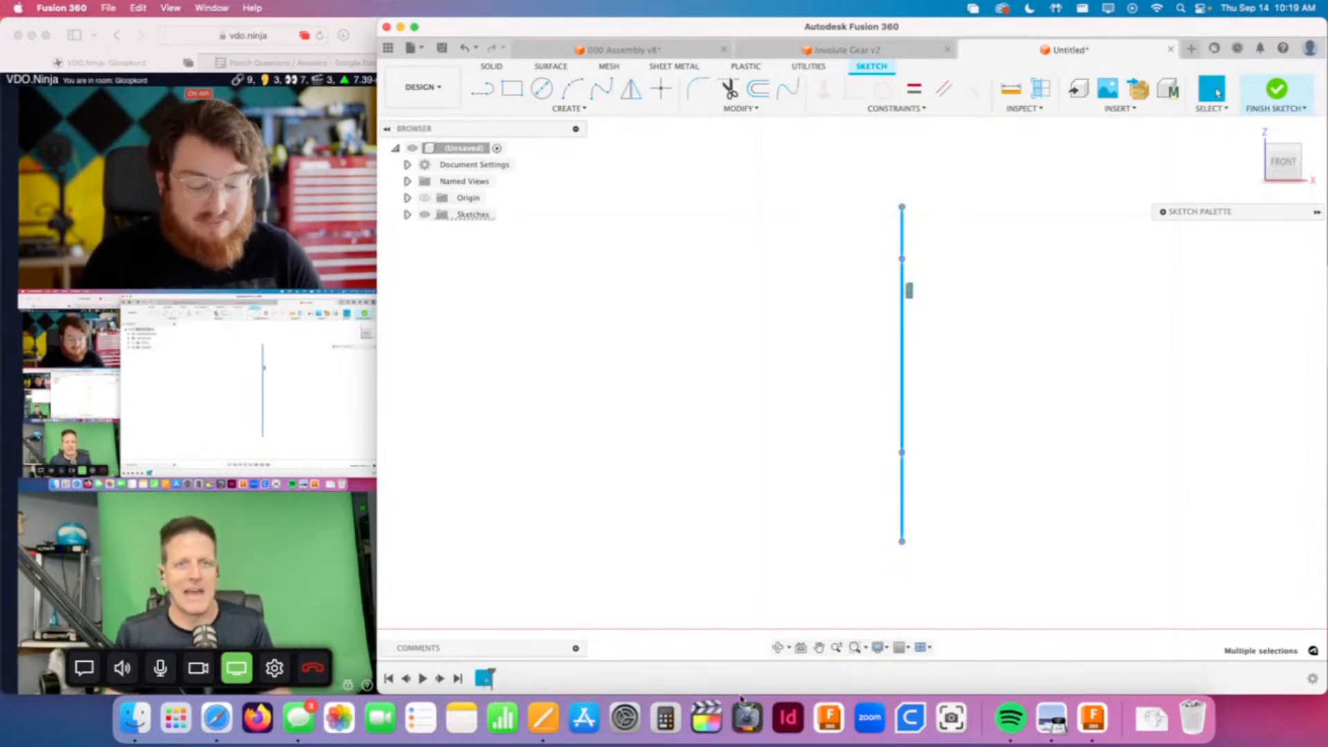
pyautogui.press('Delete')
# Step: Draw an open four-line outline with a vertical side, a bottom edge about 35 mm long, a slanted side about 21 mm long and a shorter top line
pyautogui.press('l')
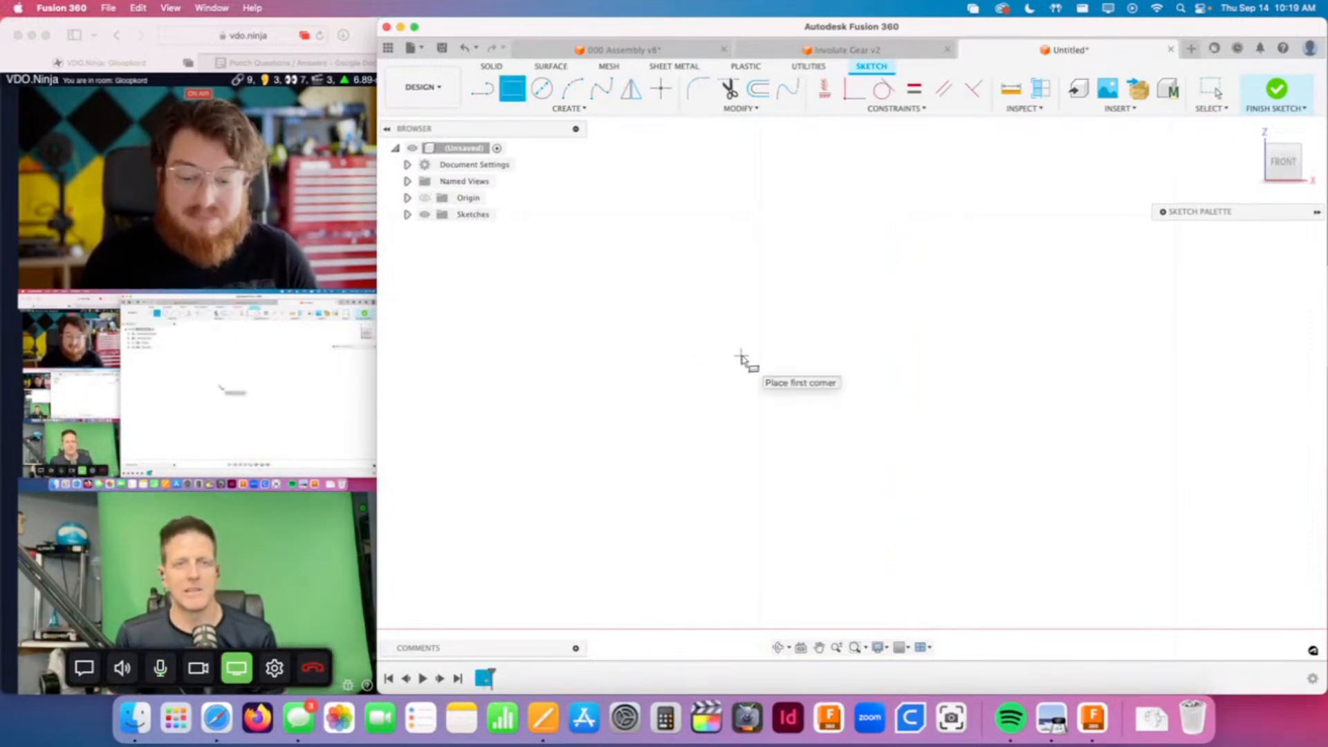
pyautogui.click(749, 332)
pyautogui.click(749, 560)
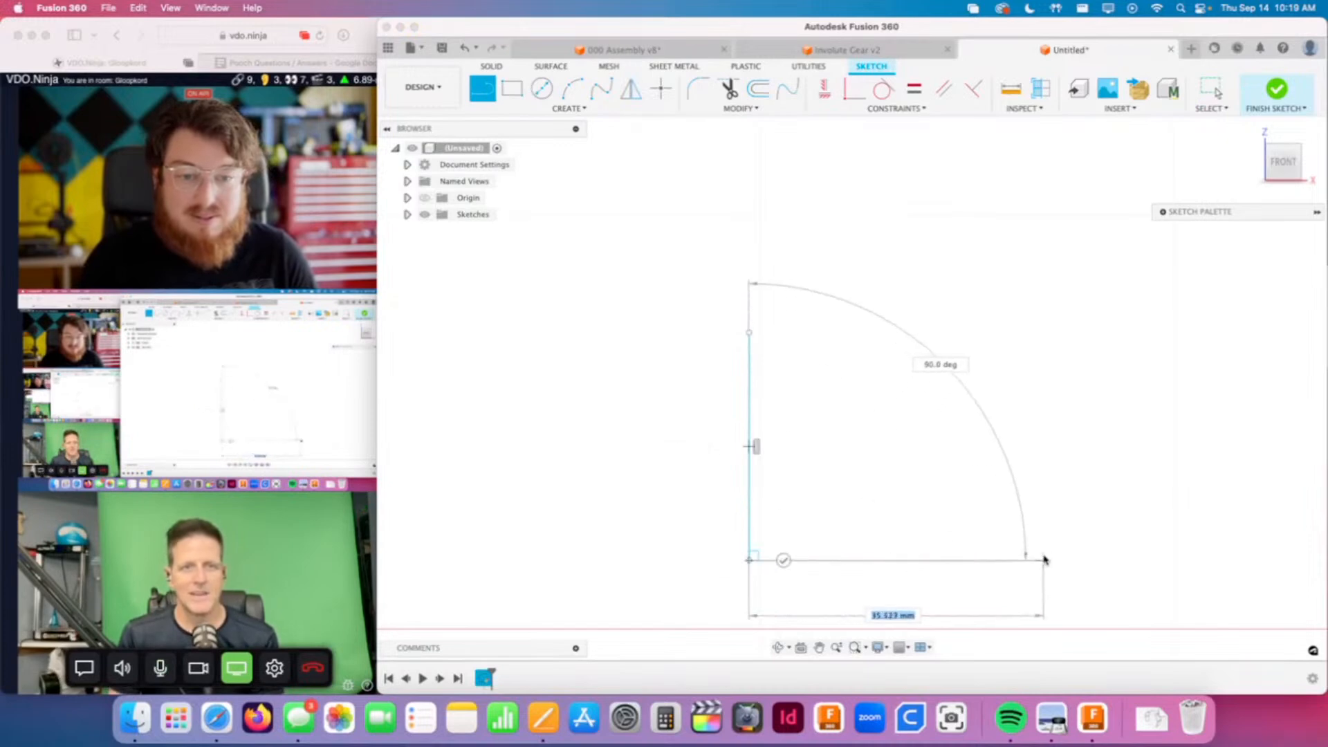
pyautogui.click(1045, 561)
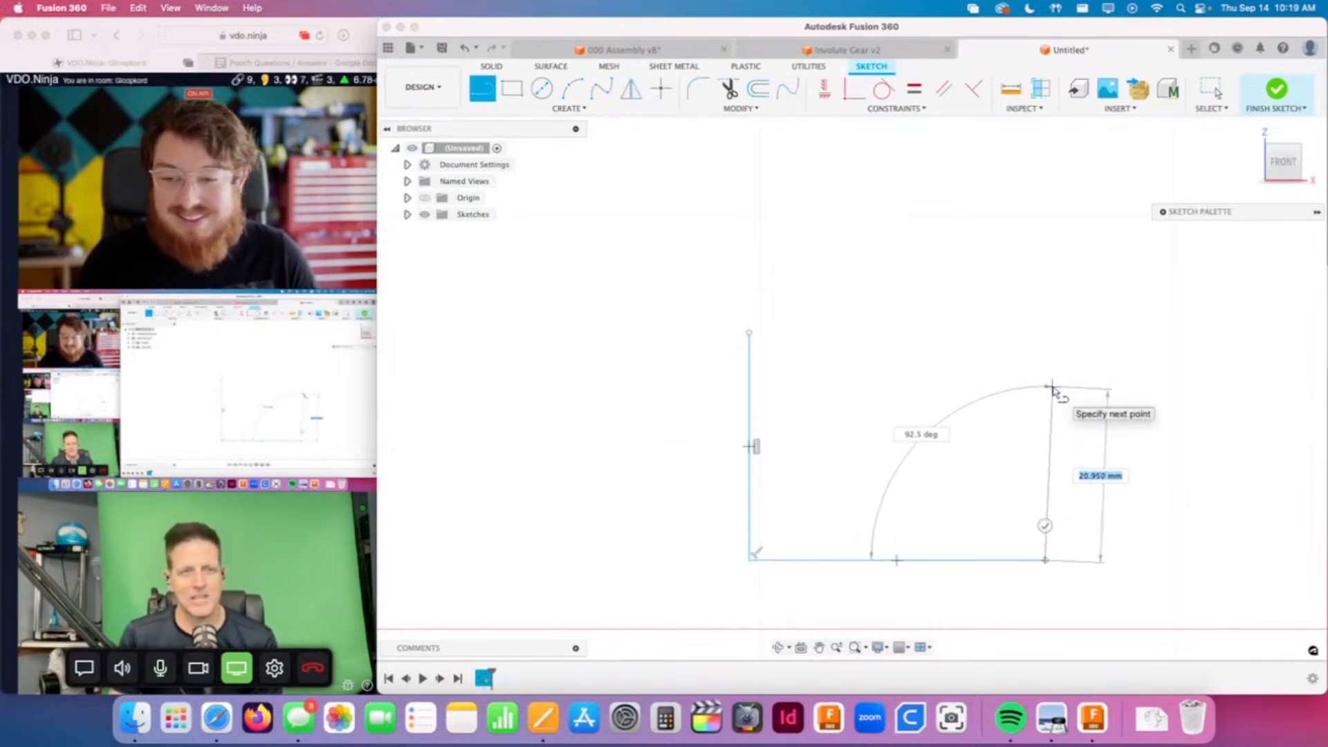
pyautogui.click(1052, 387)
pyautogui.click(845, 386)
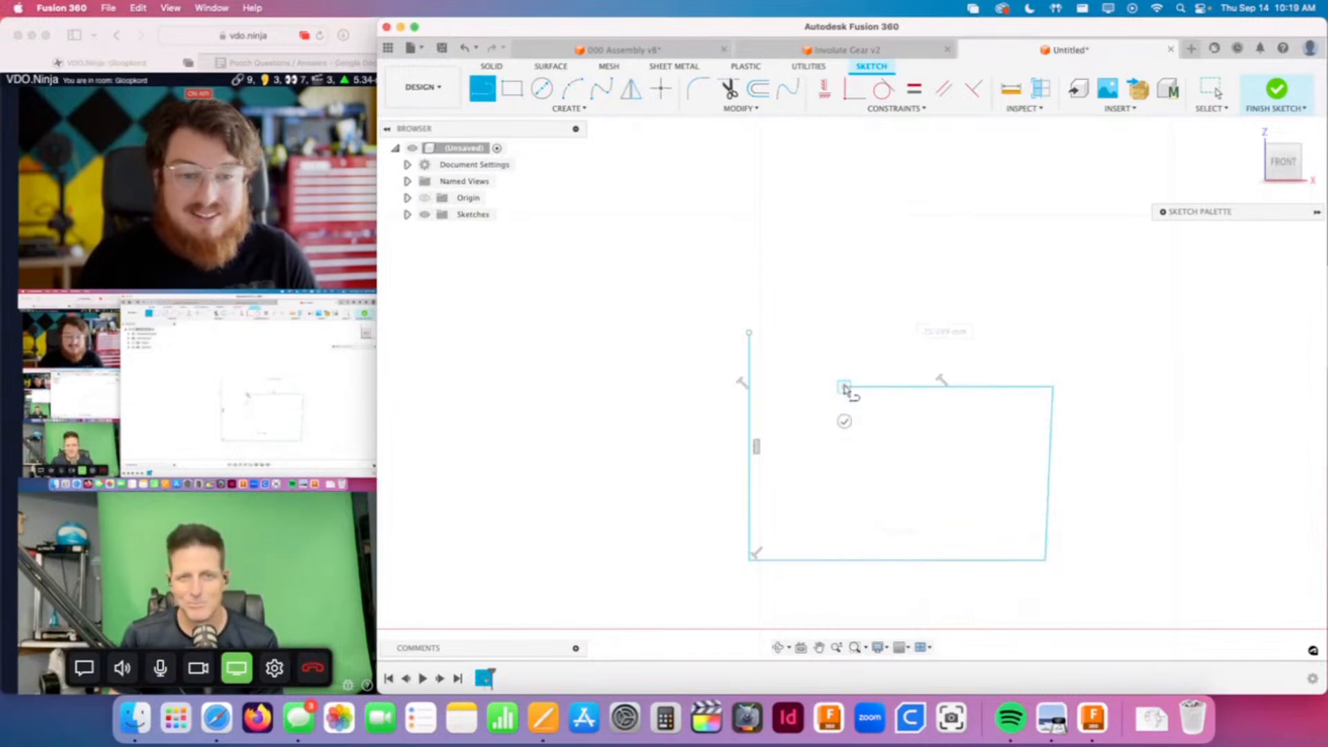
pyautogui.press('Escape')
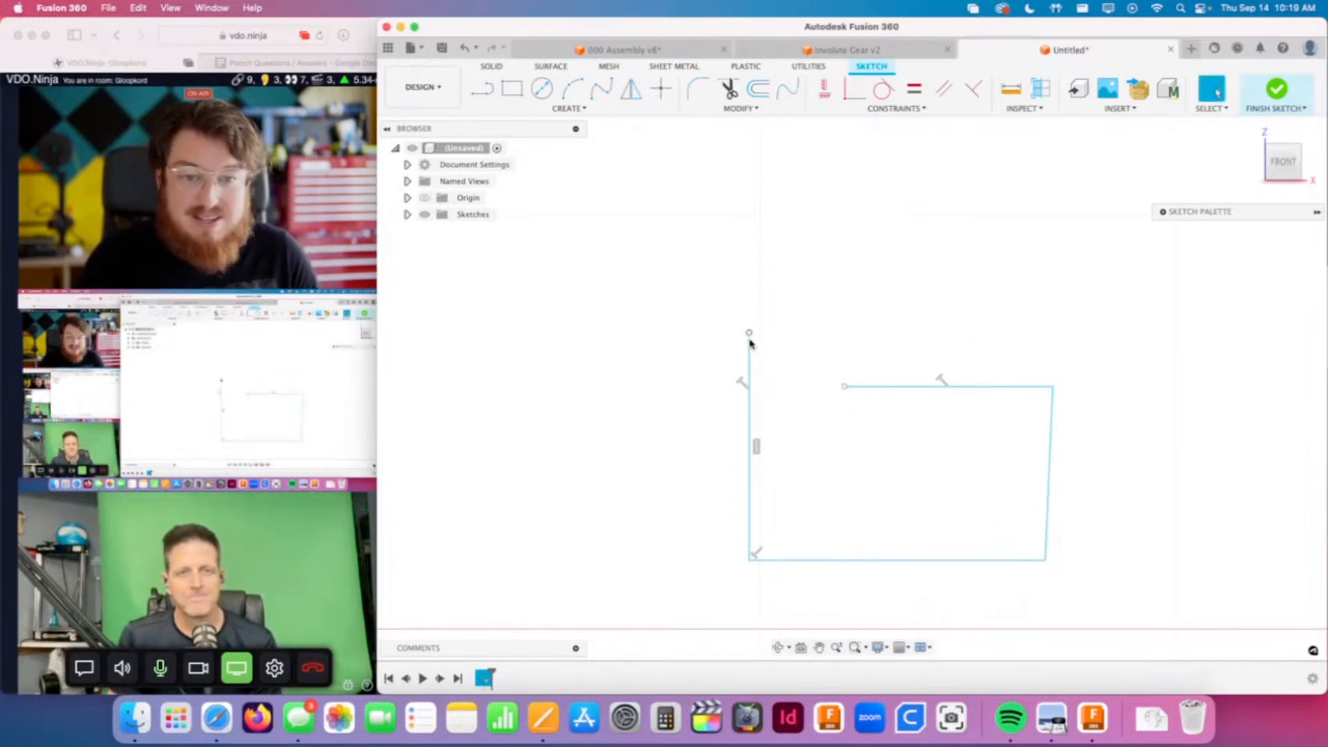
# Step: Lower the left line's upper end to near the top line's height and draw a horizontal line from it, just above the top line
pyautogui.moveTo(749, 333); pyautogui.dragTo(750, 380)
pyautogui.press('l')
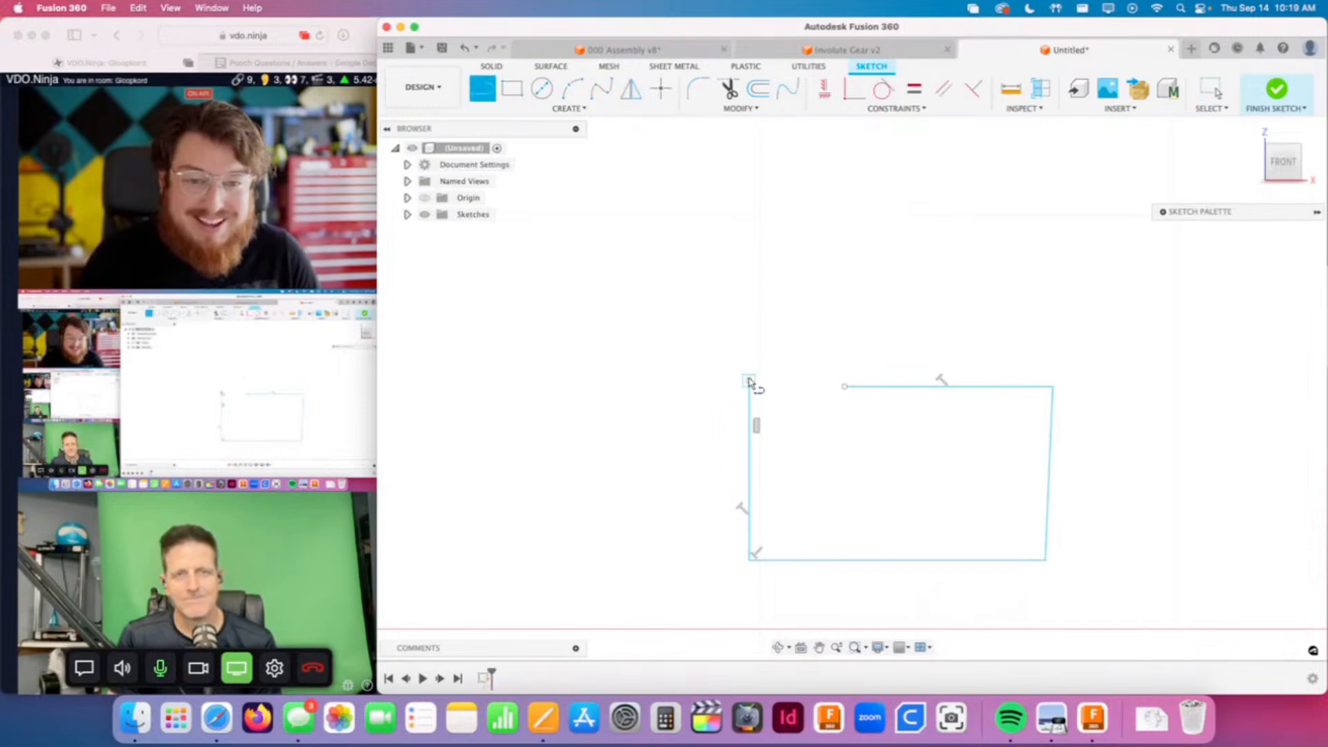
pyautogui.click(749, 380)
pyautogui.click(1008, 381)
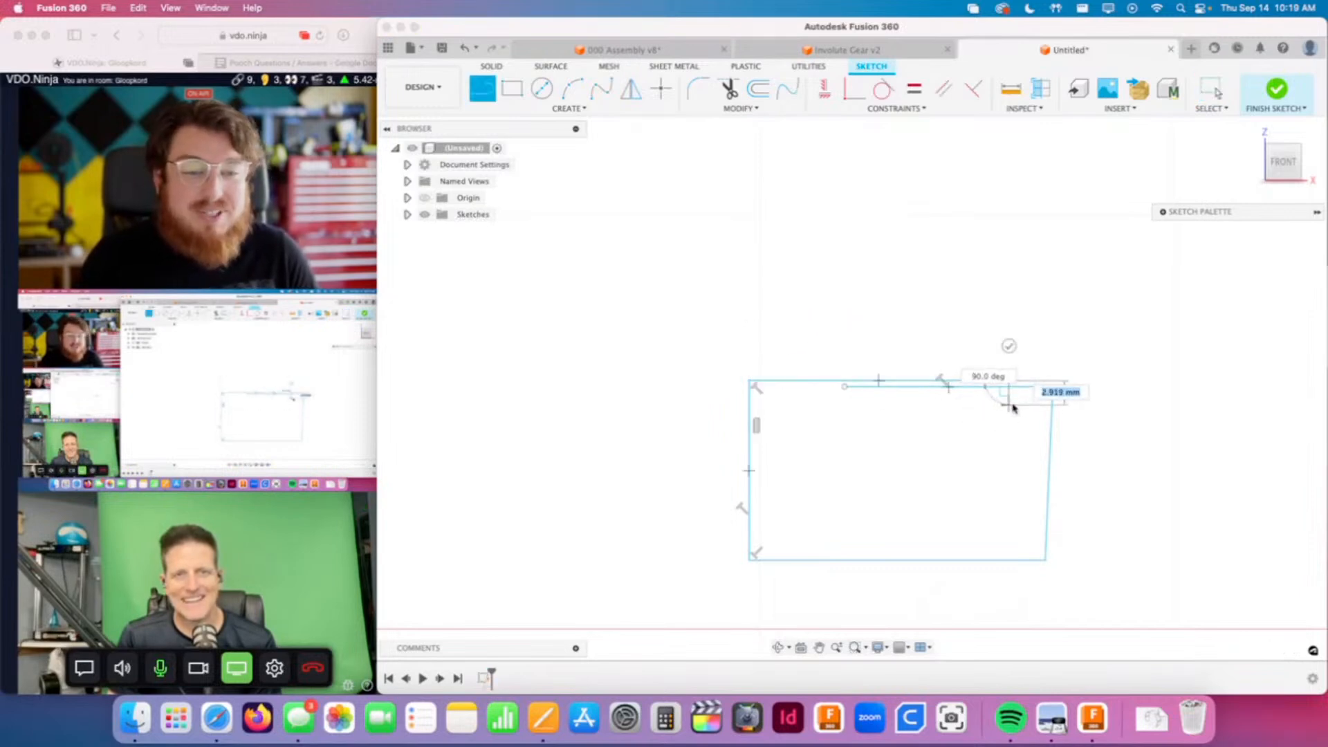
pyautogui.press('Escape')
# Step: Apply a Collinear constraint between the two nearly overlapping horizontal lines along the top of the outline
pyautogui.click(938, 109)
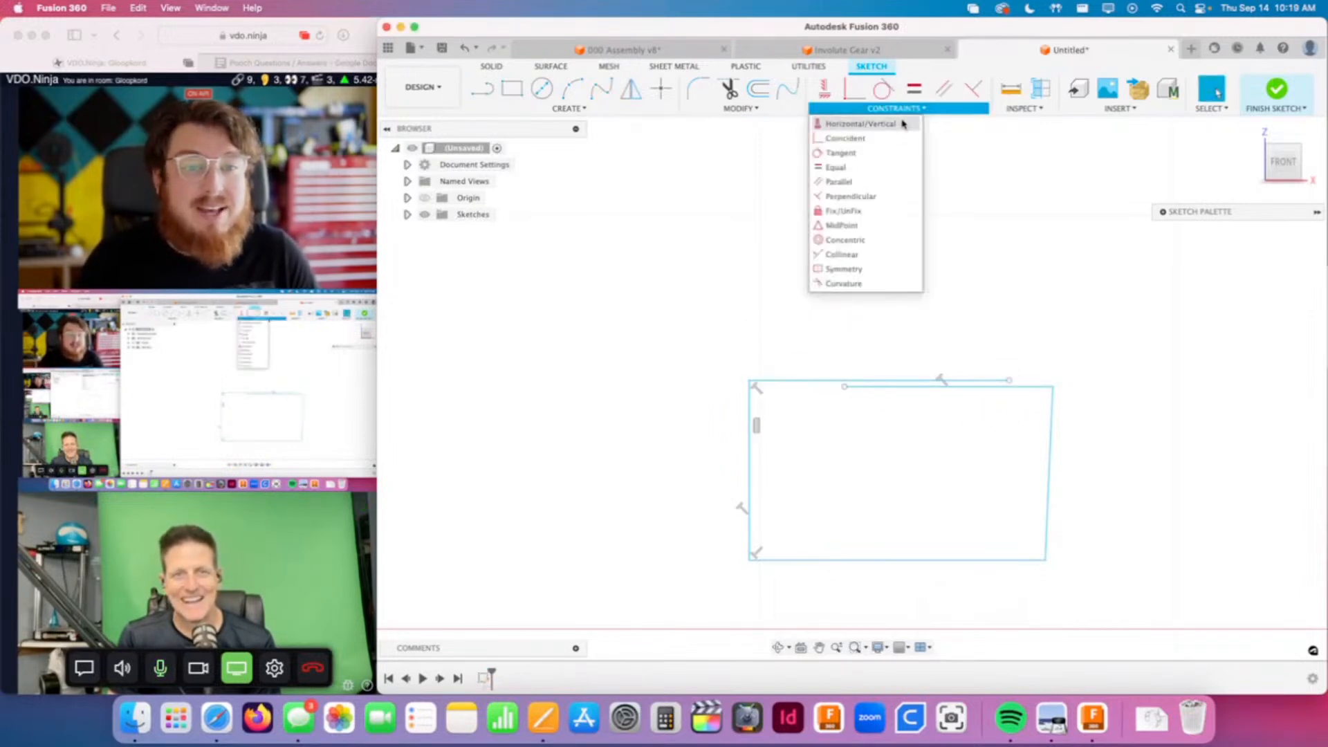
pyautogui.click(857, 241)
pyautogui.doubleClick(825, 382)
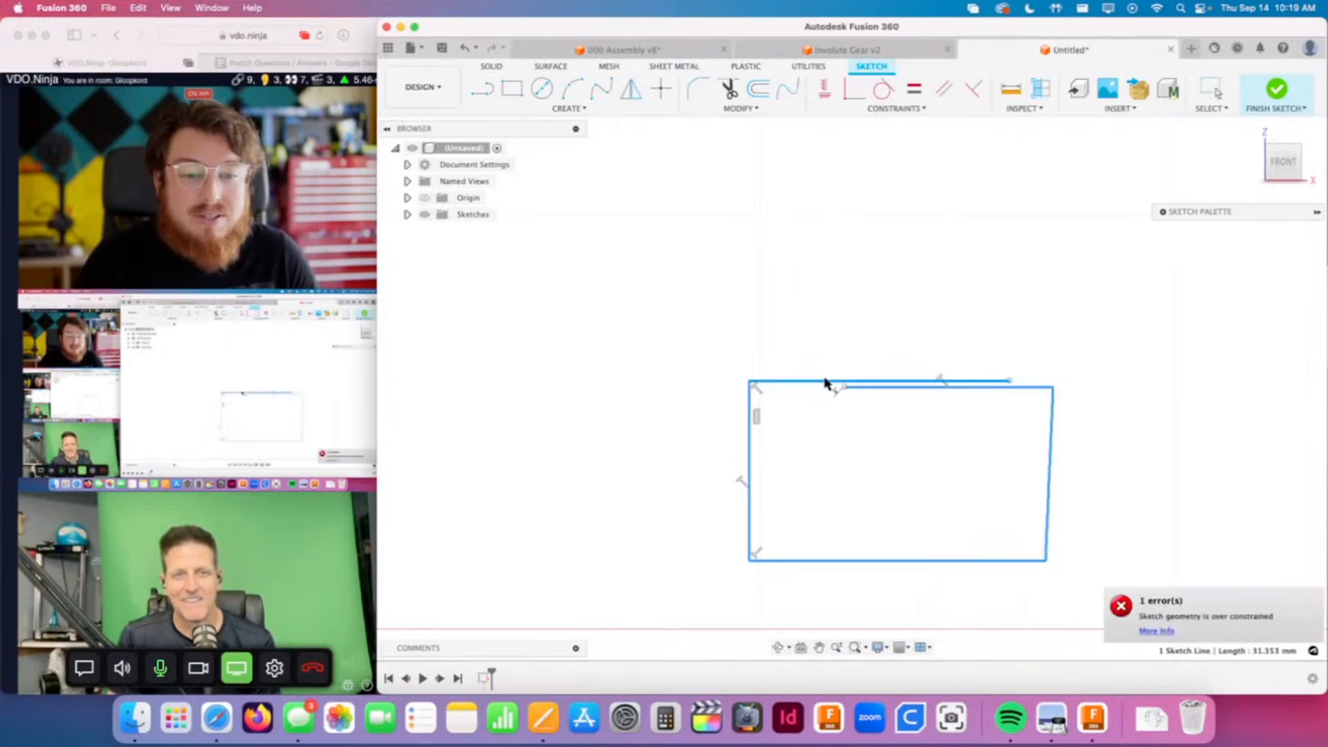
pyautogui.click(873, 388)
pyautogui.scroll(5, 893, 394)
pyautogui.press('Escape')
pyautogui.scroll(-3, 985, 391)
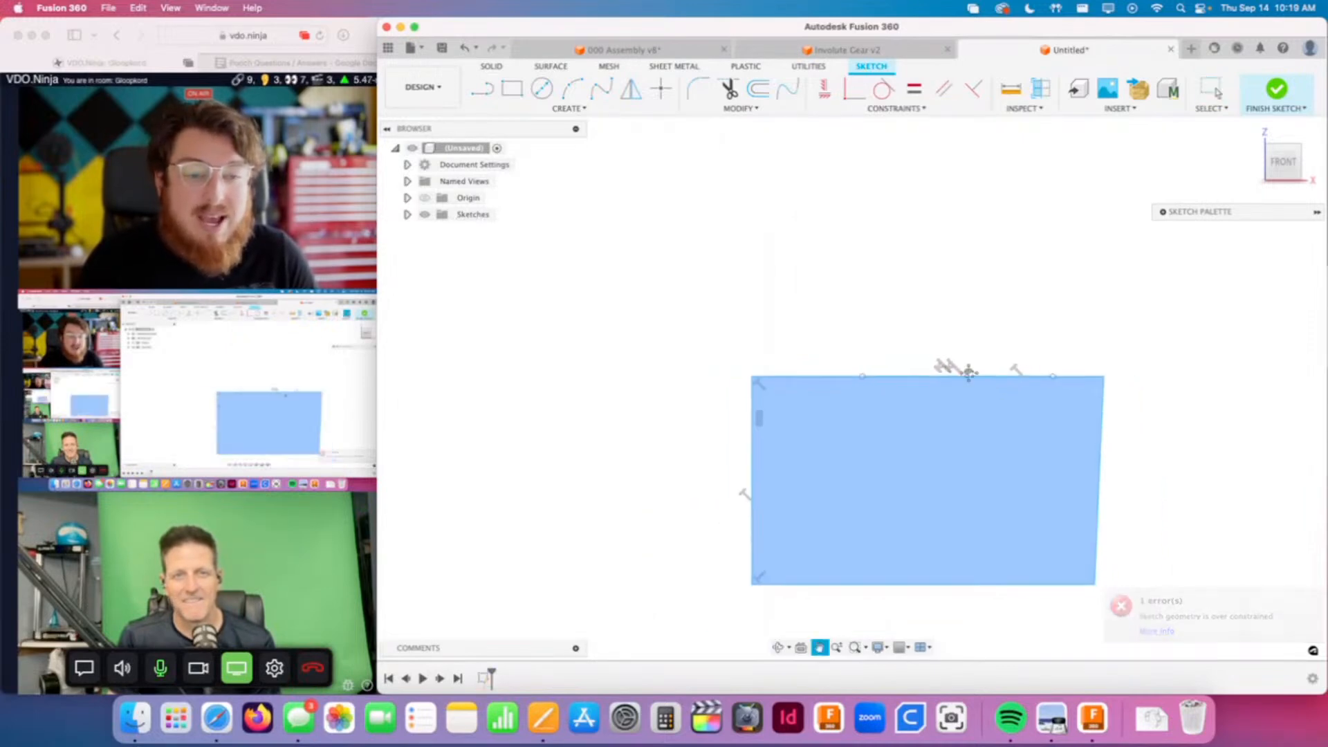
# Step: Shift the inner end of the overlapping top line further along the top edge, and make the slanted side vertical with a Horizontal/Vertical constraint
pyautogui.moveTo(964, 371); pyautogui.dragTo(916, 306, button='middle')
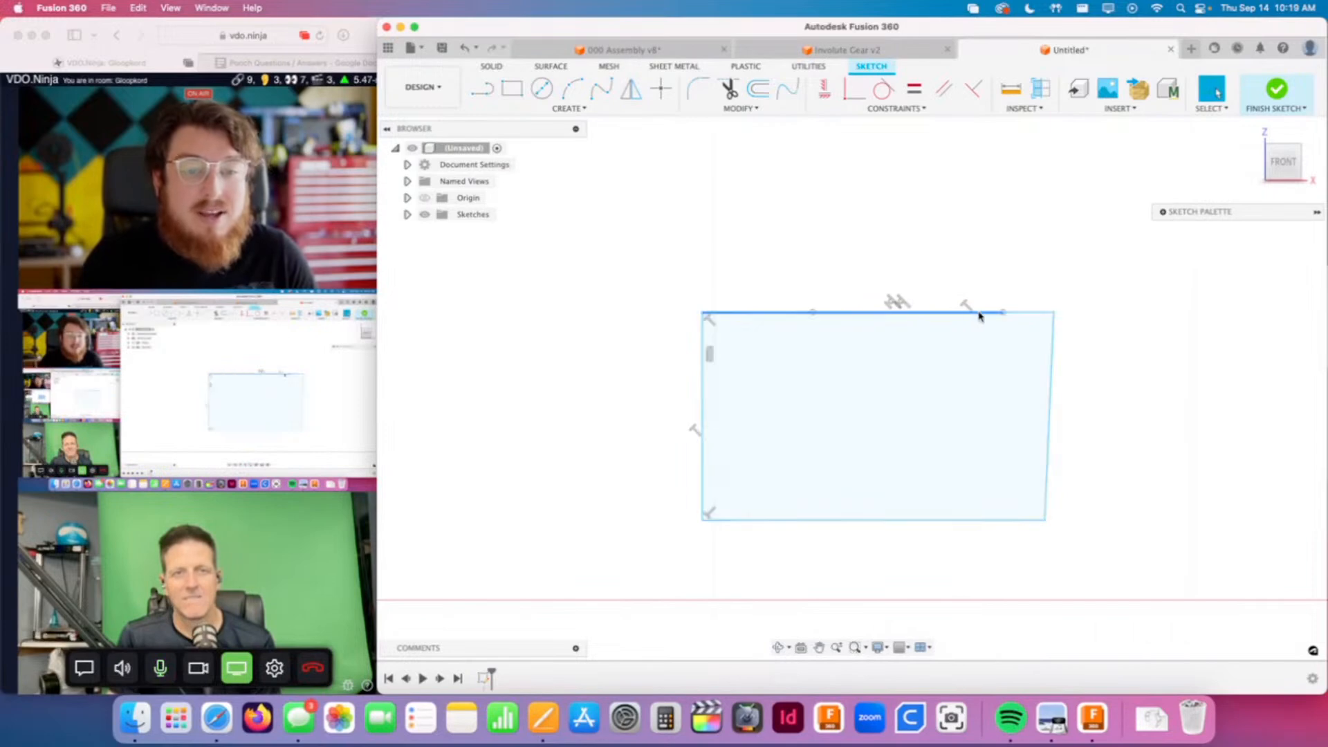
pyautogui.moveTo(813, 312); pyautogui.dragTo(774, 309)
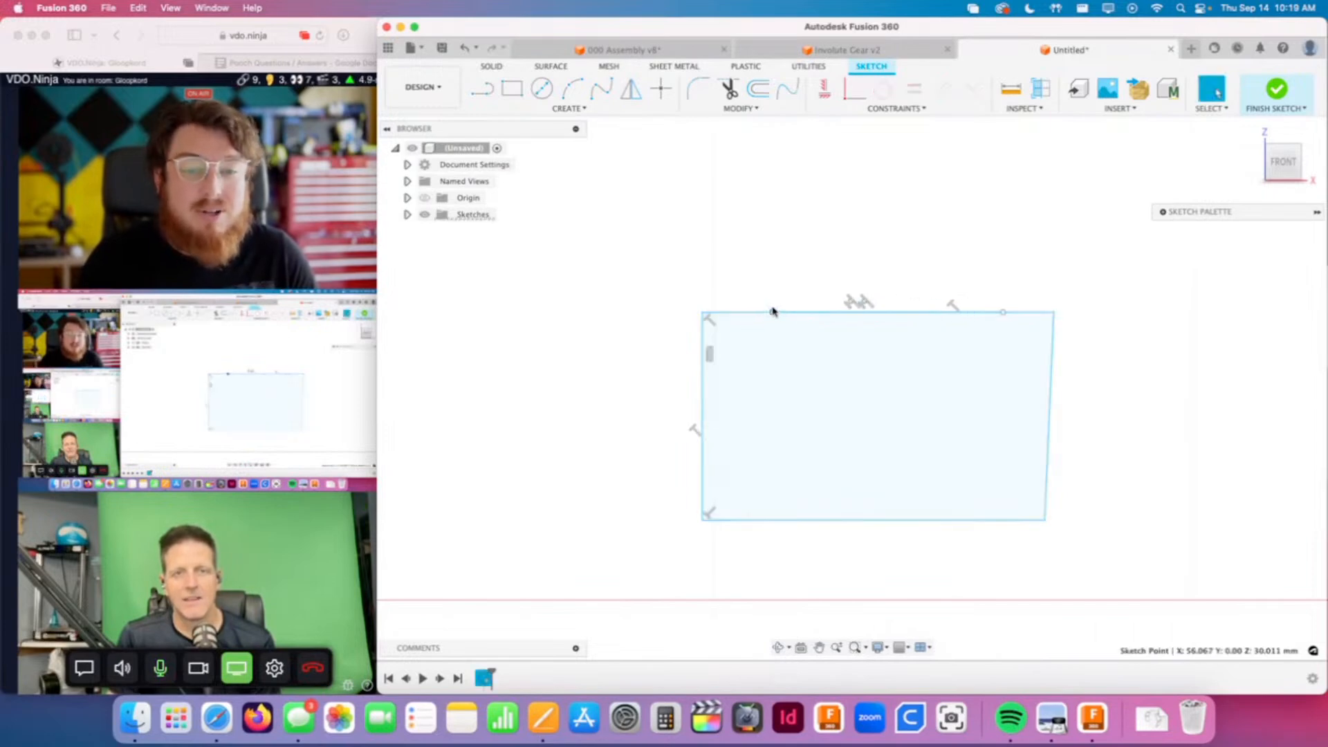
pyautogui.scroll(2, 829, 306)
pyautogui.click(825, 88)
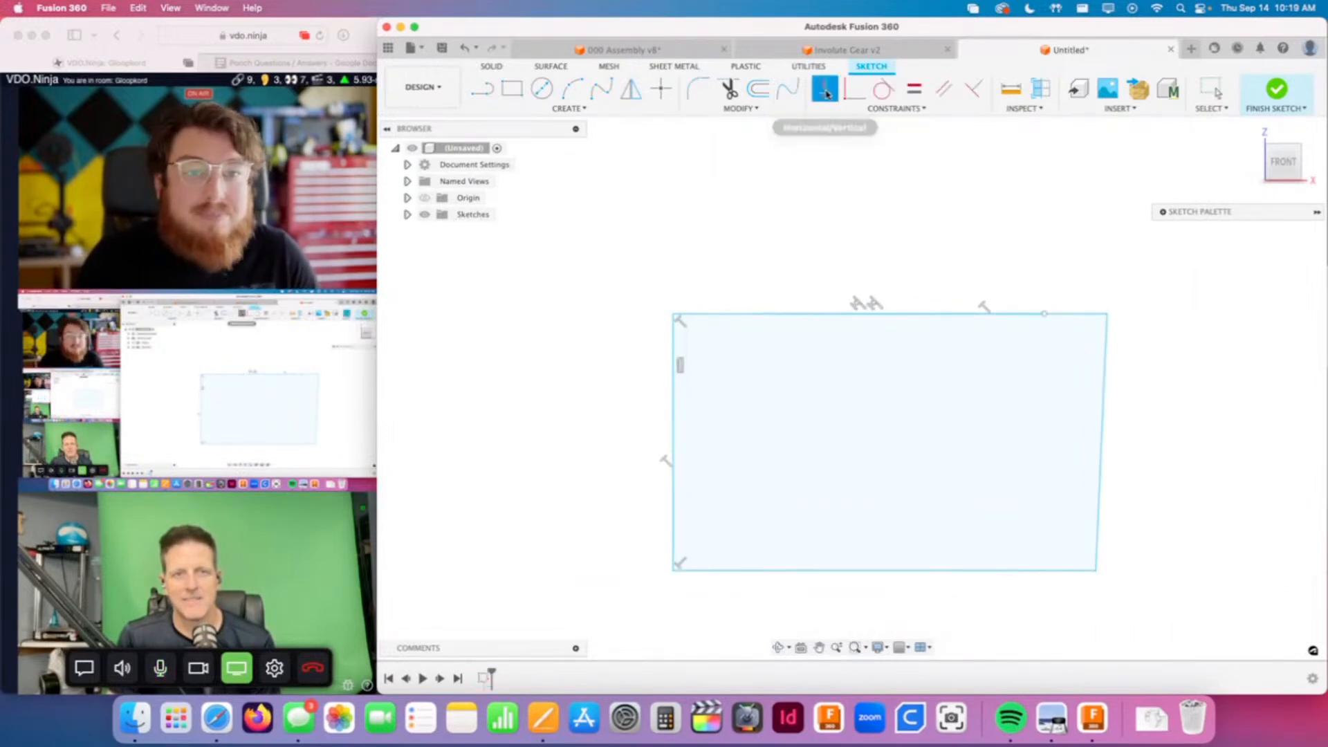
pyautogui.click(1103, 413)
pyautogui.press('Escape')
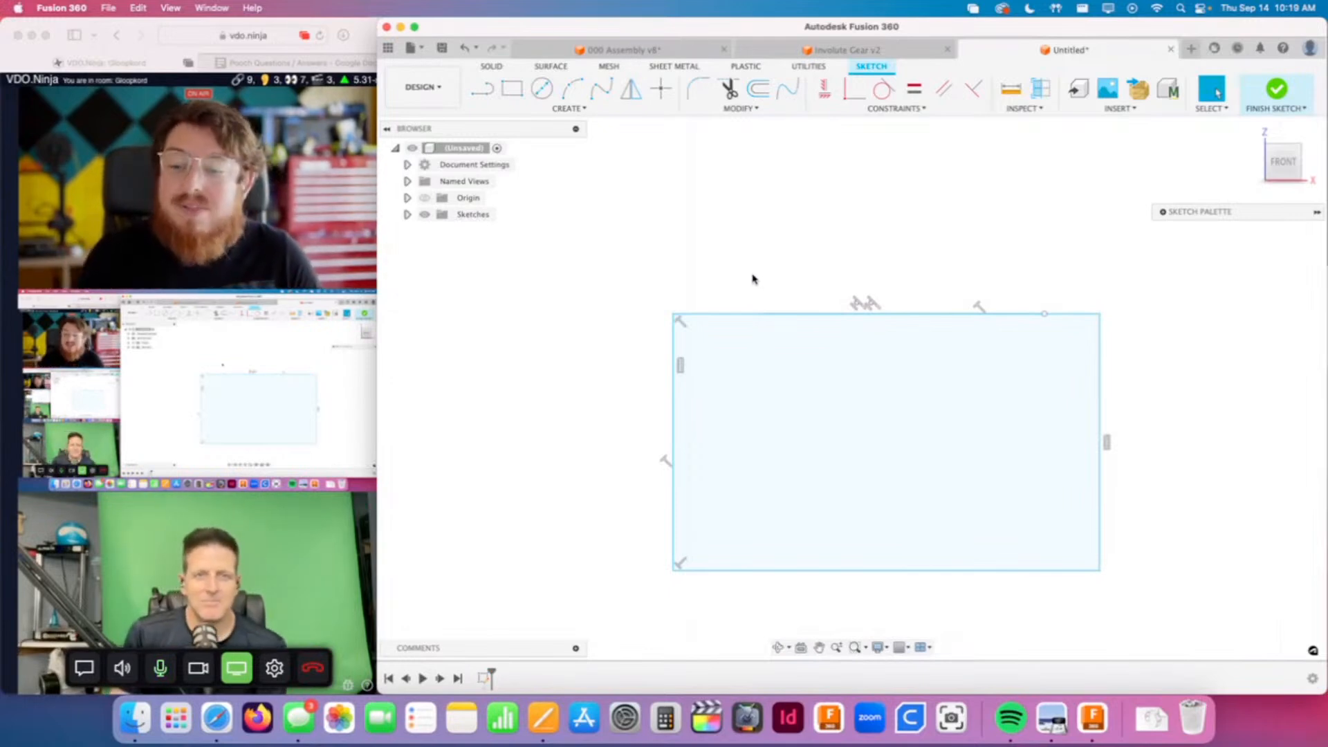
# Step: Delete the longer overlapping top line and extend the remaining top line to the rectangle's left side
pyautogui.click(765, 108)
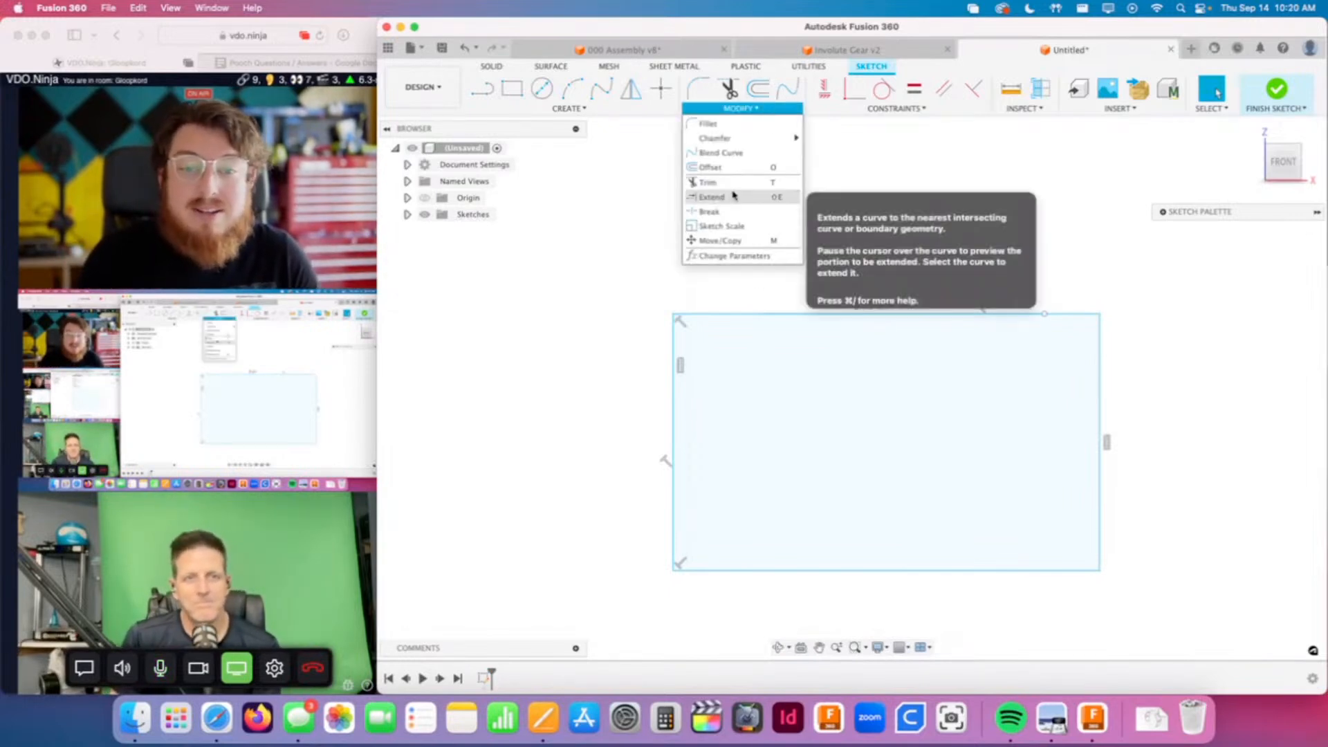
pyautogui.click(725, 315)
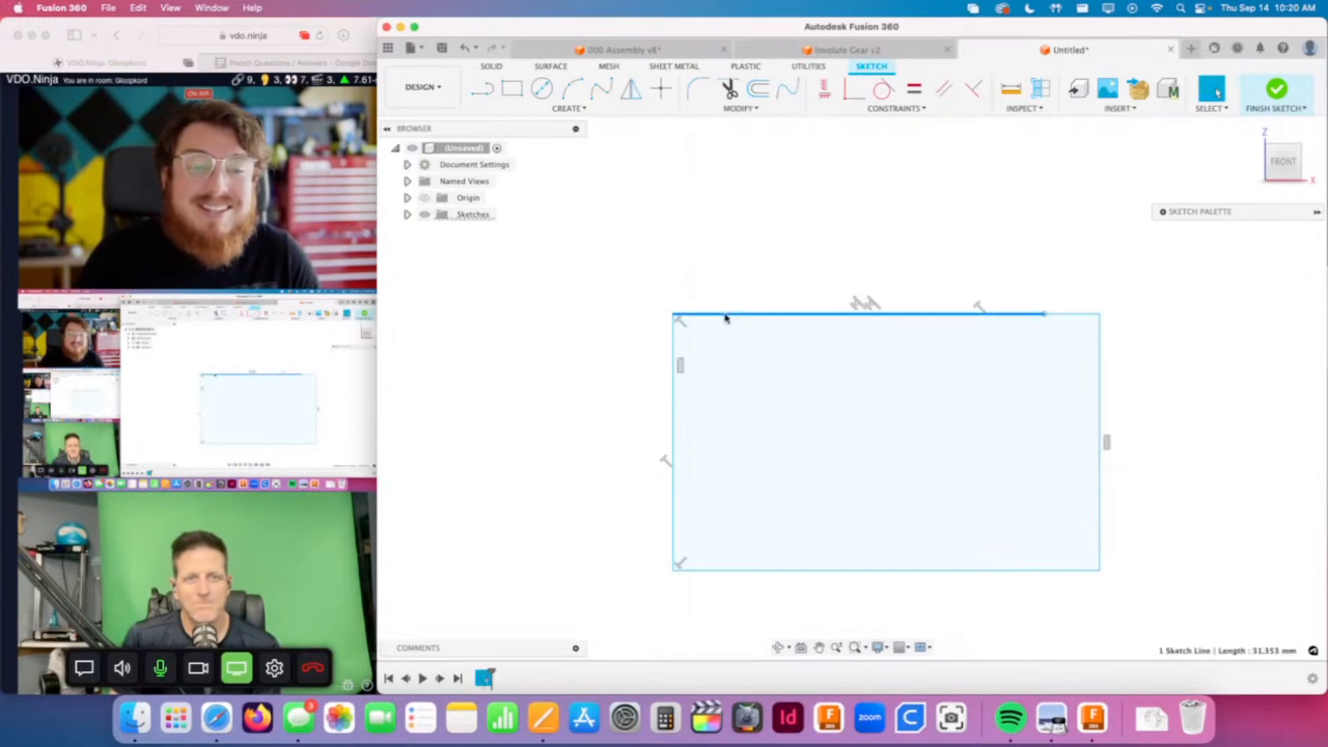
pyautogui.press('Delete')
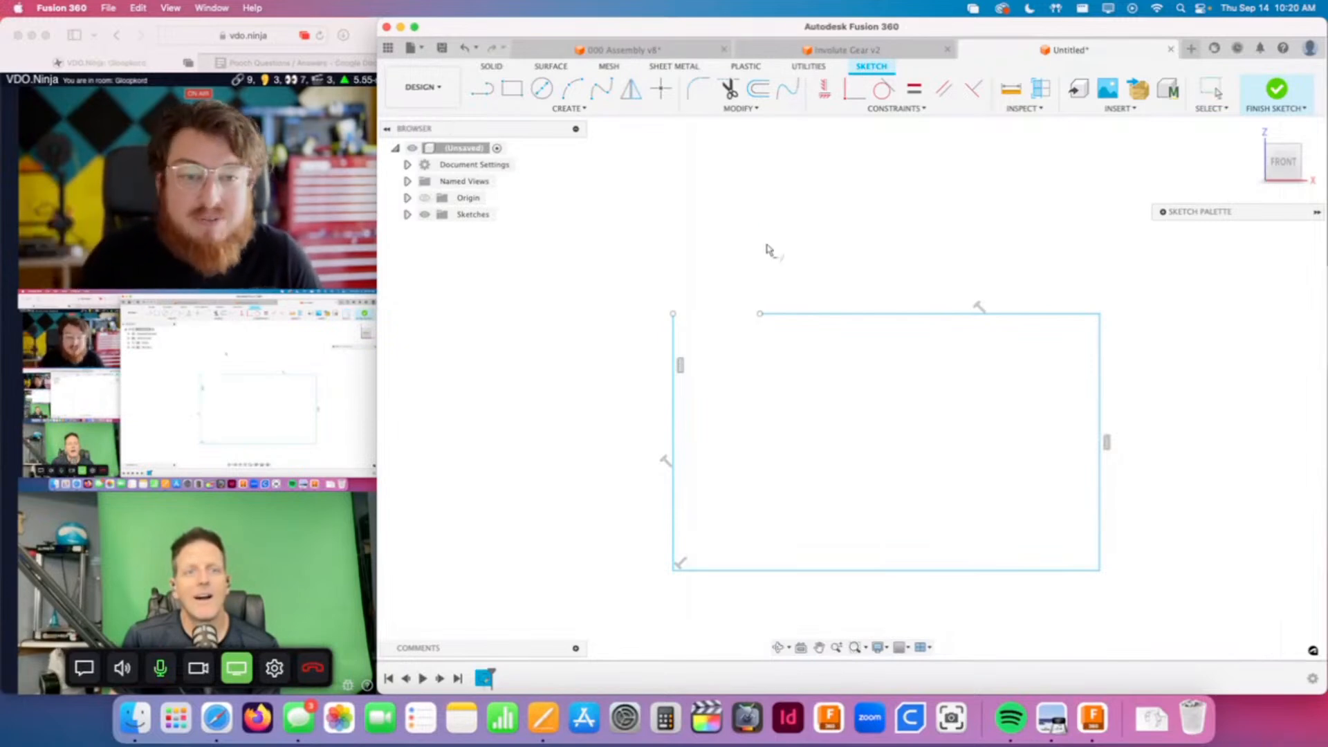
pyautogui.click(778, 317)
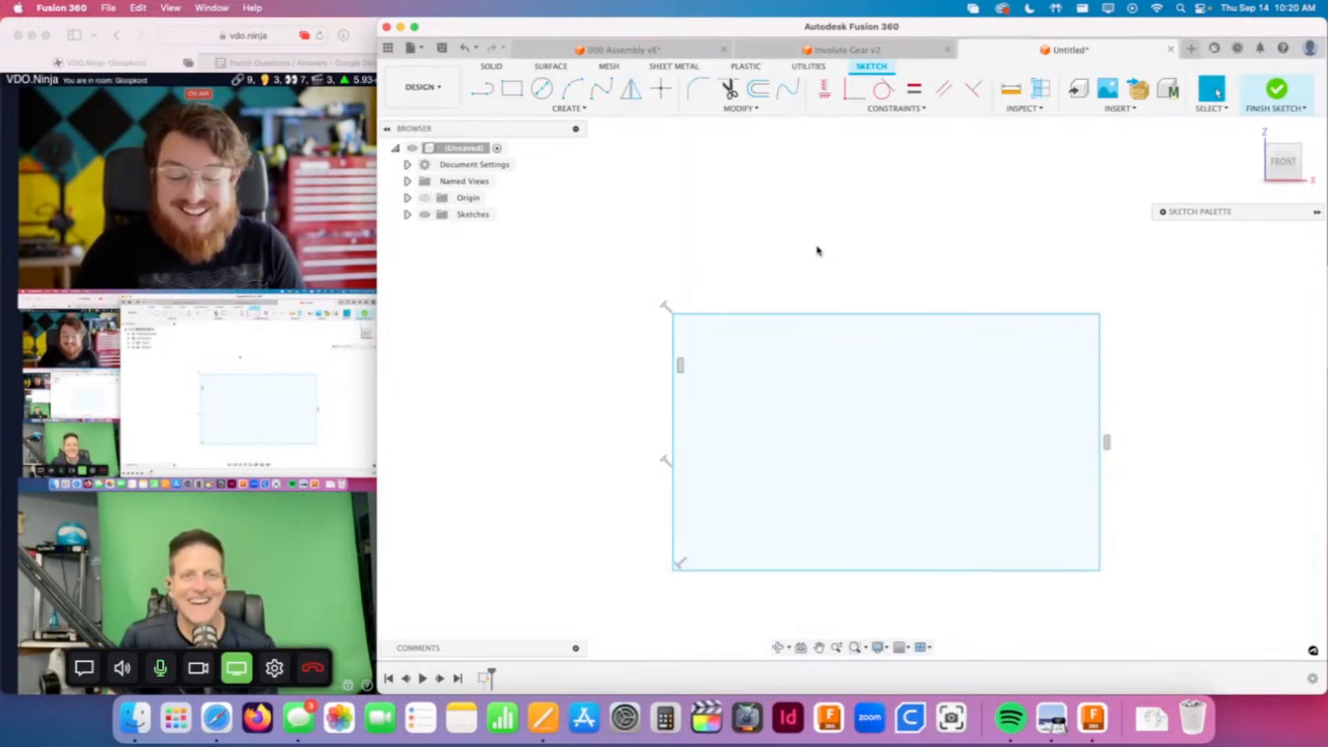
# Step: Draw a vertical line upward from the rectangle's bottom edge to partway inside, and extend it to the top edge
pyautogui.press('l')
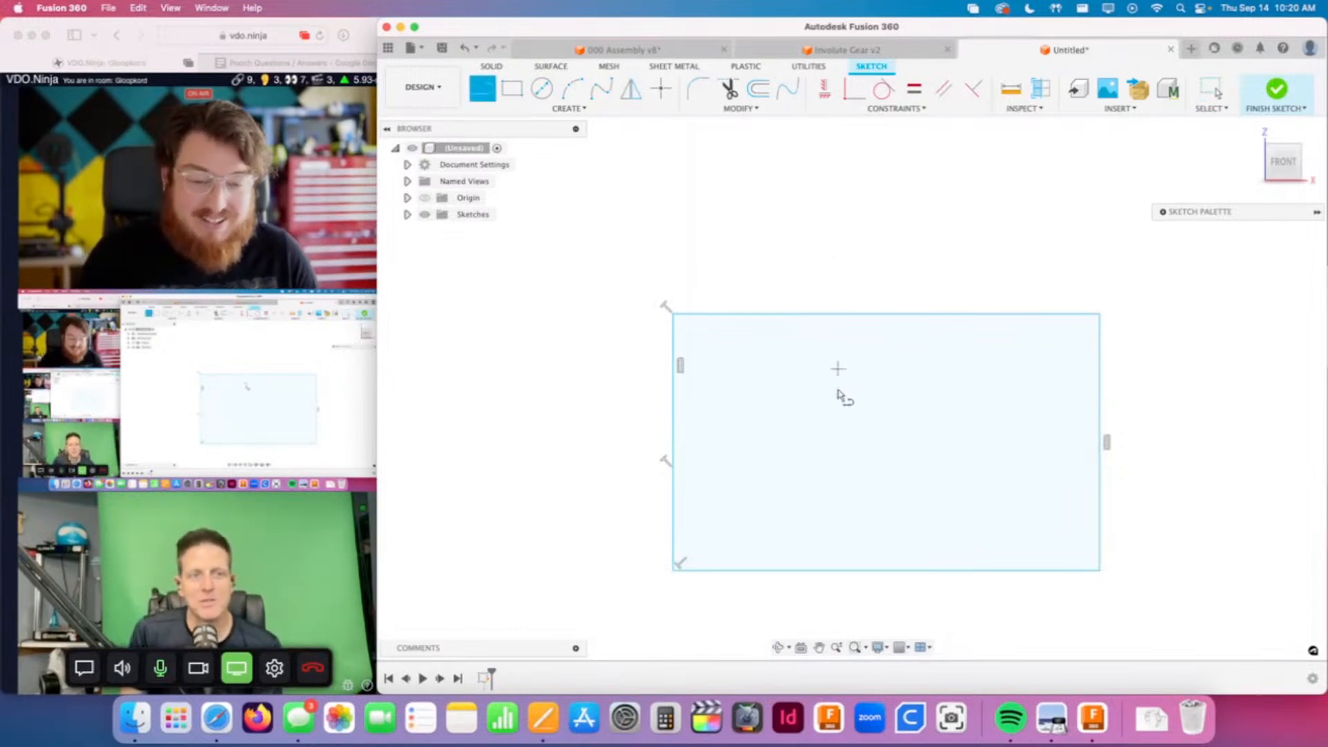
pyautogui.click(859, 571)
pyautogui.click(859, 477)
pyautogui.press('Escape')
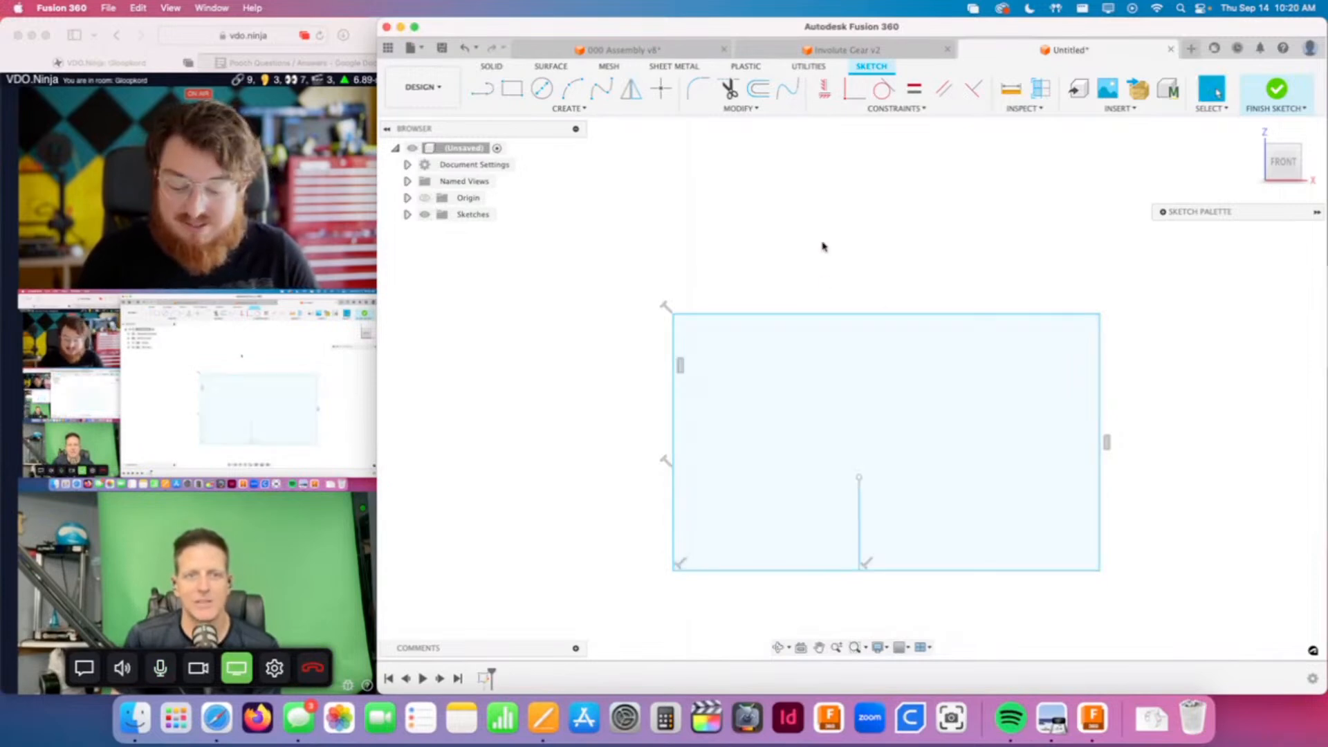
pyautogui.hotkey('shift', 'e')
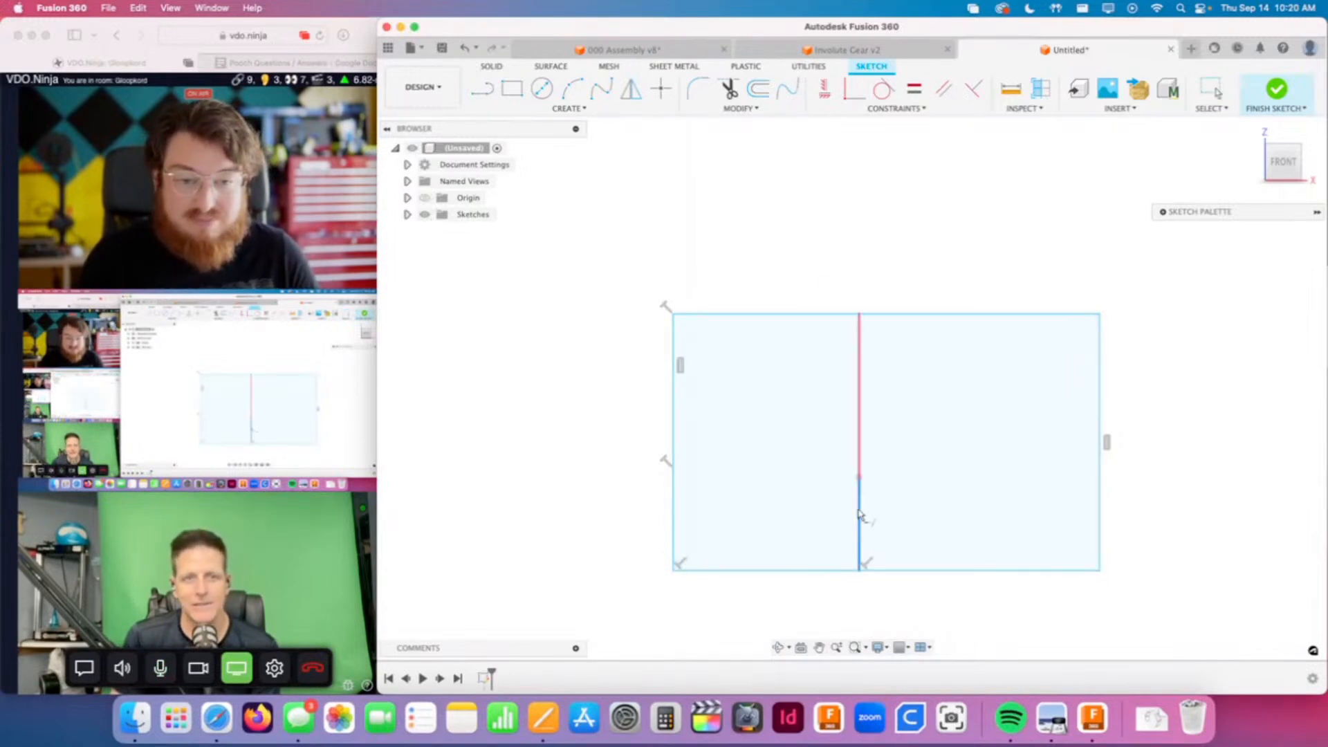
pyautogui.click(863, 511)
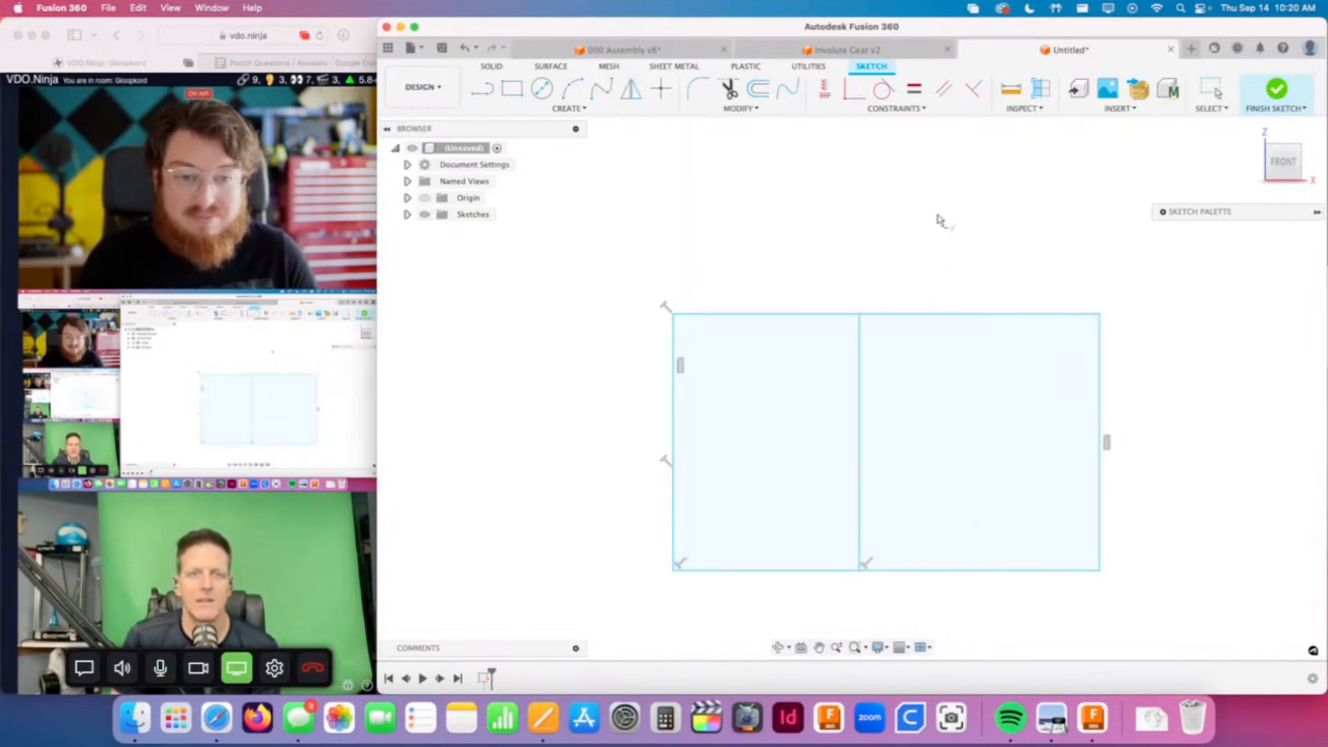
pyautogui.press('Escape')
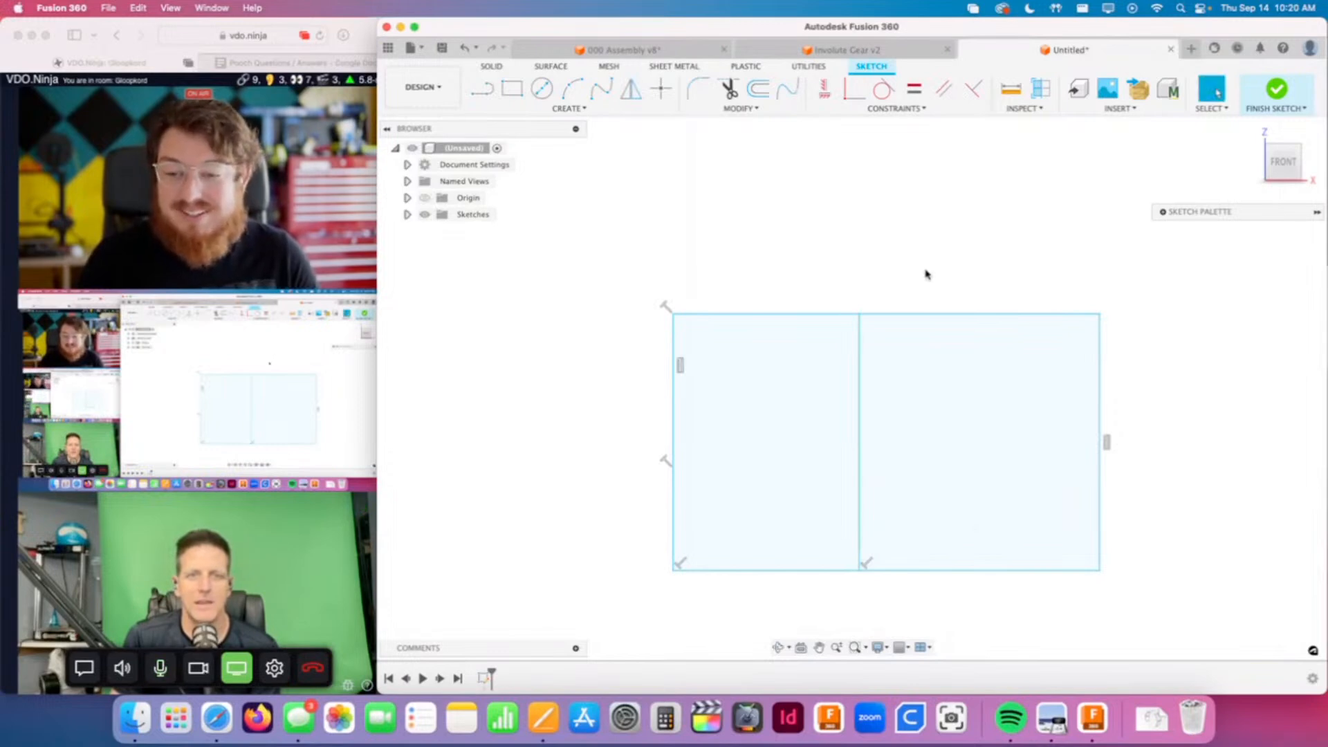
# Step: Break the rectangle's top edge where the vertical divider meets it, and raise the upper-left corner slightly
pyautogui.click(751, 109)
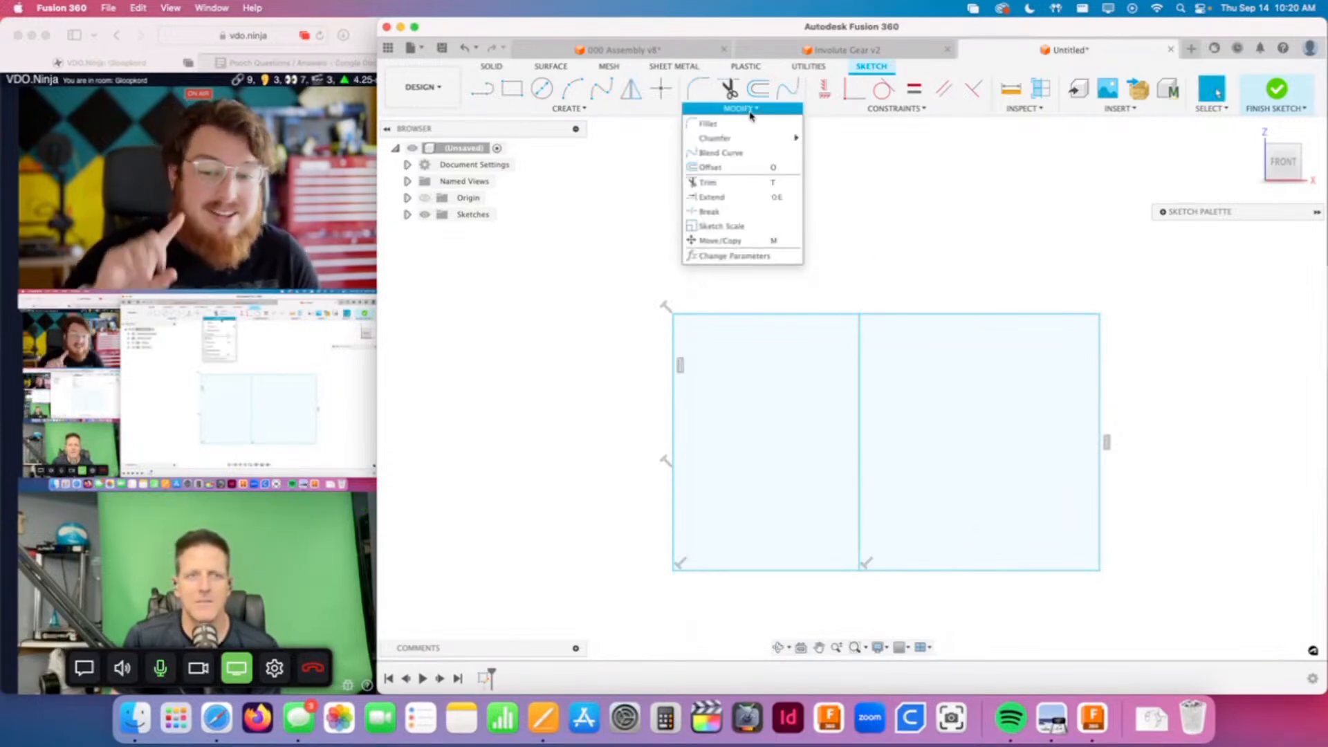
pyautogui.click(710, 211)
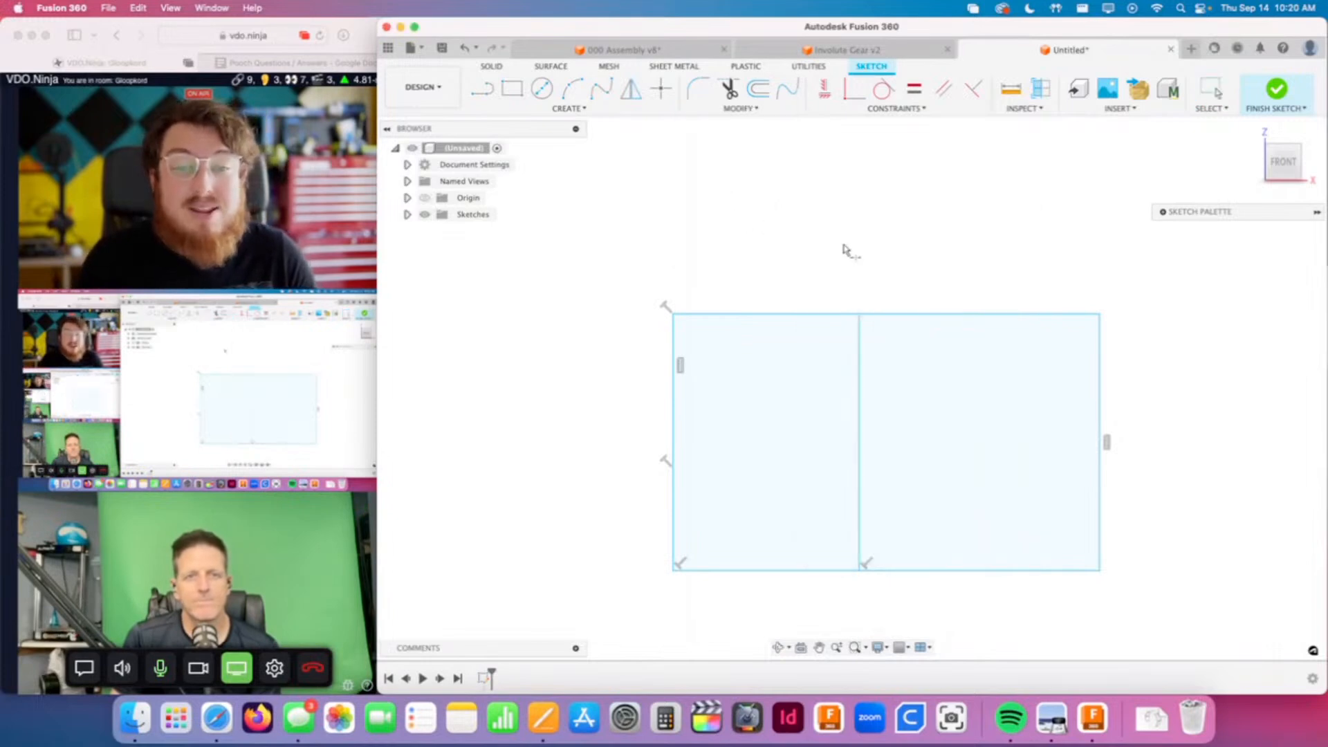
pyautogui.click(860, 316)
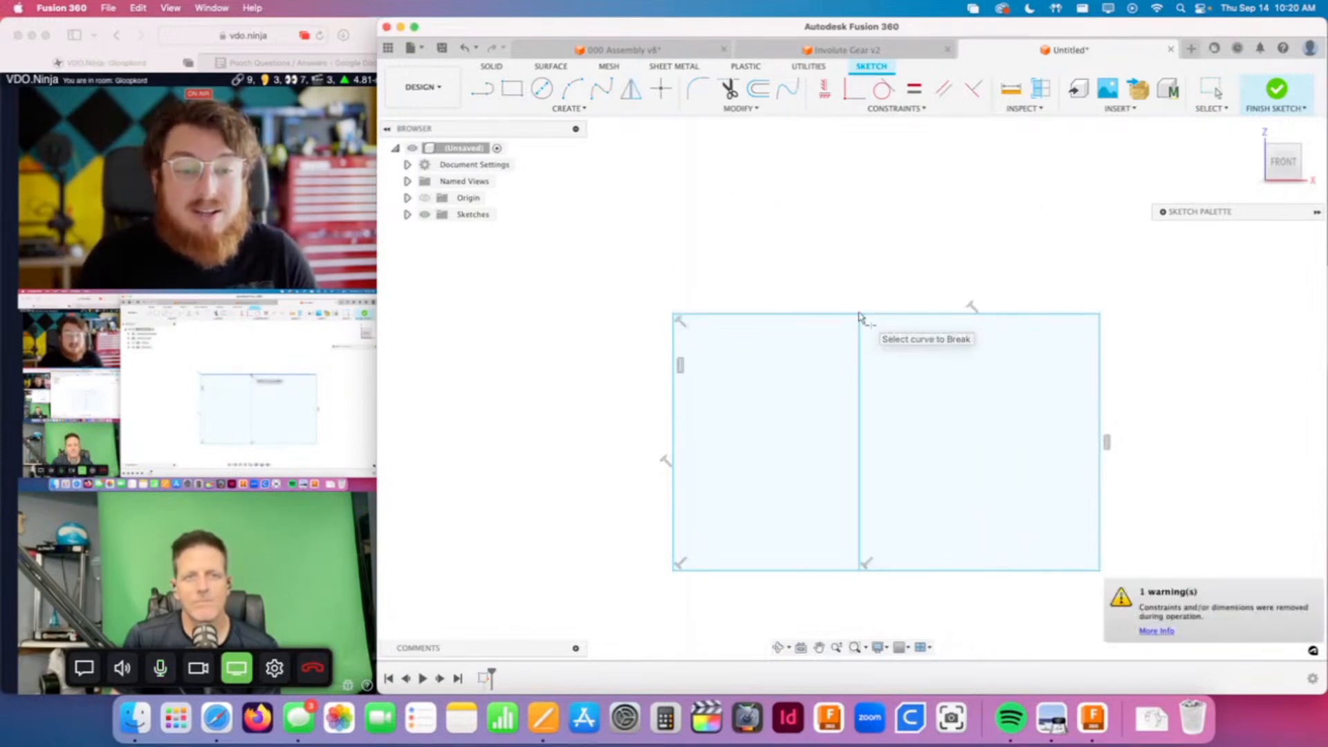
pyautogui.press('Escape')
pyautogui.click(869, 315)
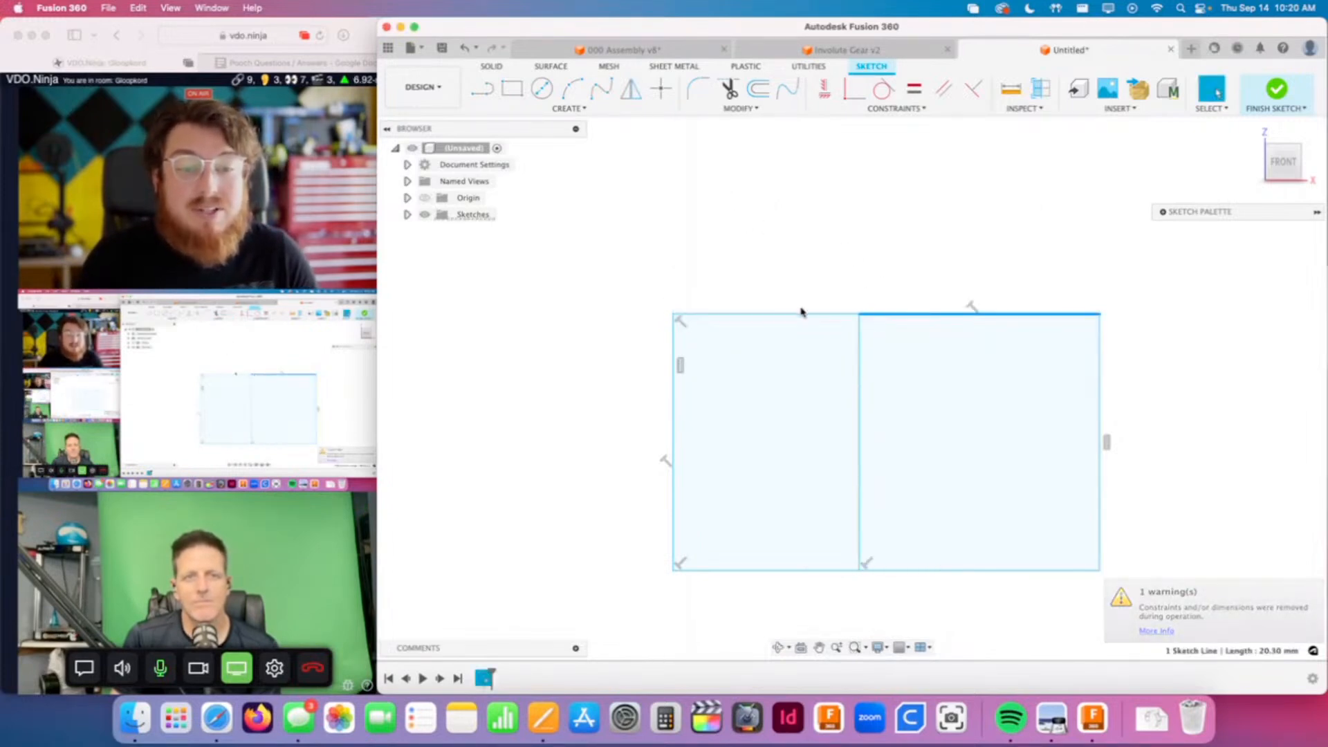
pyautogui.click(800, 314)
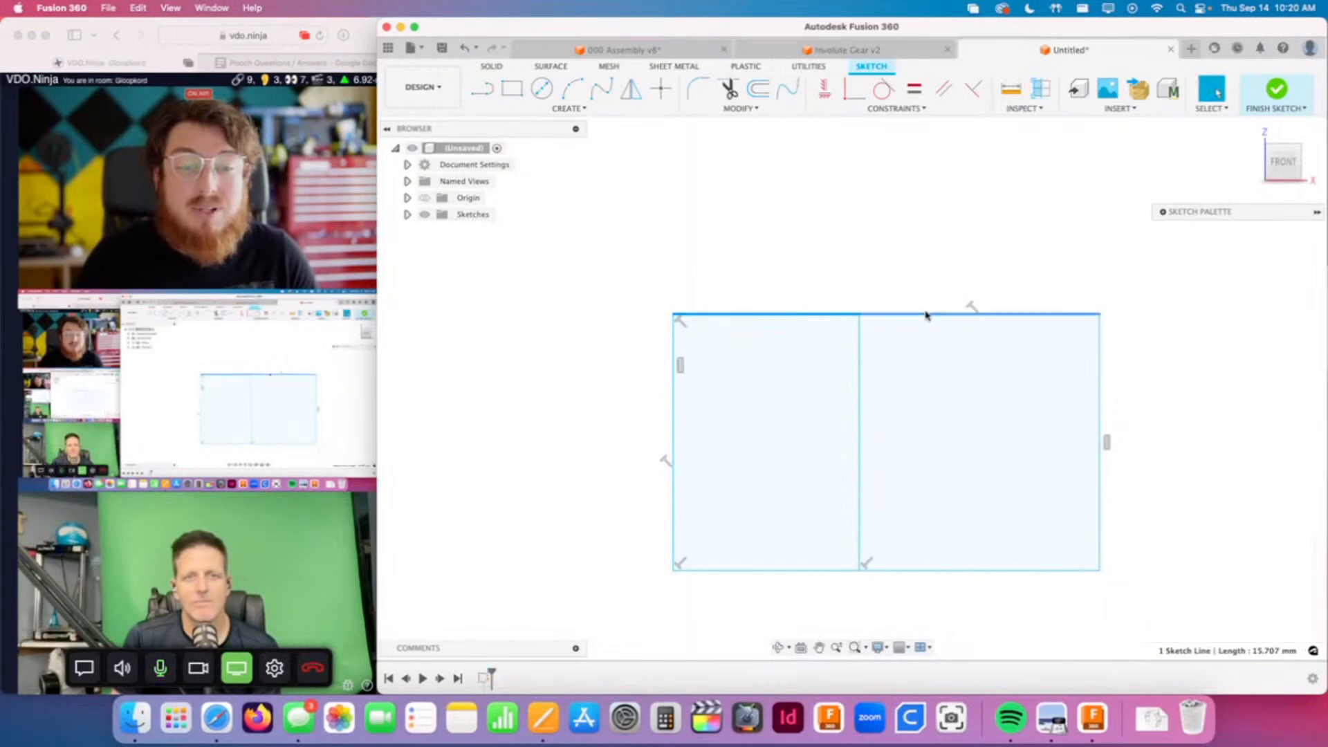
pyautogui.click(780, 266)
pyautogui.moveTo(675, 315)
pyautogui.mouseDown()
pyautogui.moveTo(673, 288)
pyautogui.moveTo(676, 302)
pyautogui.mouseUp()
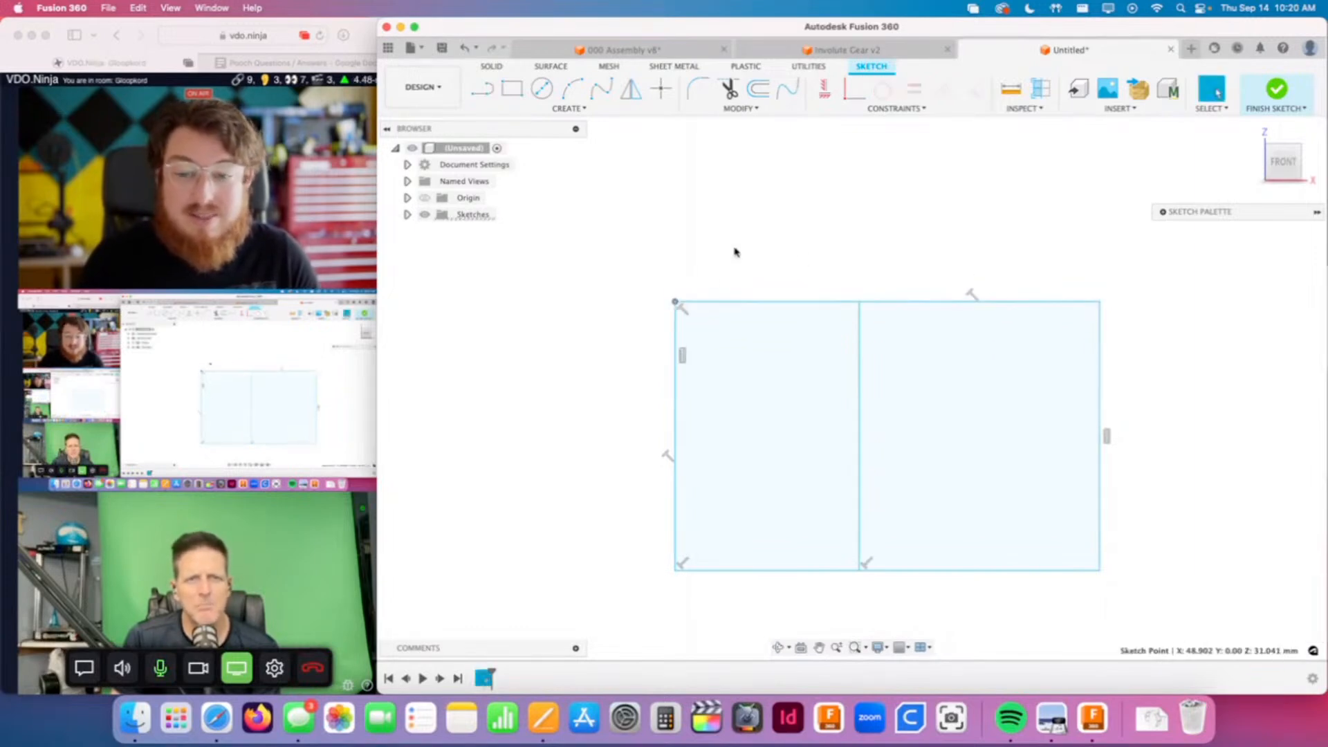
# Step: Break the rectangle's bottom edge at the foot of the vertical divider and check the resulting segments
pyautogui.click(764, 109)
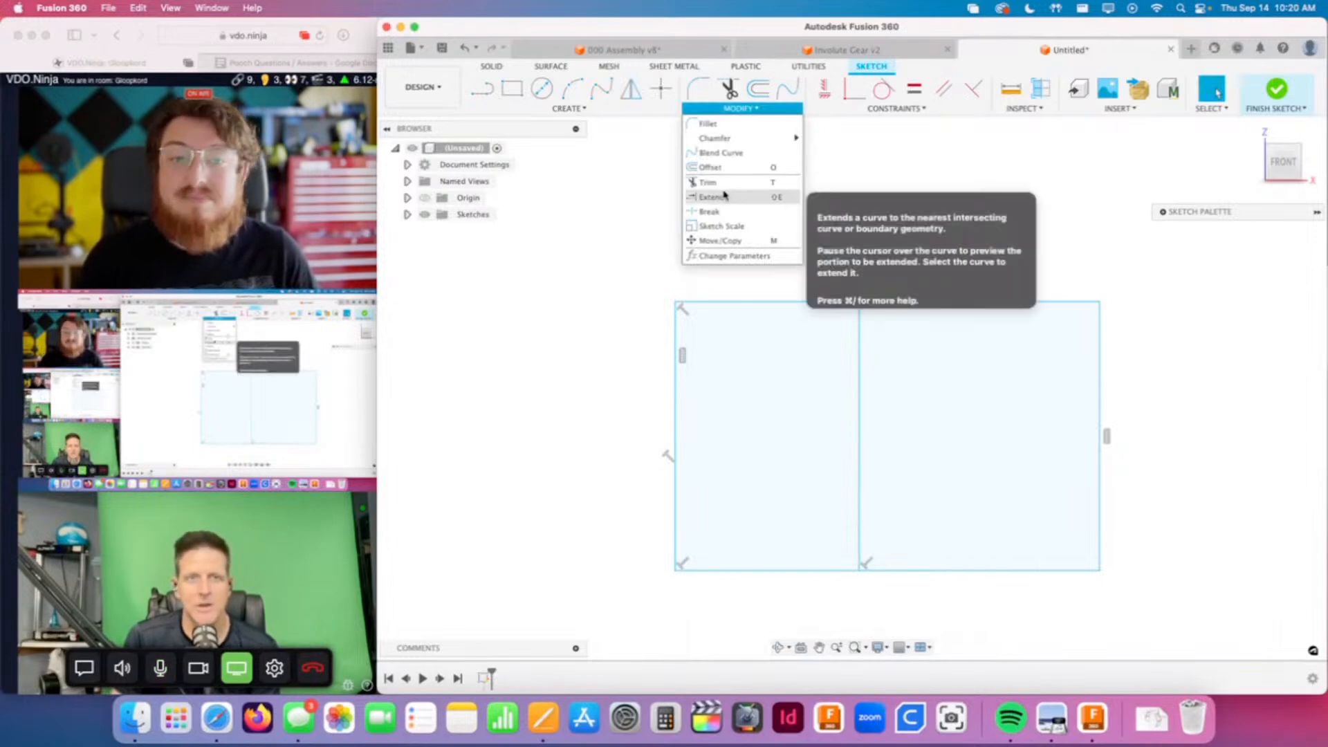
pyautogui.click(954, 571)
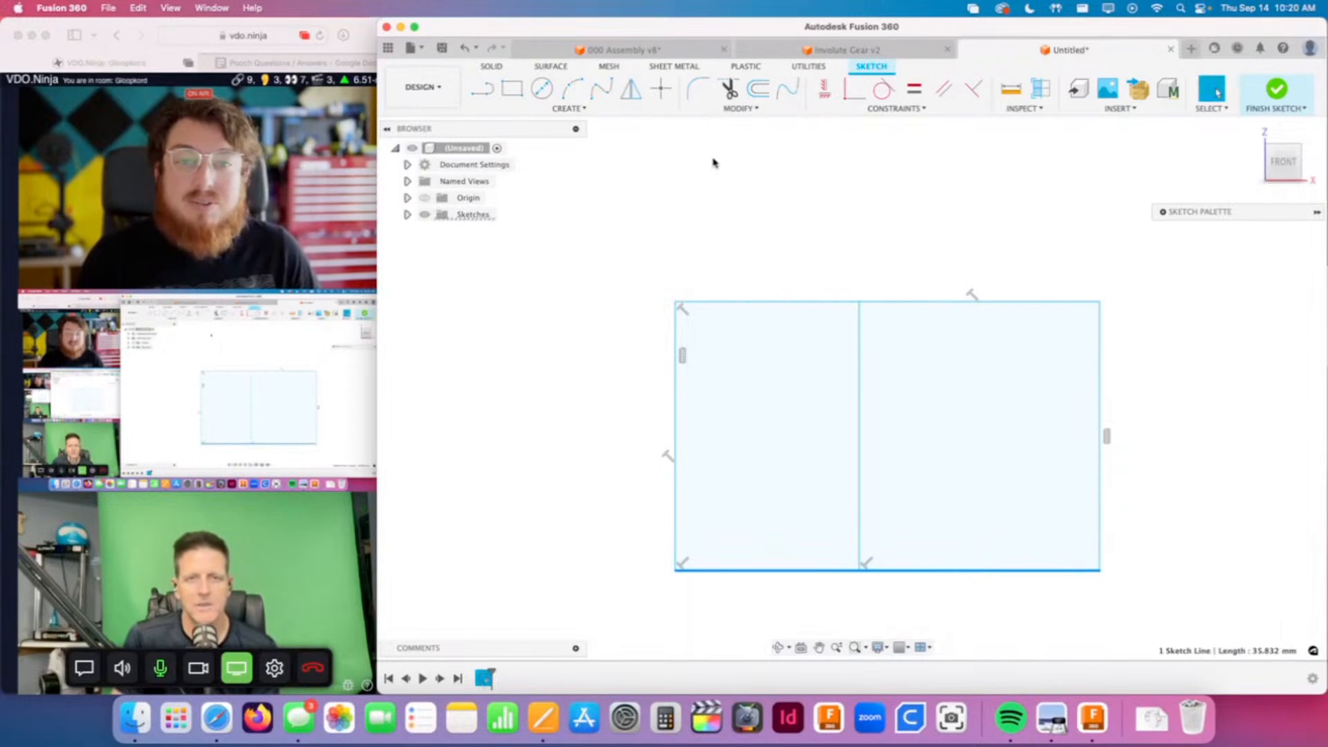
pyautogui.click(754, 109)
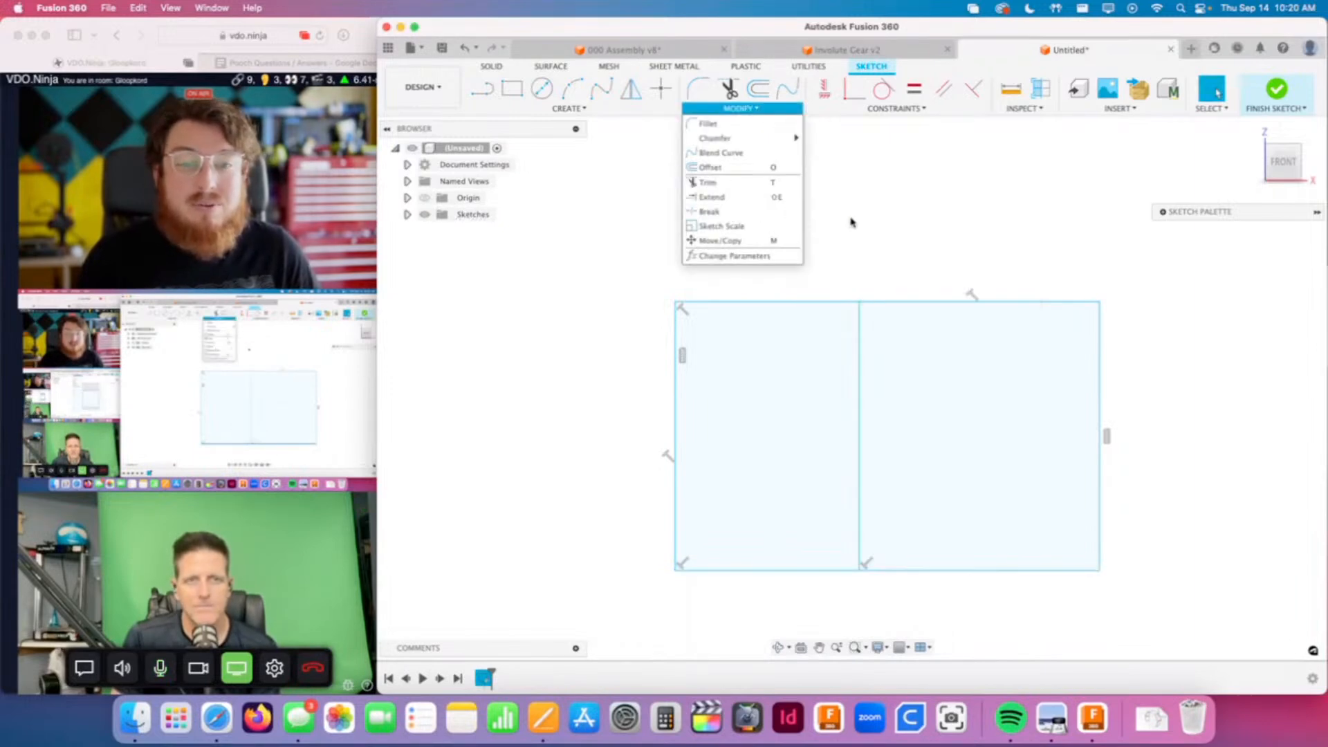
pyautogui.click(720, 213)
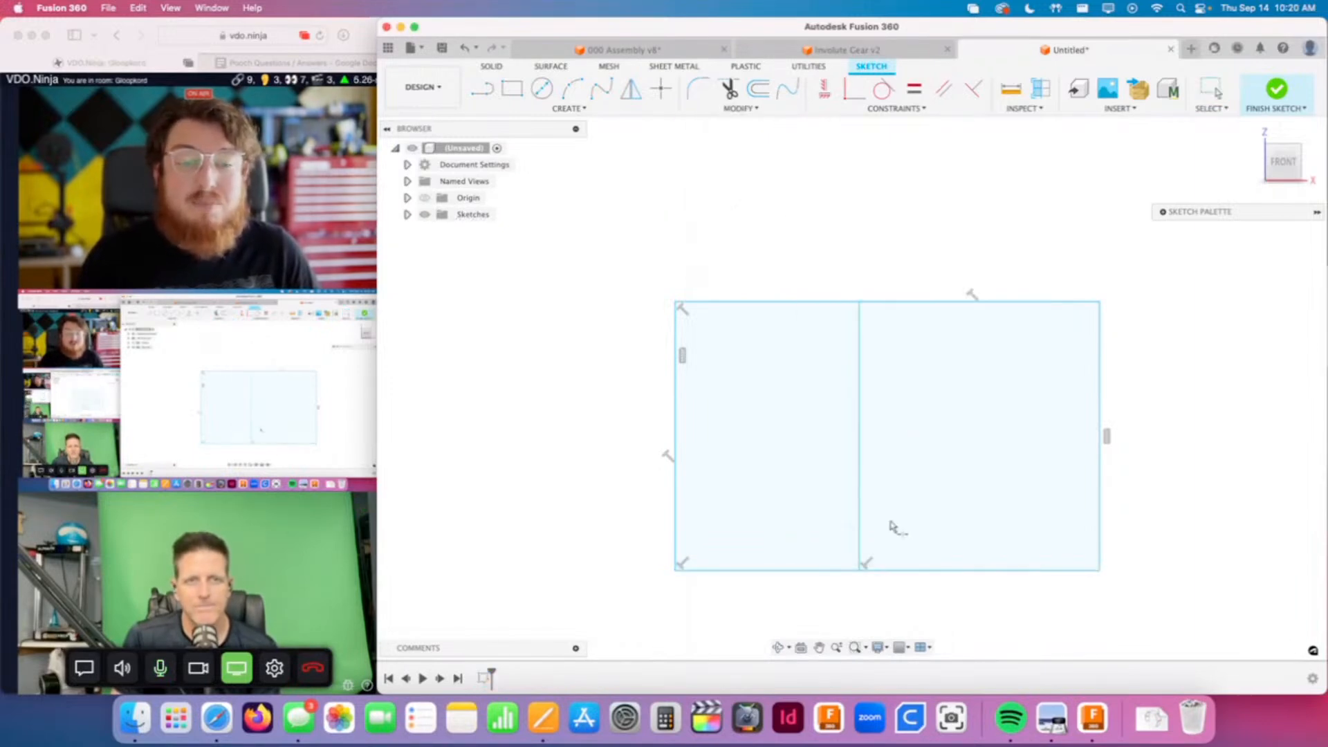
pyautogui.click(862, 571)
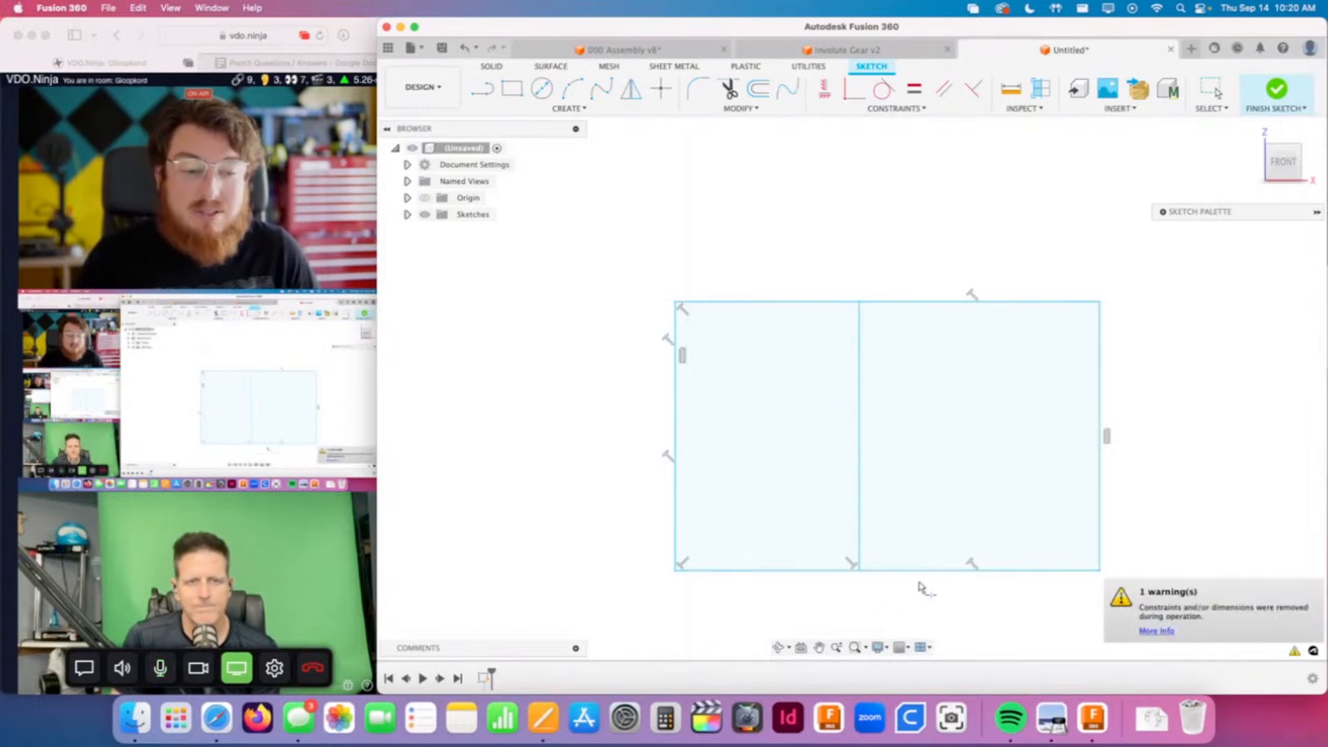
pyautogui.press('Escape')
pyautogui.click(901, 570)
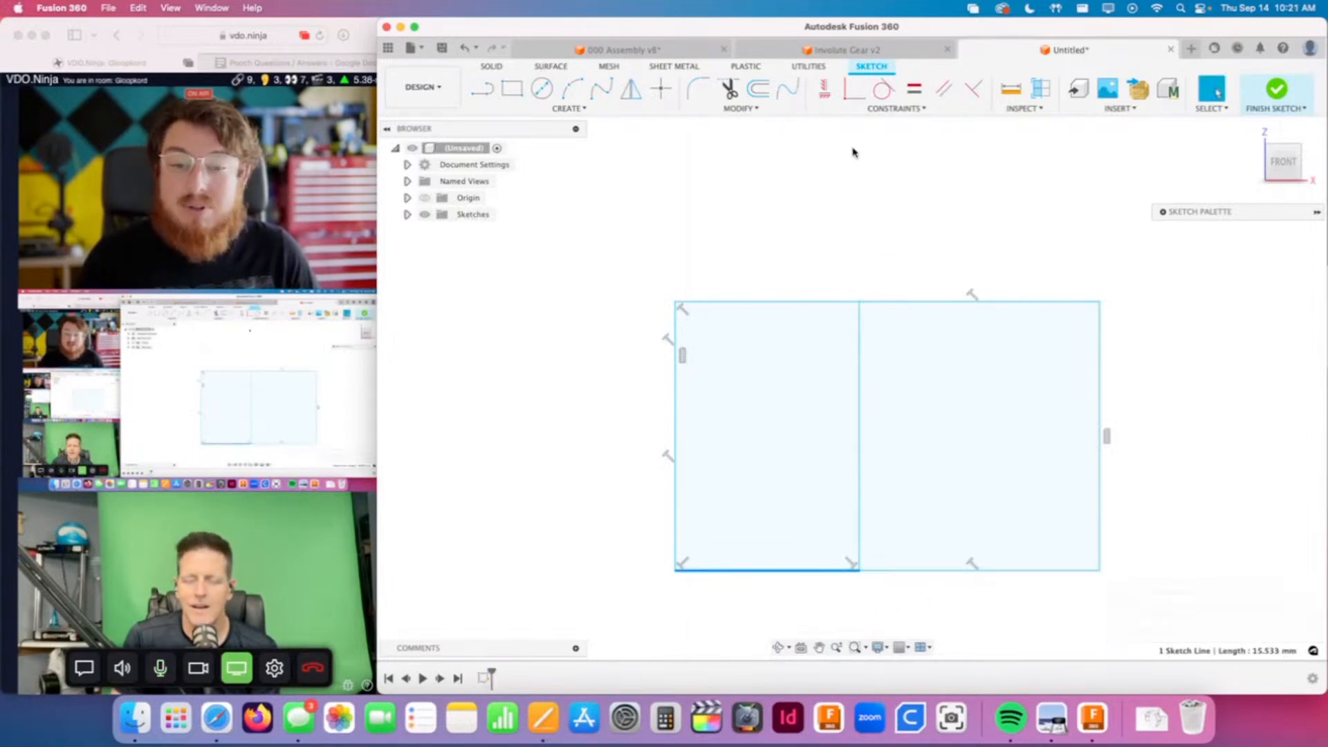
# Step: Lower the split top edge slightly, and pull the divider's upper end up to make the rectangle taller
pyautogui.moveTo(762, 302)
pyautogui.mouseDown()
pyautogui.moveTo(753, 355)
pyautogui.moveTo(759, 329)
pyautogui.mouseUp()
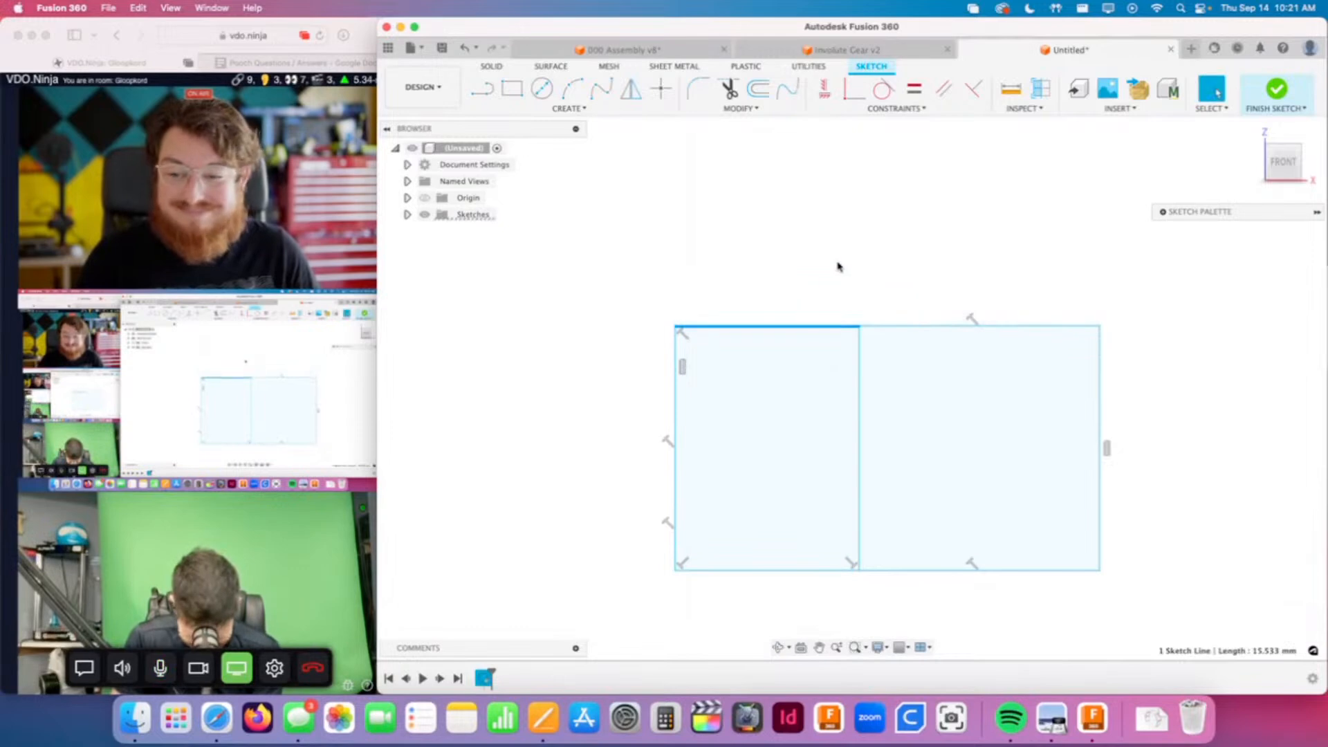
pyautogui.click(839, 267)
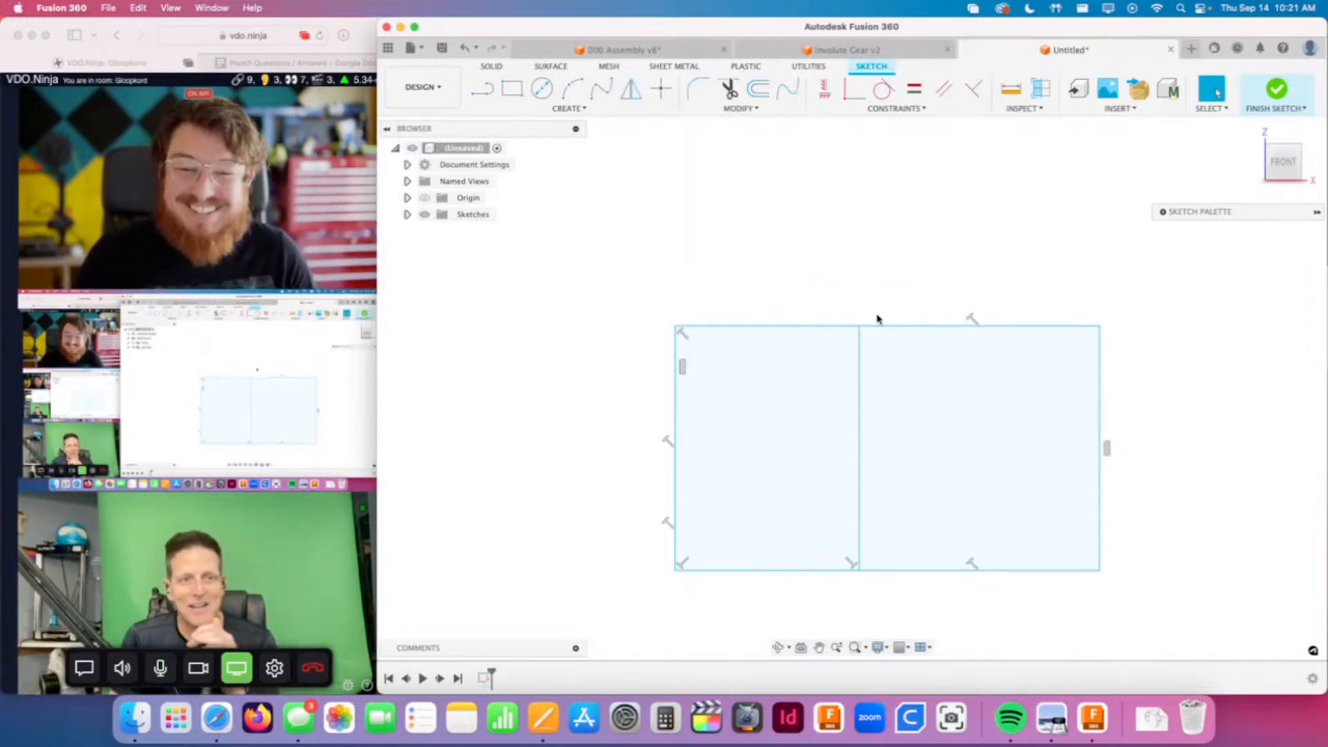
pyautogui.moveTo(860, 326); pyautogui.dragTo(854, 270)
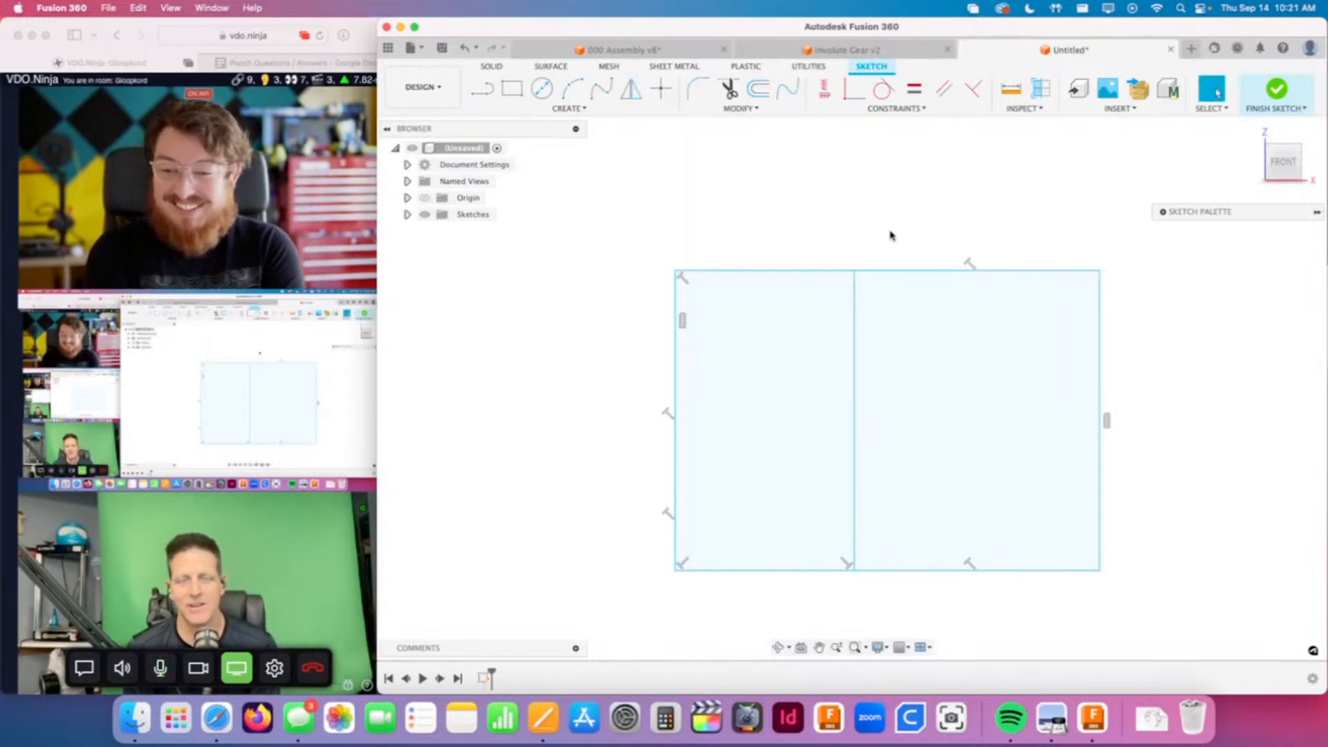
# Step: Delete the whole divided rectangle from the sketch, leaving the sketch area around the origin clear
pyautogui.scroll(-10, 891, 236)
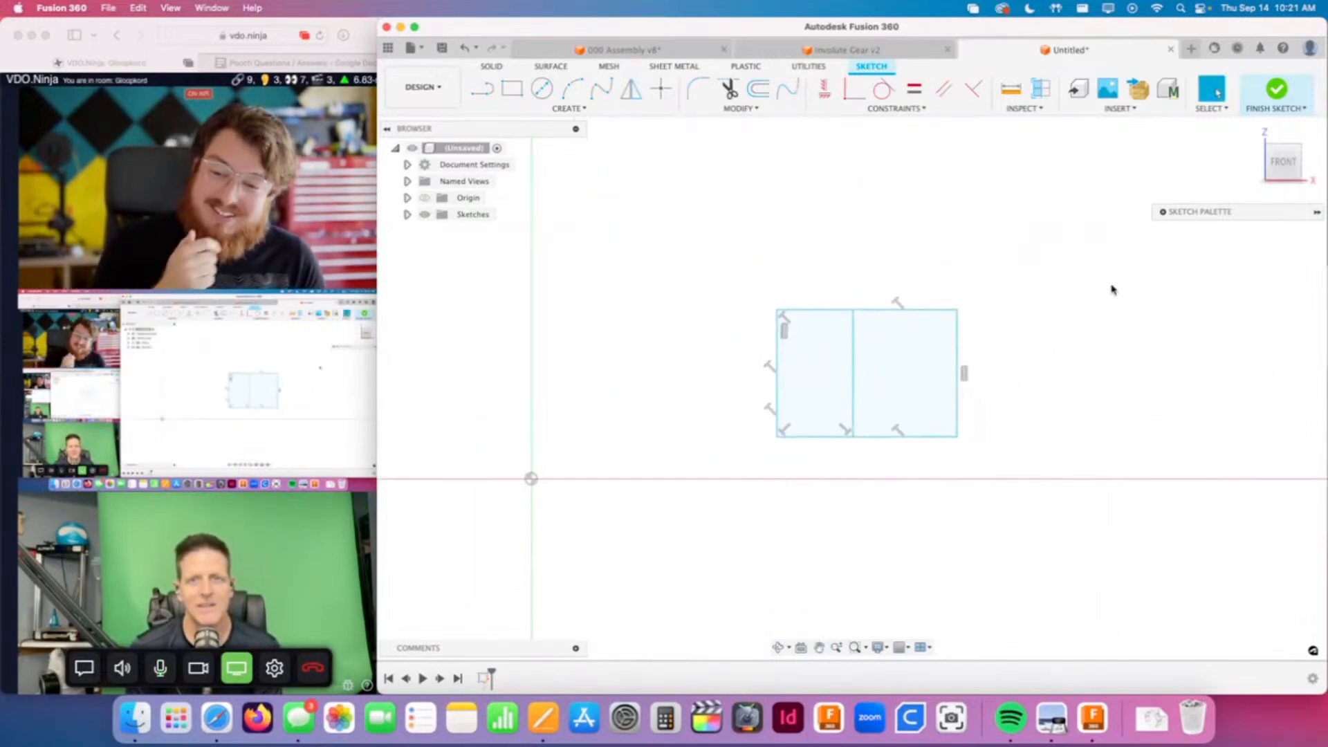
pyautogui.scroll(-5, 1050, 288)
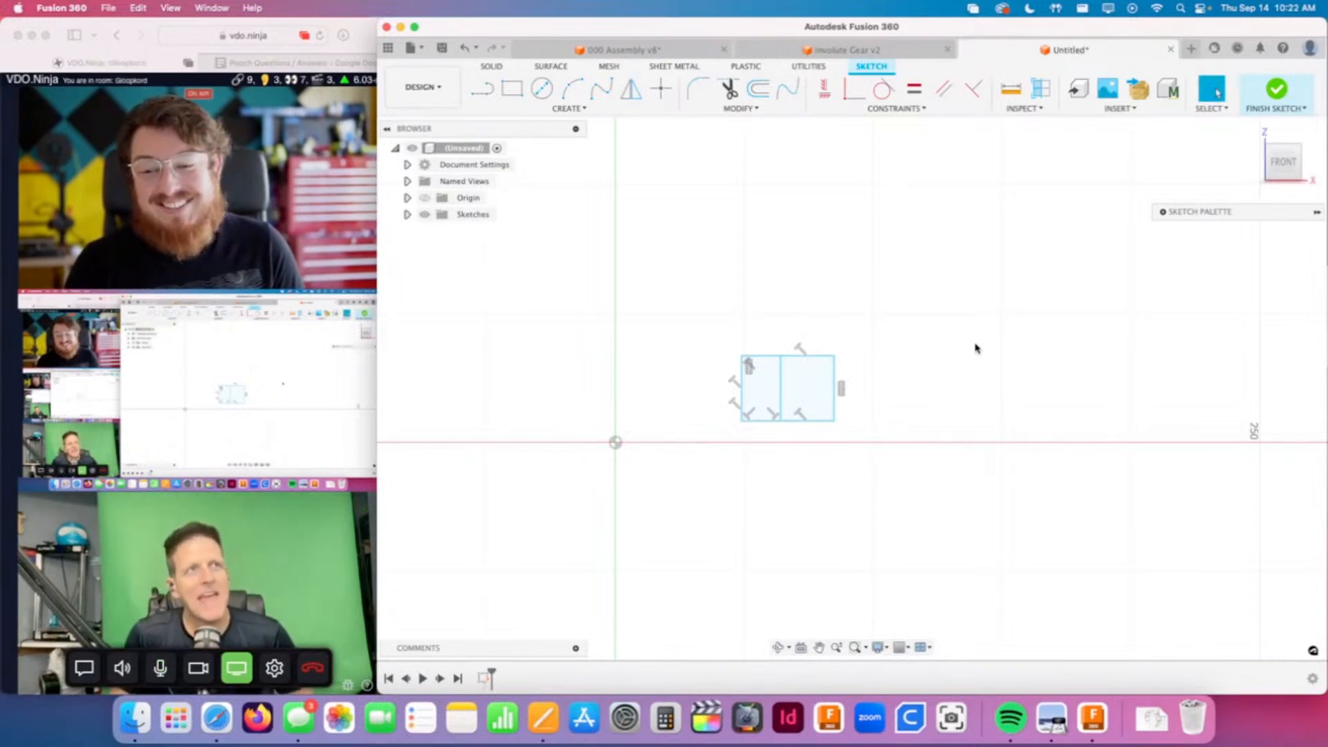
pyautogui.moveTo(1017, 303)
pyautogui.mouseDown()
pyautogui.moveTo(715, 457)
pyautogui.moveTo(680, 526)
pyautogui.mouseUp()
pyautogui.press('Delete')
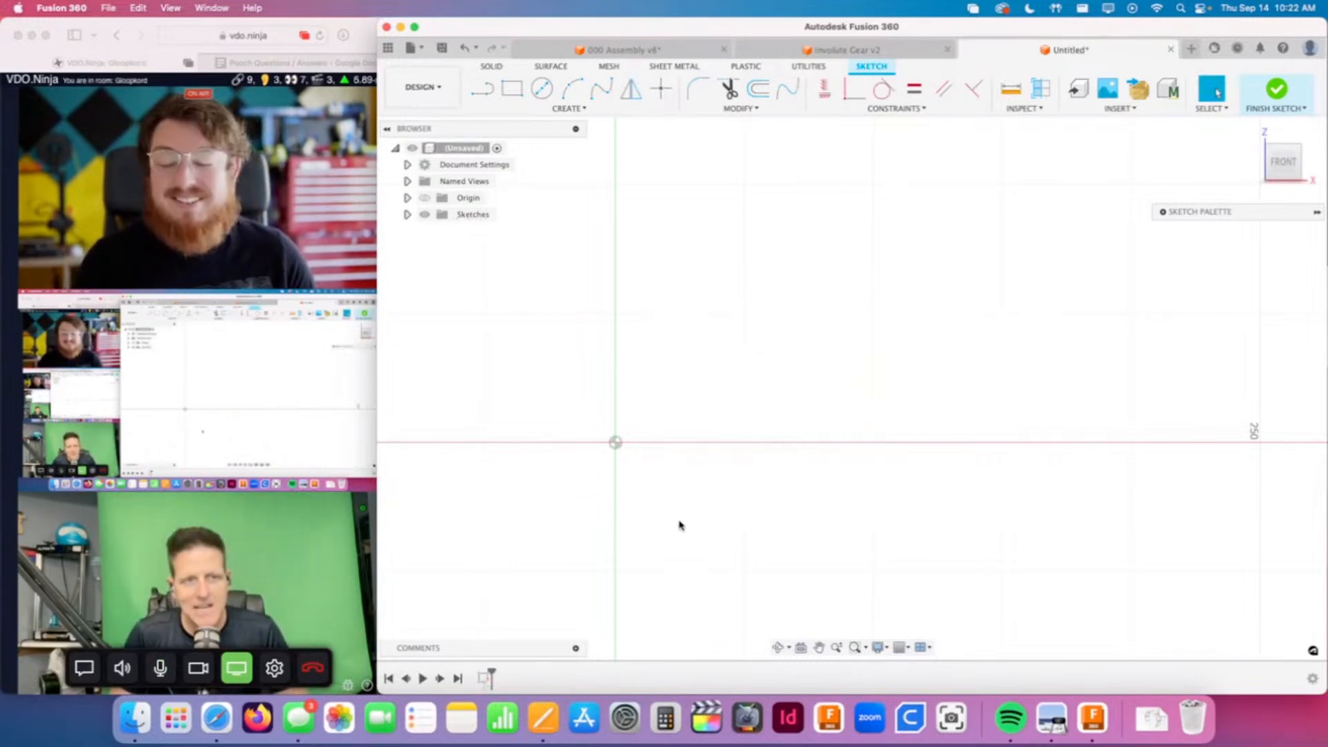
pyautogui.moveTo(863, 360)
pyautogui.mouseDown(button='middle')
pyautogui.moveTo(877, 380)
pyautogui.moveTo(978, 376)
pyautogui.moveTo(985, 364)
pyautogui.moveTo(969, 361)
pyautogui.mouseUp(button='middle')
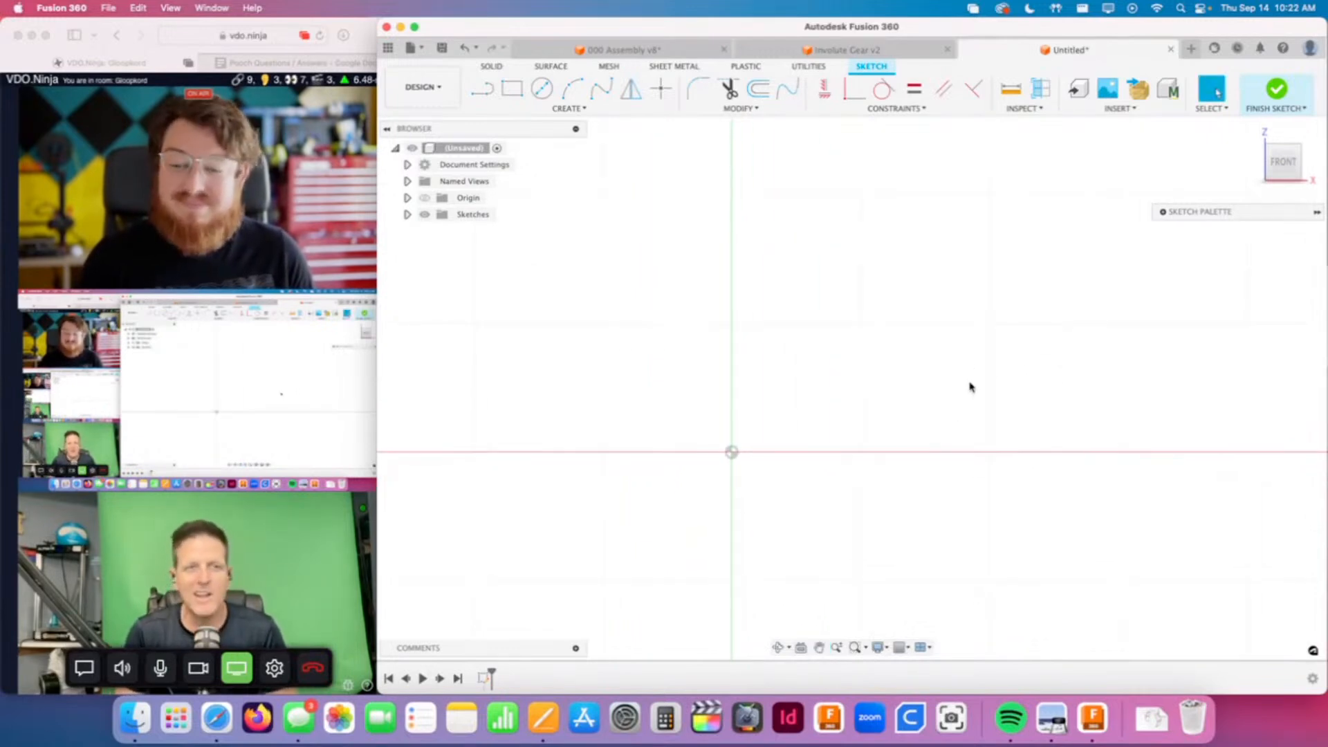